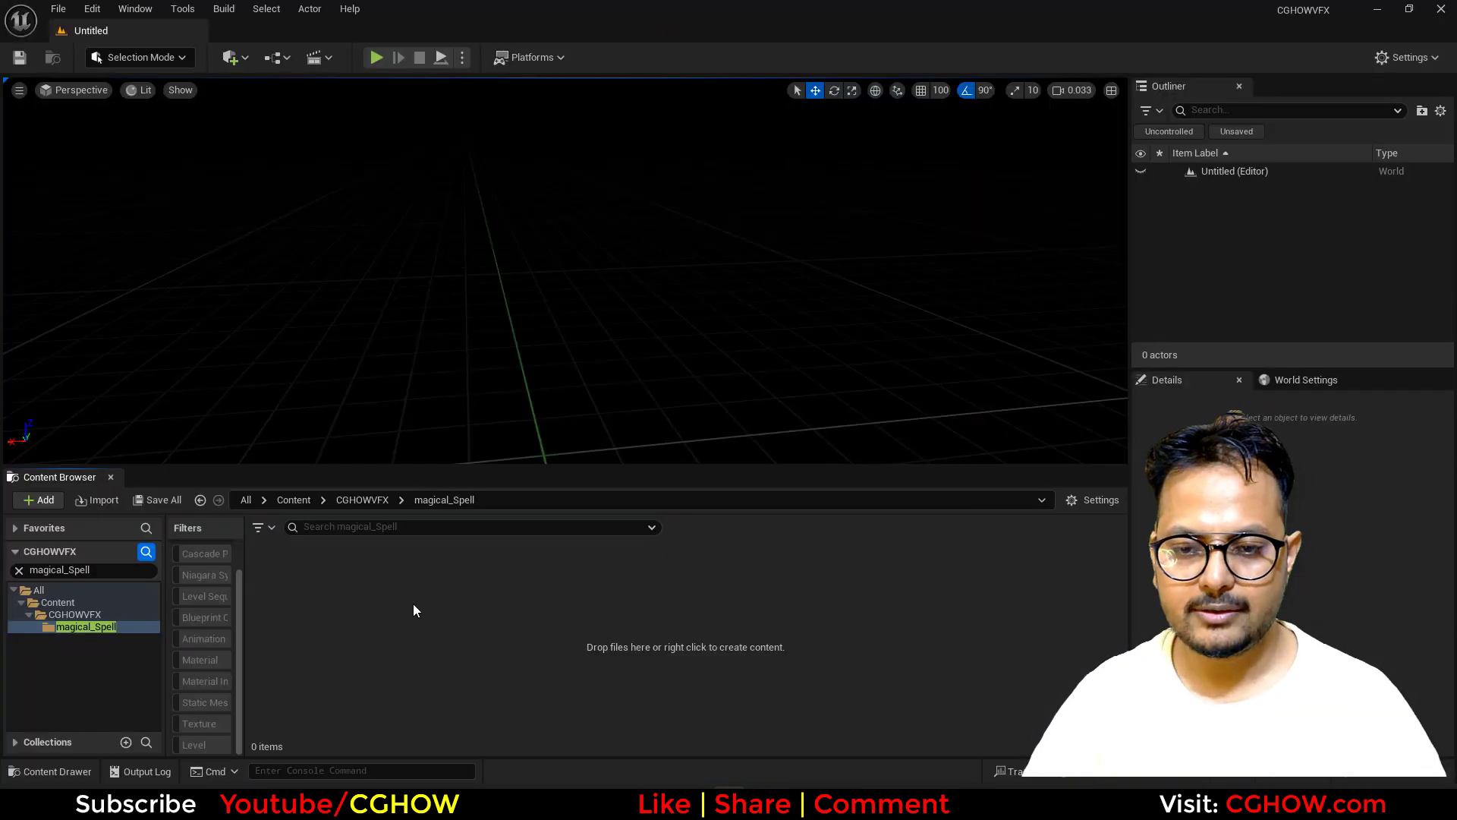
Step: Create a new material named M_magical_Ring in the magical_Spell folder and open it for editing
right_click(412, 603)
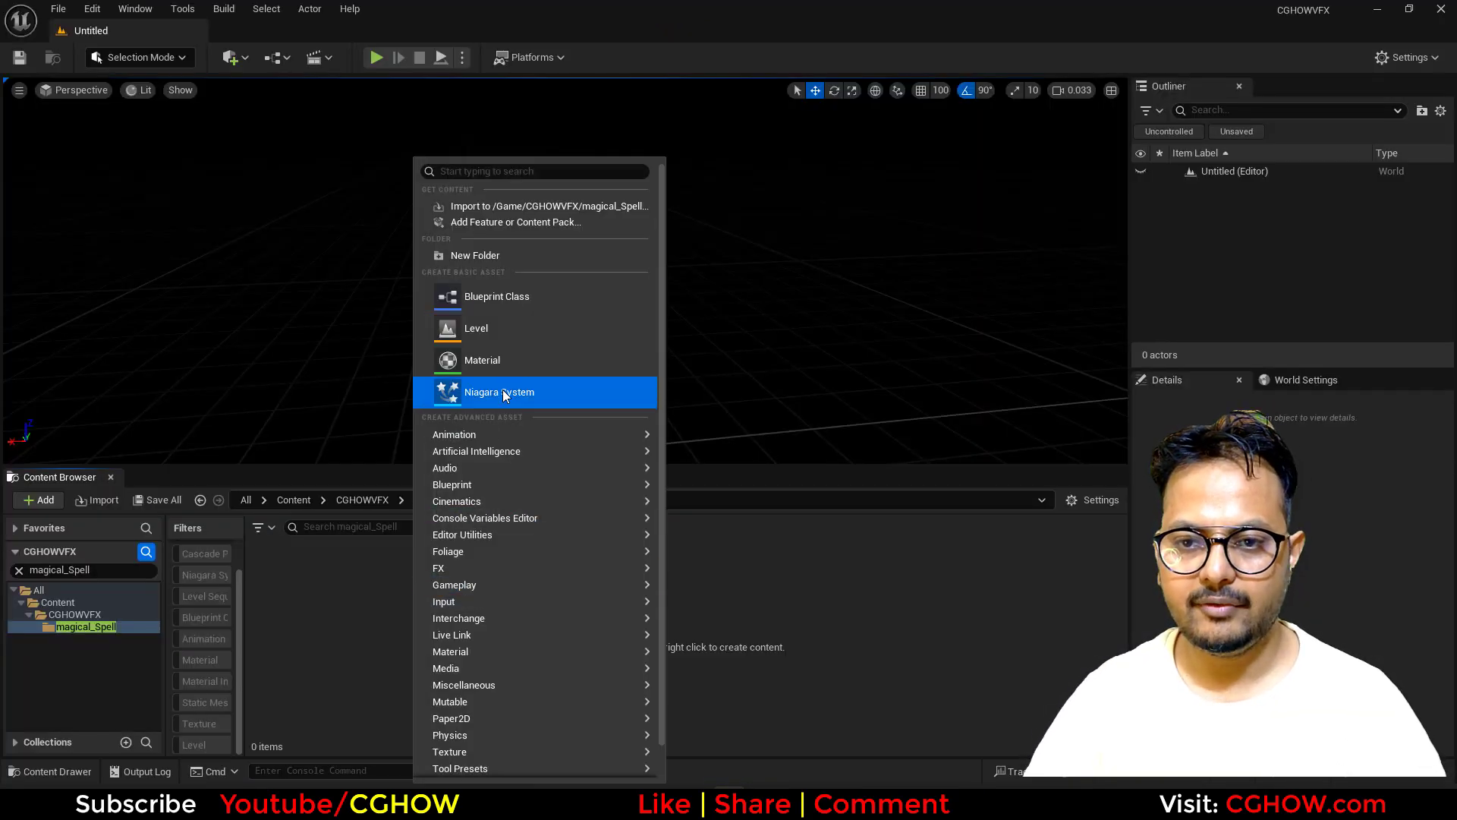
click(505, 360)
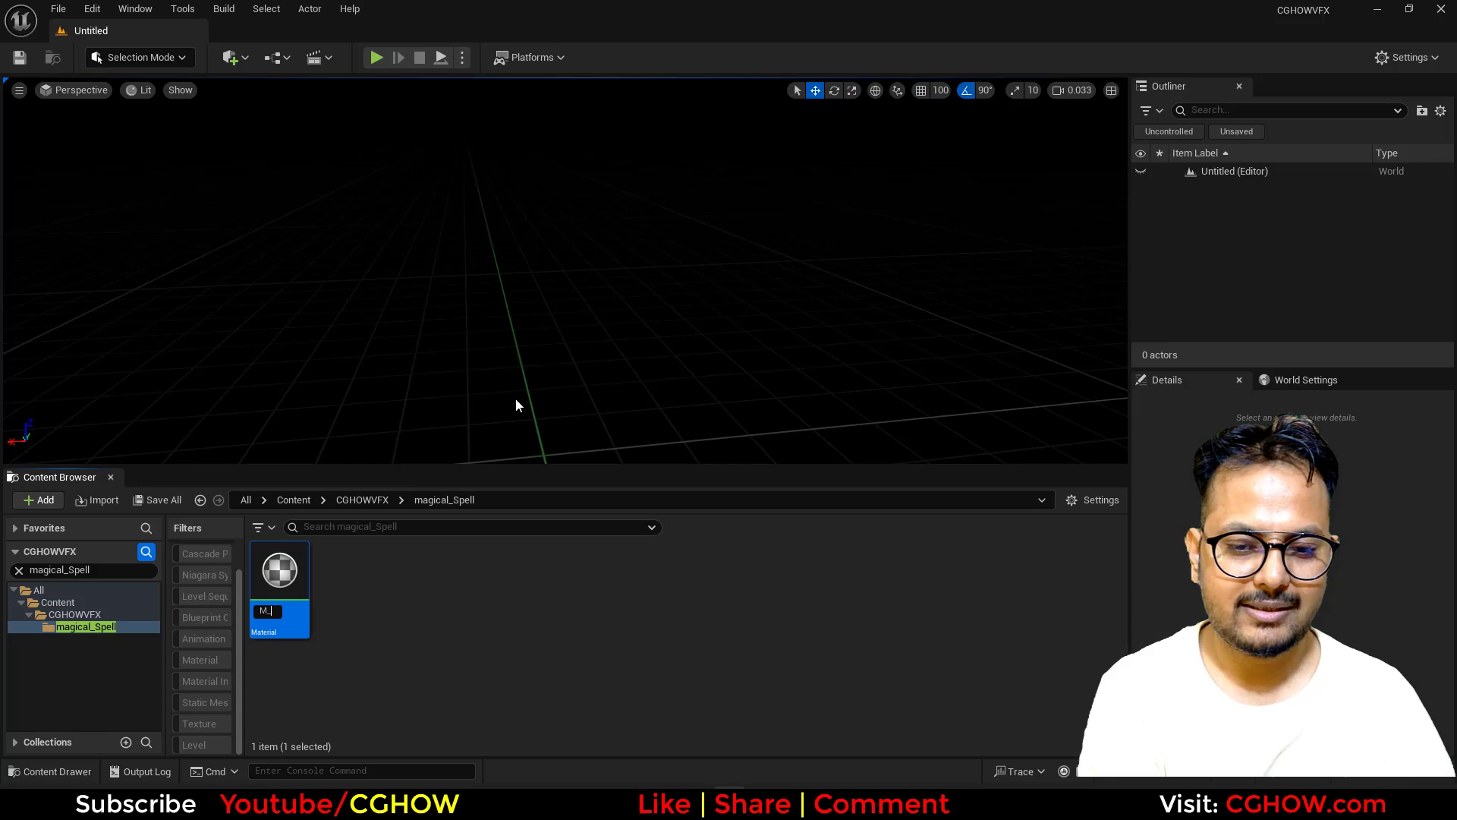
text(M_magi al)
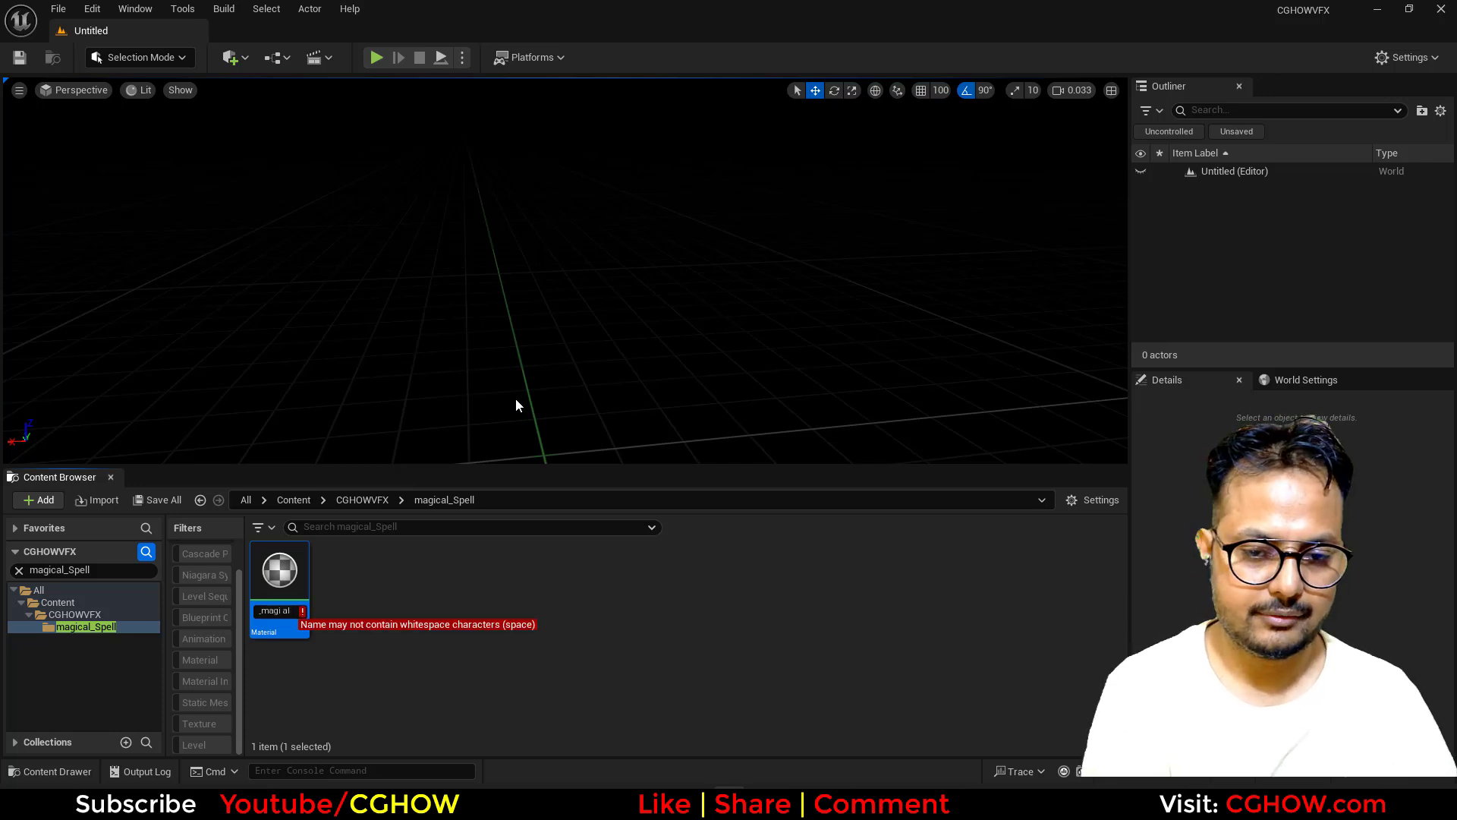
key(BackSpace)
key(BackSpace)
key(BackSpace)
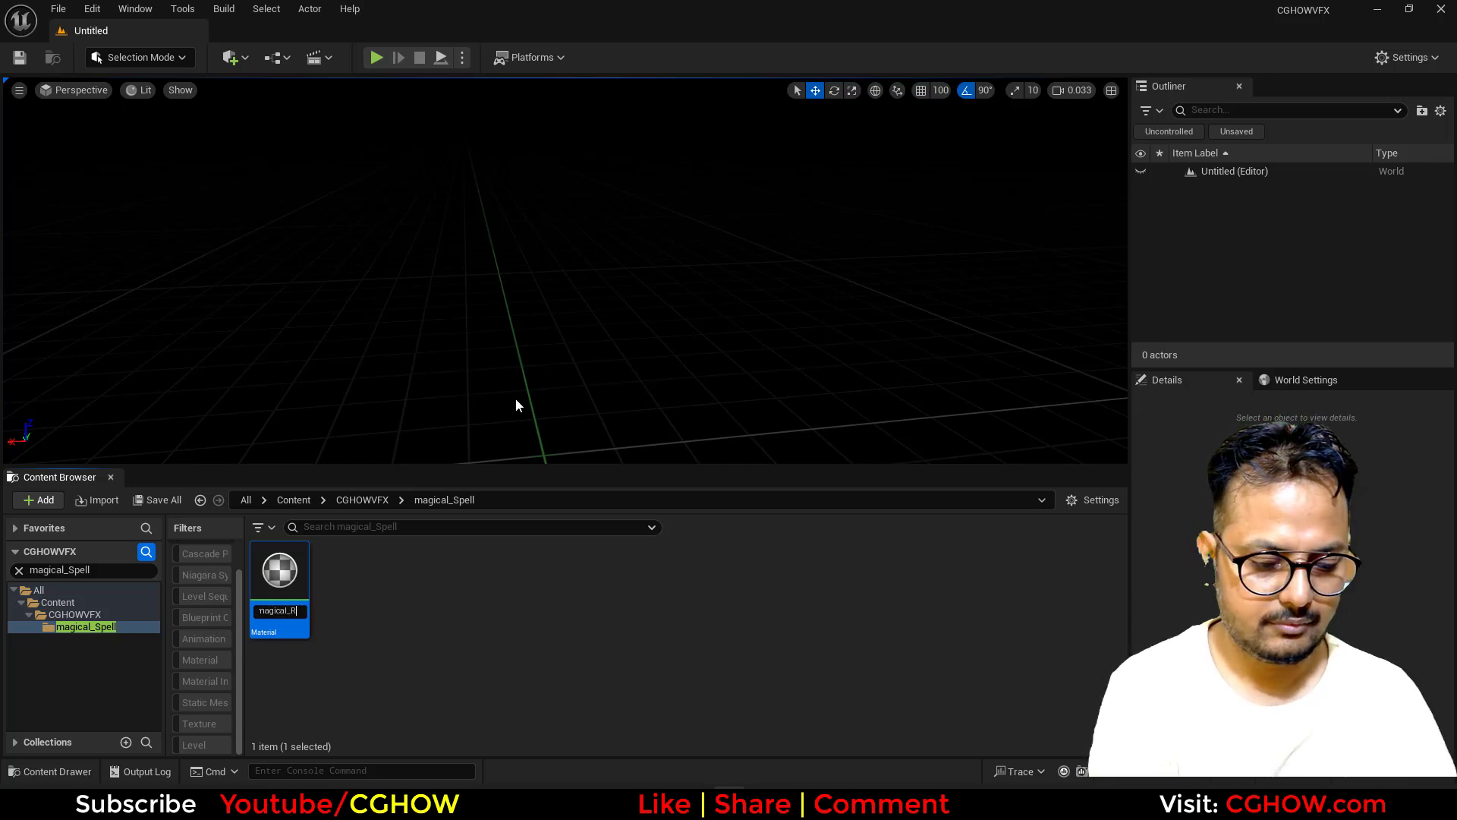
key(Return)
key(Return)
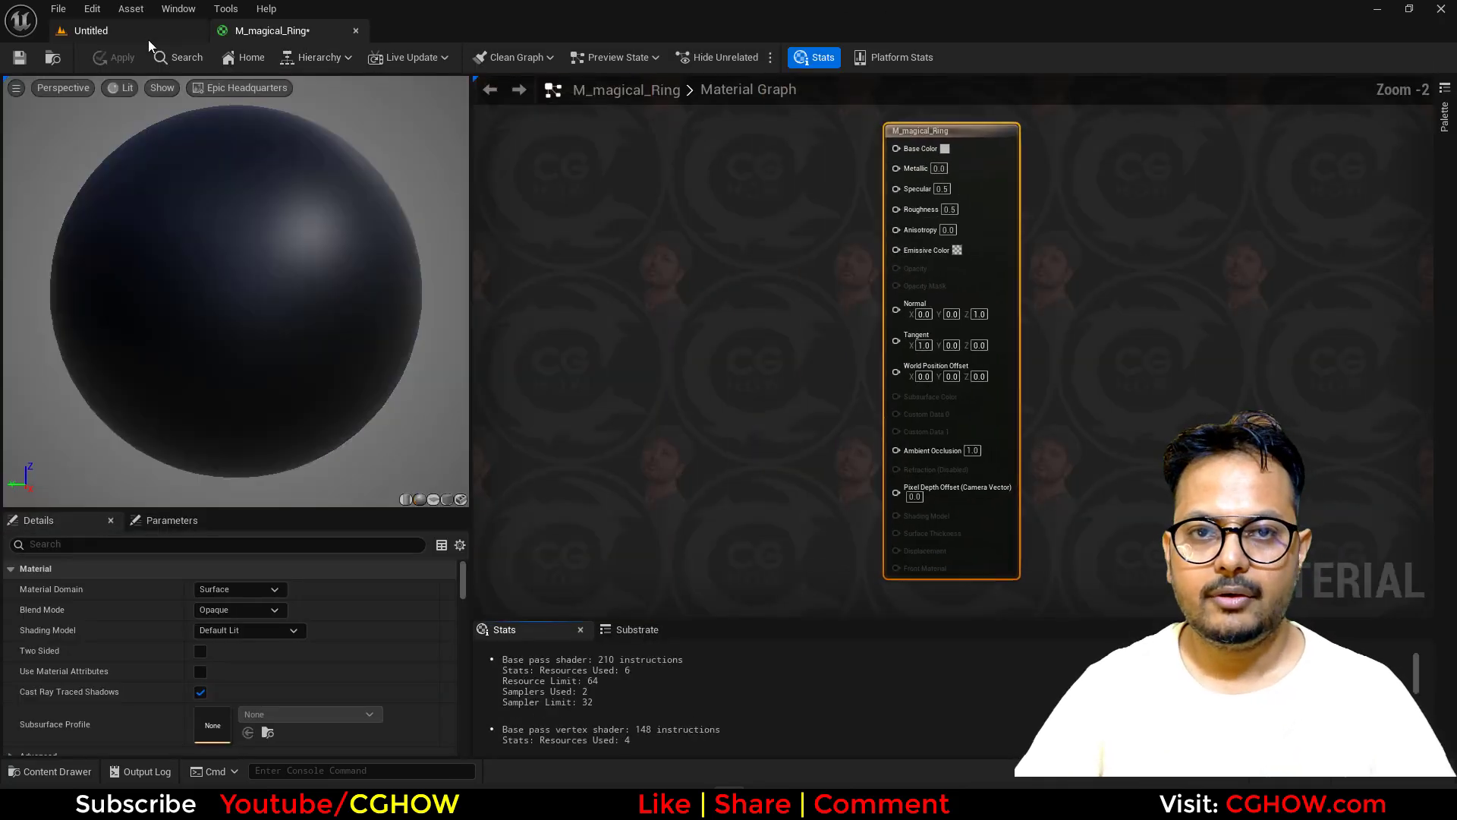
Step: Show only textures in the CGHOWVFX folder, search for "shape" and browse through to the end of the list
click(148, 36)
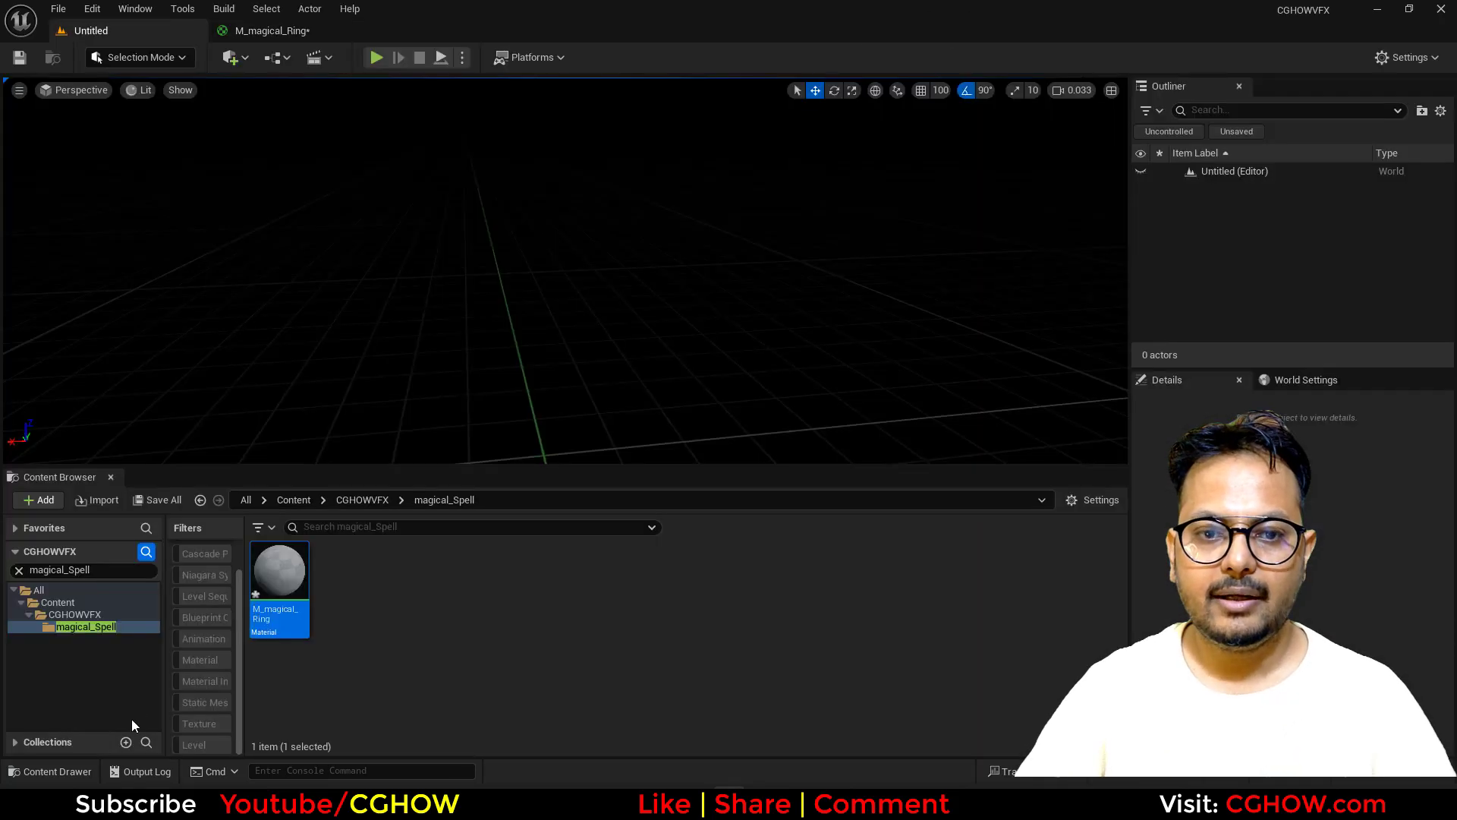
click(67, 614)
click(199, 723)
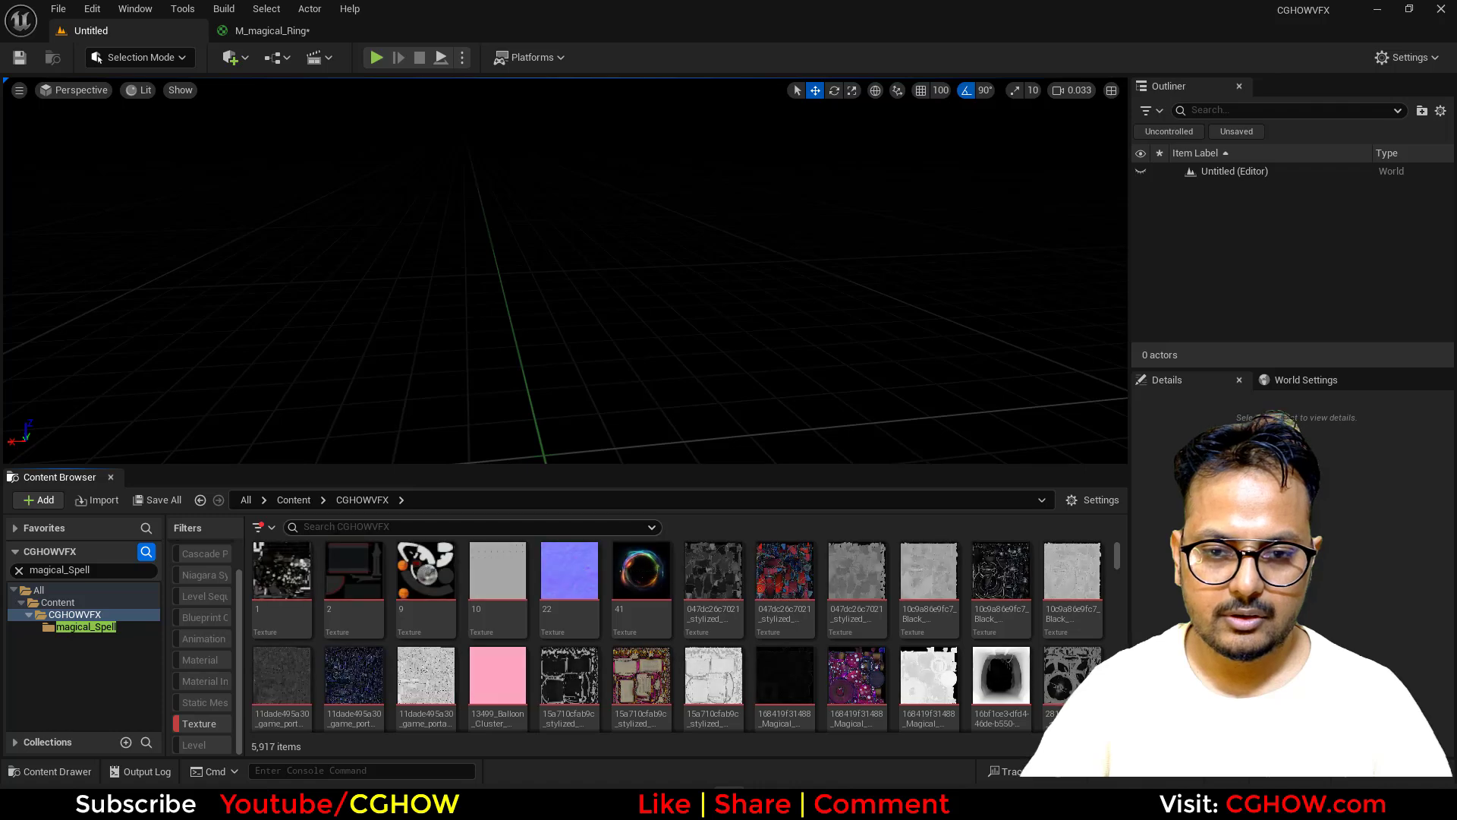
click(337, 527)
text(shape)
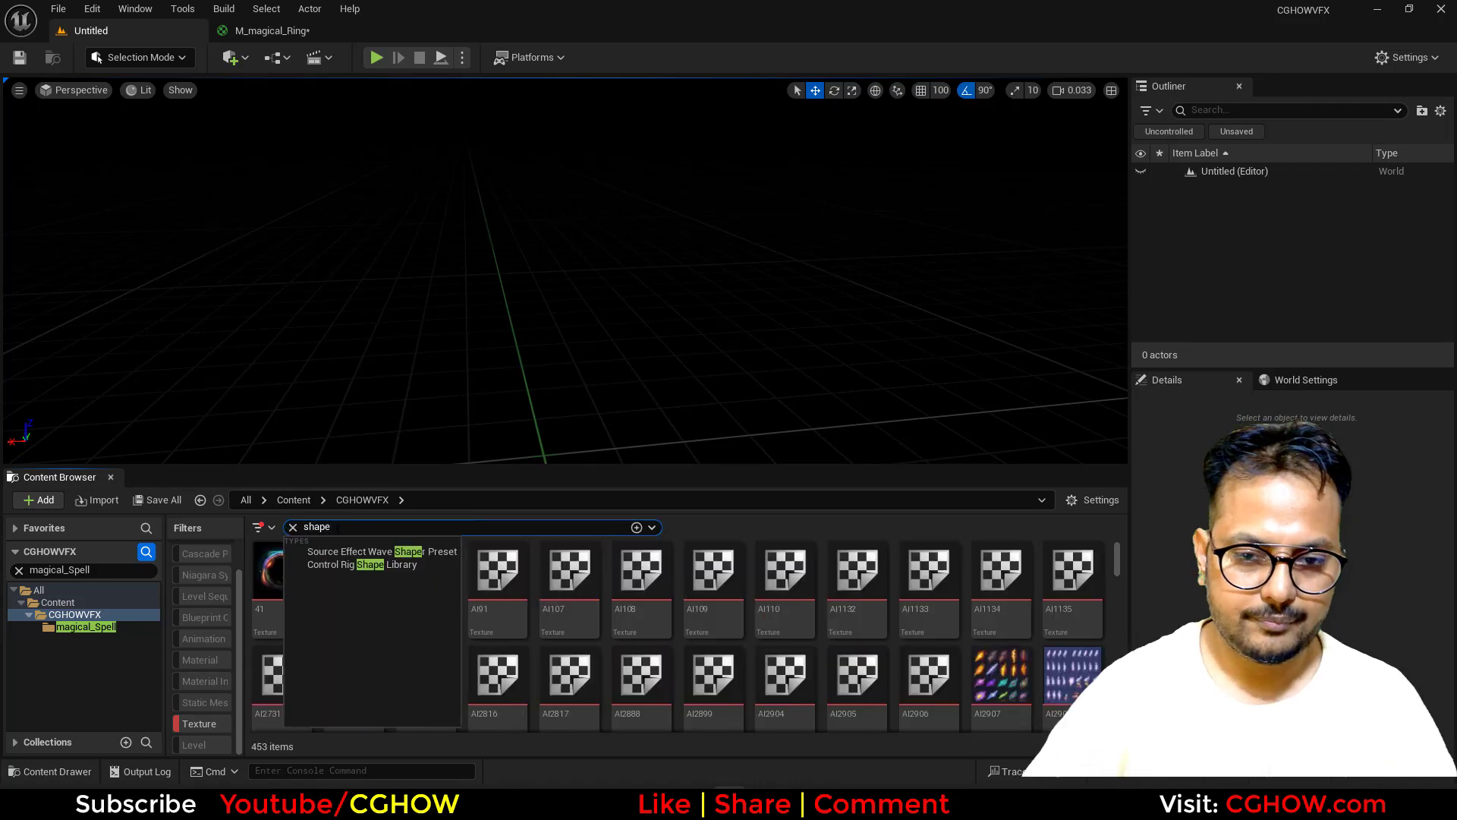
click(666, 500)
scroll(910, 600, down, 15)
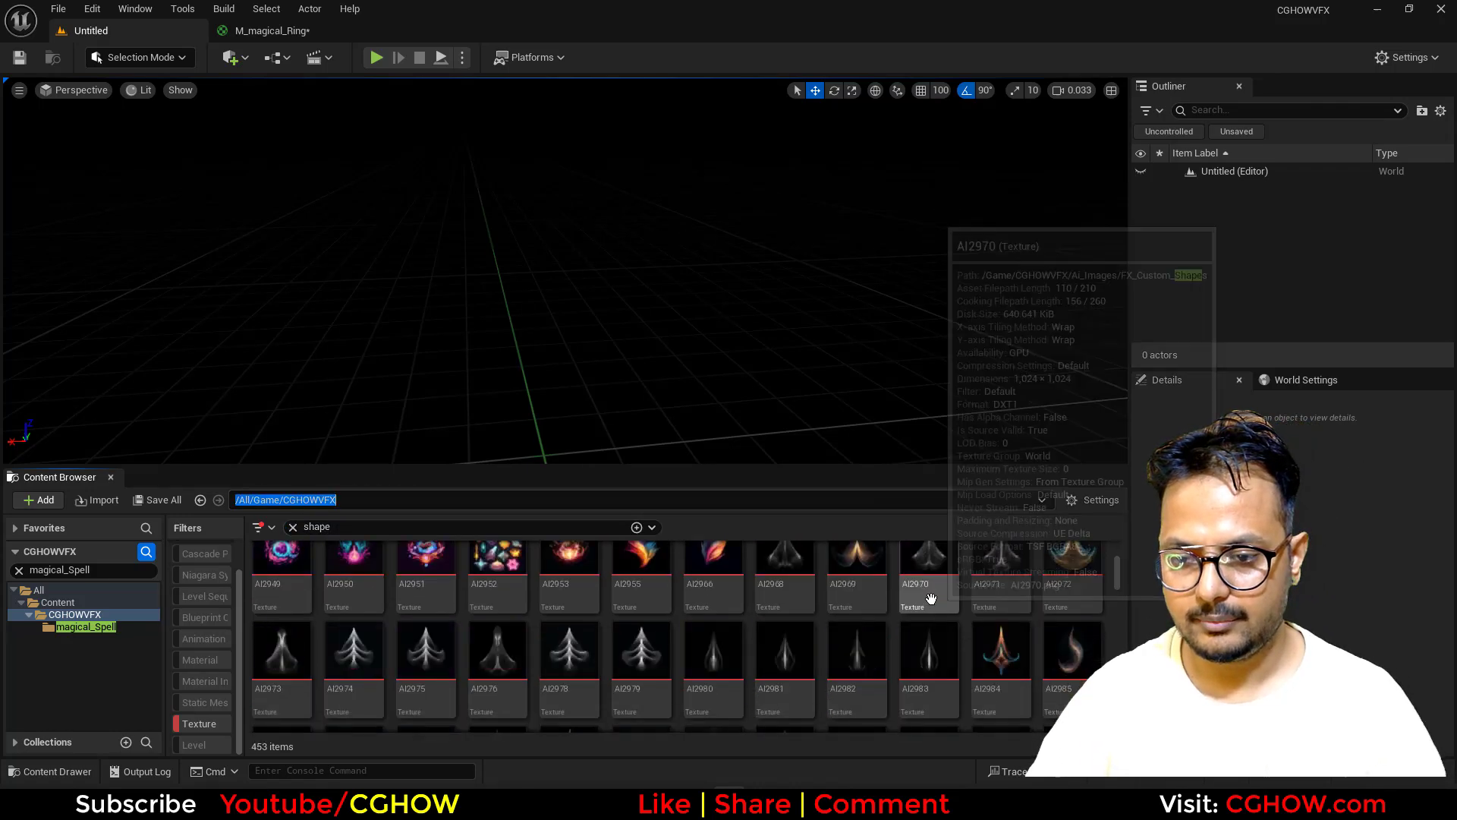
scroll(971, 607, down, 5)
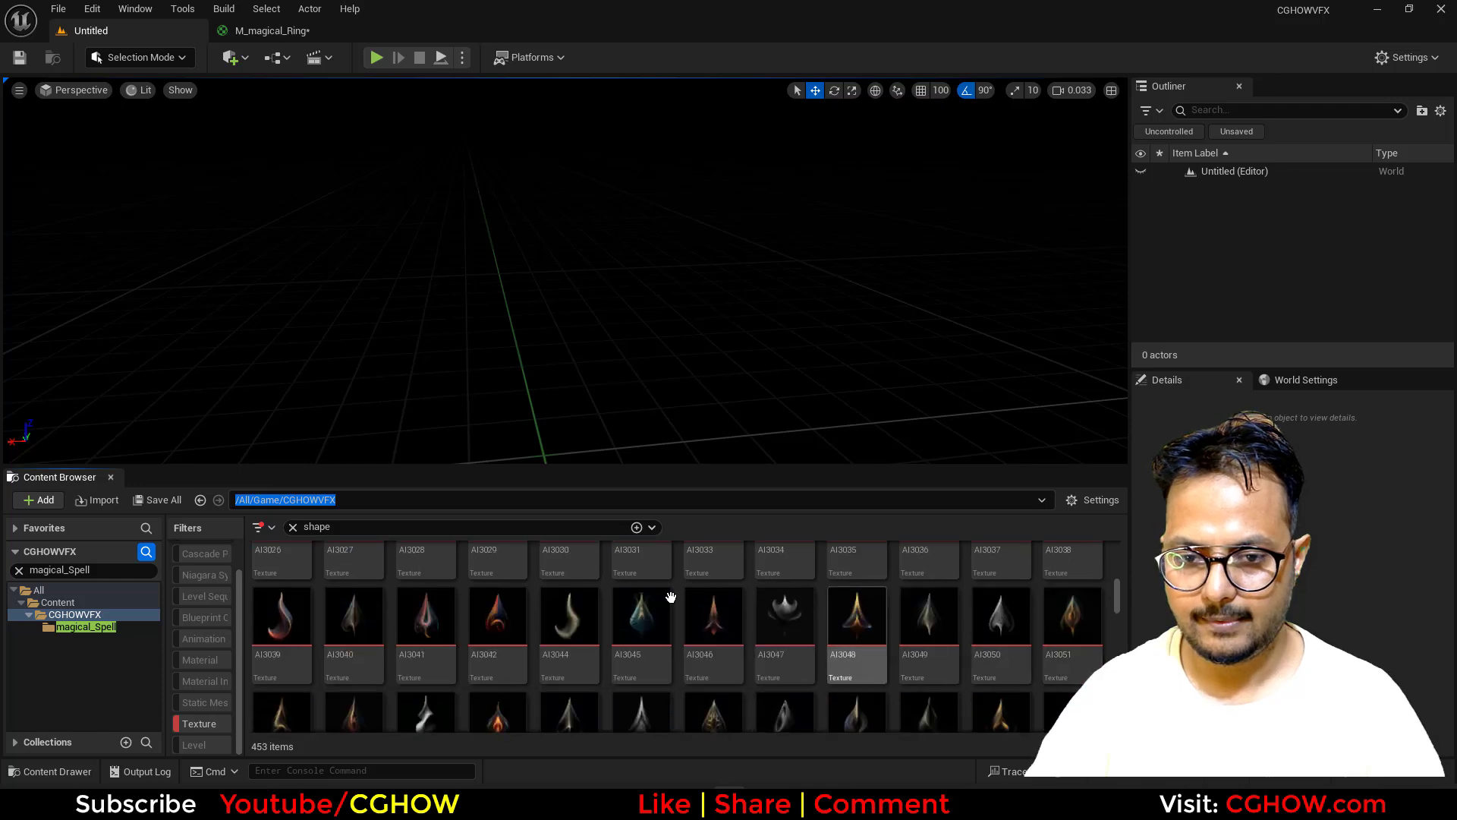
click(75, 615)
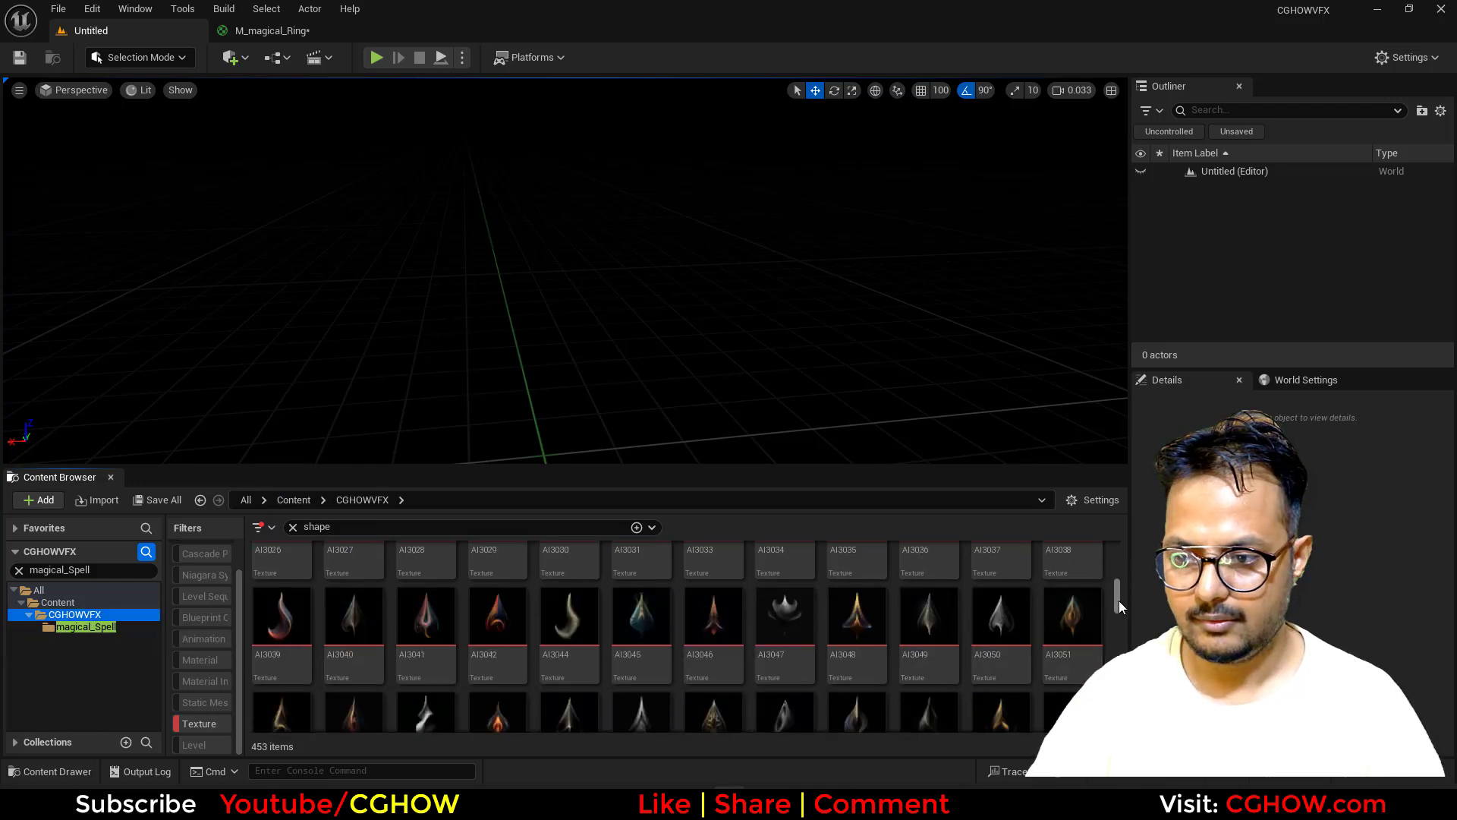
drag(1118, 600, 1118, 721)
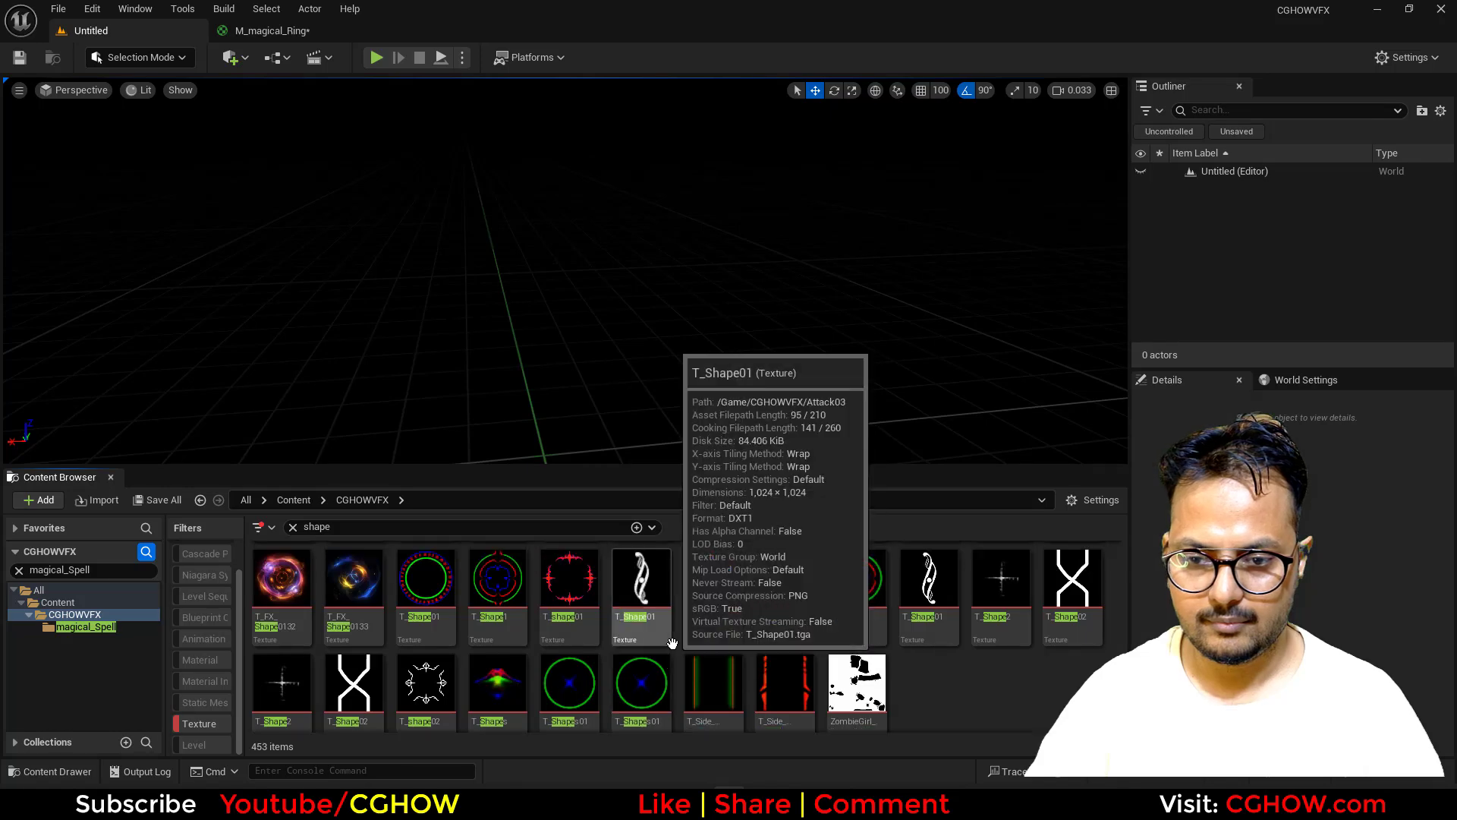
Step: Open the T_Shape01 ring texture, inspect its red, green and blue channels separately, and close it
scroll(435, 615, up, 1)
double_click(435, 626)
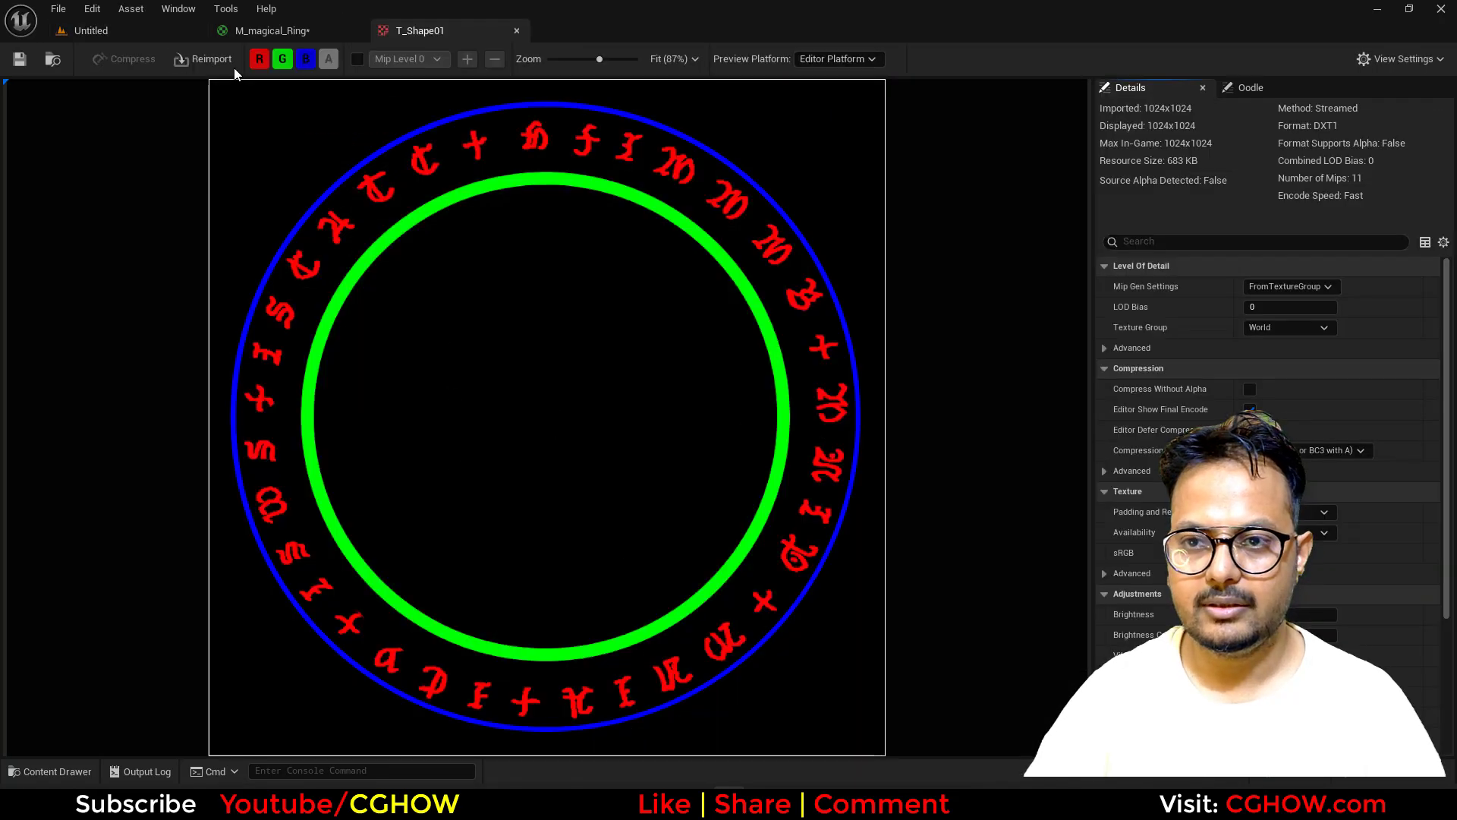
click(134, 32)
double_click(429, 600)
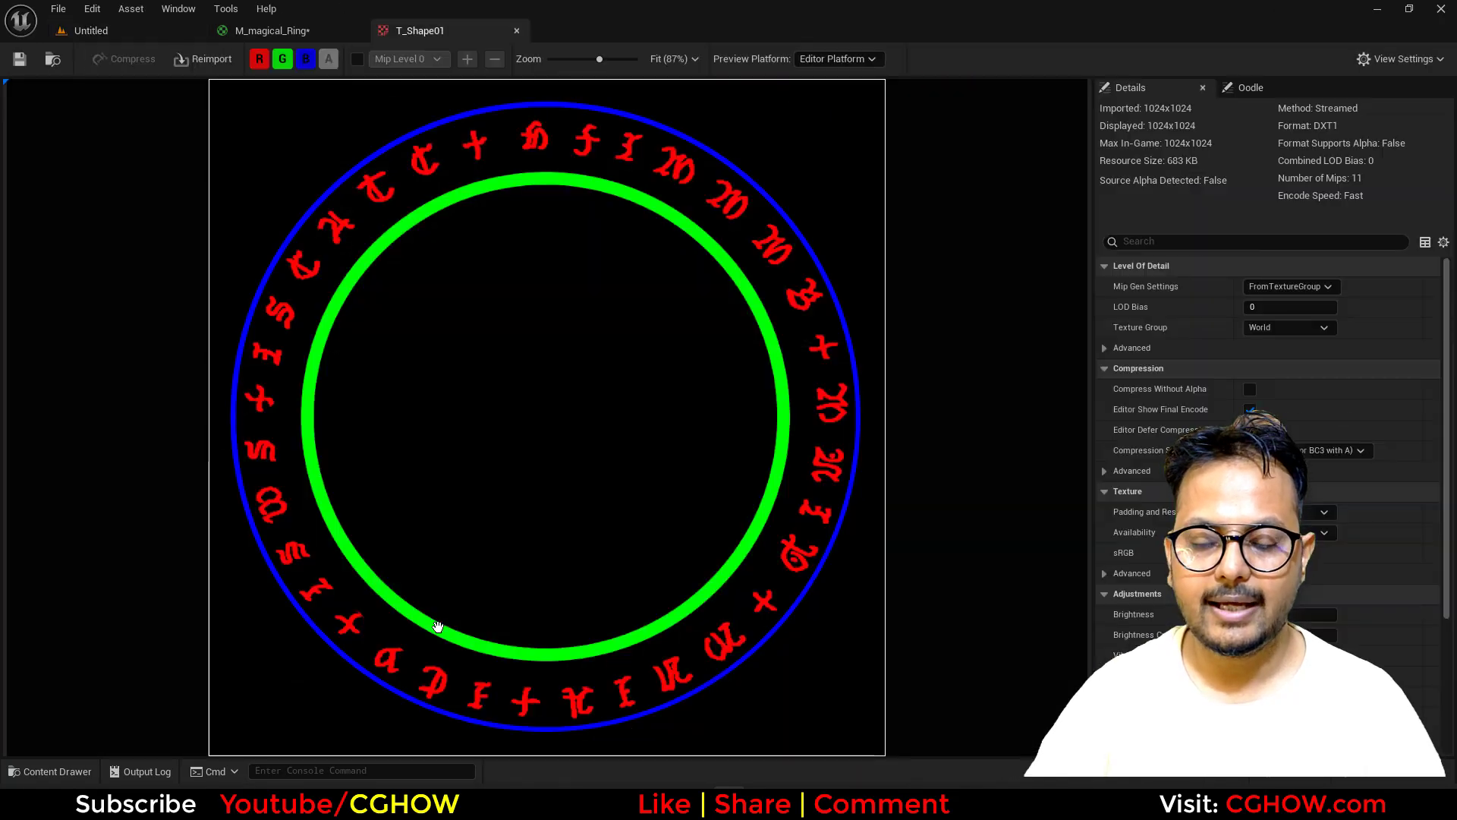
click(305, 60)
click(282, 61)
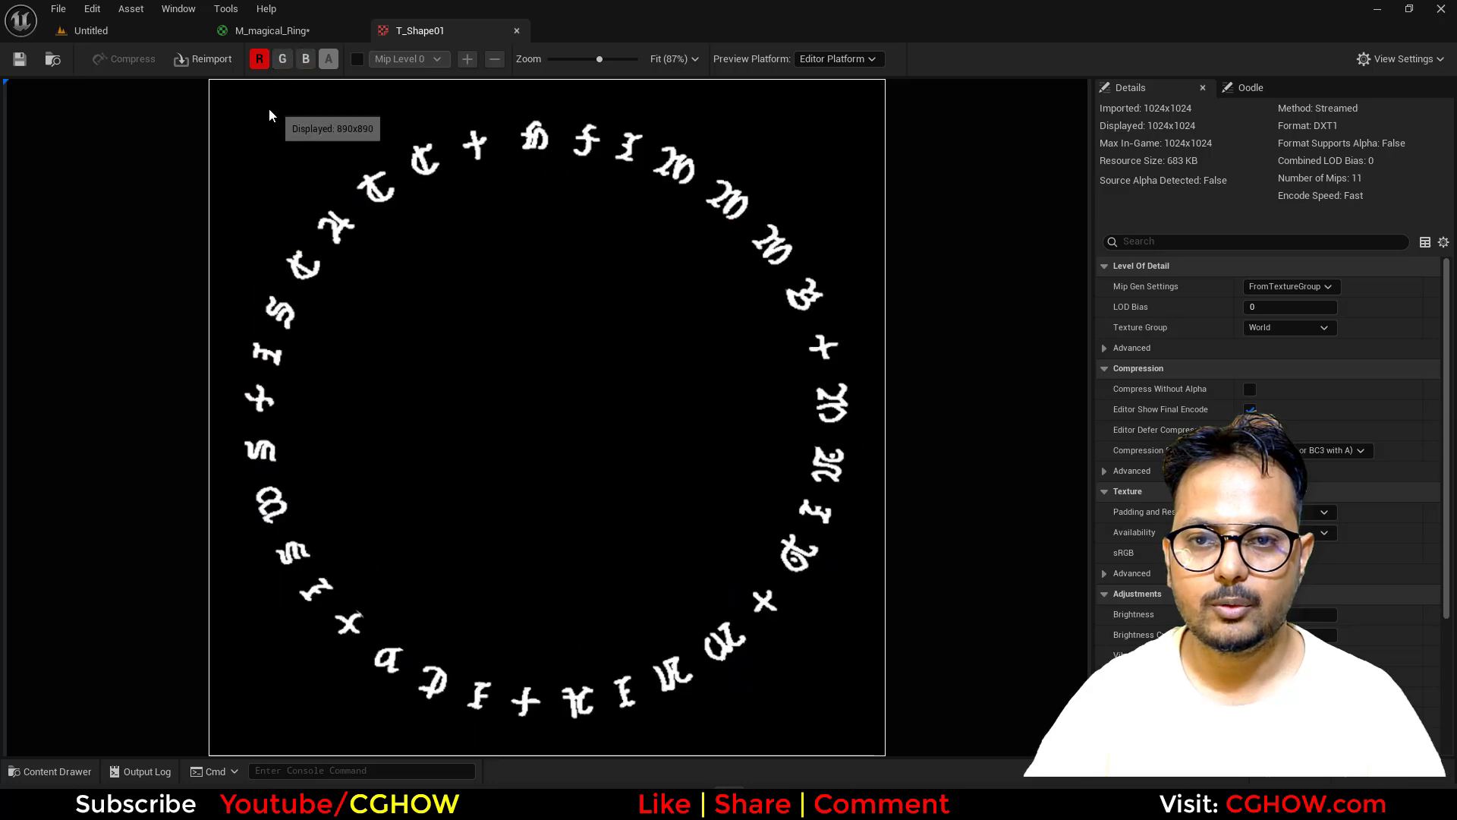
click(261, 61)
click(281, 61)
click(282, 61)
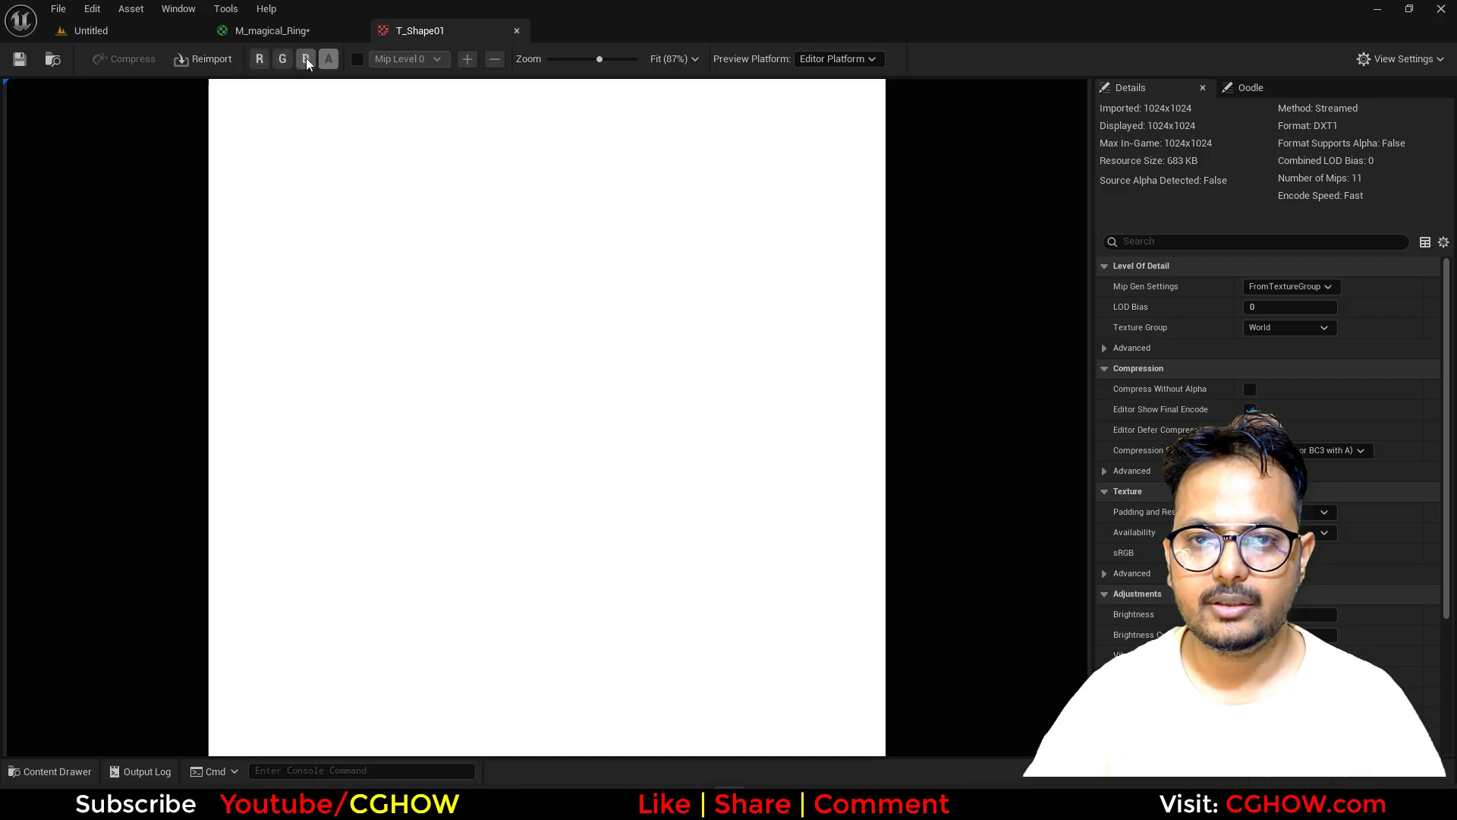
click(305, 61)
click(516, 30)
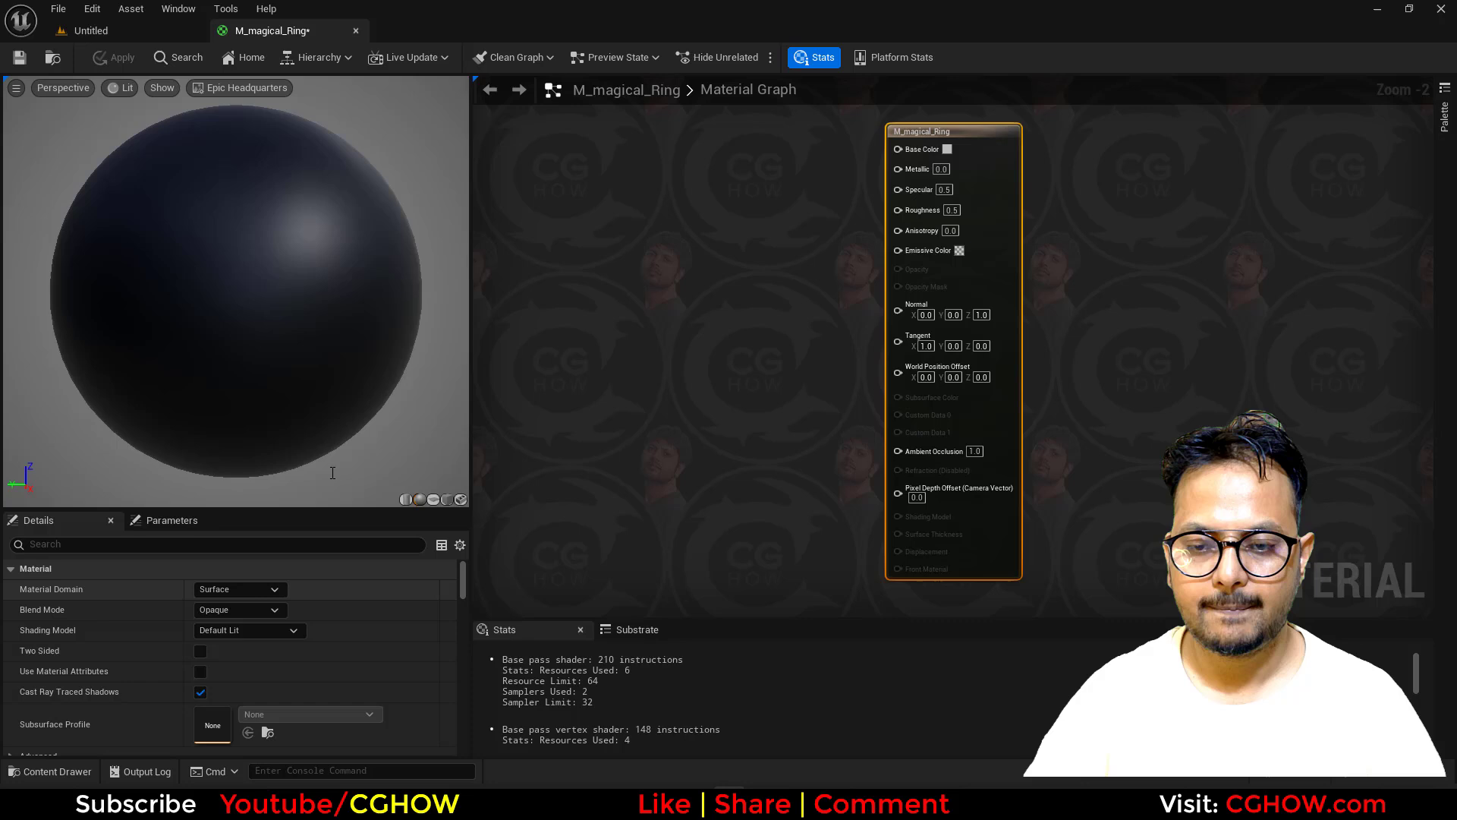
Step: Add a Texture Sample node using T_Shape01 to the M_magical_Ring material graph
click(91, 30)
click(326, 33)
right_drag(621, 274, 862, 289)
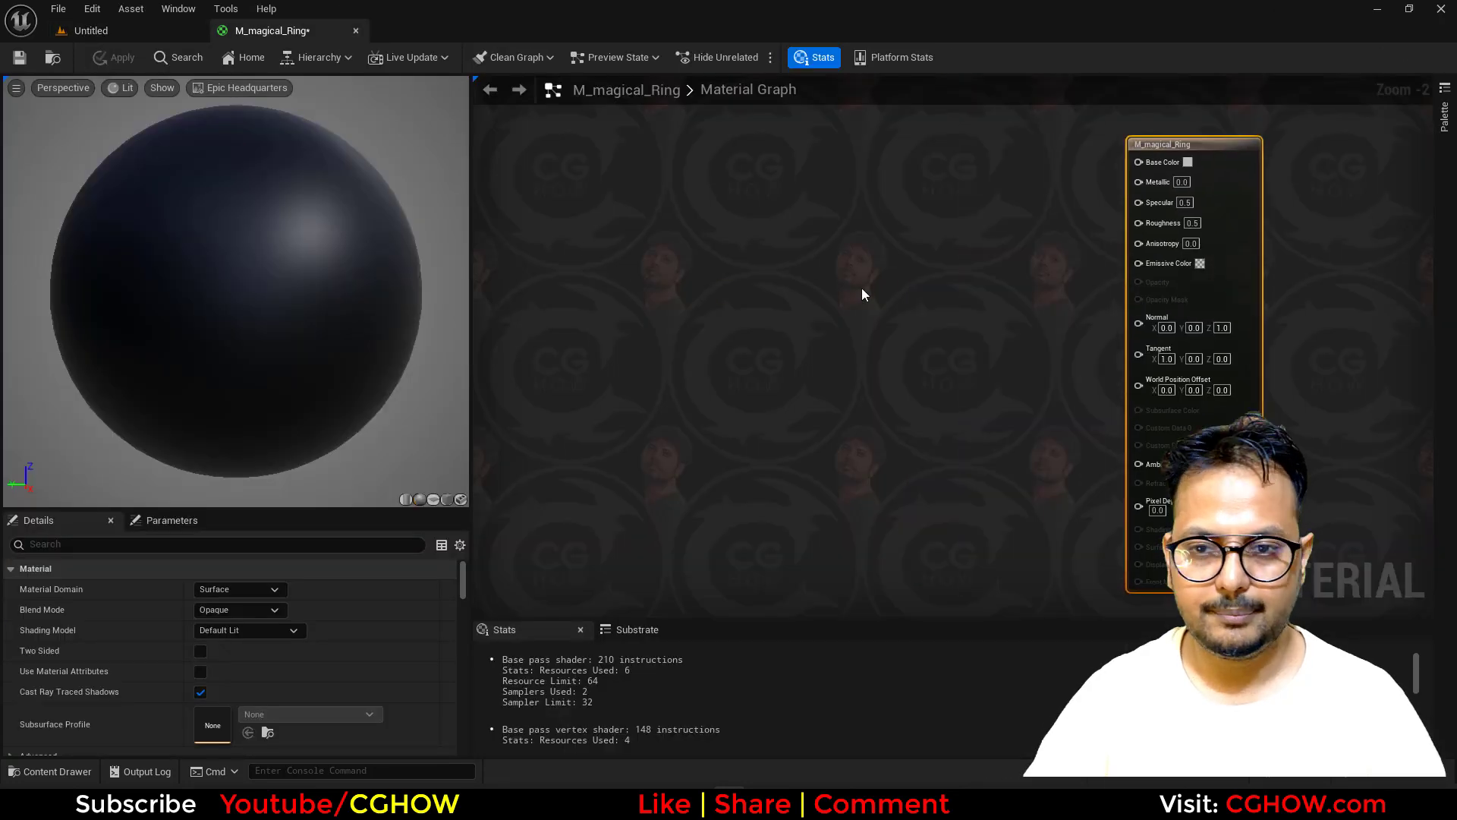
key(t)
click(685, 299)
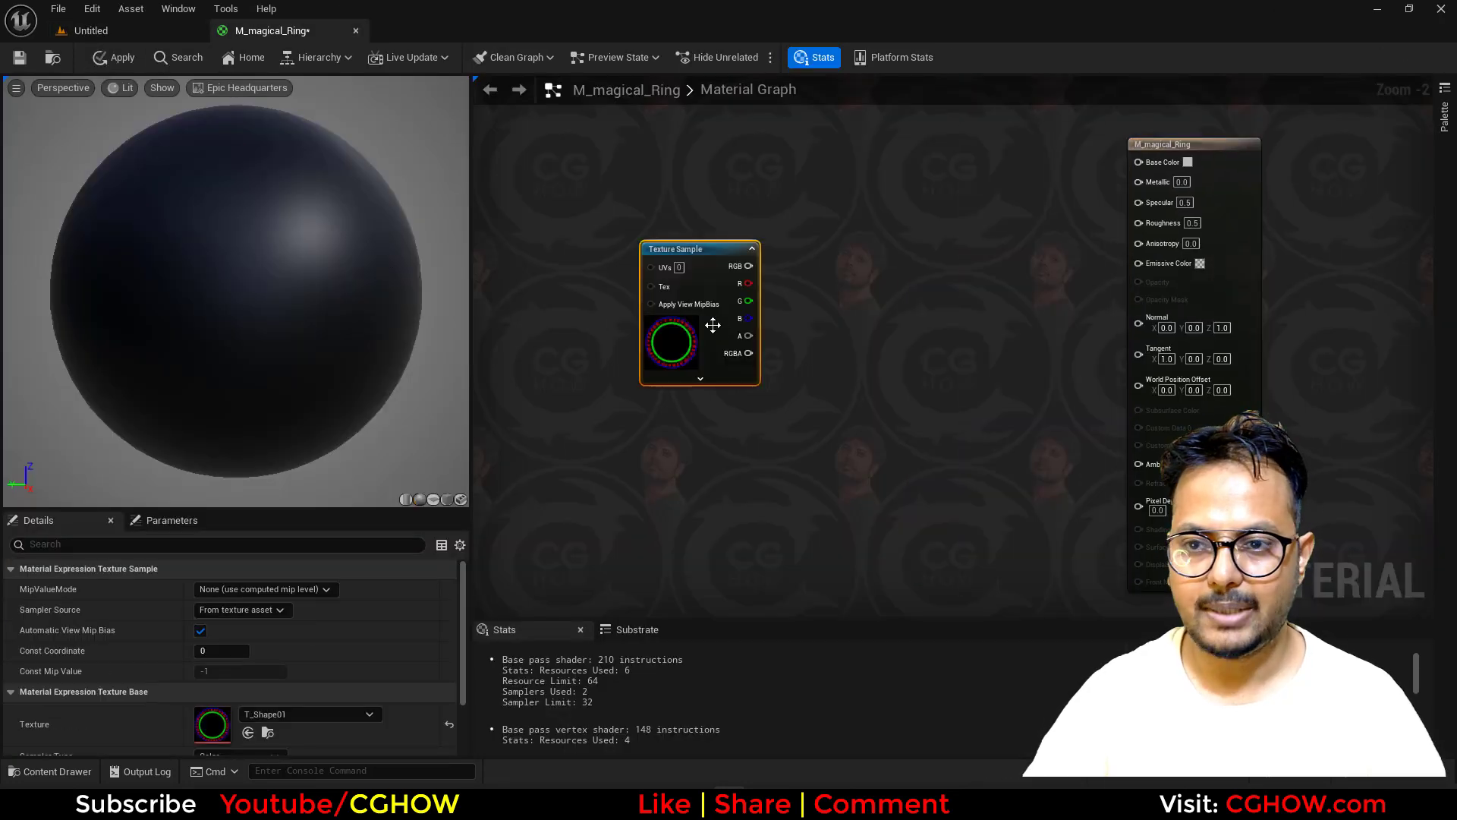
Step: Browse the shape textures for T_FX_Shape082, preview it and close the preview
click(92, 31)
scroll(683, 645, down, 5)
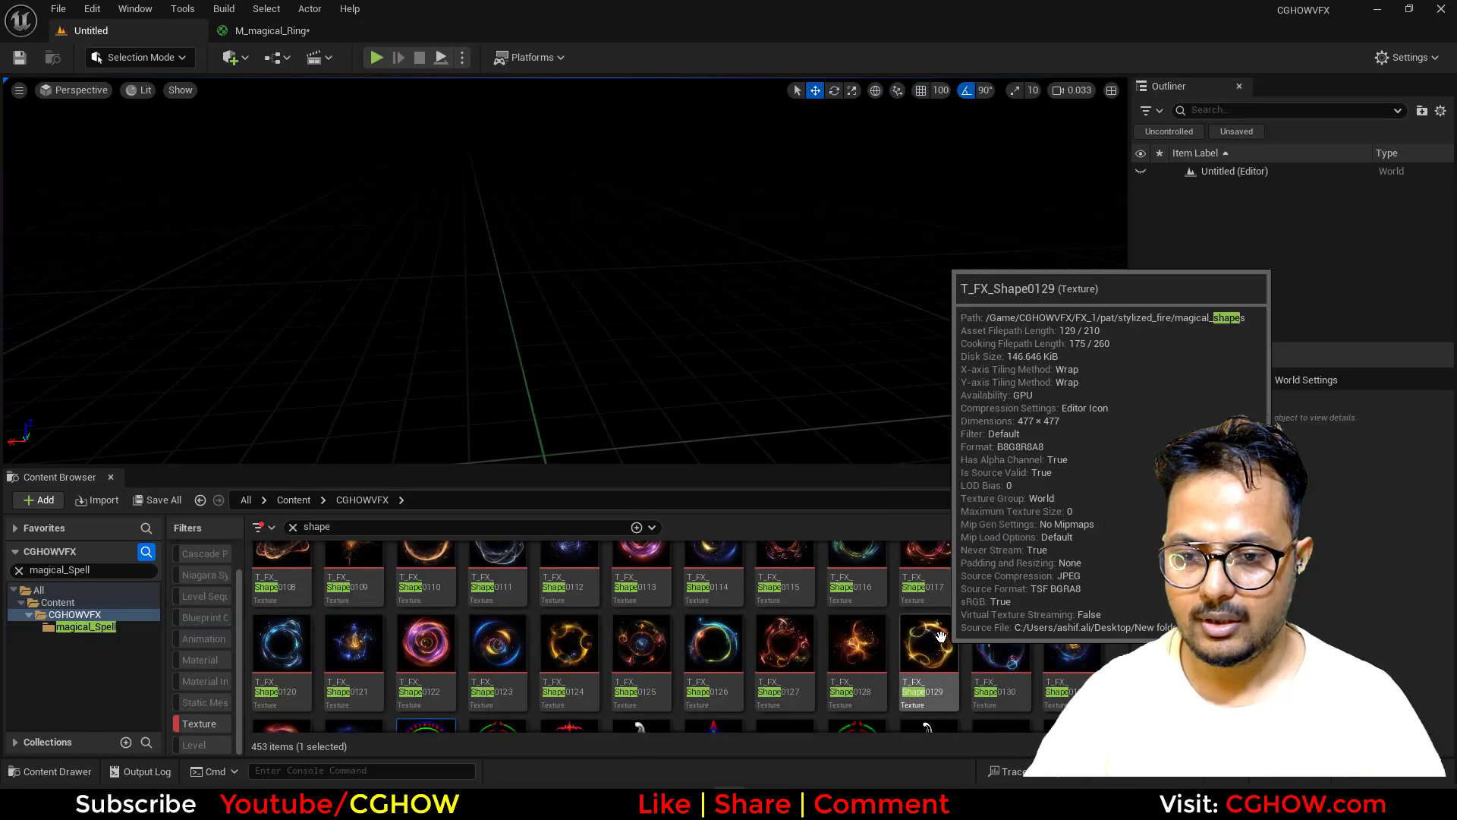
scroll(1005, 626, up, 1)
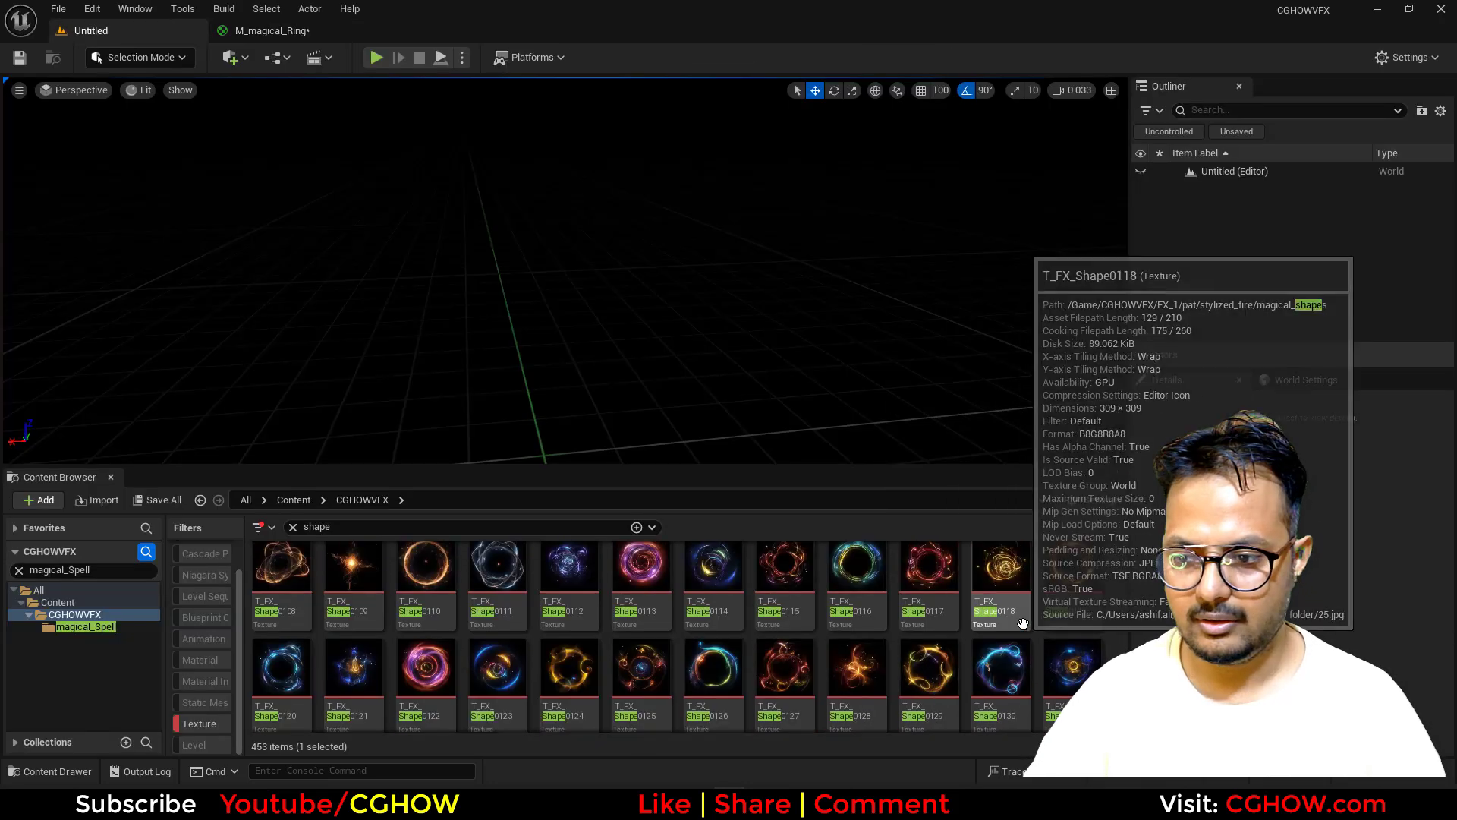
scroll(986, 618, up, 3)
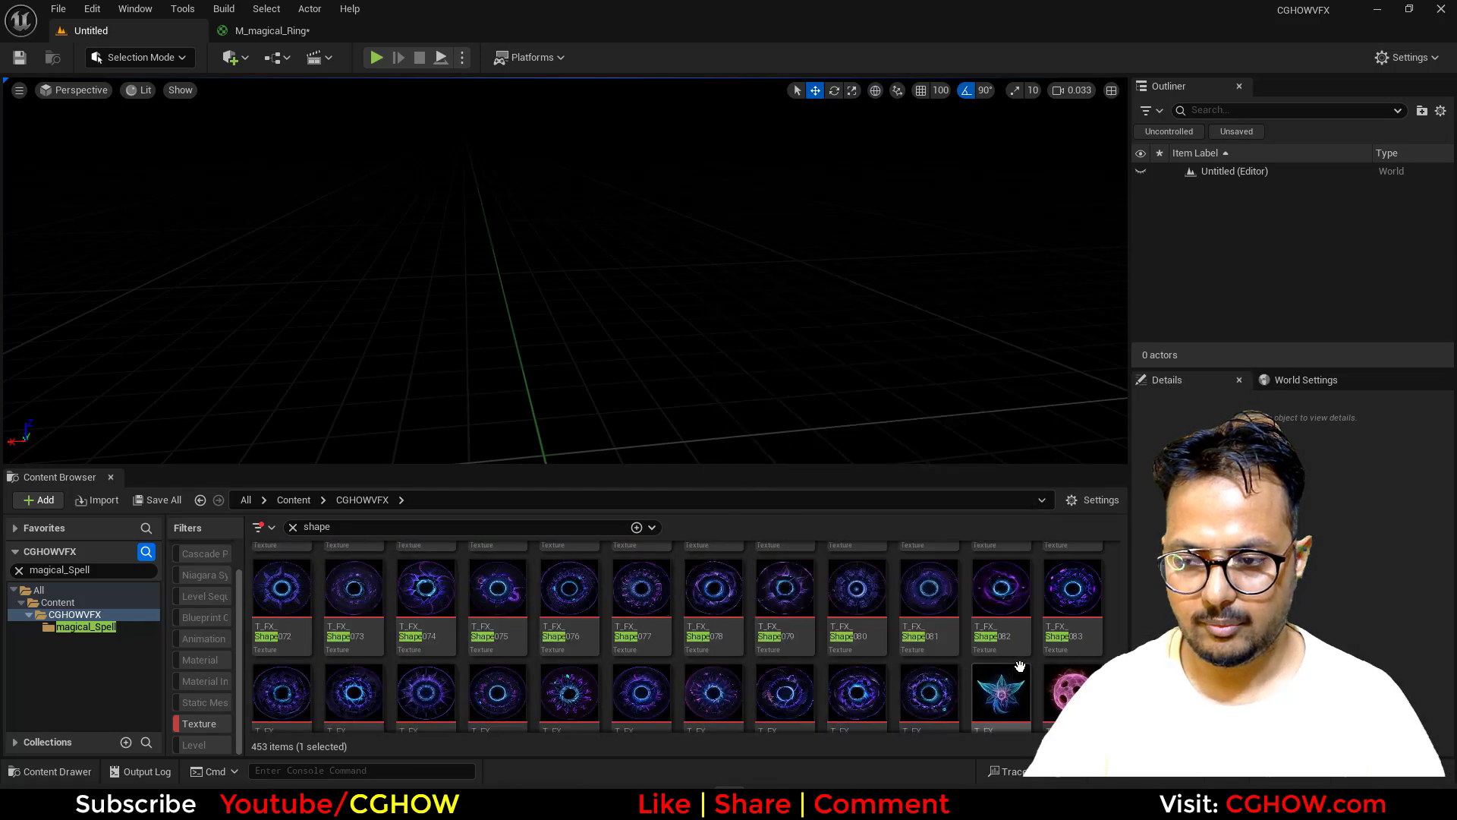
double_click(1017, 609)
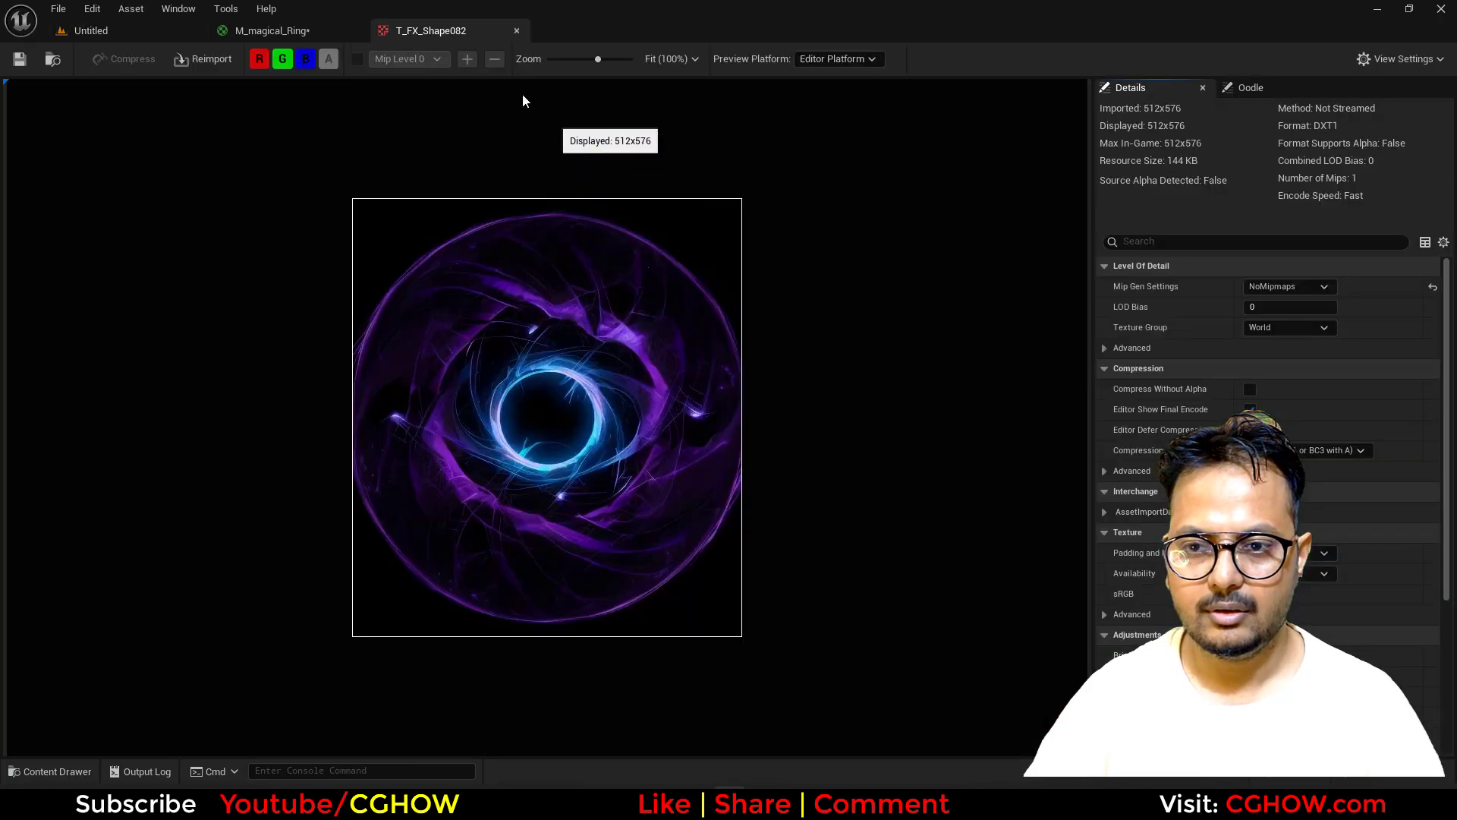
middle_click(465, 34)
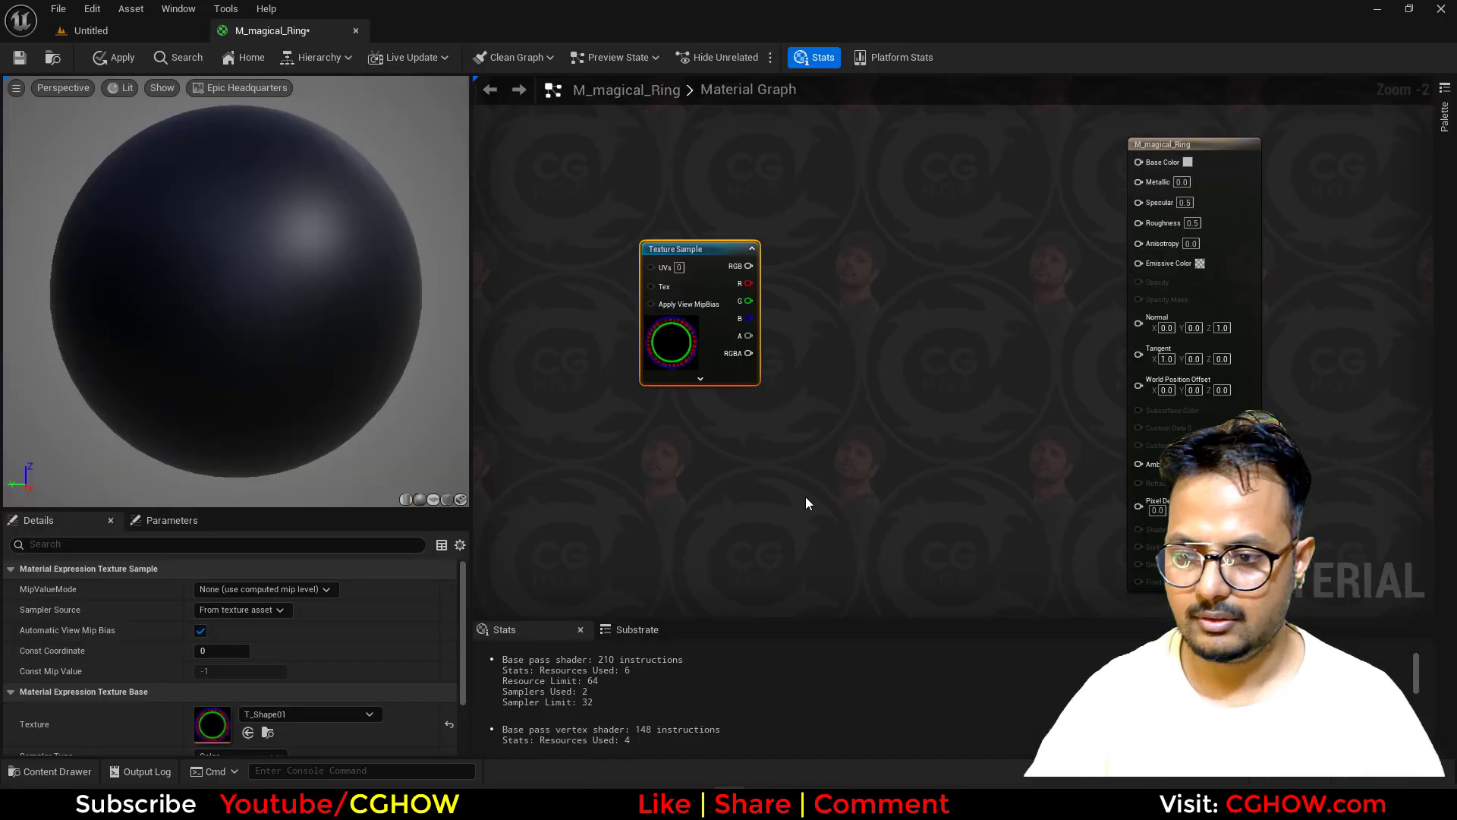
Step: Add a Texture Sample node using T_FX_Shape082 and place it above the T_Shape01 sample
right_drag(824, 310, 813, 387)
key(t)
click(720, 197)
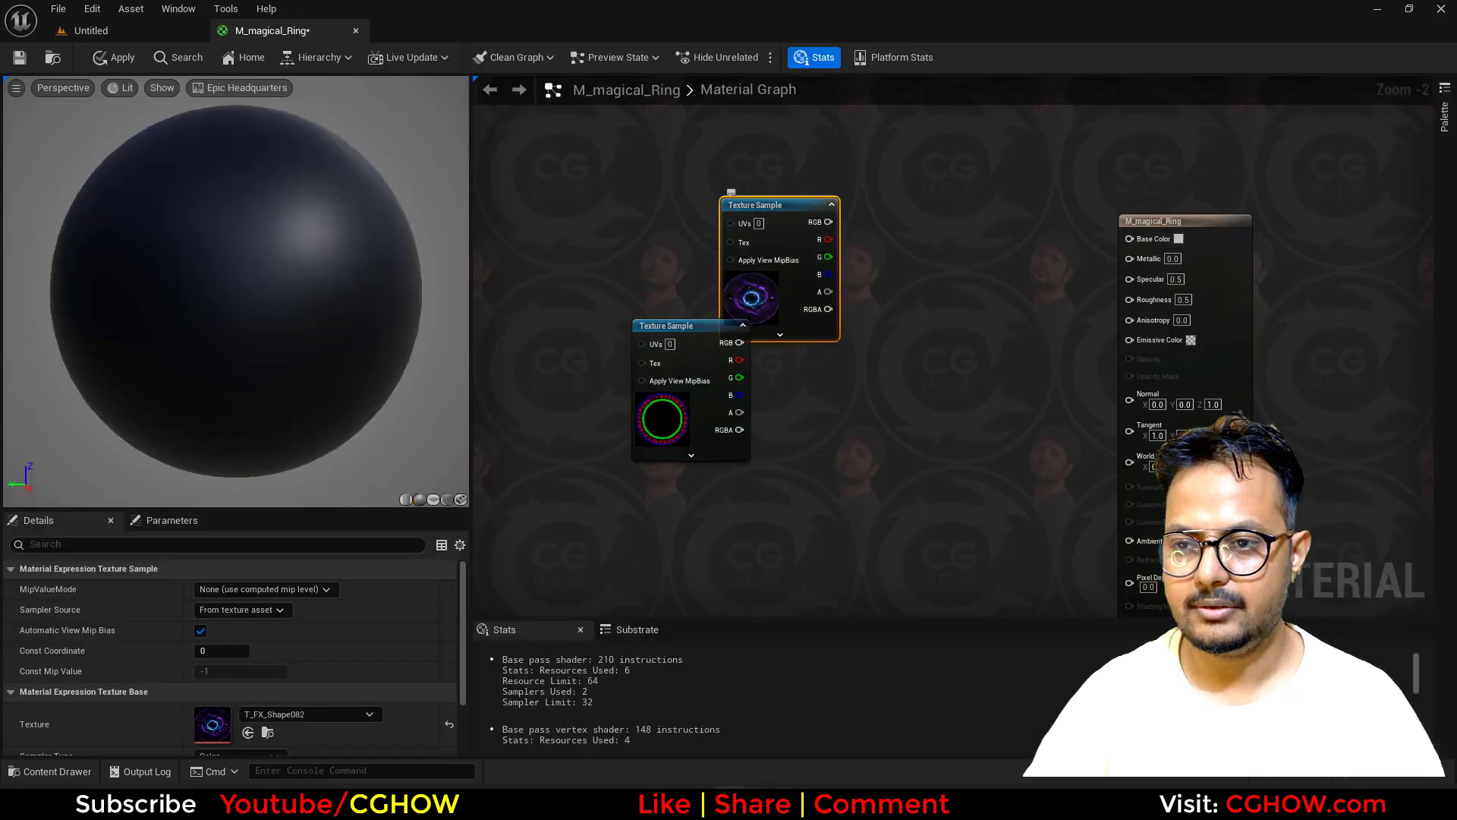
right_drag(738, 303, 755, 427)
drag(756, 426, 631, 360)
right_drag(1057, 491, 900, 316)
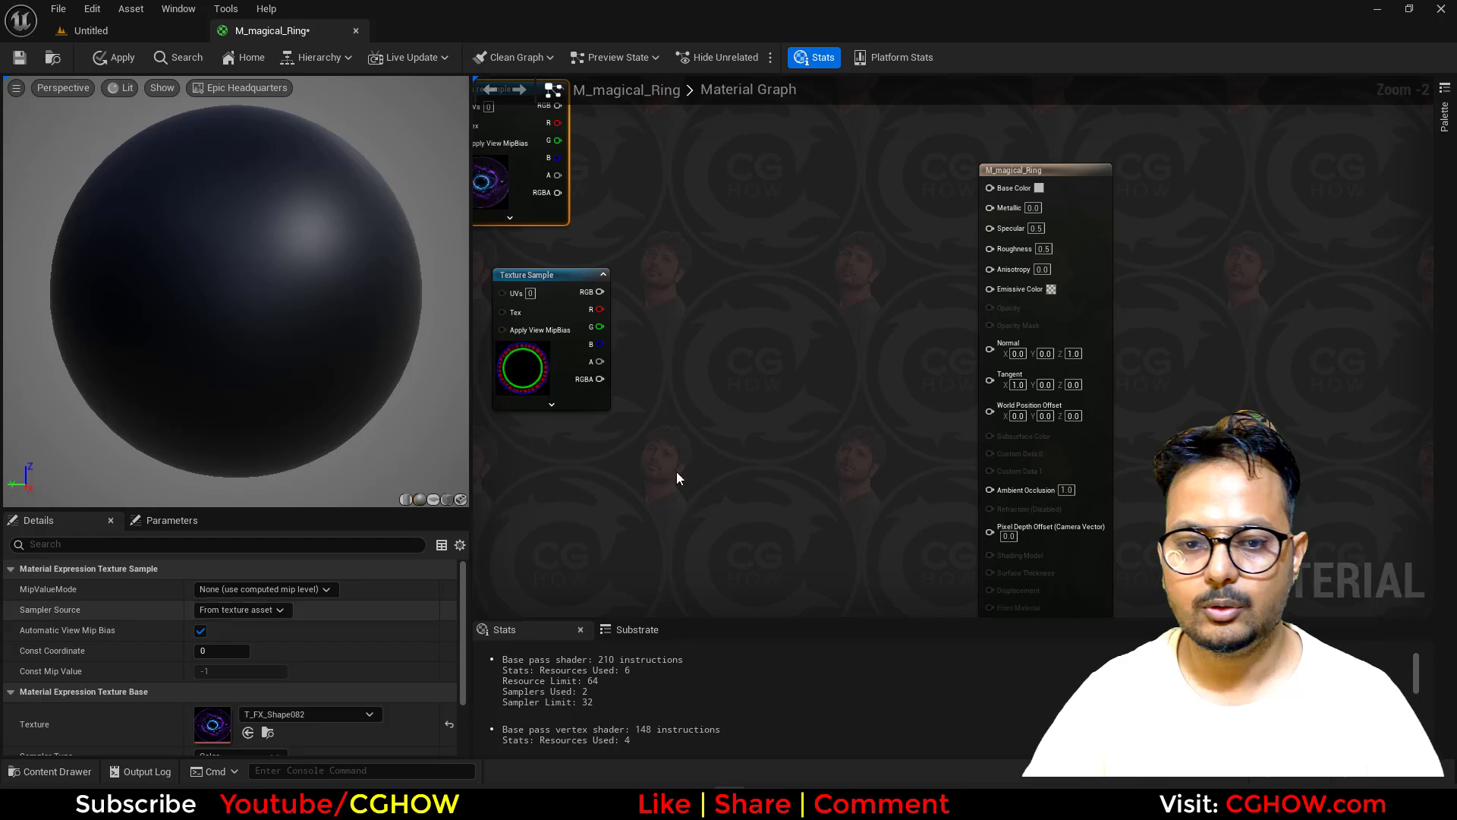
Step: Set the material to Unlit shading, Translucent blend mode and Two Sided, and preview it on a plane
click(1078, 237)
click(198, 630)
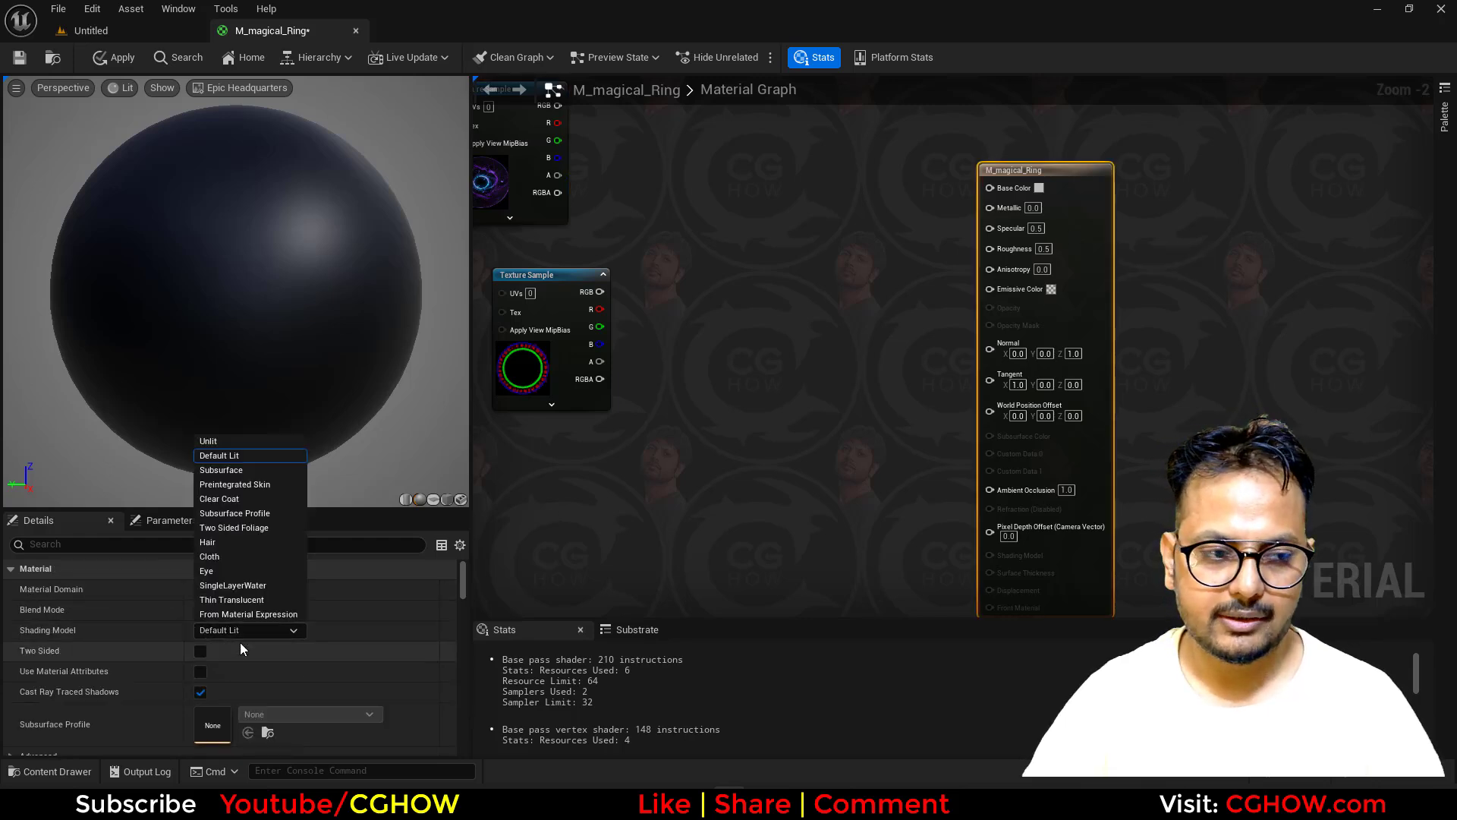
click(212, 441)
click(234, 609)
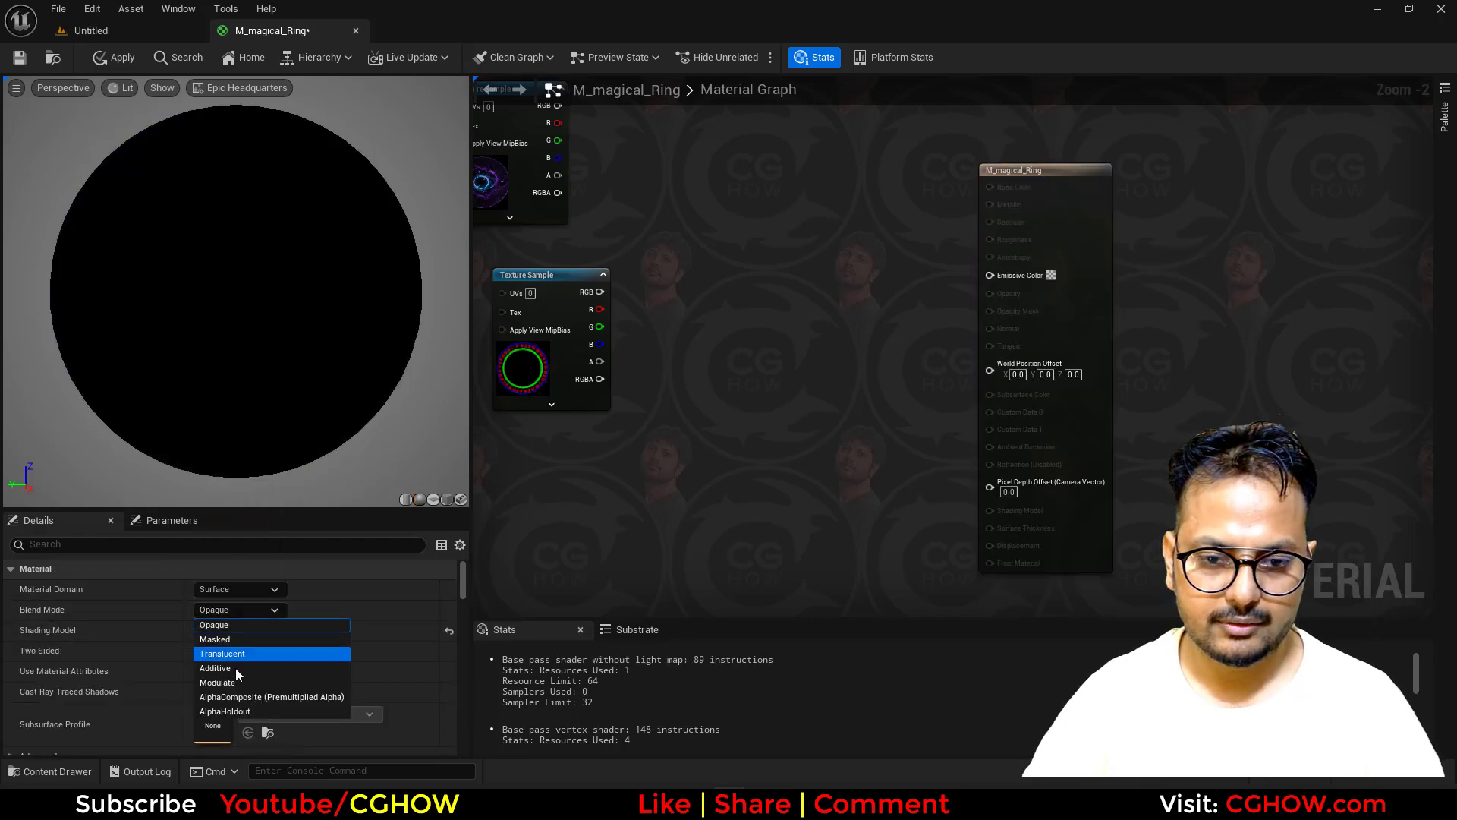
click(239, 668)
click(240, 610)
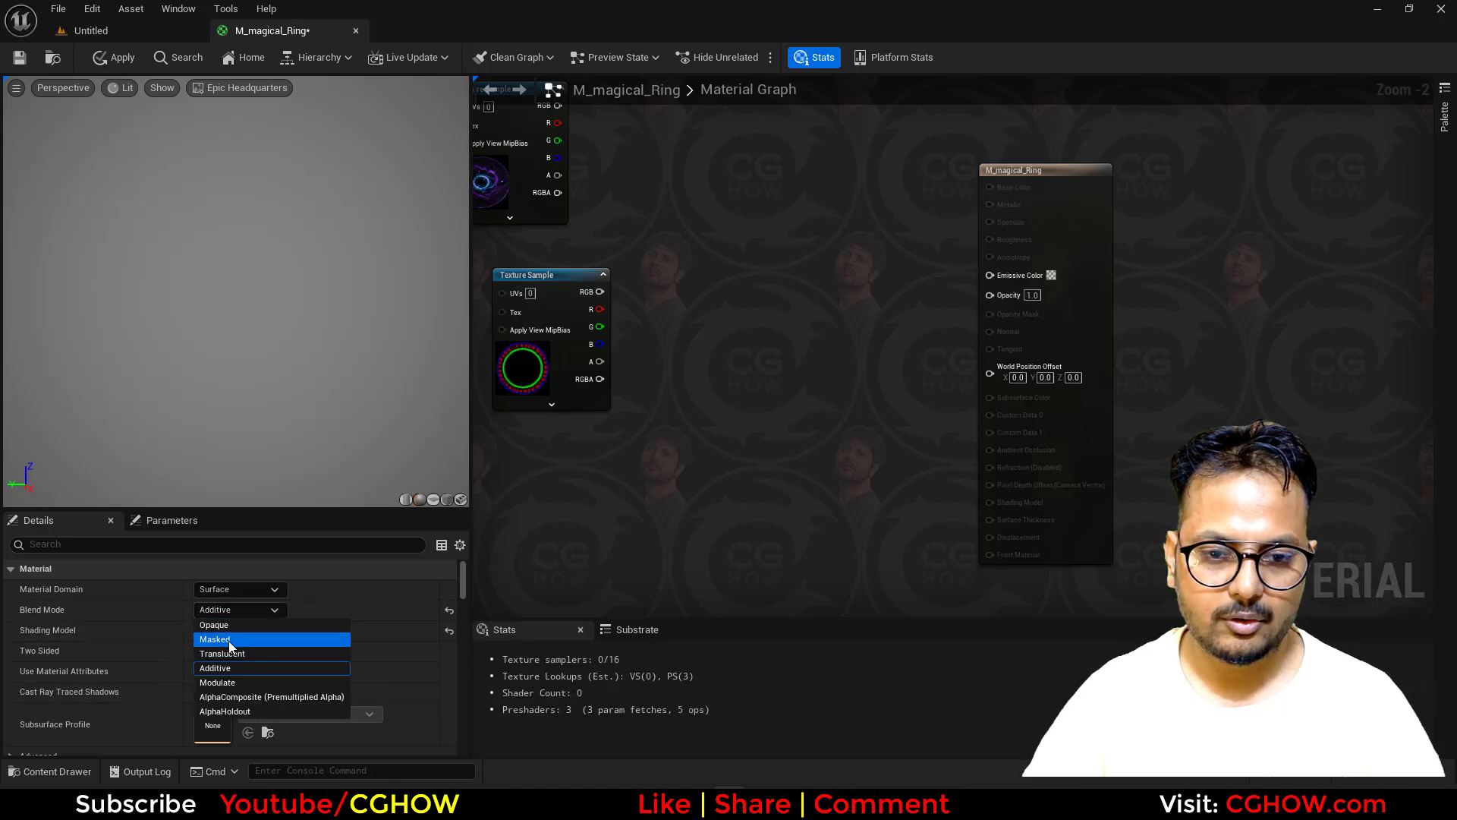
click(225, 654)
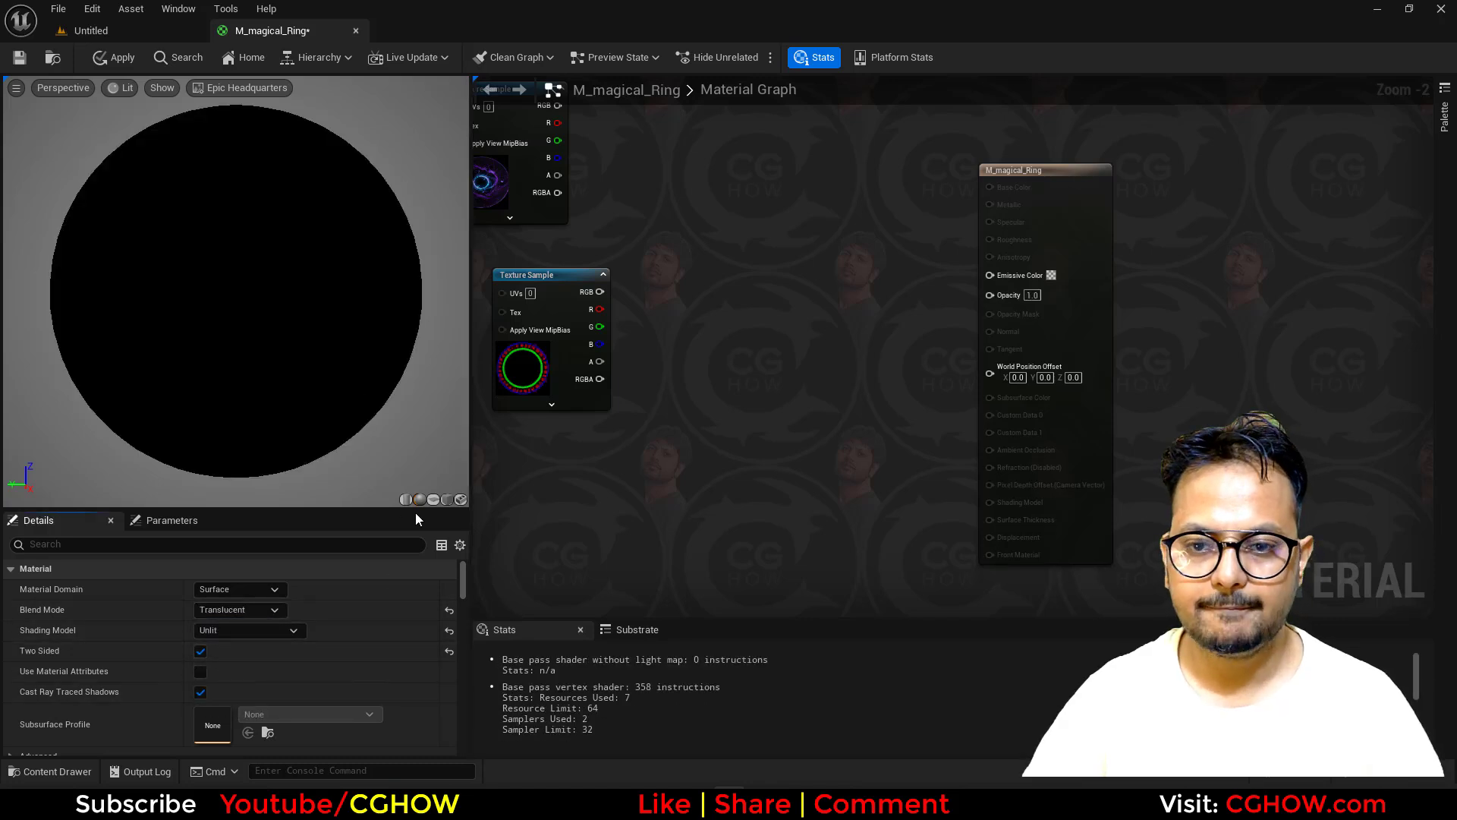
click(433, 498)
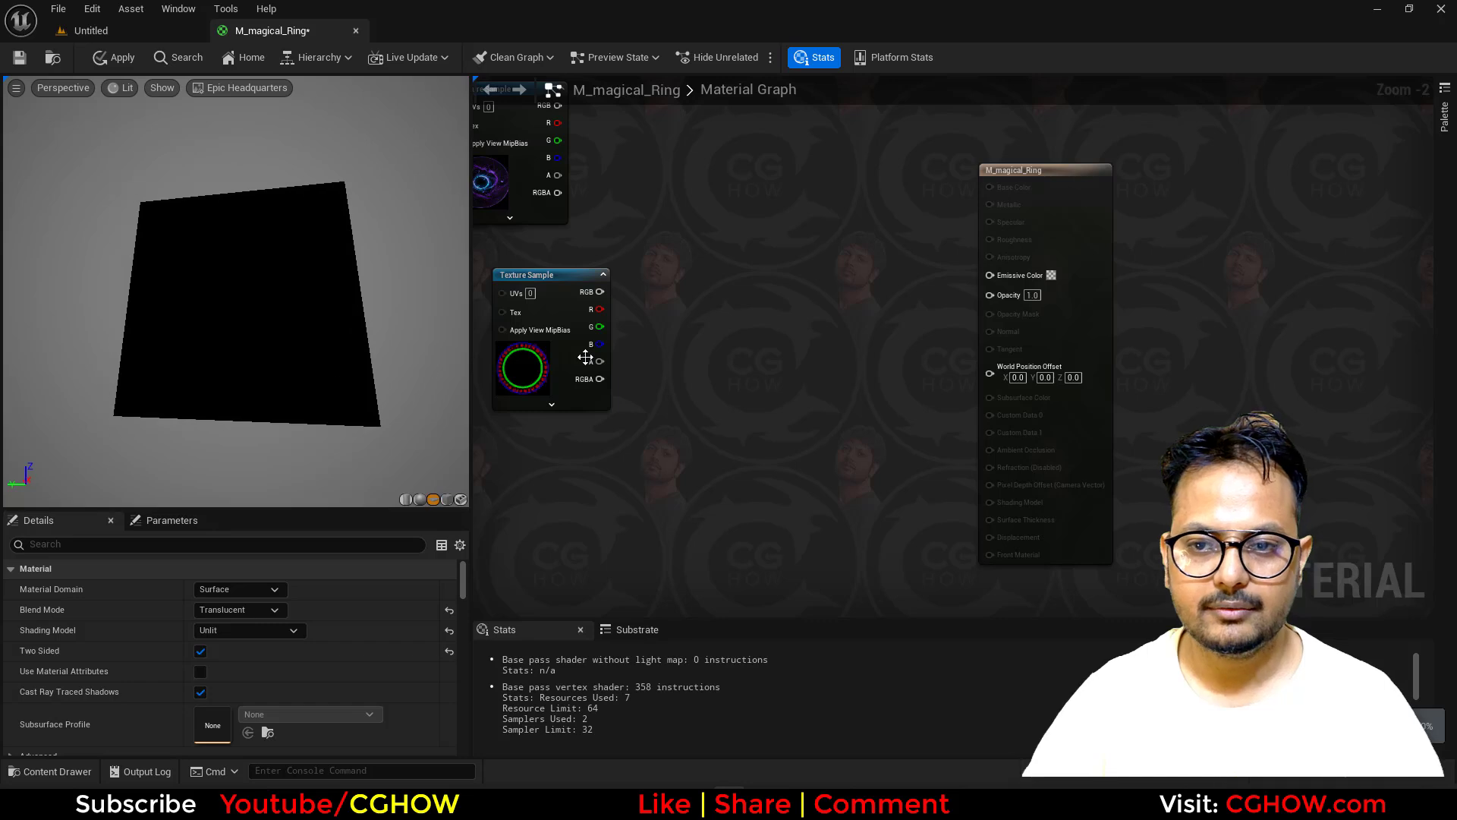
Step: Arrange the two texture samples in a column and connect the T_FX_Shape082 sample's RGB output to Emissive Color
right_drag(587, 355, 709, 417)
right_drag(749, 470, 715, 483)
drag(633, 363, 581, 377)
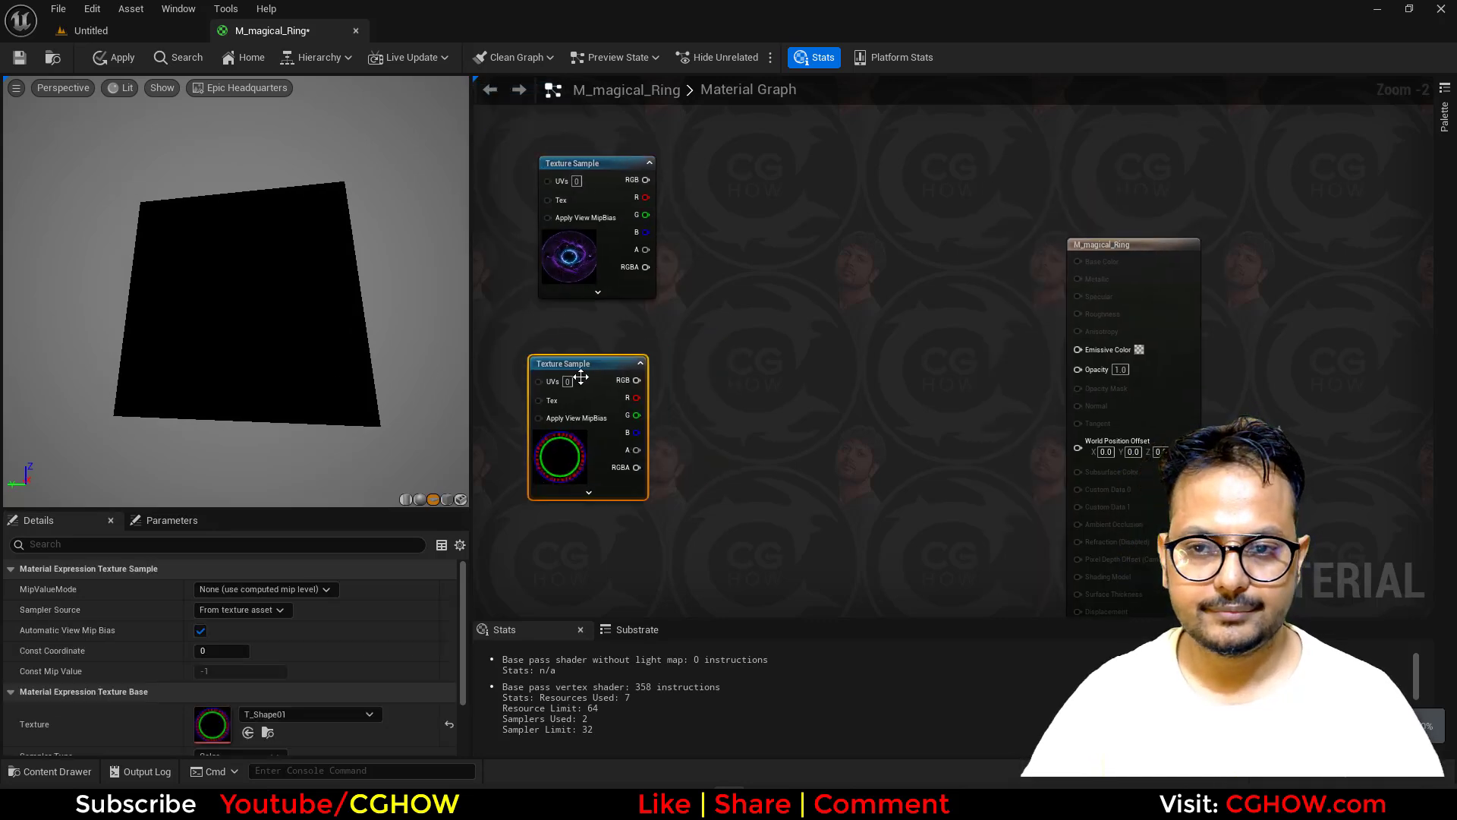
drag(582, 267, 681, 358)
drag(746, 271, 1112, 352)
drag(662, 337, 560, 265)
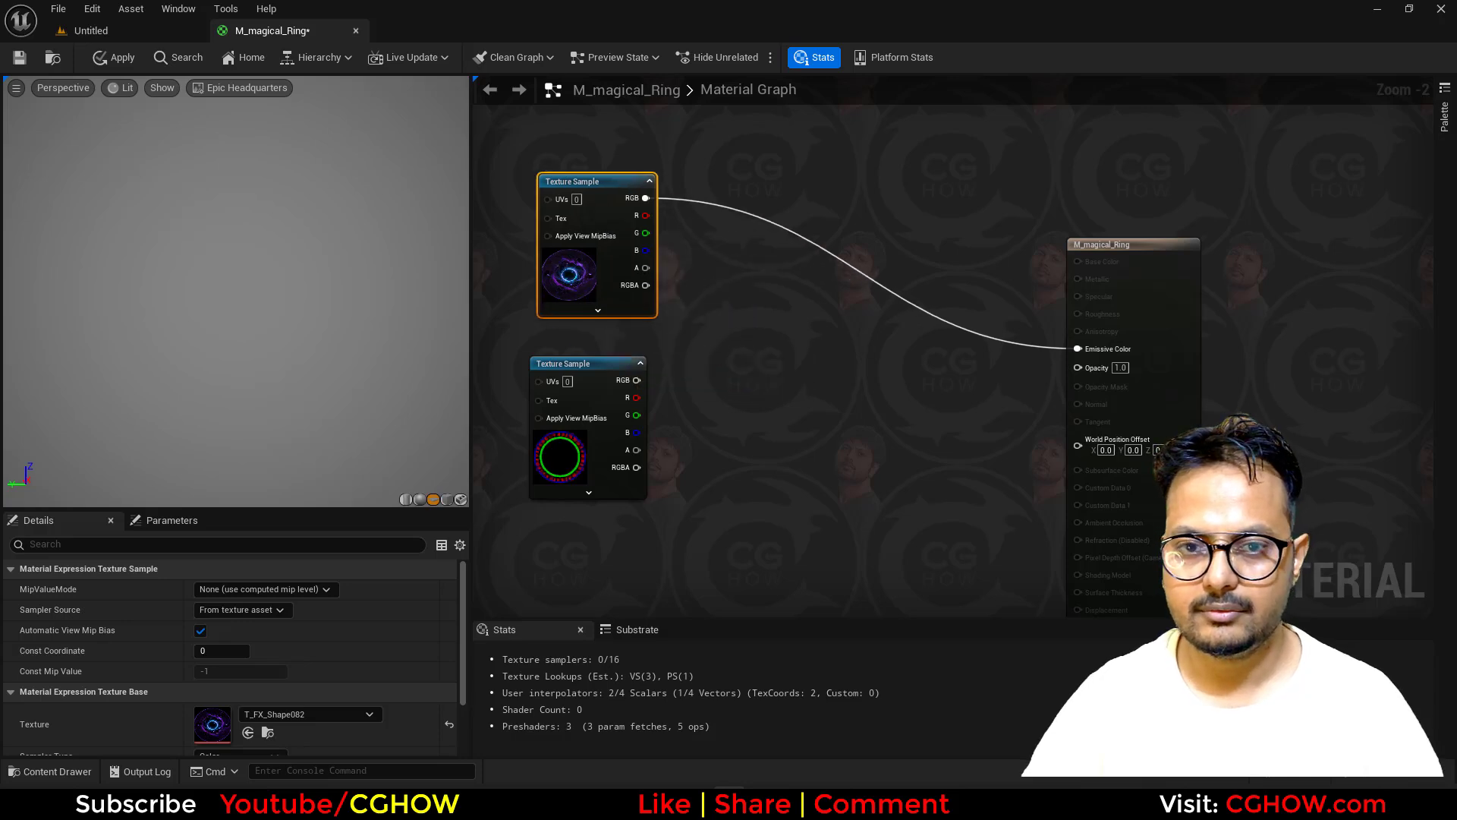
Step: Switch the material preview scene to the Grey Wireframe profile and zoom in on the textured plane
click(233, 93)
click(228, 142)
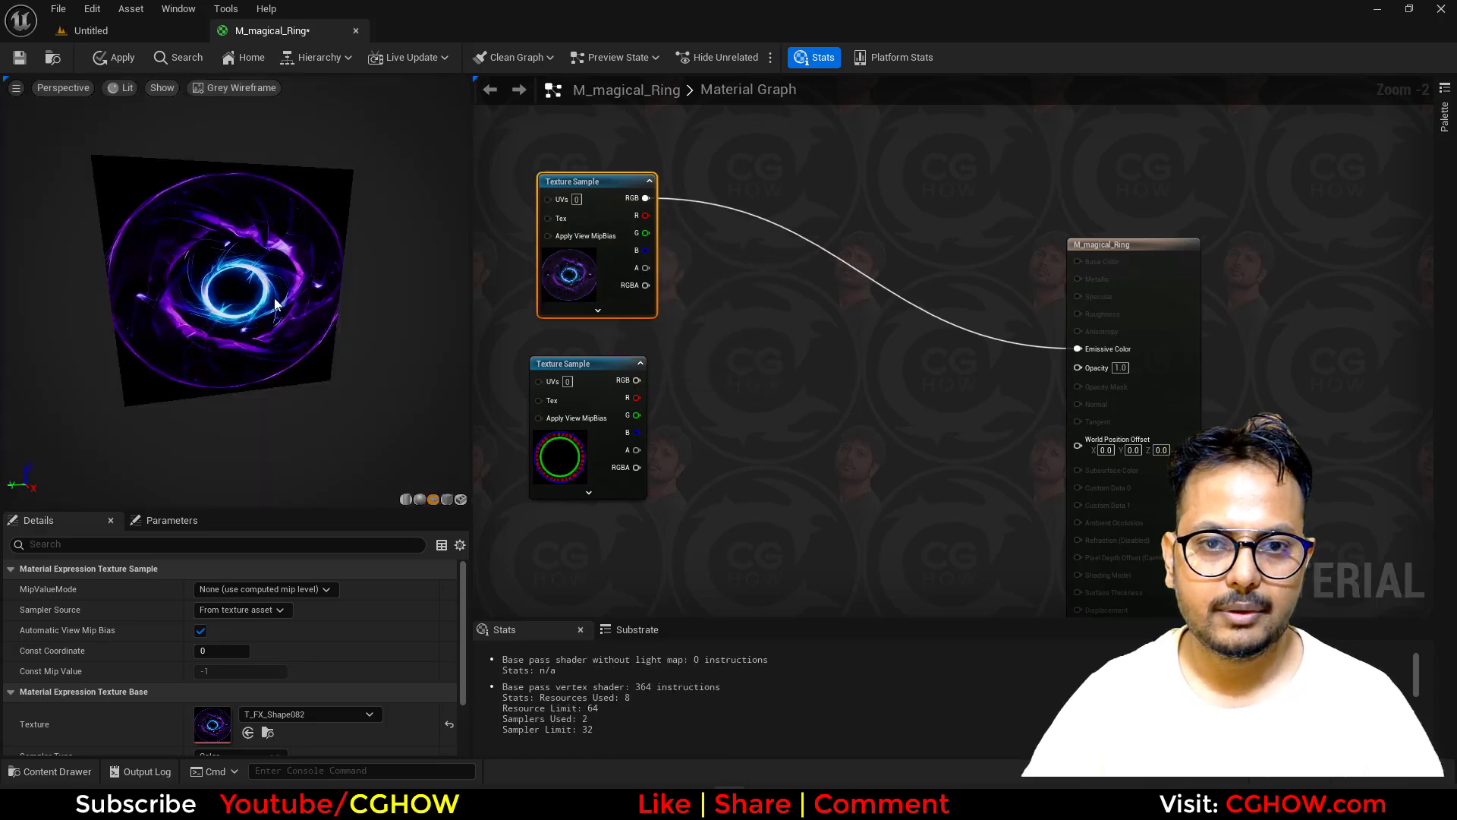
right_drag(349, 290, 455, 293)
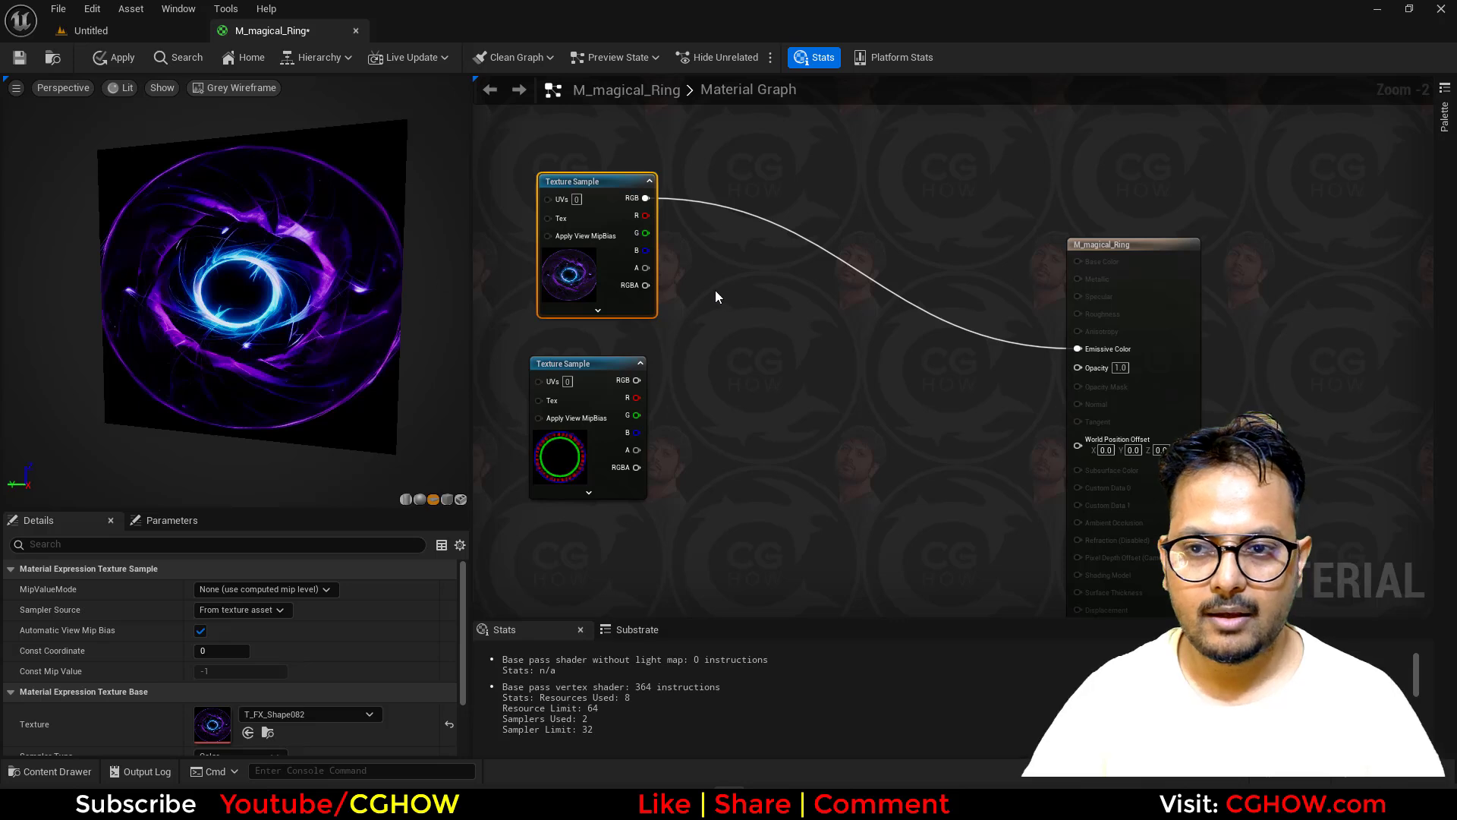
Step: Sum the texture's R, G and B channels with two Add nodes, connect the result to Opacity, and reposition the material result node
right_drag(715, 291, 676, 344)
right_drag(846, 420, 741, 270)
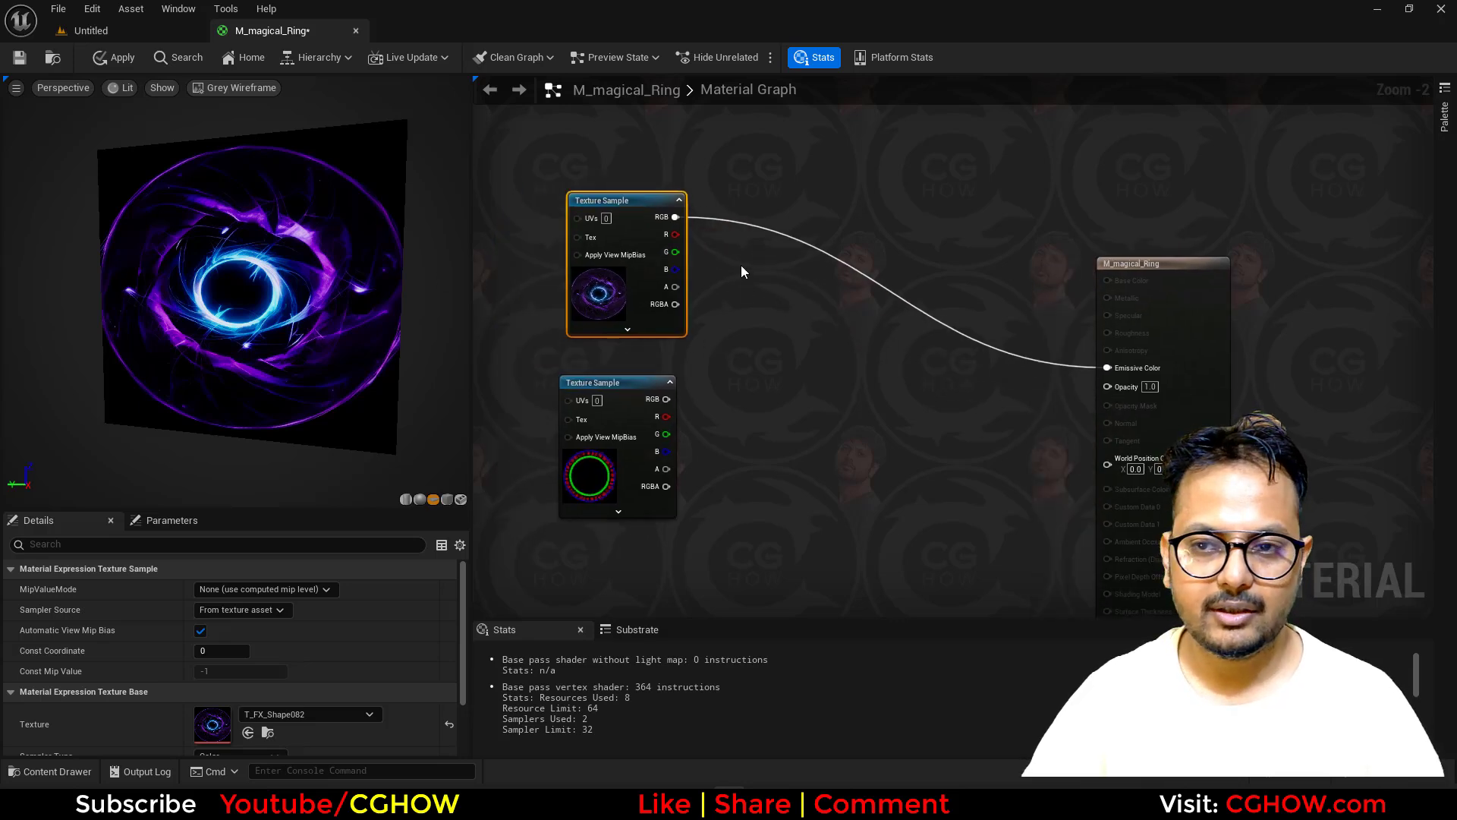
click(730, 253)
click(720, 246)
drag(675, 235, 731, 270)
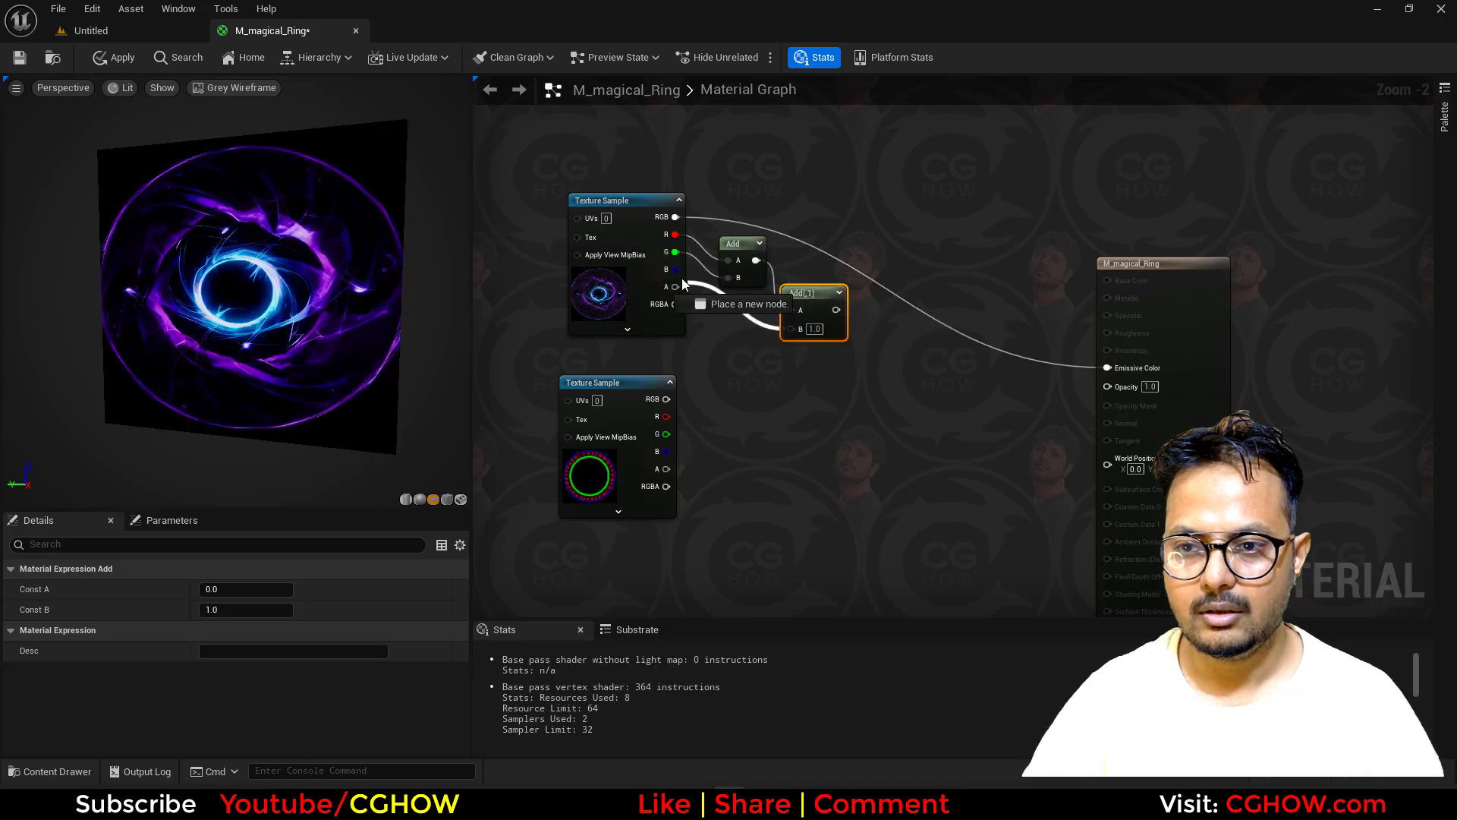
drag(818, 309, 1107, 386)
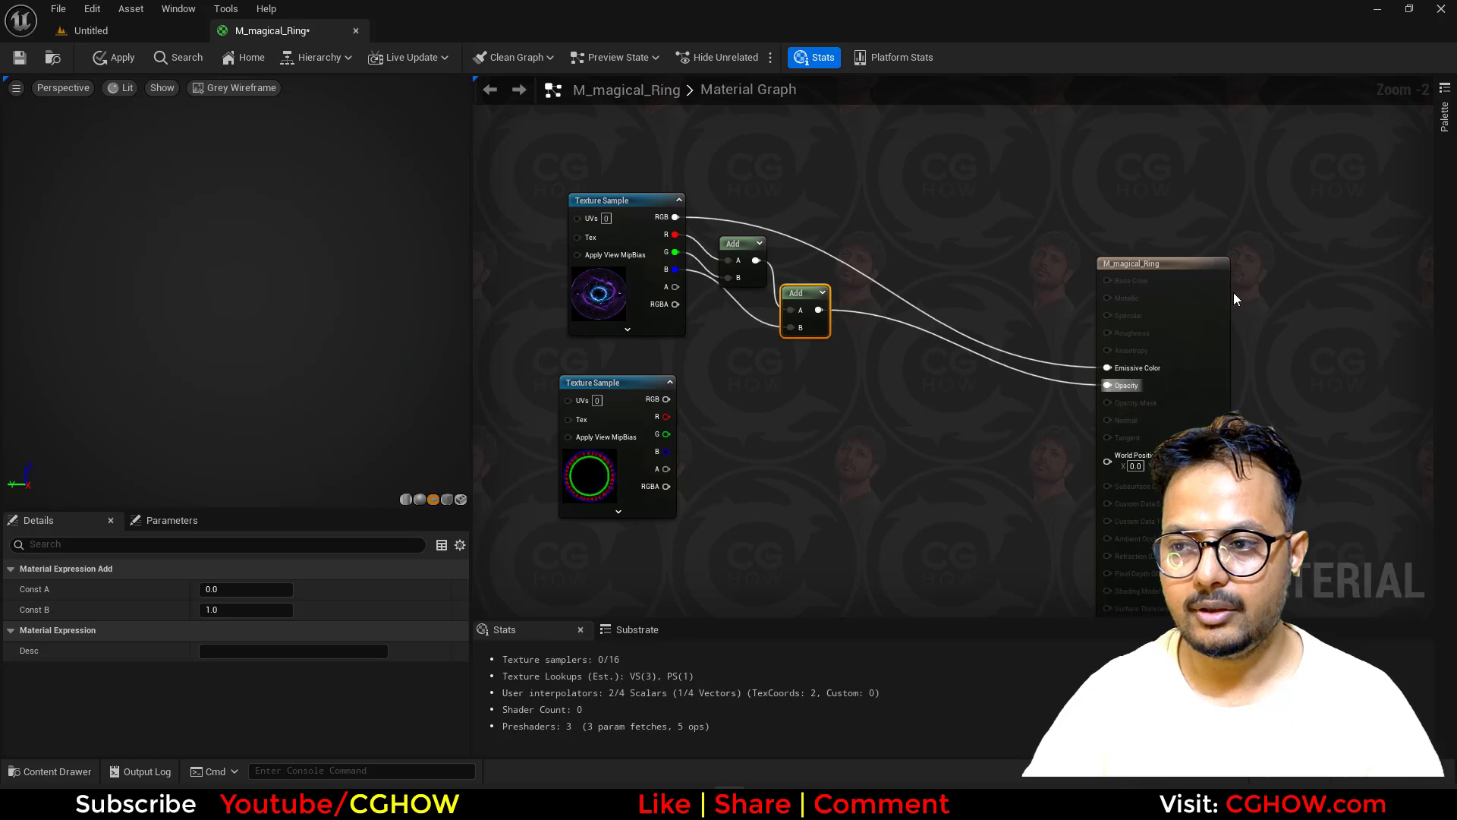
drag(1233, 293, 1168, 153)
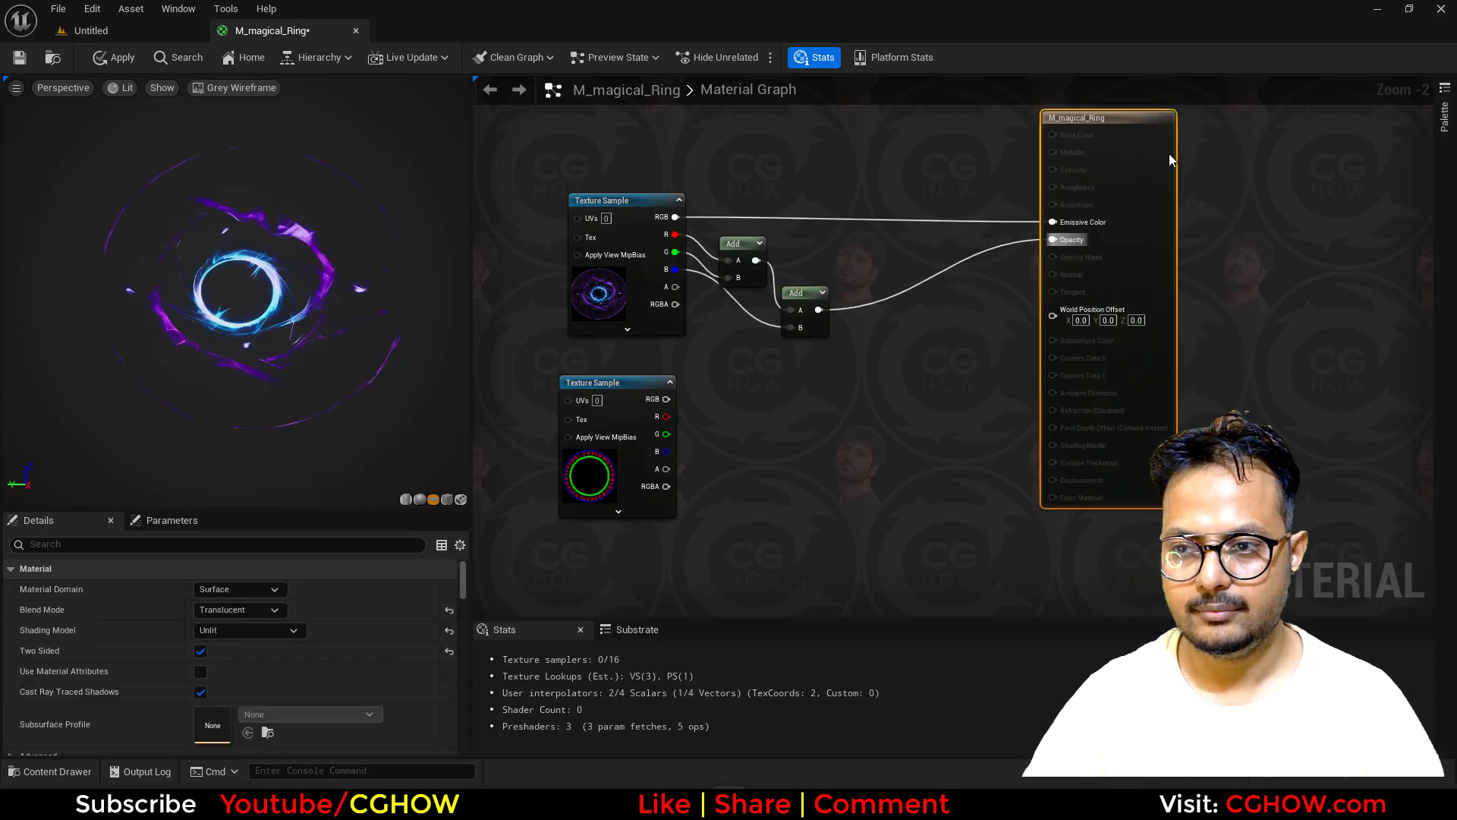
Step: Insert a Power node with exponent 0.6 between the second Add and Opacity, and line up the surrounding nodes
right_drag(778, 318, 787, 343)
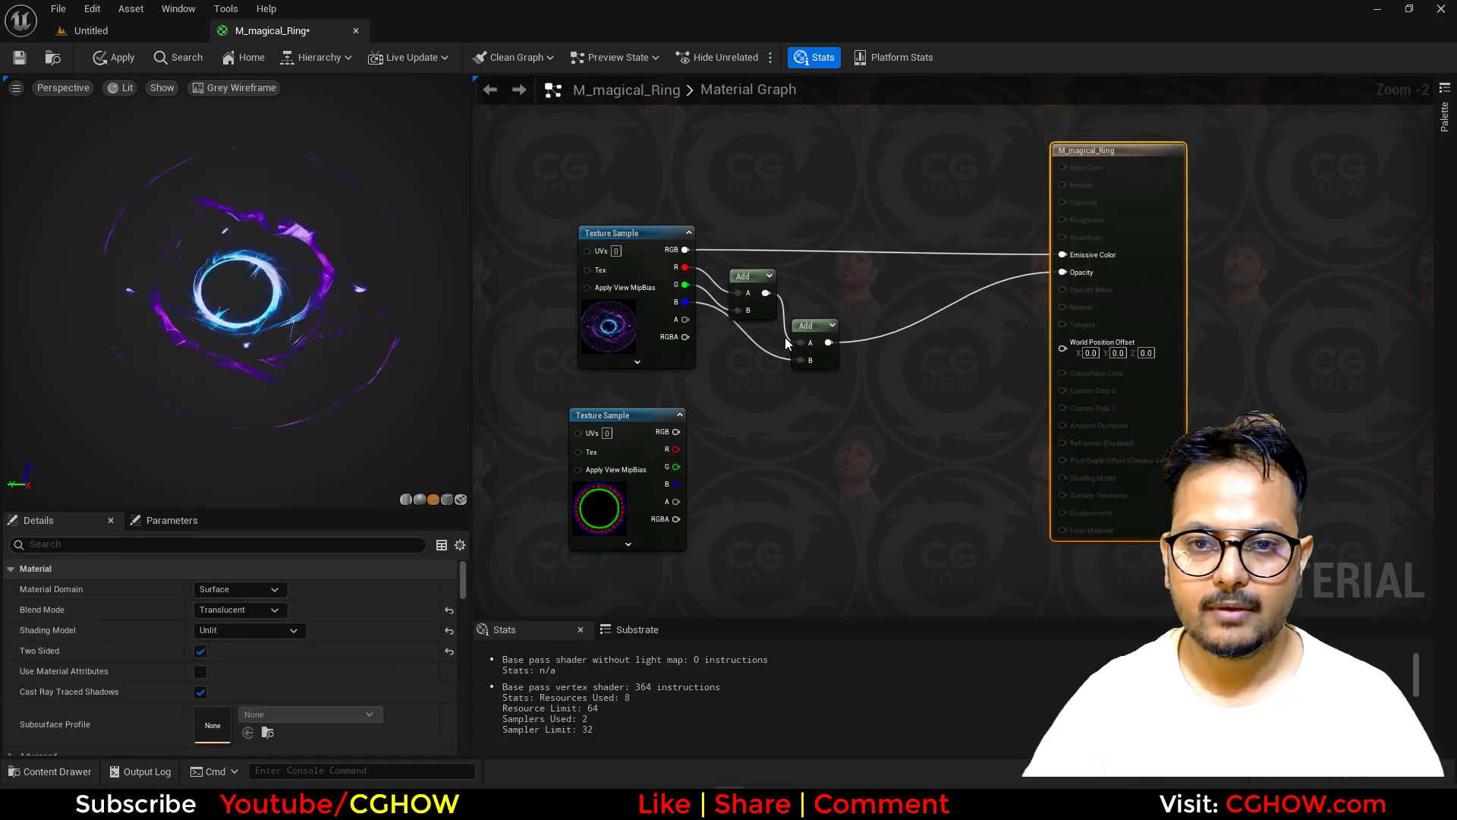
click(862, 322)
drag(828, 342, 1063, 272)
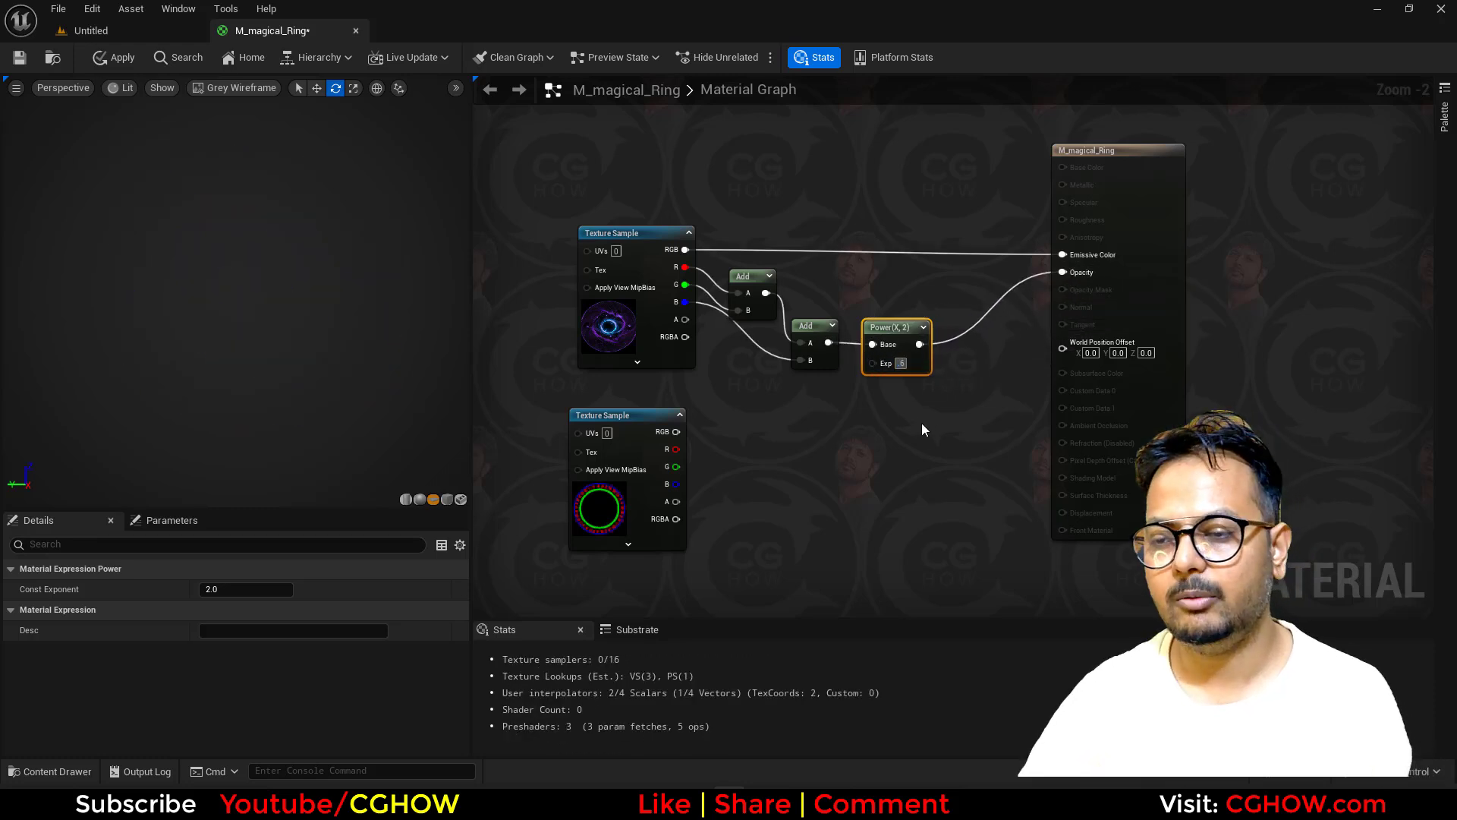
key(Return)
drag(909, 334, 897, 332)
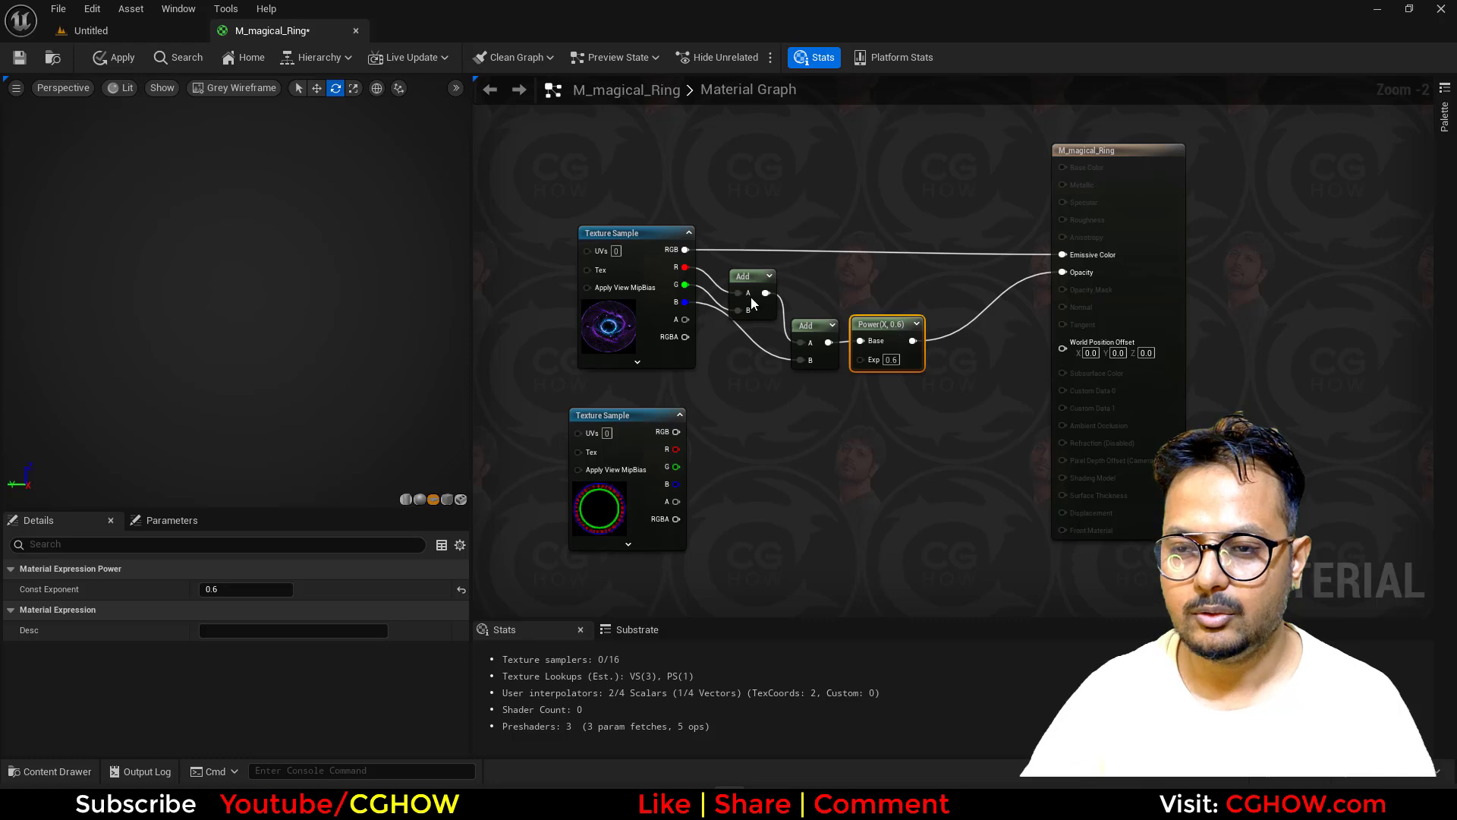
drag(743, 276, 755, 268)
drag(603, 339, 580, 353)
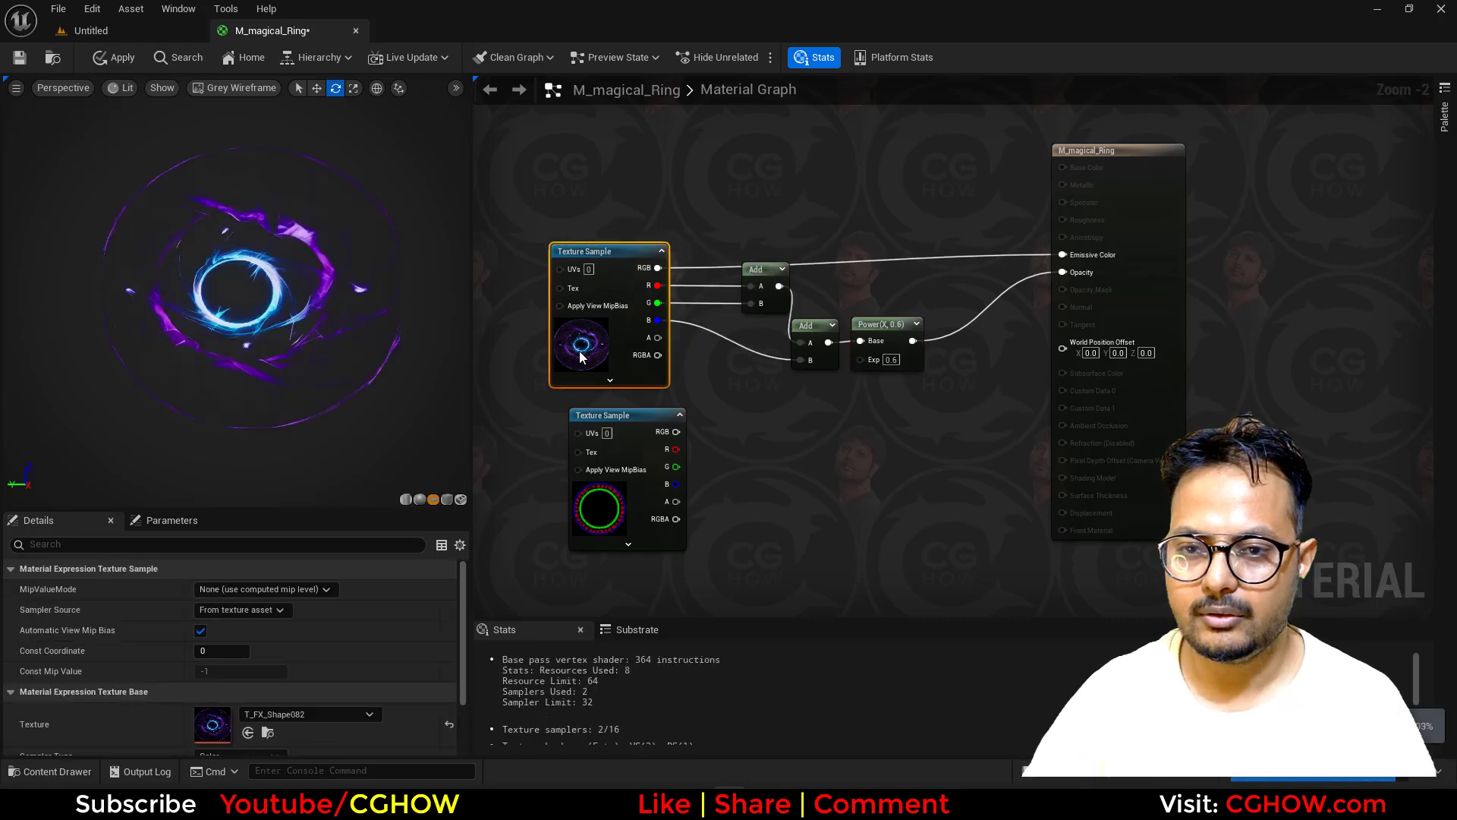
Step: Set the Power node's exponent to 0.2 and adjust the spacing of the first Add and Power nodes
text(2)
key(Return)
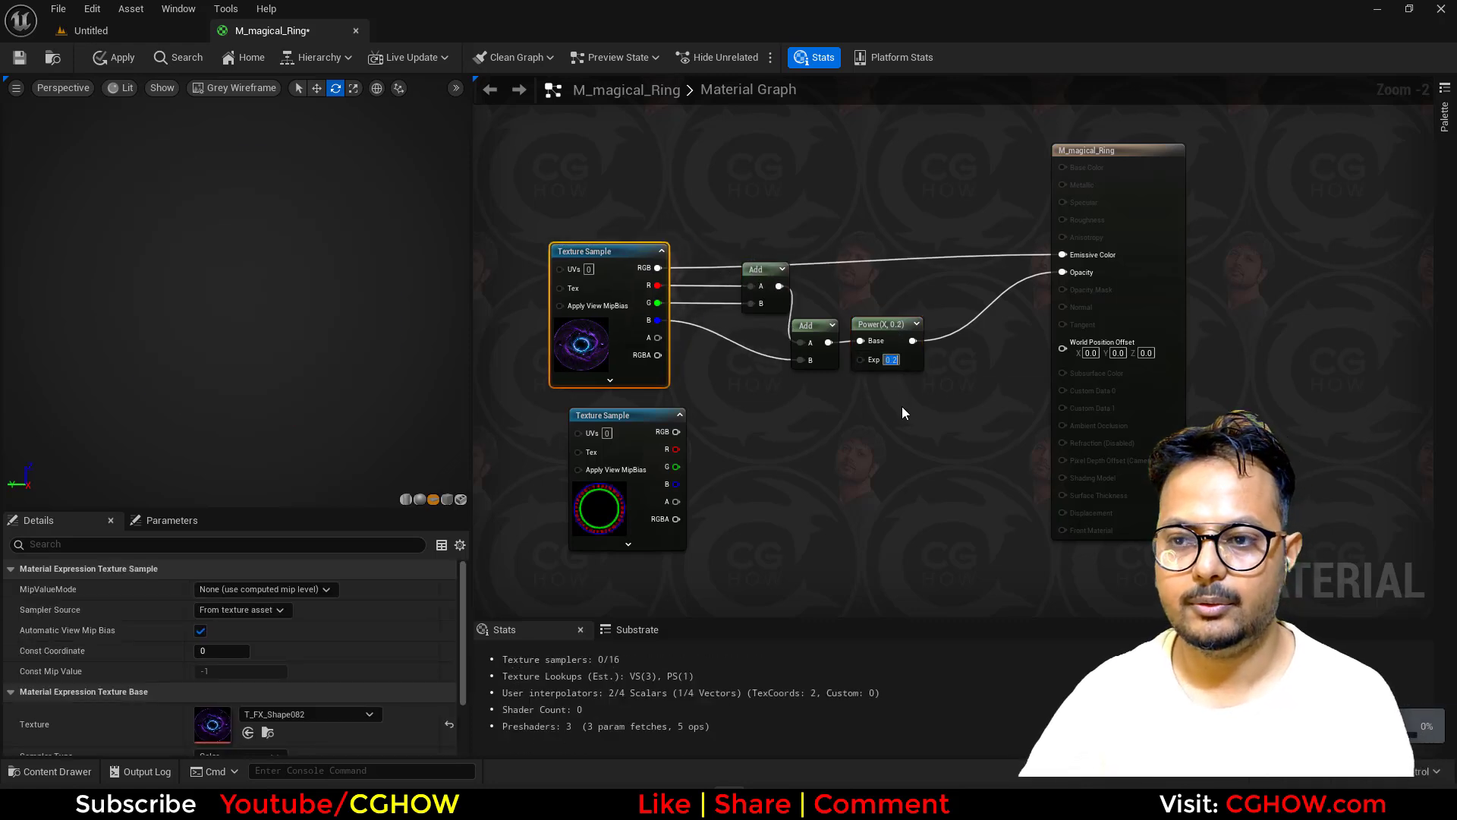
drag(769, 270, 742, 271)
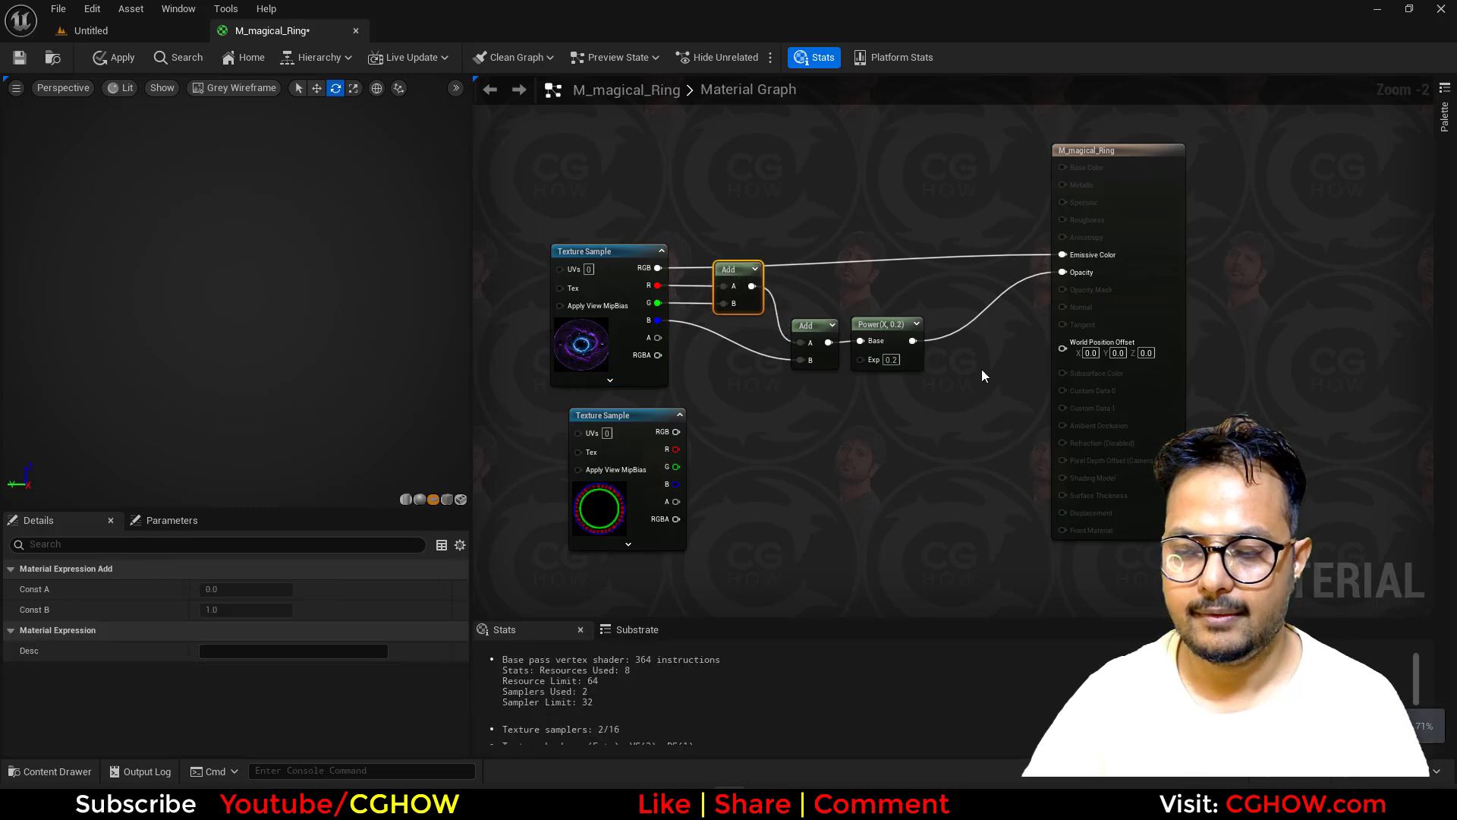
drag(879, 328, 883, 326)
drag(394, 343, 413, 334)
Step: Locate the upper sample's texture in its folder and inspect T_FX_Shape082 and T_FX_Shape073 at full size
click(573, 357)
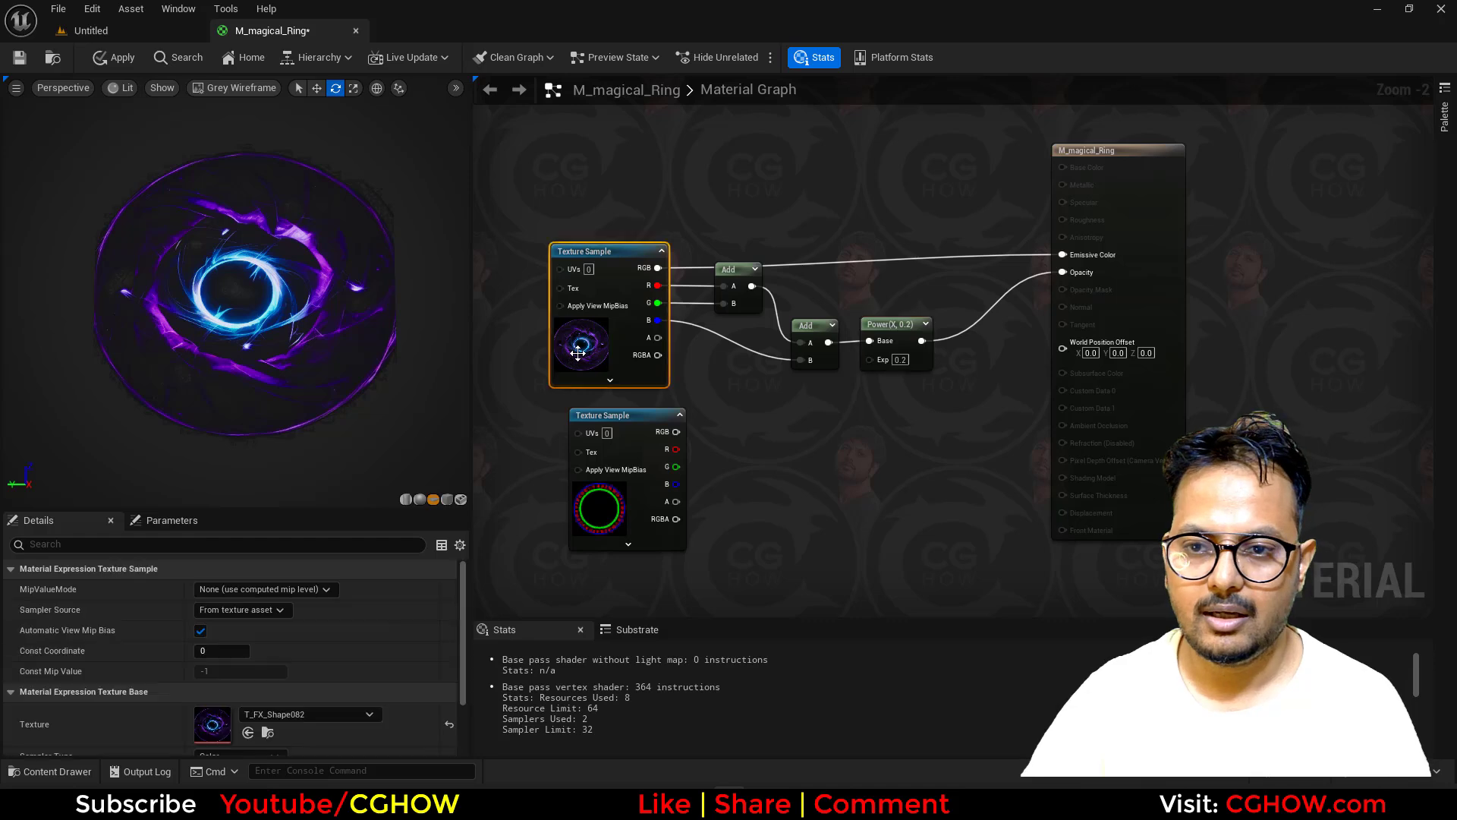
key(ctrl+b)
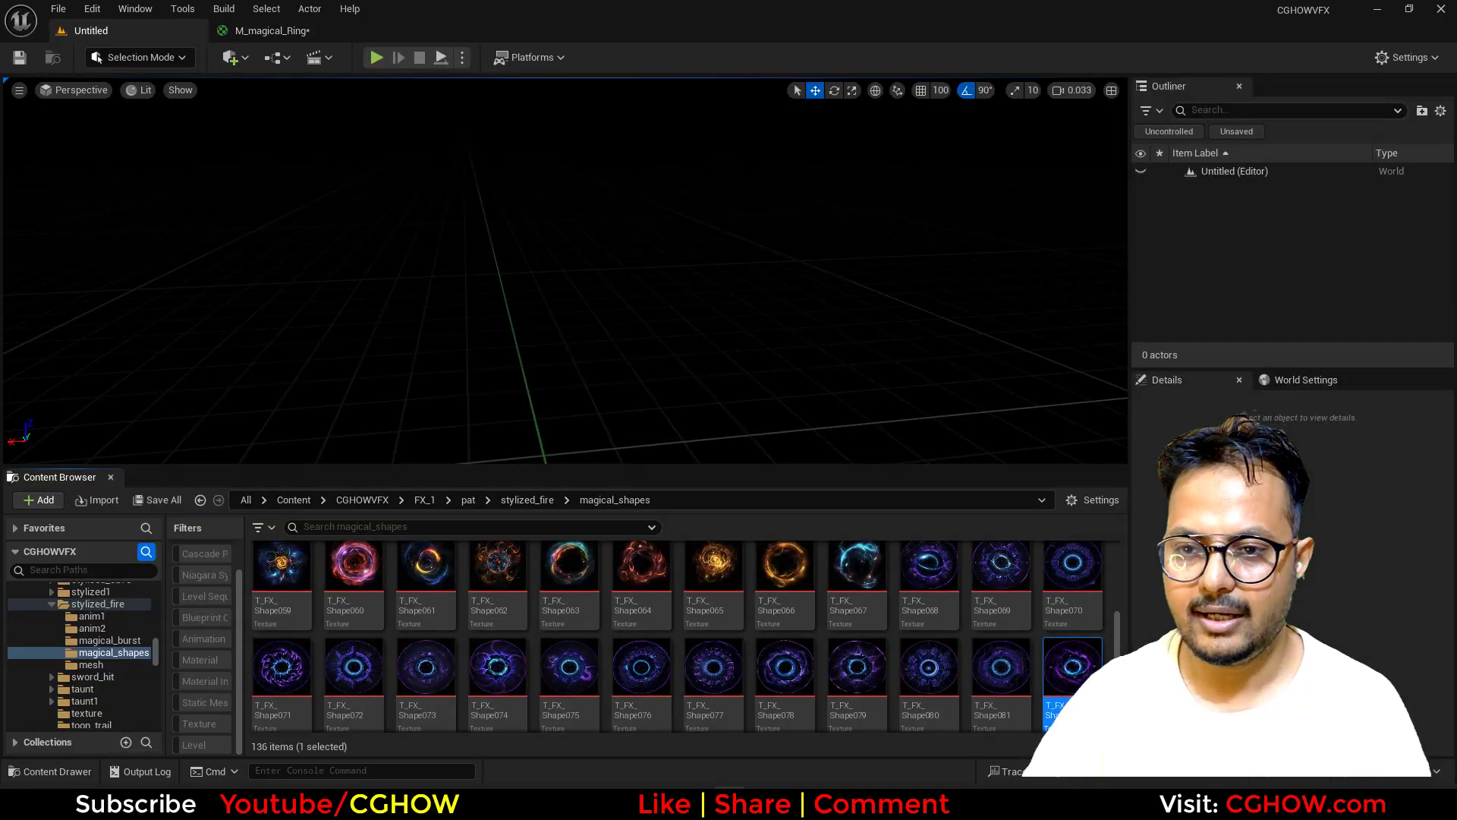
double_click(1085, 673)
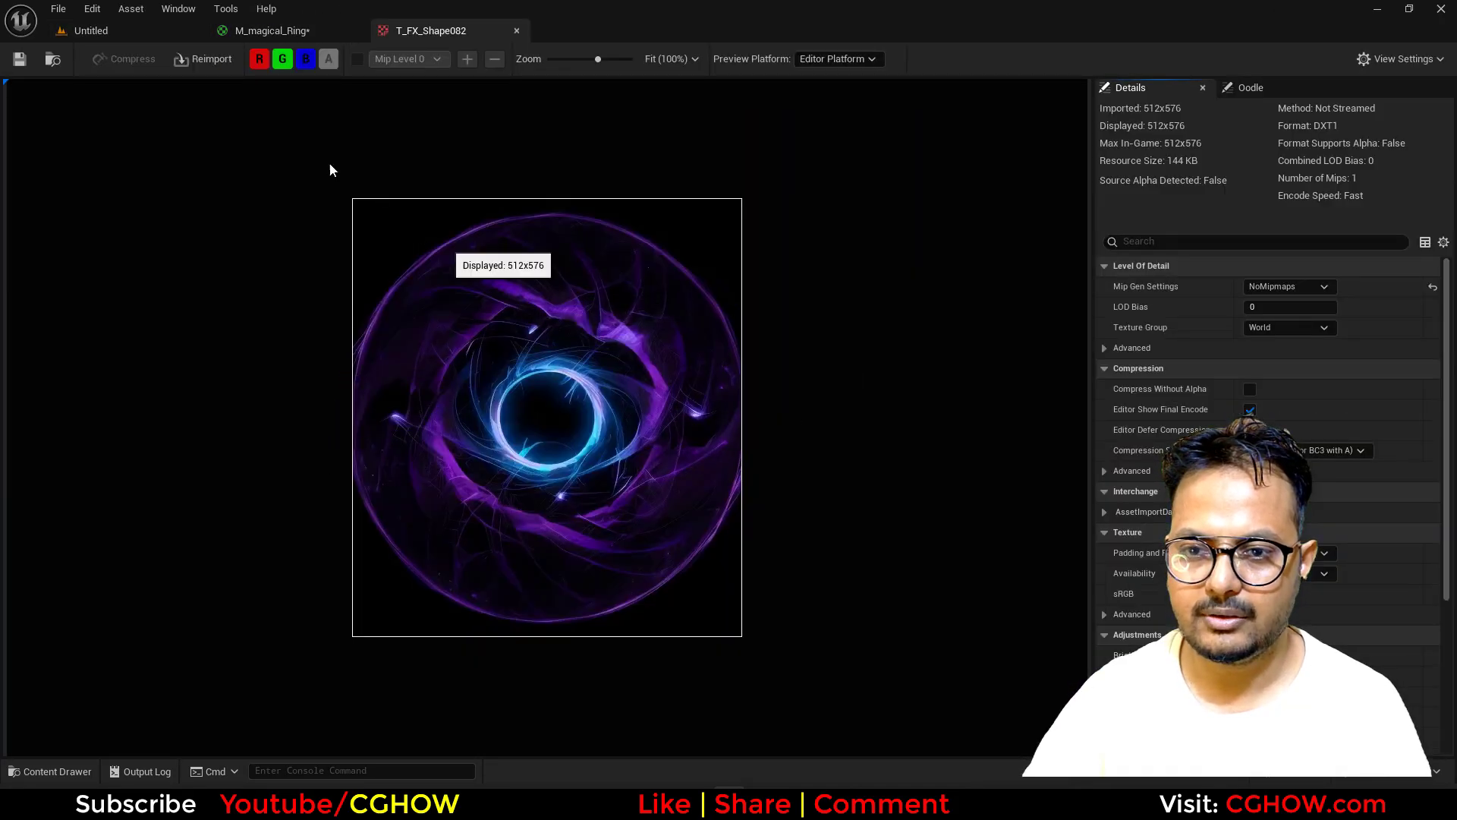
click(144, 30)
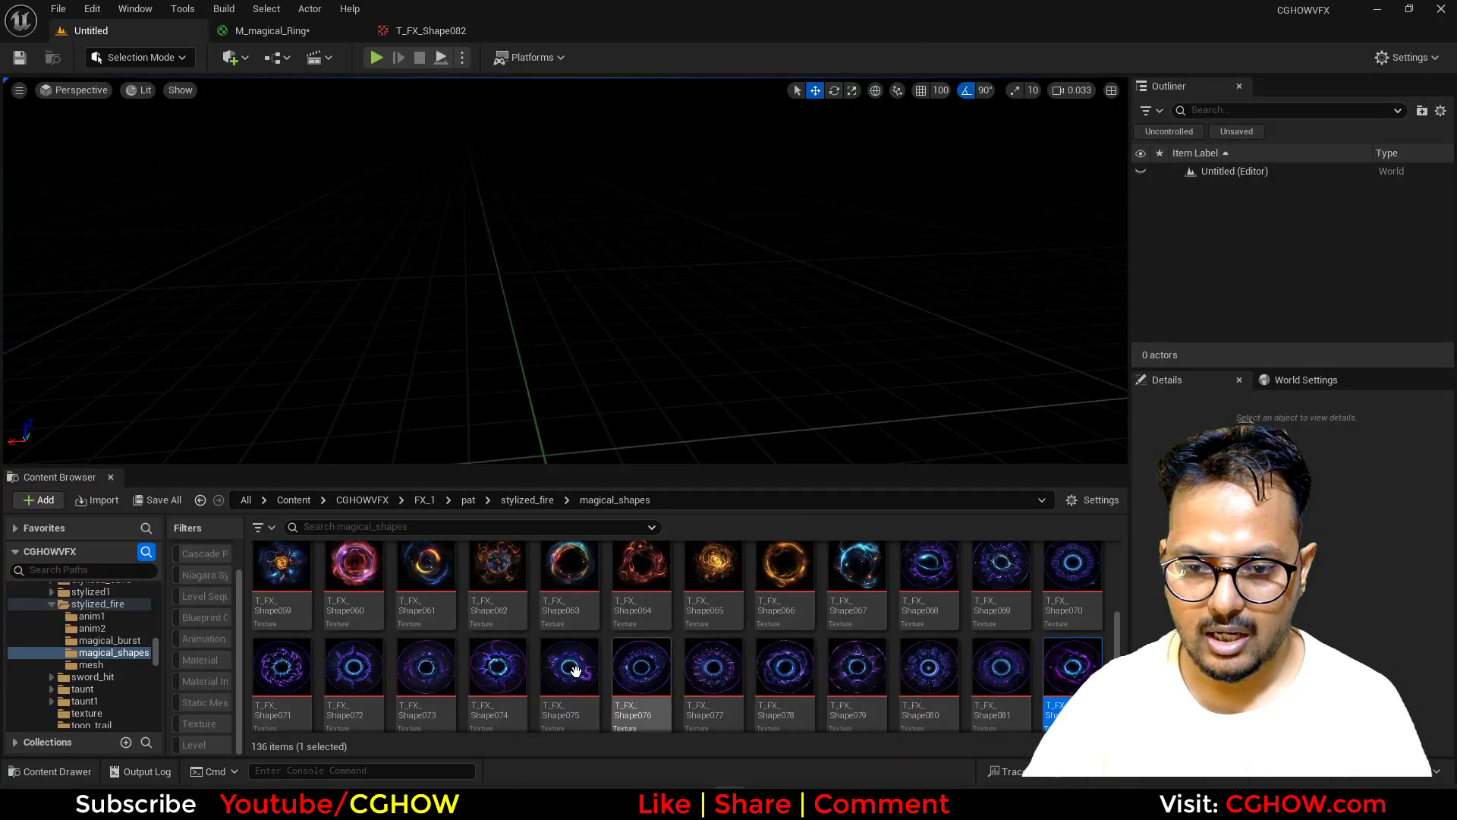
double_click(439, 687)
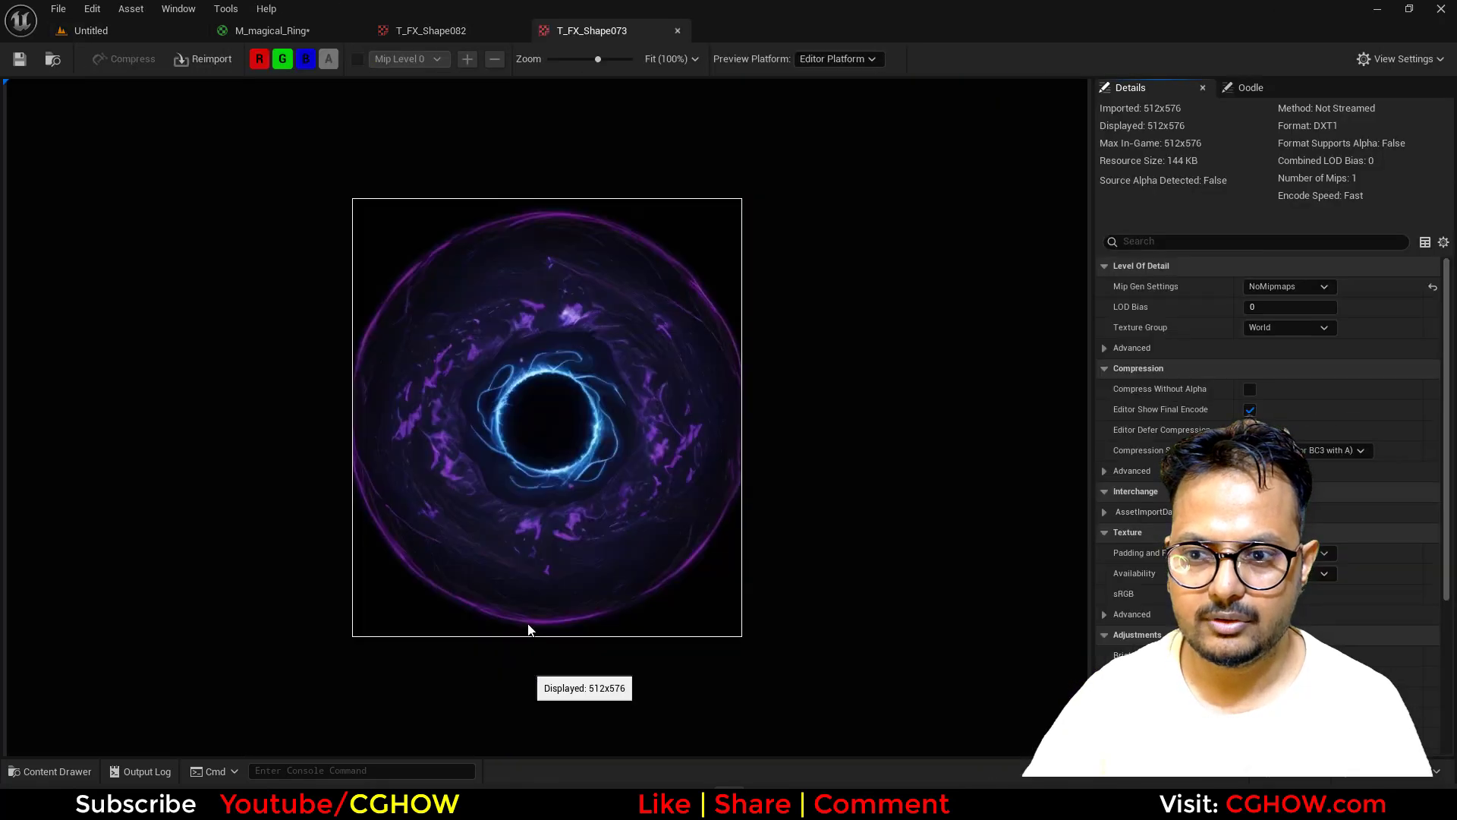
click(118, 31)
Step: Browse the rest of the magical_shapes folder and inspect the T_FX_Shape0131, T_FX_Shape0120 and T_FX_Shape0116 textures
scroll(754, 595, down, 5)
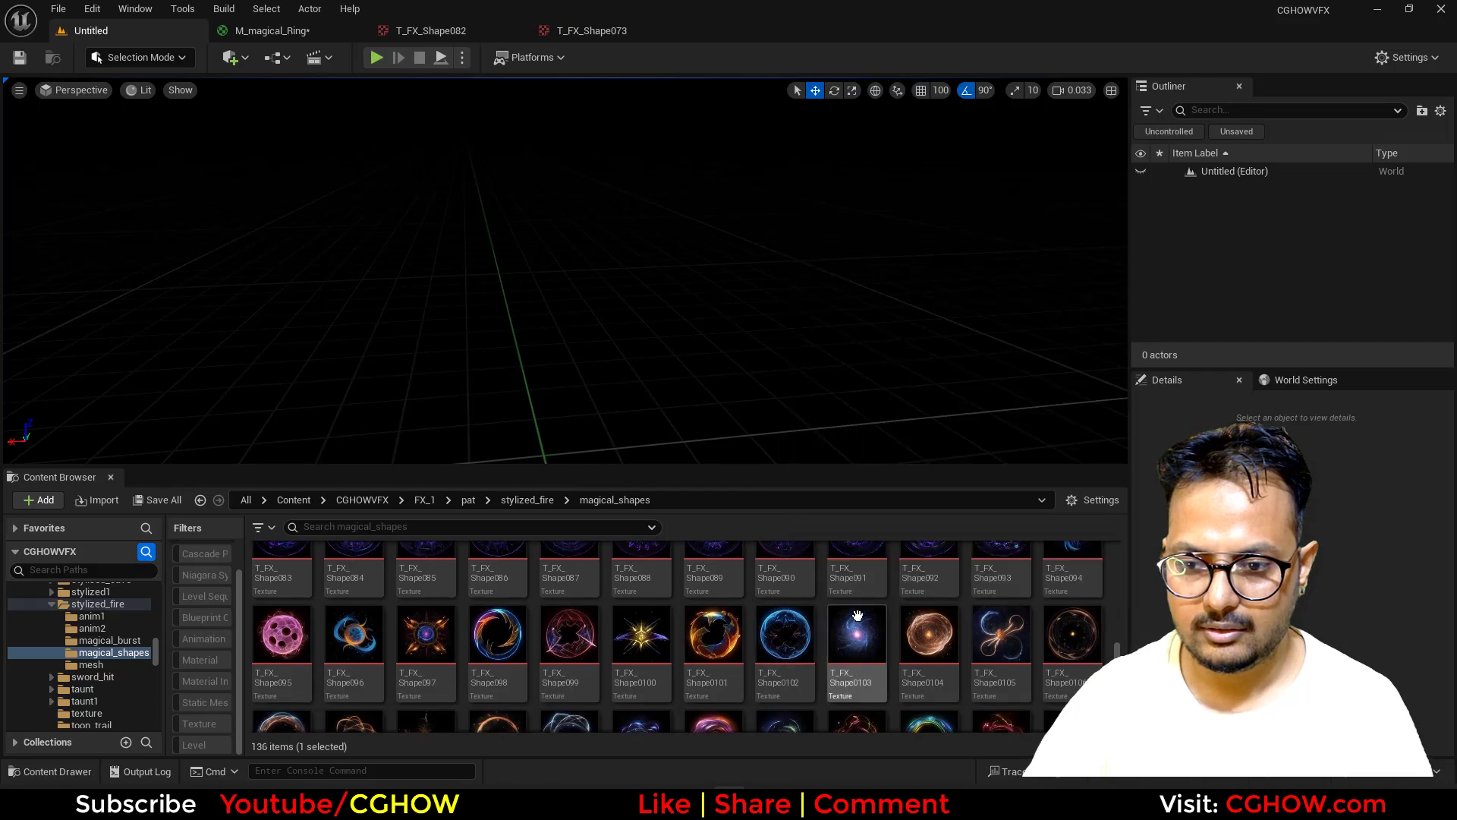
scroll(956, 624, down, 1)
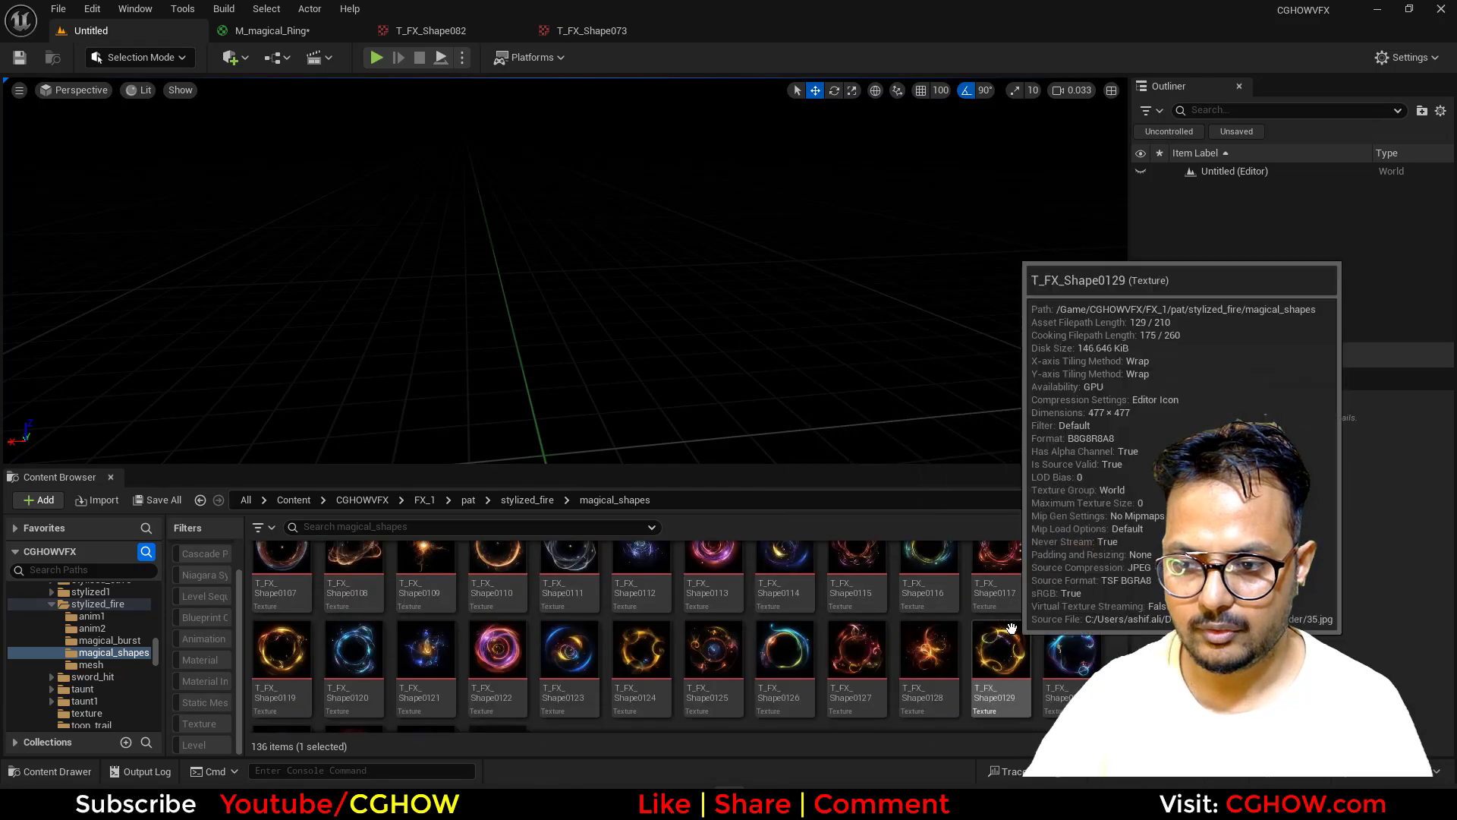
scroll(986, 668, down, 1)
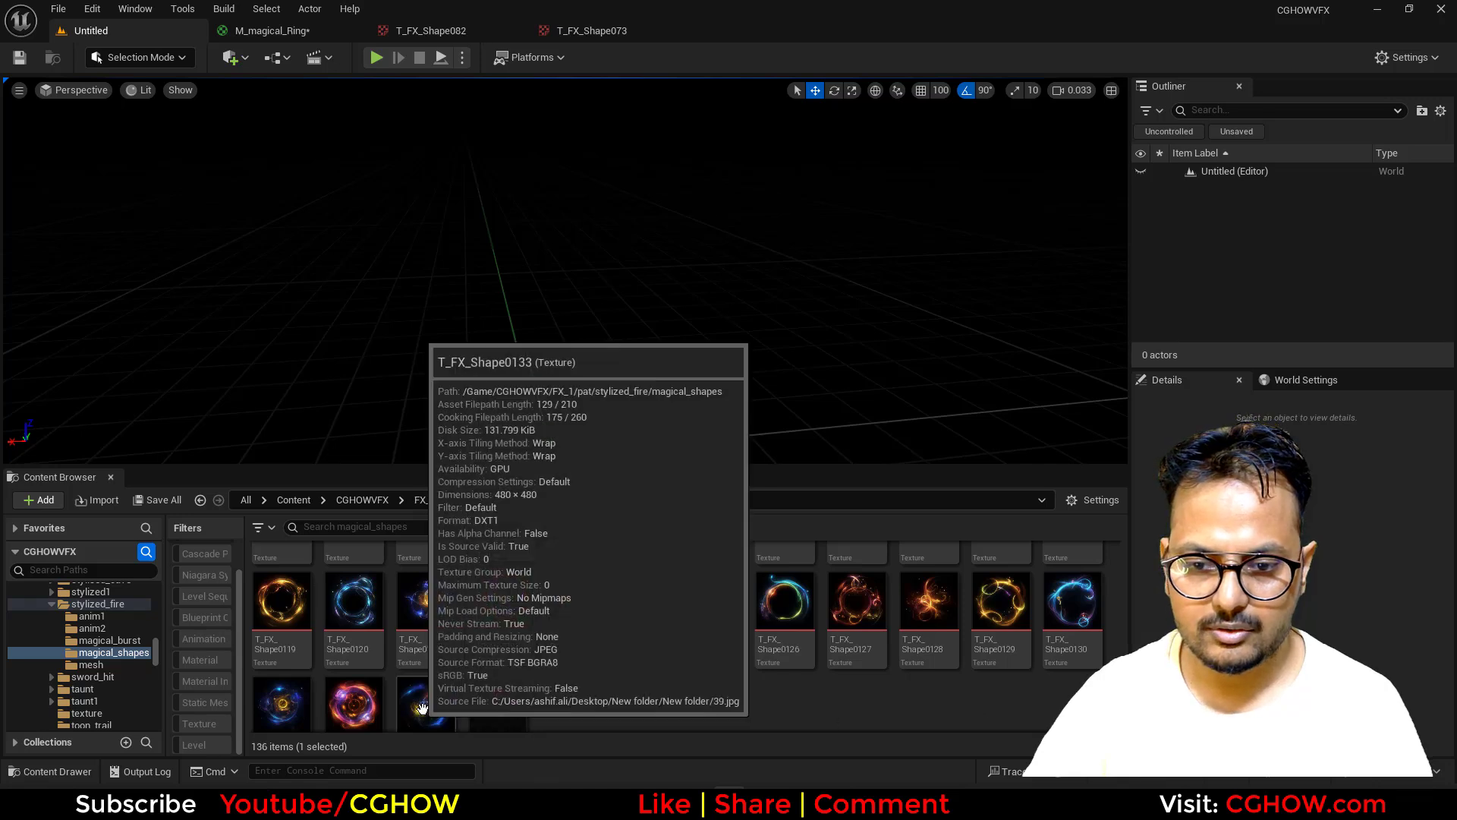
double_click(286, 709)
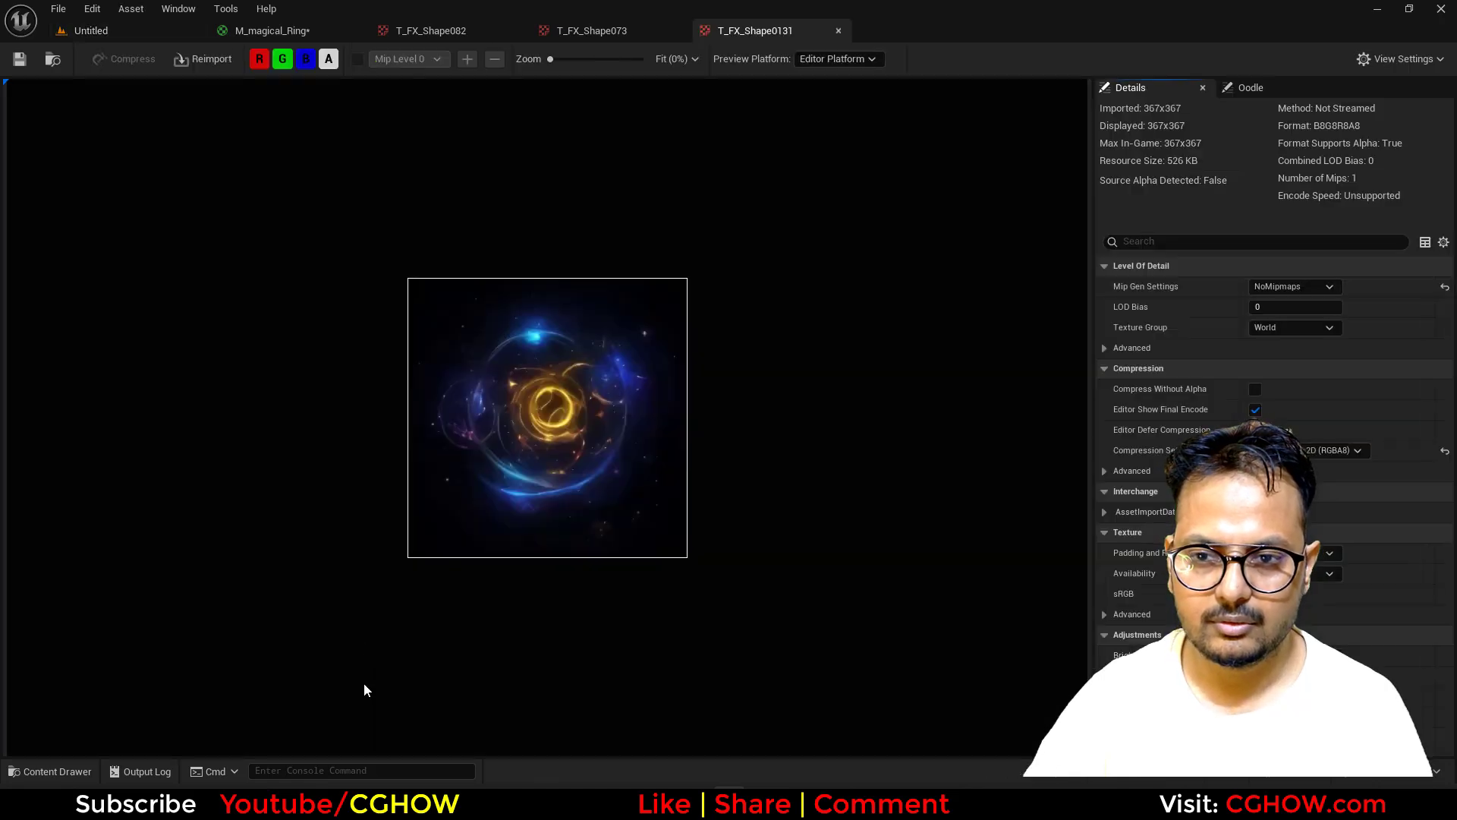
click(126, 33)
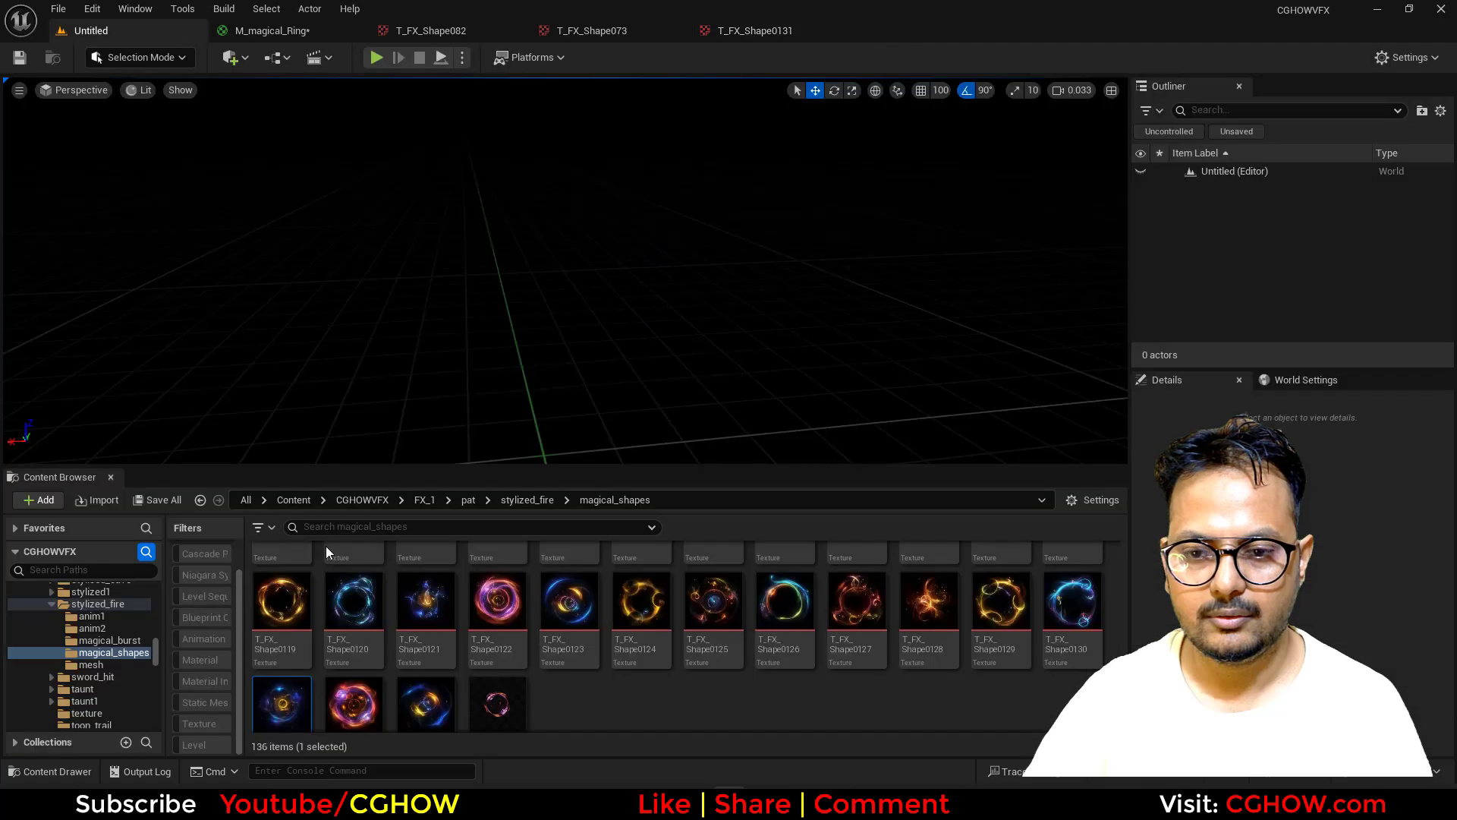
click(335, 627)
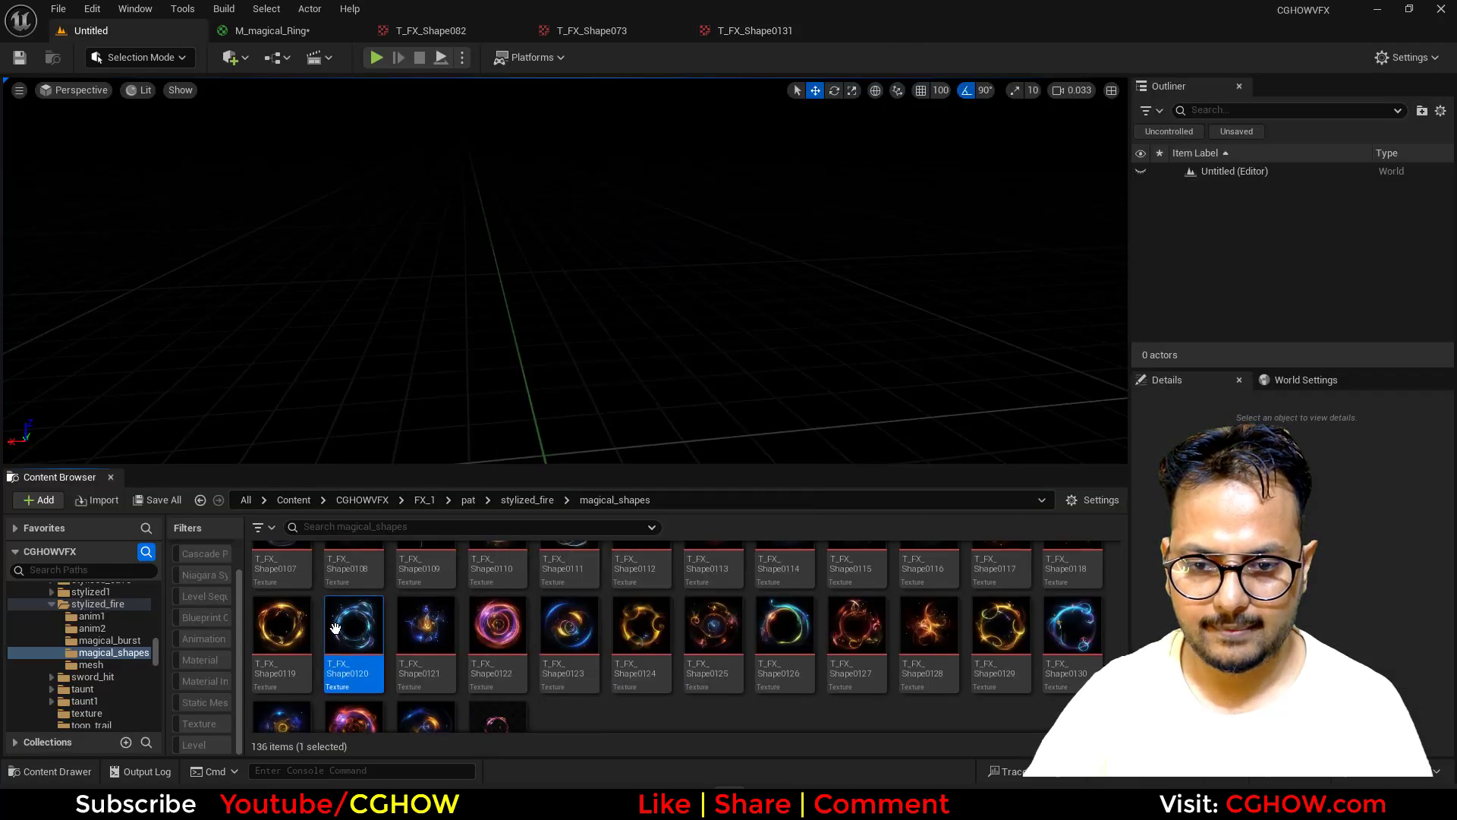
double_click(376, 639)
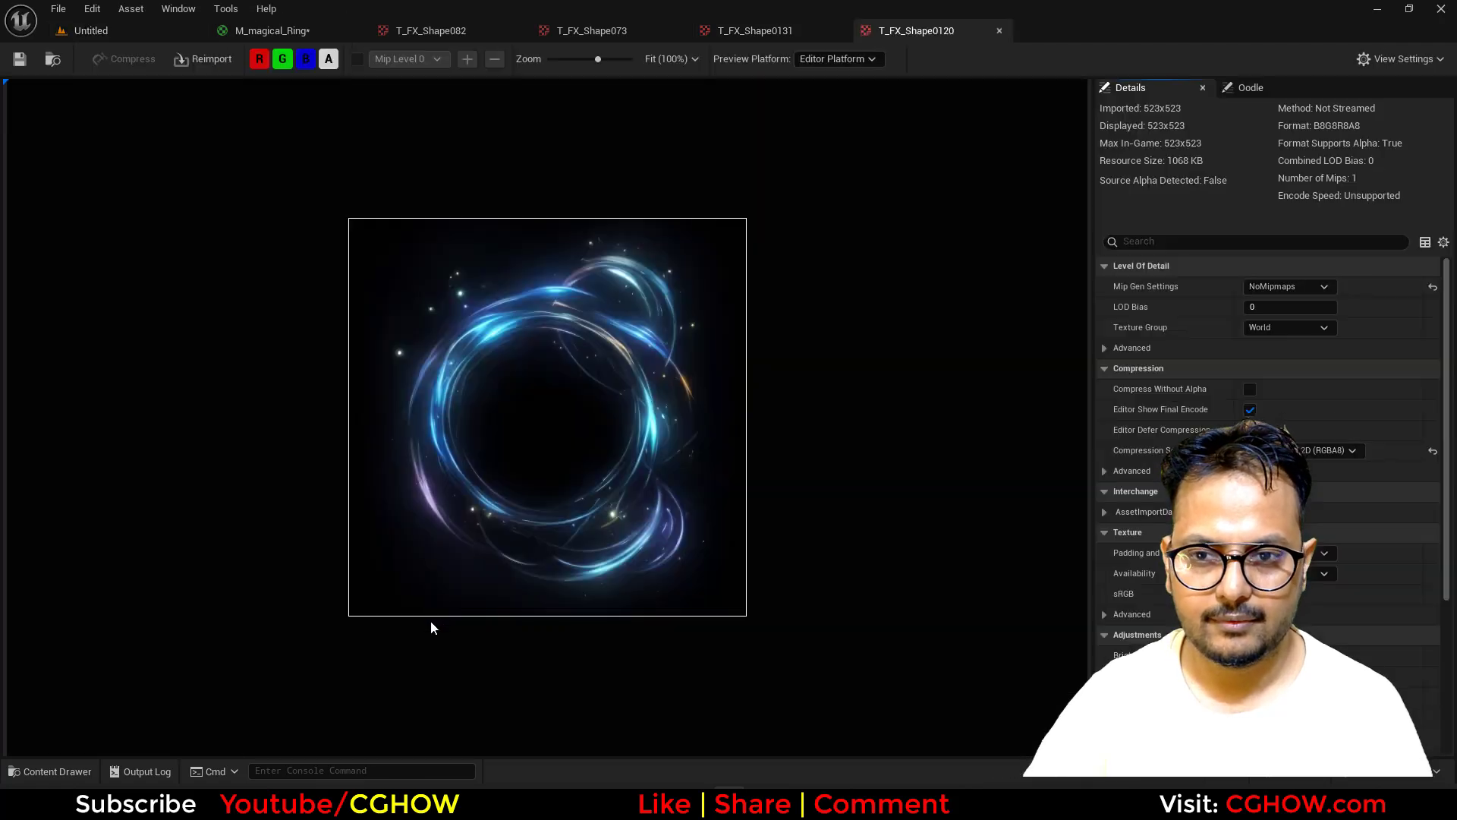
click(112, 32)
scroll(759, 638, up, 2)
click(929, 623)
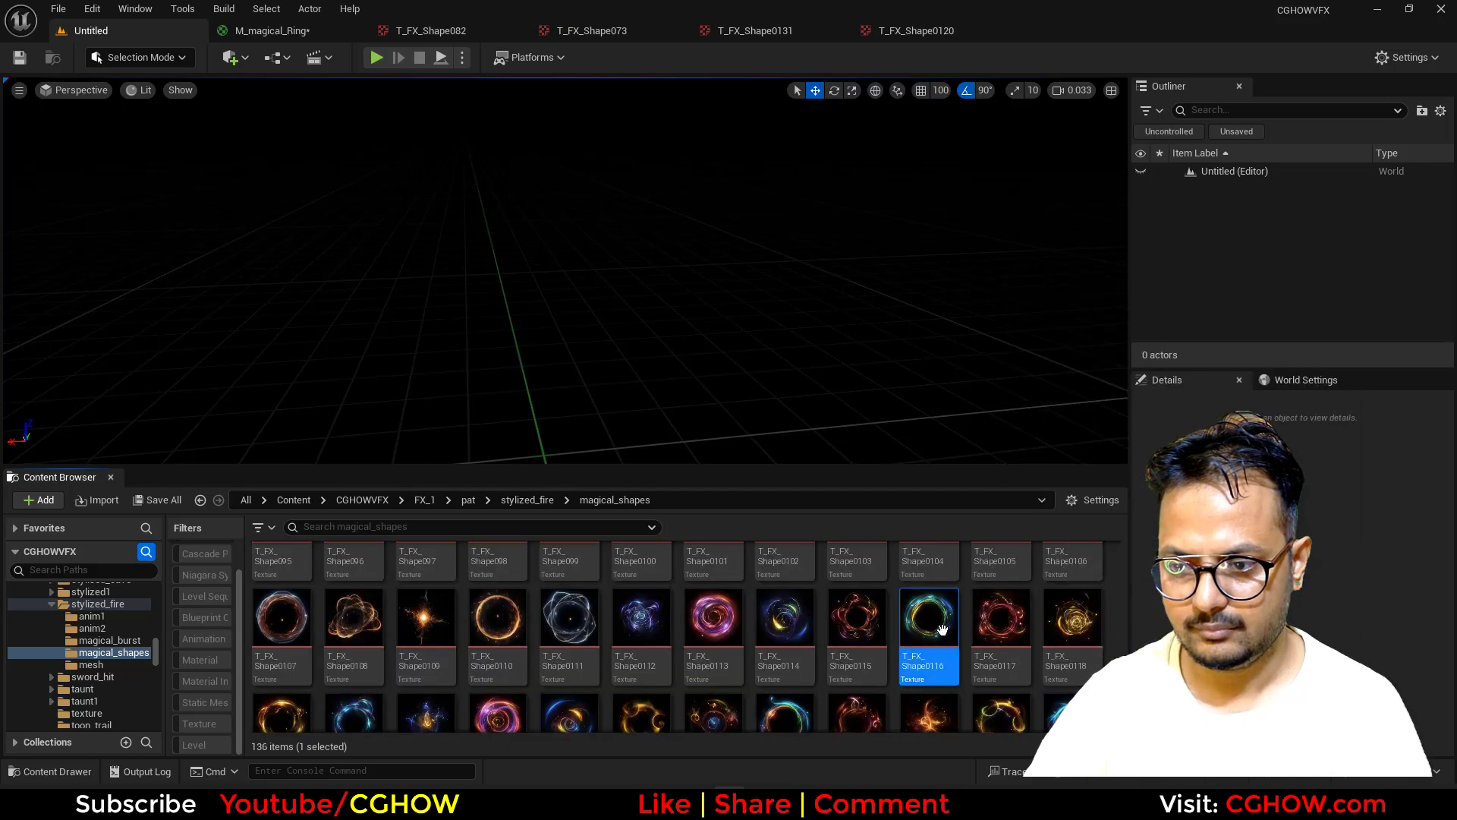
double_click(928, 622)
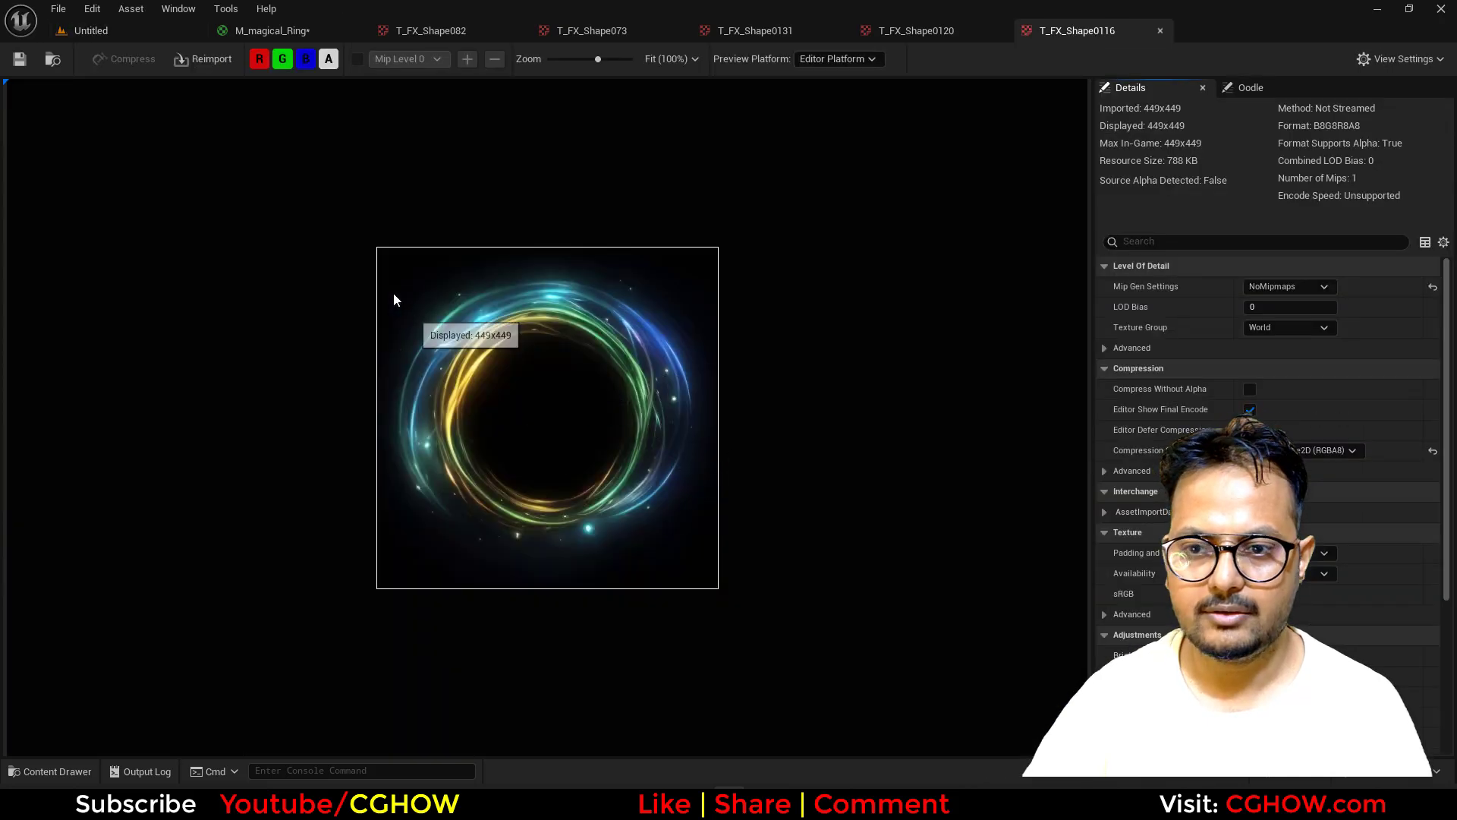
click(135, 29)
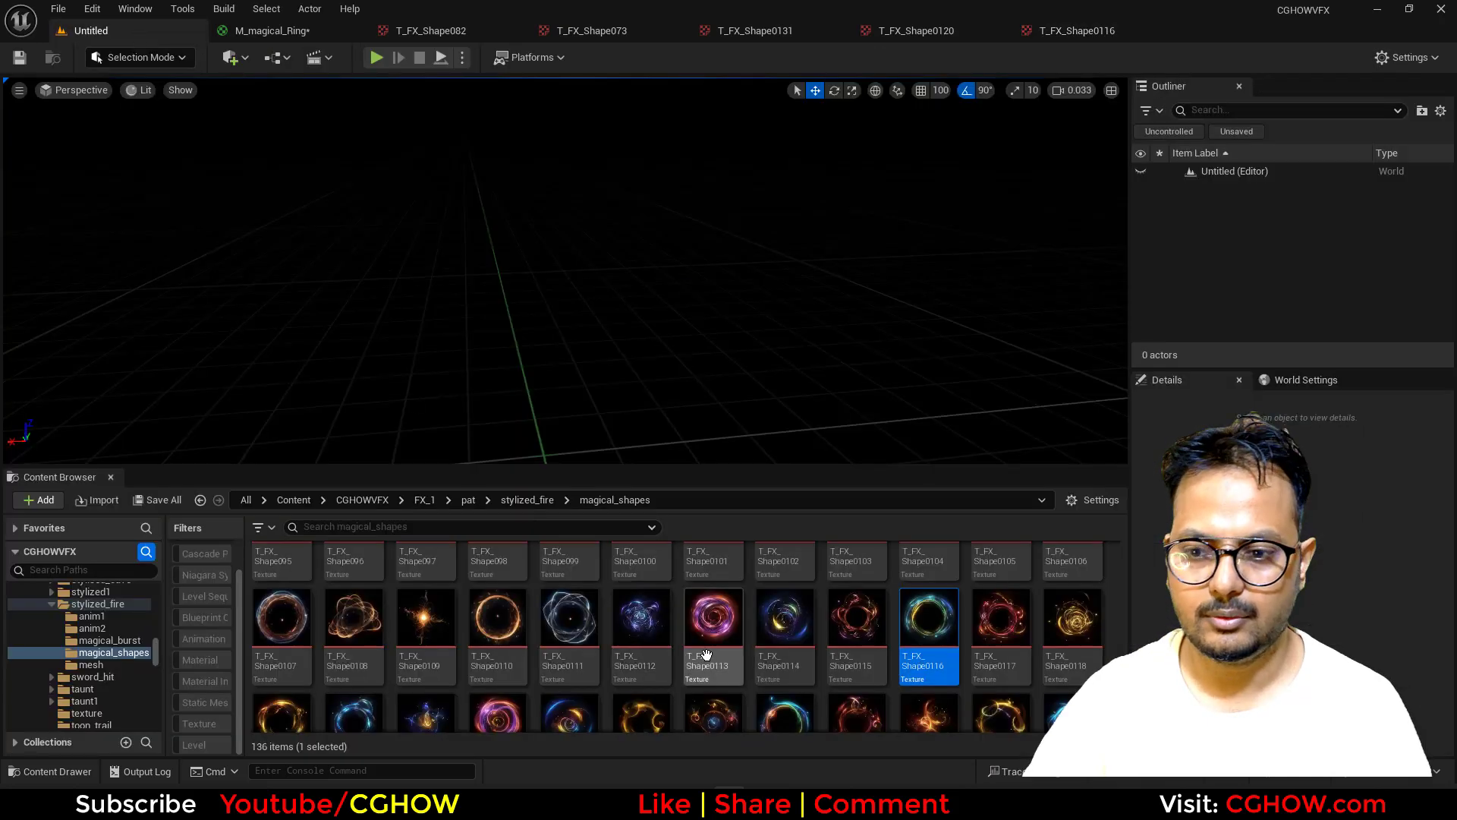
Step: Inspect T_FX_Shape0117 and assign it to the connected Texture Sample in M_magical_Ring in place of T_FX_Shape082
scroll(1015, 653, up, 1)
click(1015, 649)
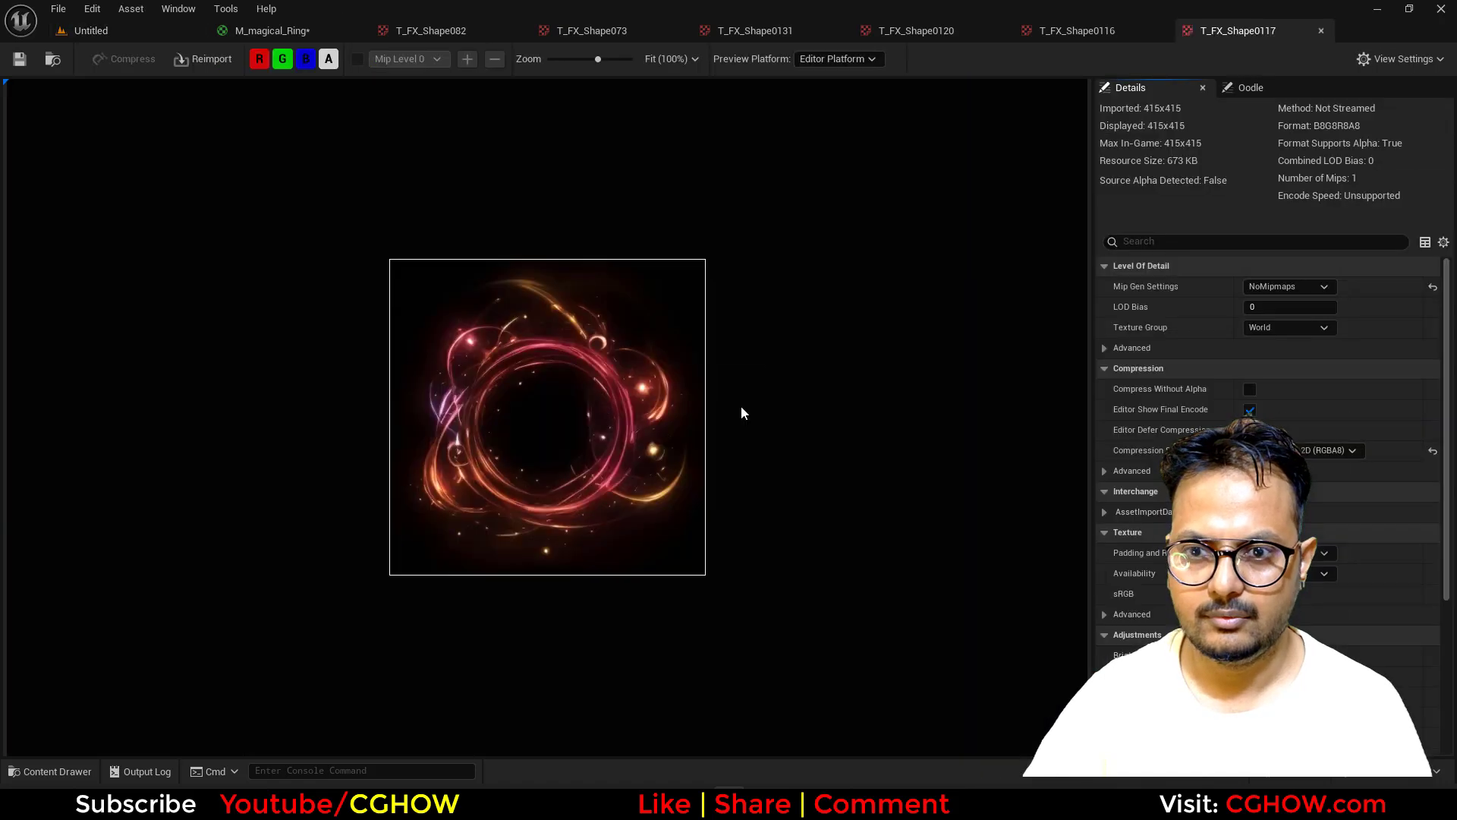
click(55, 61)
click(307, 30)
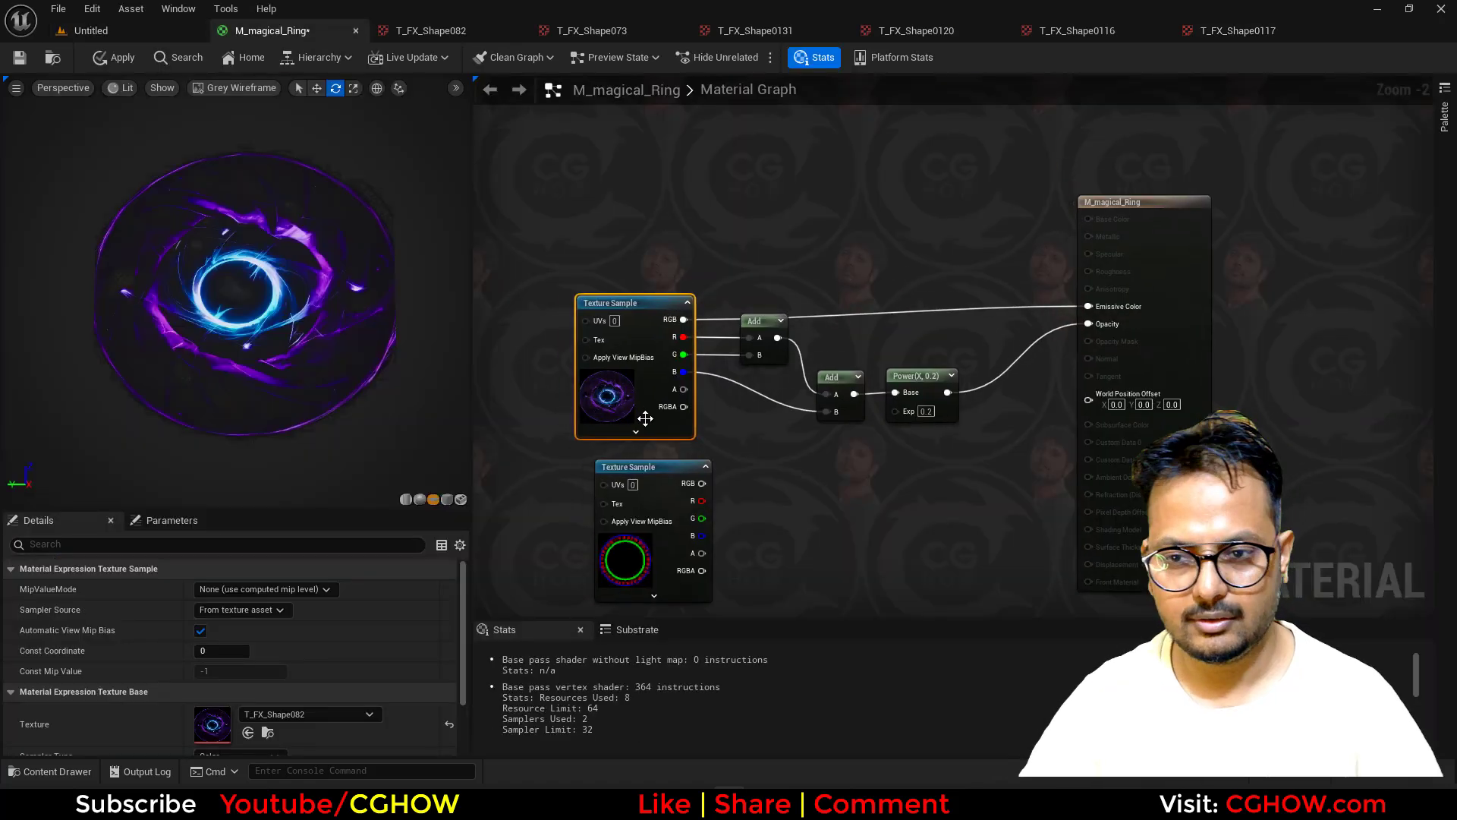
click(248, 733)
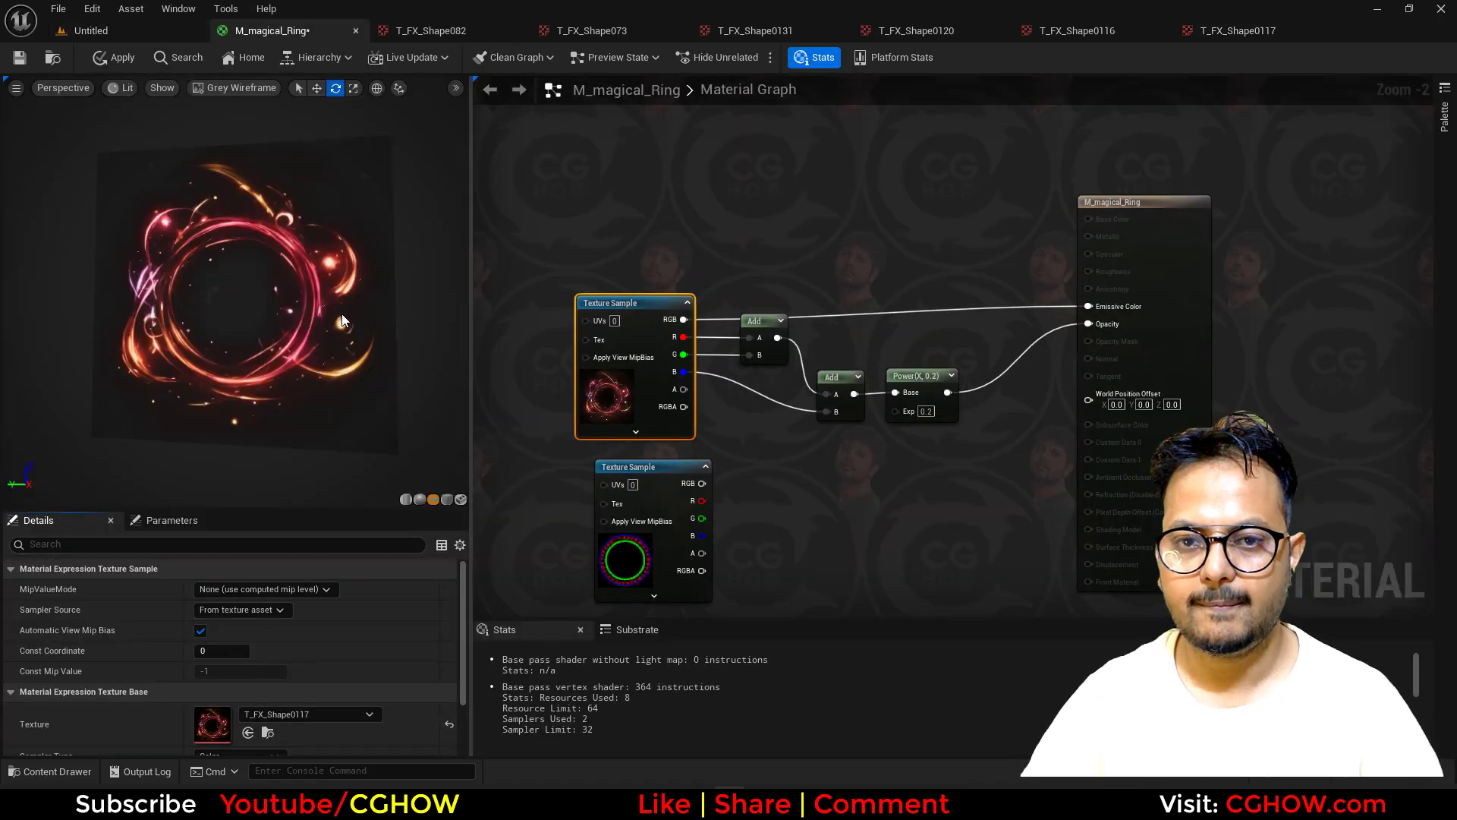
Step: Try a Power exponent of 1, settle on 0.8, and move the material result node farther from the Power node
click(927, 412)
text(1)
key(Return)
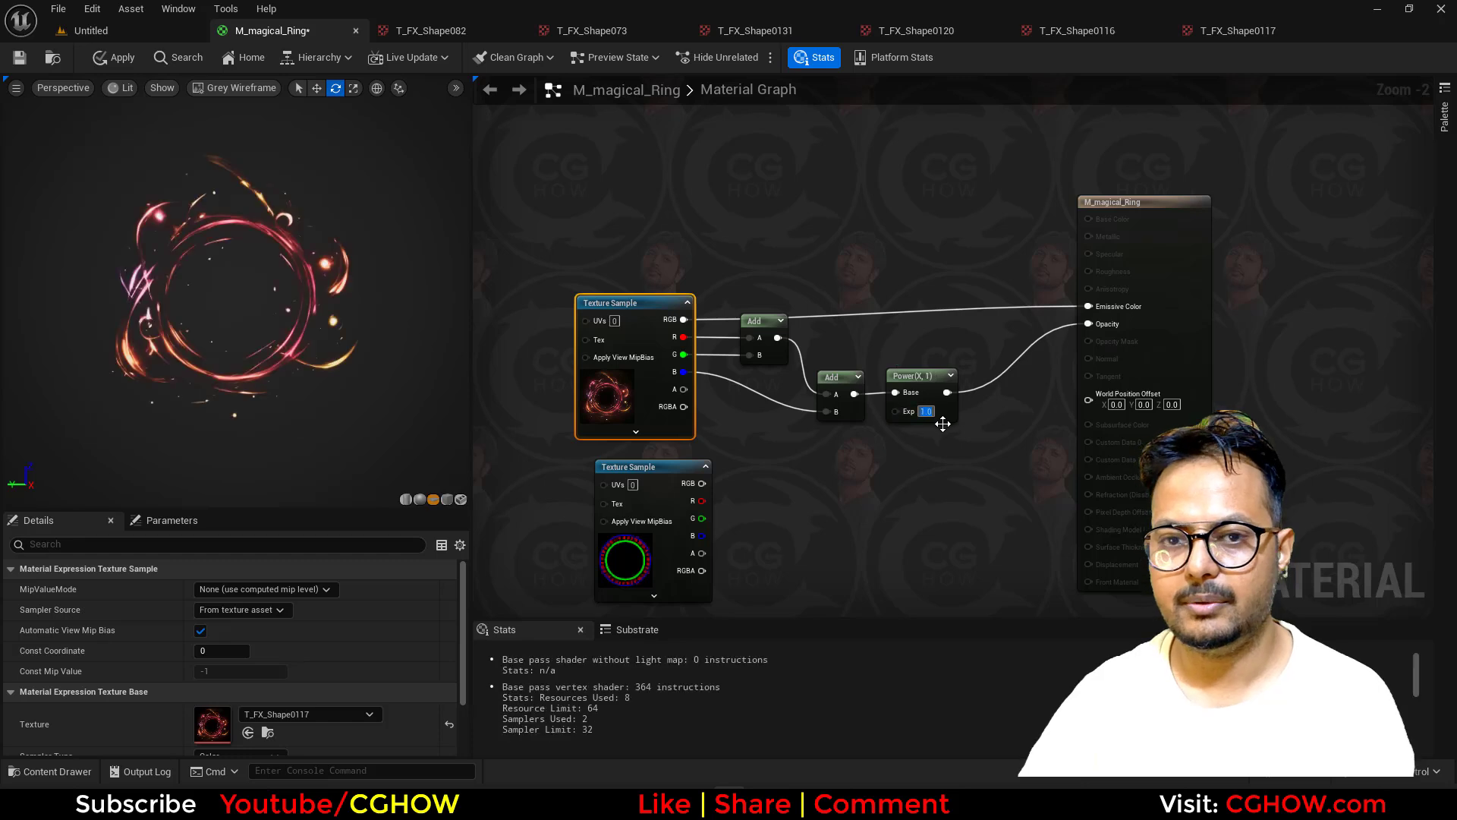
text(0.8)
key(Return)
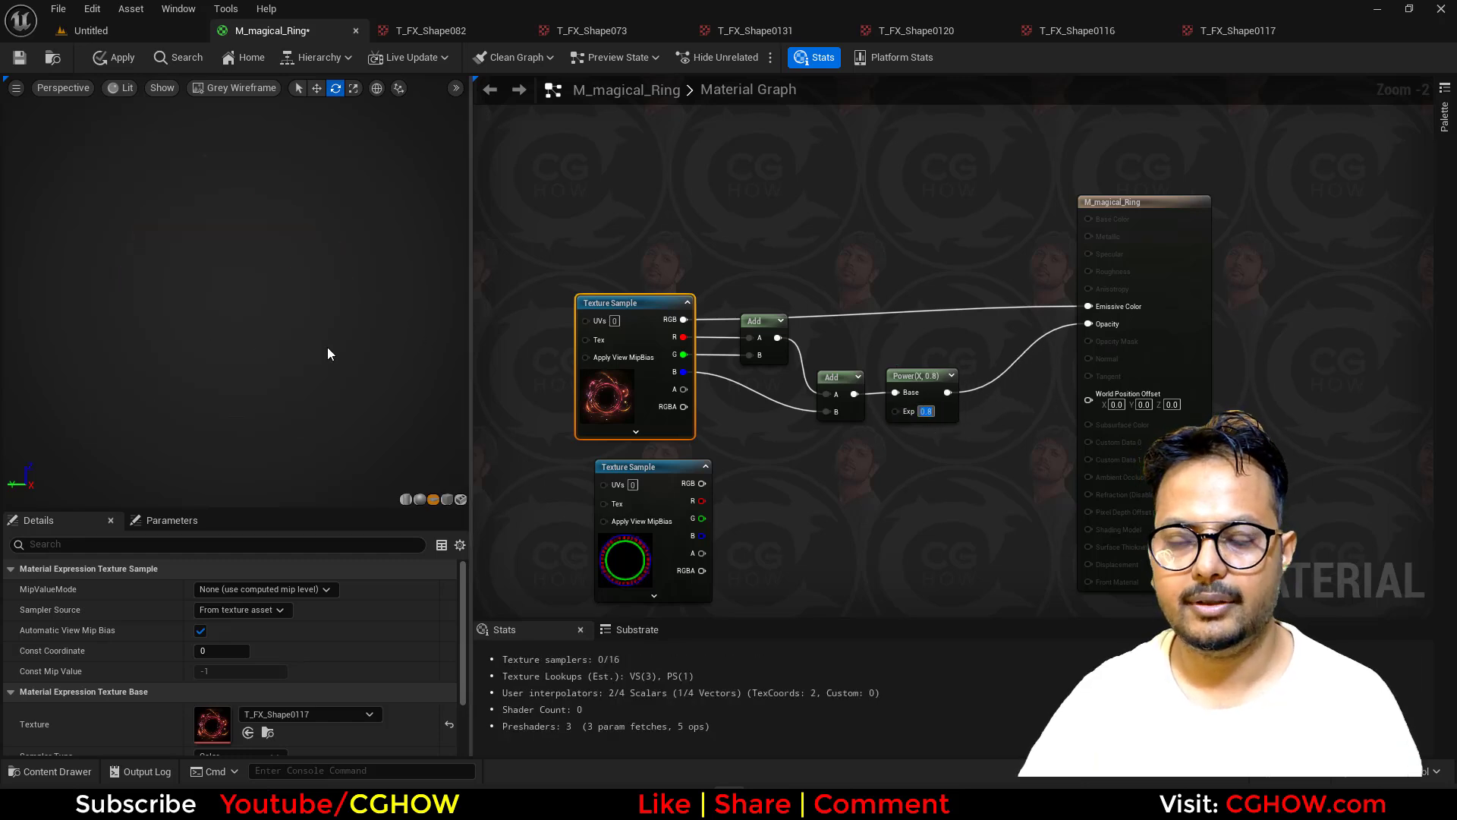
right_drag(986, 393, 1057, 341)
drag(1094, 270, 1176, 271)
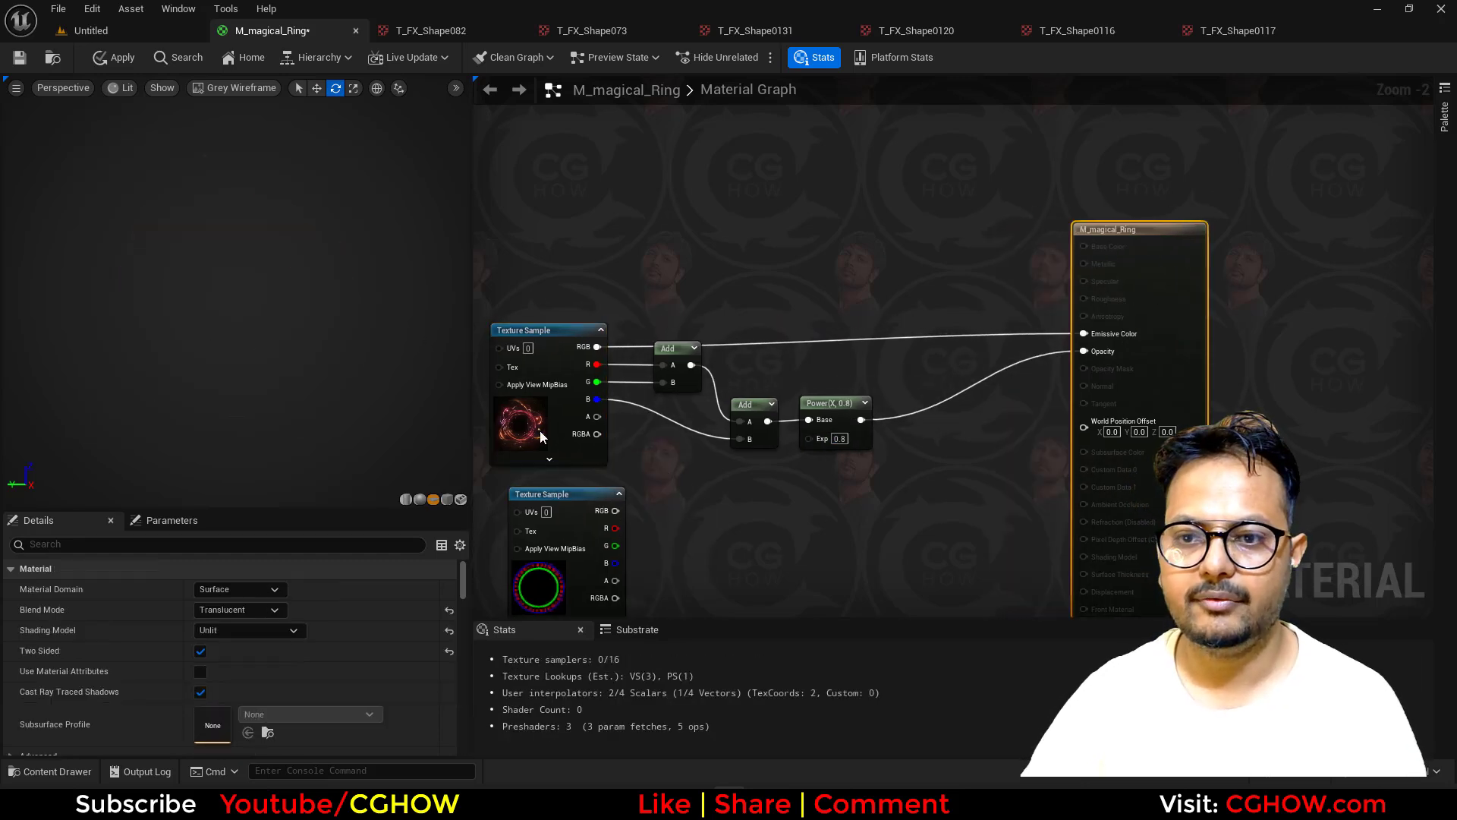
Step: Shift the T_FX_Shape0117 sample away from the Add nodes and place the T_Shape01 sample above it
right_drag(585, 433, 644, 433)
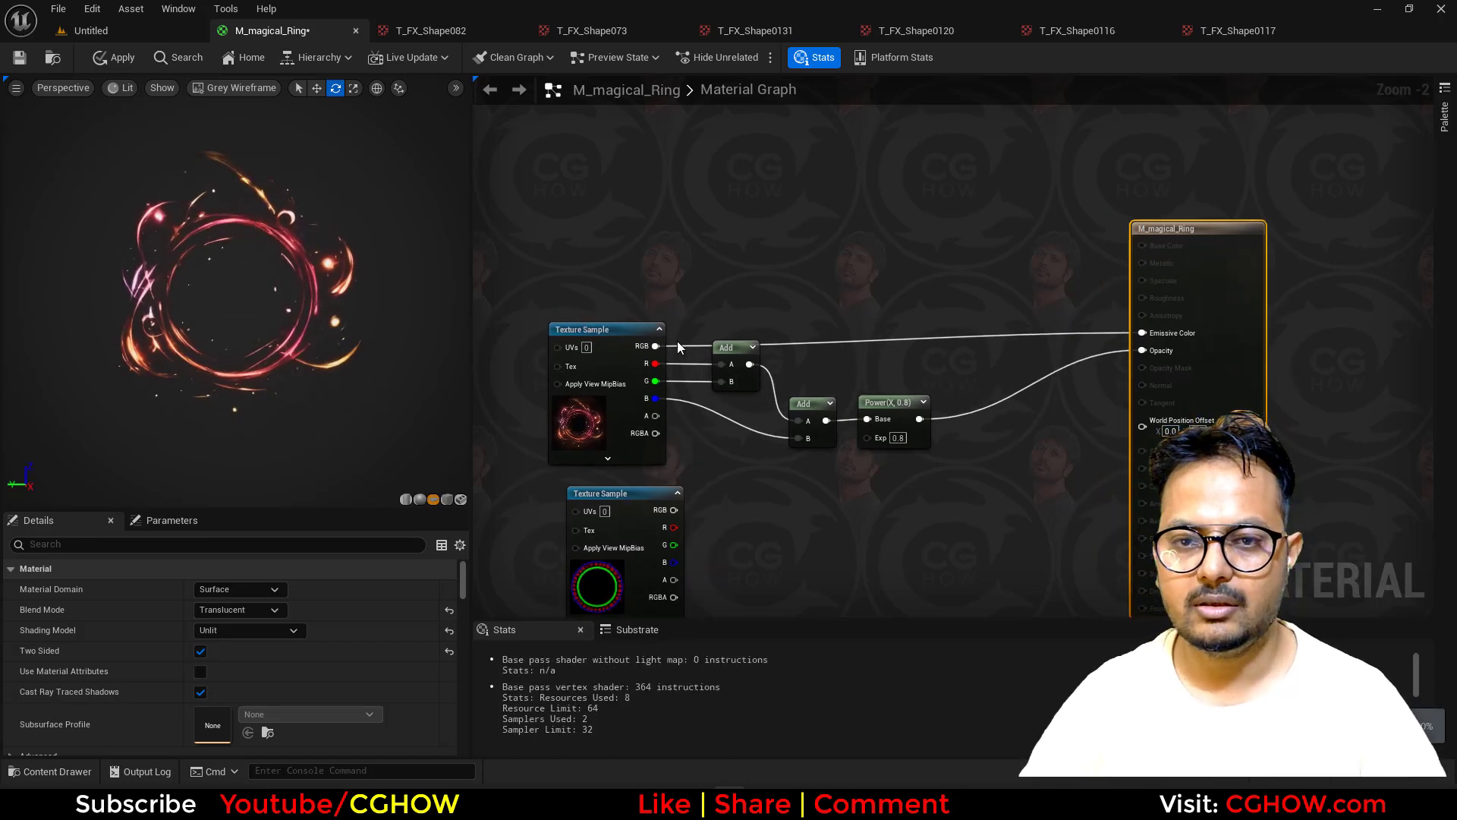
right_drag(676, 340, 658, 390)
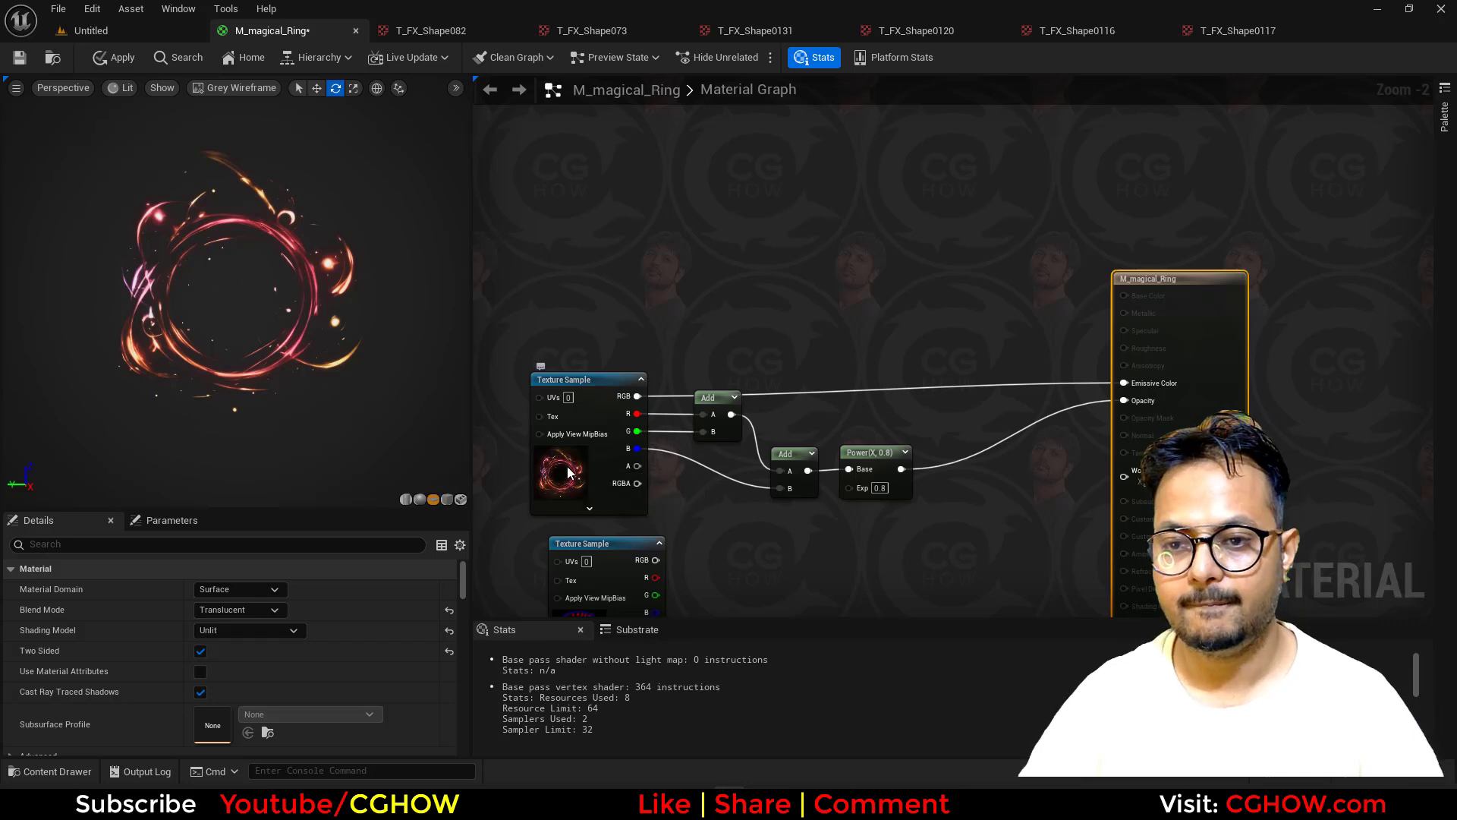
drag(573, 473, 528, 445)
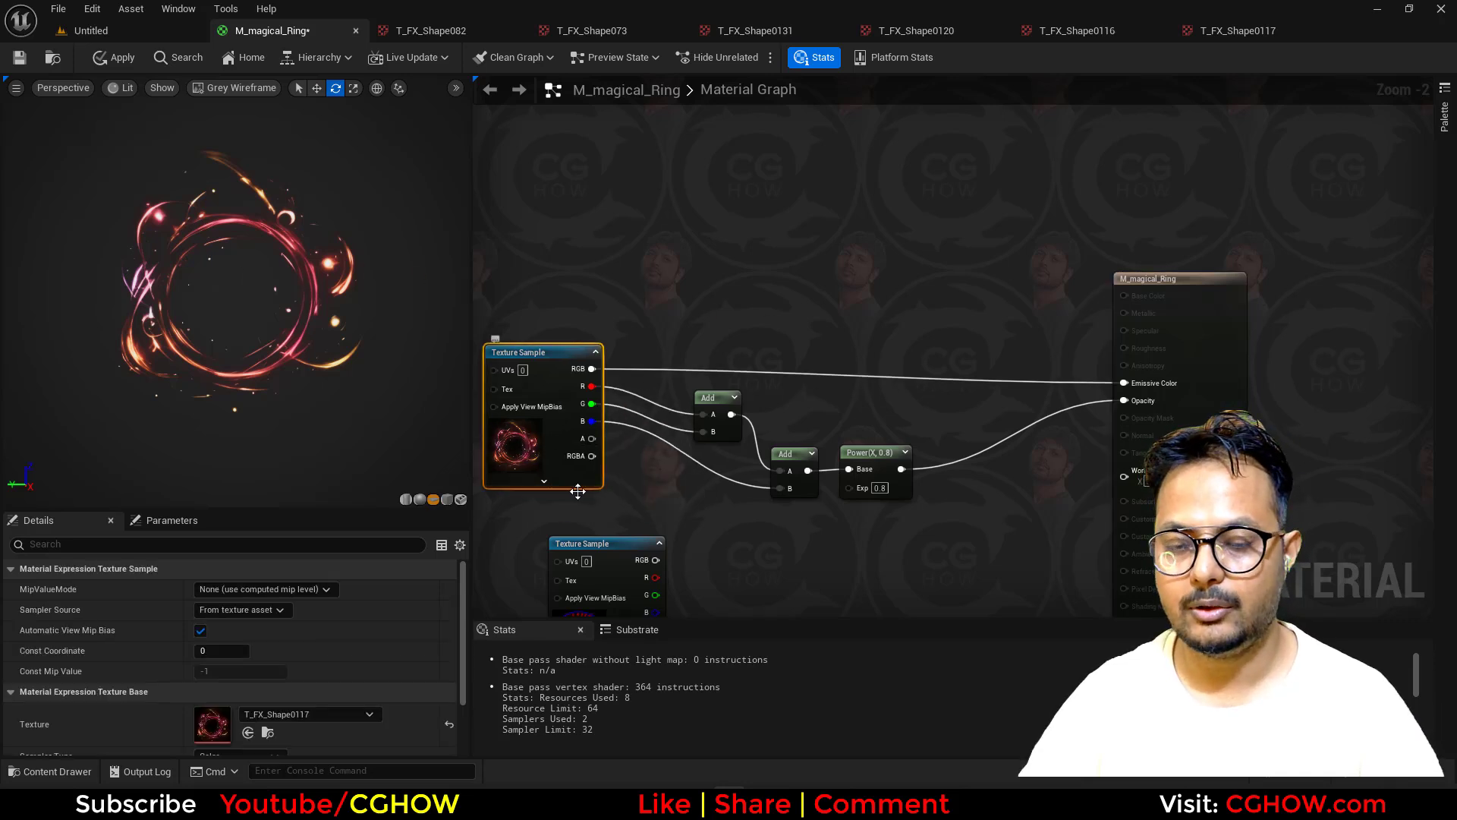
right_drag(578, 491, 611, 395)
drag(637, 529, 598, 237)
right_drag(598, 237, 670, 413)
drag(631, 383, 629, 310)
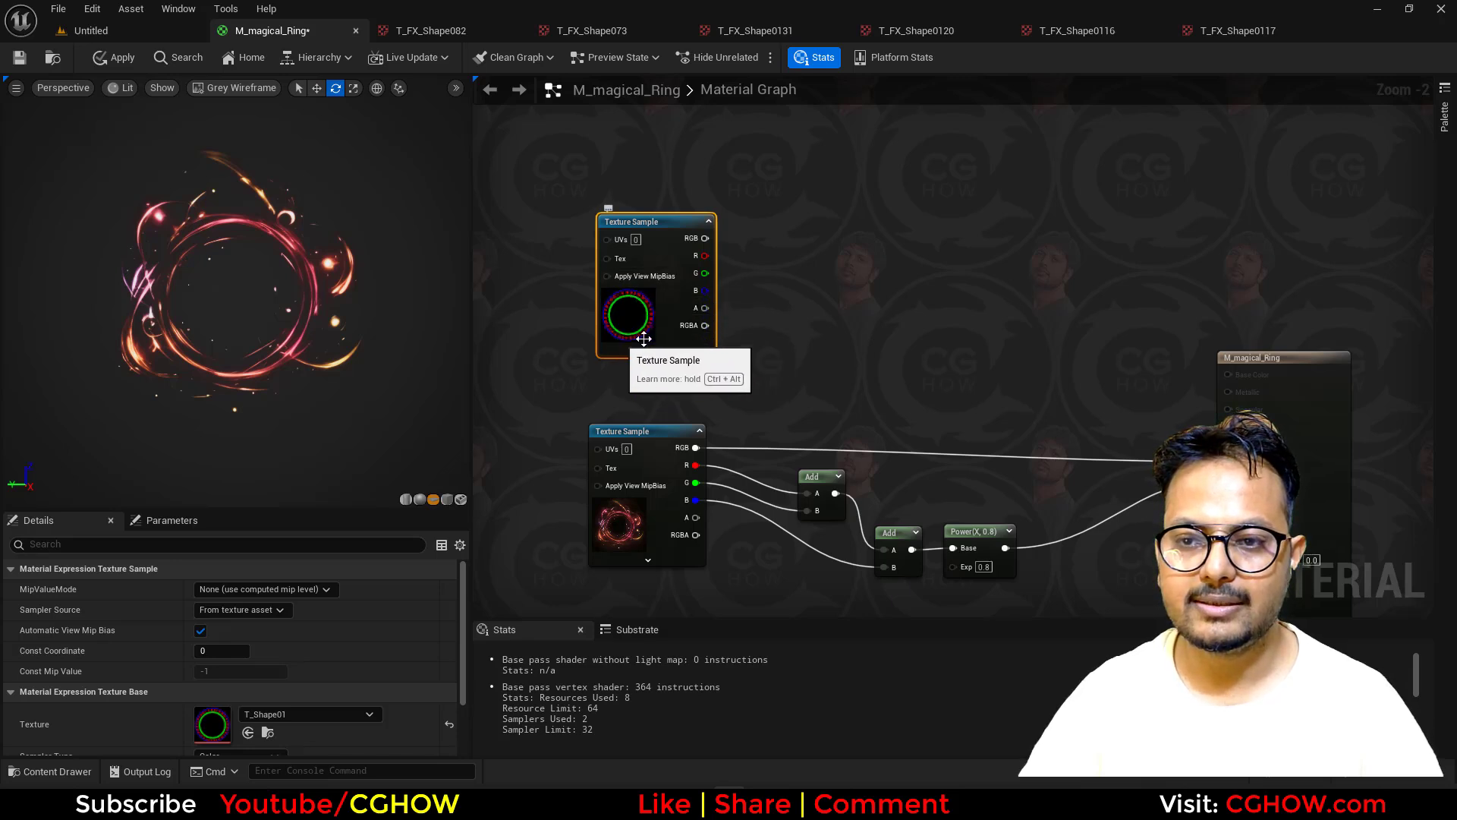
right_drag(545, 309, 610, 336)
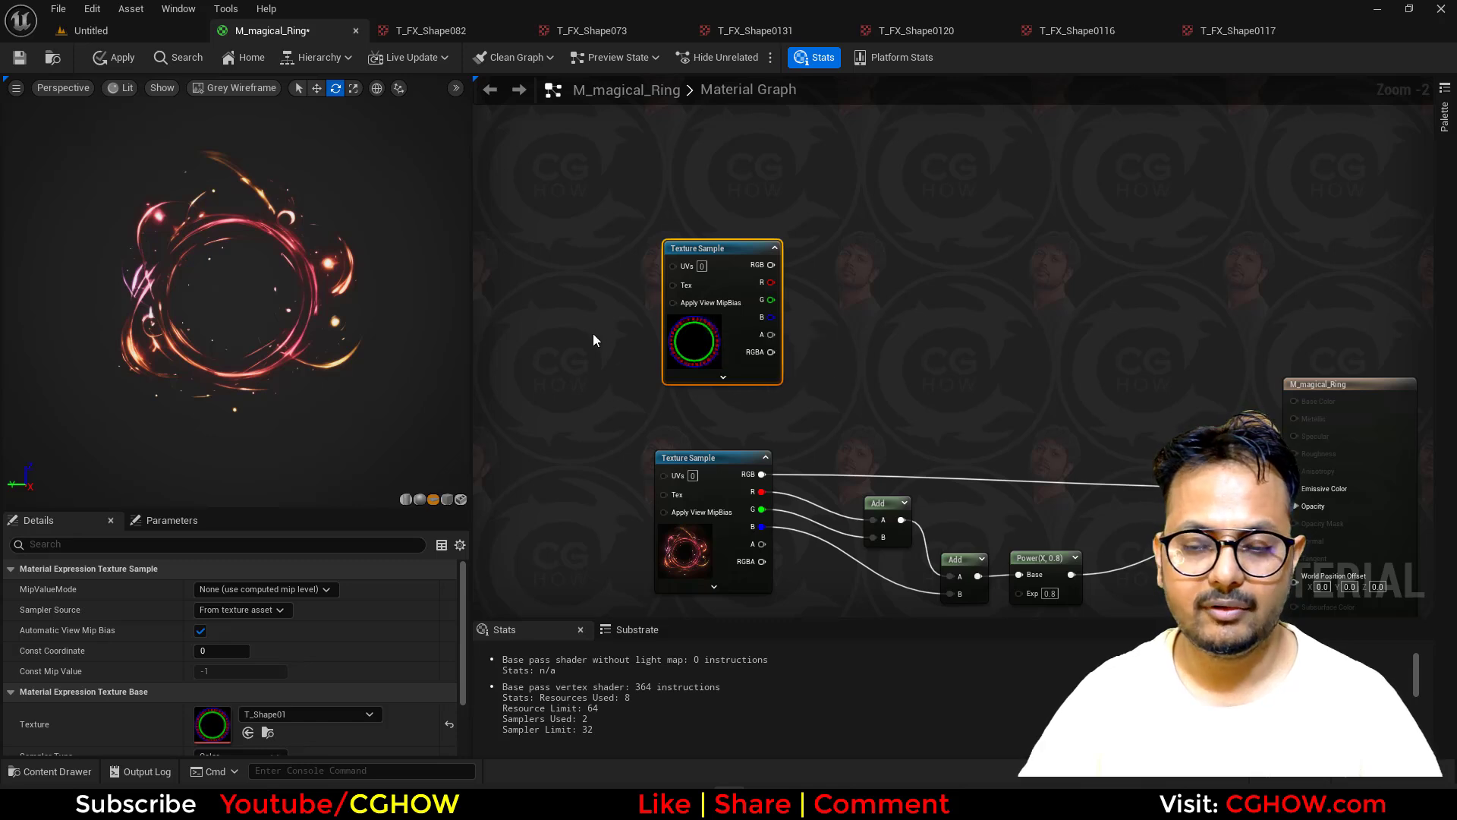
right_drag(524, 263, 571, 251)
right_click(572, 252)
text(rate)
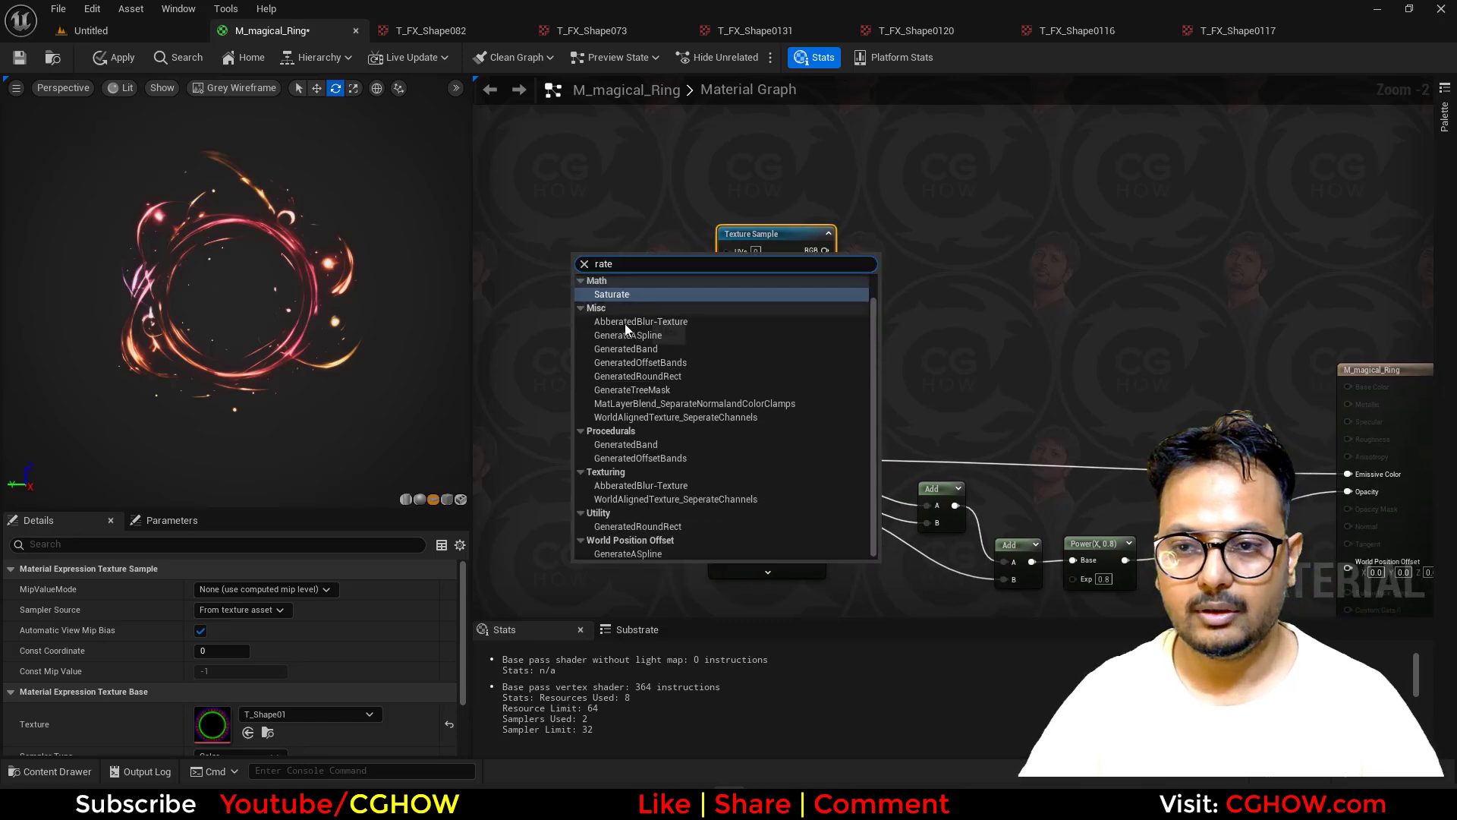
right_click(563, 225)
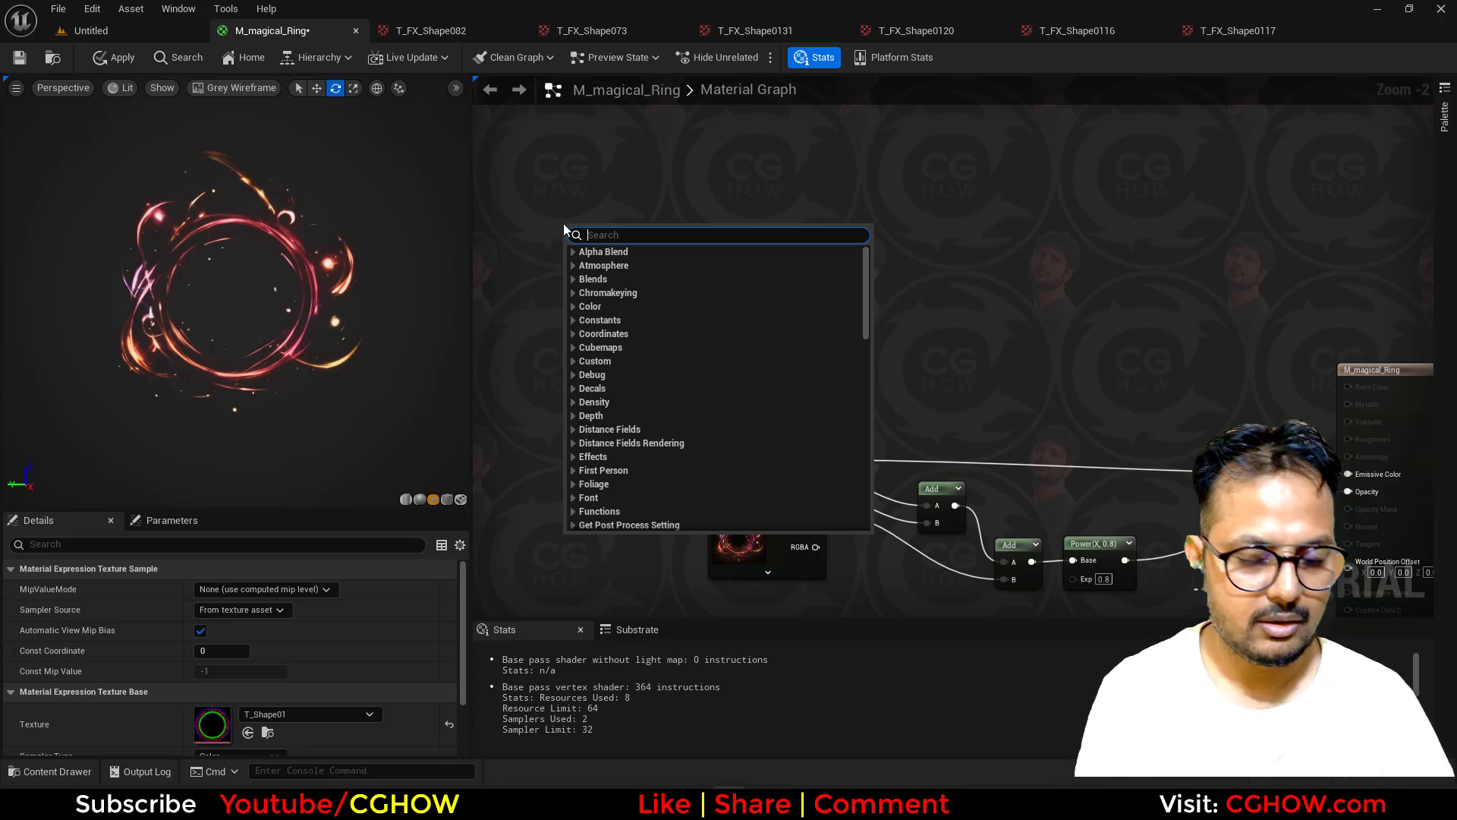
text(customrot)
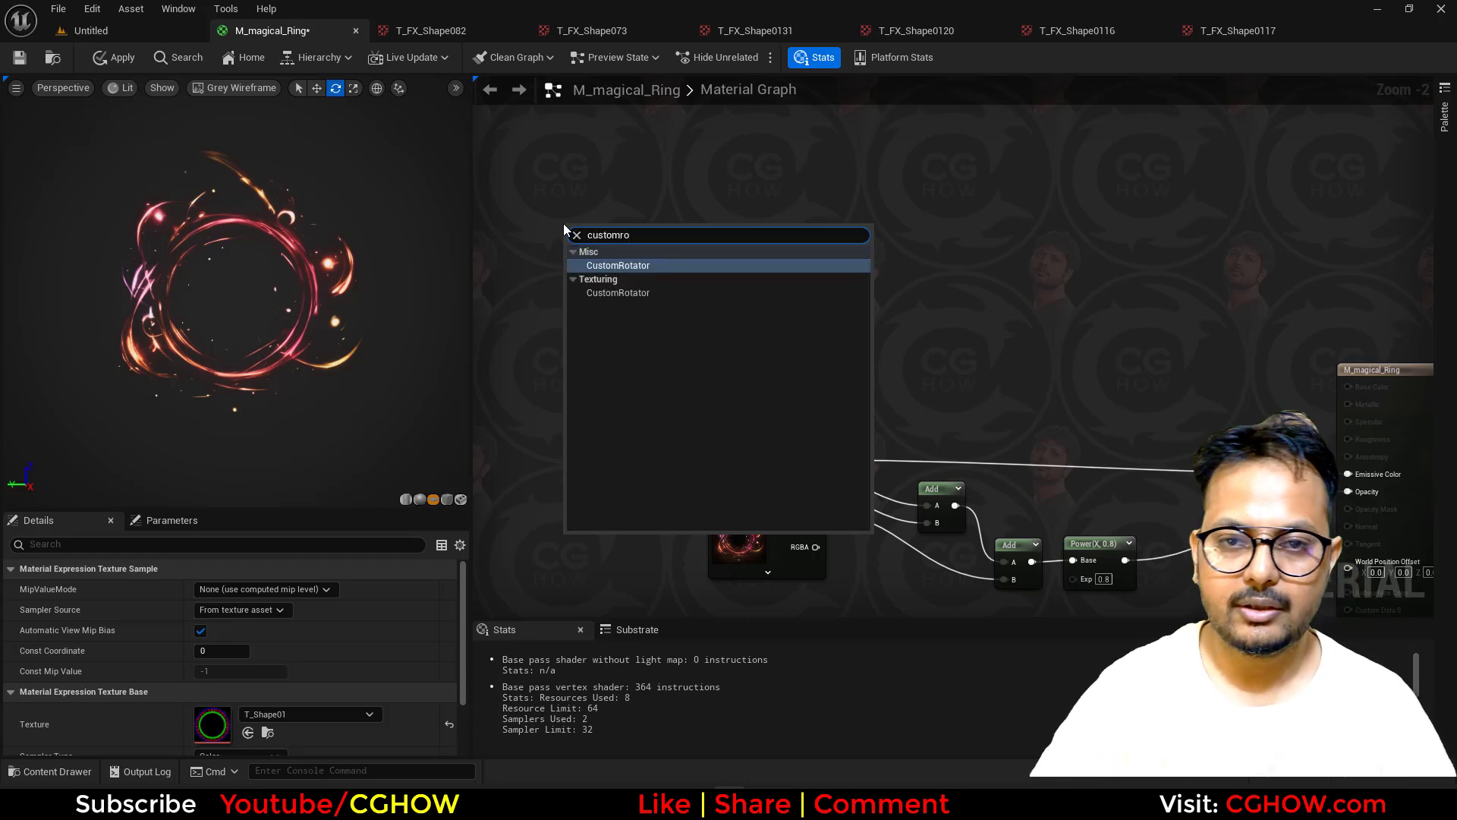
click(586, 204)
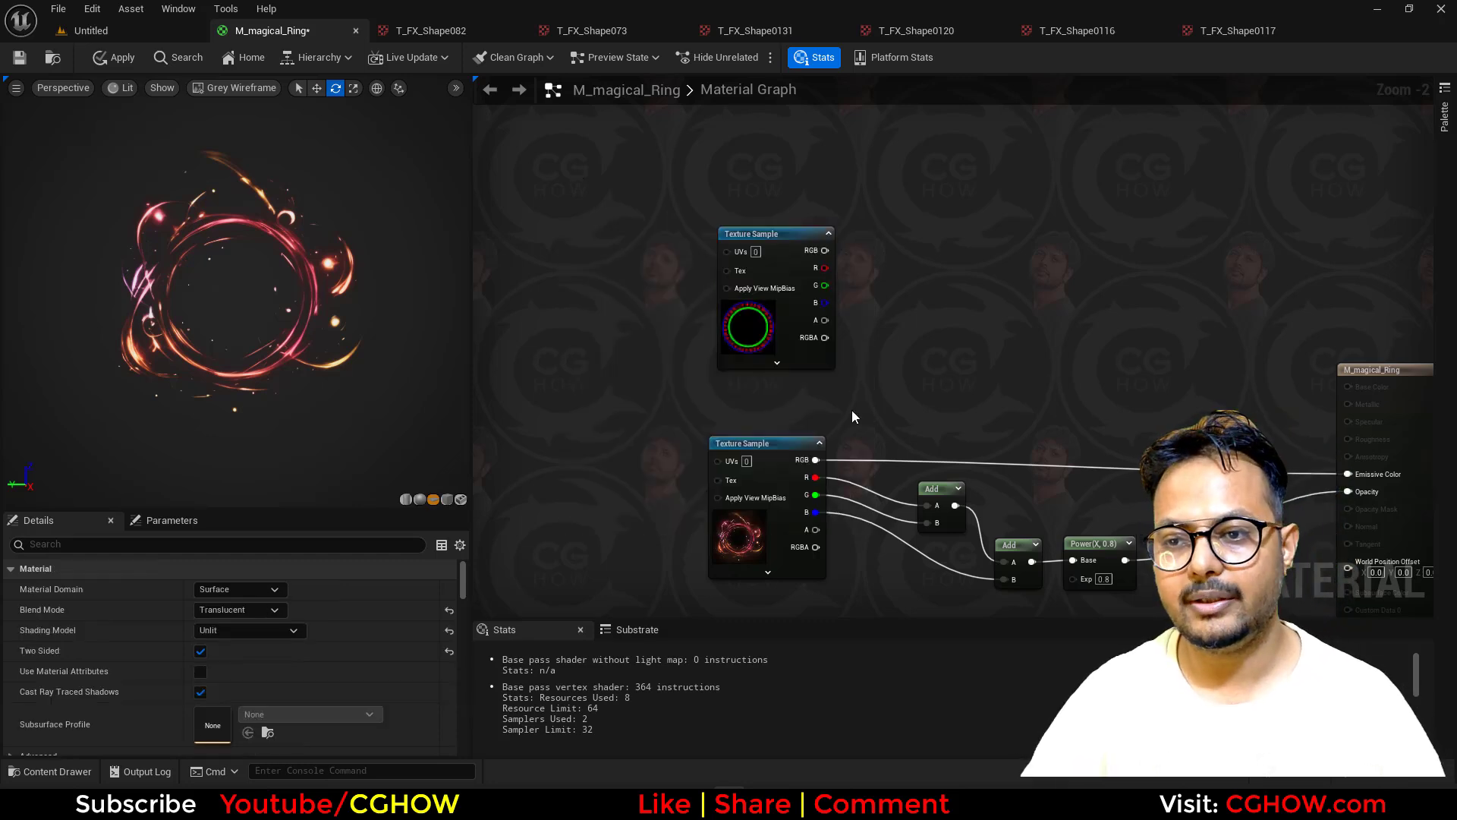
Step: Add a Particle Color node, multiply its RGB with the T_FX_Shape0117 sample's RGB, and feed the result into Emissive Color
right_drag(851, 416, 676, 328)
mouse_move(599, 353)
right_down()
mouse_move(631, 342)
mouse_move(583, 358)
right_up()
right_click(759, 240)
text(partic)
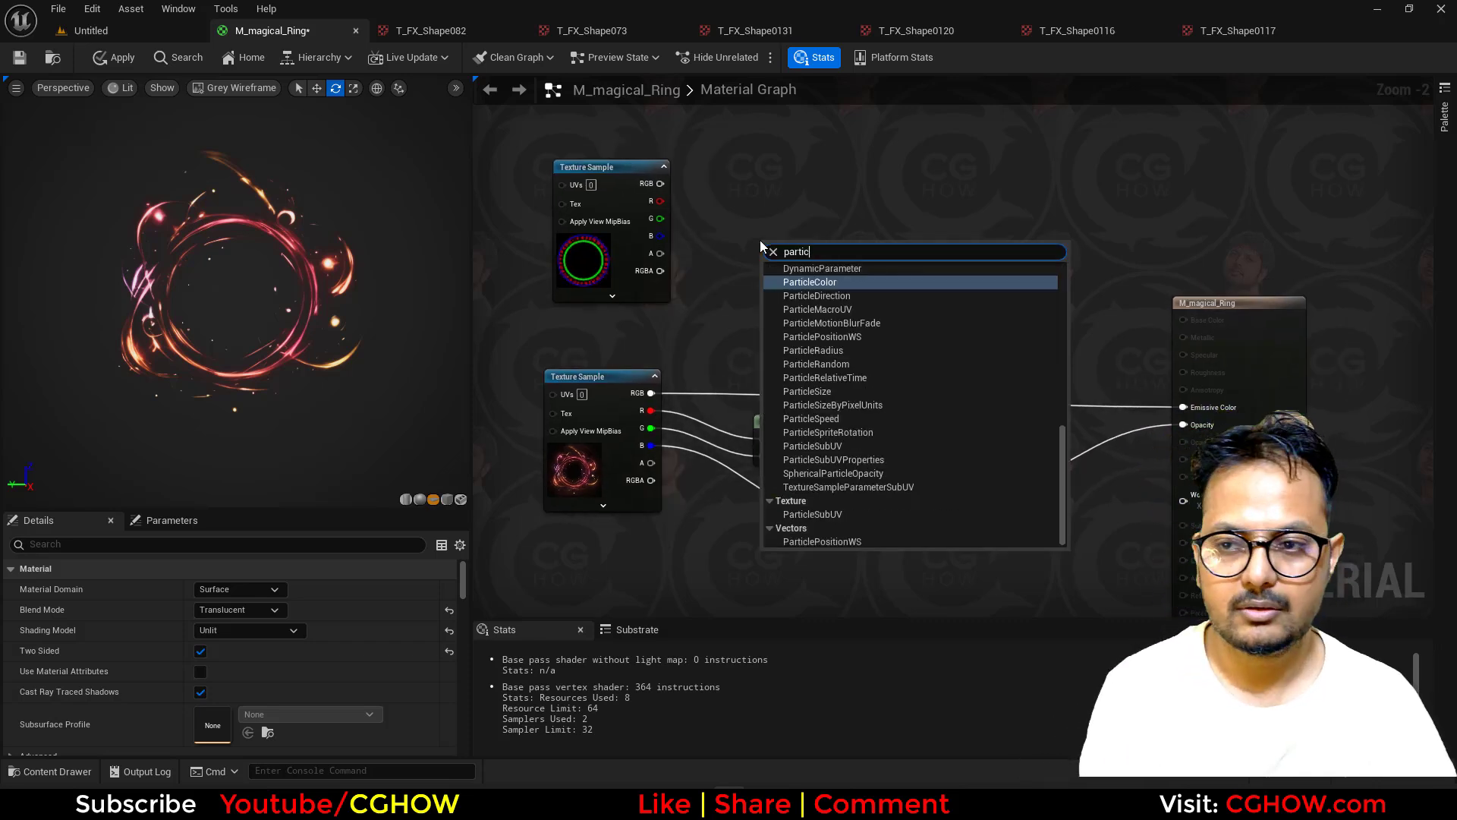
key(Return)
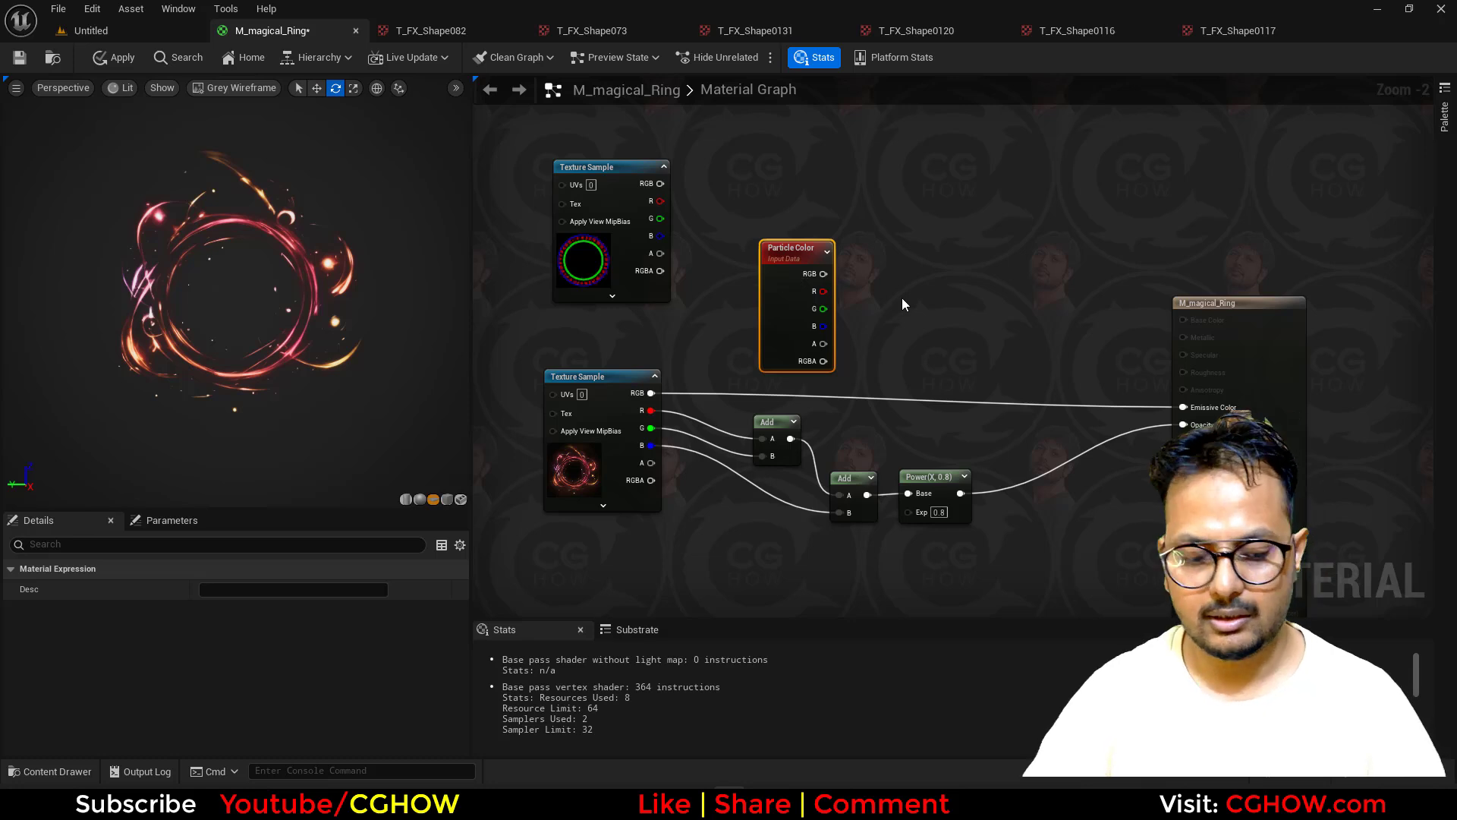
click(935, 279)
drag(651, 393, 823, 273)
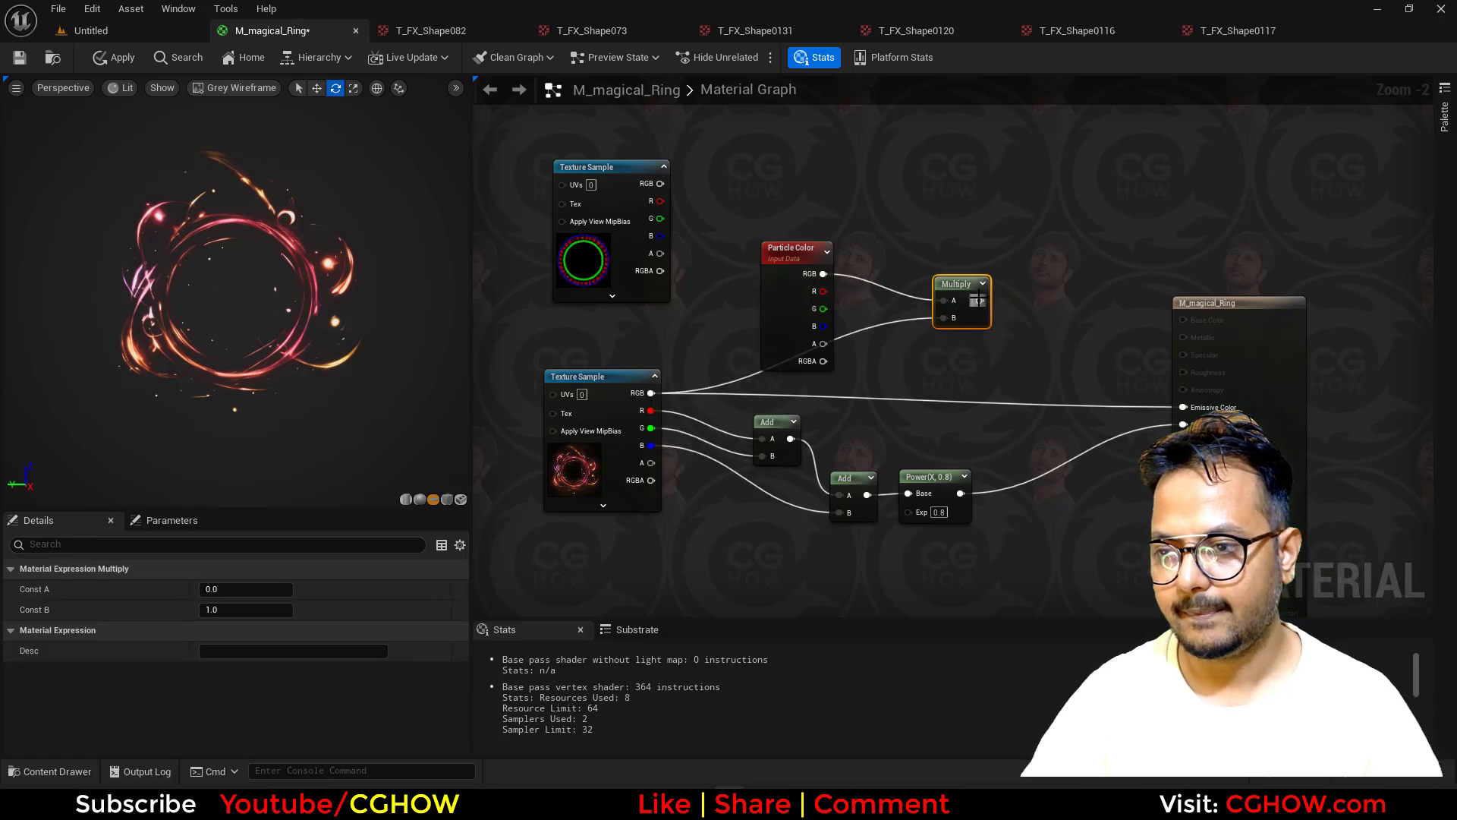
drag(979, 301, 1184, 409)
Step: Multiply the Particle Color alpha with the Power result, feed it into Opacity, and save the material
key(m)
click(1004, 414)
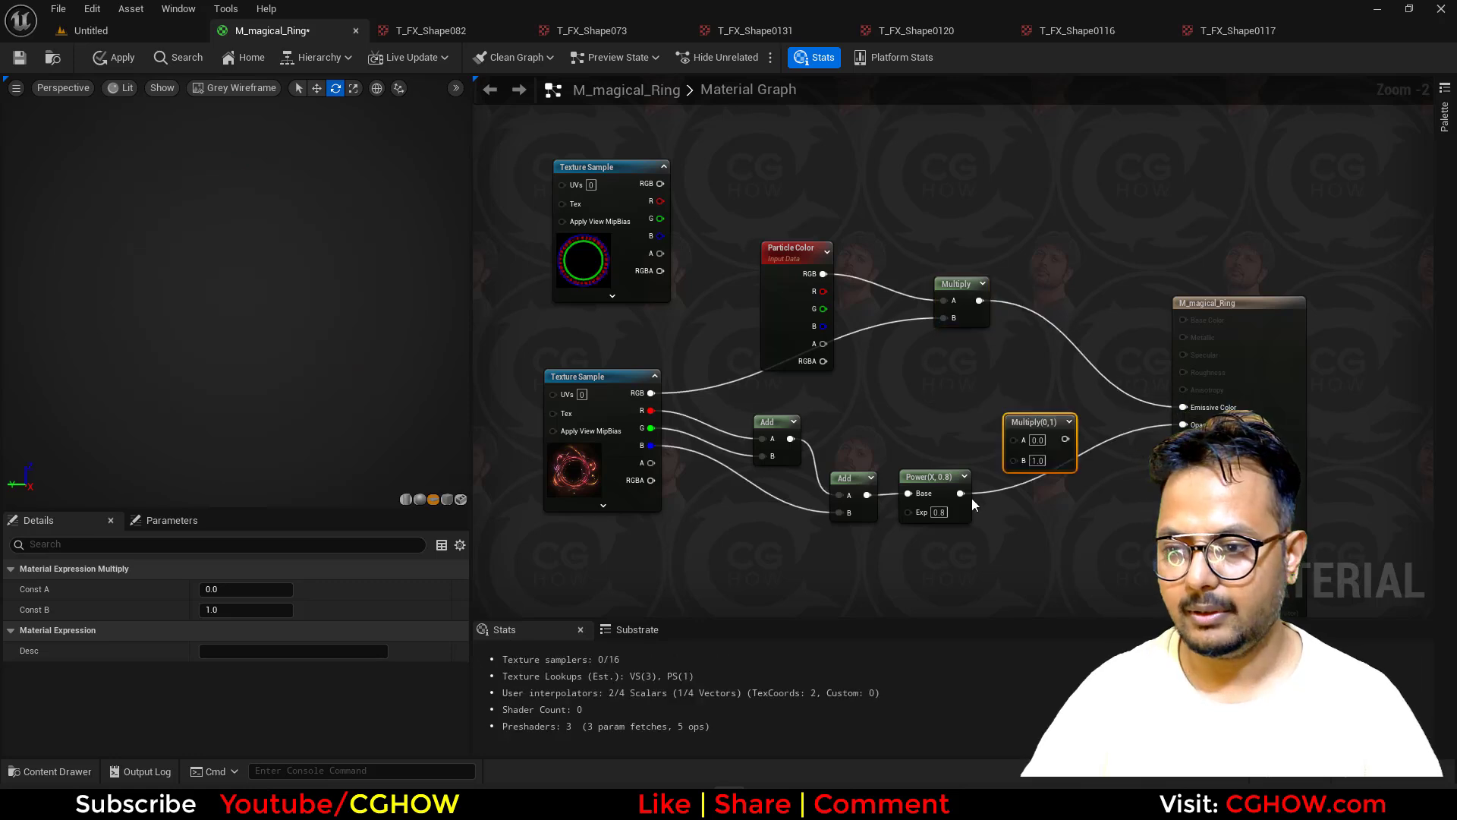
drag(960, 493, 1014, 459)
drag(823, 344, 1184, 426)
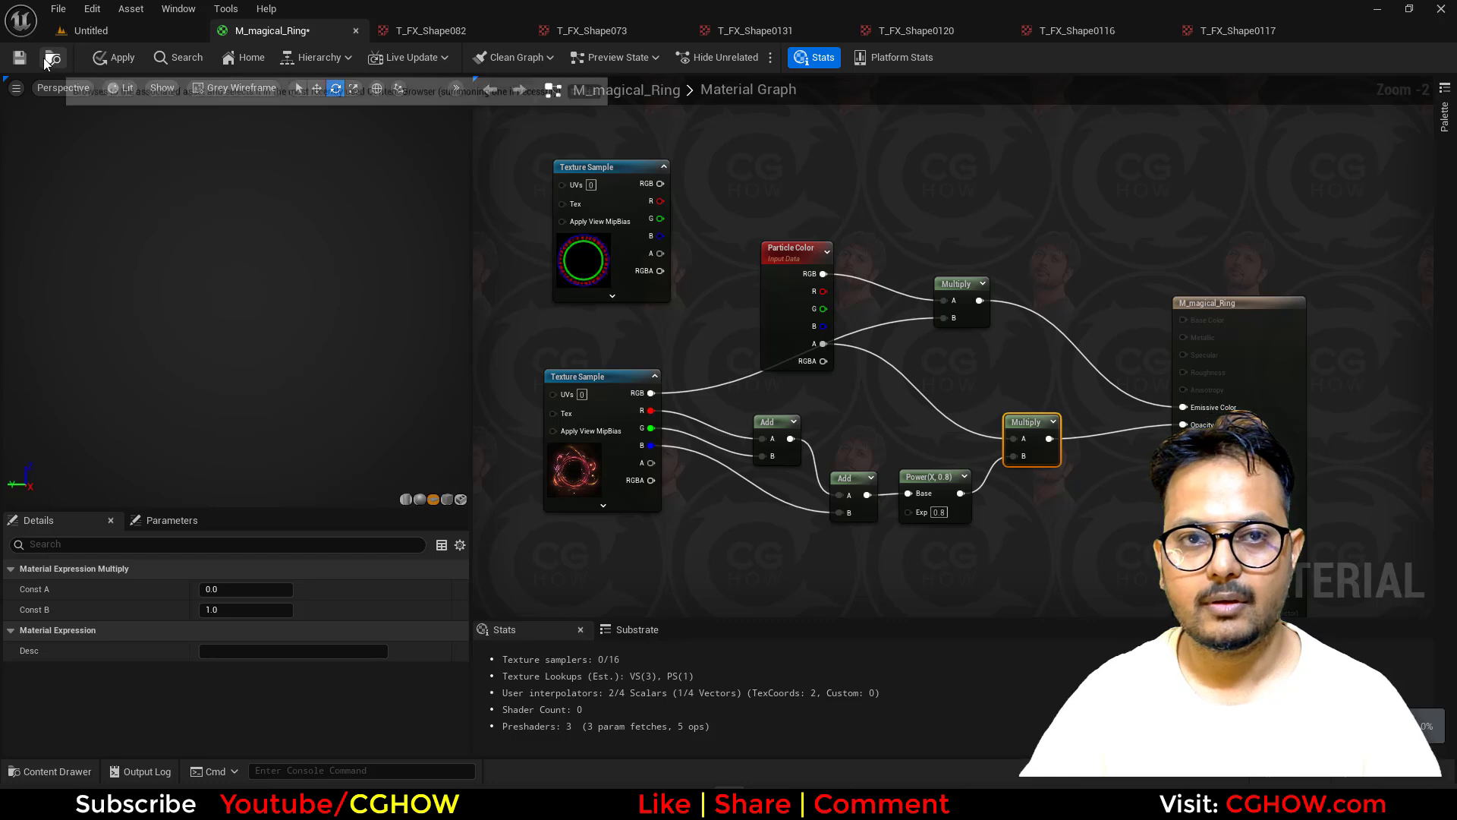
key(ctrl+s)
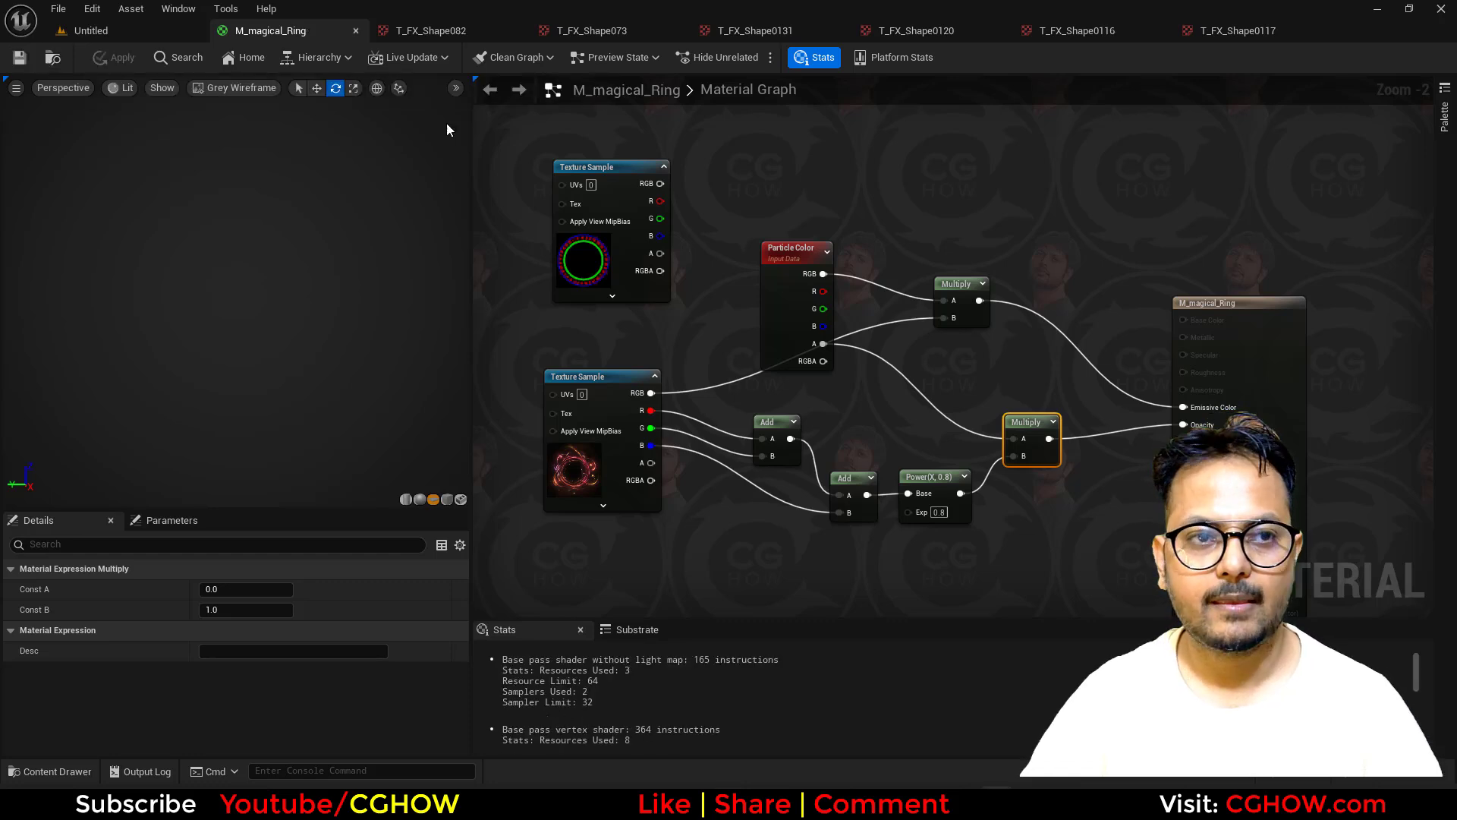
Step: Close all the open T_FX_Shape texture editors
middle_click(438, 30)
middle_click(438, 30)
middle_click(439, 30)
middle_click(439, 31)
middle_click(439, 30)
middle_click(439, 30)
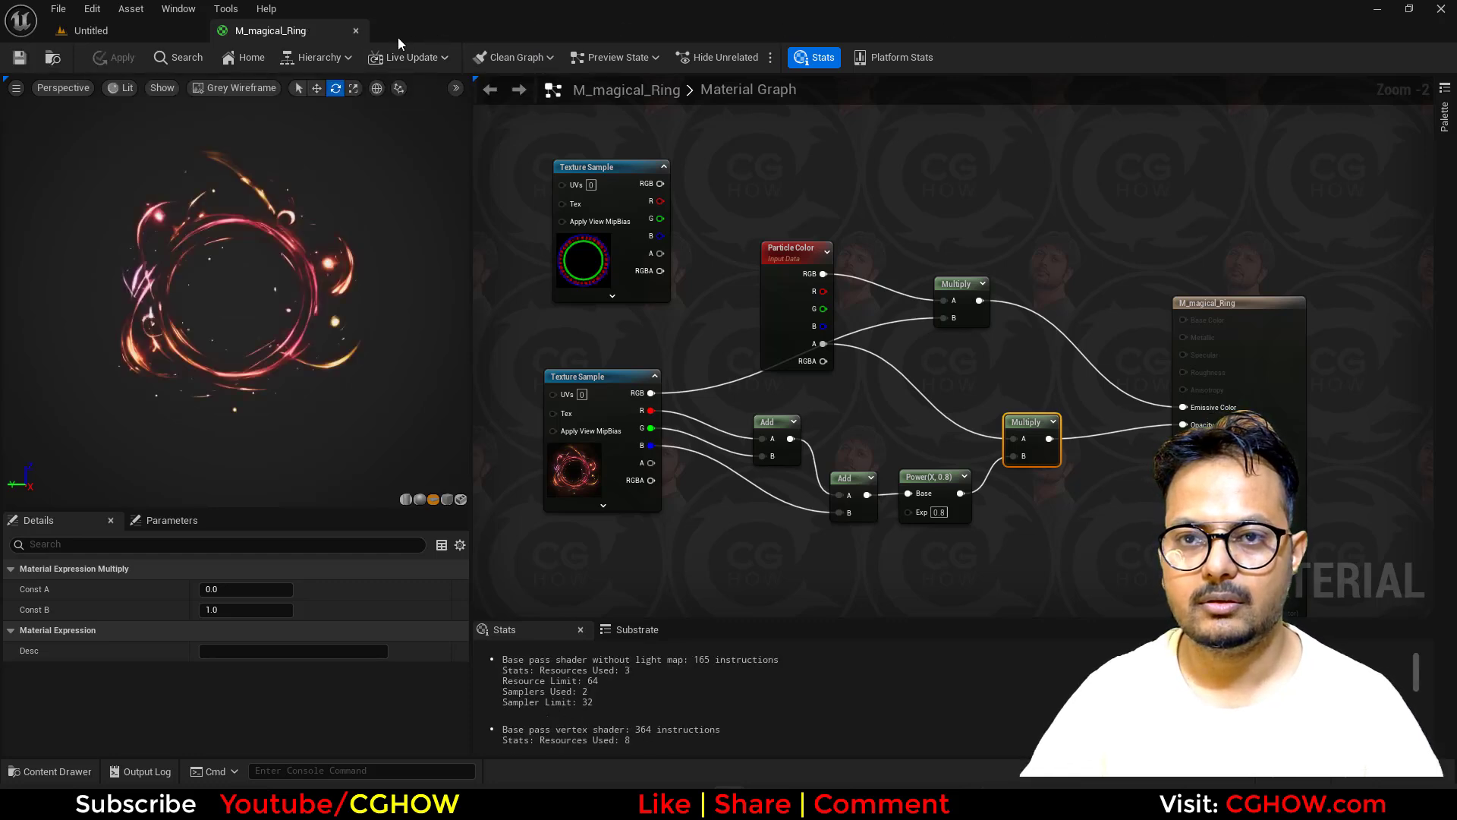
Step: Duplicate the M_magical_Ring material in the magical_Spell folder and open the copy for editing
click(87, 30)
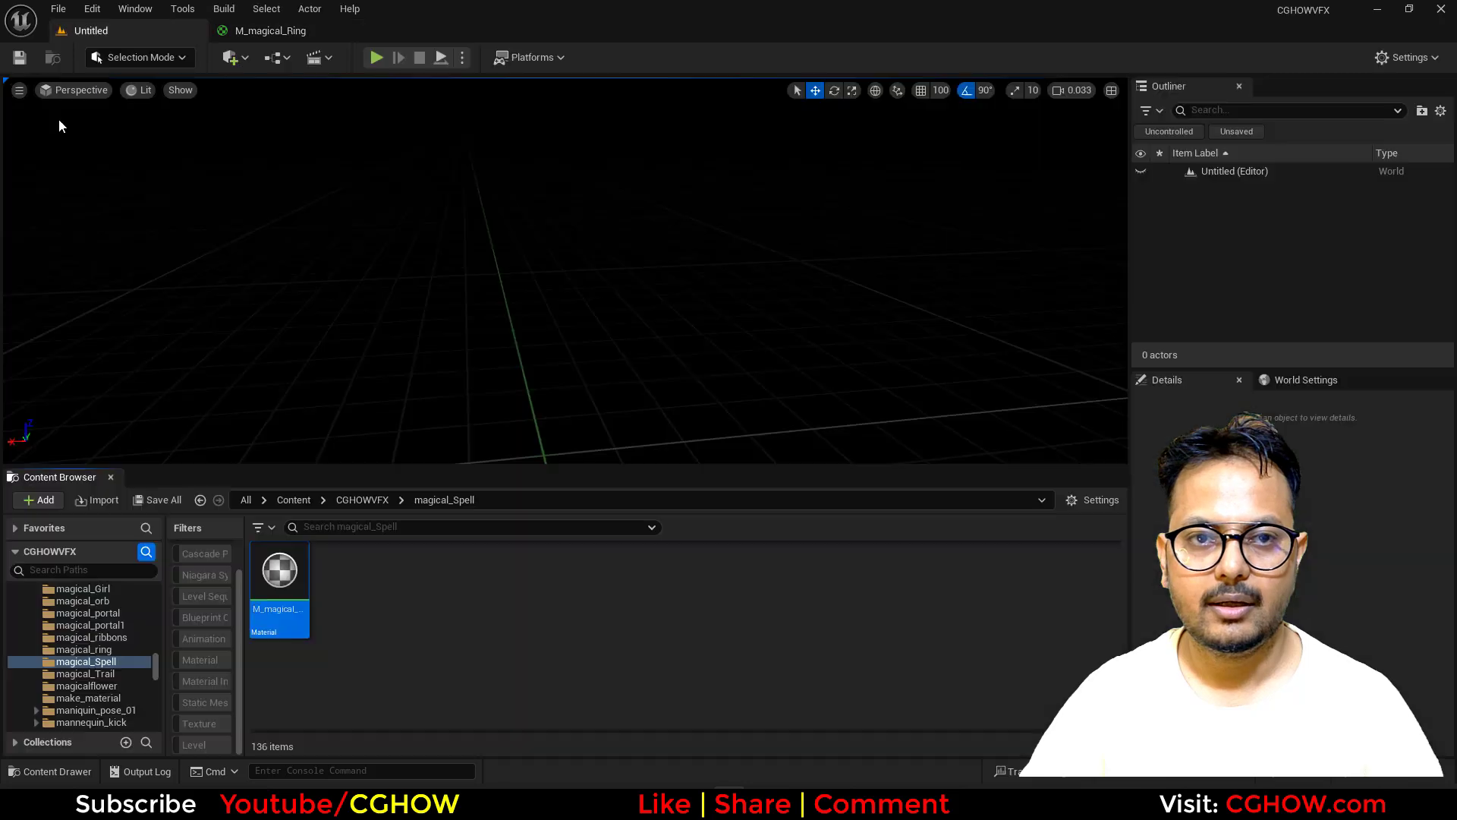
right_click(288, 570)
click(374, 235)
click(344, 576)
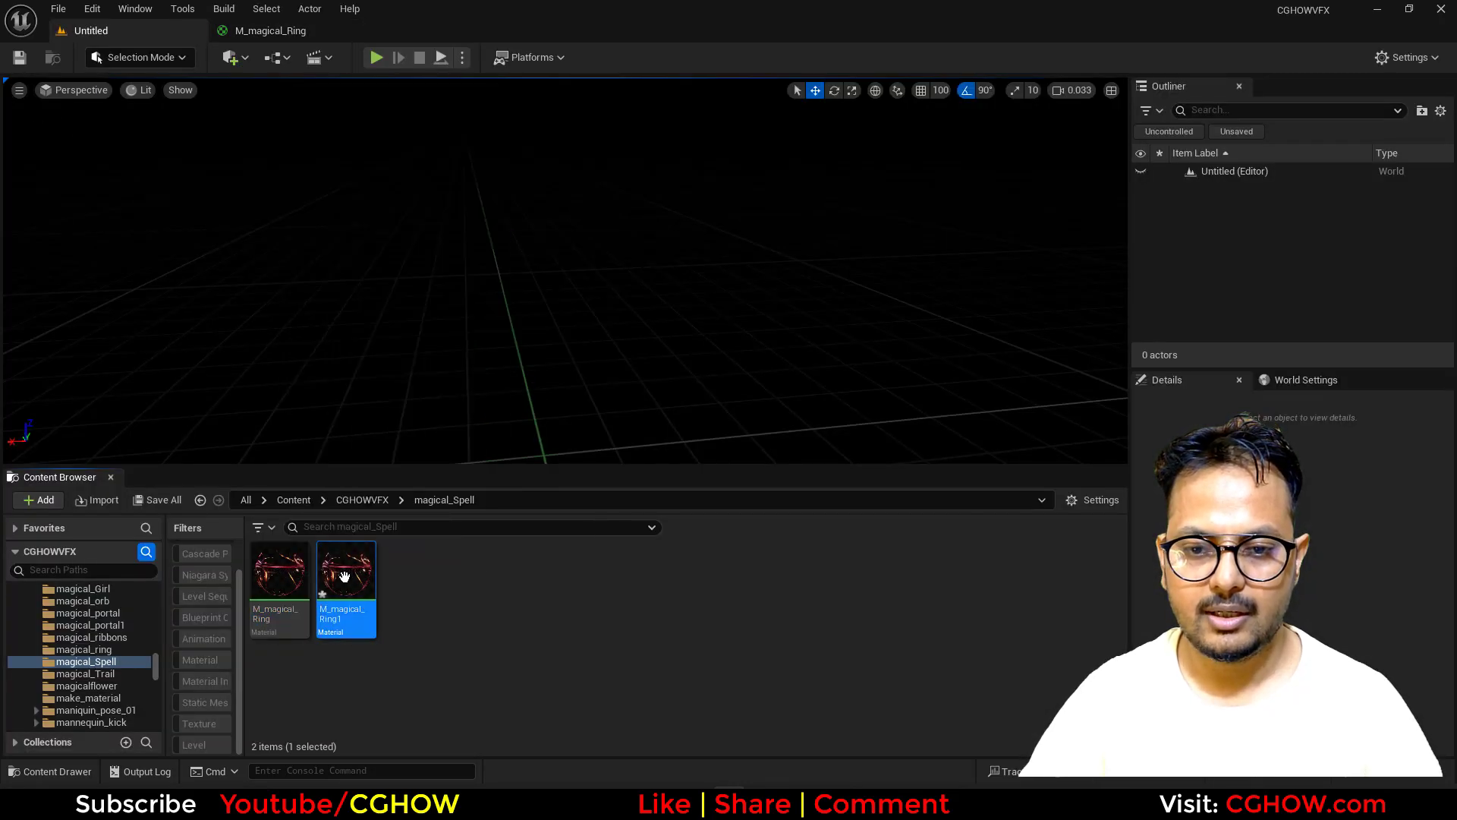
double_click(344, 577)
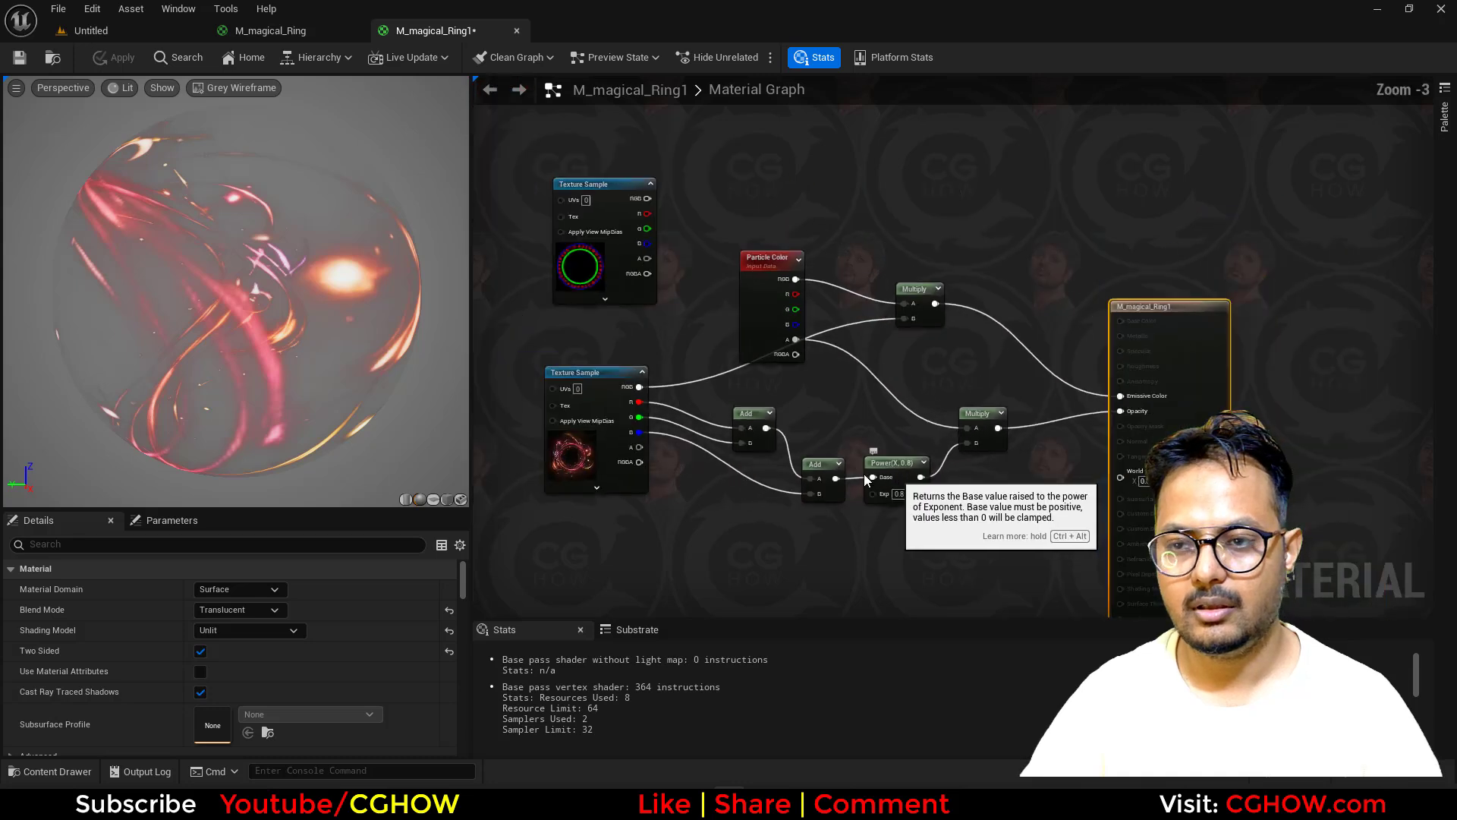
Step: Delete the T_FX_Shape0117 sample with its Add and Power nodes, and move the T_Shape01 sample below Particle Color
drag(653, 503, 654, 503)
key(Delete)
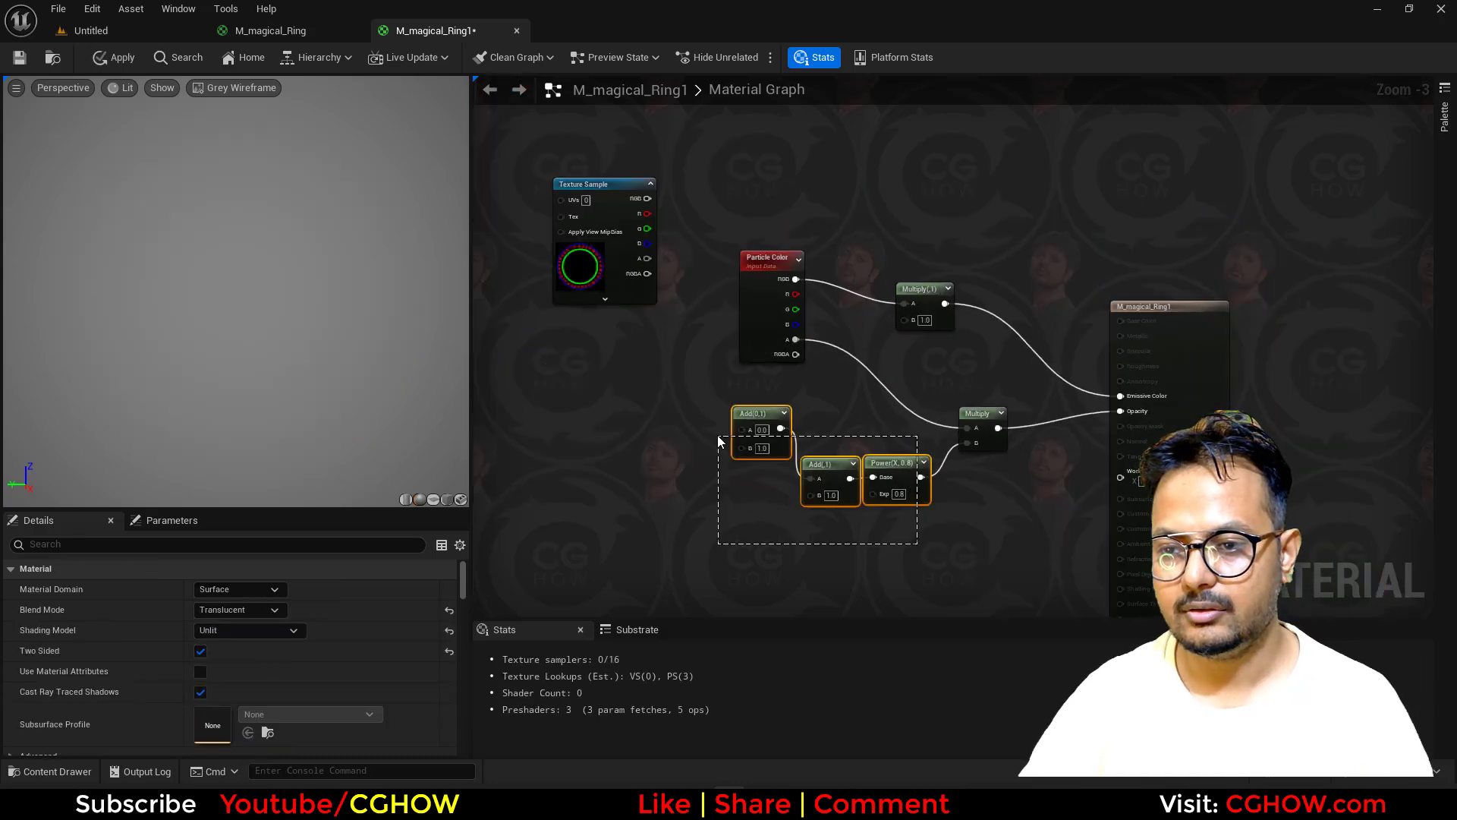
drag(717, 438, 718, 438)
key(Delete)
drag(584, 292, 677, 500)
scroll(690, 364, up, 2)
right_drag(774, 442, 723, 409)
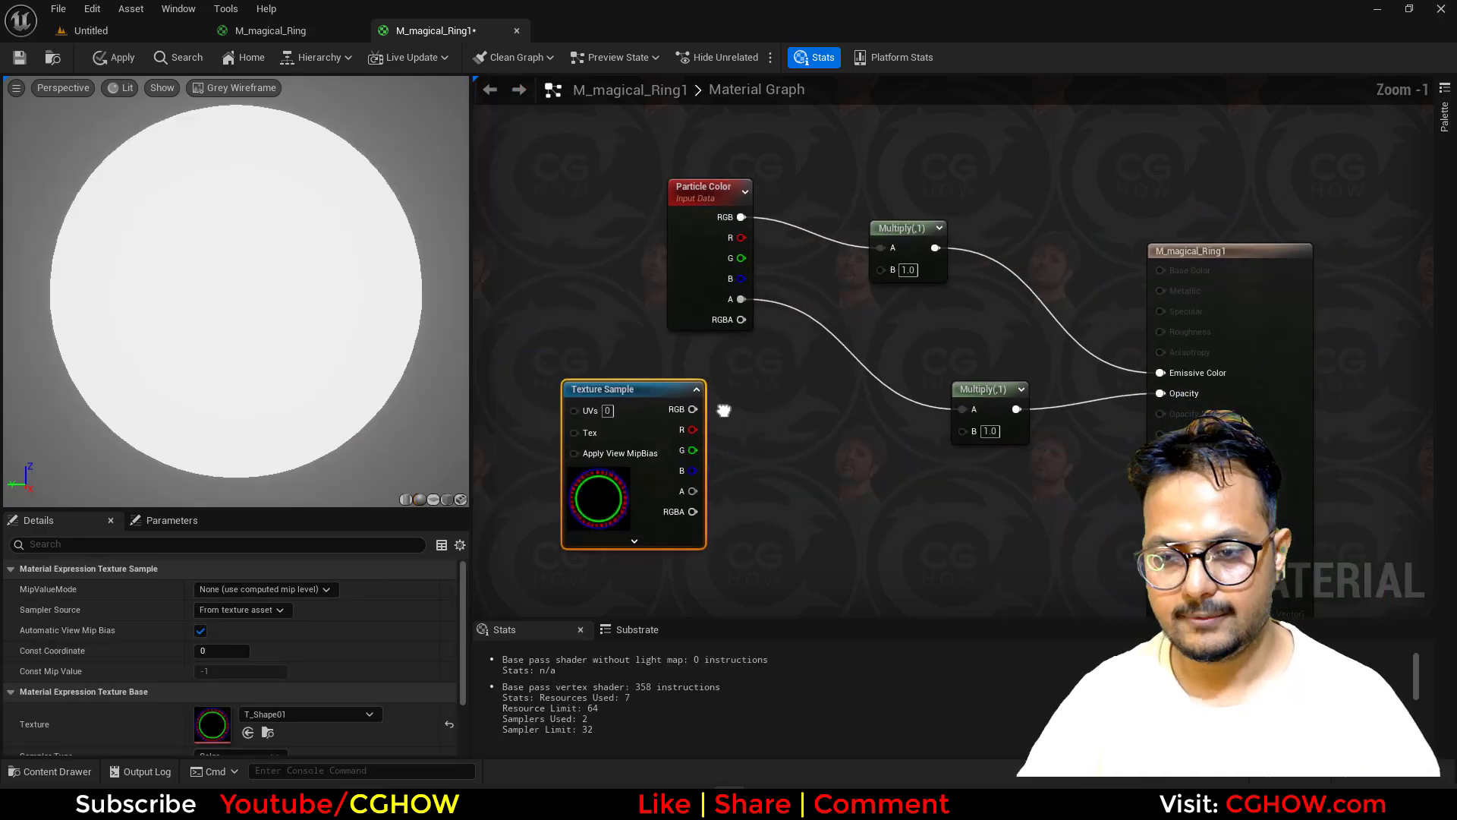
Step: Sum the T_Shape01 sample's R, G and B channels with two Add nodes and connect the sum to the opacity Multiply's B input
click(732, 412)
drag(693, 429, 832, 474)
click(822, 449)
drag(693, 470, 832, 497)
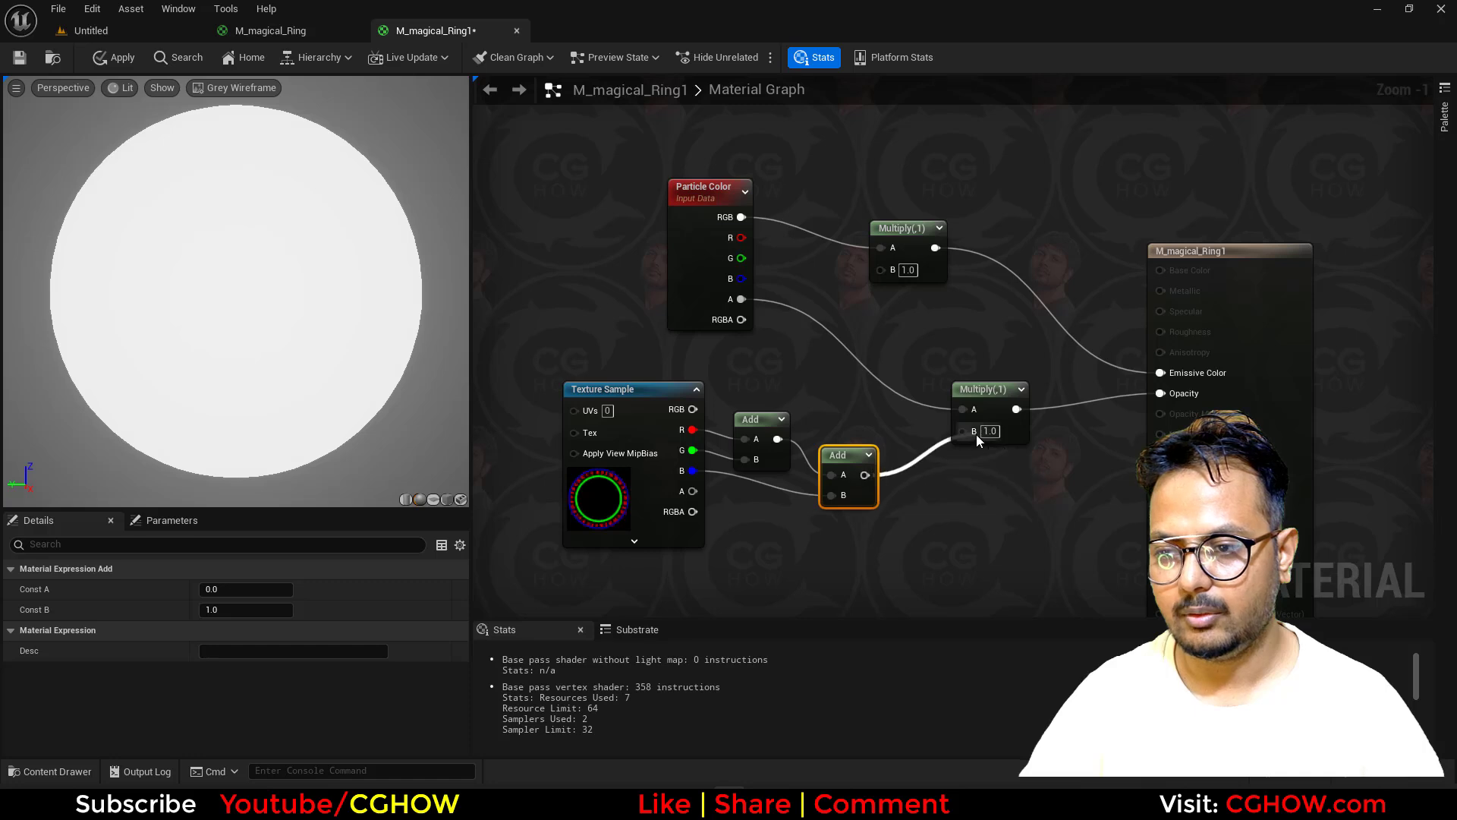
drag(976, 440, 962, 431)
Step: Connect Particle Color RGB directly to Emissive Color, delete the unused Multiply node, and save M_magical_Ring1
drag(741, 217, 1160, 373)
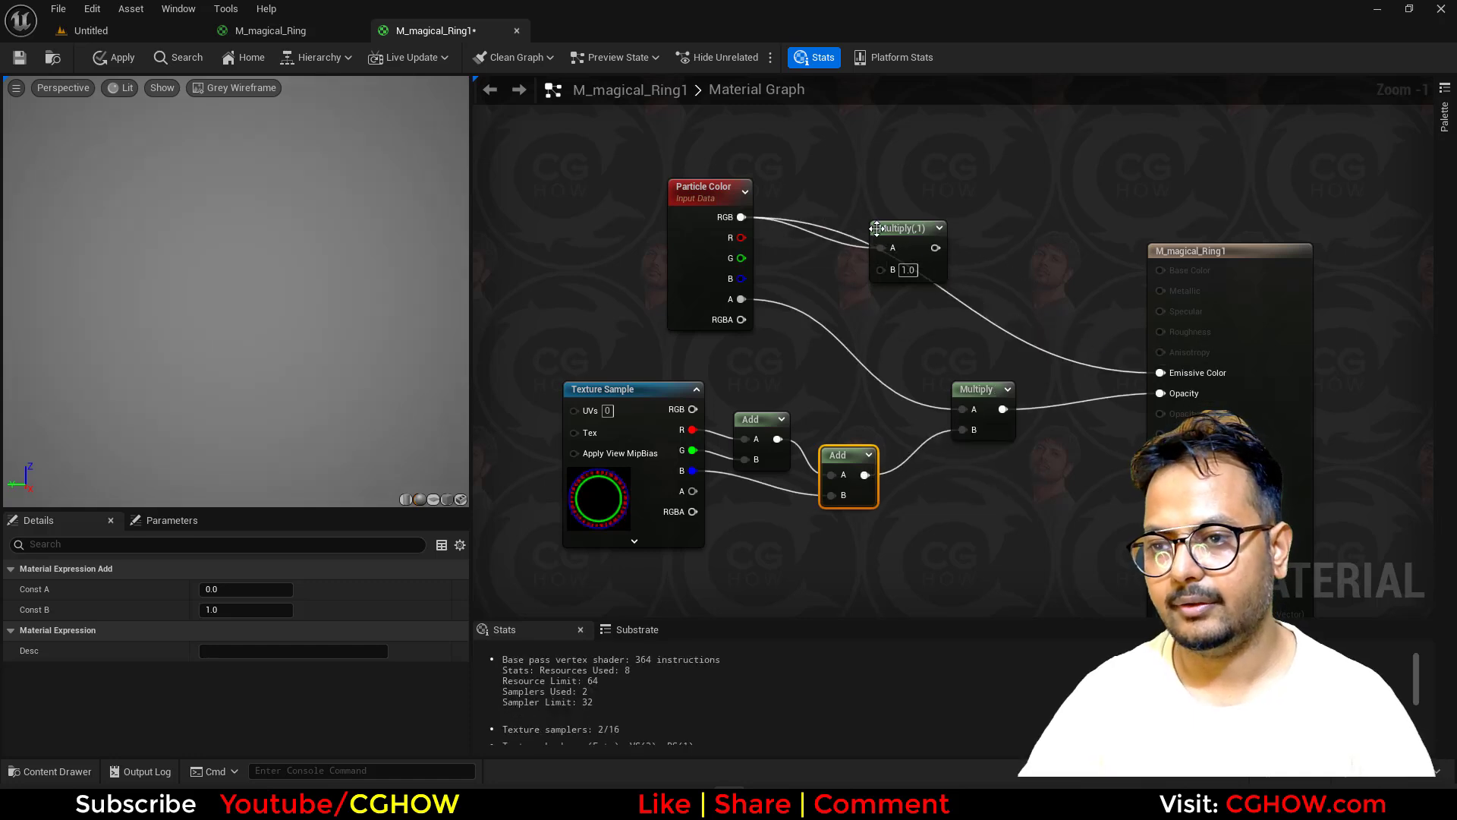
click(877, 228)
key(Delete)
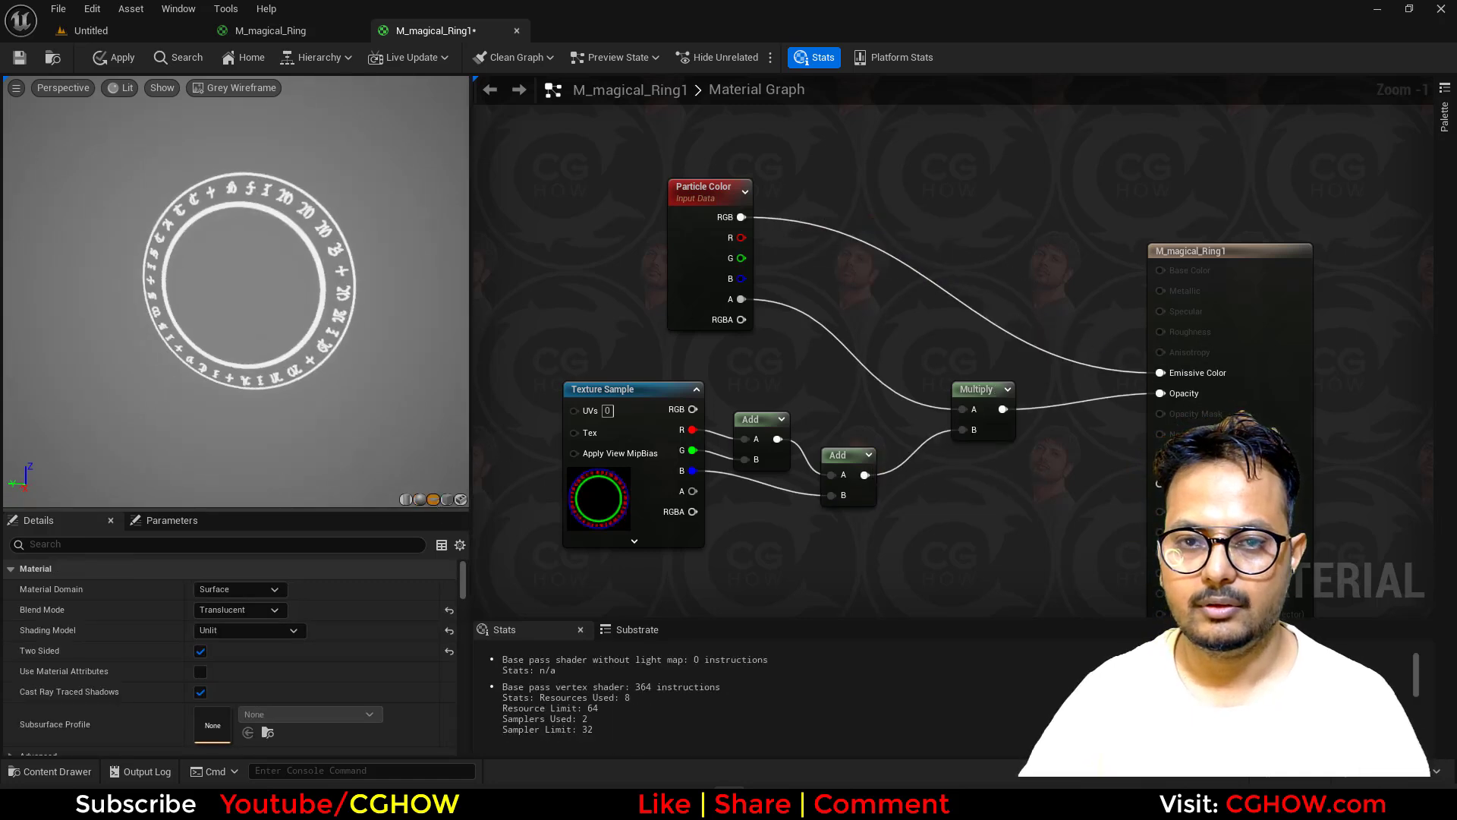
click(20, 62)
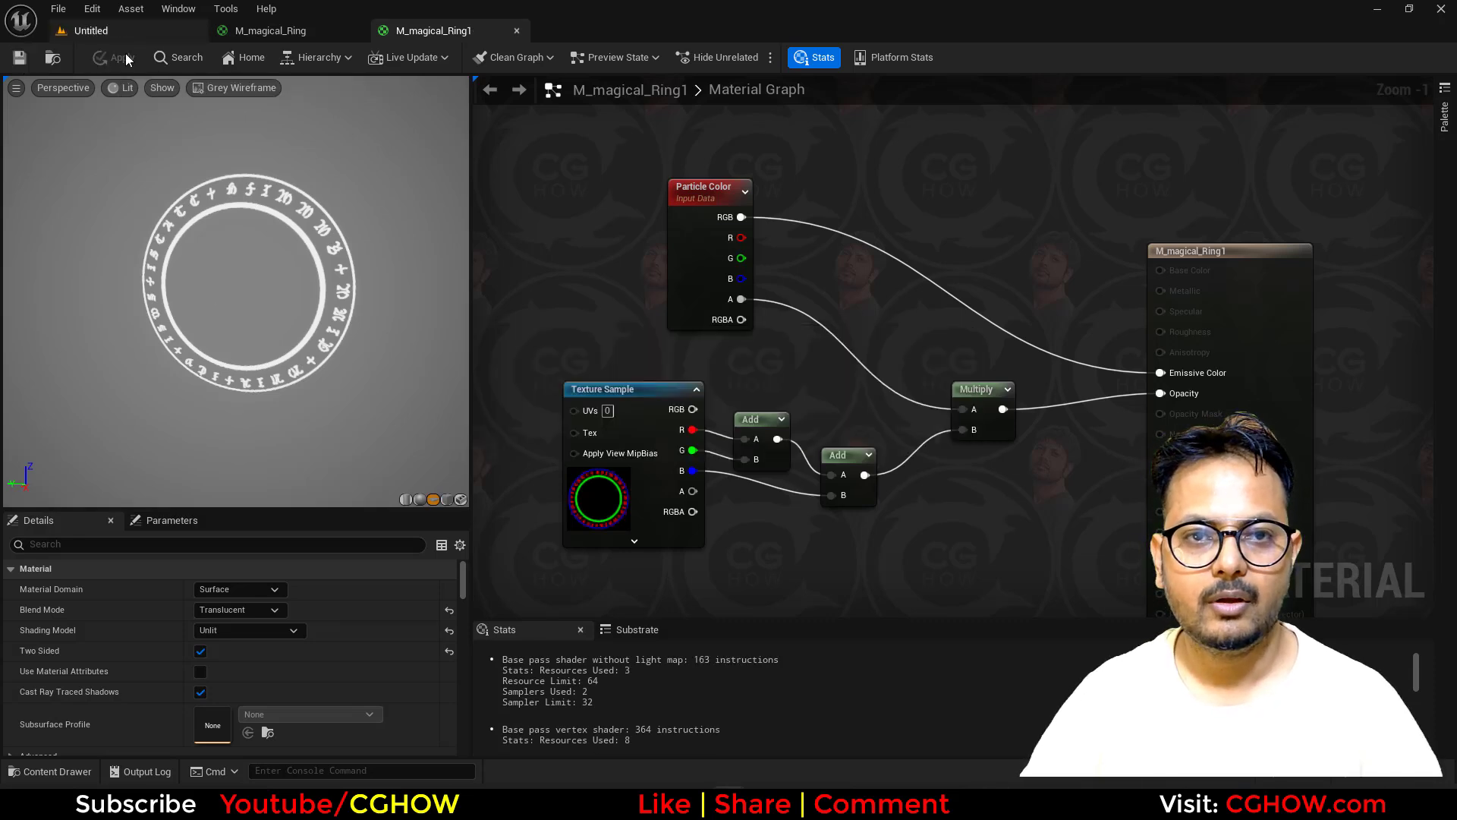
Step: Create a Niagara System named NS_spell in the magical_Spell folder and open it
click(114, 33)
right_click(494, 607)
click(600, 393)
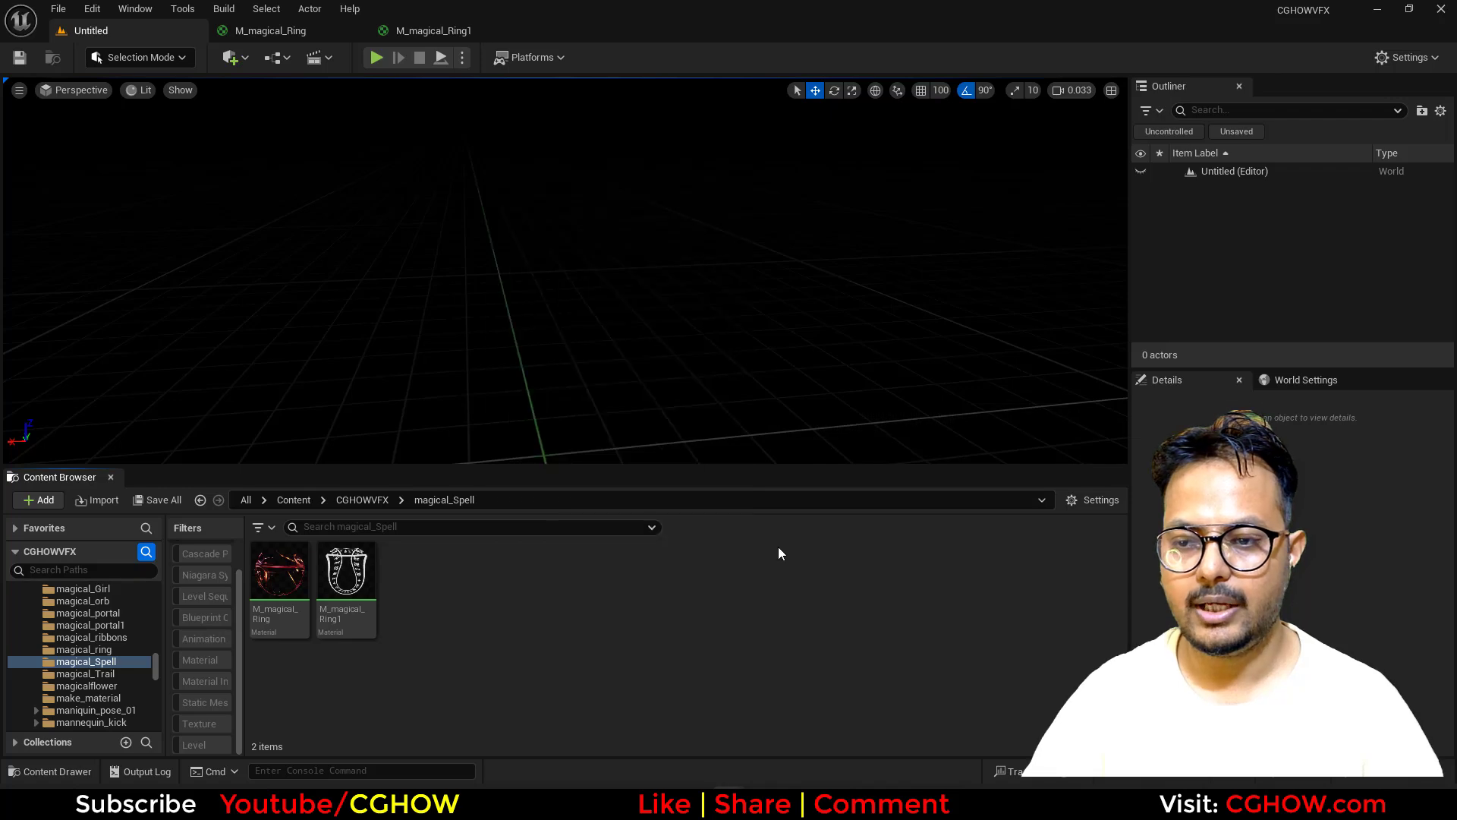
click(355, 666)
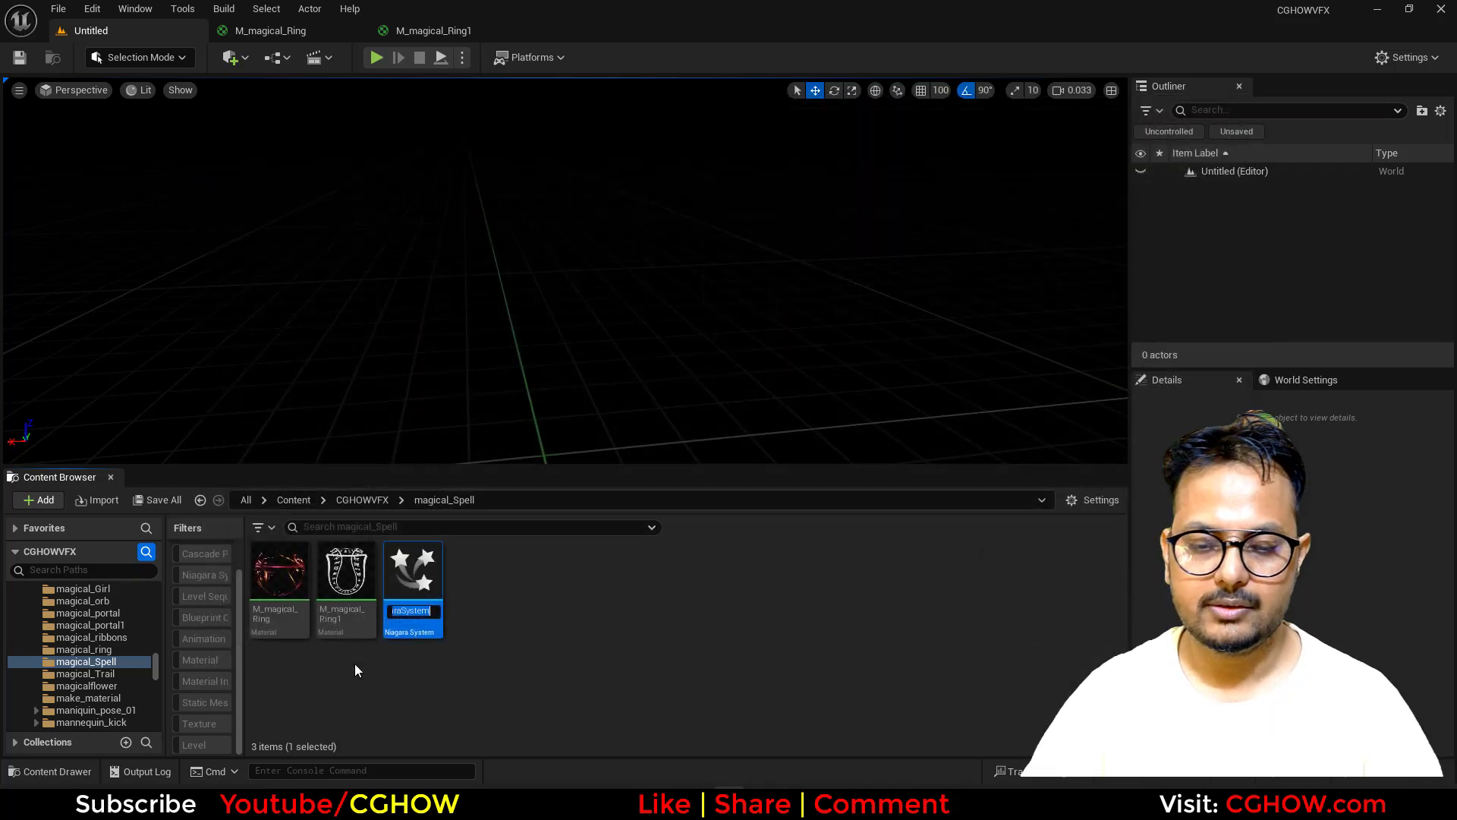
text(NS_spell)
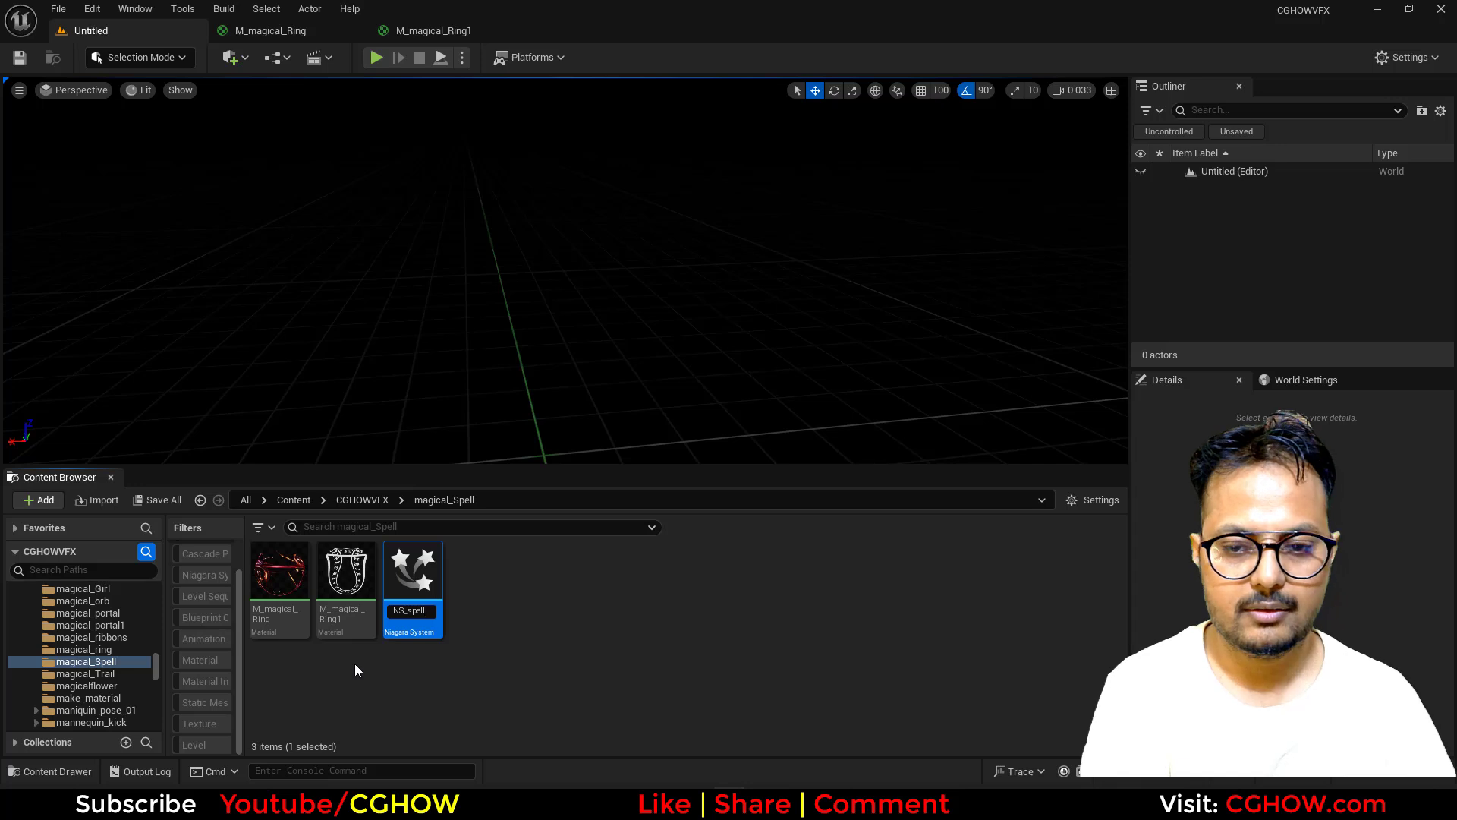
key(Return)
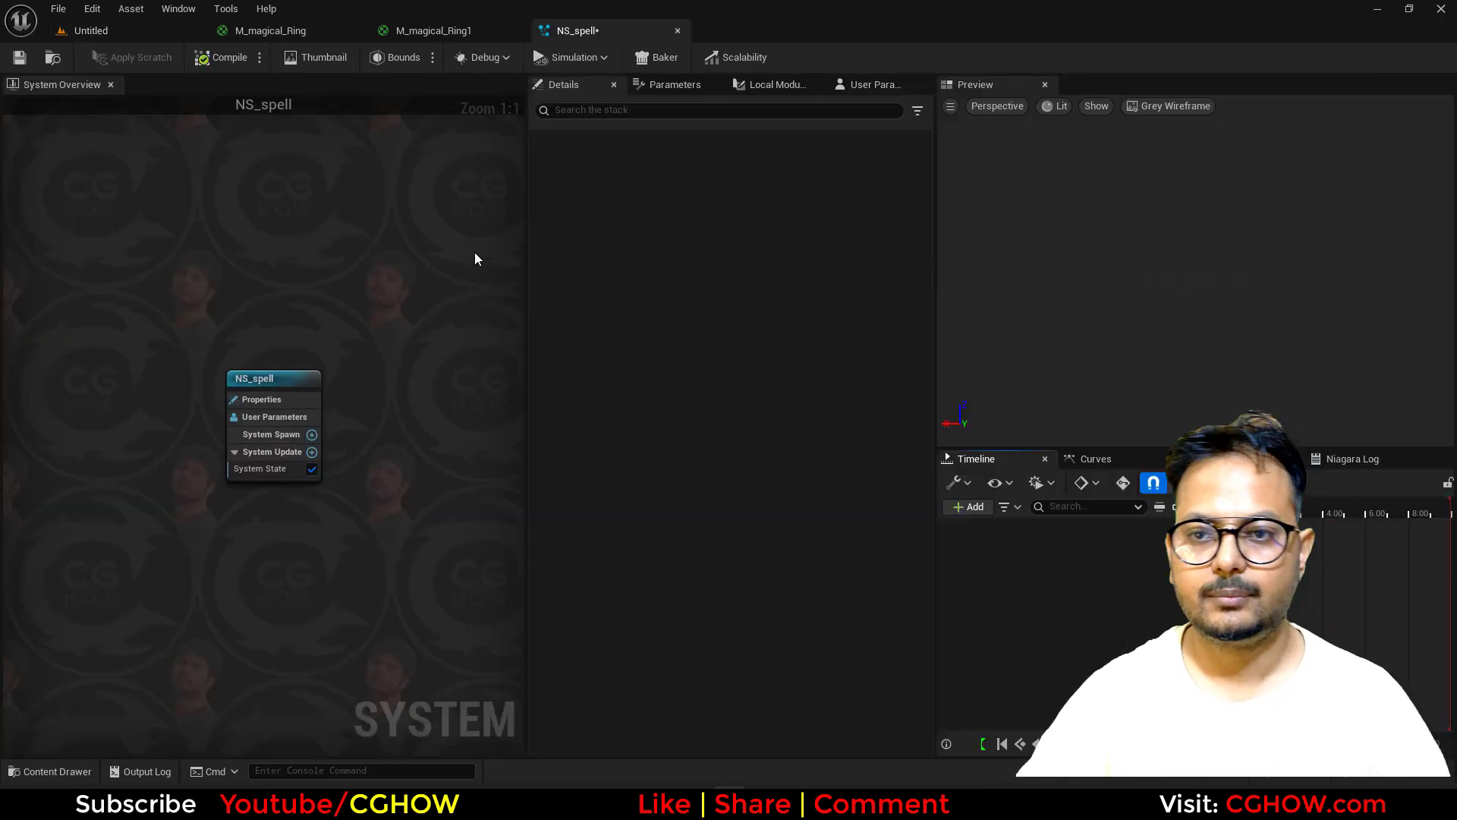
Step: Add a minimal emitter named Ring1 to NS_spell and give its Emitter Update a Spawn Burst Instantaneous module
right_click(256, 263)
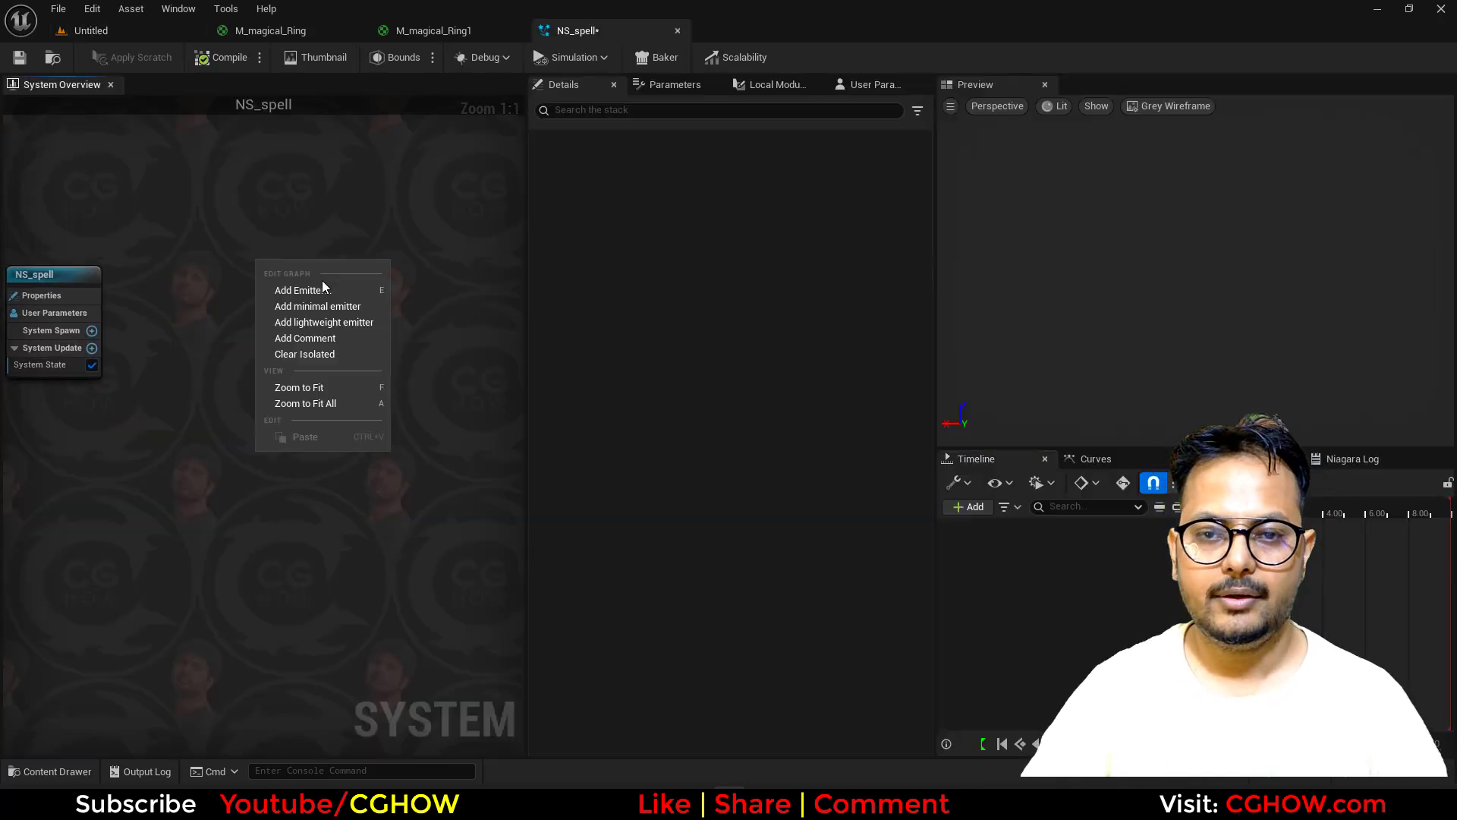
click(351, 310)
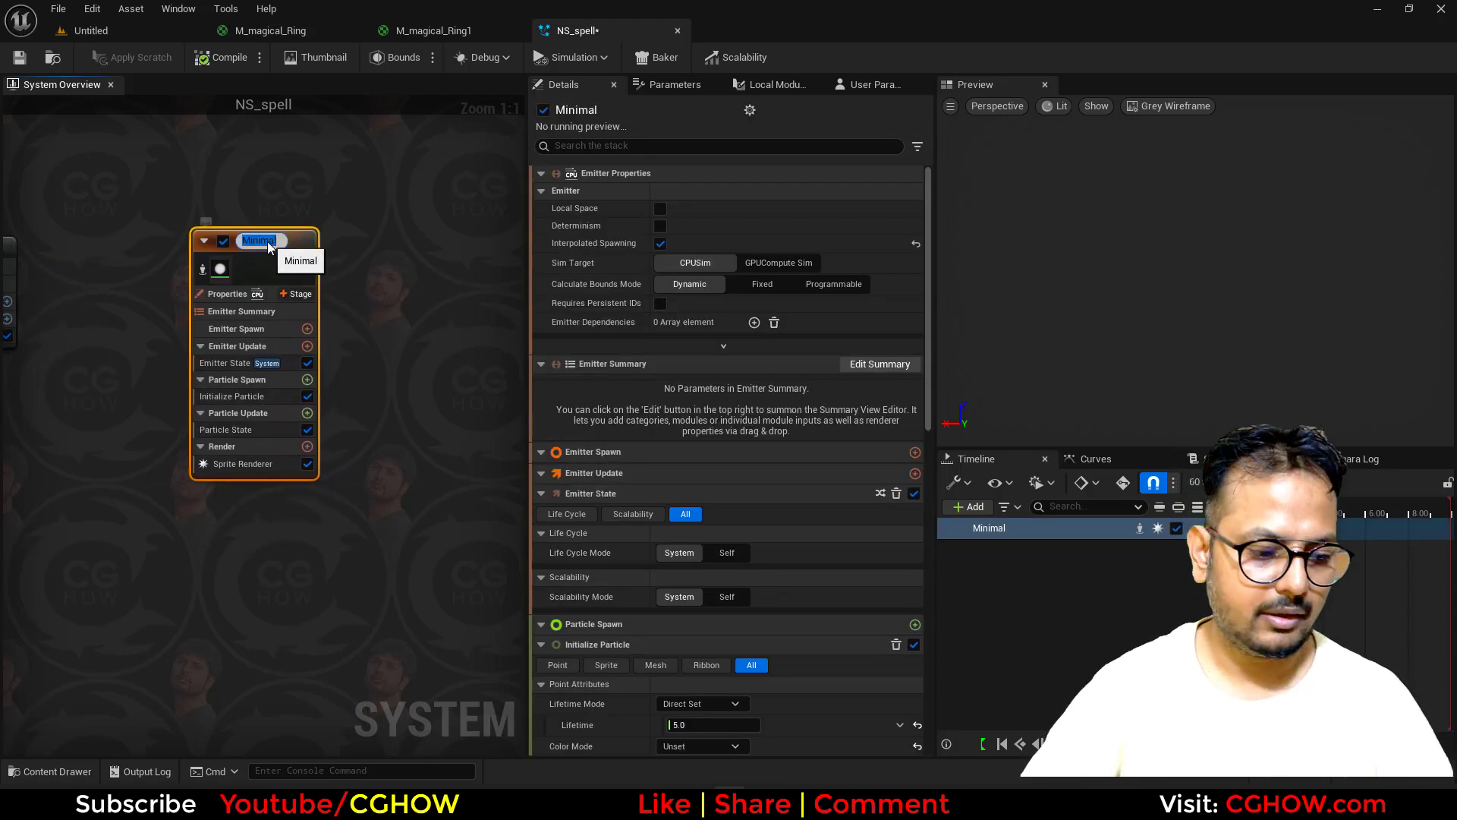
text(Ring1)
key(Return)
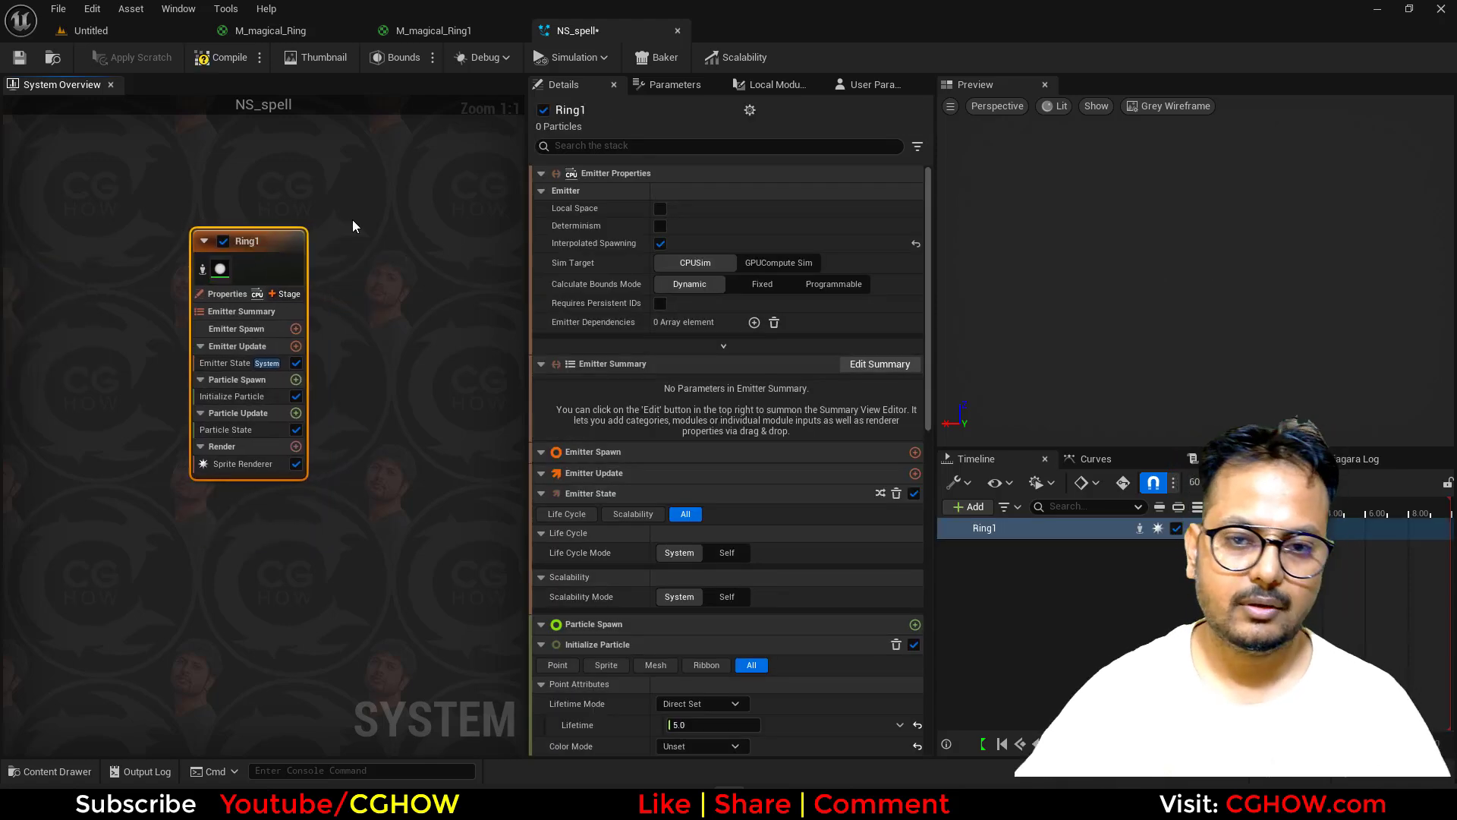
click(352, 326)
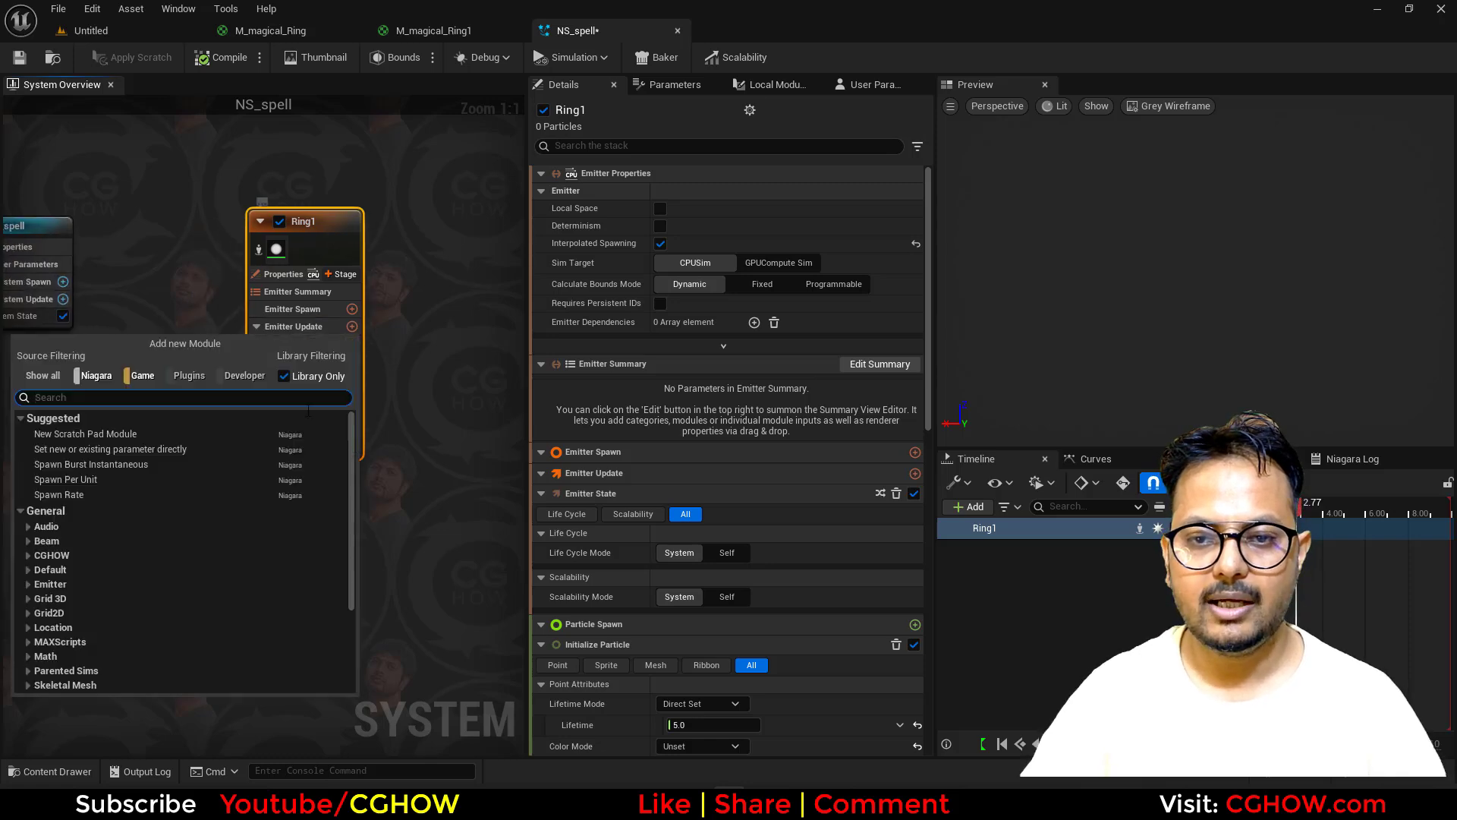
click(91, 464)
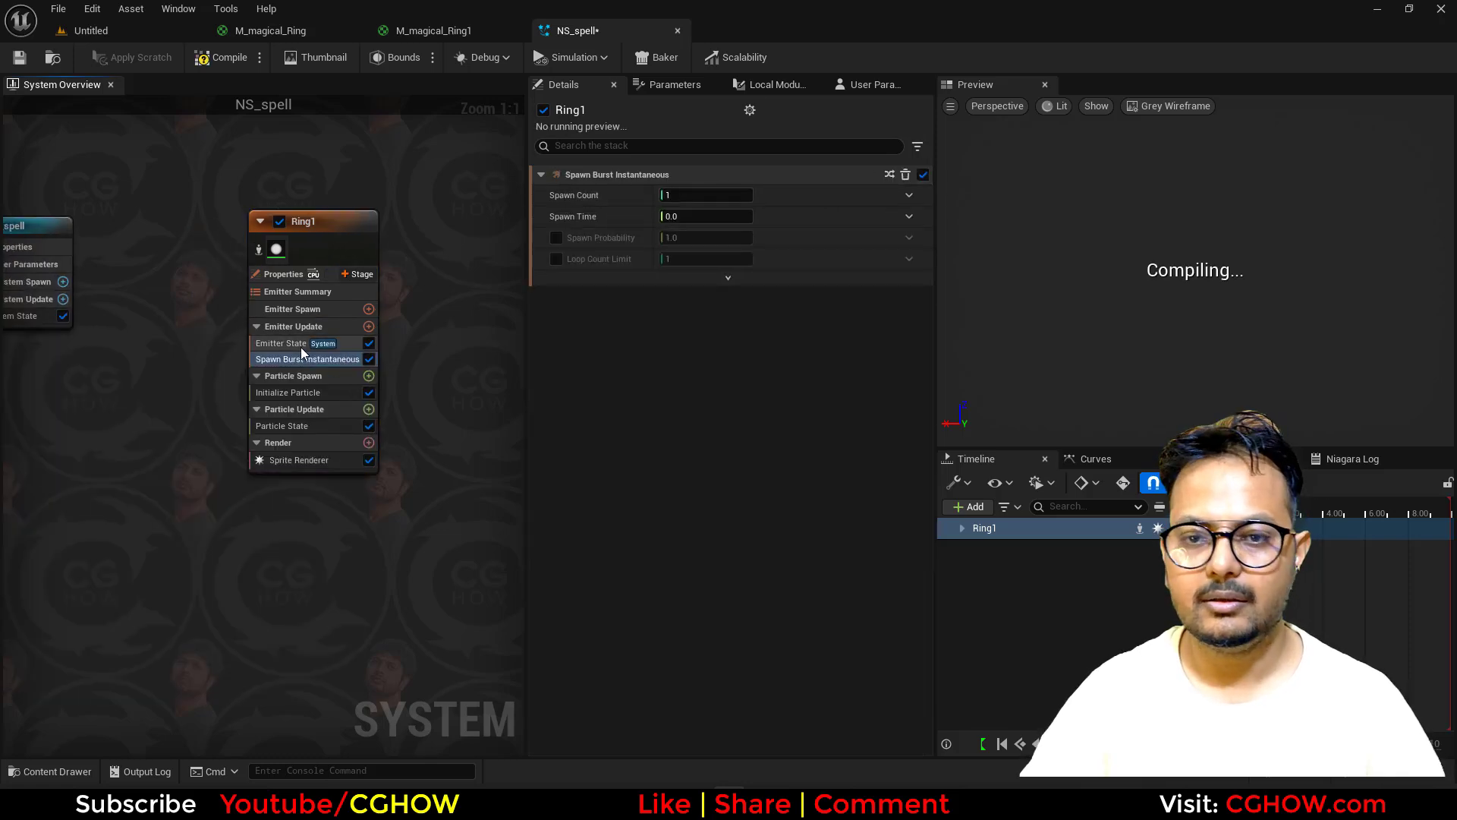
Step: Set Ring1's Emitter State to life cycle mode Self with loop behavior Once, and disable killing particles when their lifetime elapses
click(289, 343)
click(723, 278)
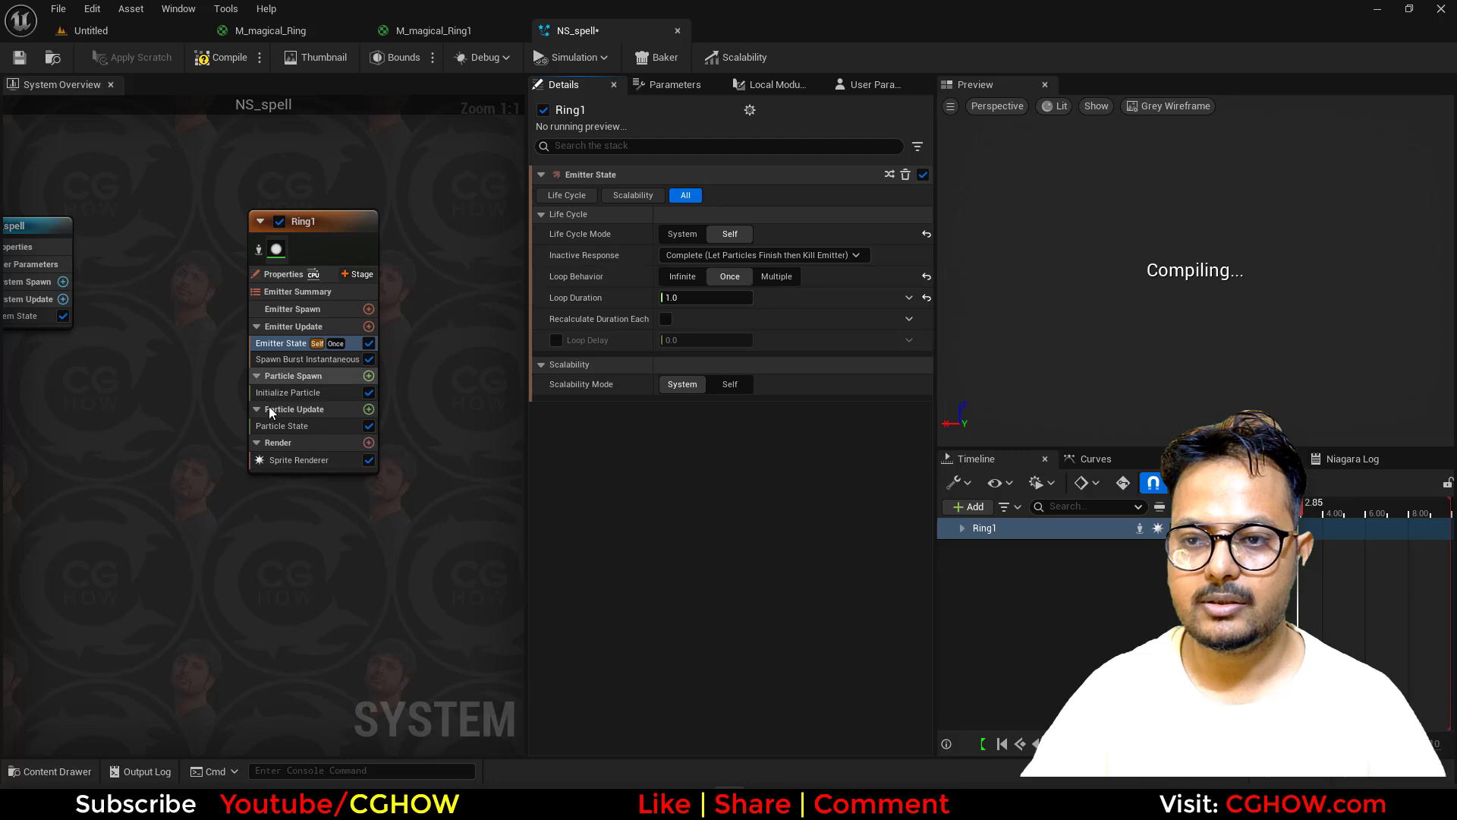
click(299, 427)
click(666, 195)
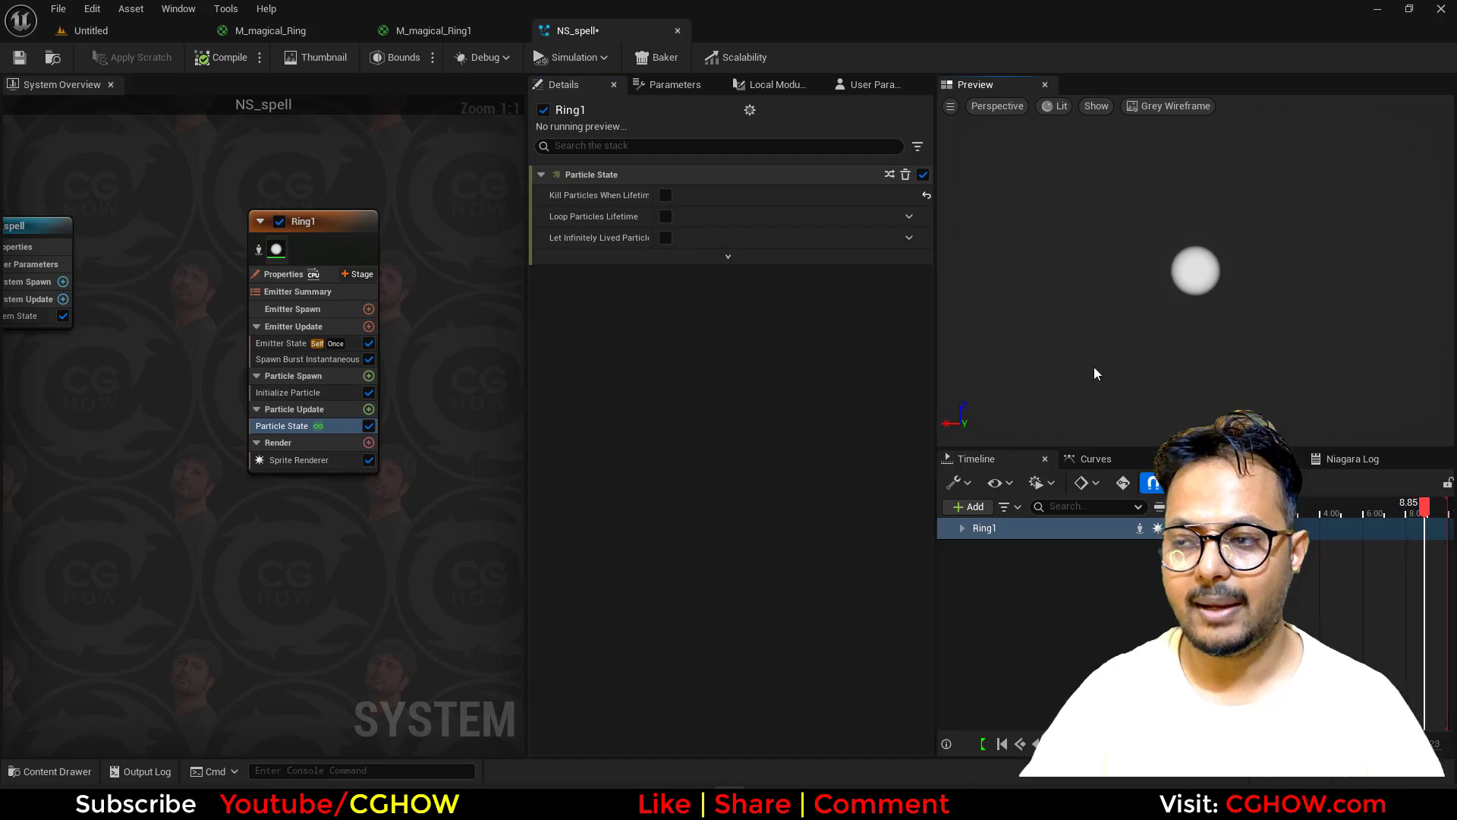
Step: Set Ring1's Sprite Renderer to Custom Alignment with facing mode Custom Facing Vector
click(323, 460)
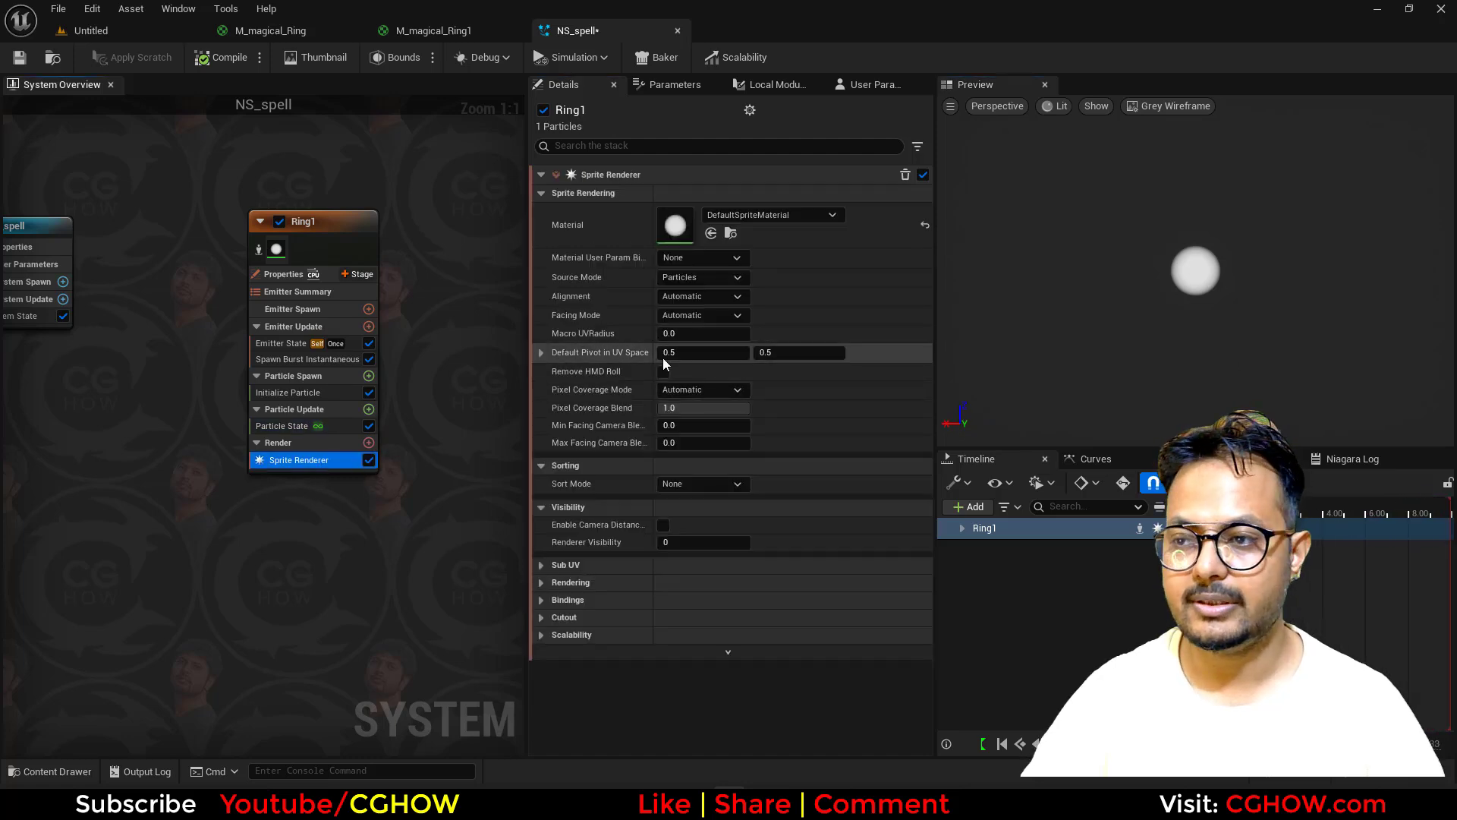
click(710, 297)
click(707, 339)
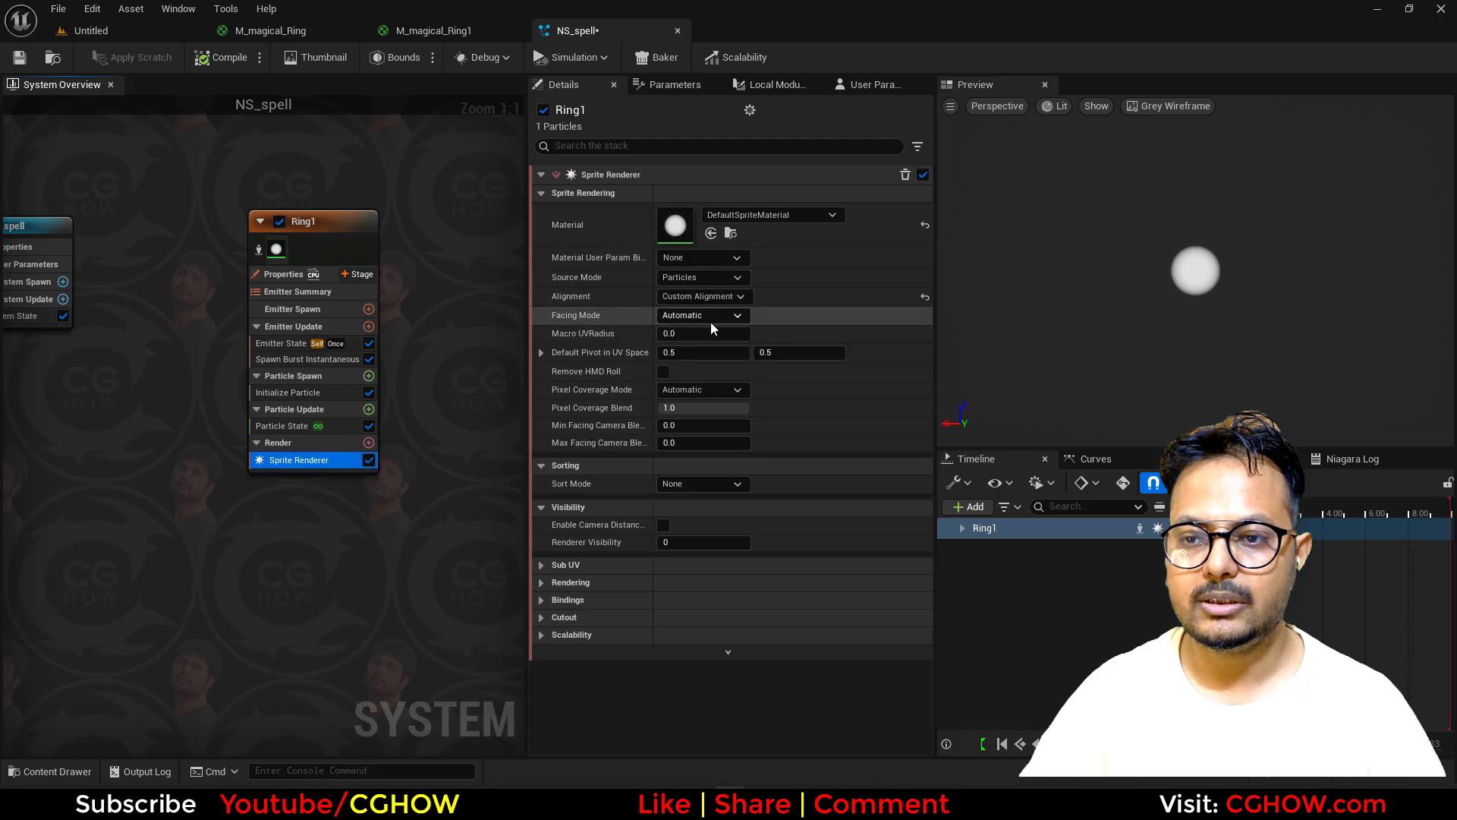
click(710, 317)
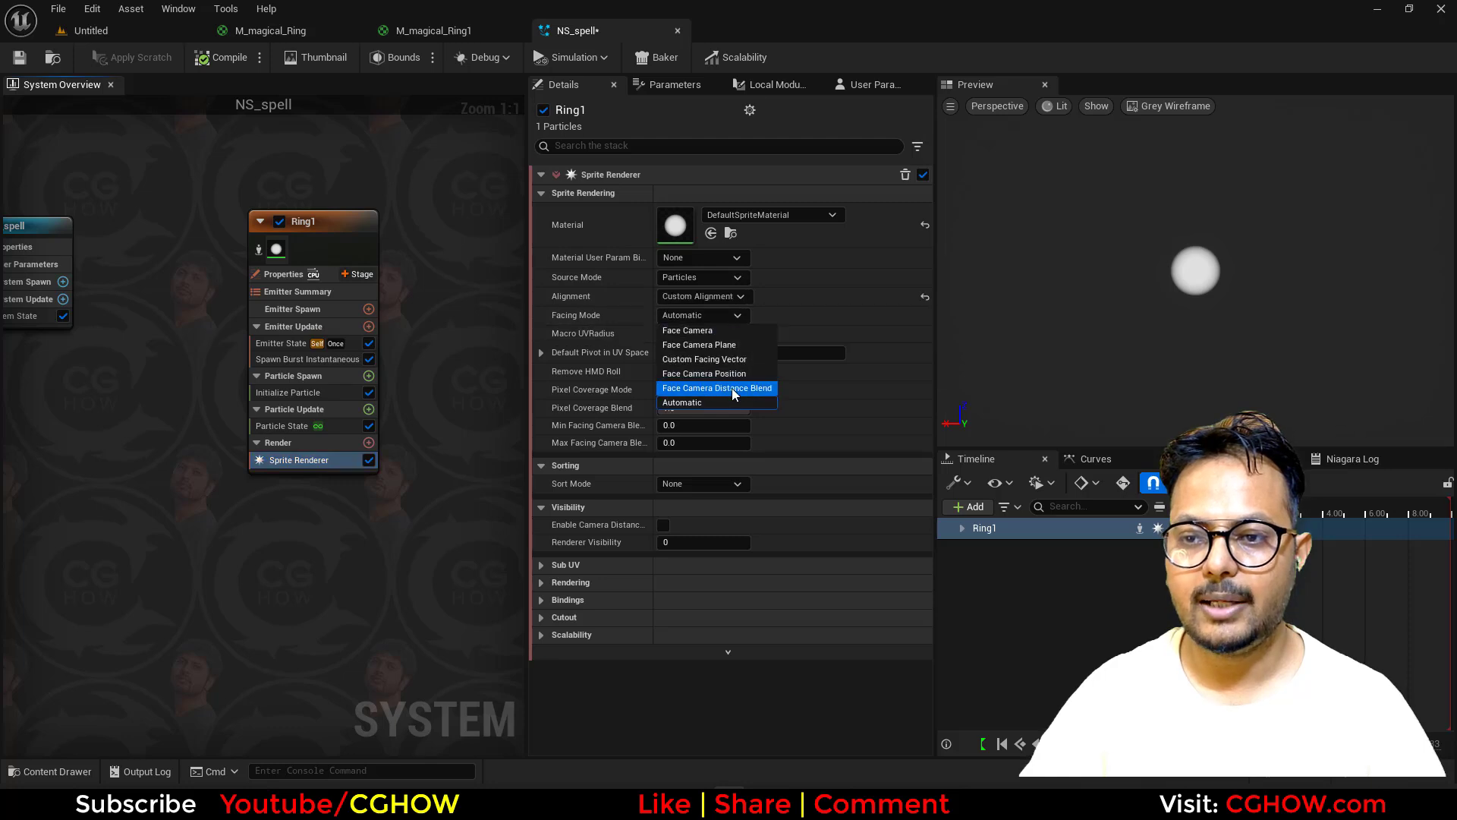
Step: Add an Align Sprite to Mesh Orientation module to Ring1's Particle Update and set its first orientation vector to 0, 0, 1
click(370, 410)
text(alig)
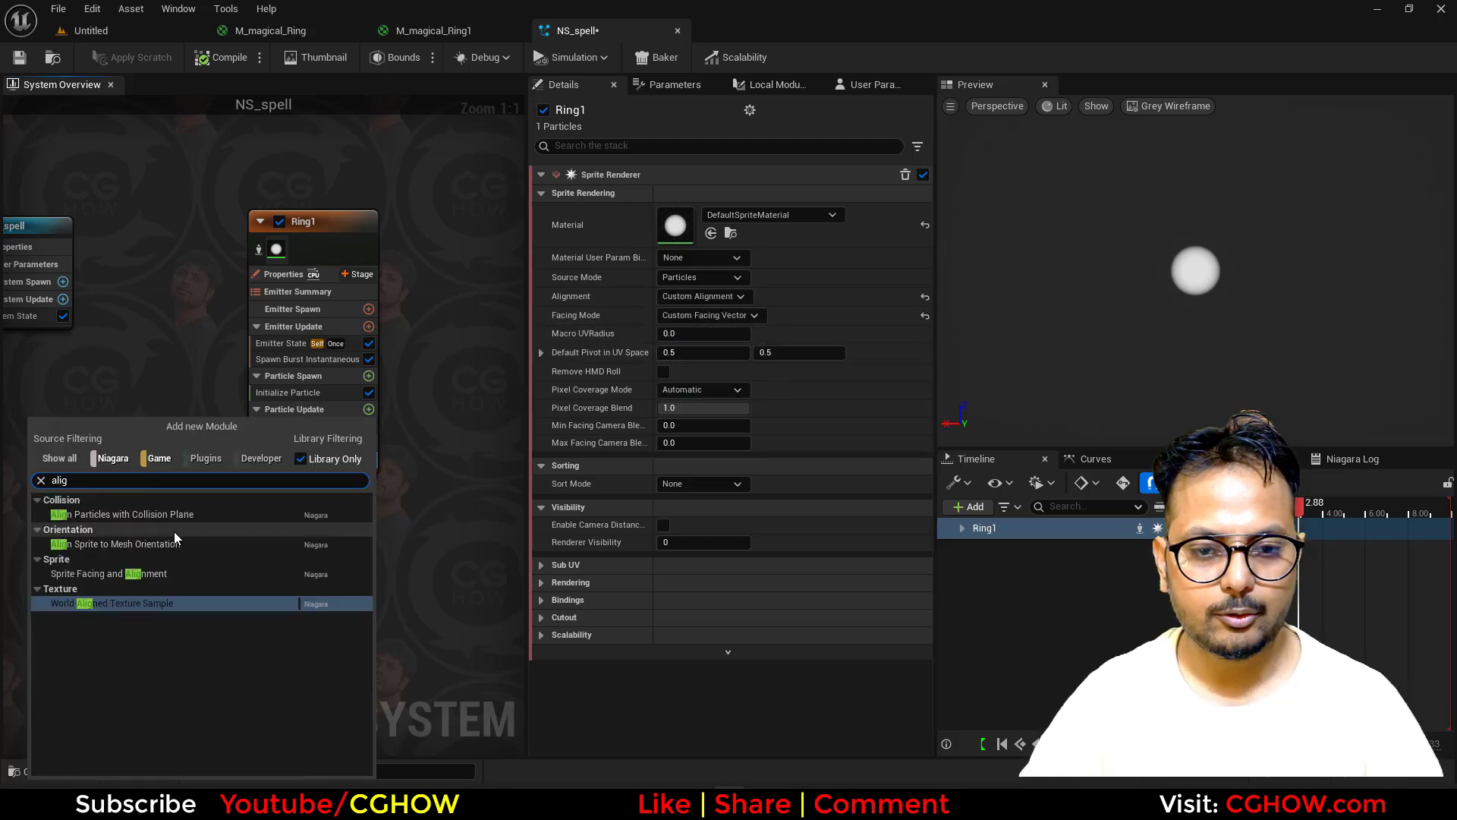
click(174, 531)
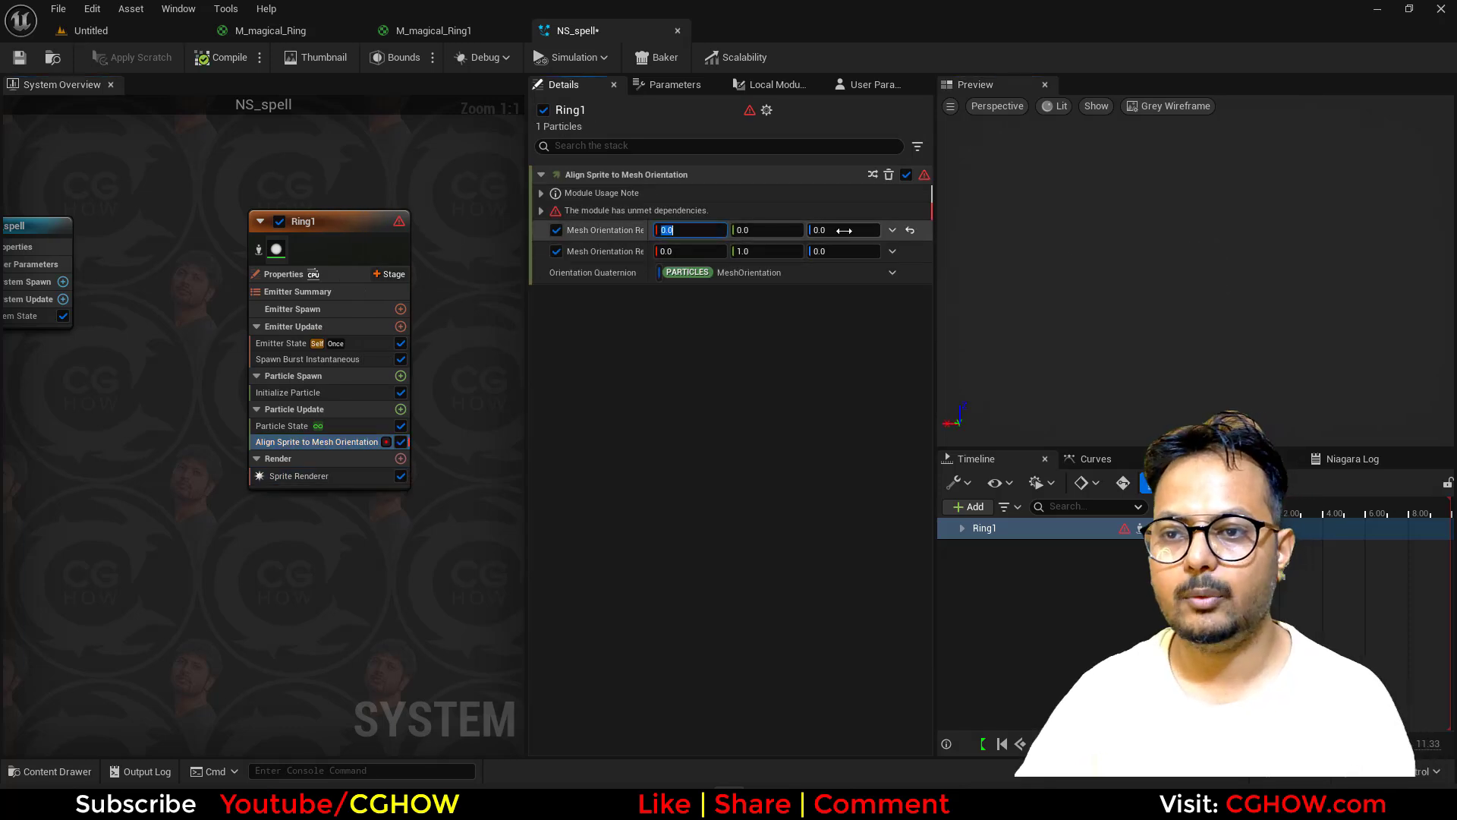
drag(1047, 262, 1055, 315)
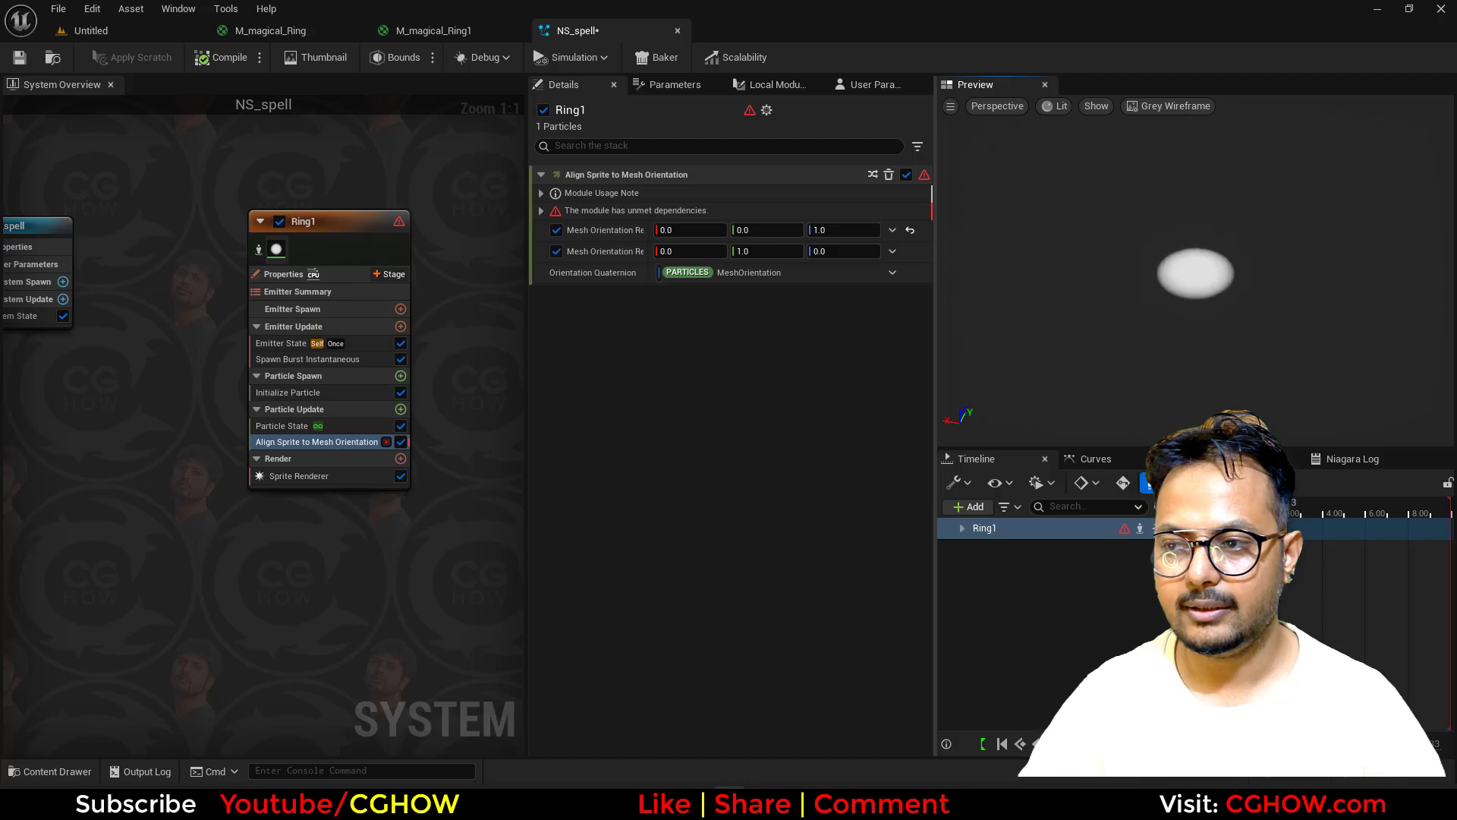
Step: Assign the M_magical_Ring material from the magical_Spell folder to Ring1's Sprite Renderer
click(276, 30)
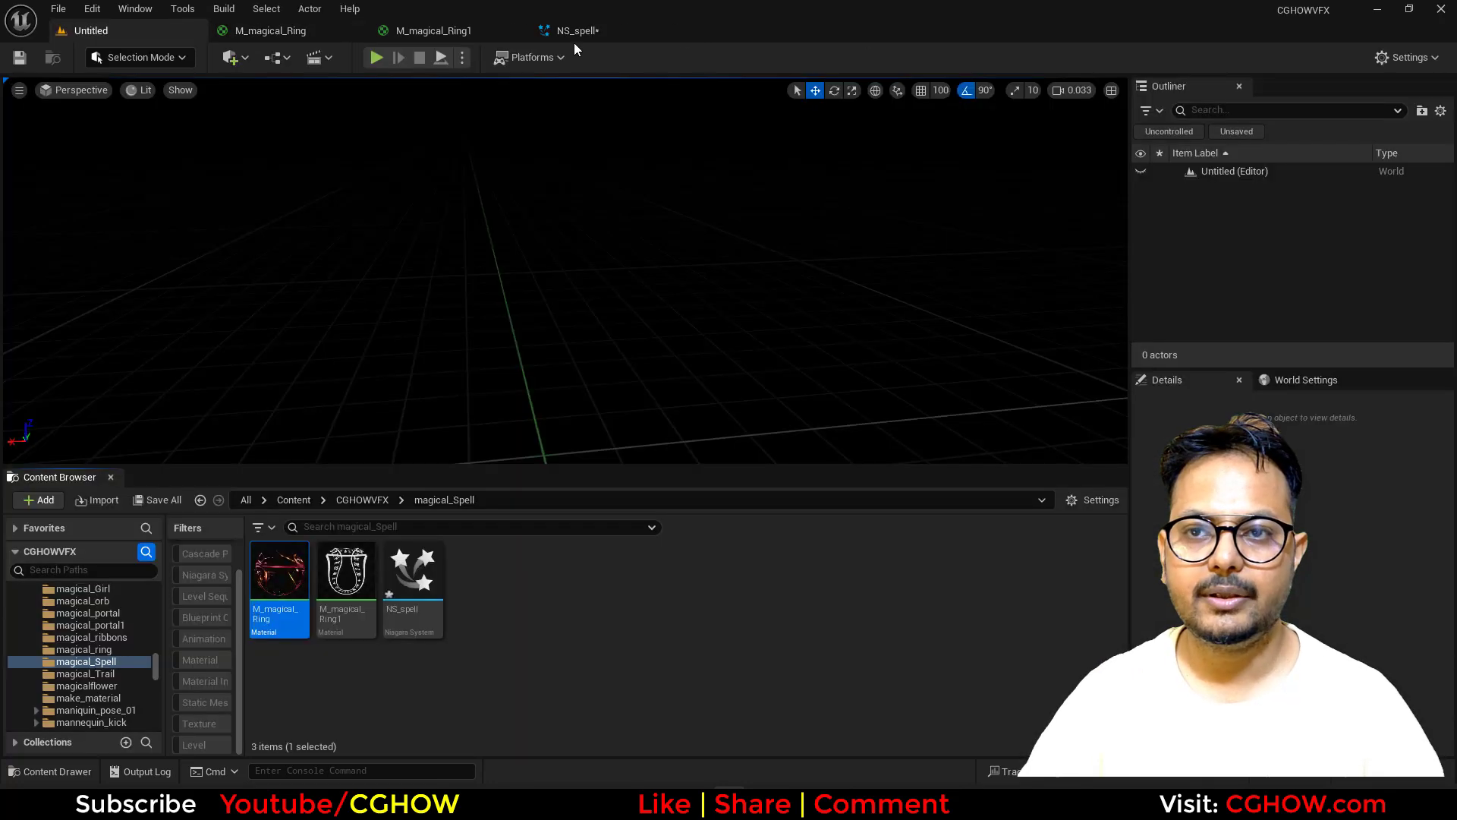
click(575, 33)
click(354, 468)
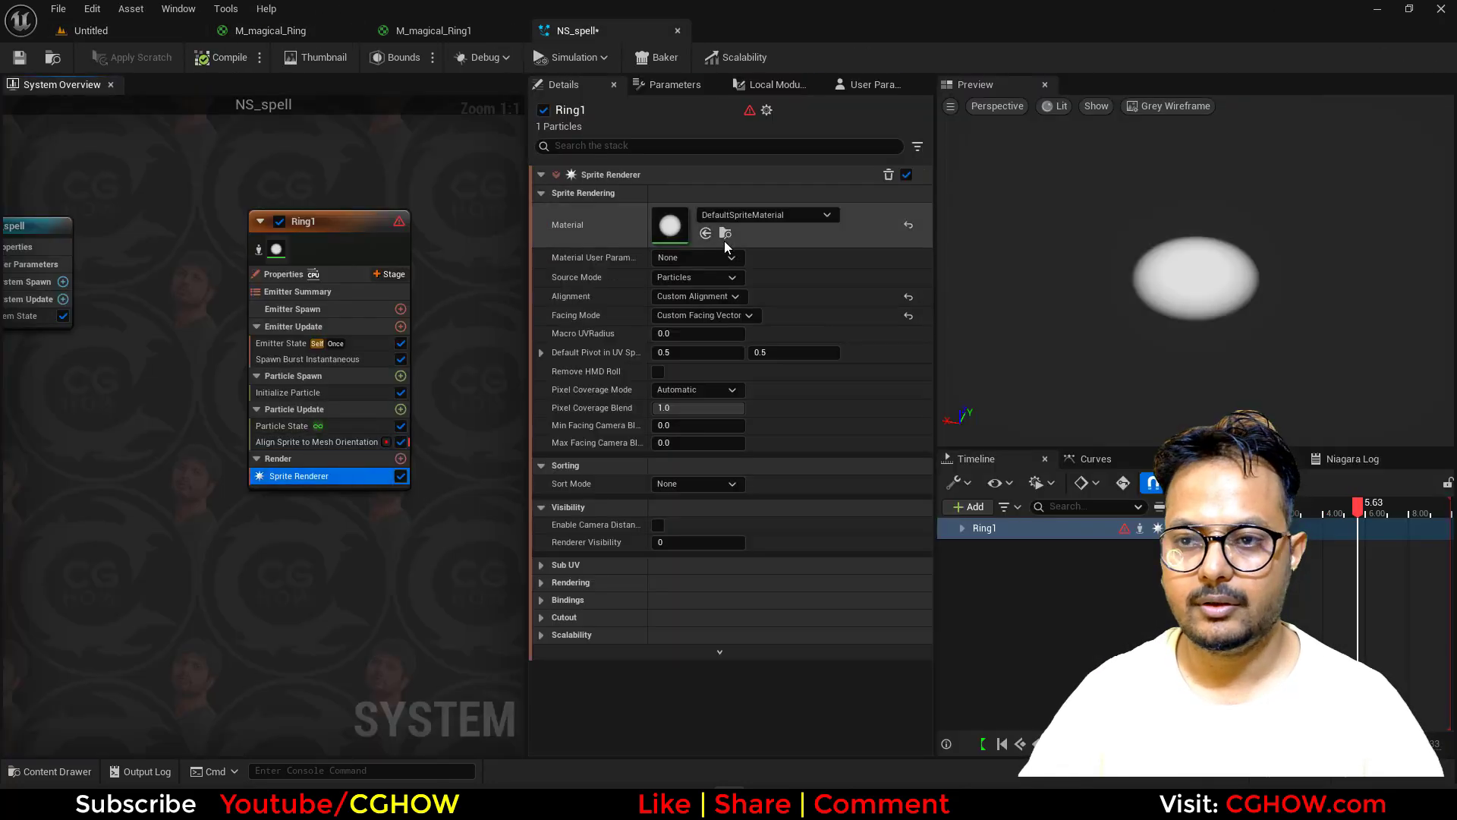
Step: Fix the unmet dependency of Ring1's Align Sprite to Mesh Orientation module by adding Solve Forces and Velocity
click(325, 446)
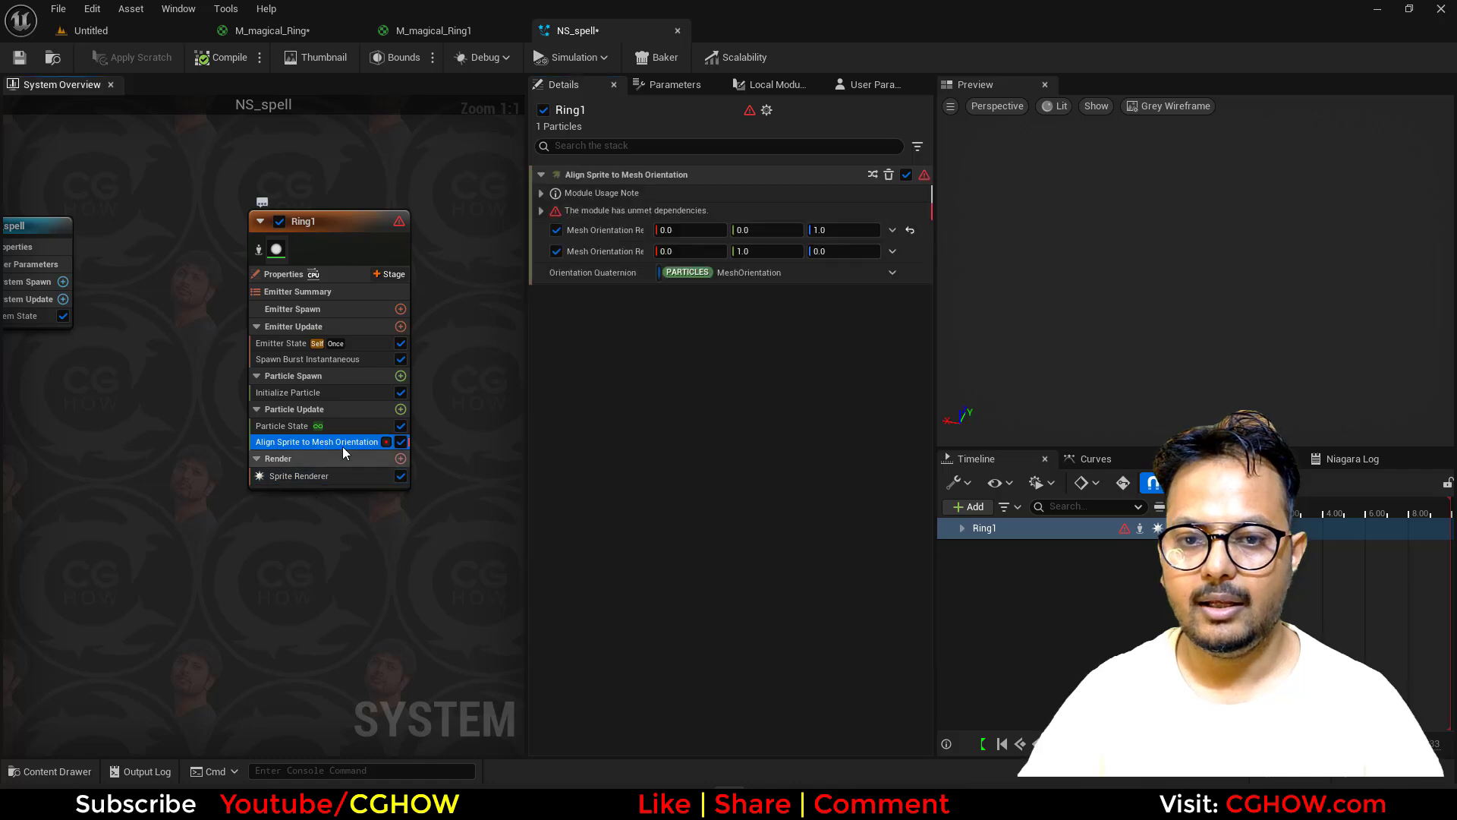
click(554, 214)
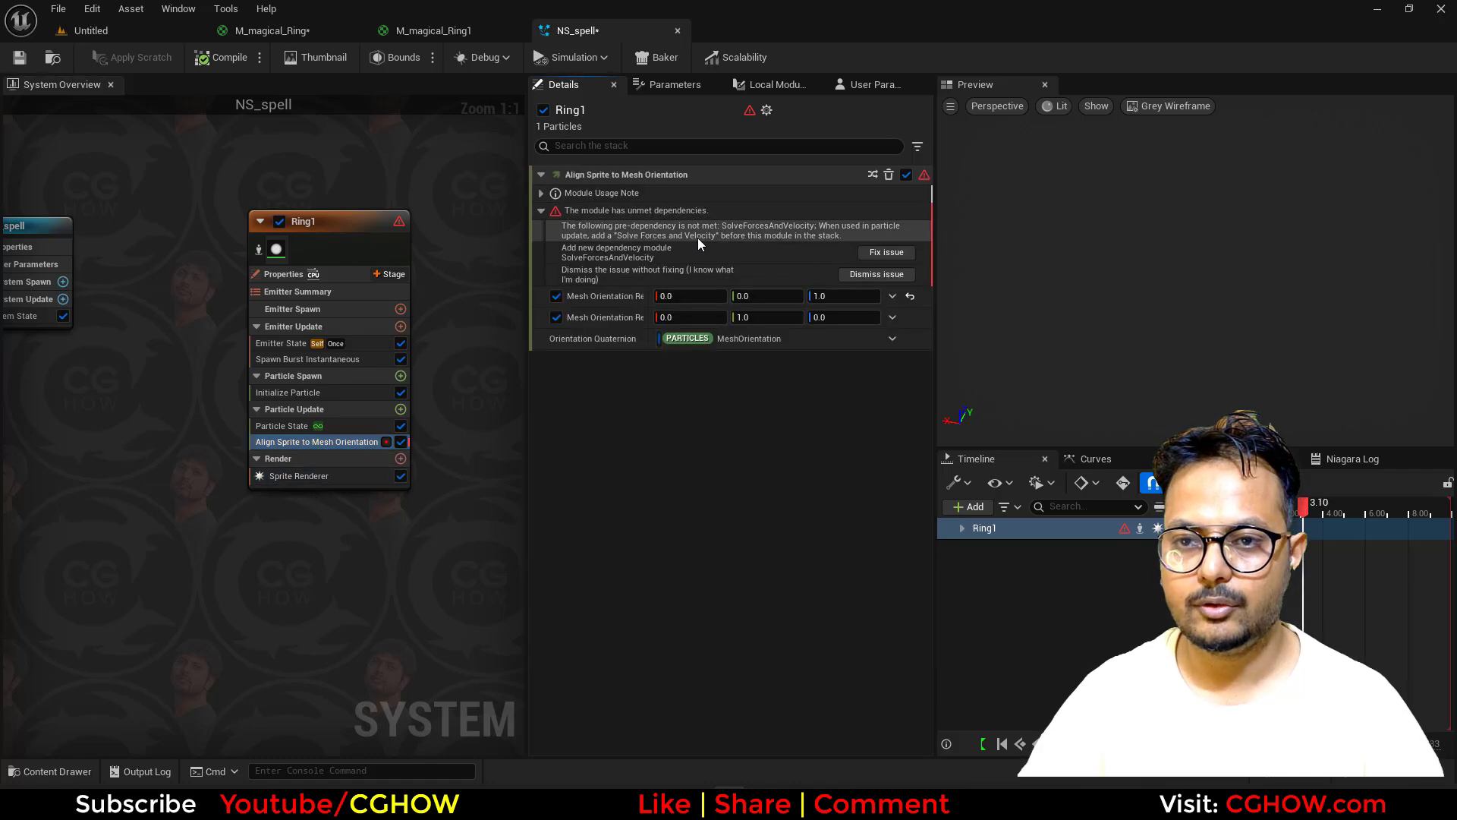
click(880, 251)
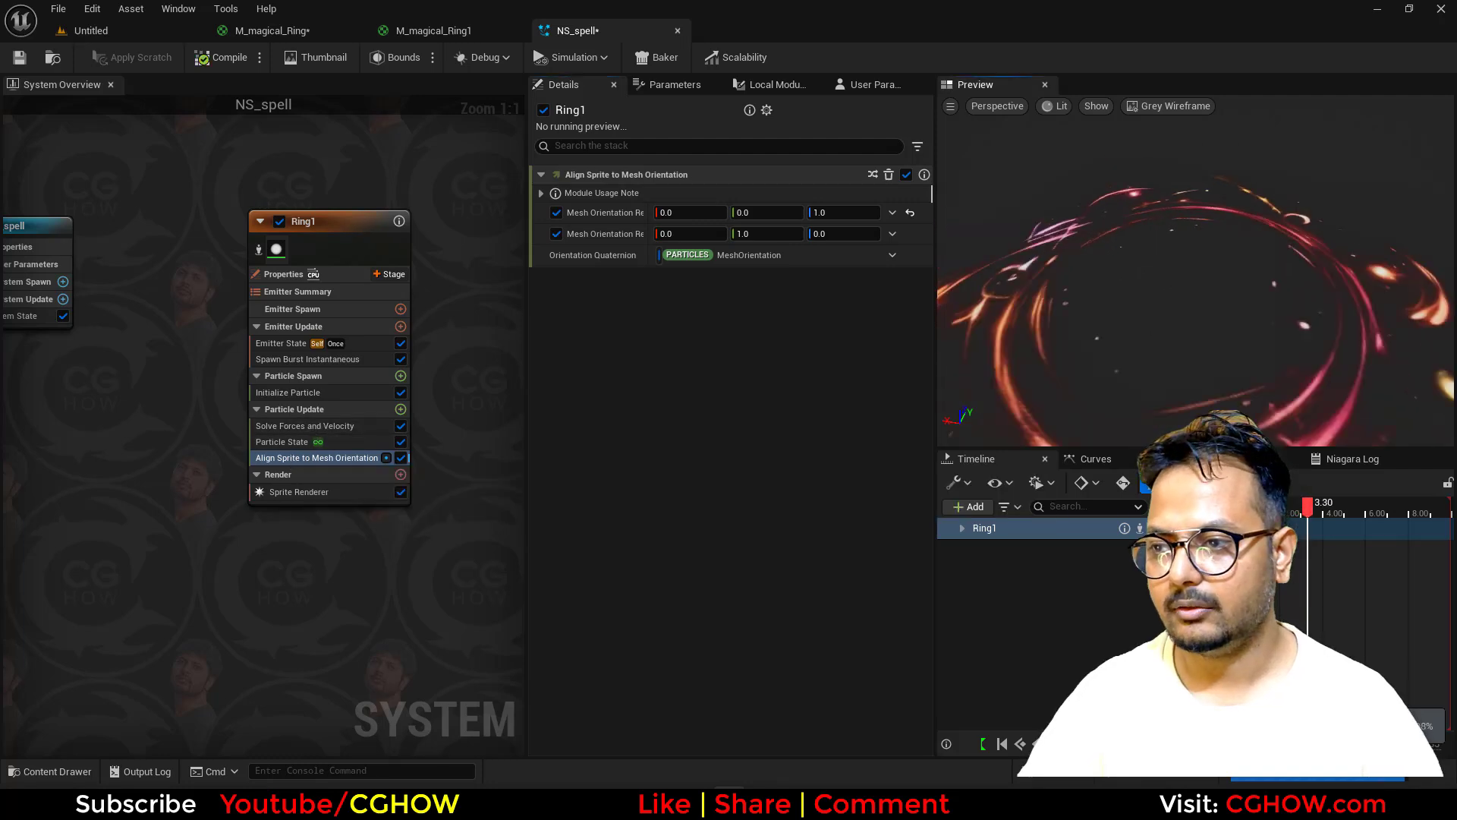
Step: Set Ring1's Initialize Particle color mode to Direct Set and pick a fully saturated blue with a hue of about 231
click(332, 393)
click(694, 276)
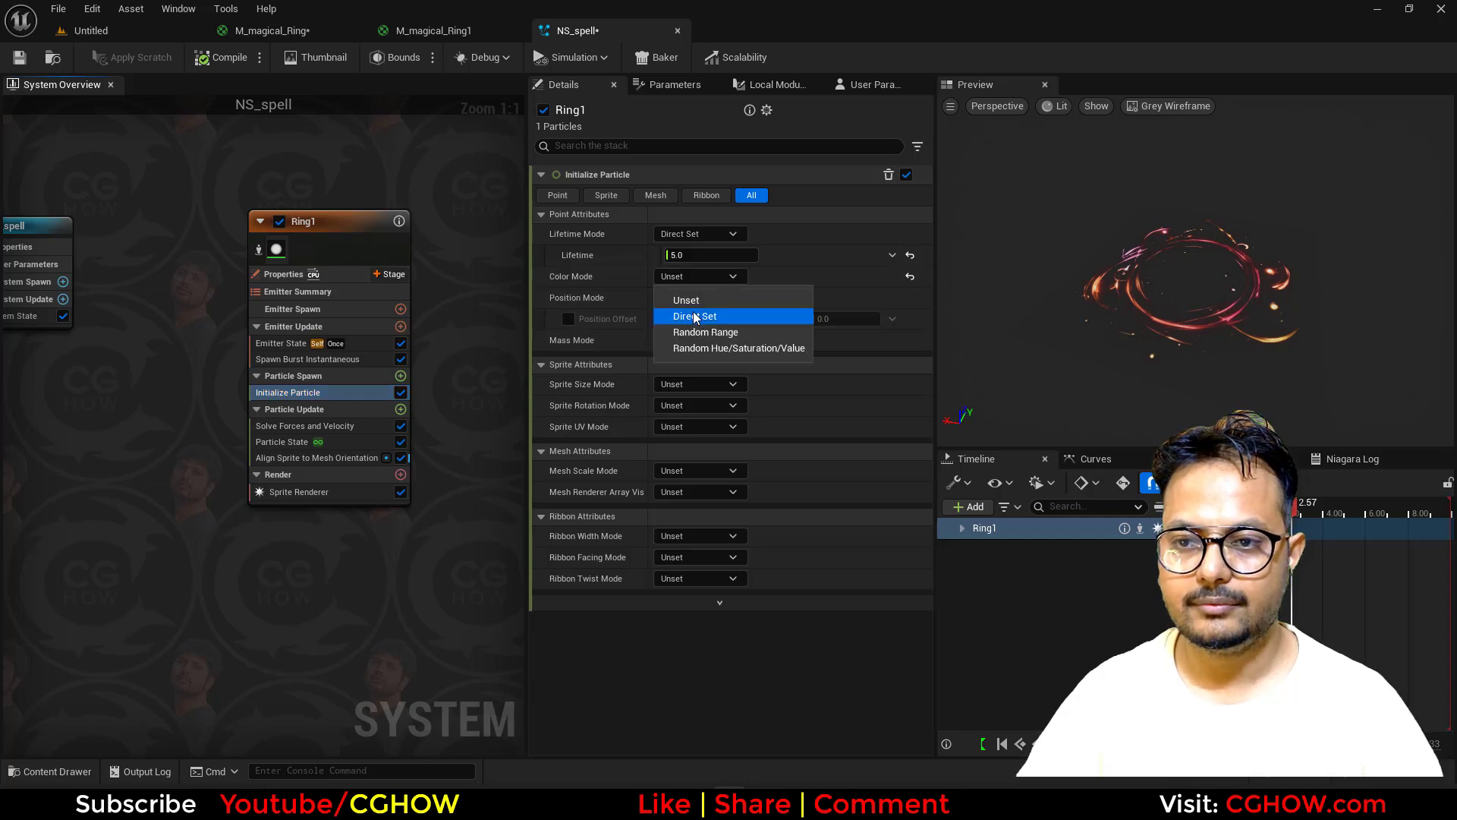
click(695, 317)
click(763, 298)
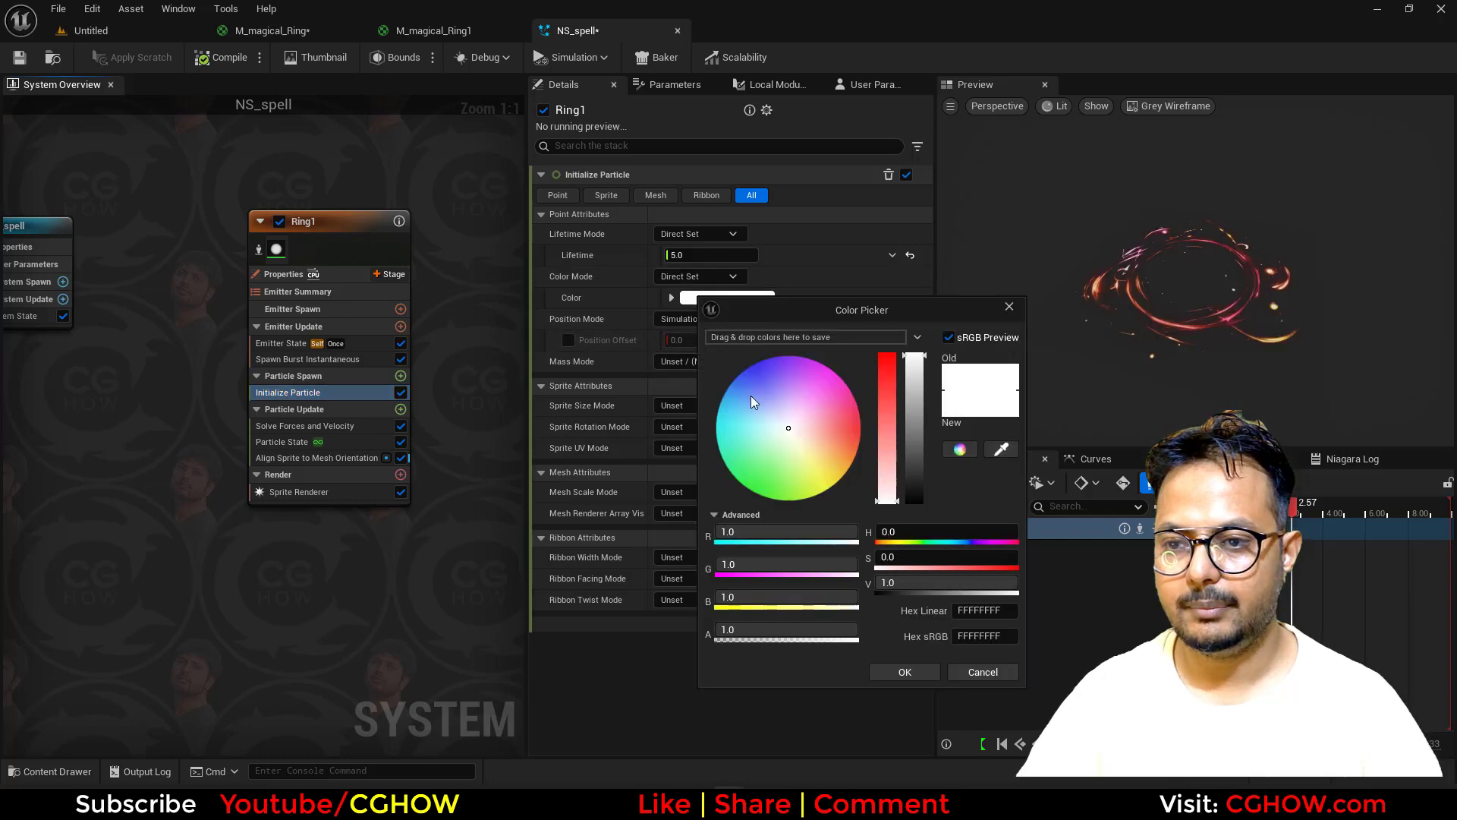
drag(746, 399, 726, 363)
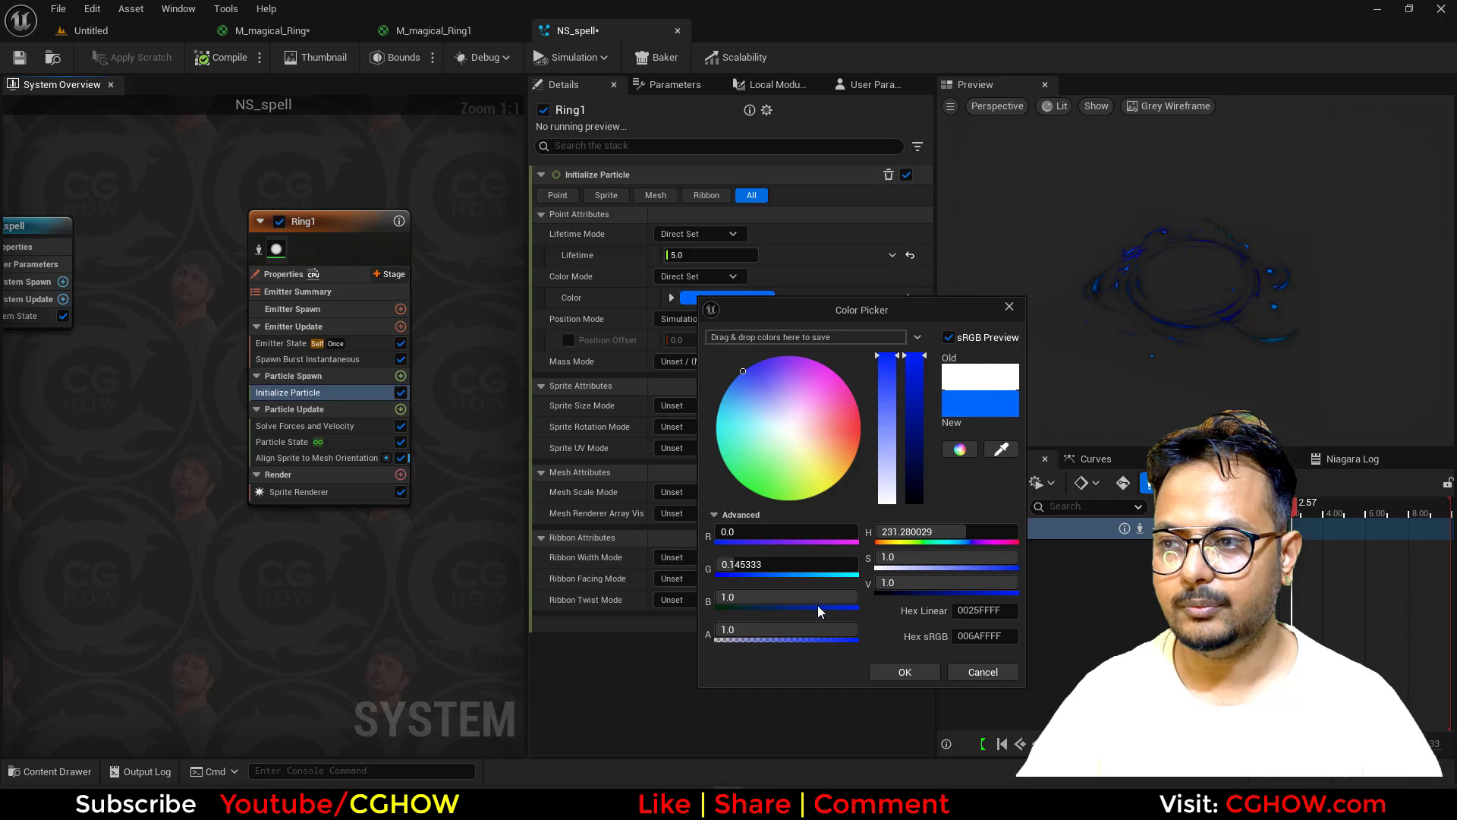
Step: Raise the blue particle color's V value to 50 for a strong glow and apply the color
click(903, 578)
text(5)
key(Return)
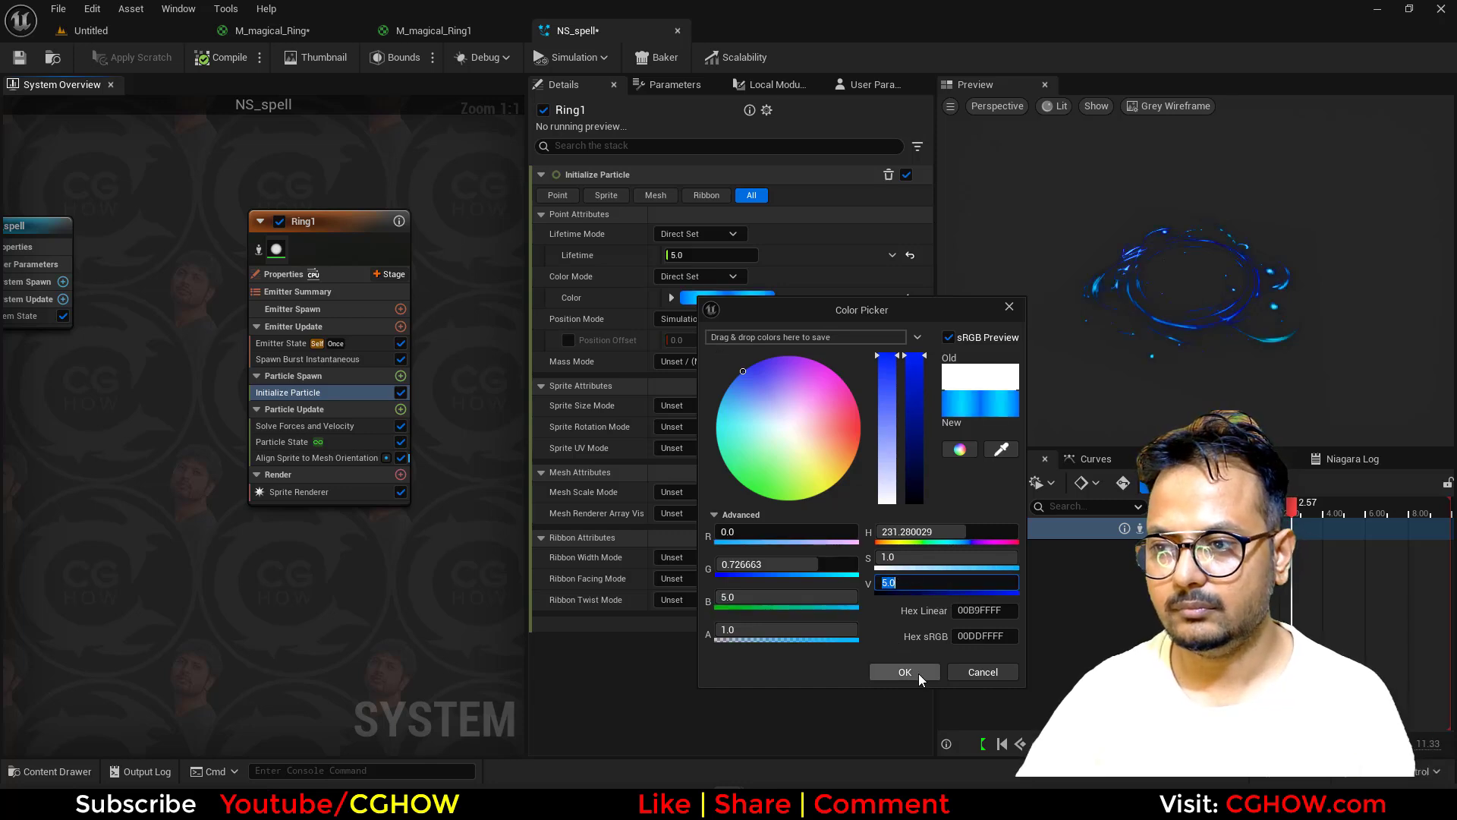
text(10)
key(Return)
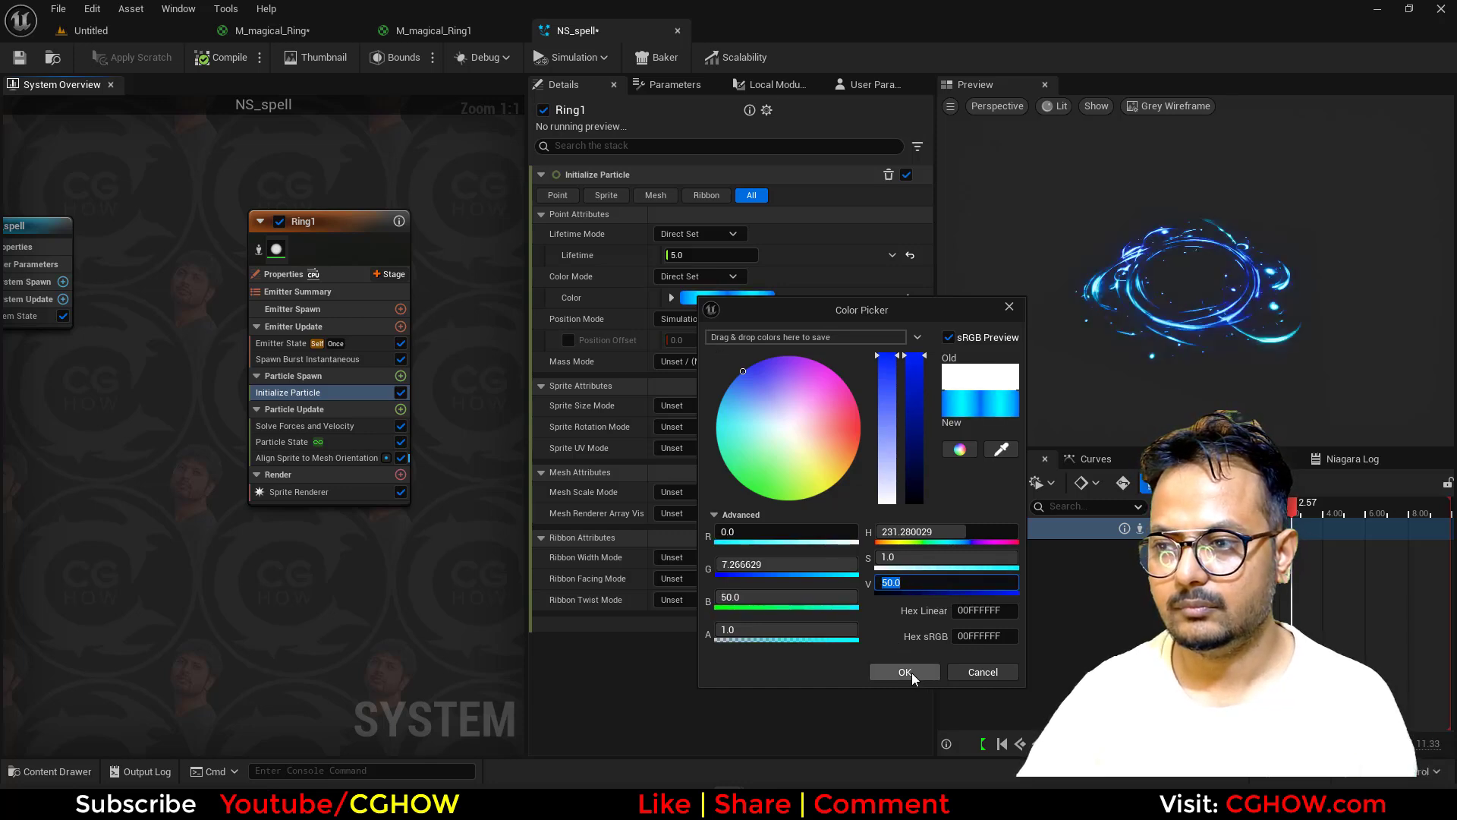
click(907, 672)
drag(1123, 304, 1125, 274)
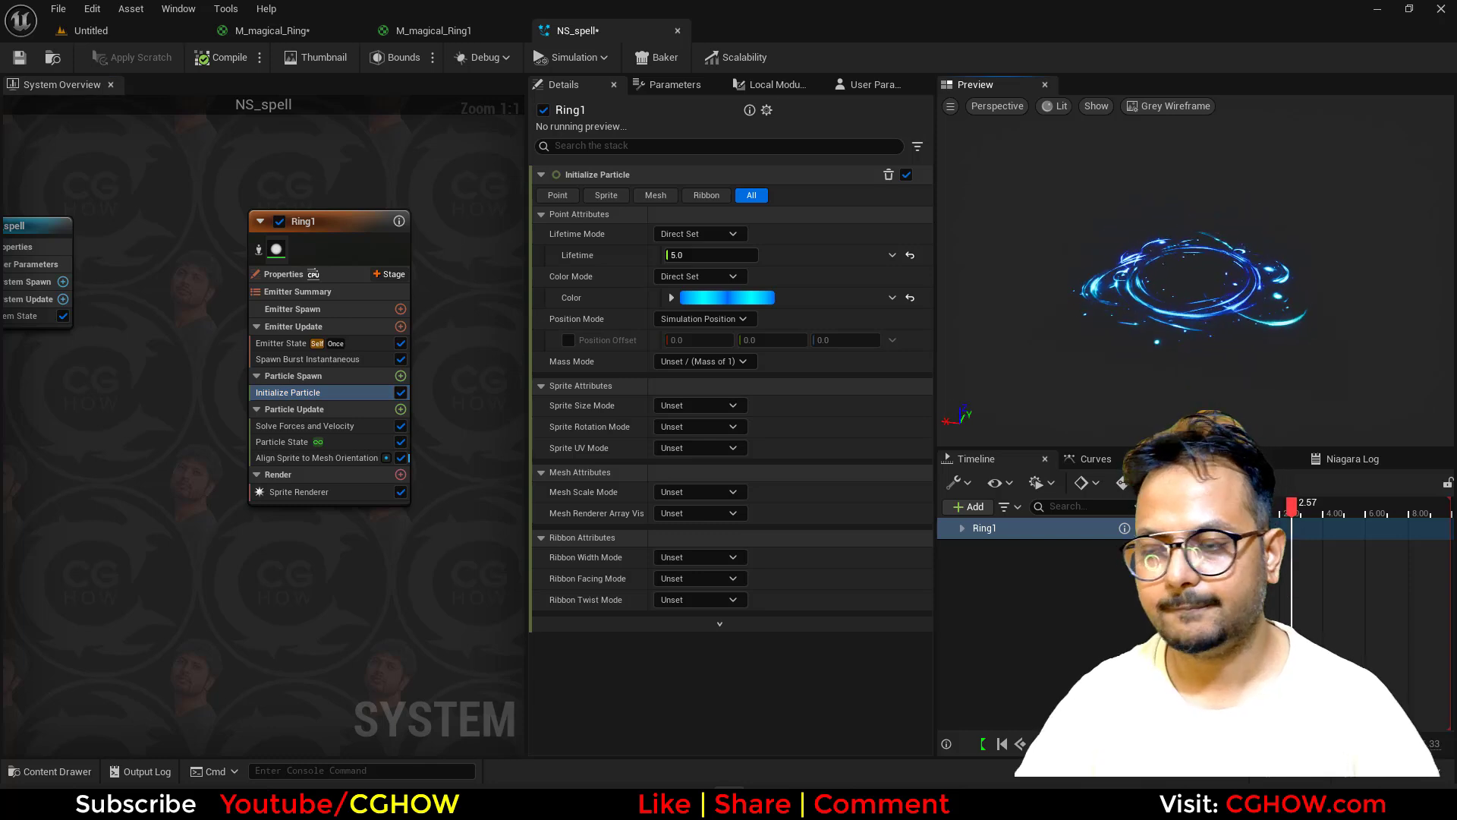
Step: Duplicate the Ring1 emitter and assign the M_magical_Ring1 material to the copy's Sprite Renderer
right_drag(363, 178, 145, 161)
click(136, 209)
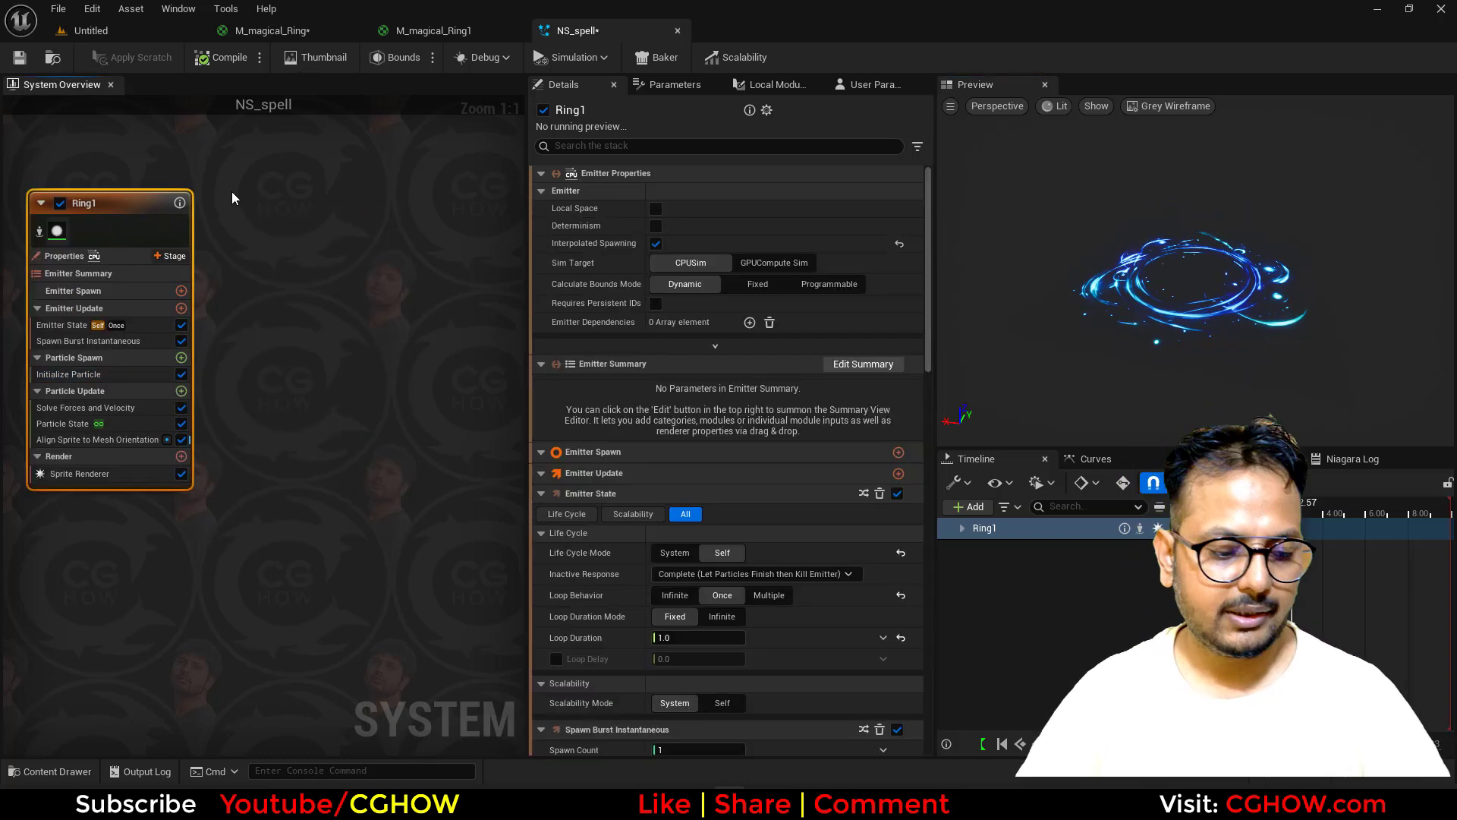
key(ctrl+d)
click(302, 458)
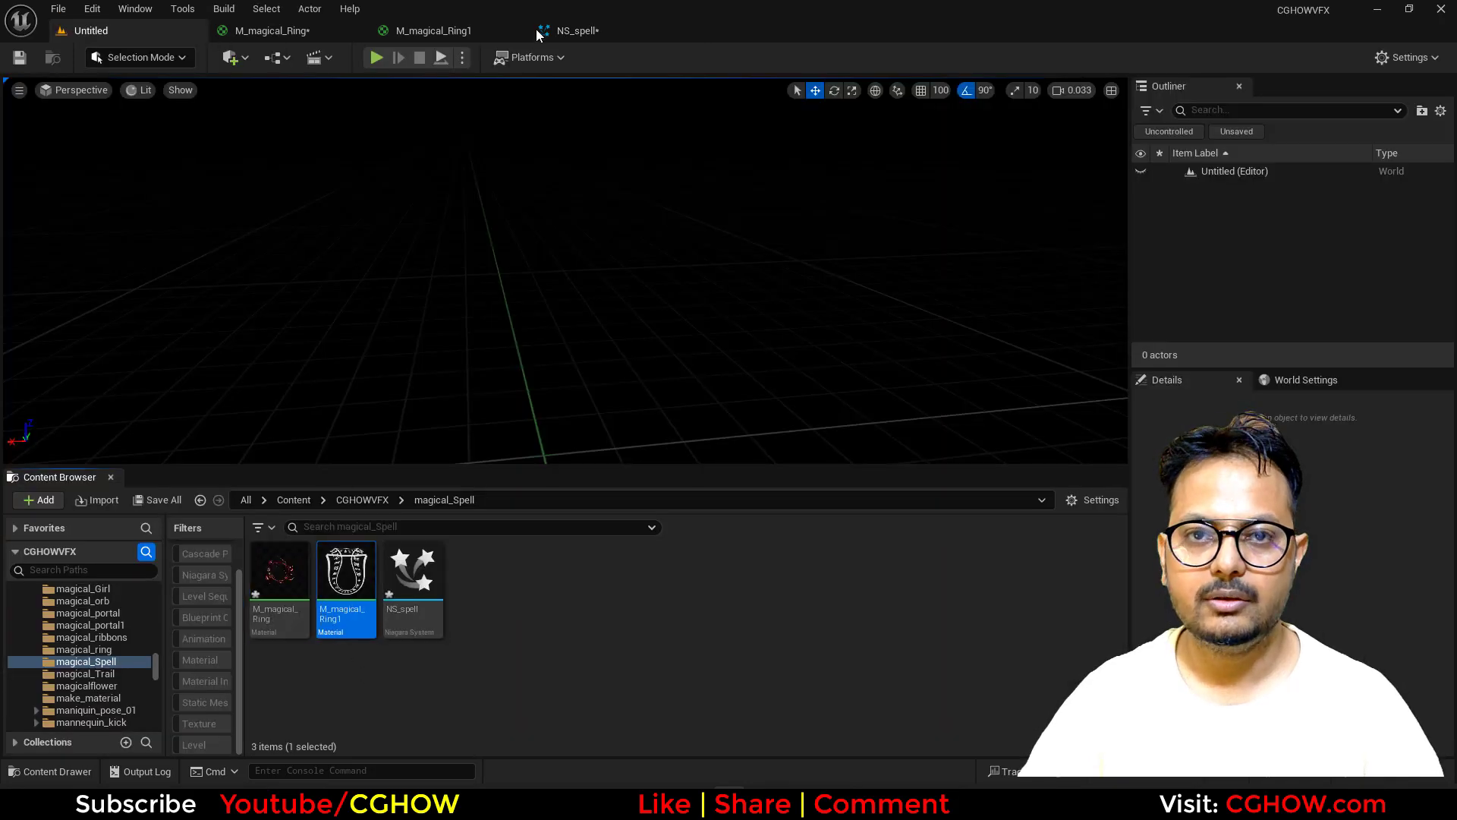
click(540, 32)
click(706, 233)
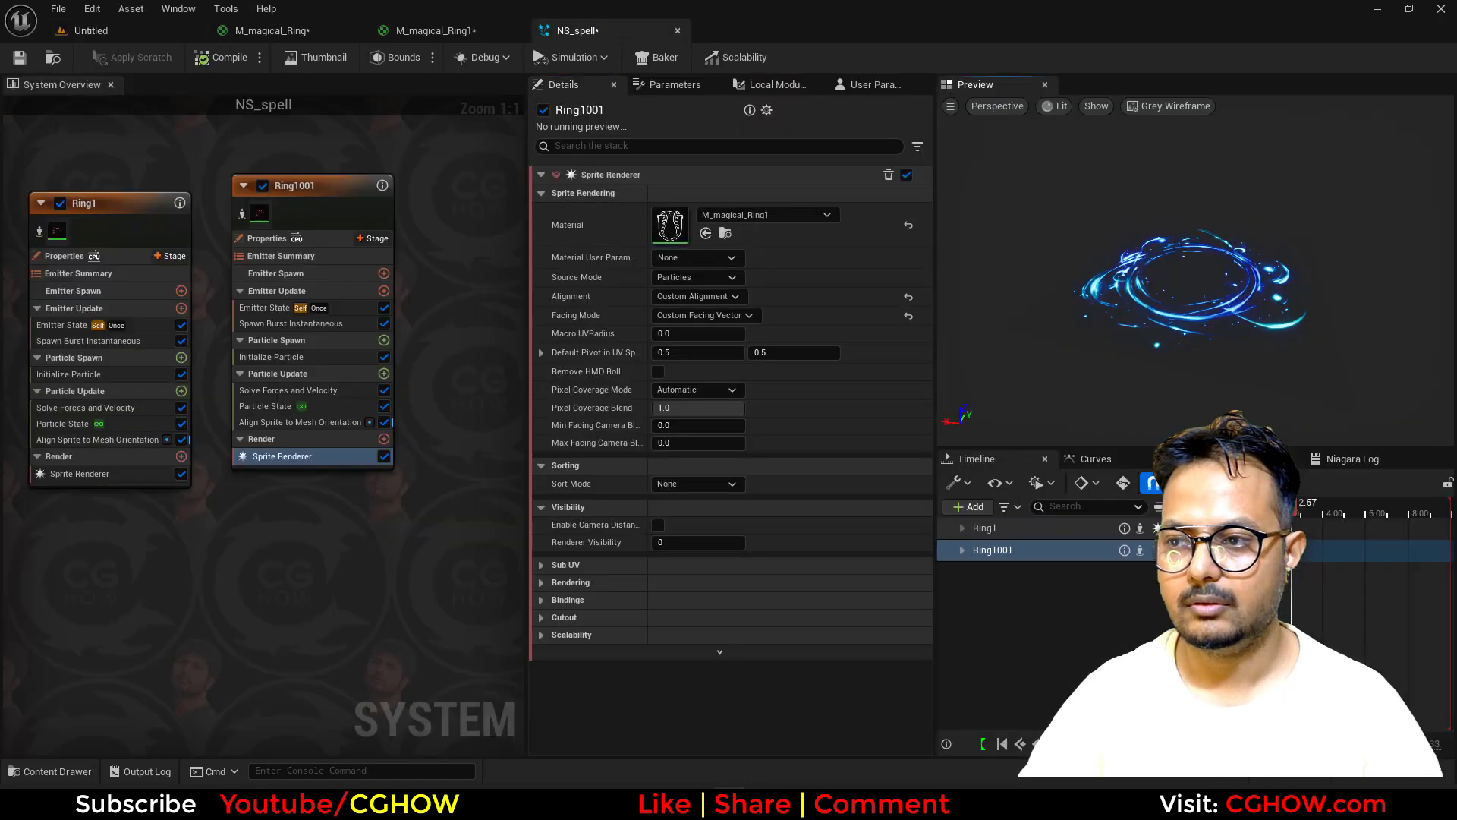
click(242, 214)
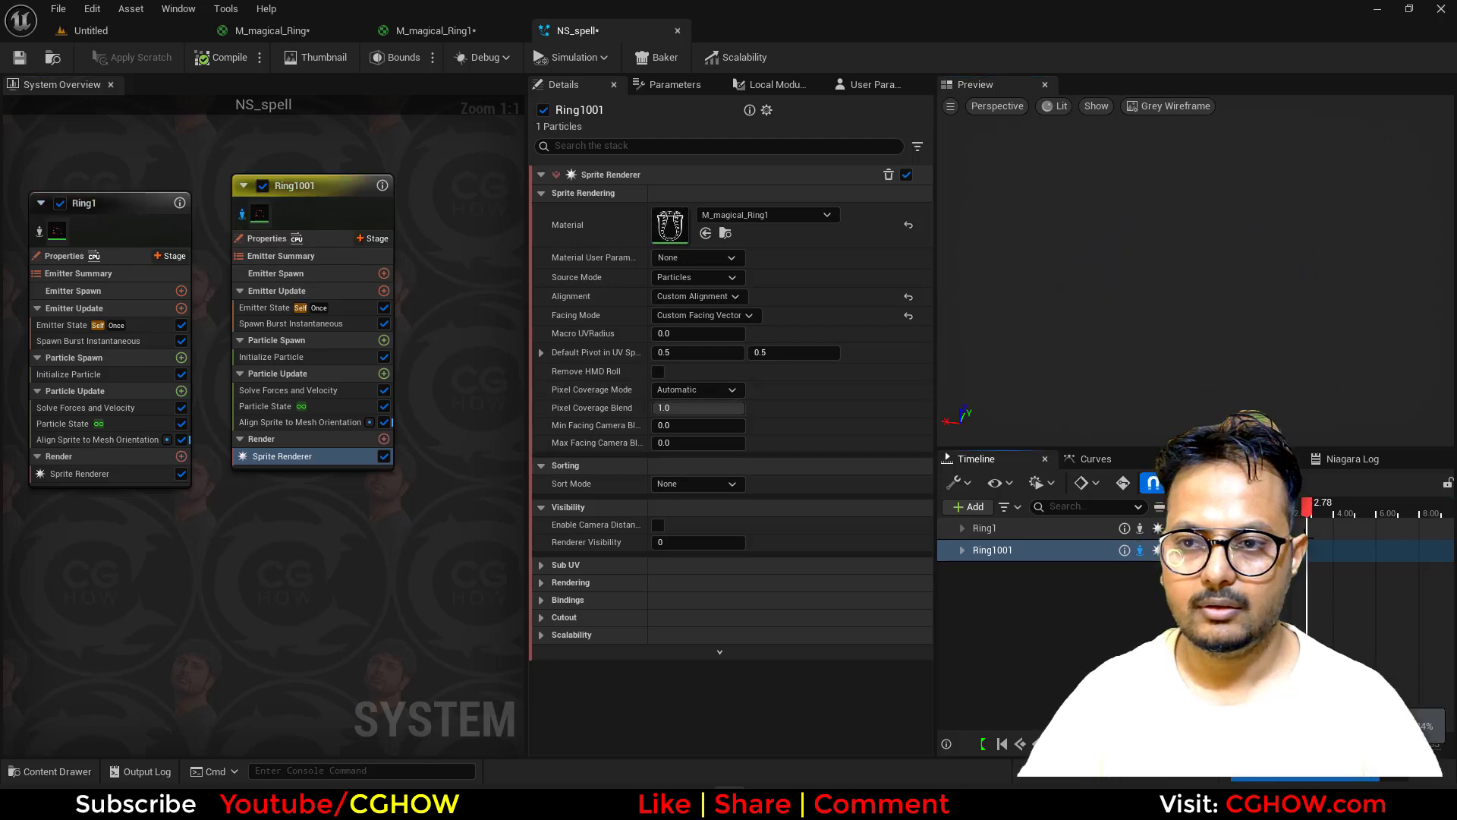
click(243, 215)
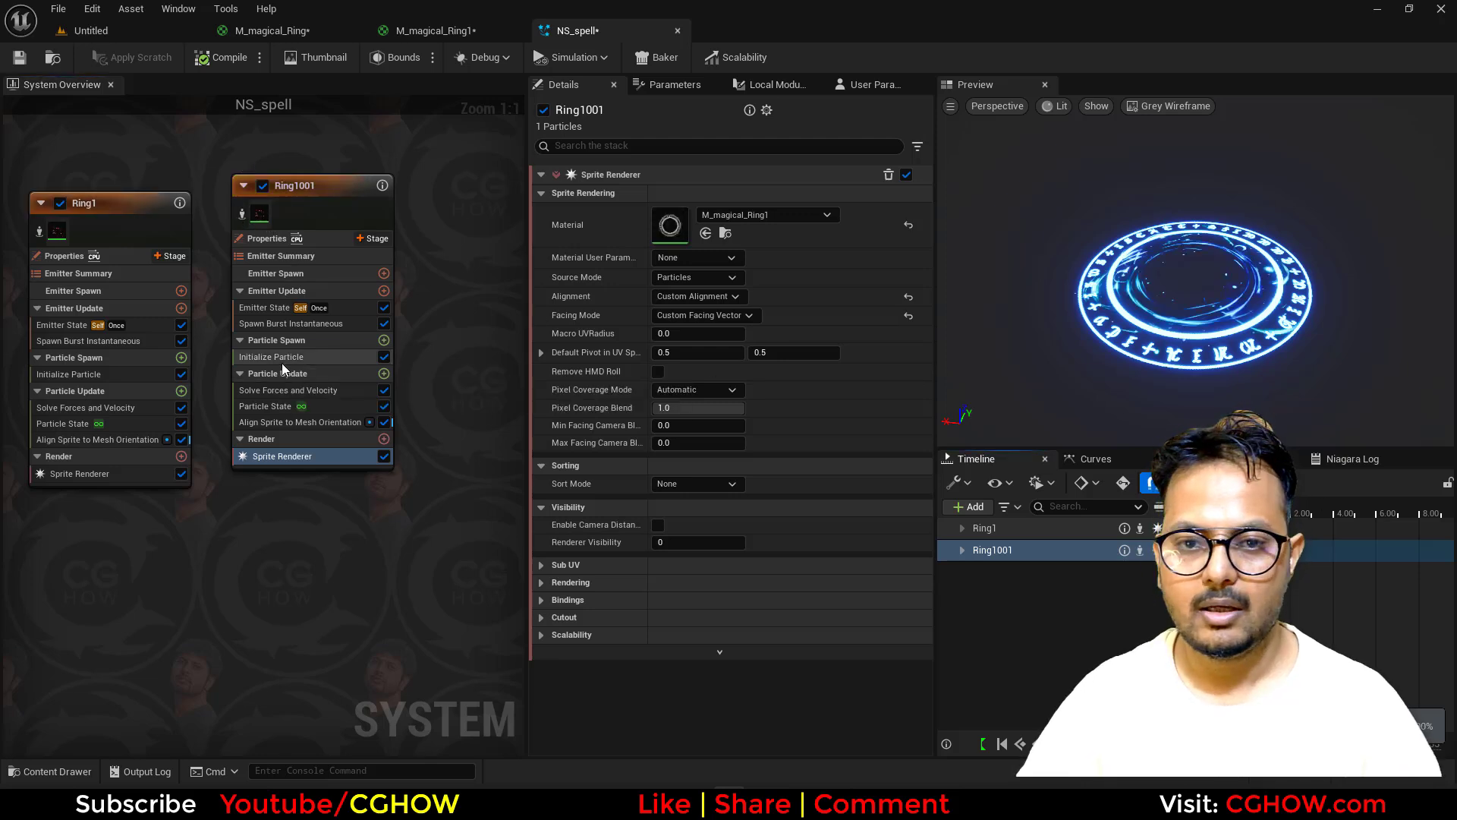
Step: Set Ring1001's Sprite Size Mode to Uniform with a uniform sprite size of about 38.9
click(280, 357)
click(698, 405)
click(712, 448)
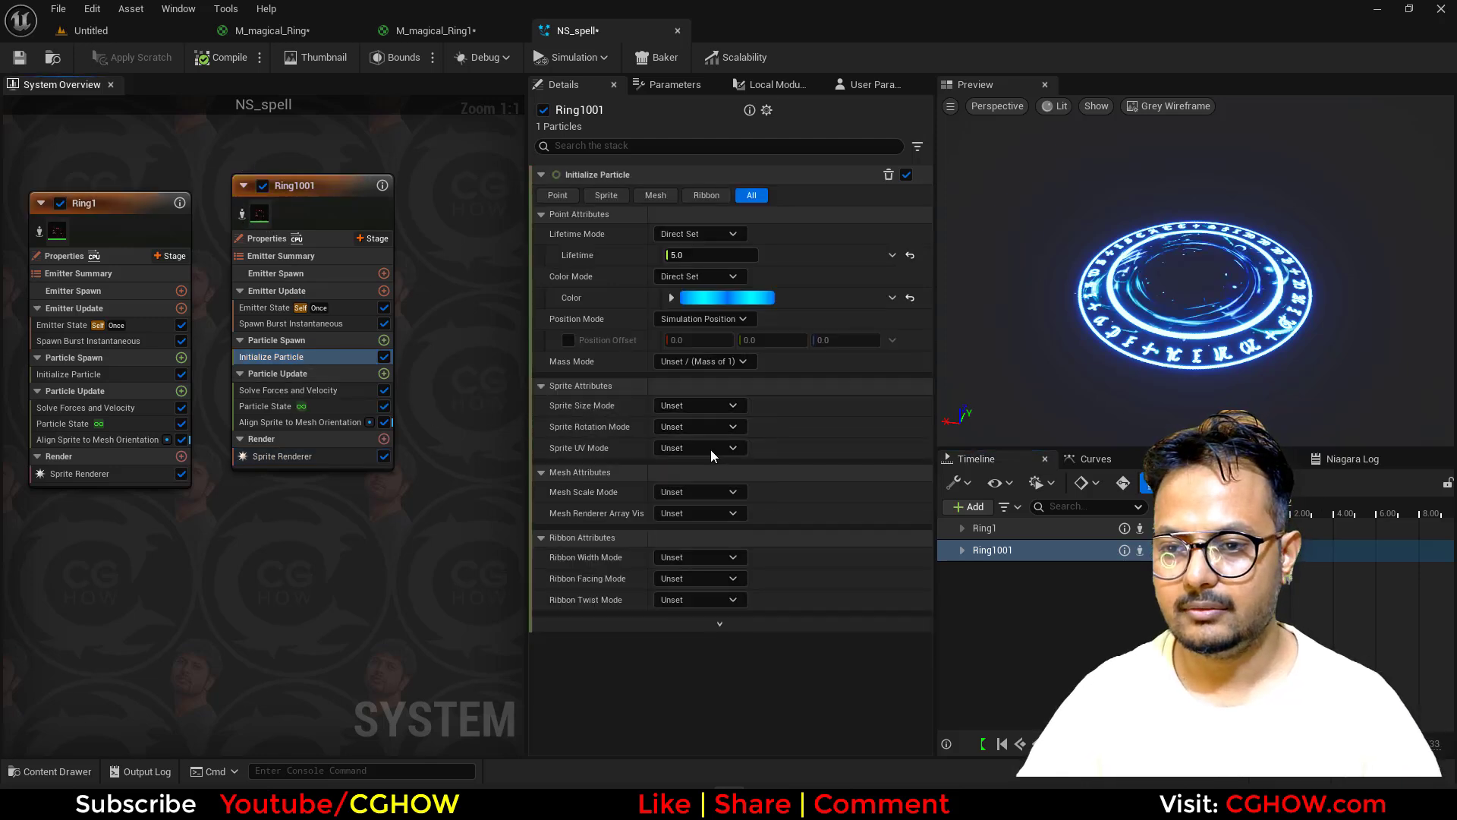
drag(711, 426, 780, 427)
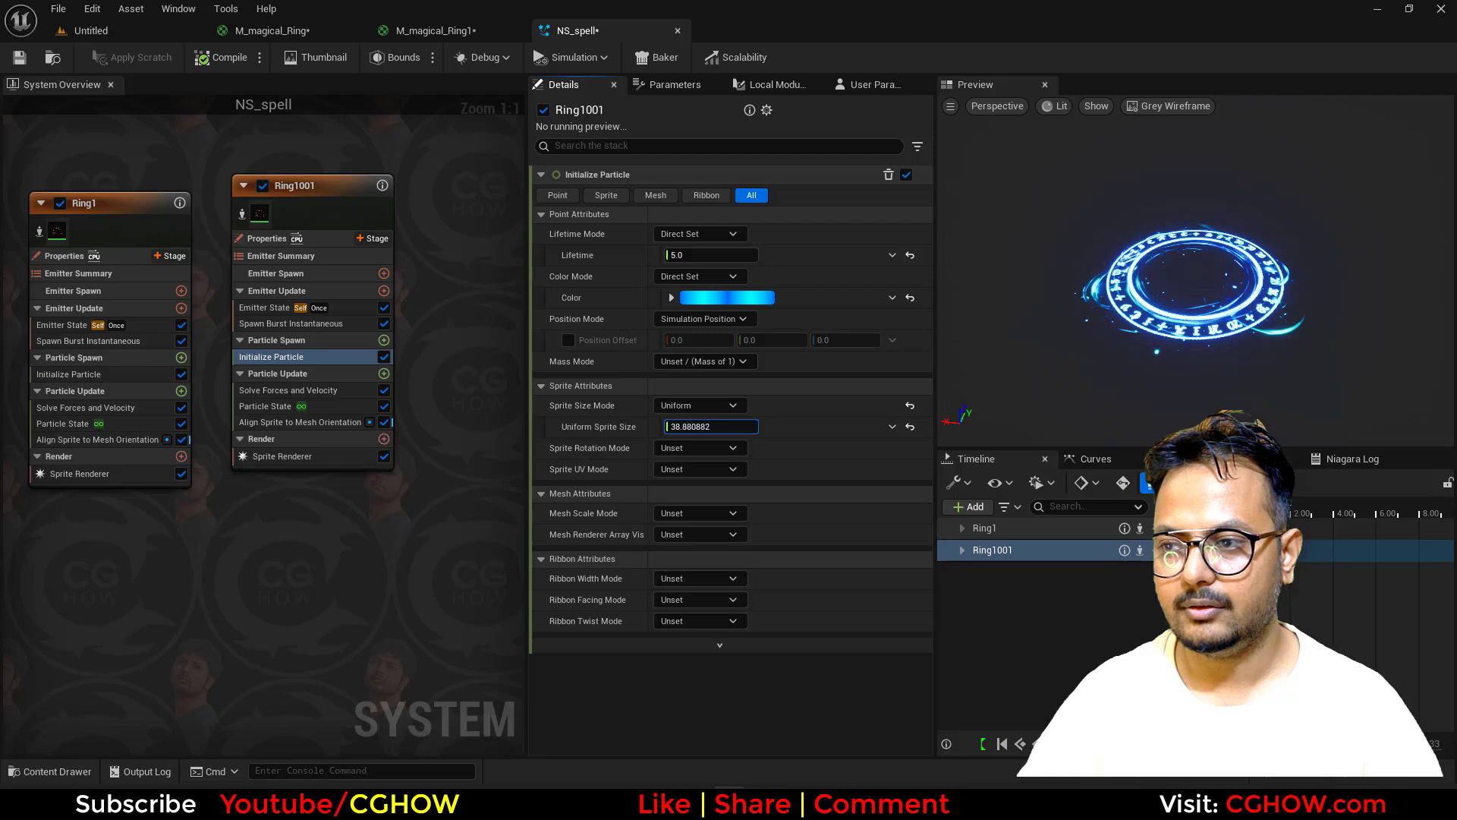
drag(1030, 415, 1047, 448)
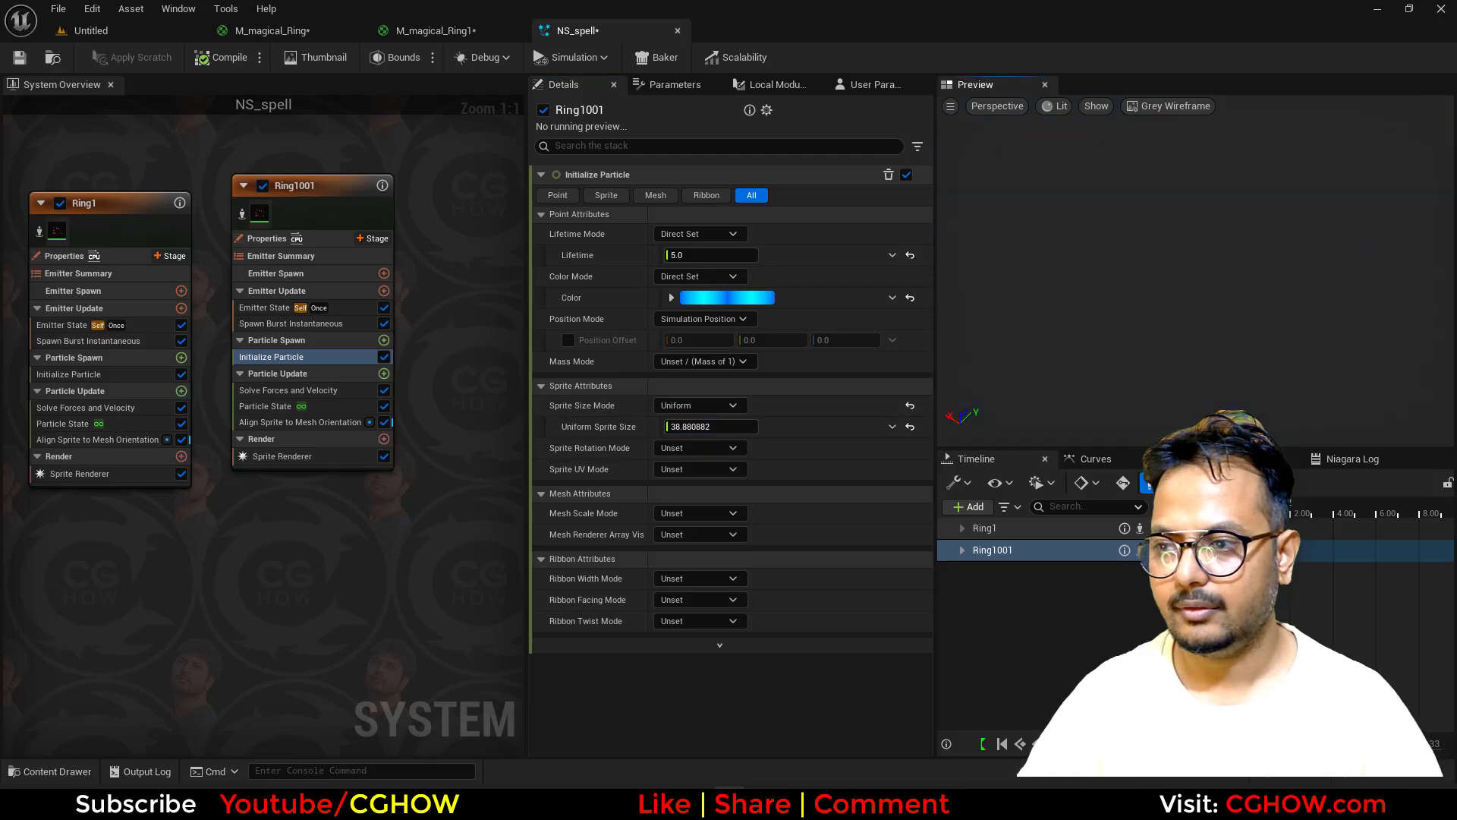
mouse_move(1031, 415)
right_down()
mouse_move(1031, 455)
mouse_move(1030, 414)
right_up()
drag(1030, 414, 1138, 357)
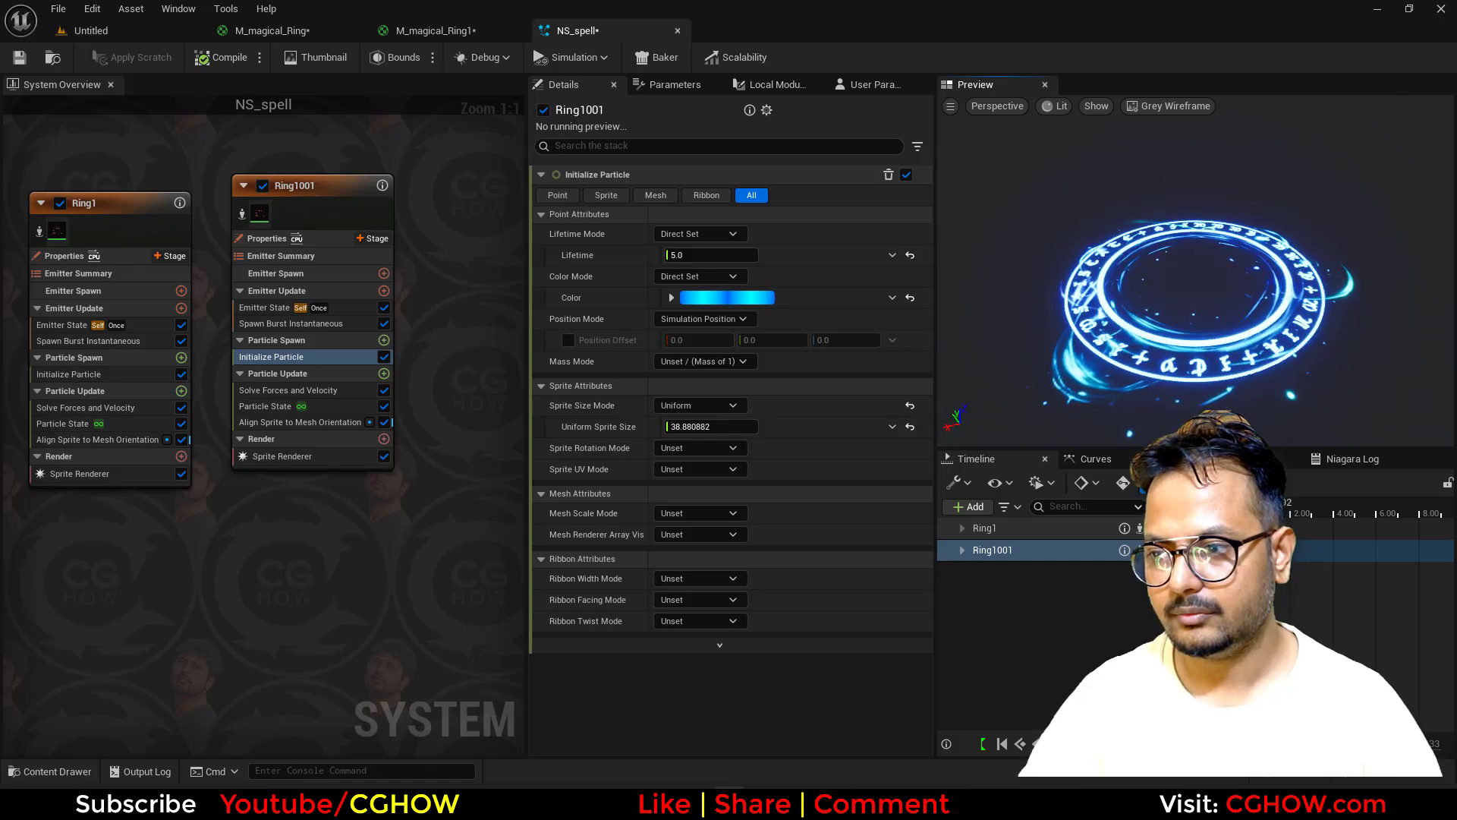
Step: Add a Sprite Rotation Rate module to Ring1001's Particle Update with a rotation rate of about 10.8
click(384, 373)
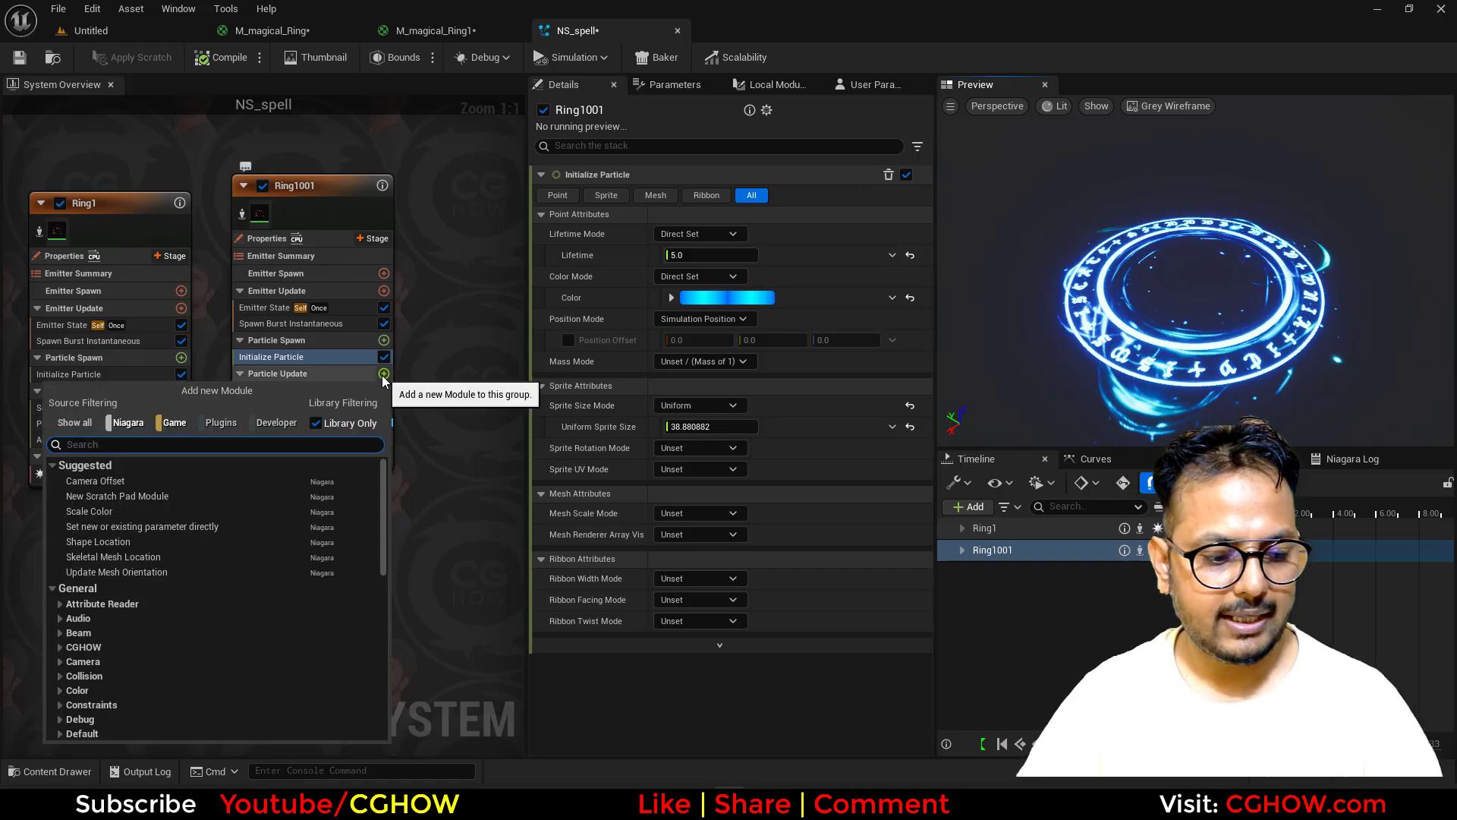
text(rate)
click(114, 574)
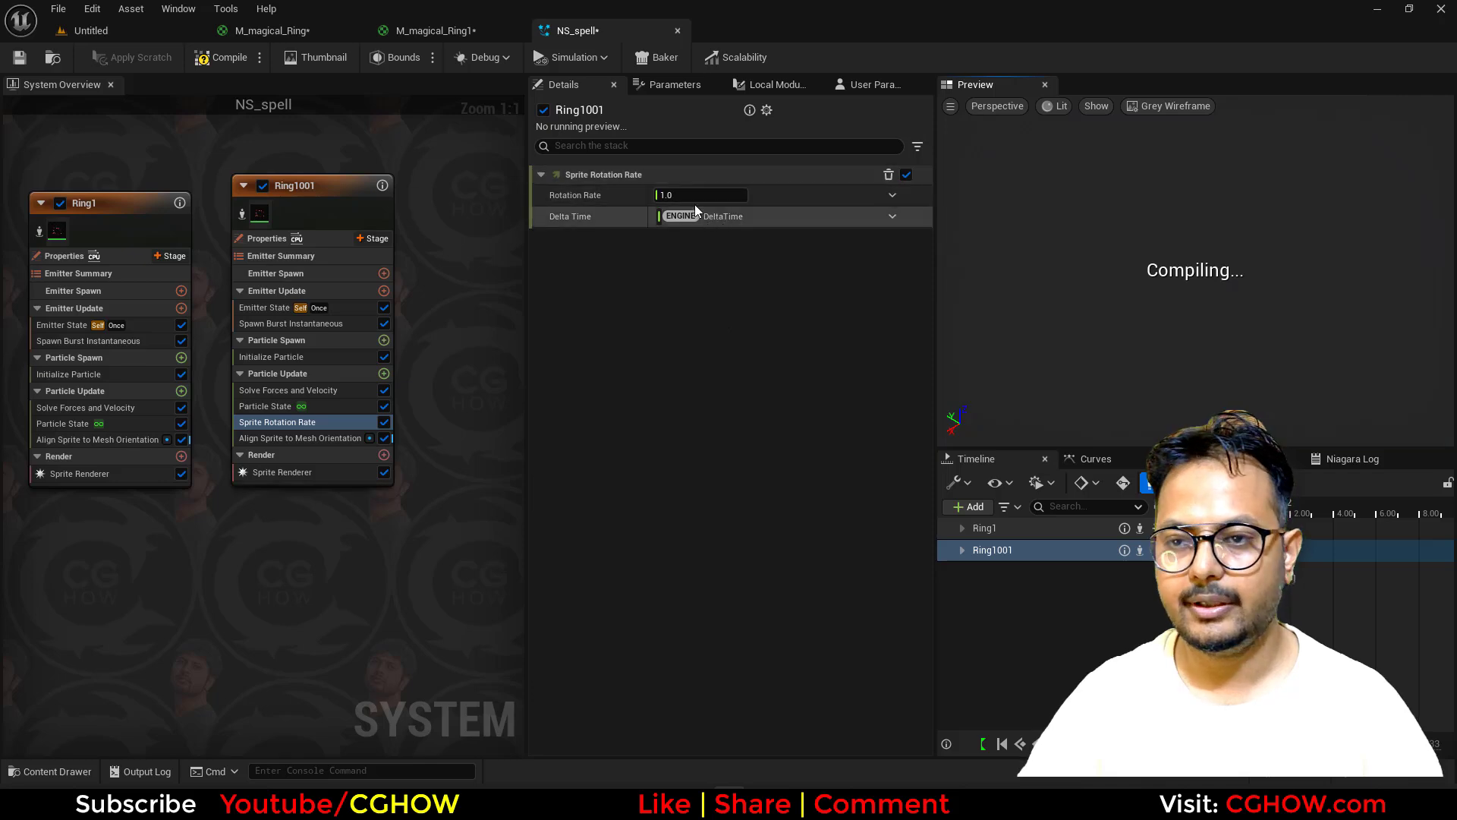
drag(706, 198, 660, 196)
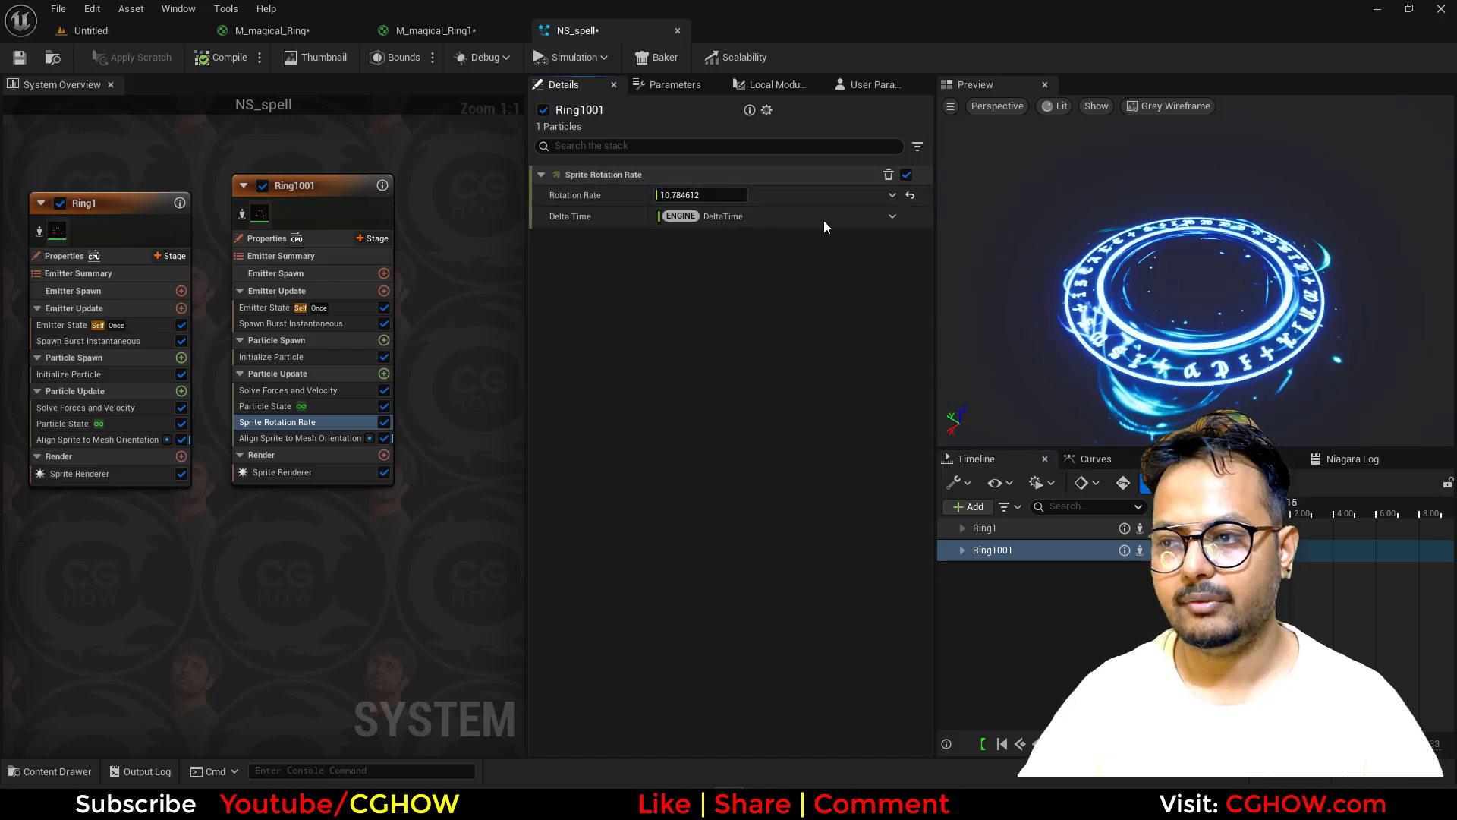
drag(1131, 281, 1158, 315)
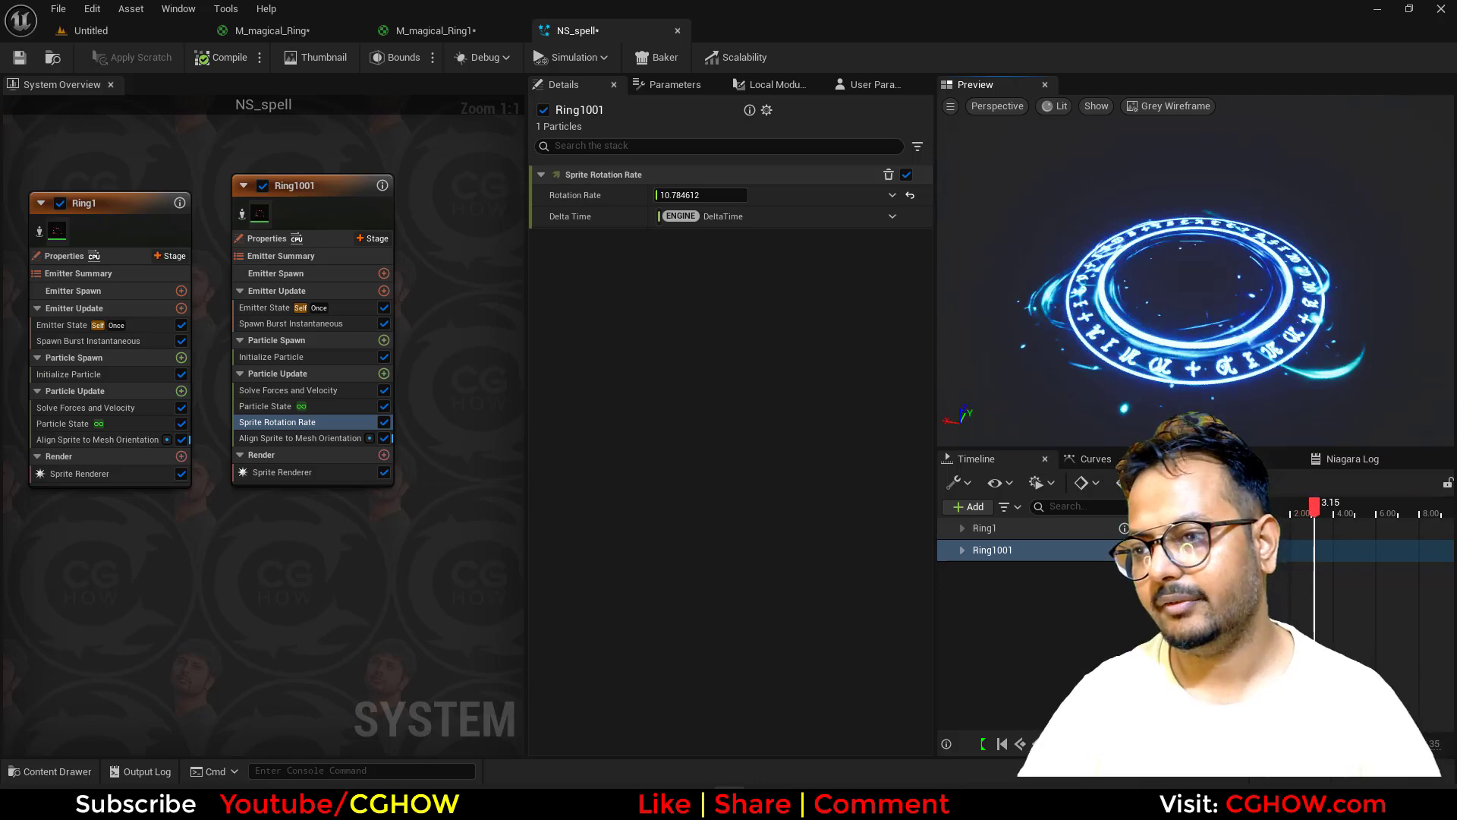
Step: Paste another copy of the Ring1 emitter and arrange it between the NS_spell node and Ring1
scroll(229, 235, down, 1)
right_drag(229, 235, 302, 192)
click(398, 220)
click(280, 206)
key(ctrl+v)
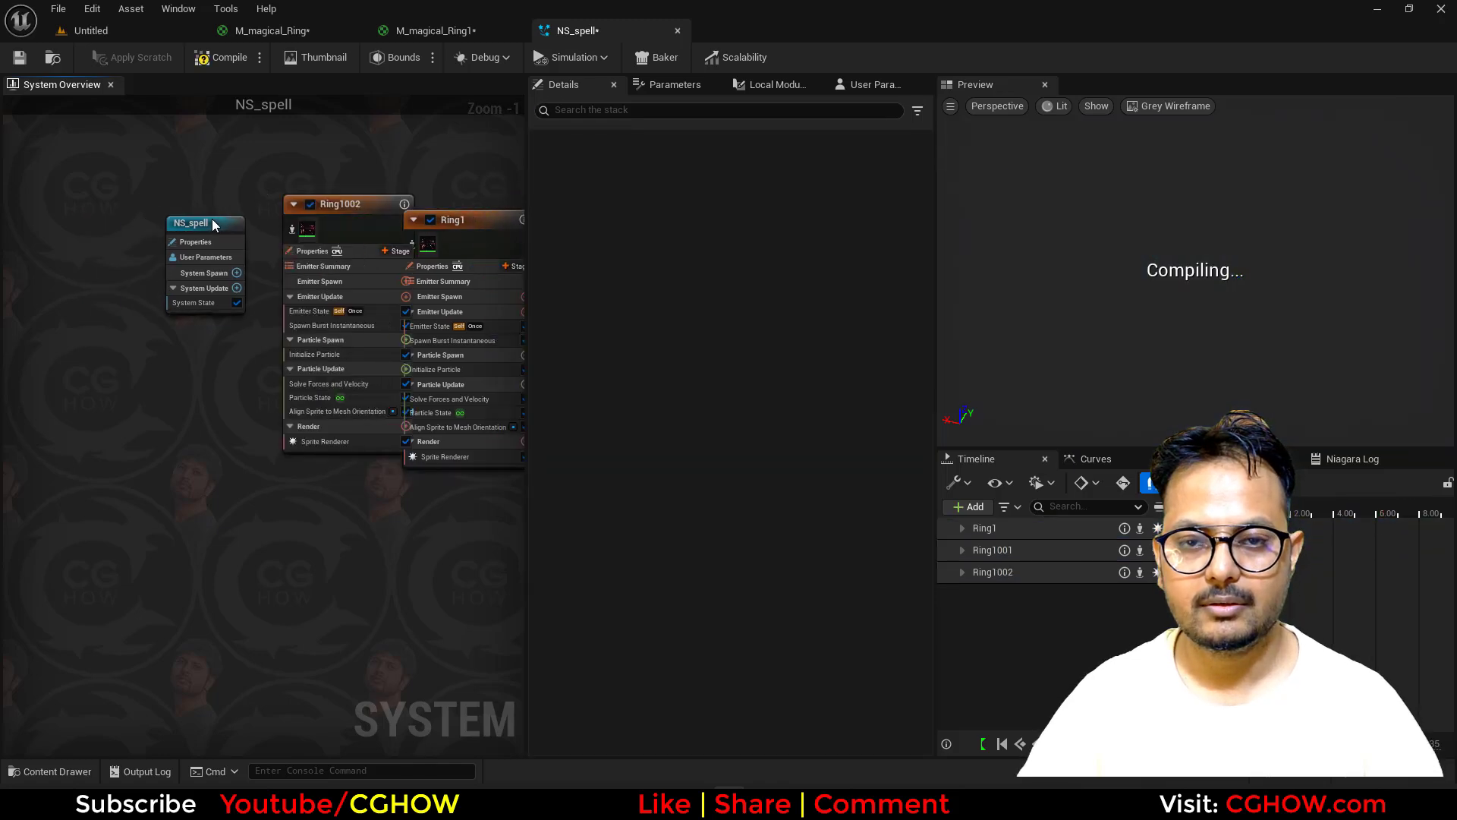
drag(206, 220, 122, 209)
drag(281, 207, 216, 206)
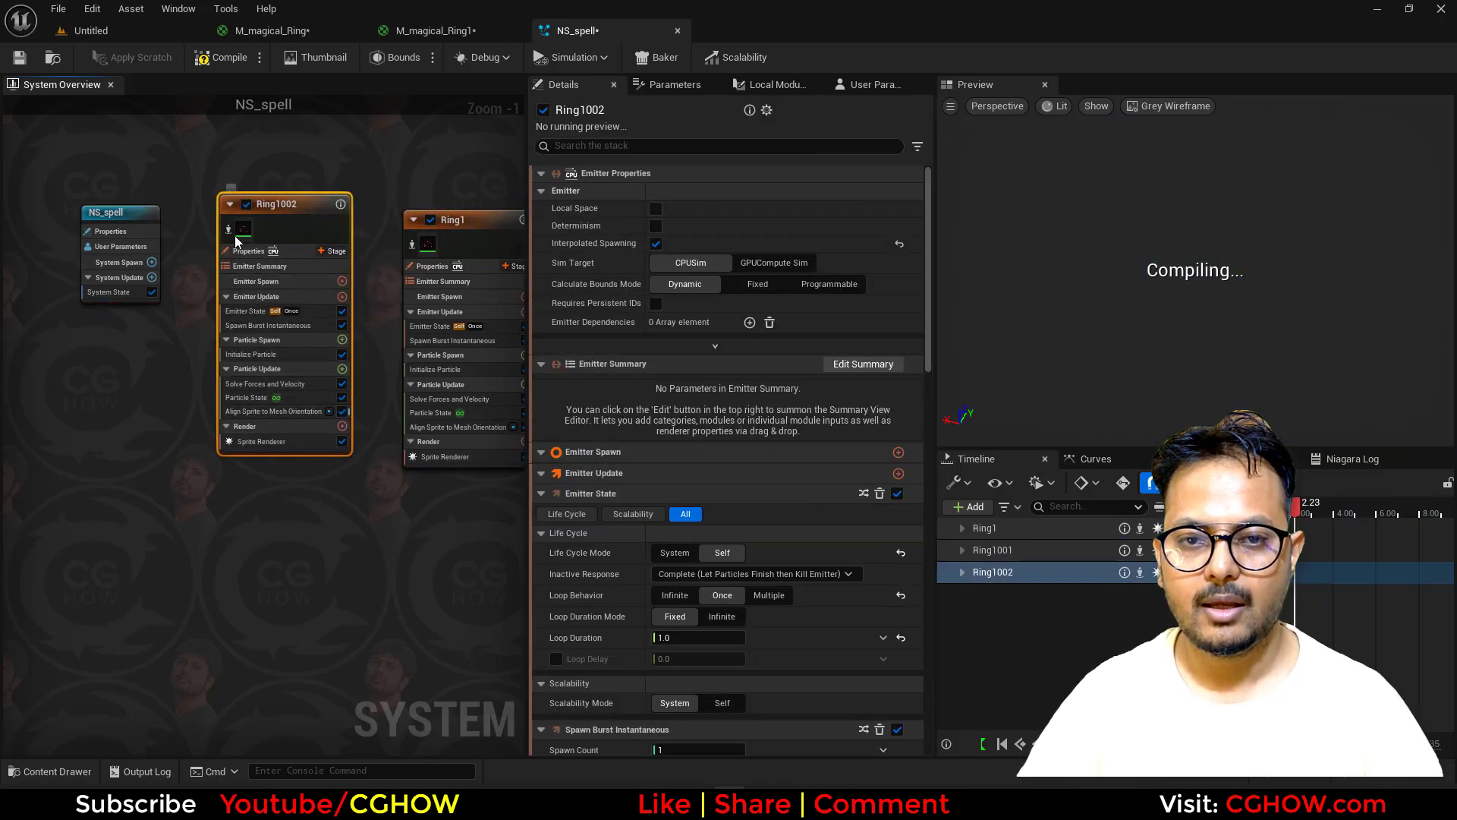
Step: Assign the m_radial_Trans1 material to the new Ring1002 emitter's Sprite Renderer
click(307, 438)
click(772, 215)
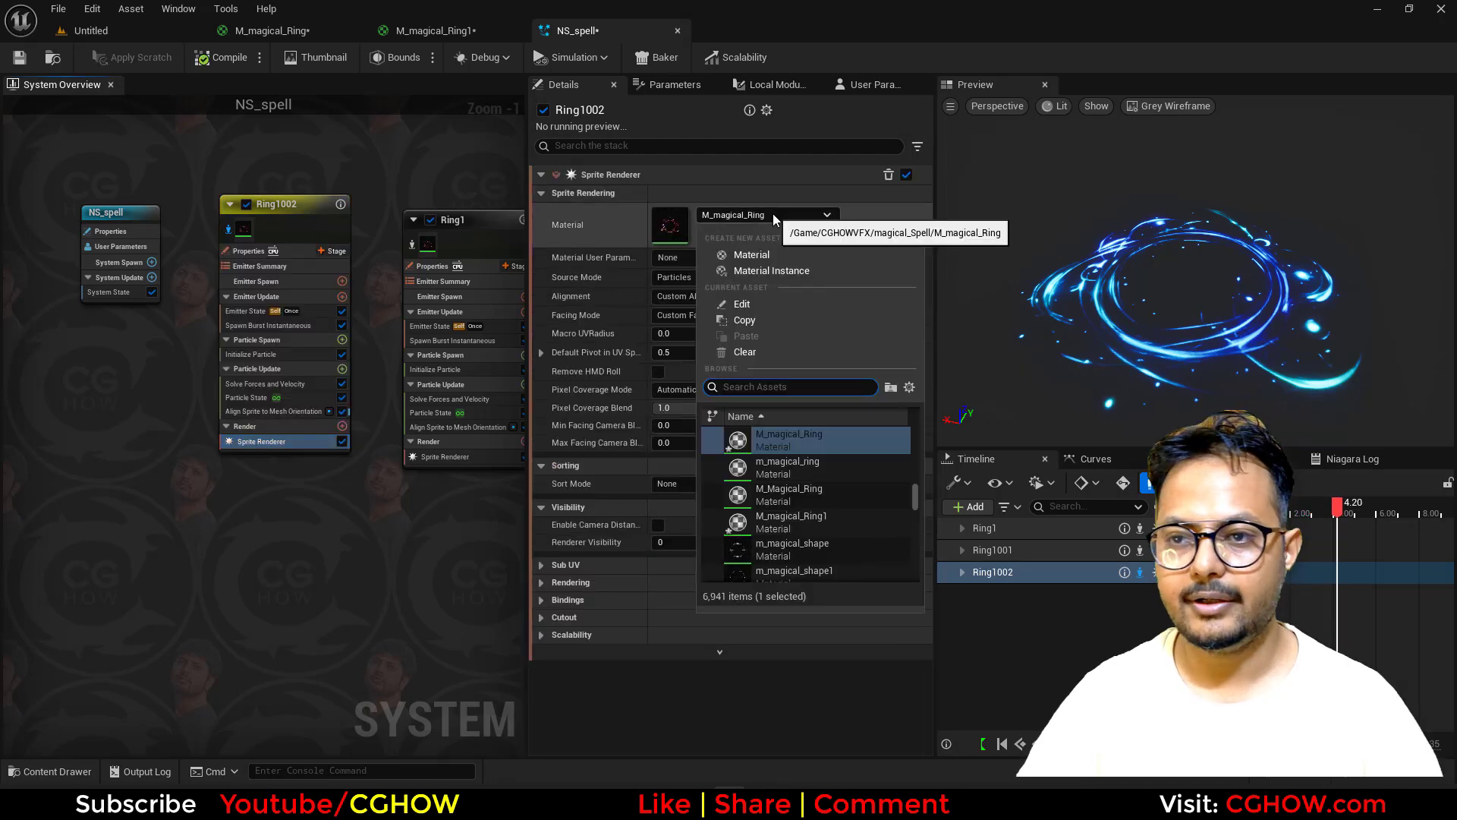
text(radial_Tra)
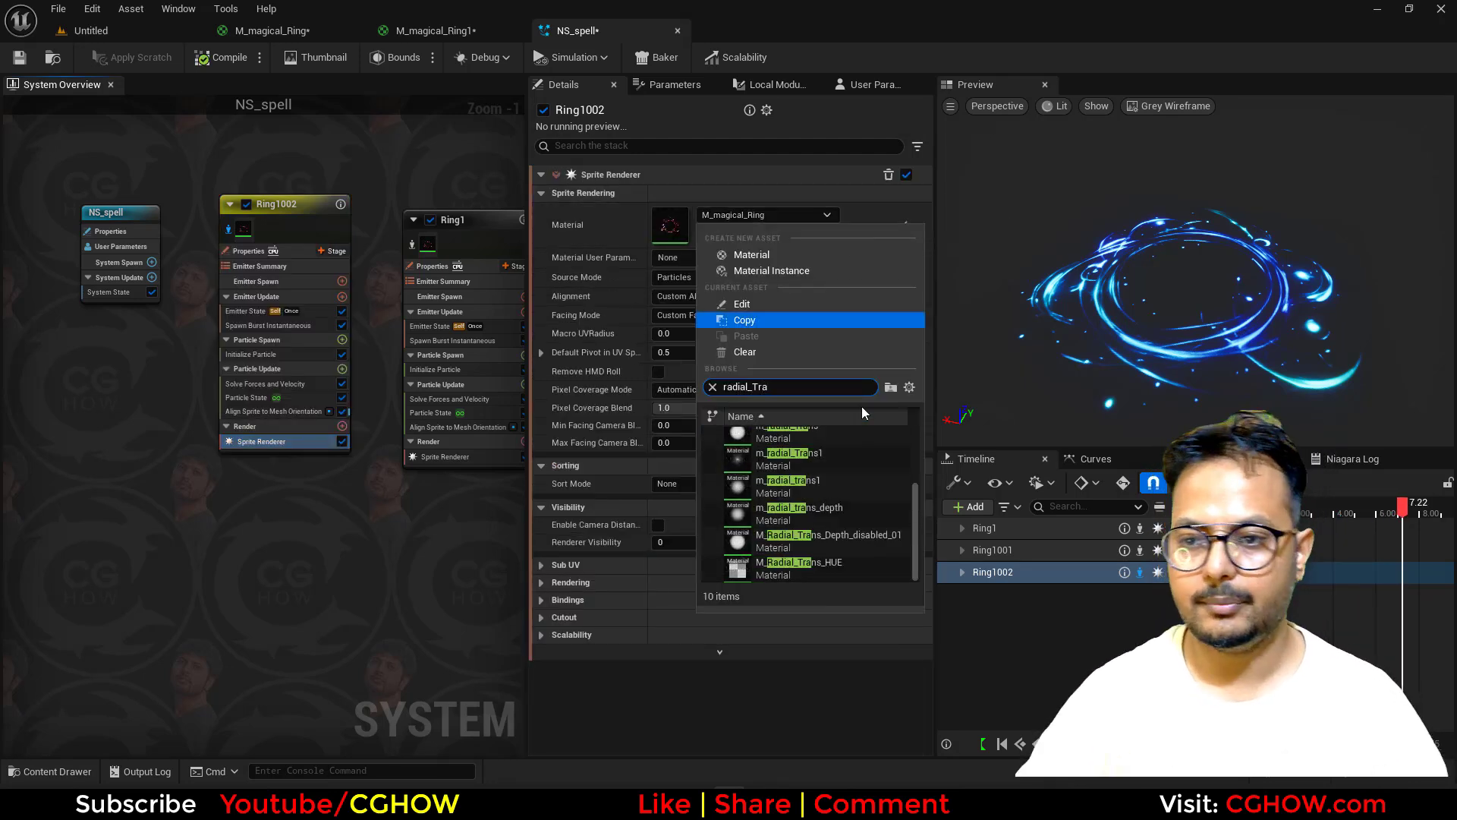
click(822, 459)
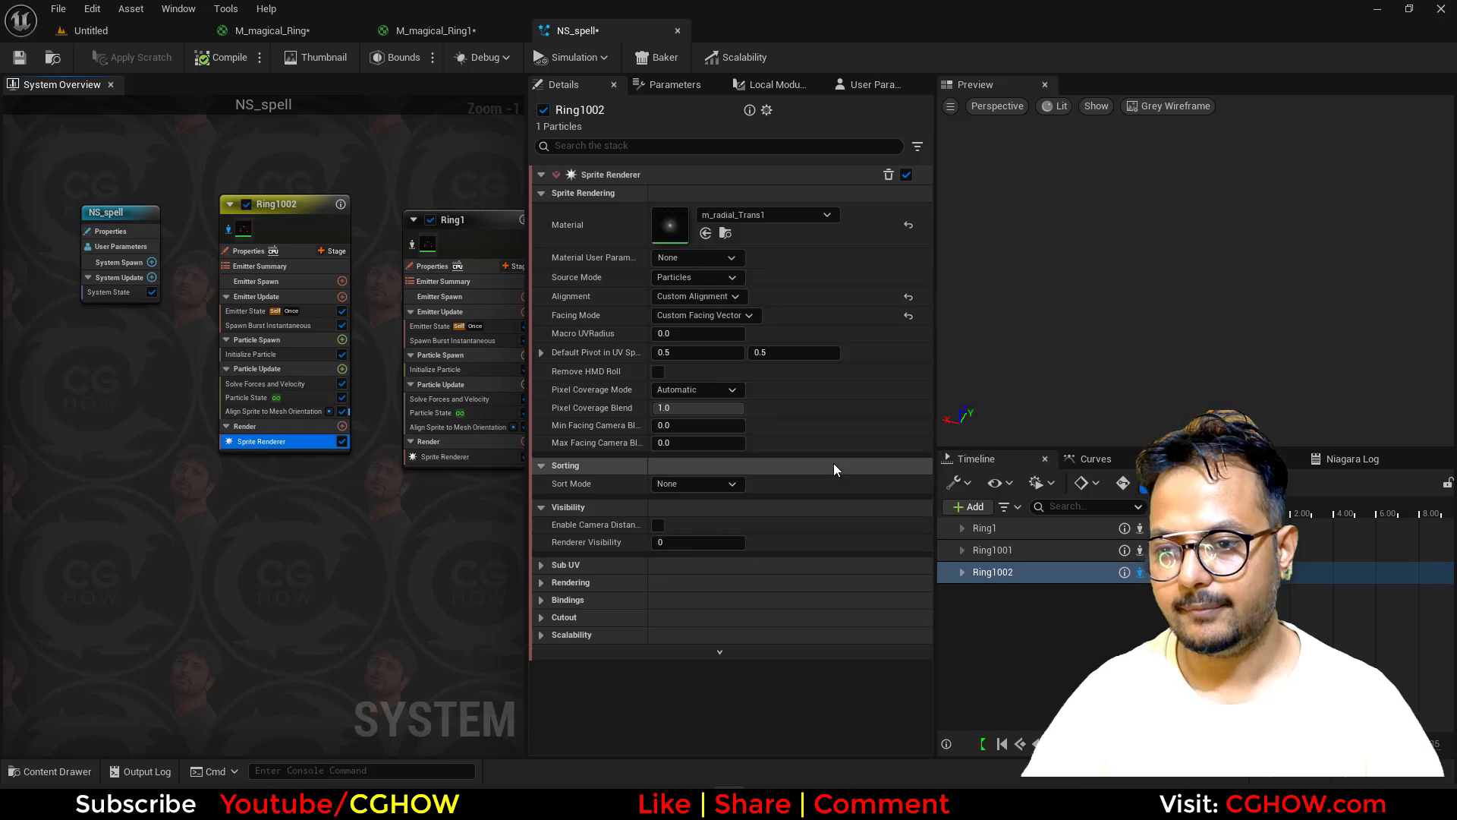
Step: Assign the m_radial_trans_depth material to Ring1002's Sprite Renderer and make its initial particle color black
click(799, 220)
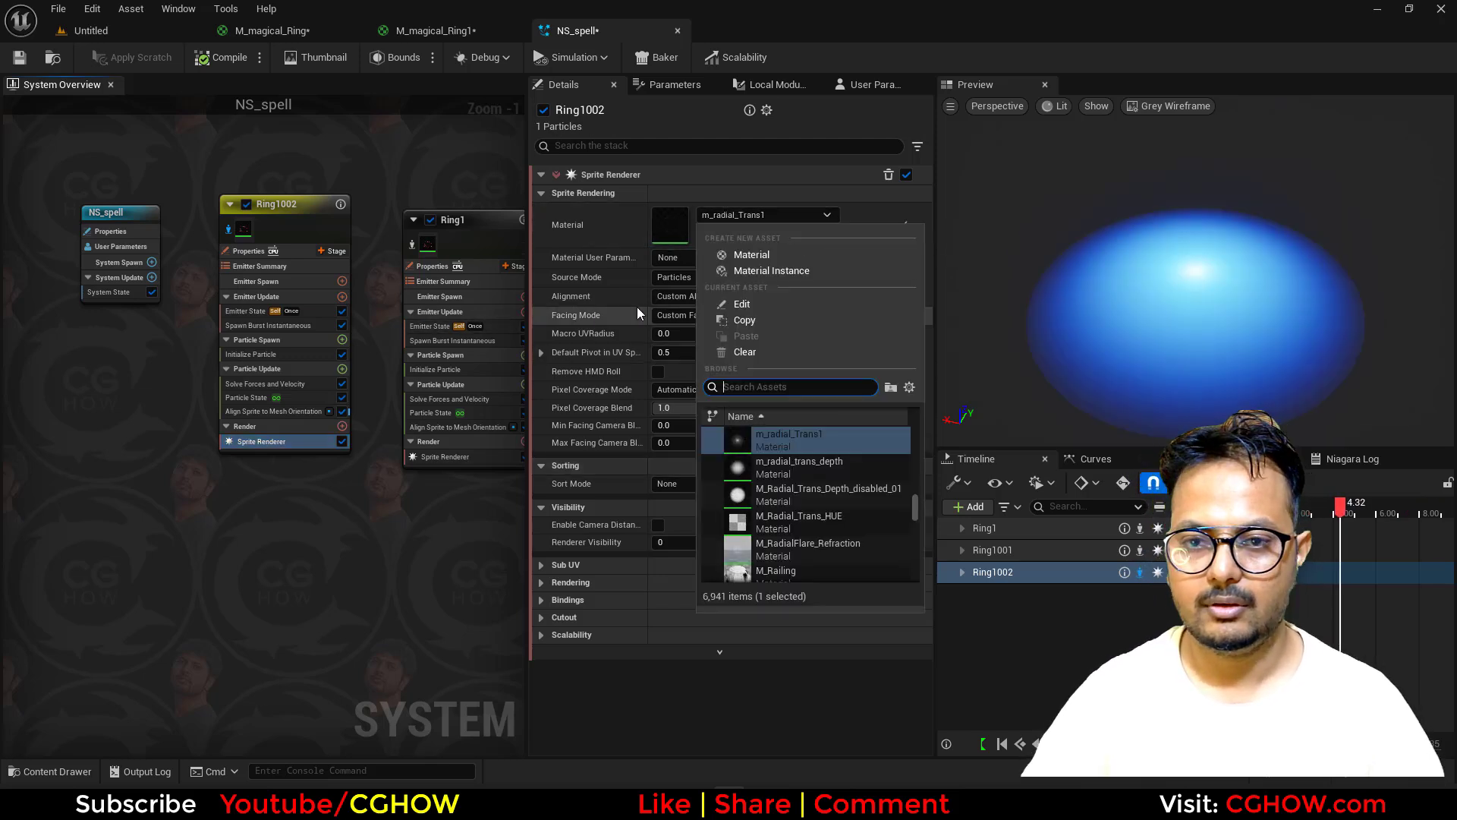
click(771, 465)
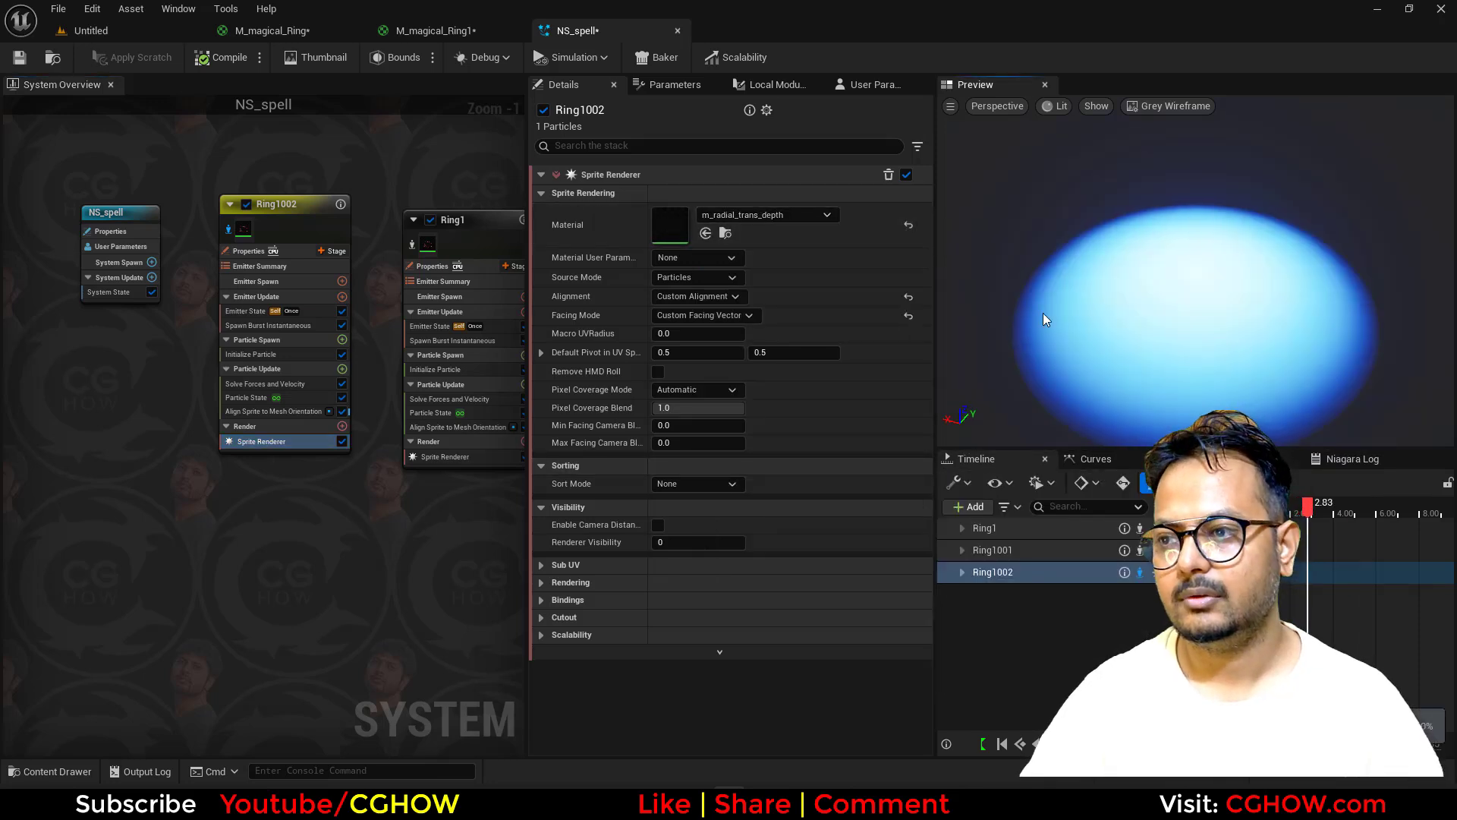
click(251, 353)
click(727, 298)
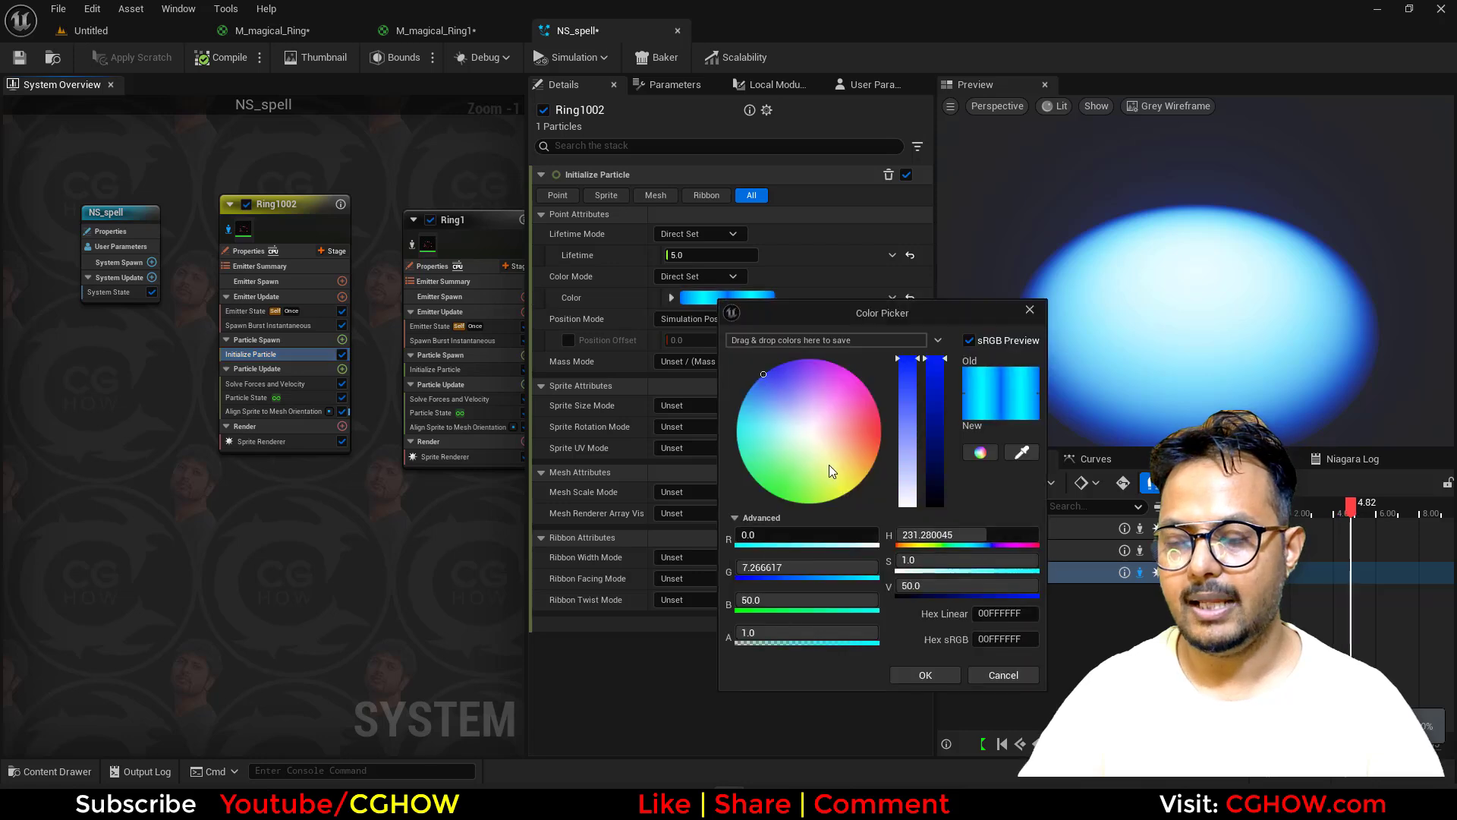
drag(938, 476, 956, 641)
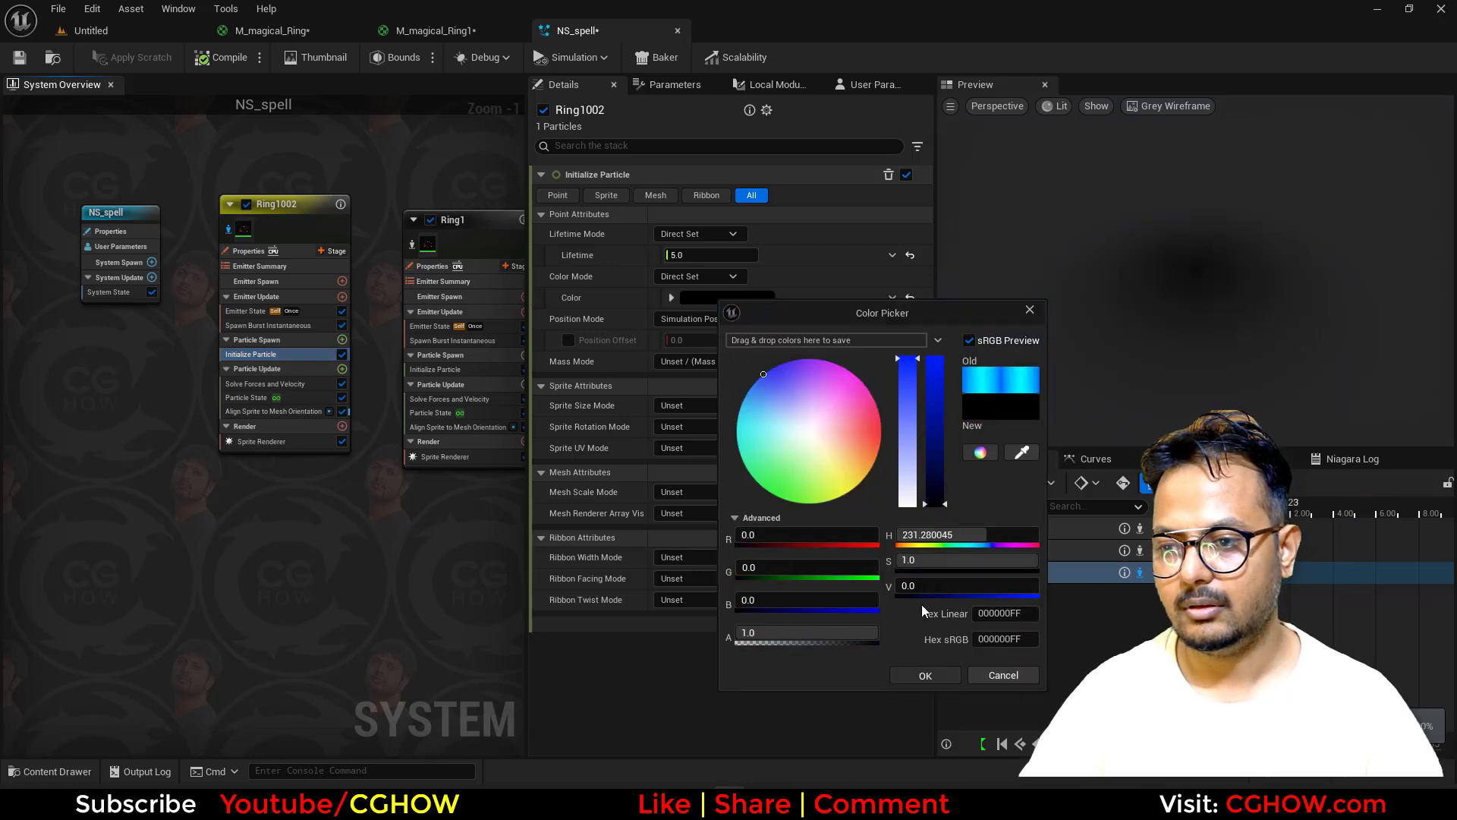
click(925, 675)
Step: Set the alpha of Ring1002's initial color to 5.0 and stop isolating the emitter
click(671, 297)
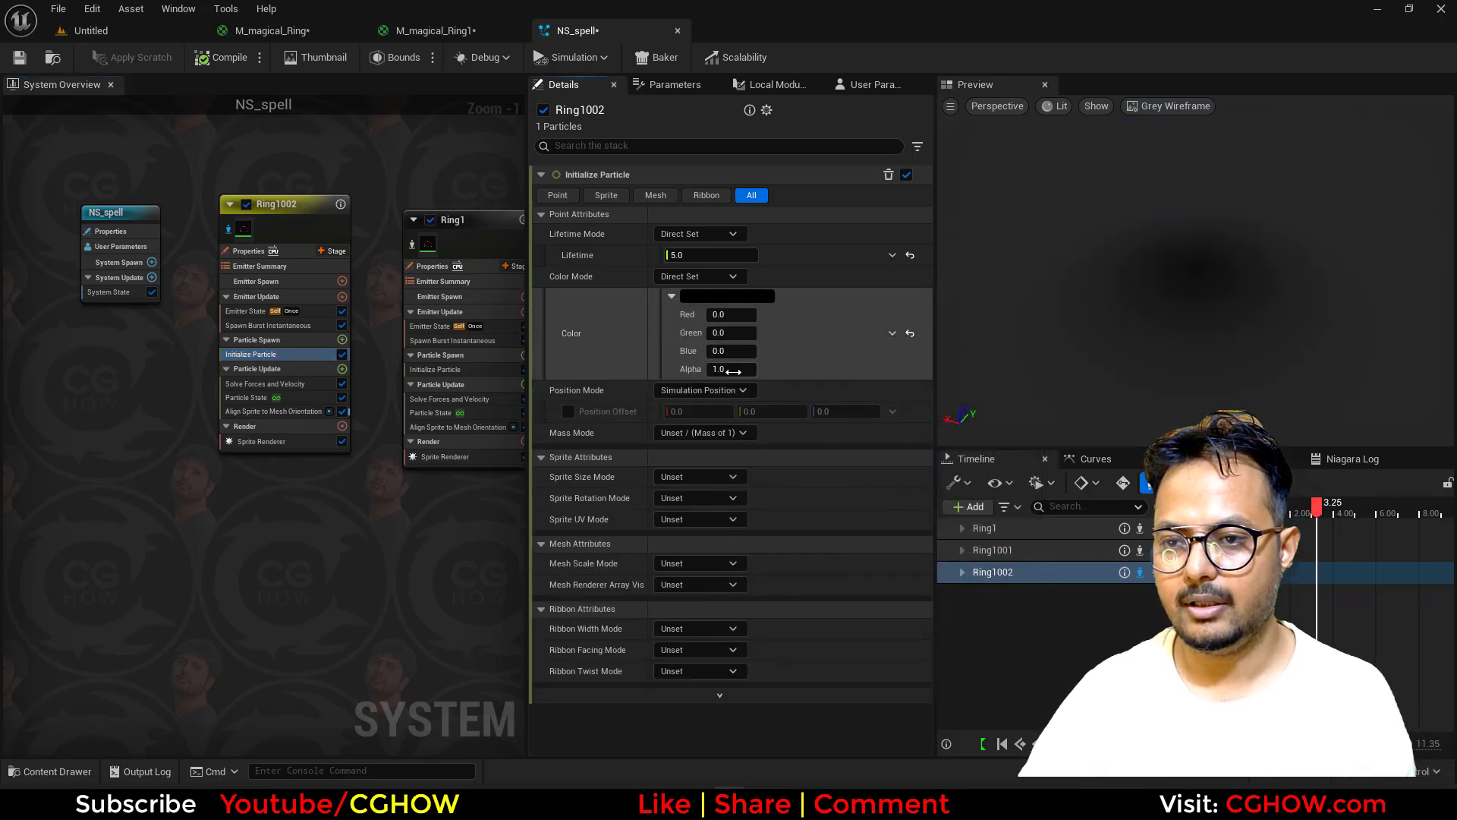
click(727, 370)
click(225, 239)
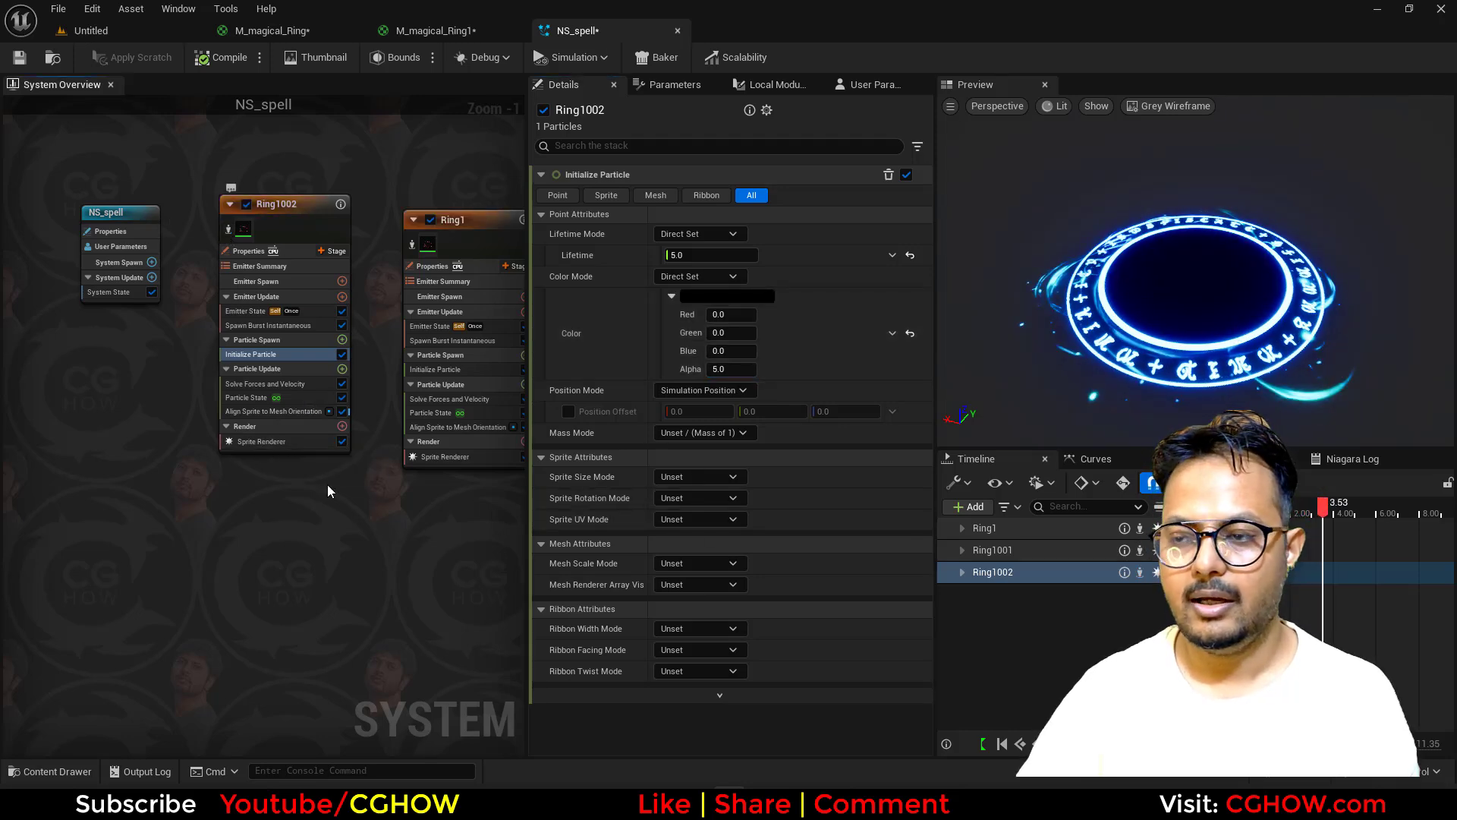
Step: Set the Sort Order Hint of Ring1's Sprite Renderer to 1
right_drag(321, 509, 205, 500)
click(341, 451)
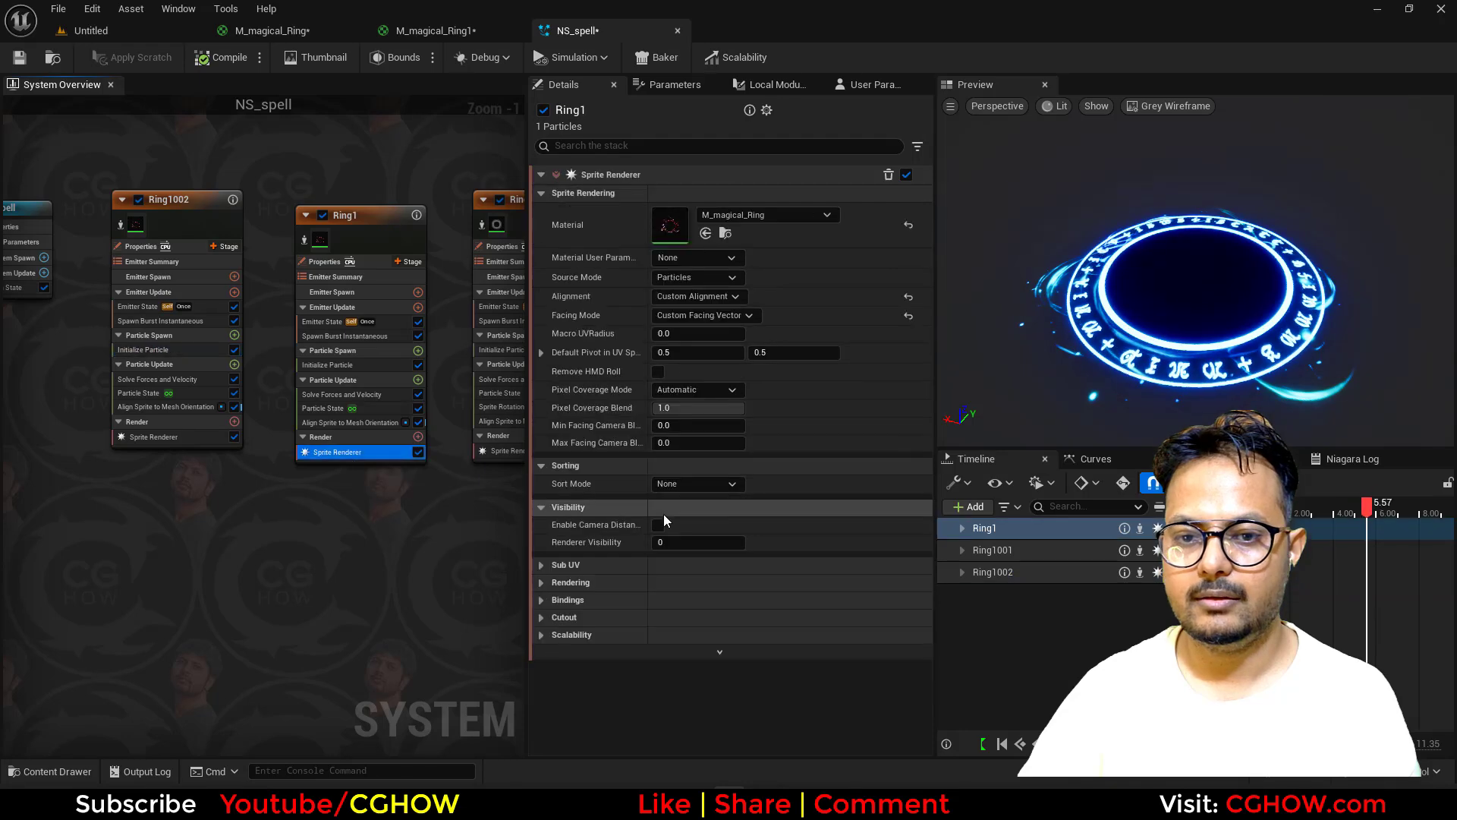
click(543, 617)
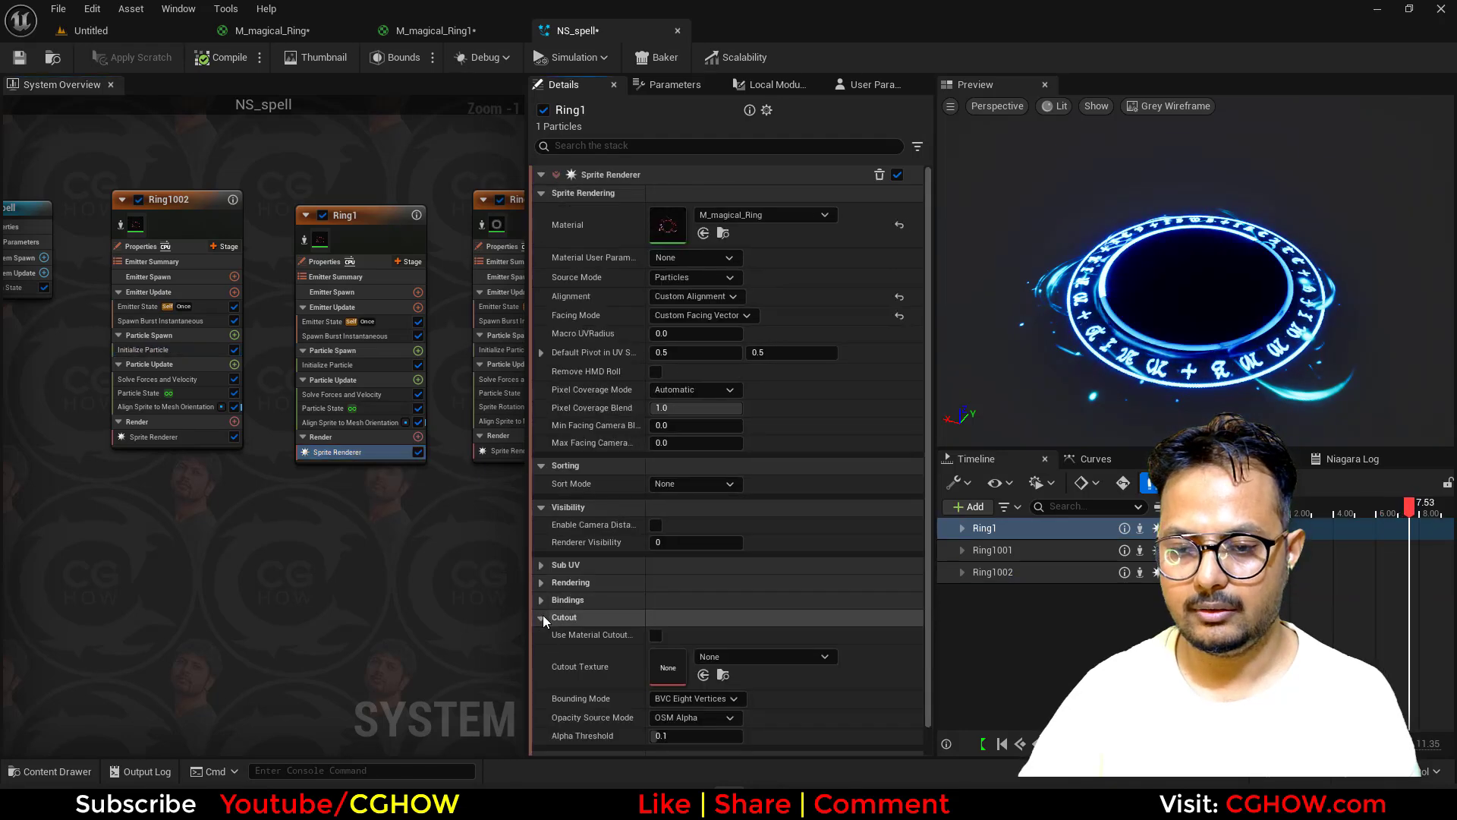
click(544, 617)
click(544, 582)
click(692, 618)
text(1)
key(Return)
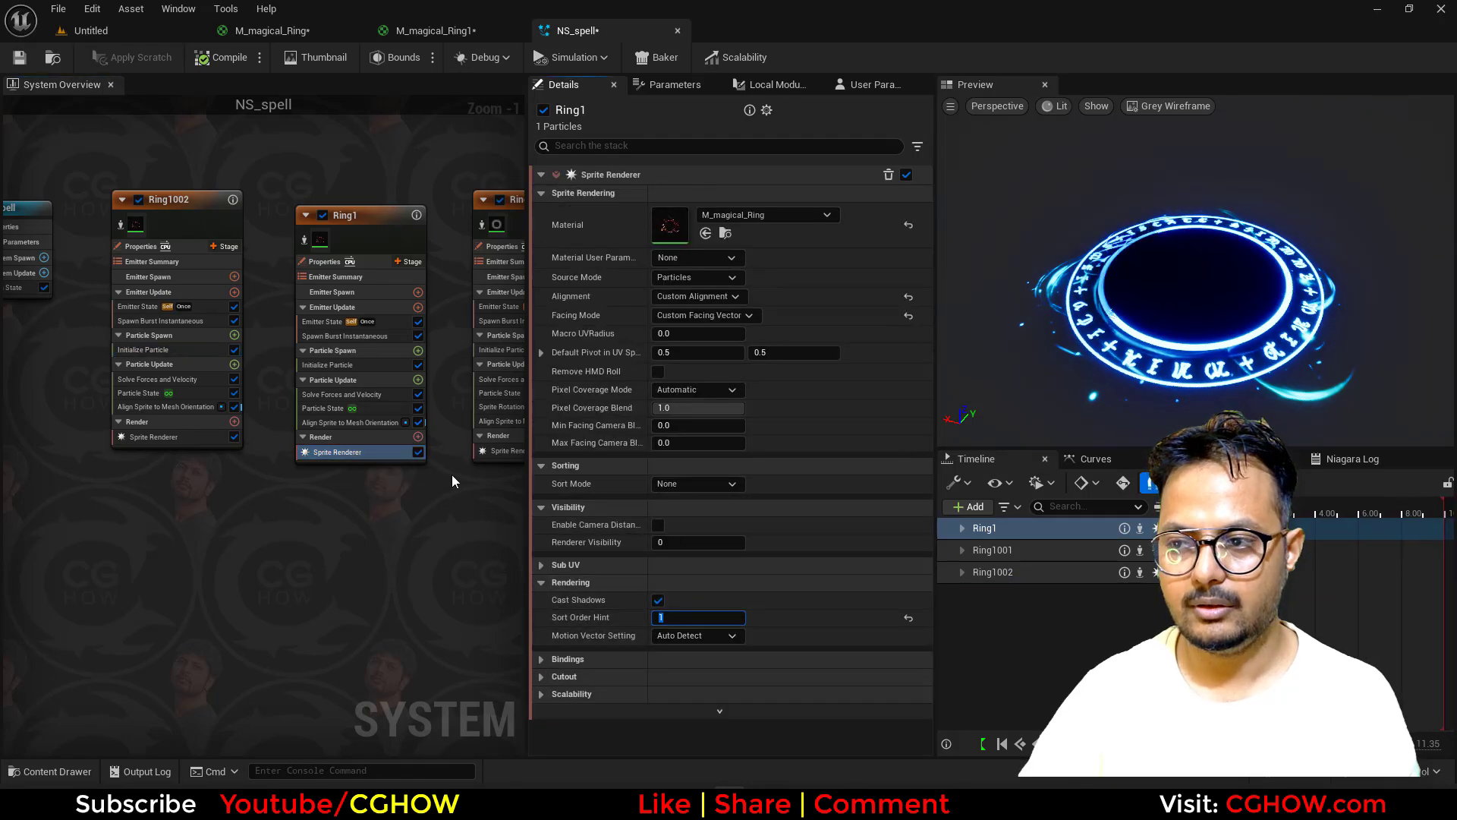
Step: Set the Sort Order Hint of Ring1001's Sprite Renderer to 2
click(490, 454)
click(542, 599)
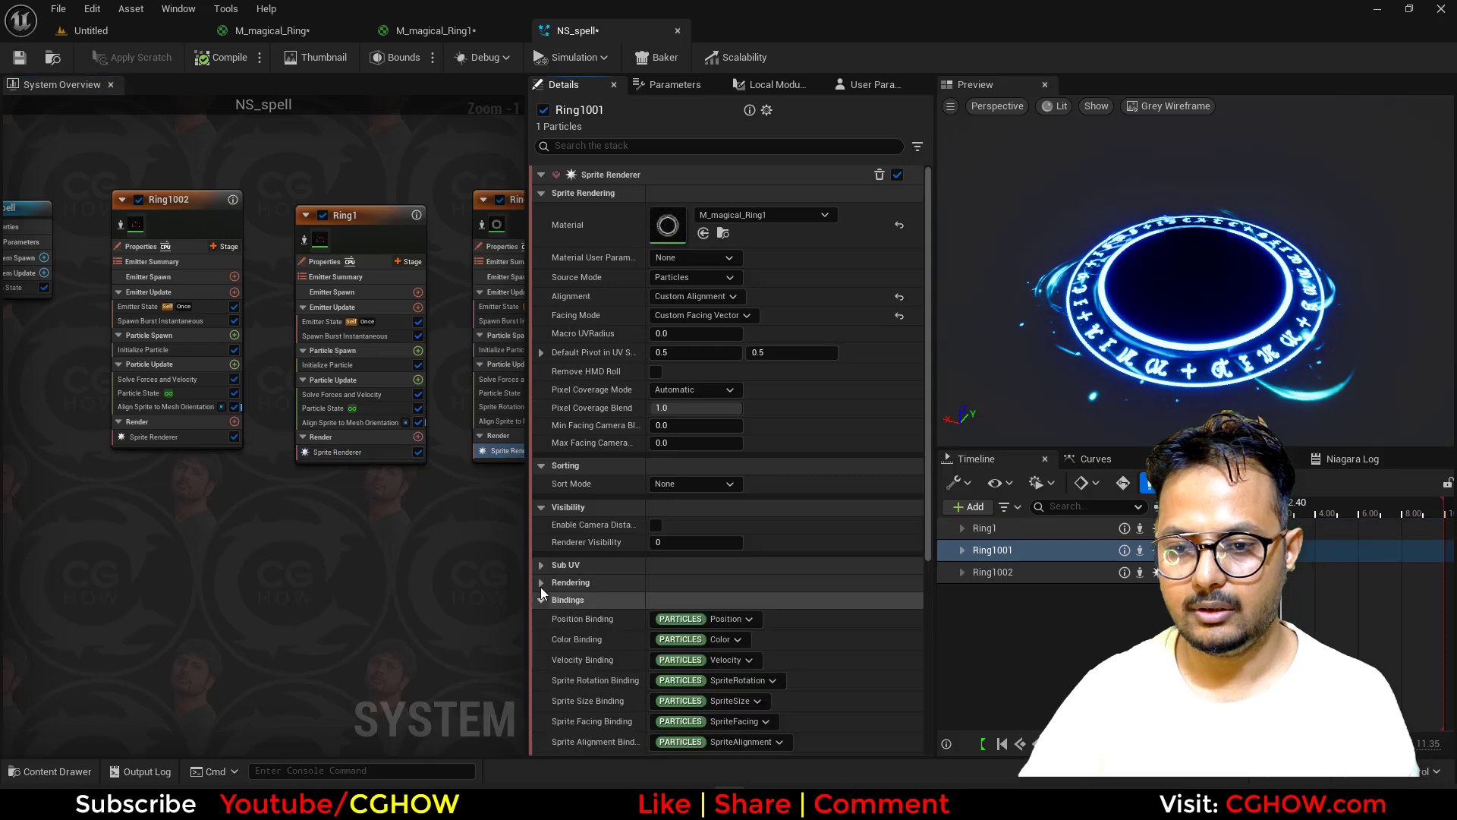
click(540, 585)
drag(692, 621, 709, 621)
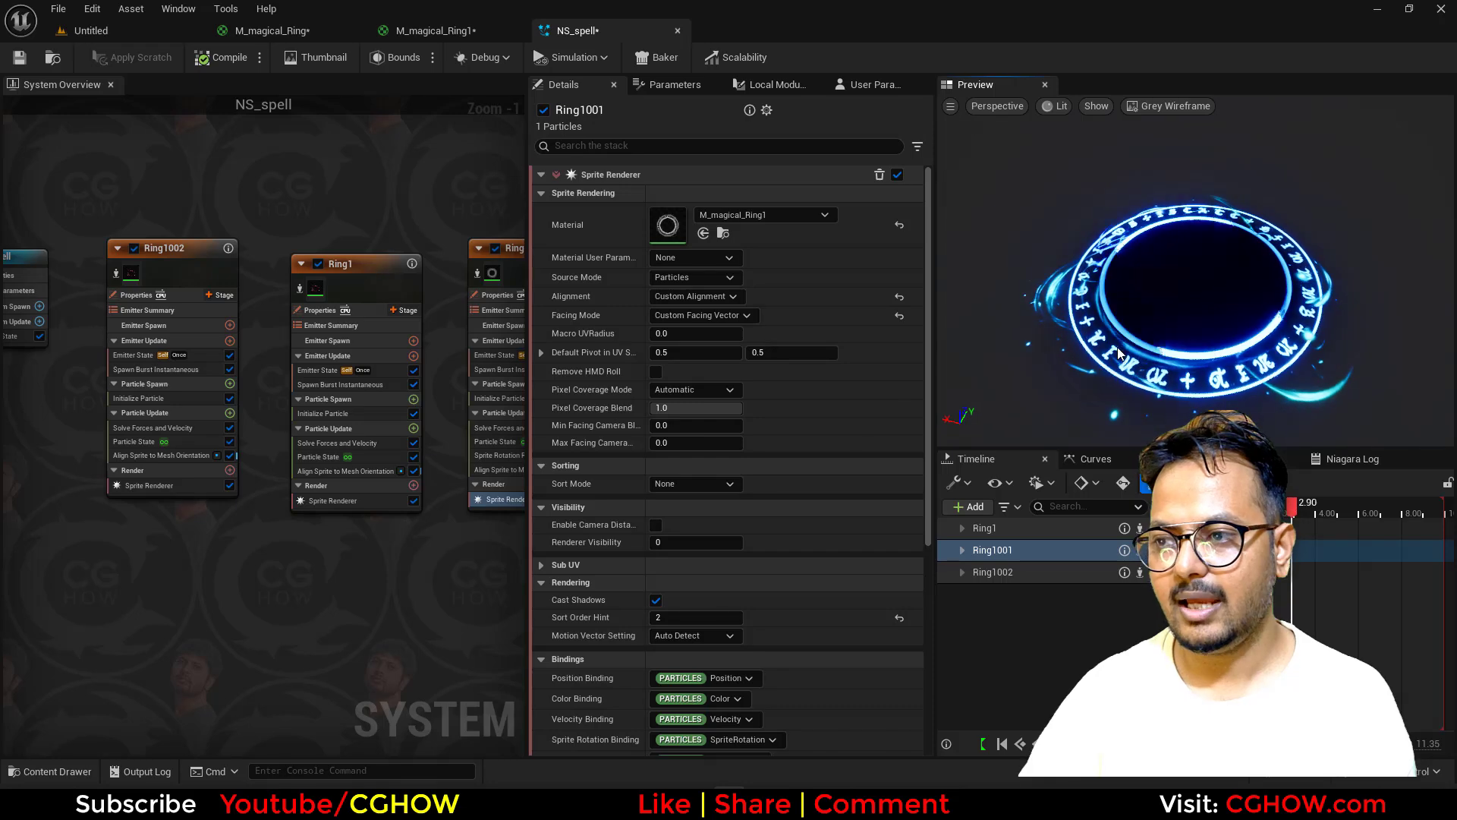
Step: Add a Camera Offset module to Ring1002's Particle Update with an offset amount of about -0.8
click(230, 414)
text(cam)
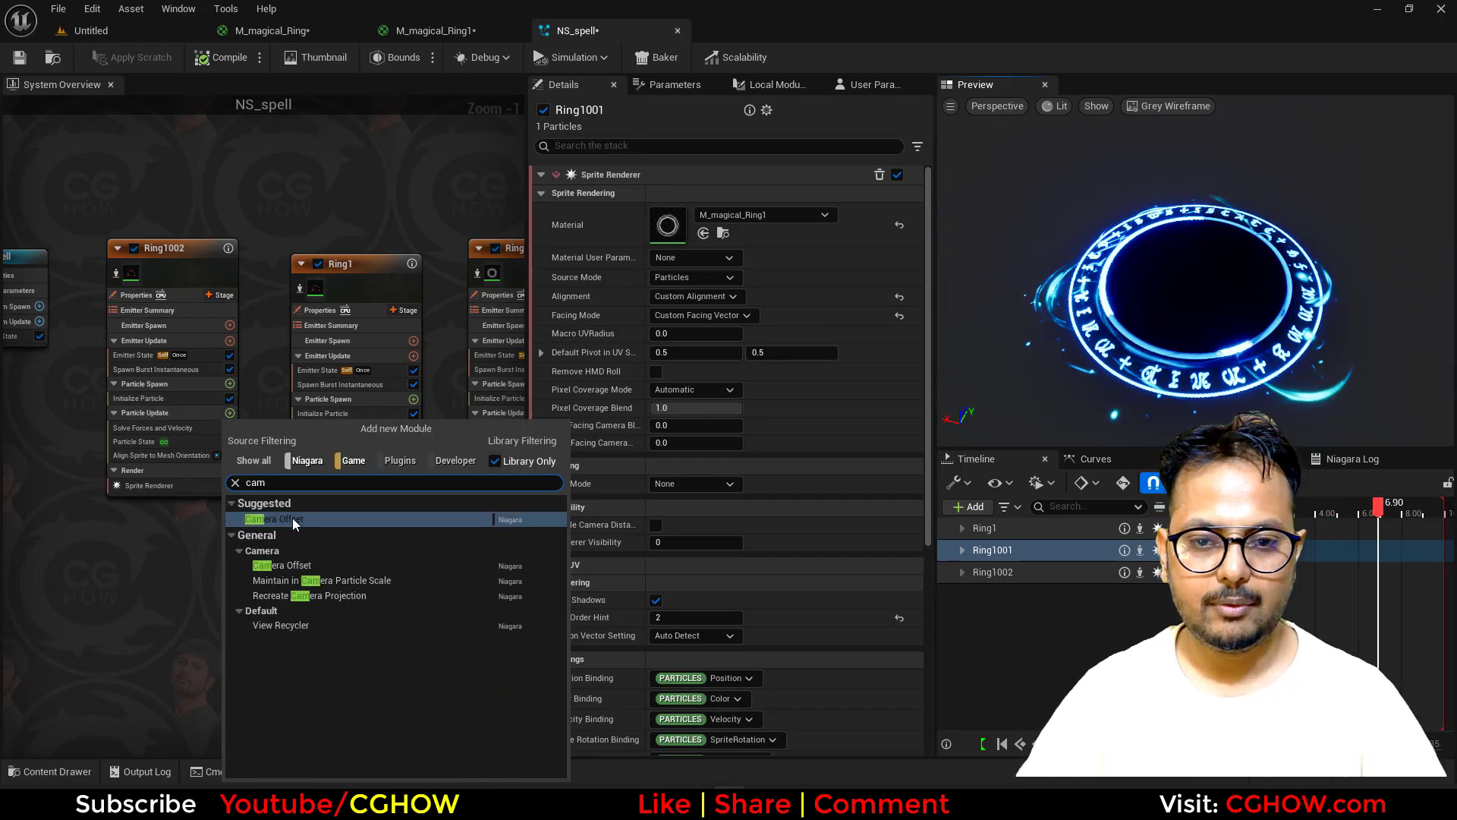
click(295, 522)
drag(668, 196, 656, 198)
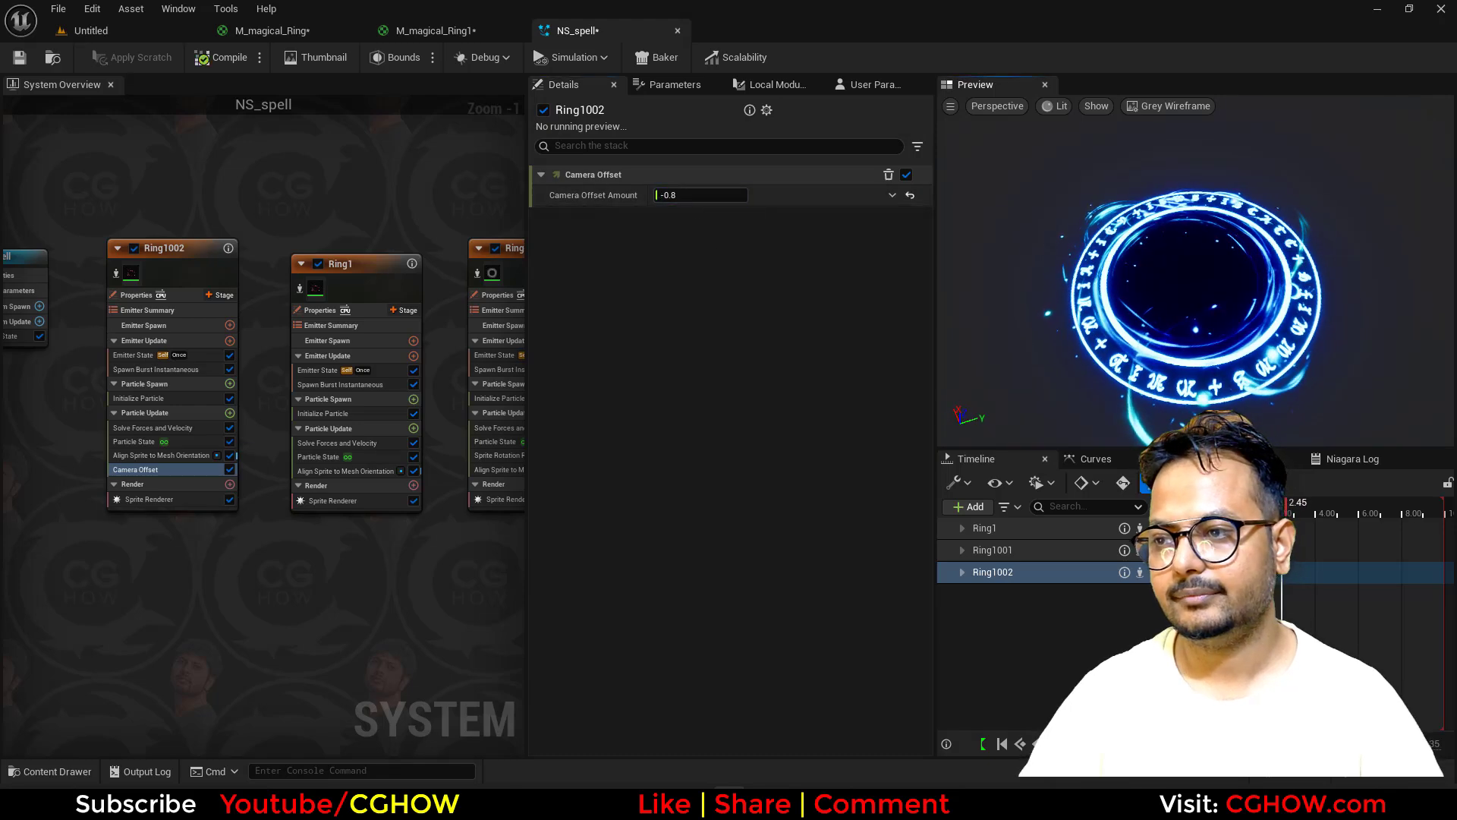
Step: Set Ring1002's Sprite Size Mode to Uniform with a uniform sprite size of about 62.8
click(138, 397)
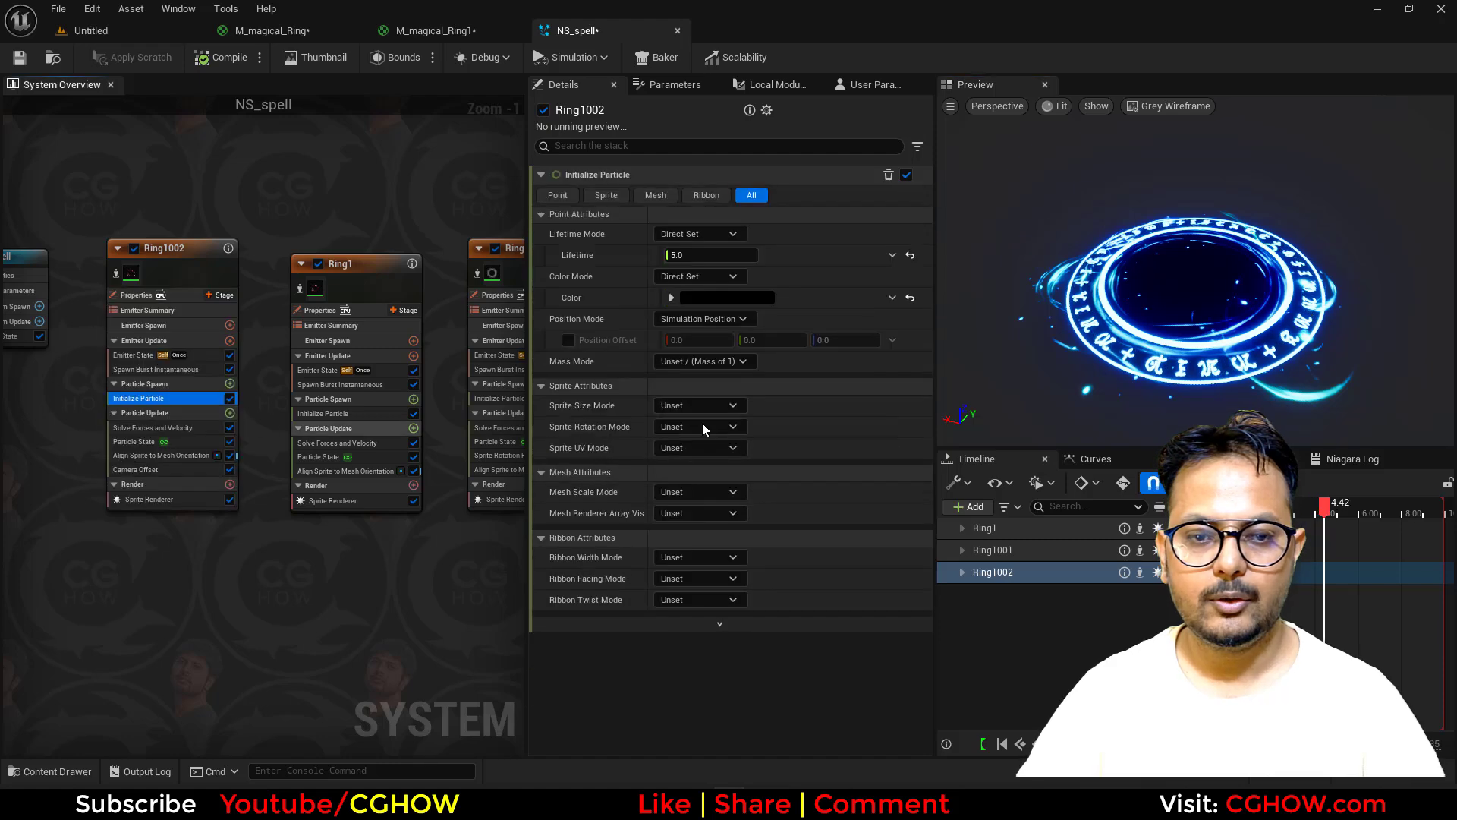
click(713, 406)
click(815, 466)
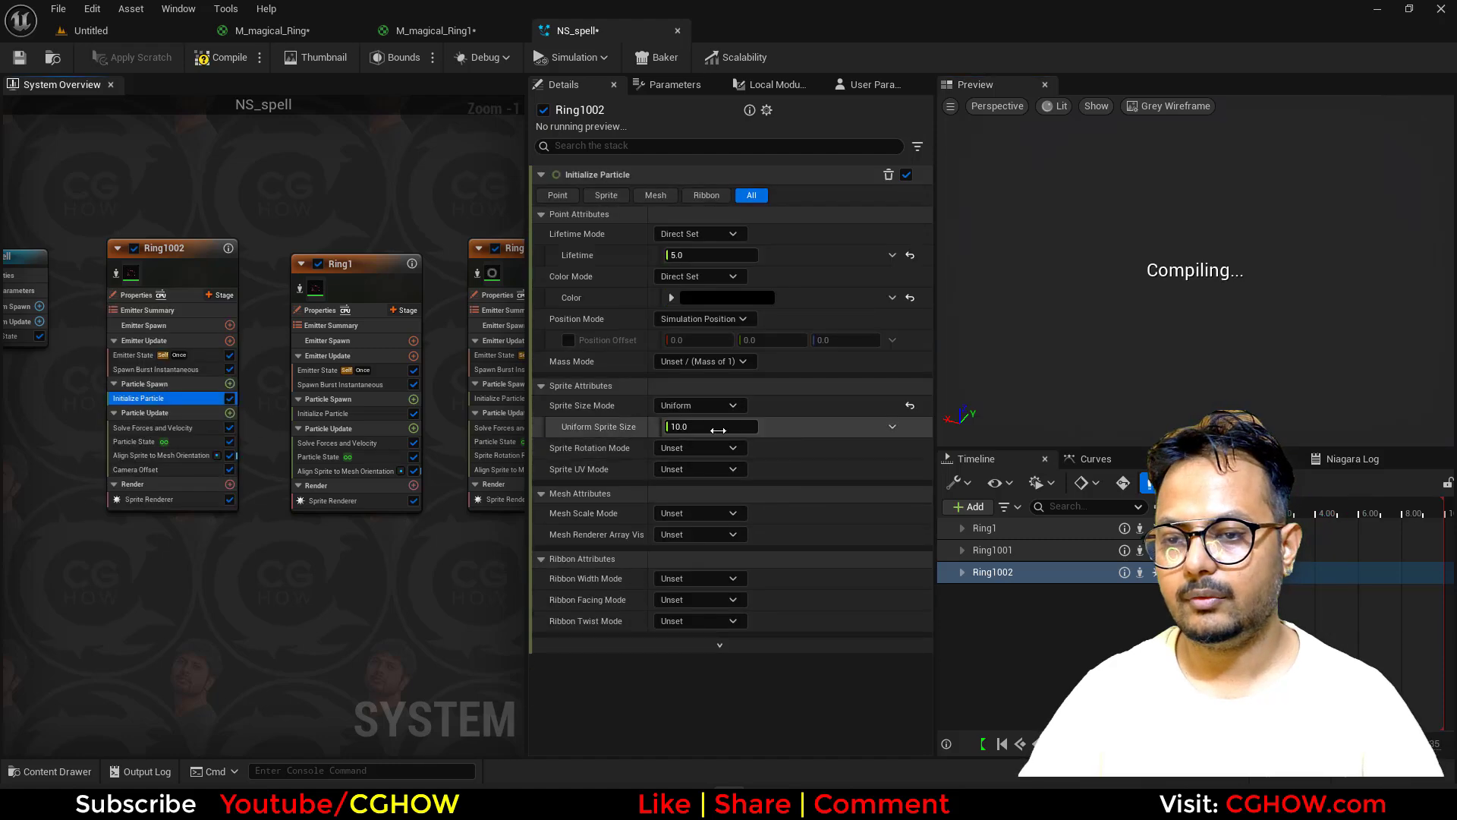
drag(715, 426, 751, 427)
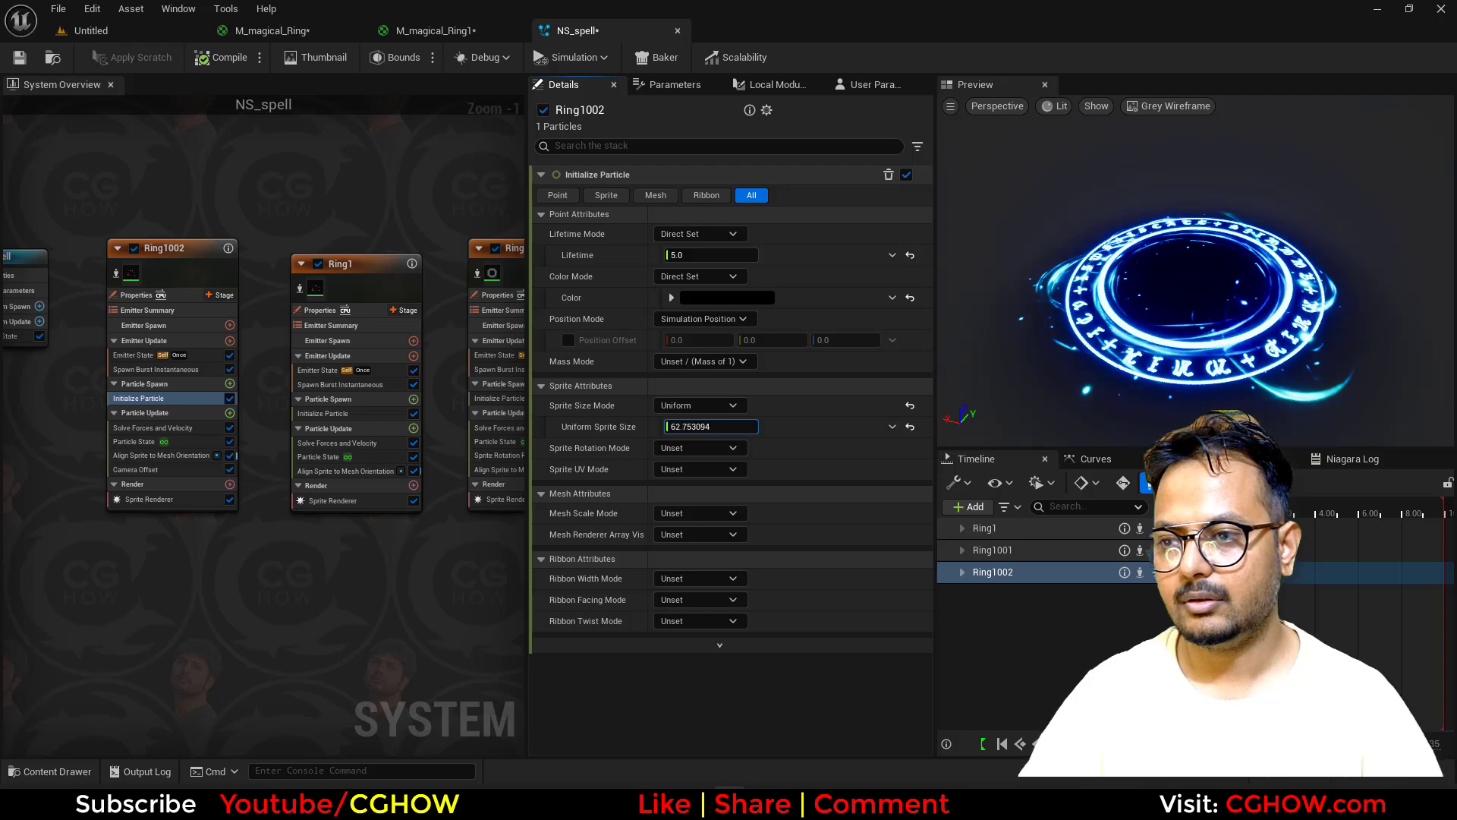
drag(1191, 318, 1188, 308)
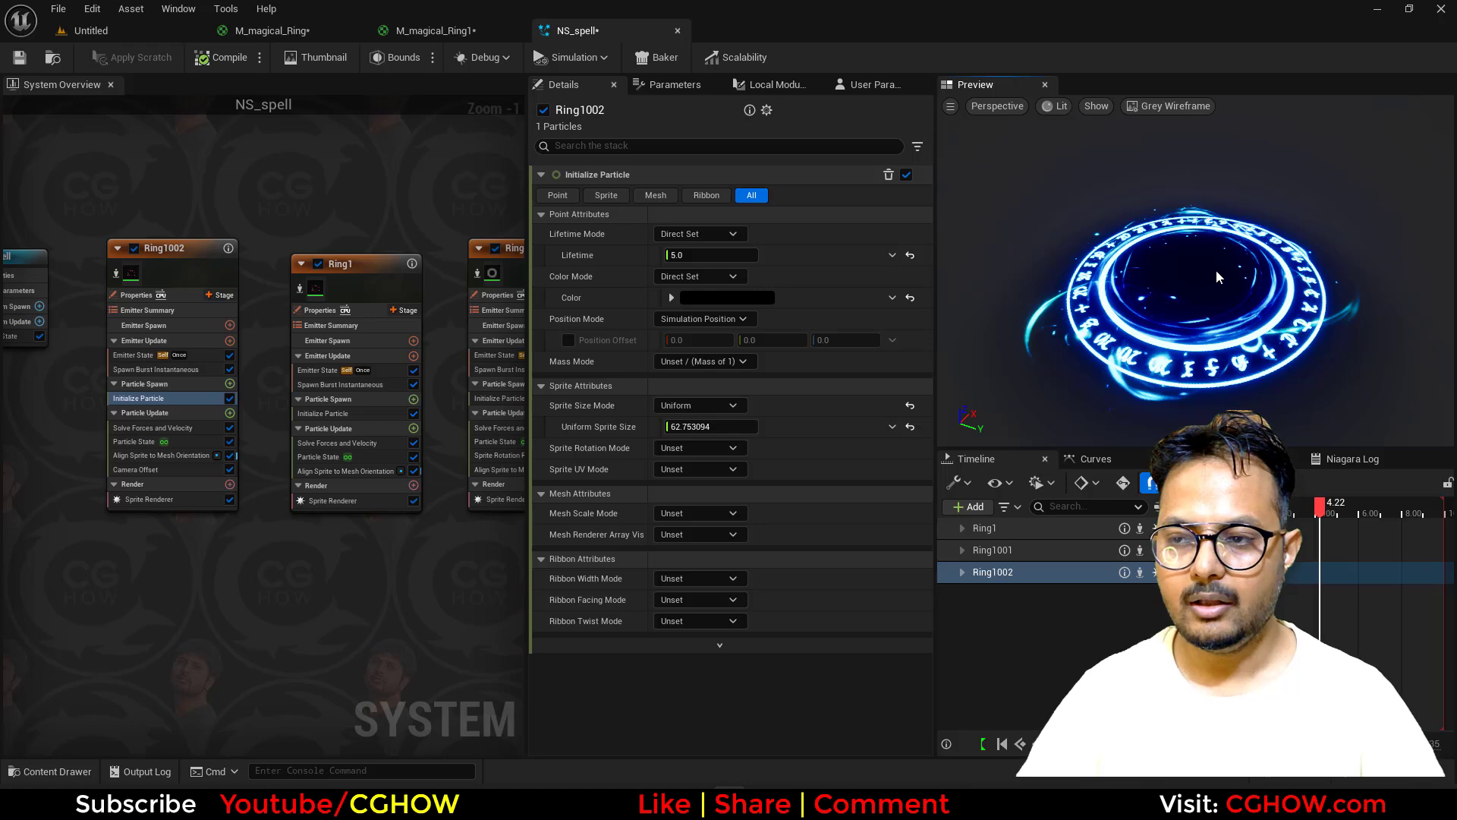
Step: Copy the Ring1 emitter and paste a duplicate into the empty graph area below it
right_drag(382, 357, 205, 312)
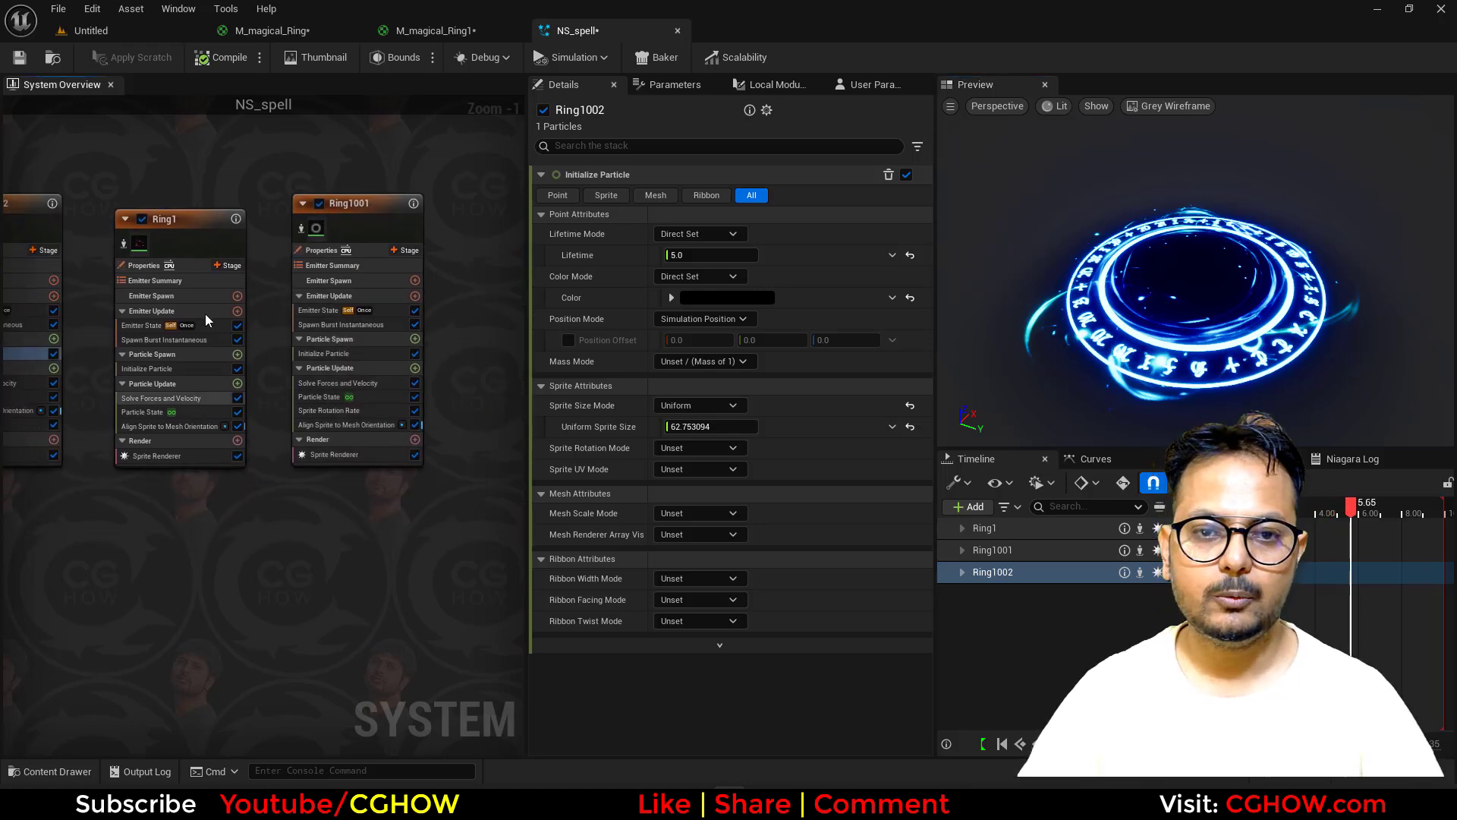
click(203, 222)
right_drag(233, 463, 346, 343)
click(234, 422)
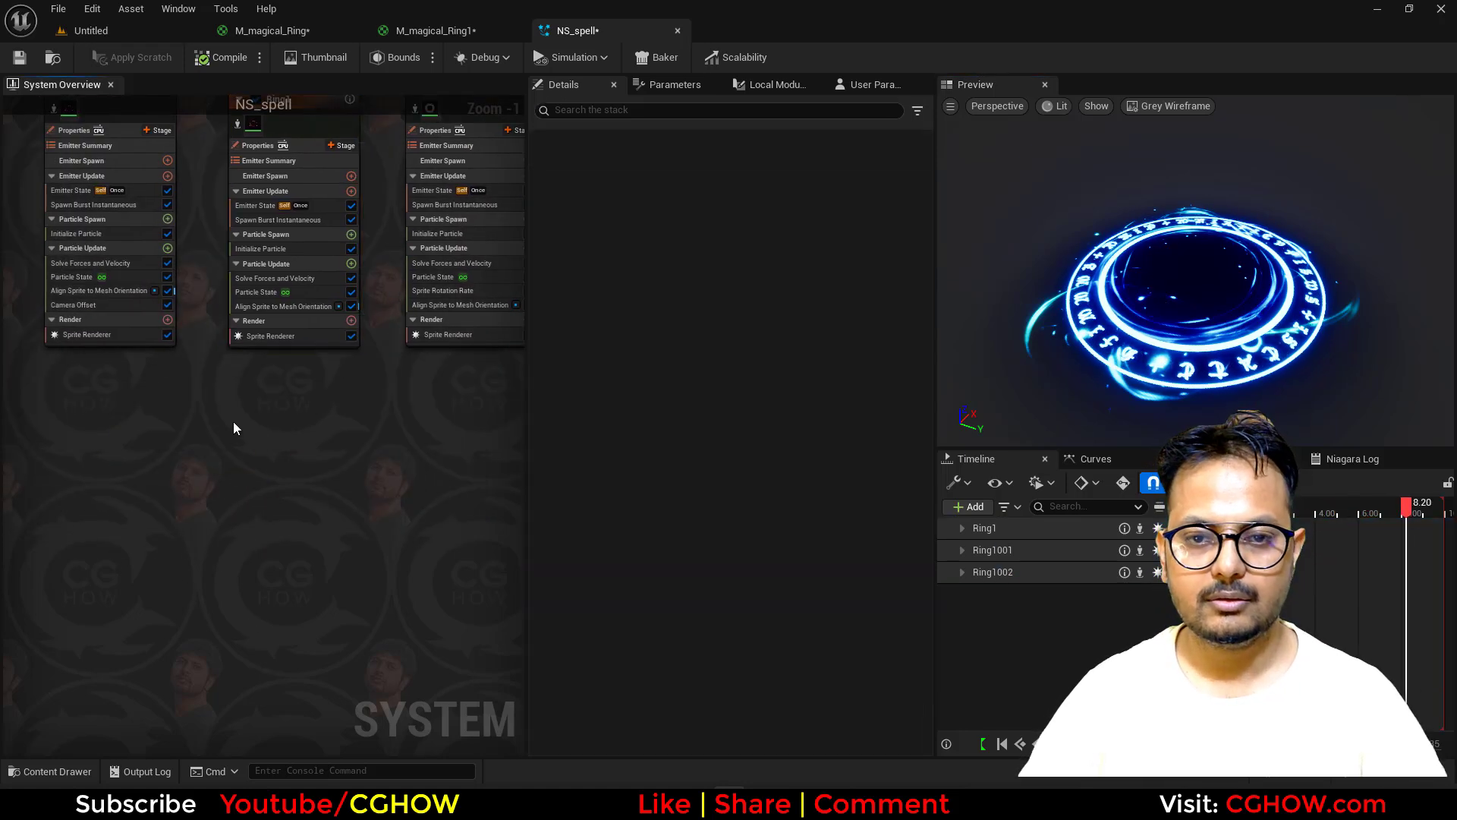
key(ctrl+v)
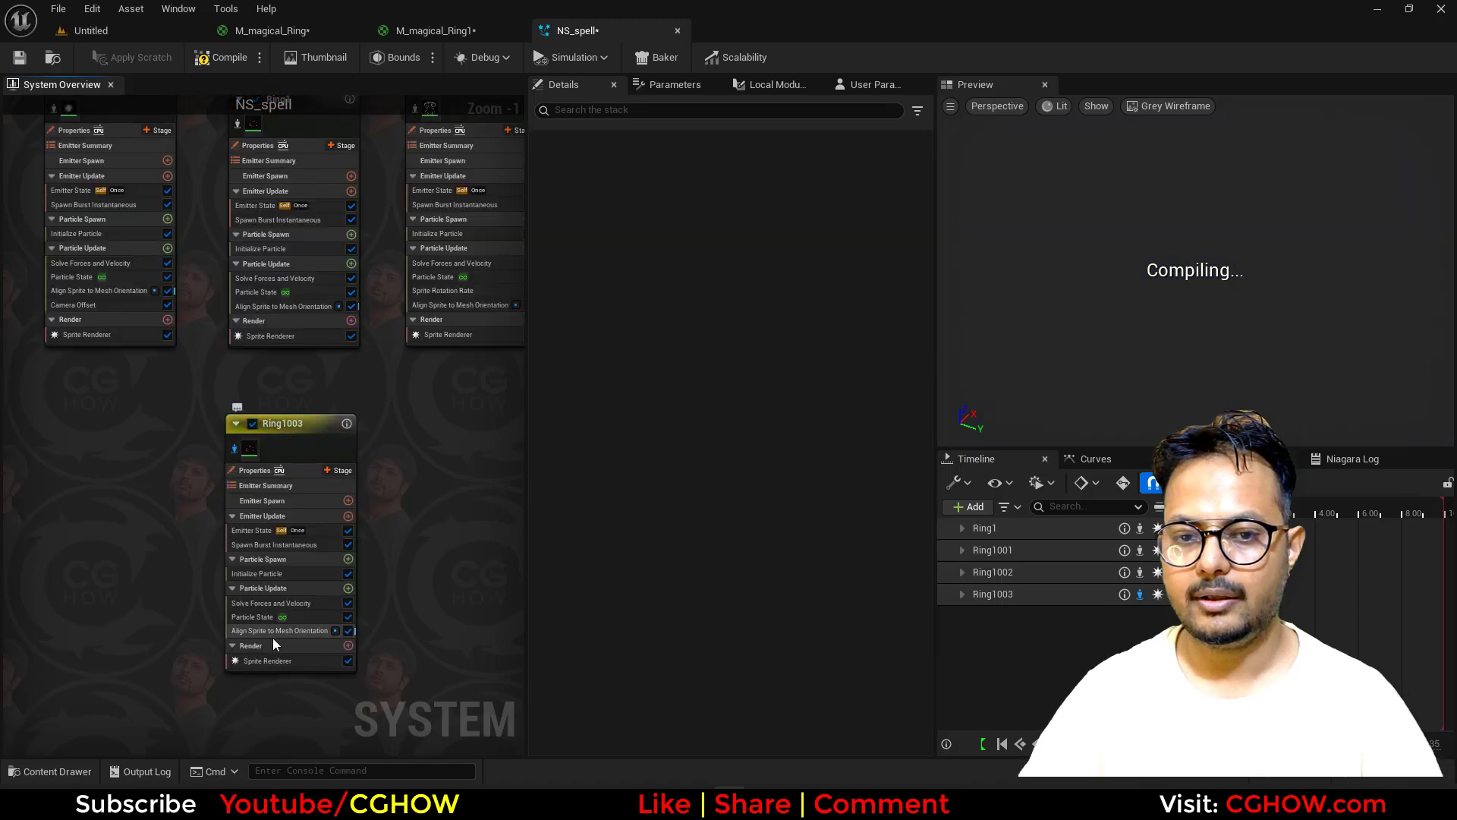
Step: Set the Sort Order Hint of the new Ring1003 emitter's Sprite Renderer to 3
click(274, 634)
click(253, 656)
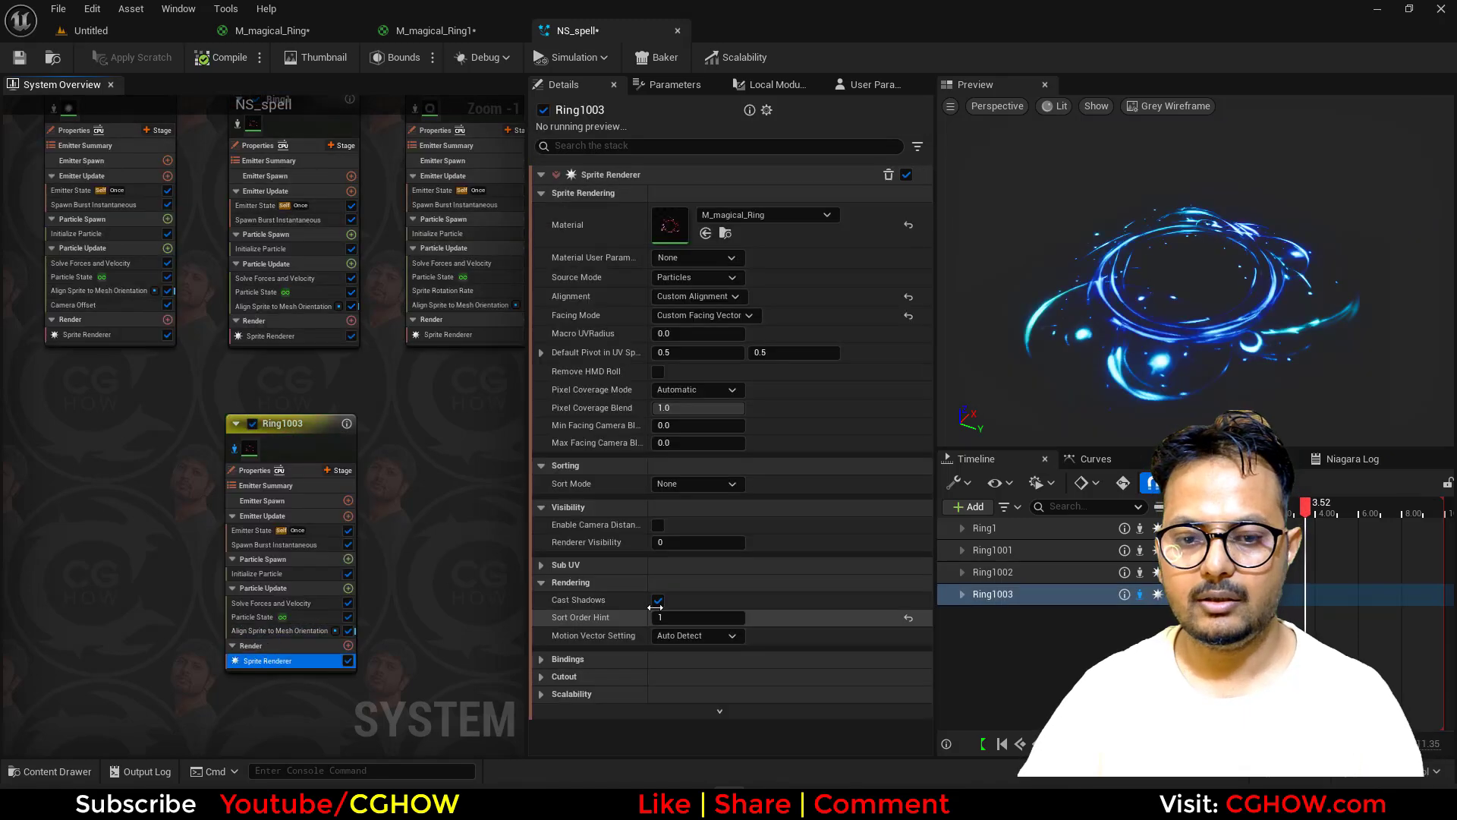
click(671, 618)
text(3)
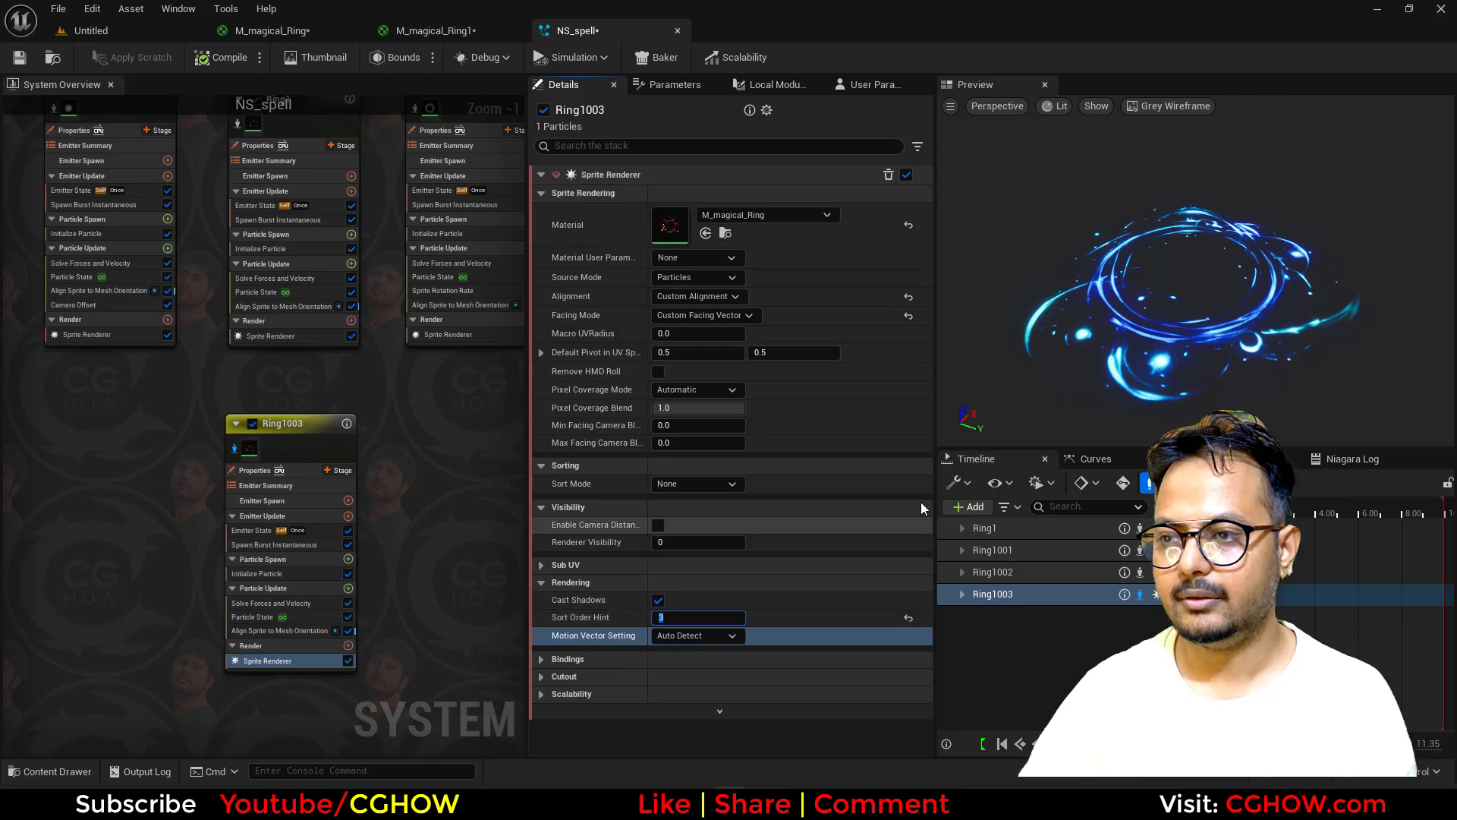
Step: Set Ring1003's Sprite Size Mode to Uniform with a uniform sprite size of about 26.2
click(266, 574)
click(698, 409)
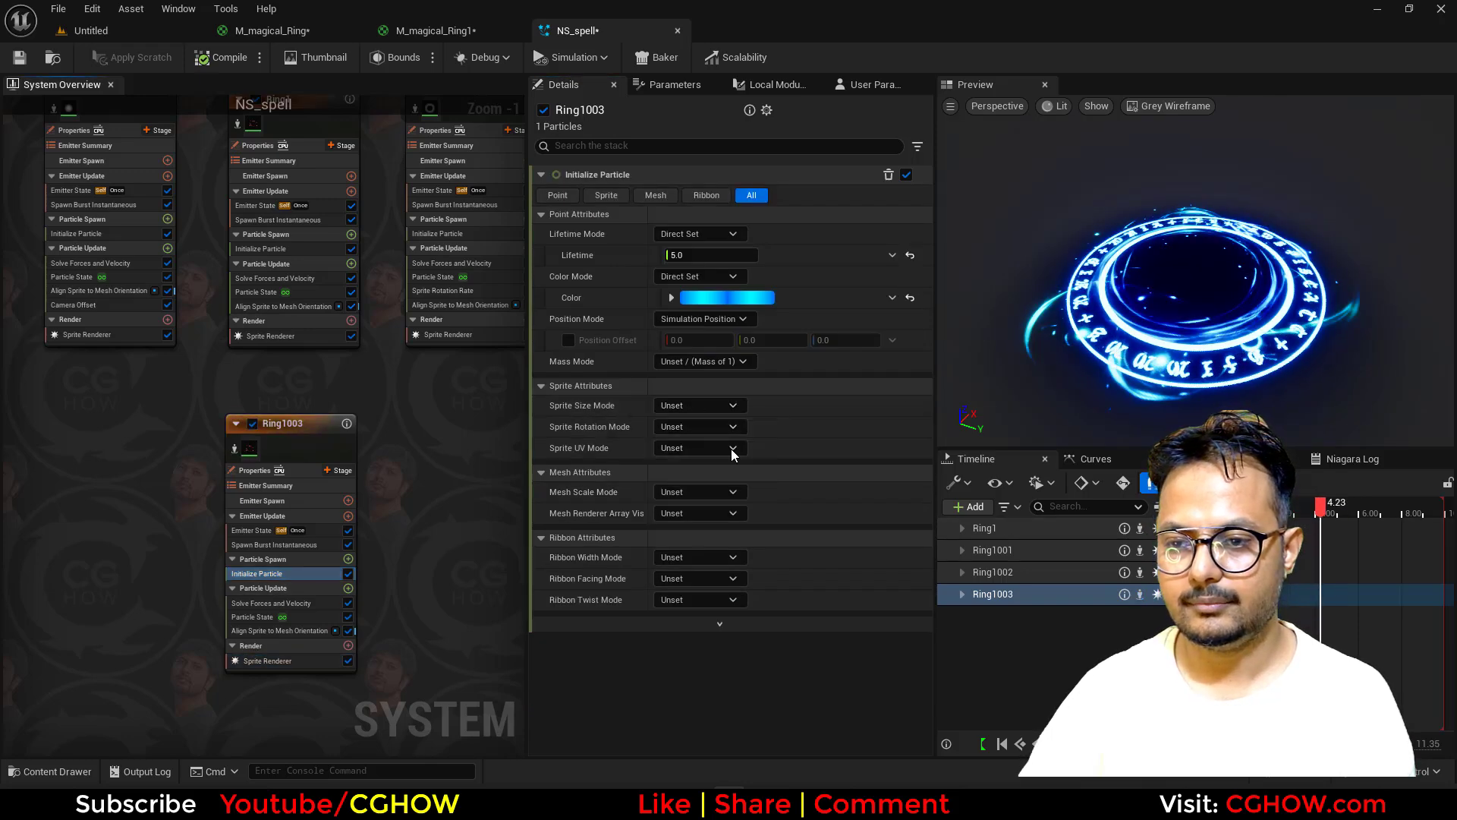
click(731, 448)
drag(720, 430, 721, 426)
Step: Brighten Ring1003's initial blue particle color by setting its Value (V) to 200
click(709, 298)
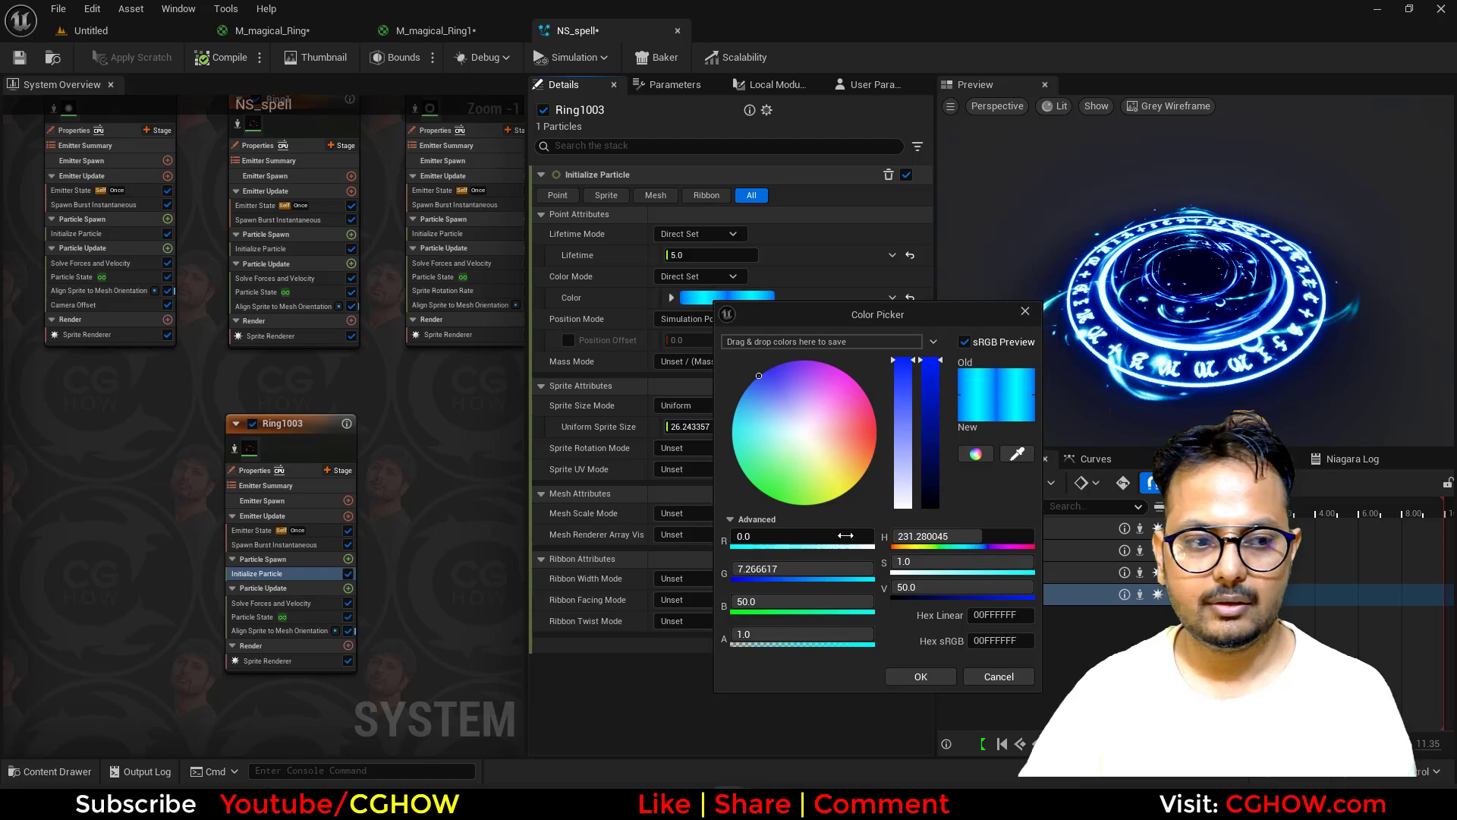
click(927, 588)
text(200)
key(Return)
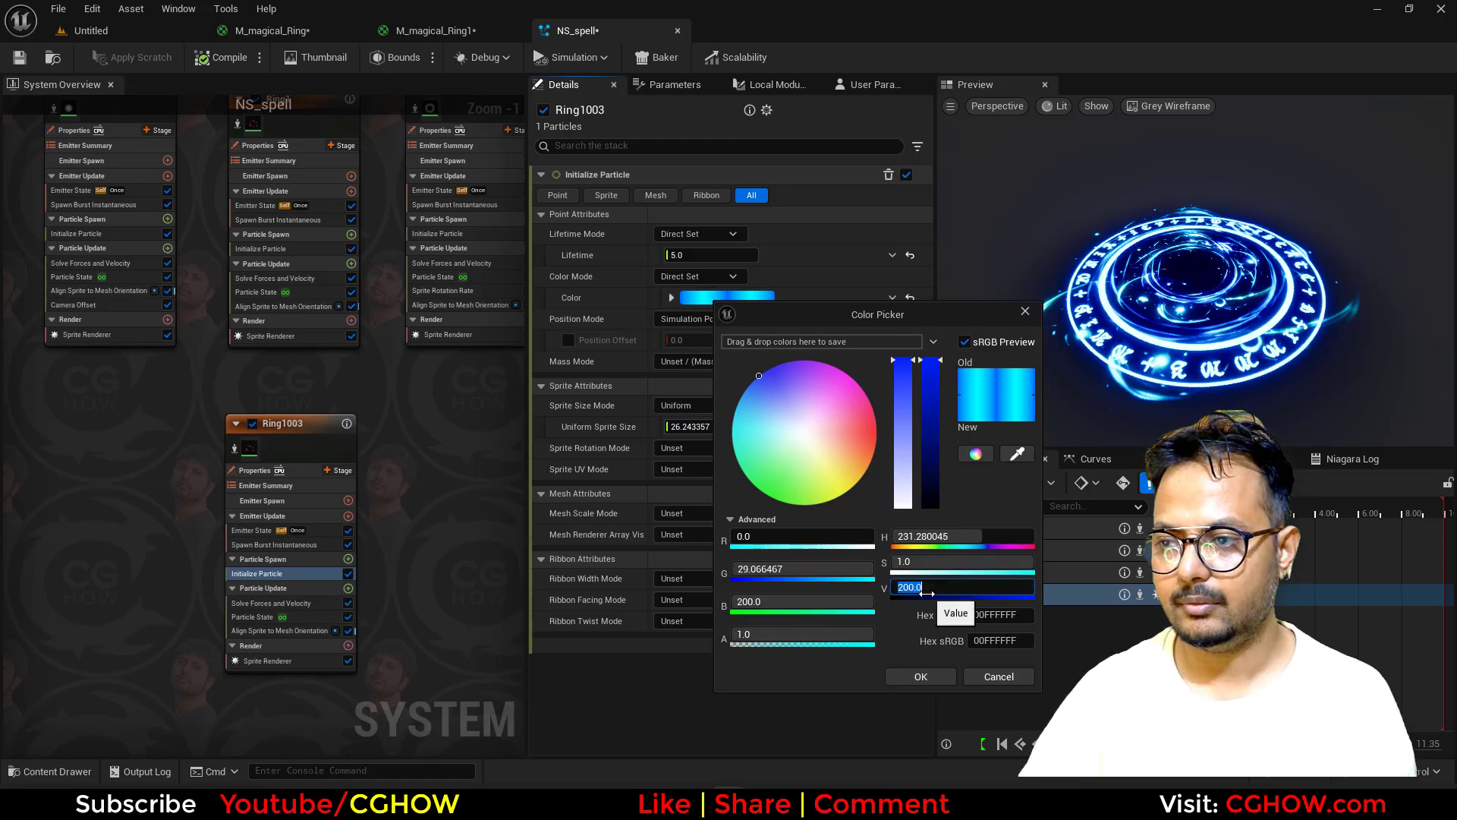
click(923, 673)
mouse_move(1100, 371)
mouse_down()
mouse_move(1100, 391)
mouse_move(1085, 368)
mouse_up()
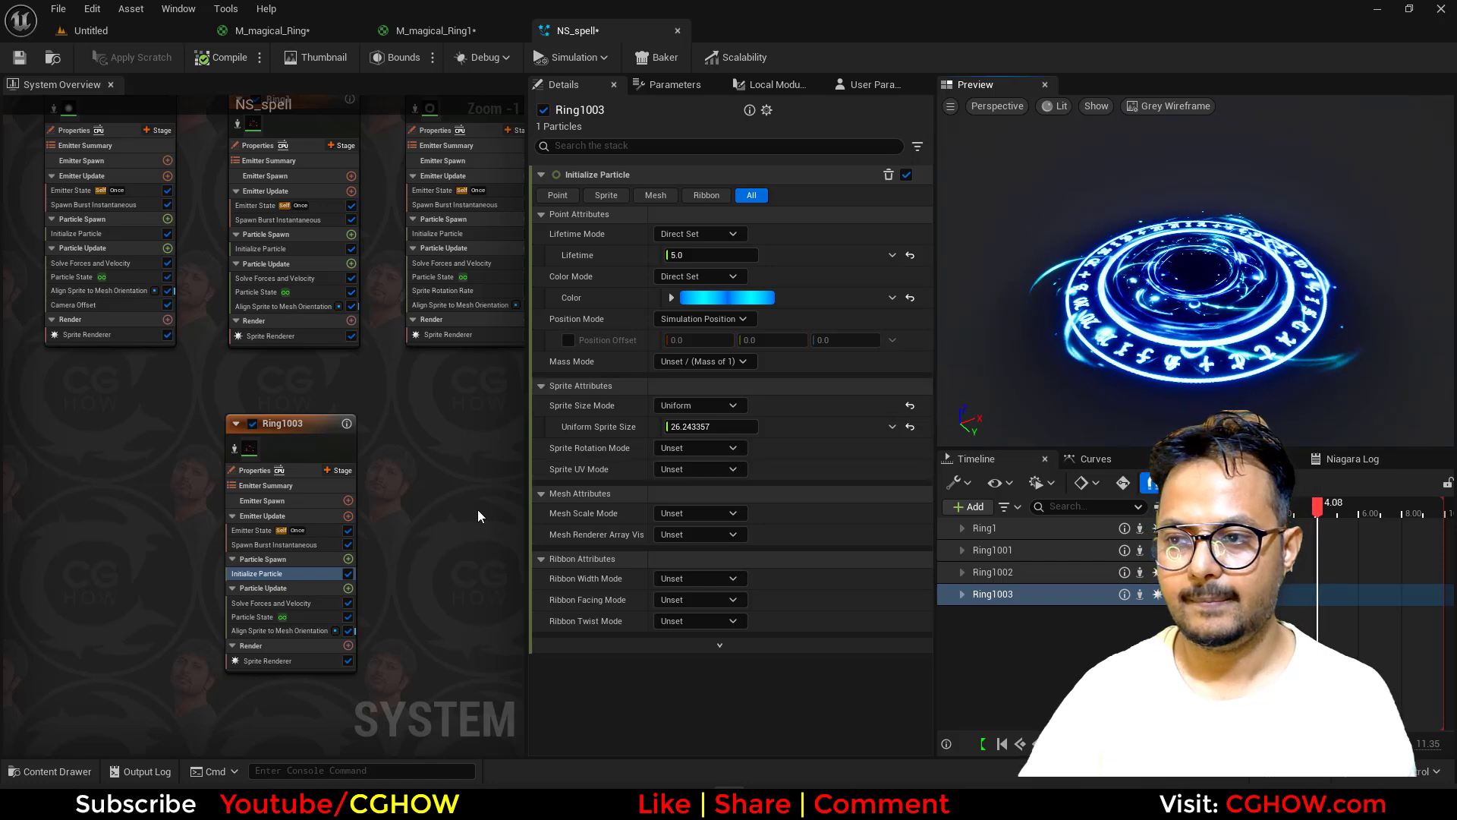
Step: Add a Sprite Rotation Rate module to Ring1003's Particle Update with a rotation rate of about 5.9
click(348, 588)
text(rate)
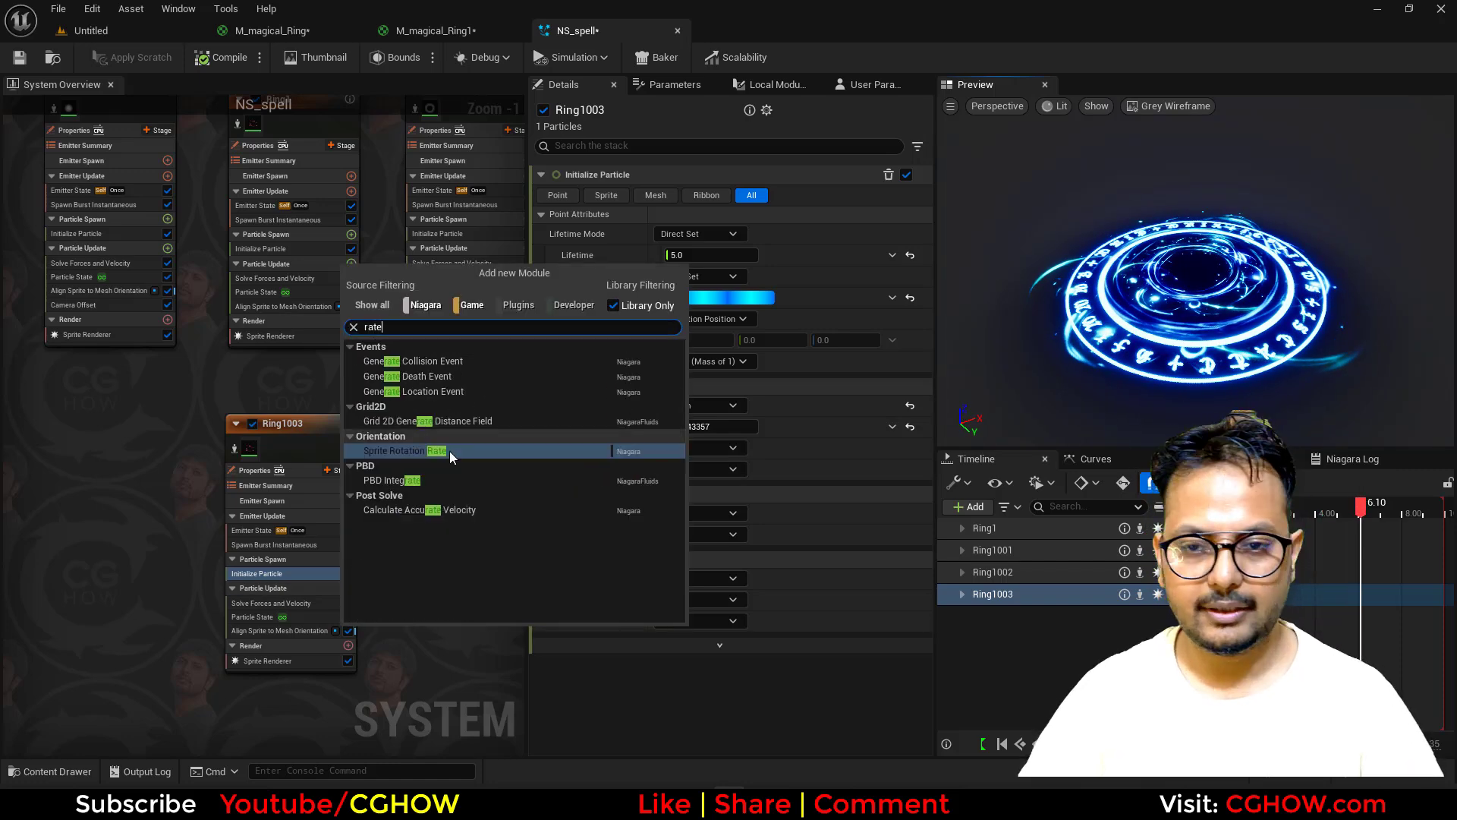
click(425, 451)
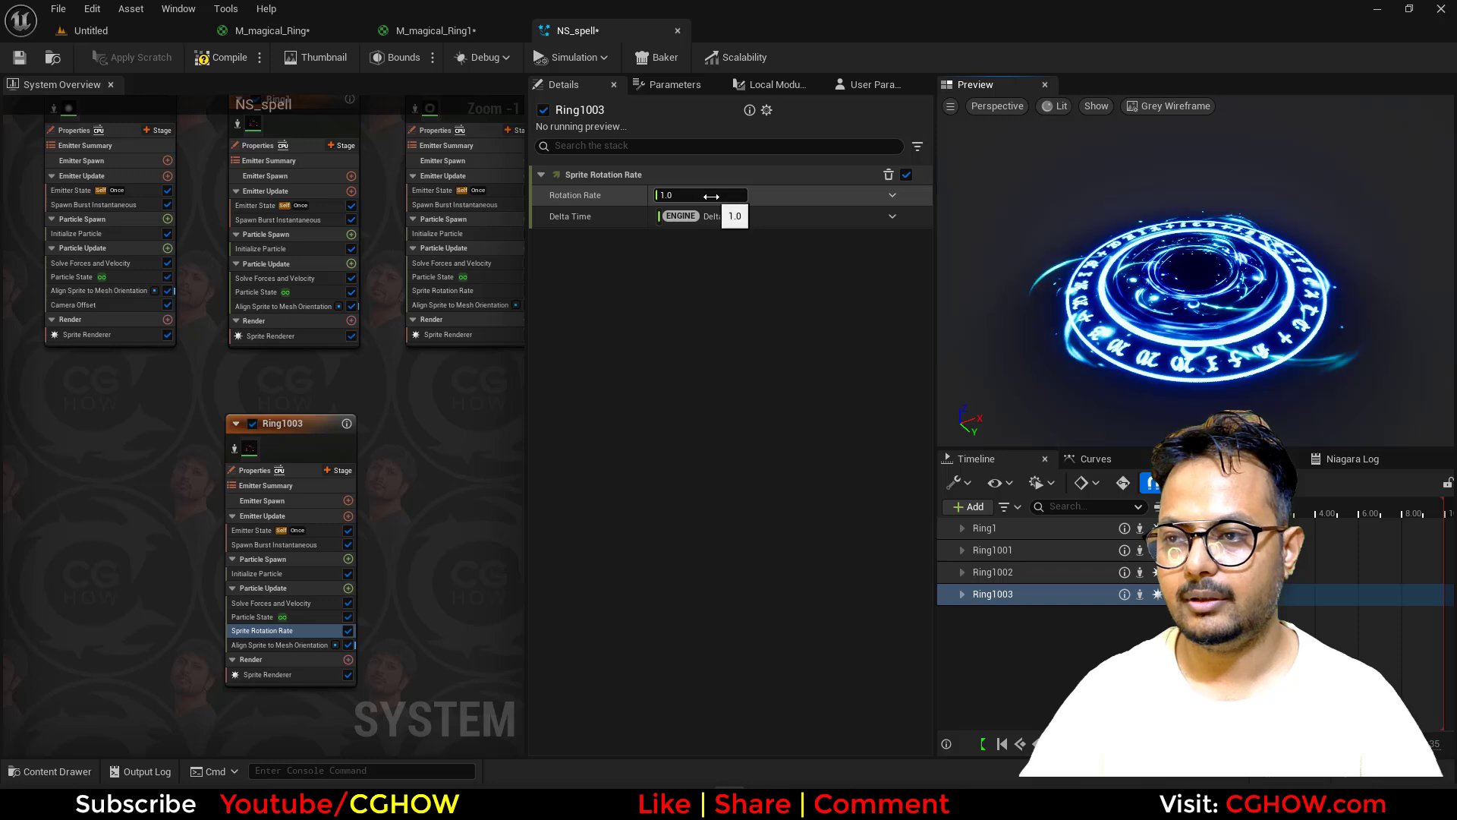
drag(705, 196, 629, 209)
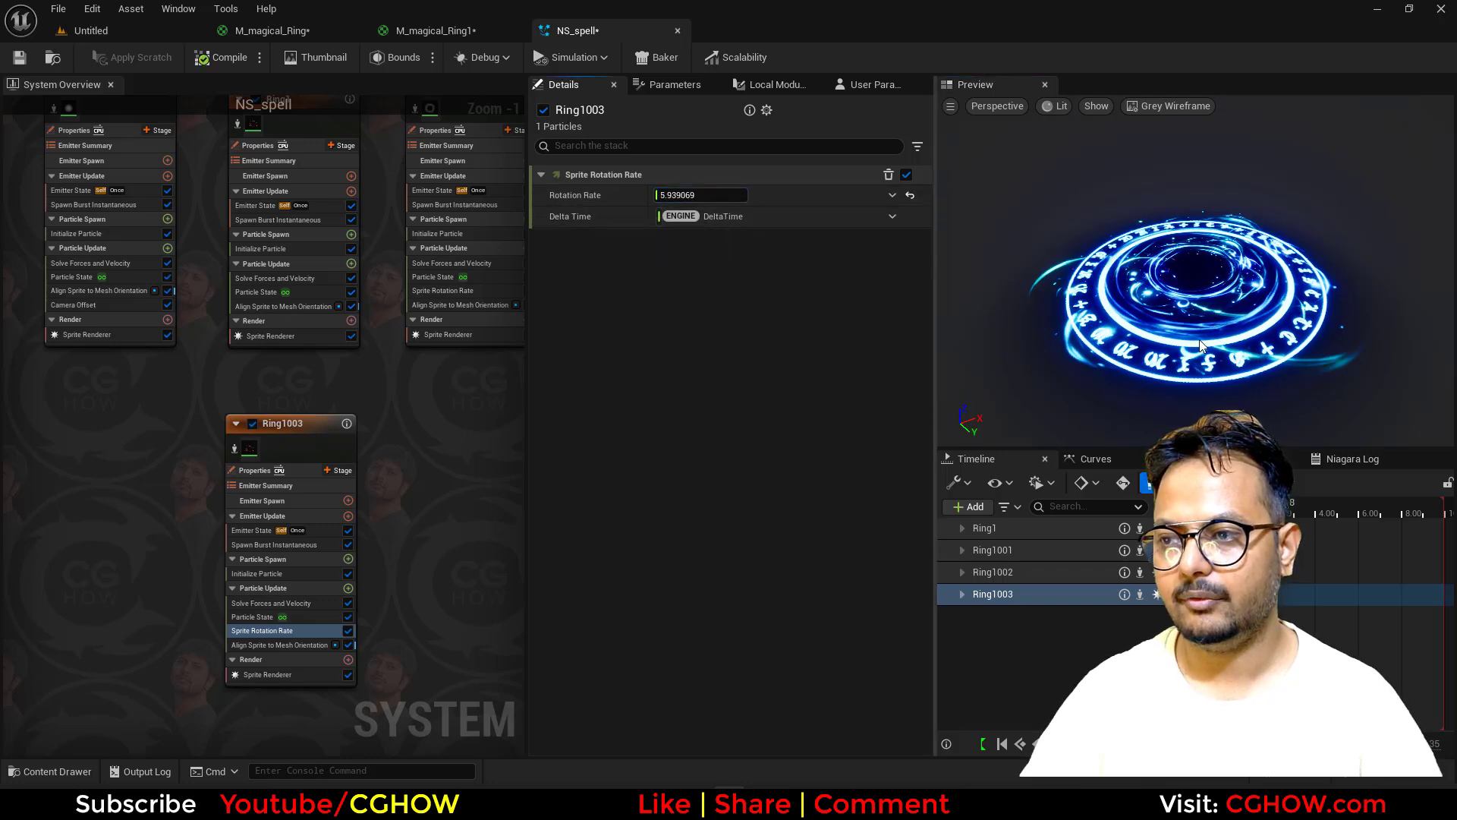
Step: Check the layered ring effect in the preview and save the NS_spell system
drag(1202, 347, 1174, 372)
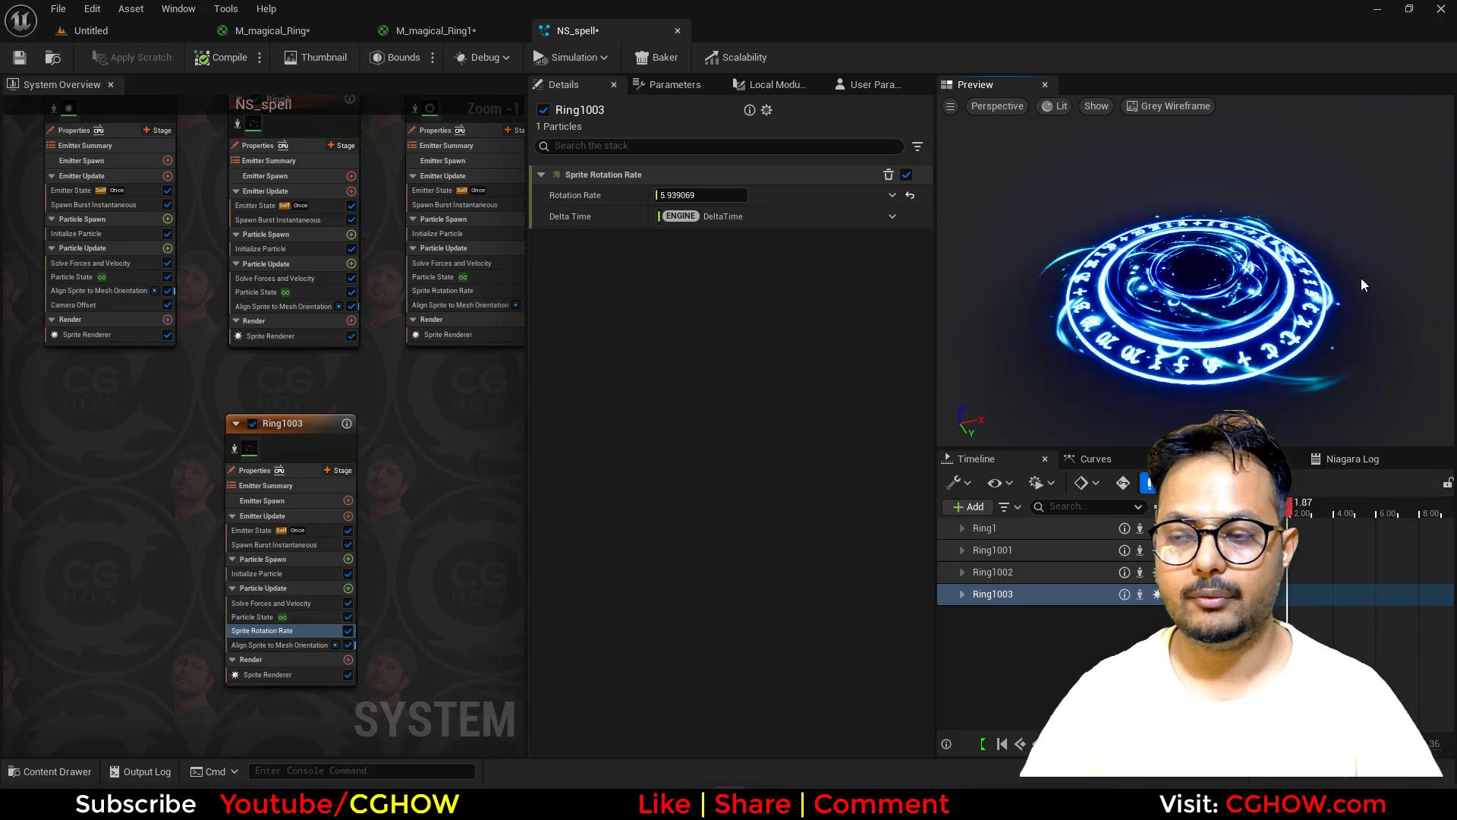
scroll(1362, 284, down, 3)
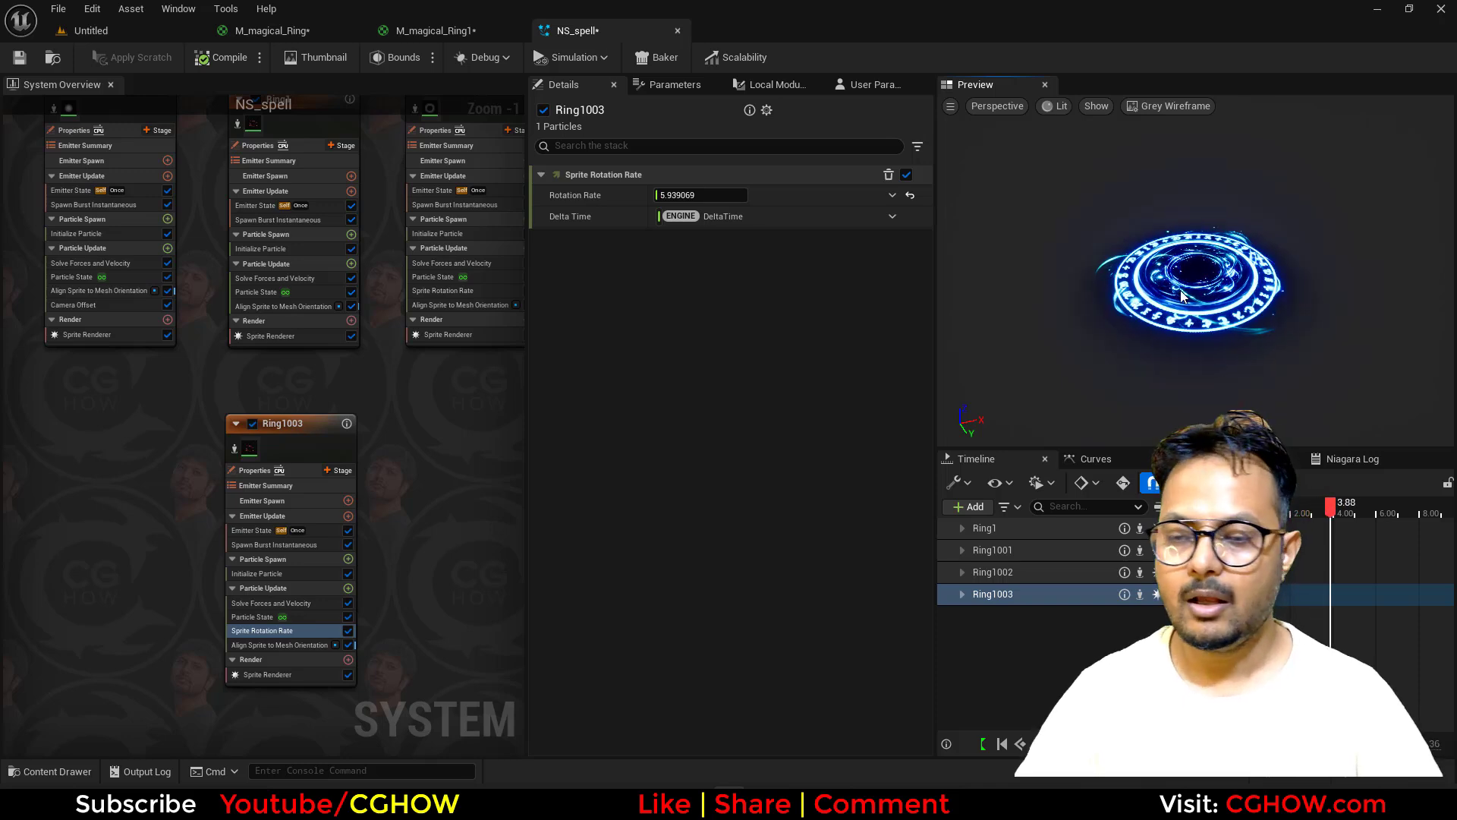
scroll(1183, 292, up, 4)
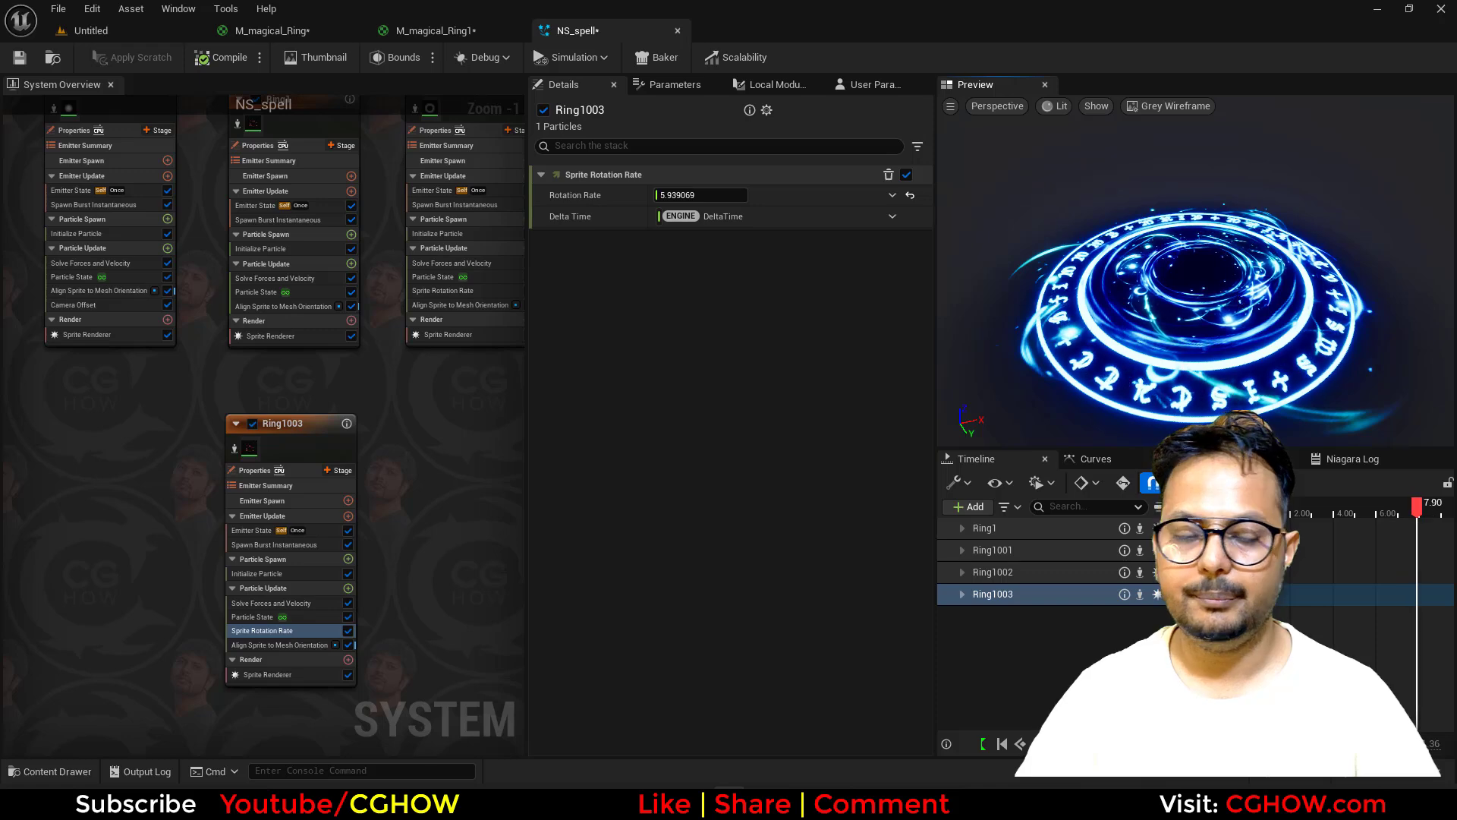
scroll(1017, 268, down, 4)
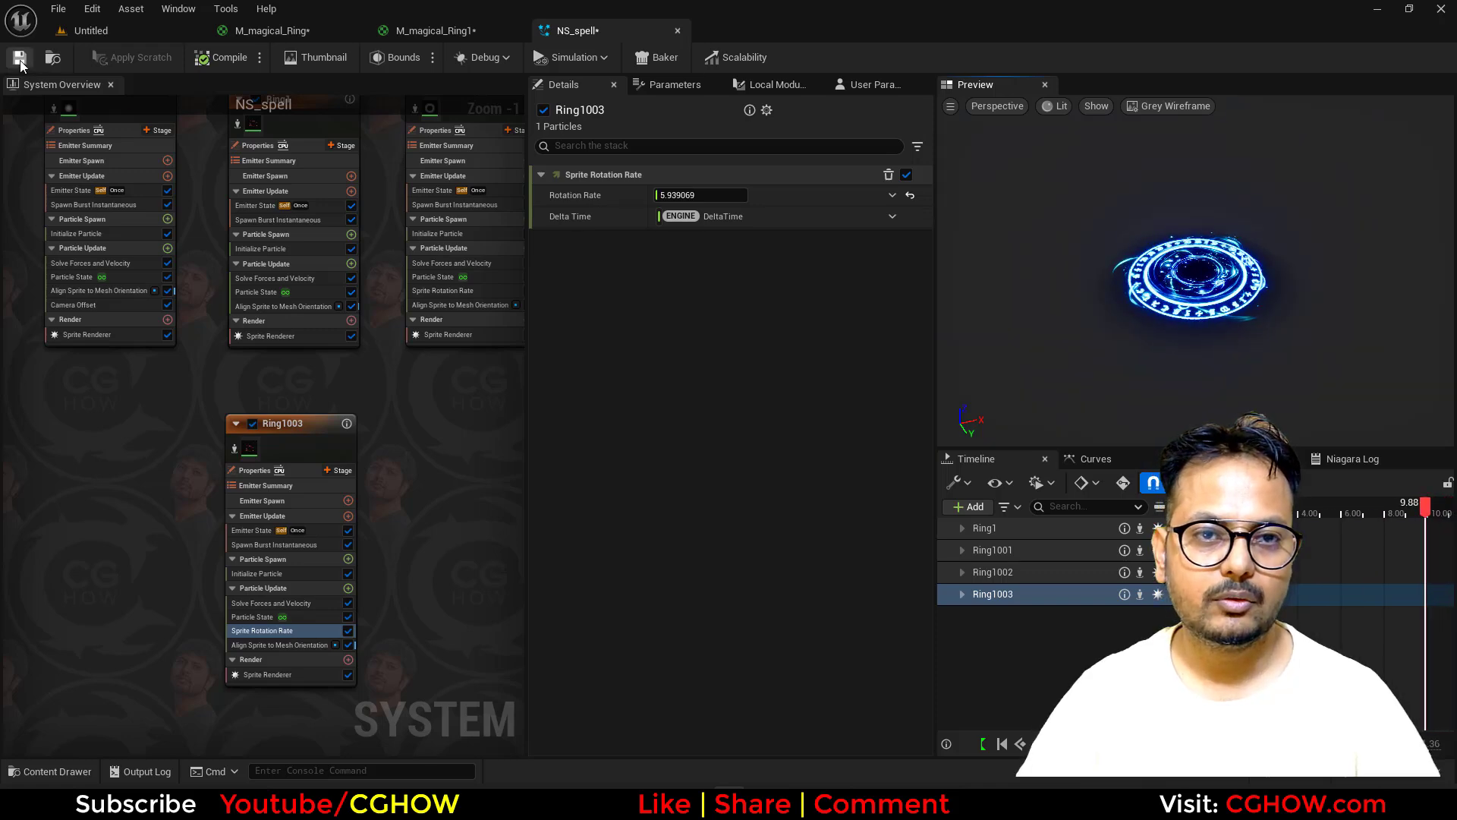
click(20, 60)
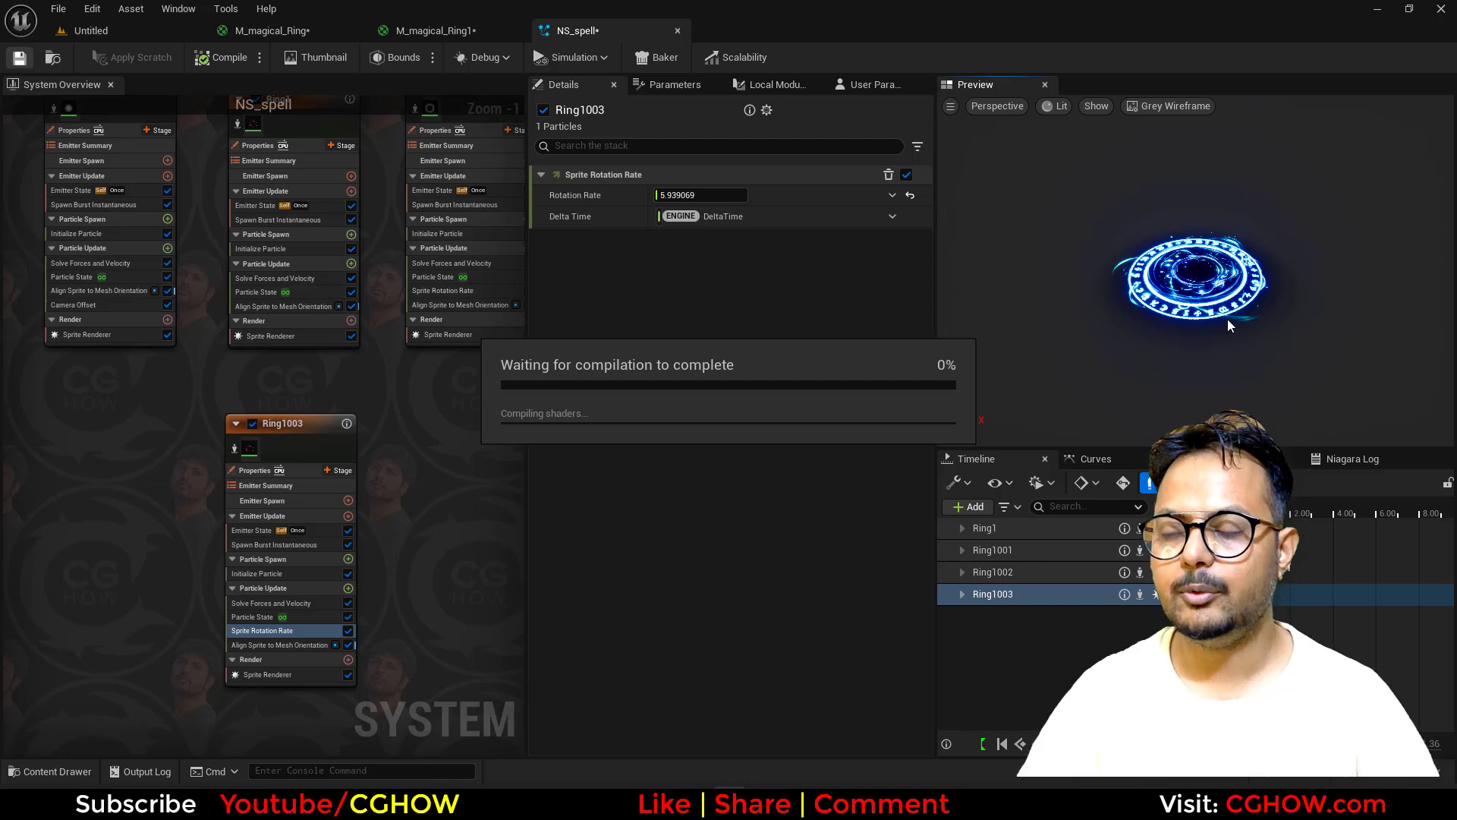
right_drag(466, 481, 89, 607)
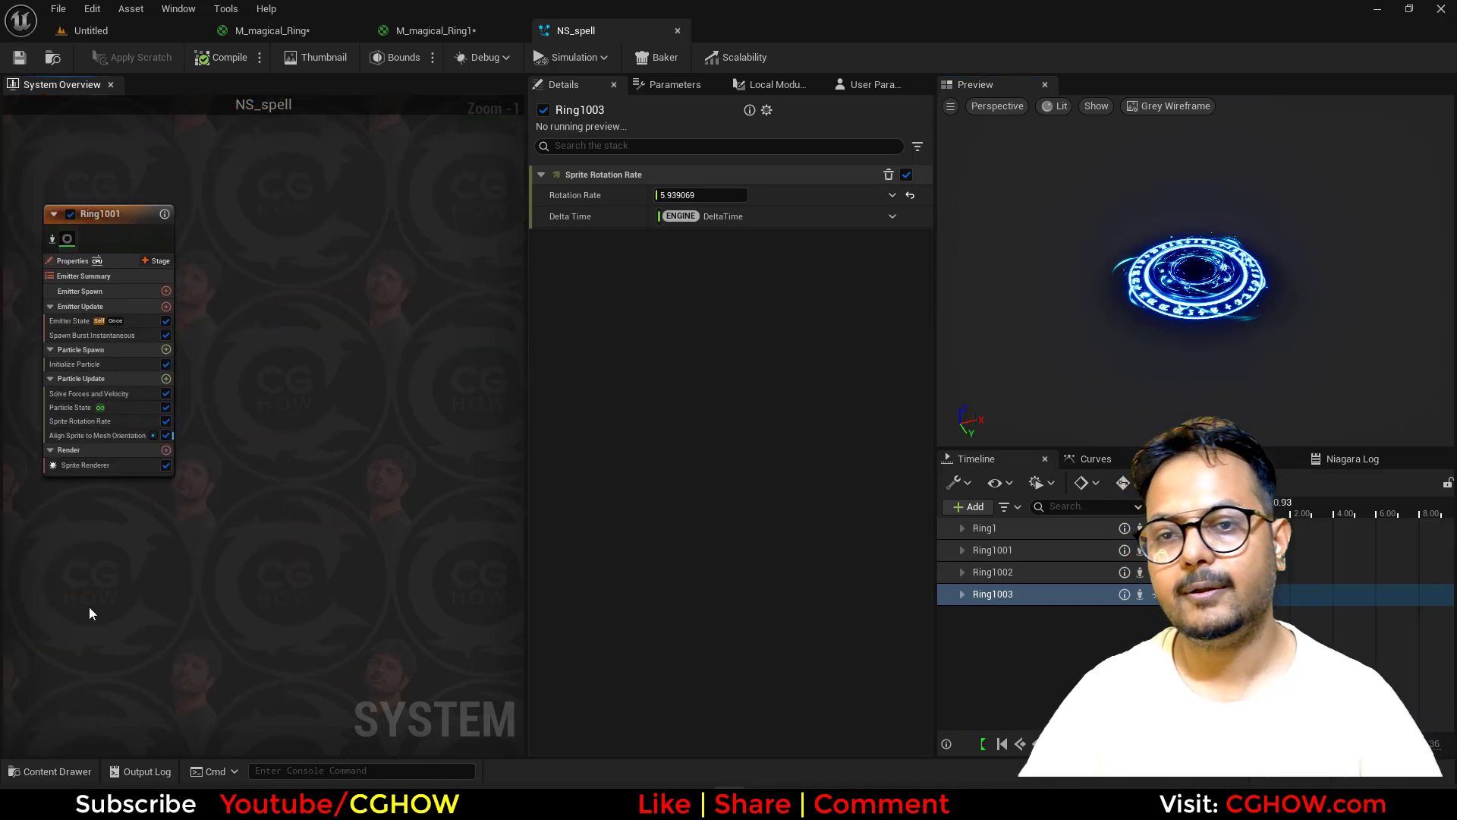
Step: Add a minimal emitter to the system and place it clear of the Ring1001 emitter
right_click(258, 204)
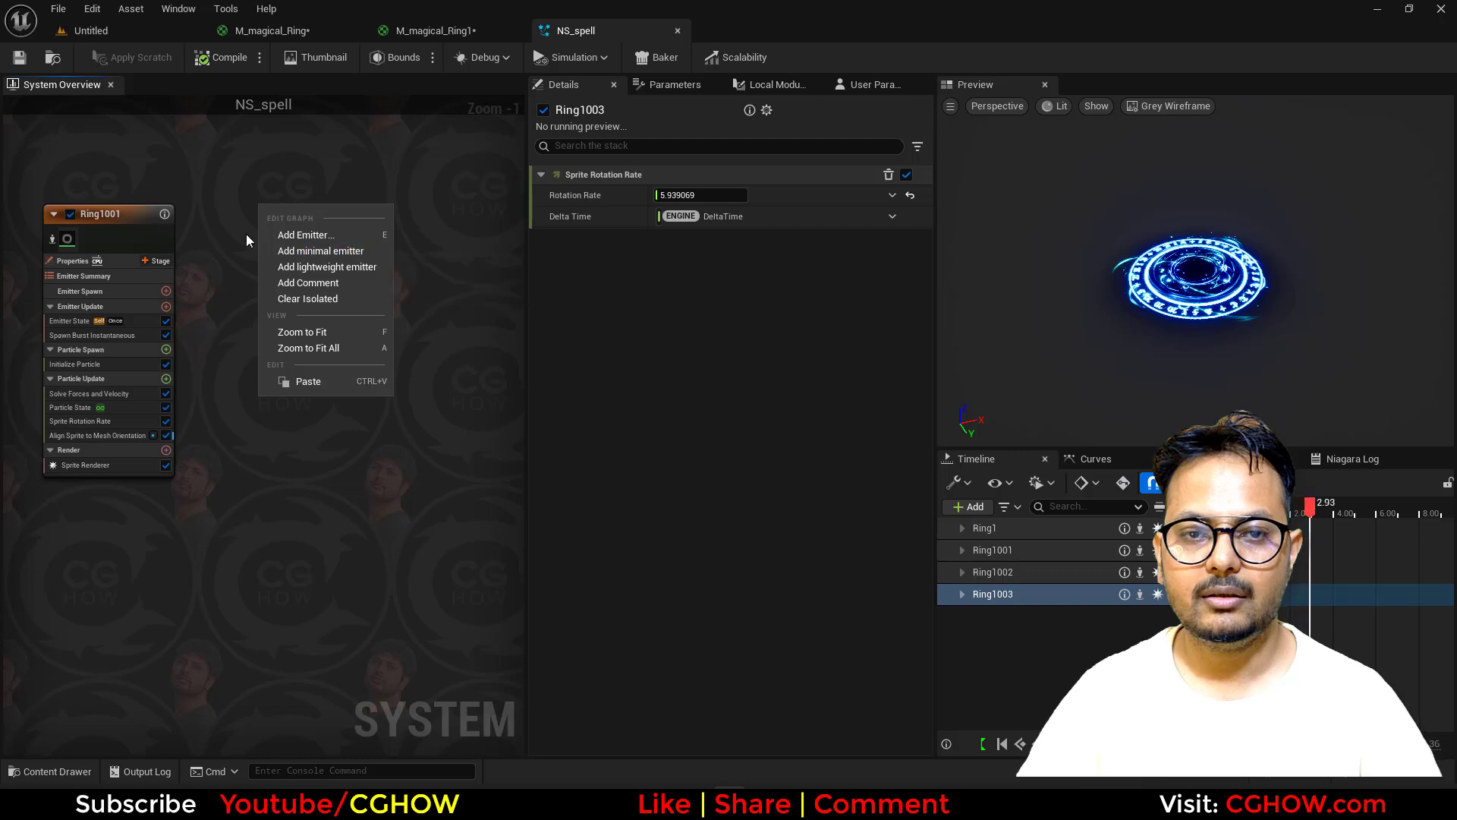
click(320, 254)
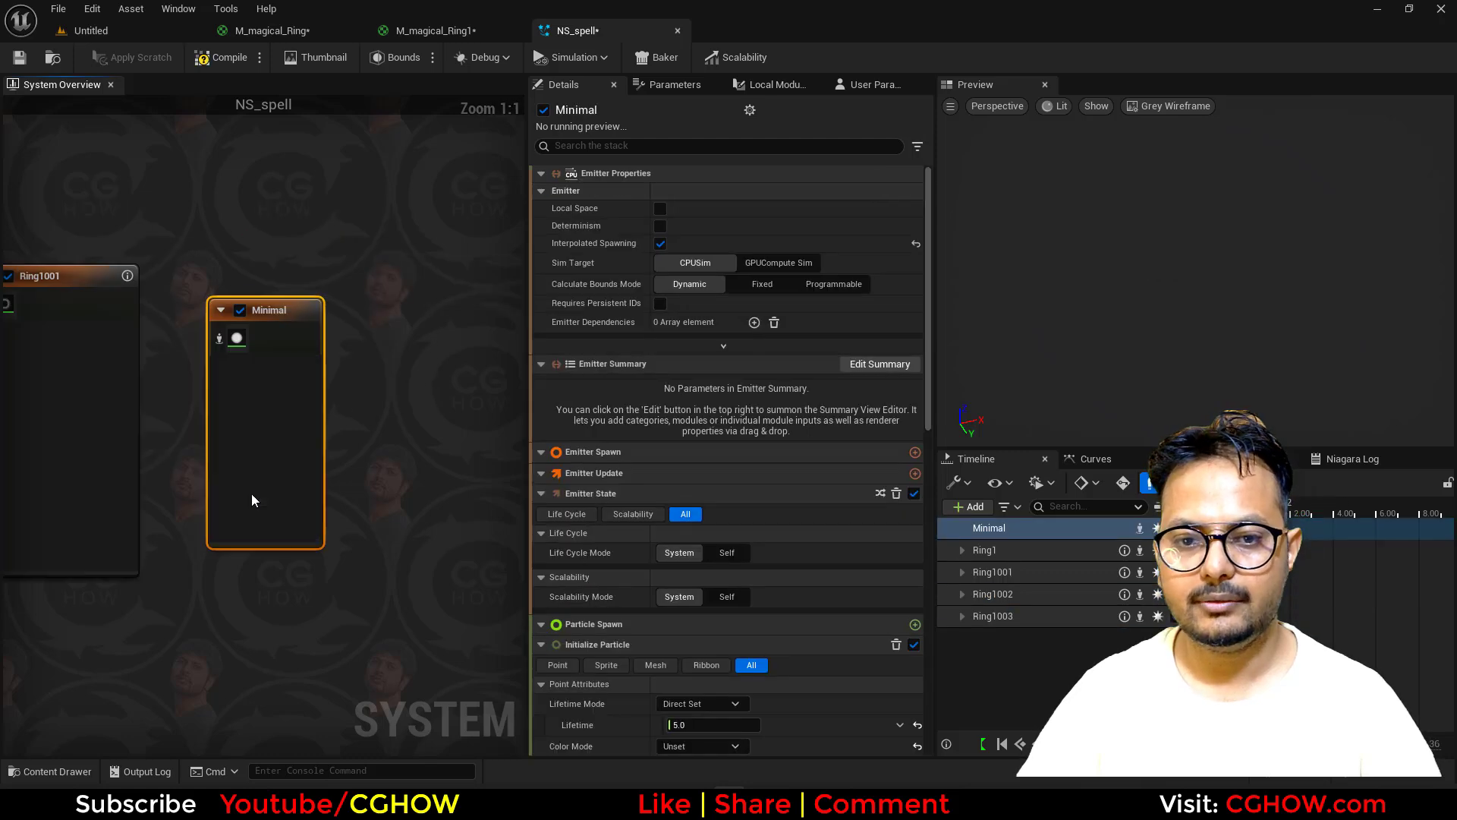
drag(273, 311, 465, 301)
right_drag(394, 268, 154, 201)
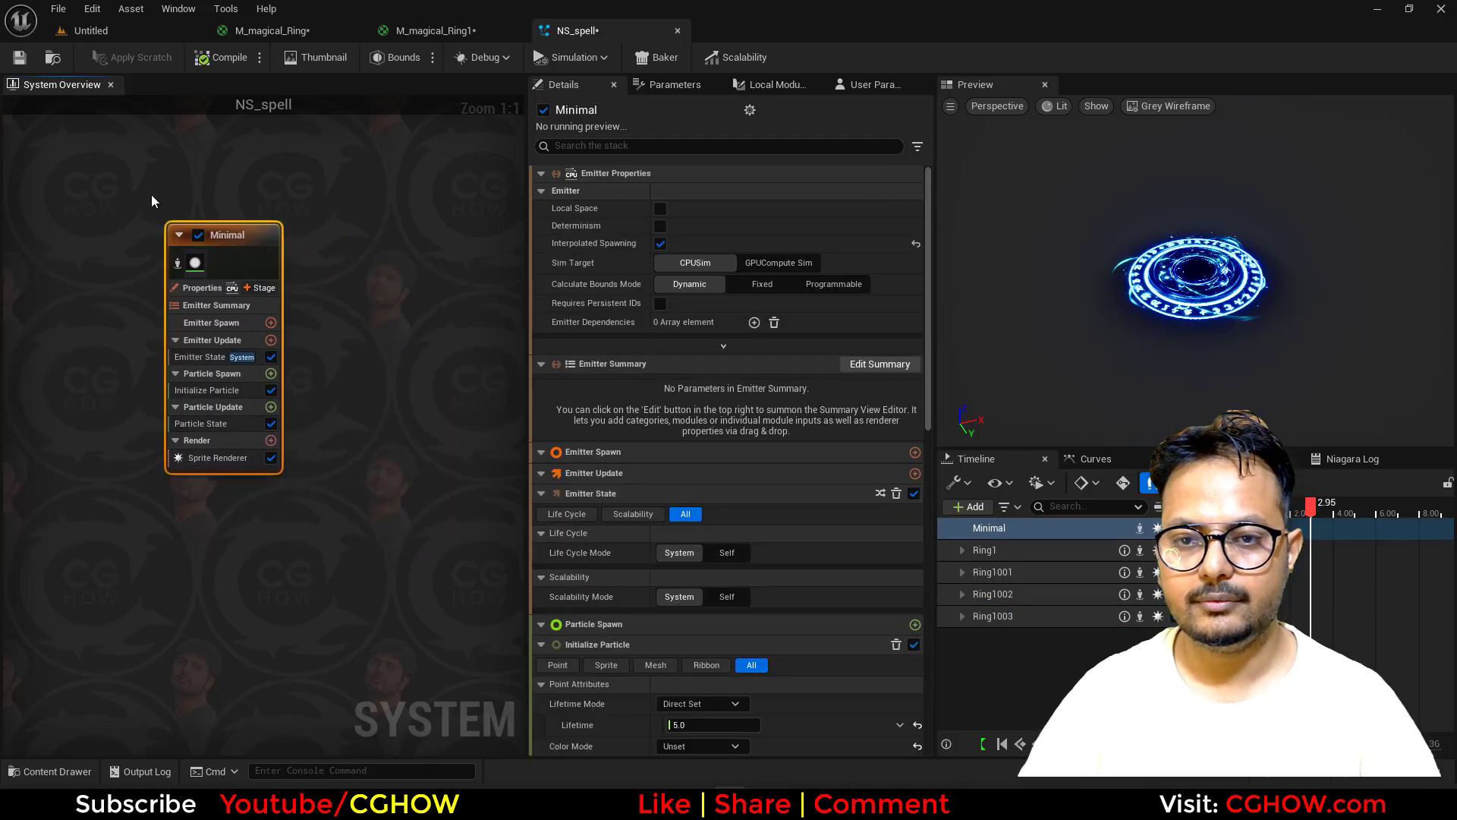
Step: Move the four ring emitters together away from the Minimal emitter and reposition the NS_spell system node above them
scroll(139, 247, down, 4)
right_drag(77, 342, 425, 378)
scroll(345, 322, down, 1)
drag(170, 214, 386, 578)
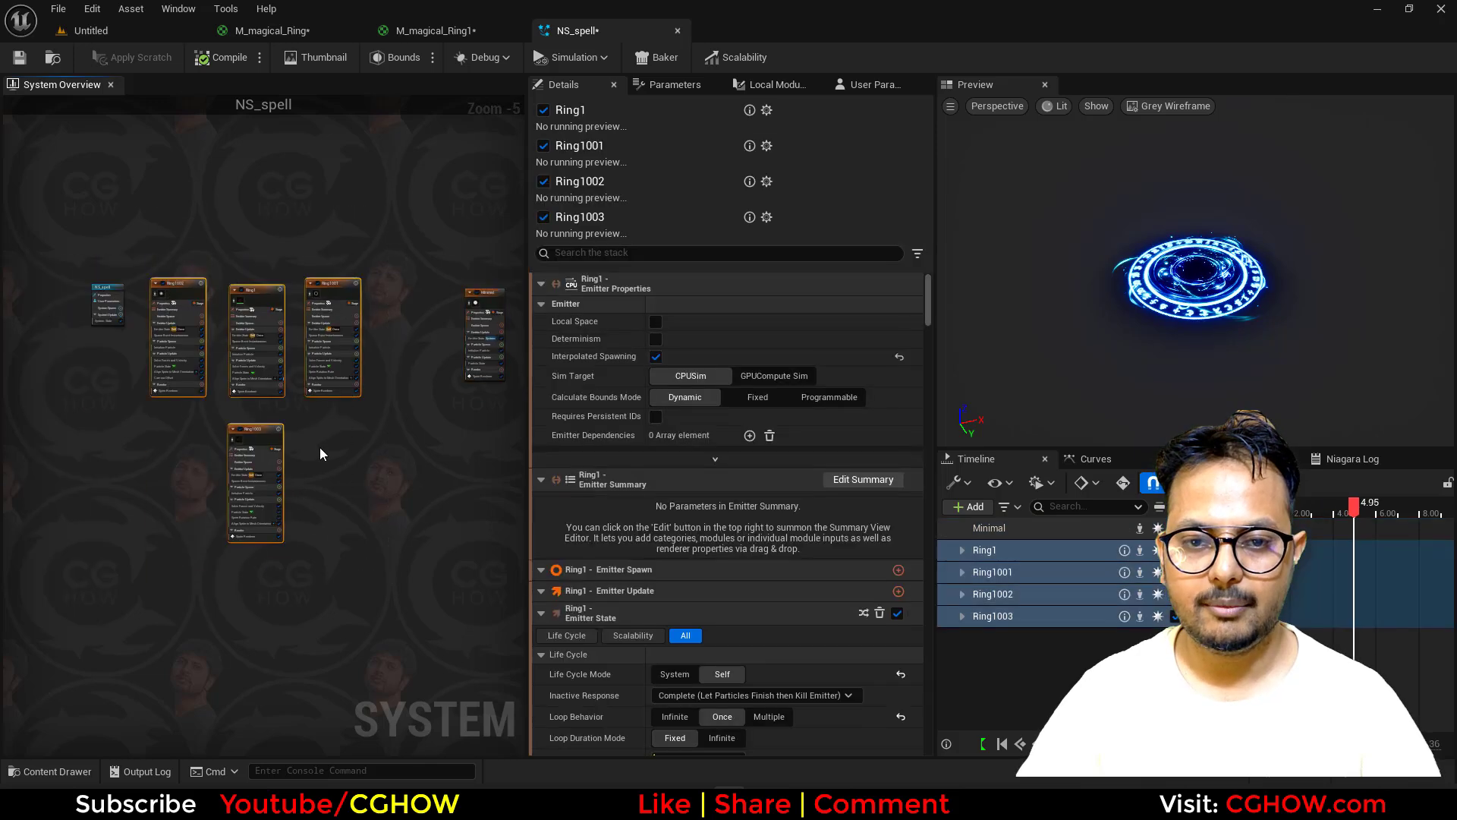
drag(326, 287, 126, 358)
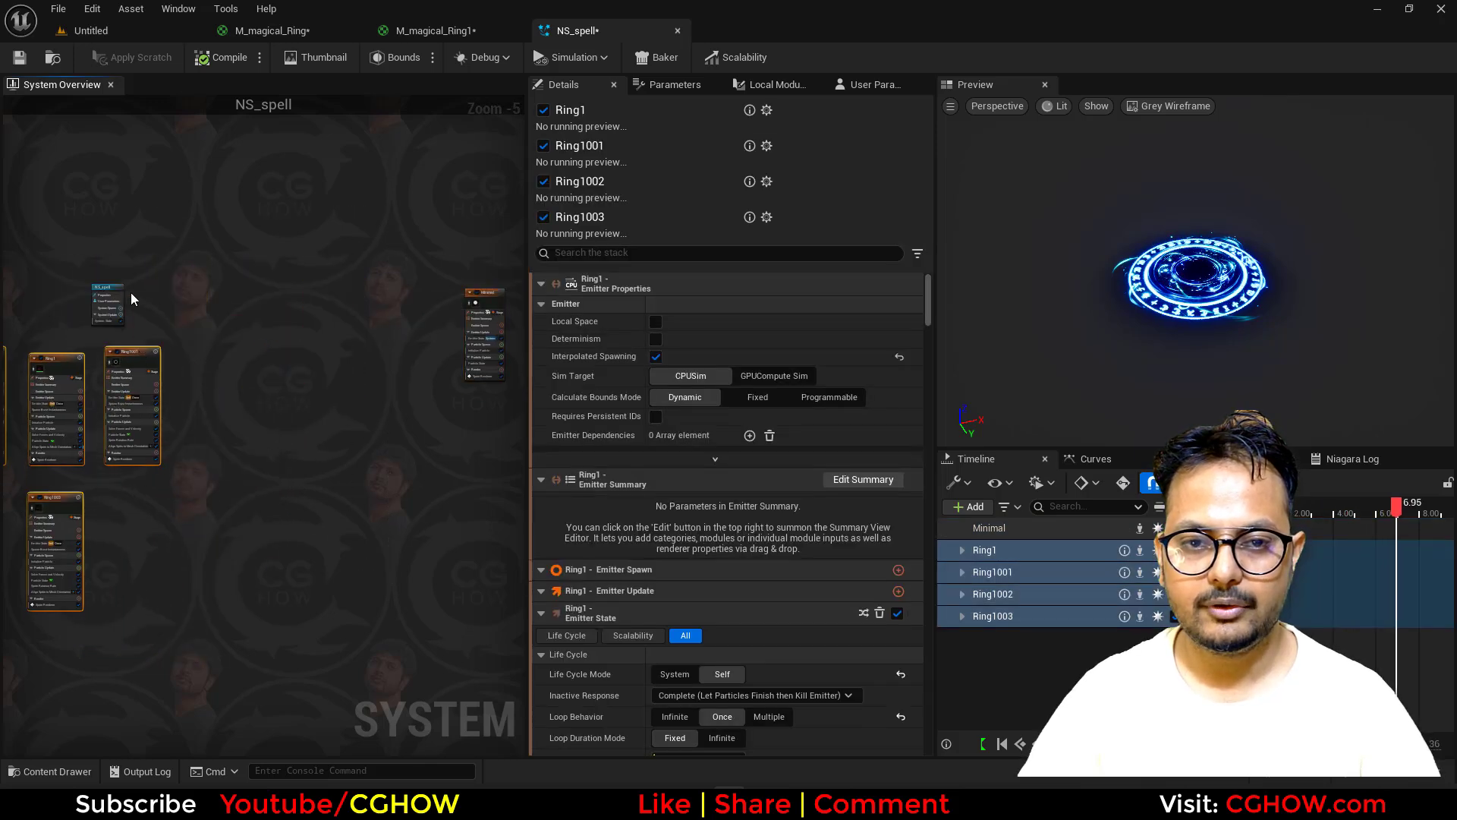
drag(111, 287, 57, 220)
Step: Move the Minimal emitter closer to the ring emitters in the cleared graph space
right_drag(270, 349, 263, 350)
scroll(418, 325, up, 3)
right_drag(419, 325, 328, 266)
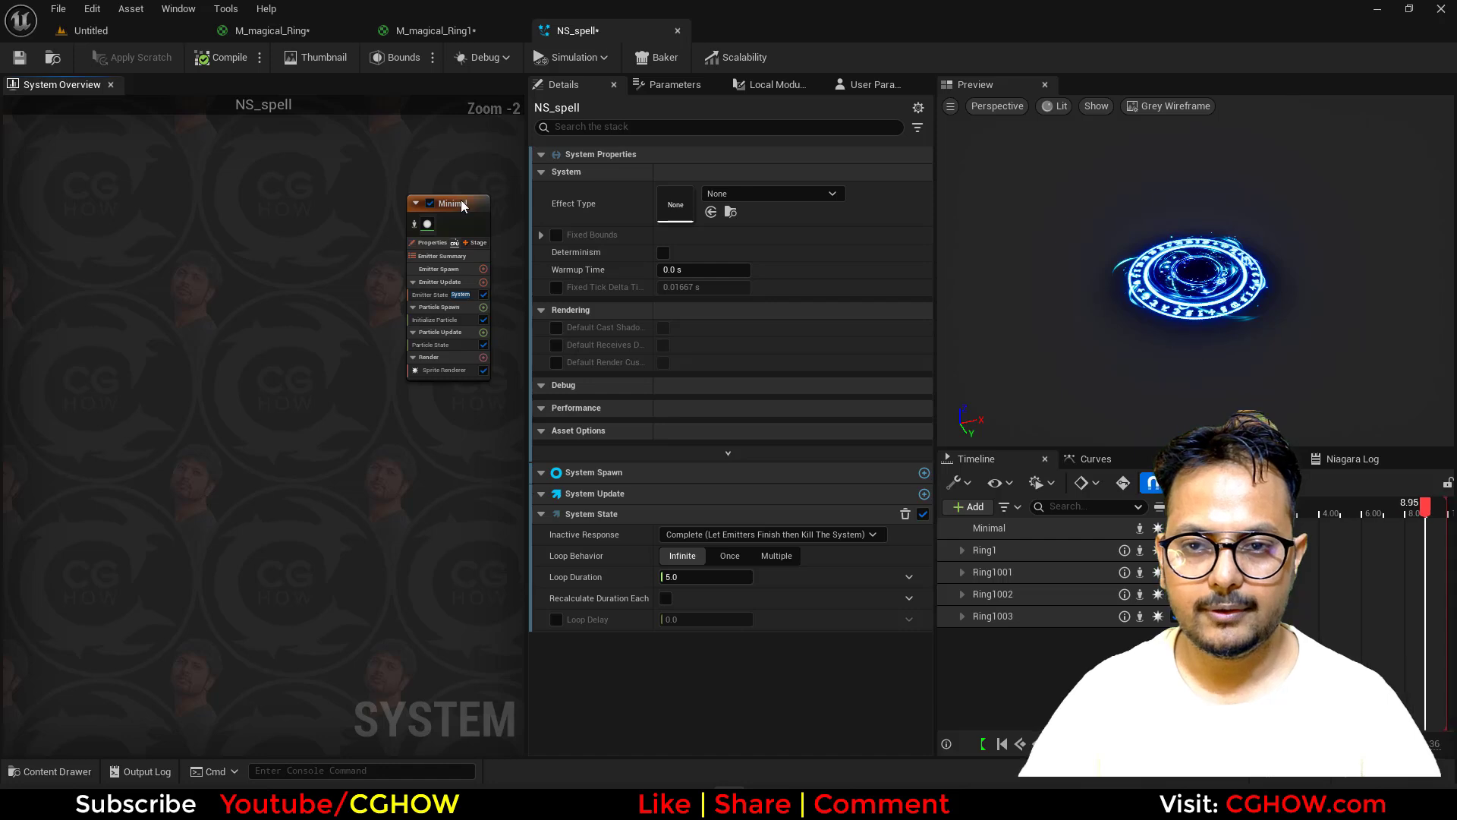
drag(462, 203, 228, 328)
right_drag(365, 359, 317, 360)
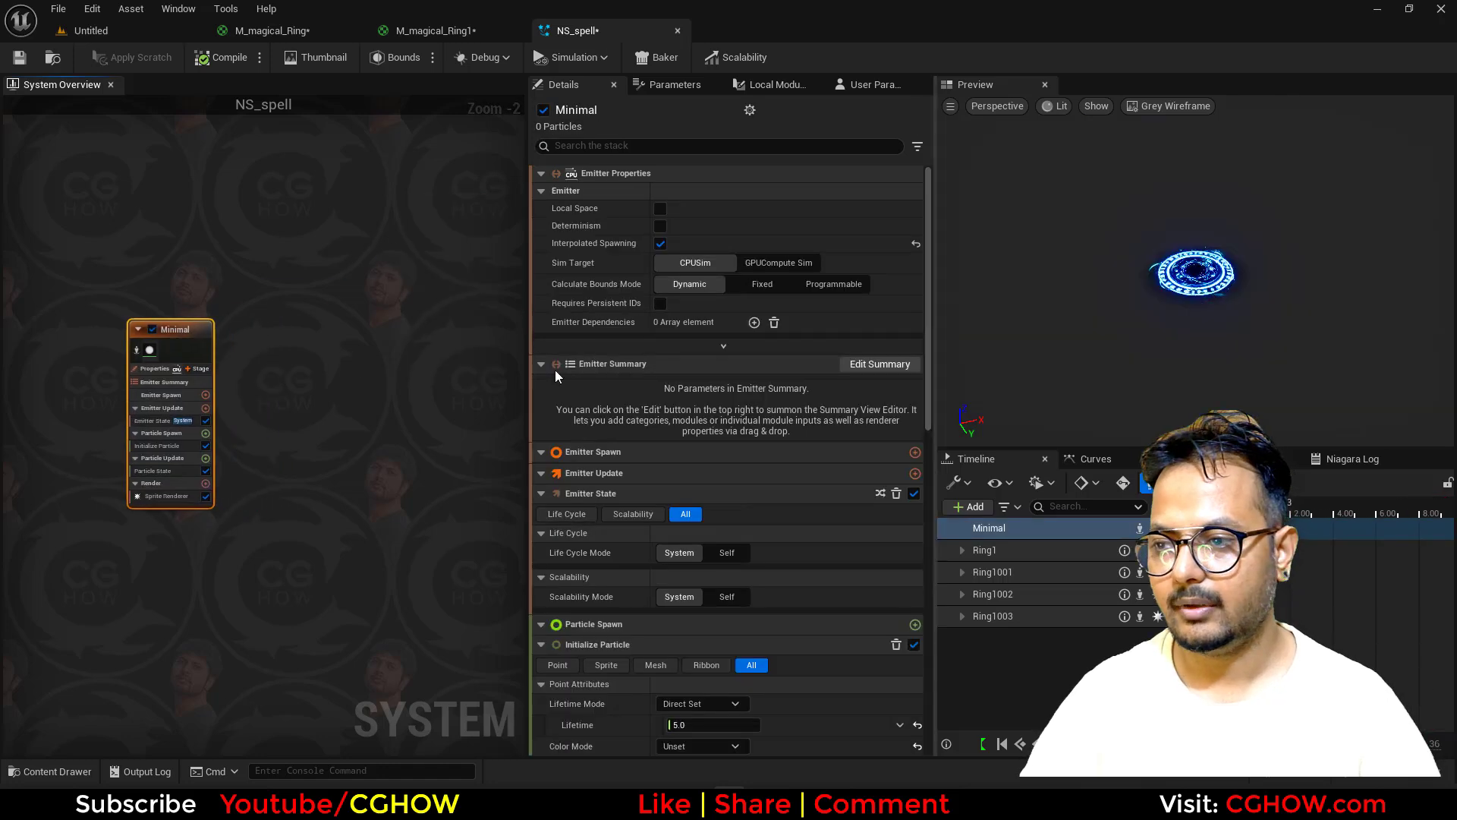
Step: Add a Spawn Rate module with a rate of 50 to the Minimal emitter's Emitter Update
scroll(108, 368, up, 2)
right_drag(110, 420, 208, 365)
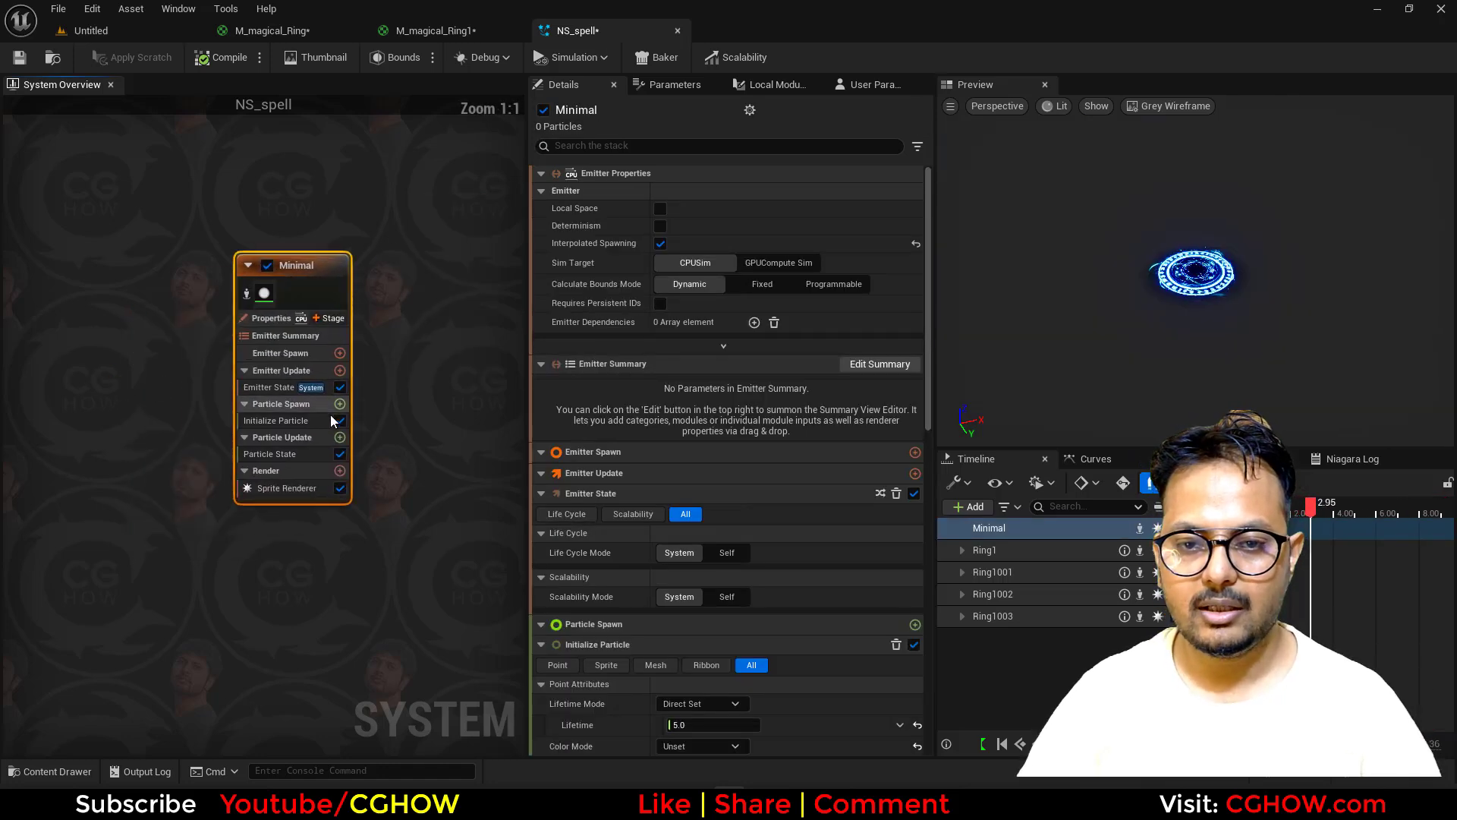
click(340, 371)
click(379, 538)
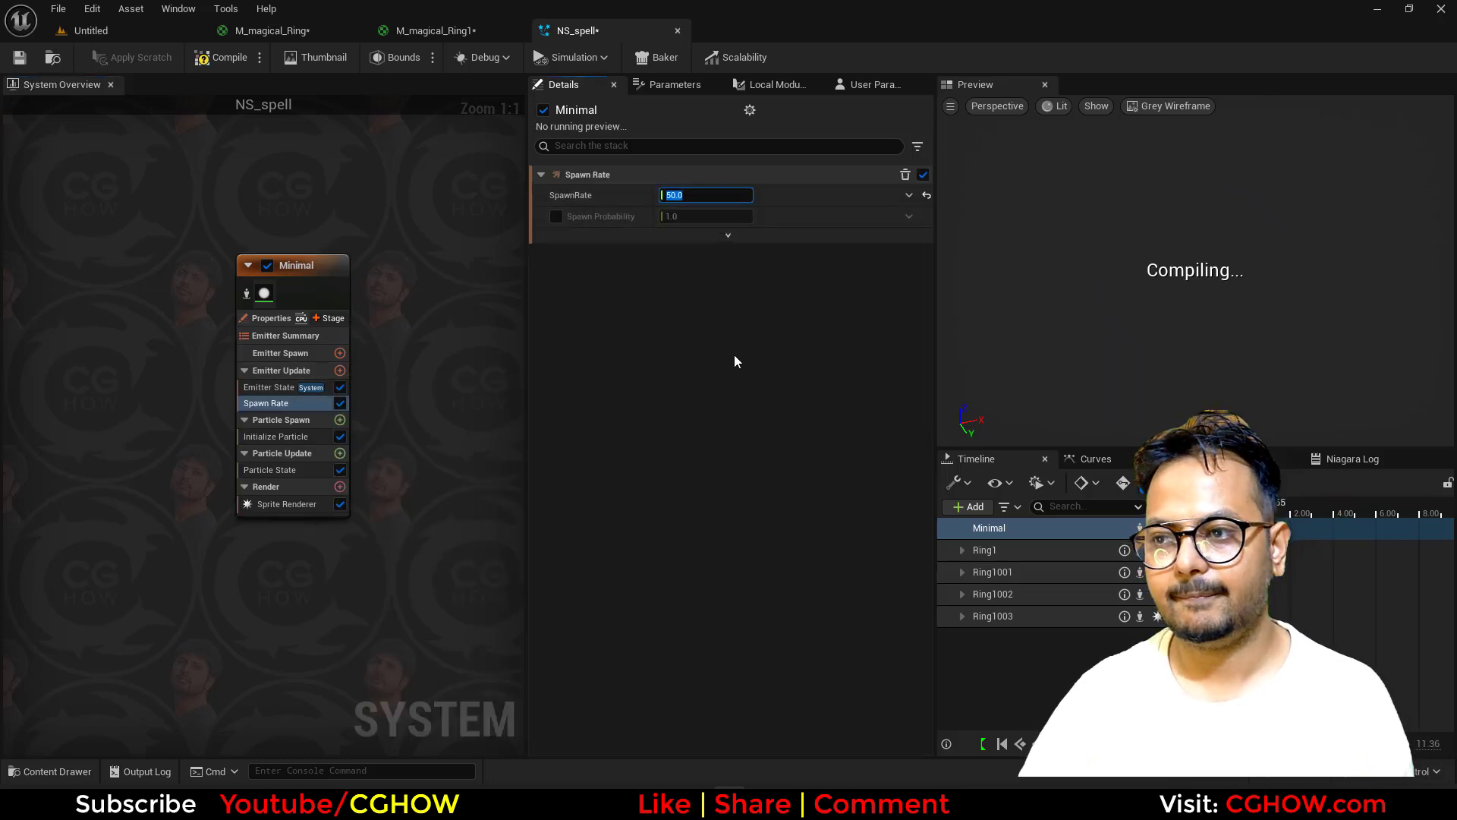
Step: Replace the Minimal emitter's Sprite Renderer with a Ribbon Renderer
click(312, 504)
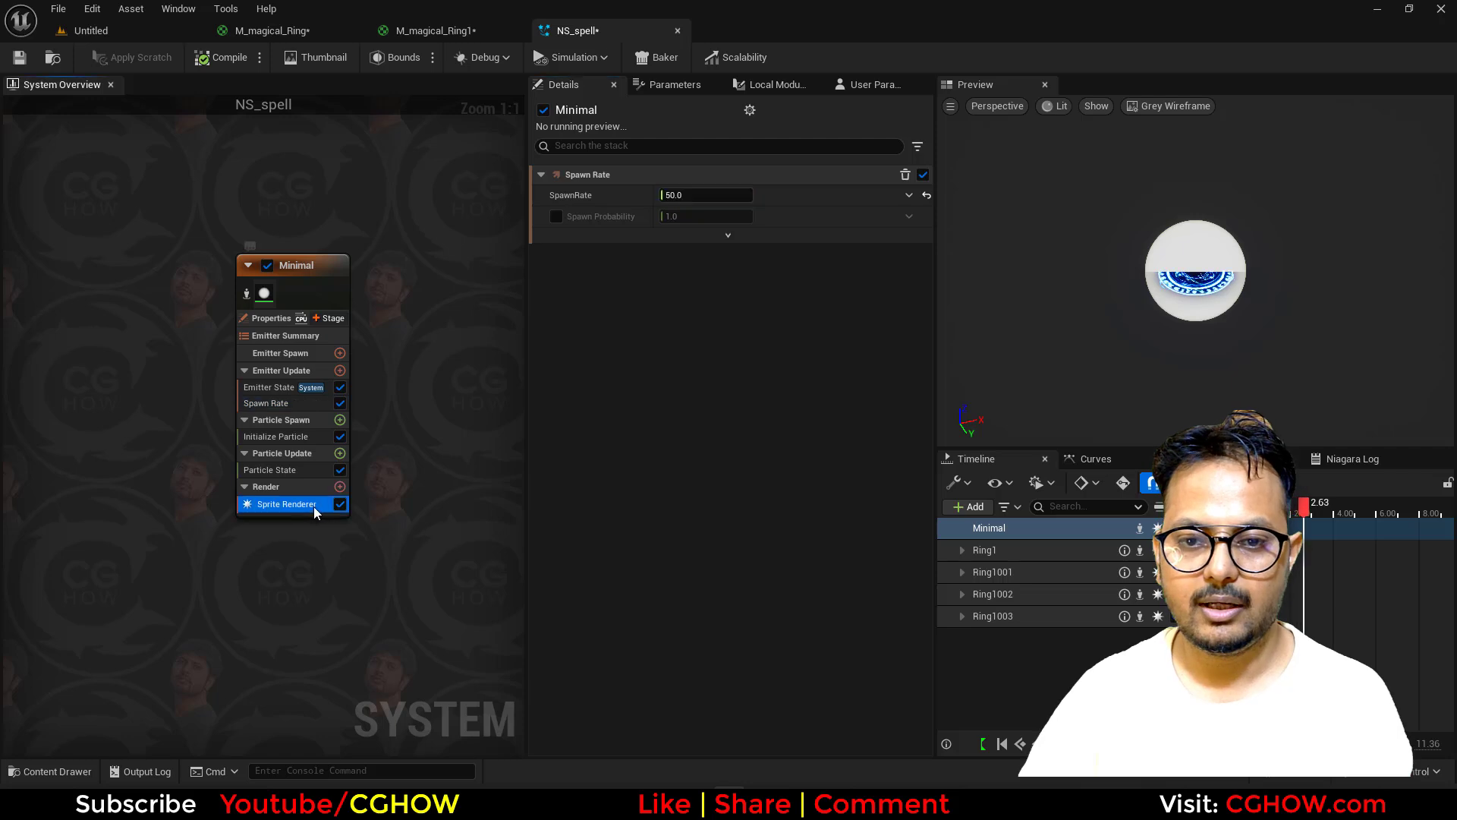
key(Delete)
click(340, 486)
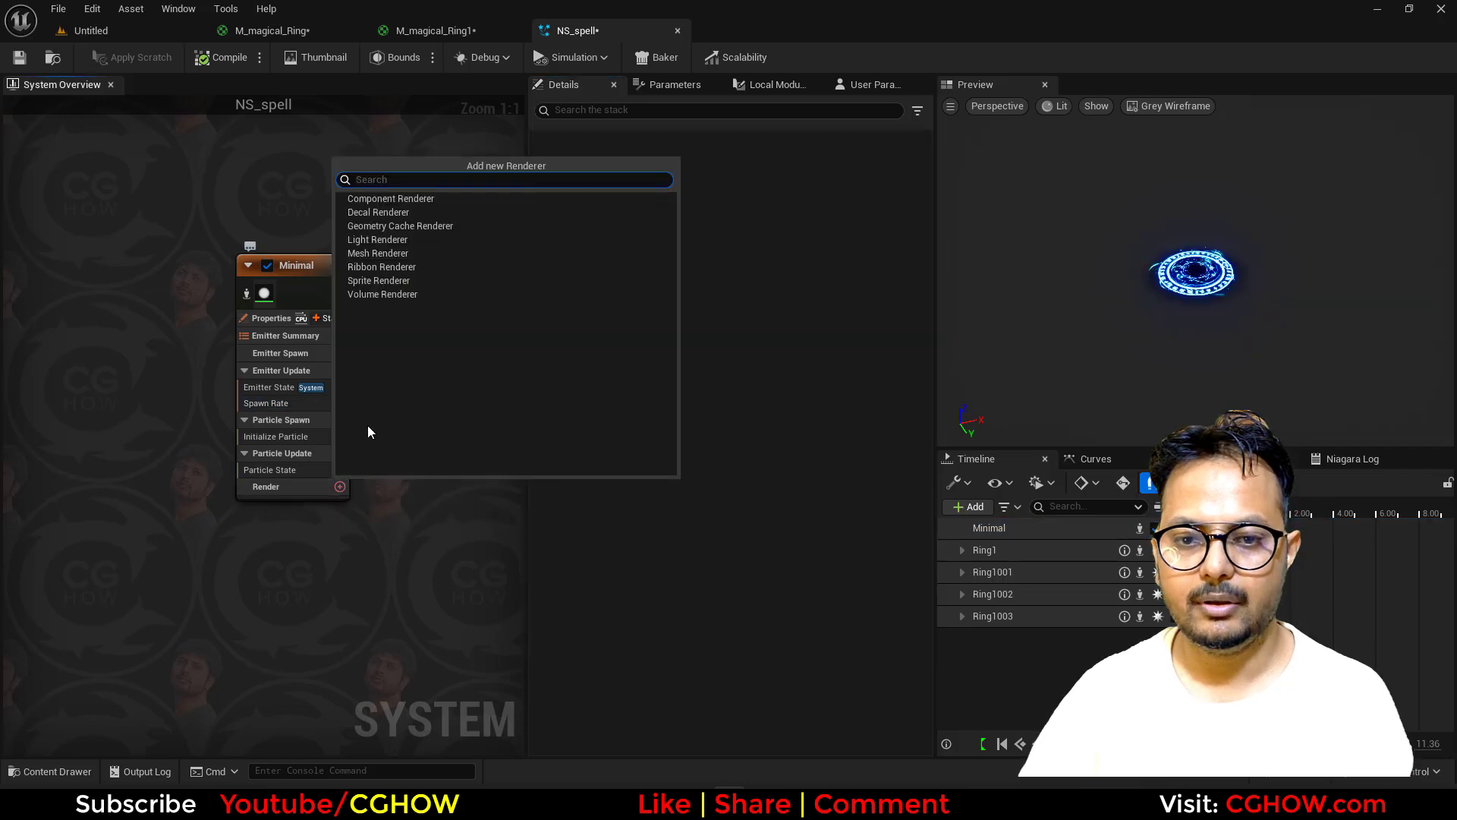
click(381, 267)
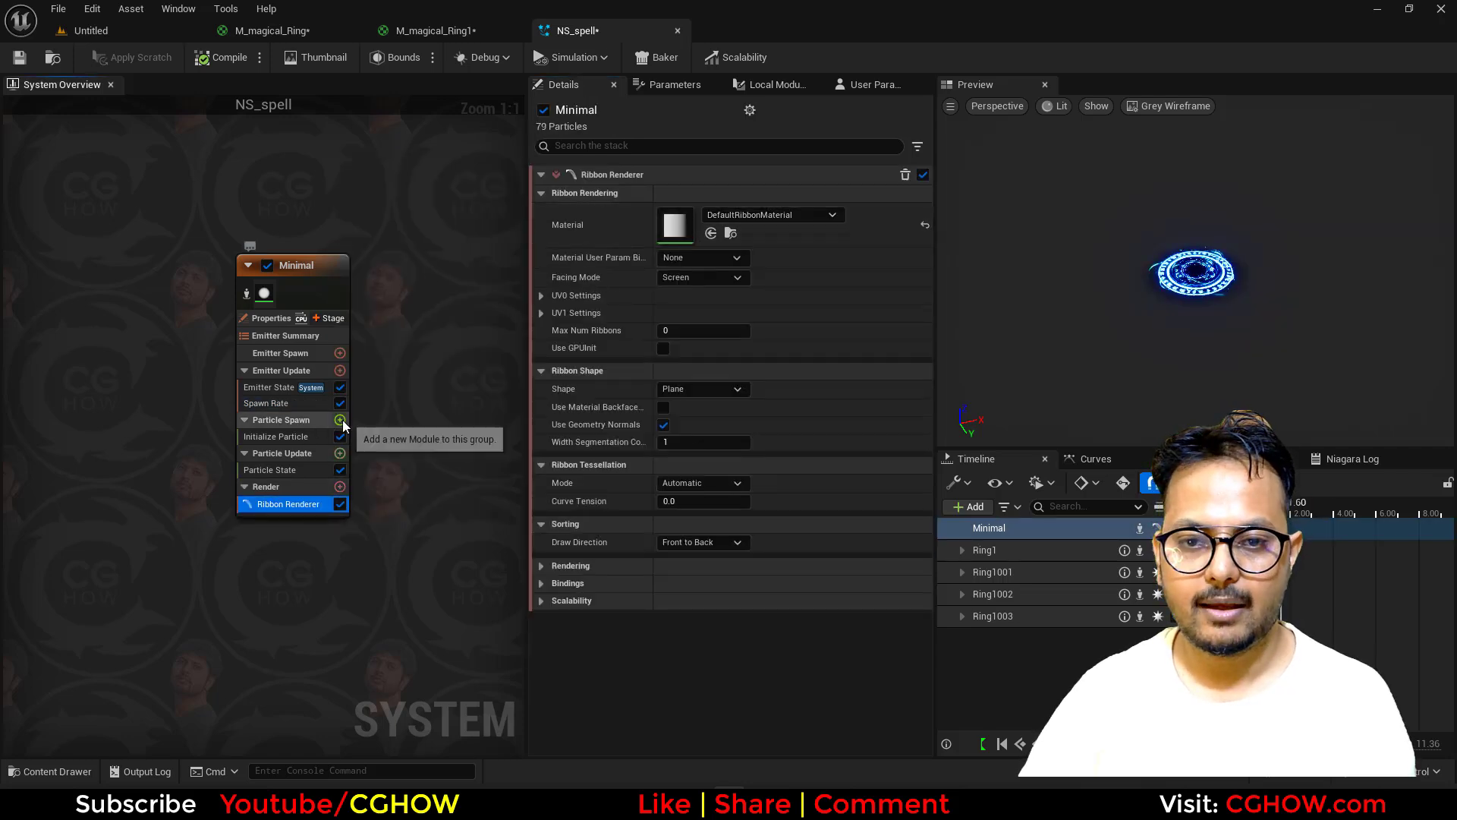
Step: Add an Add Velocity module to the Minimal emitter's Particle Spawn and resolve its missing SolveForcesAndVelocity dependency
click(340, 420)
click(400, 152)
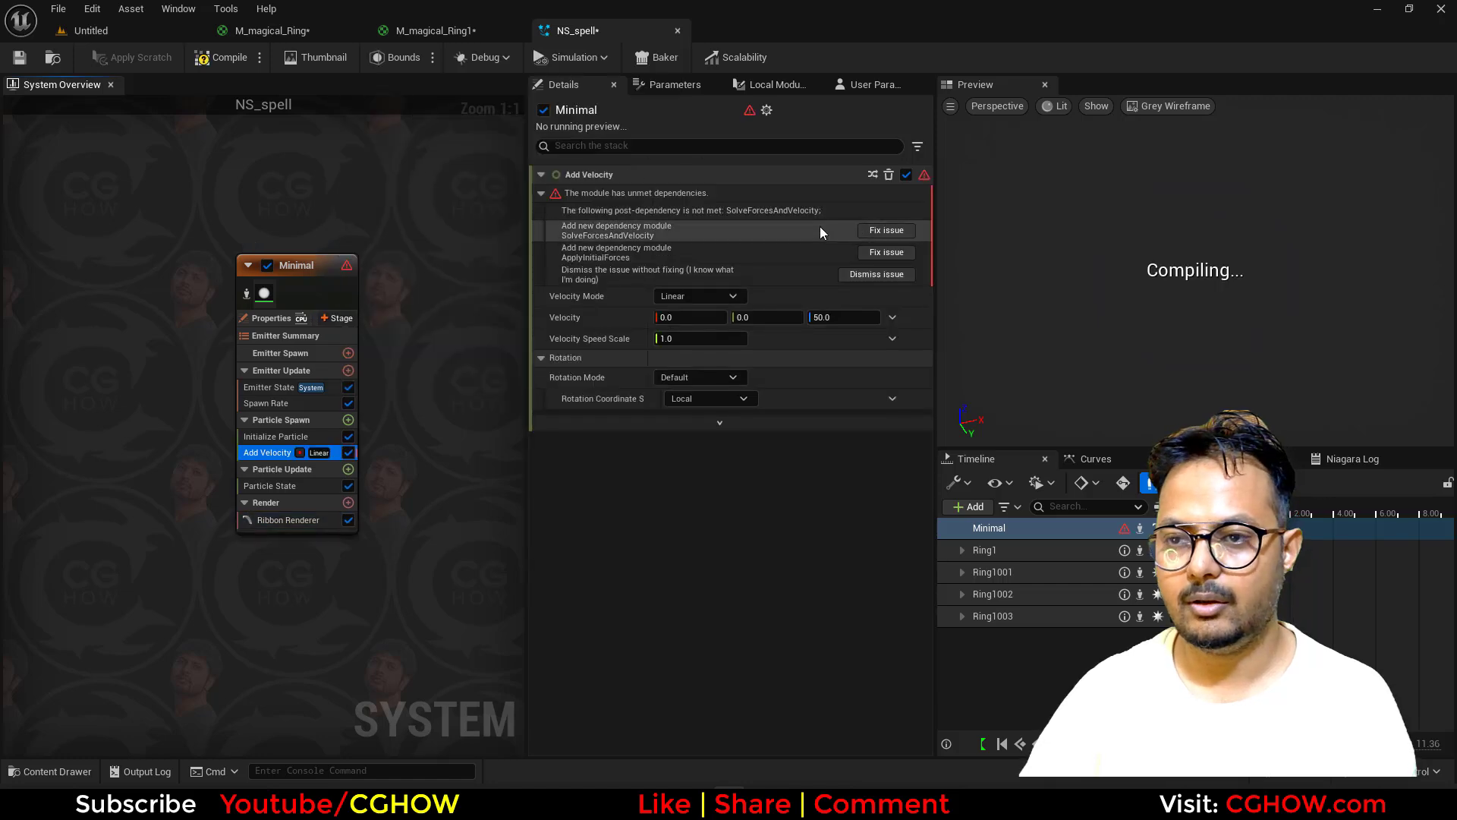
click(885, 230)
click(842, 216)
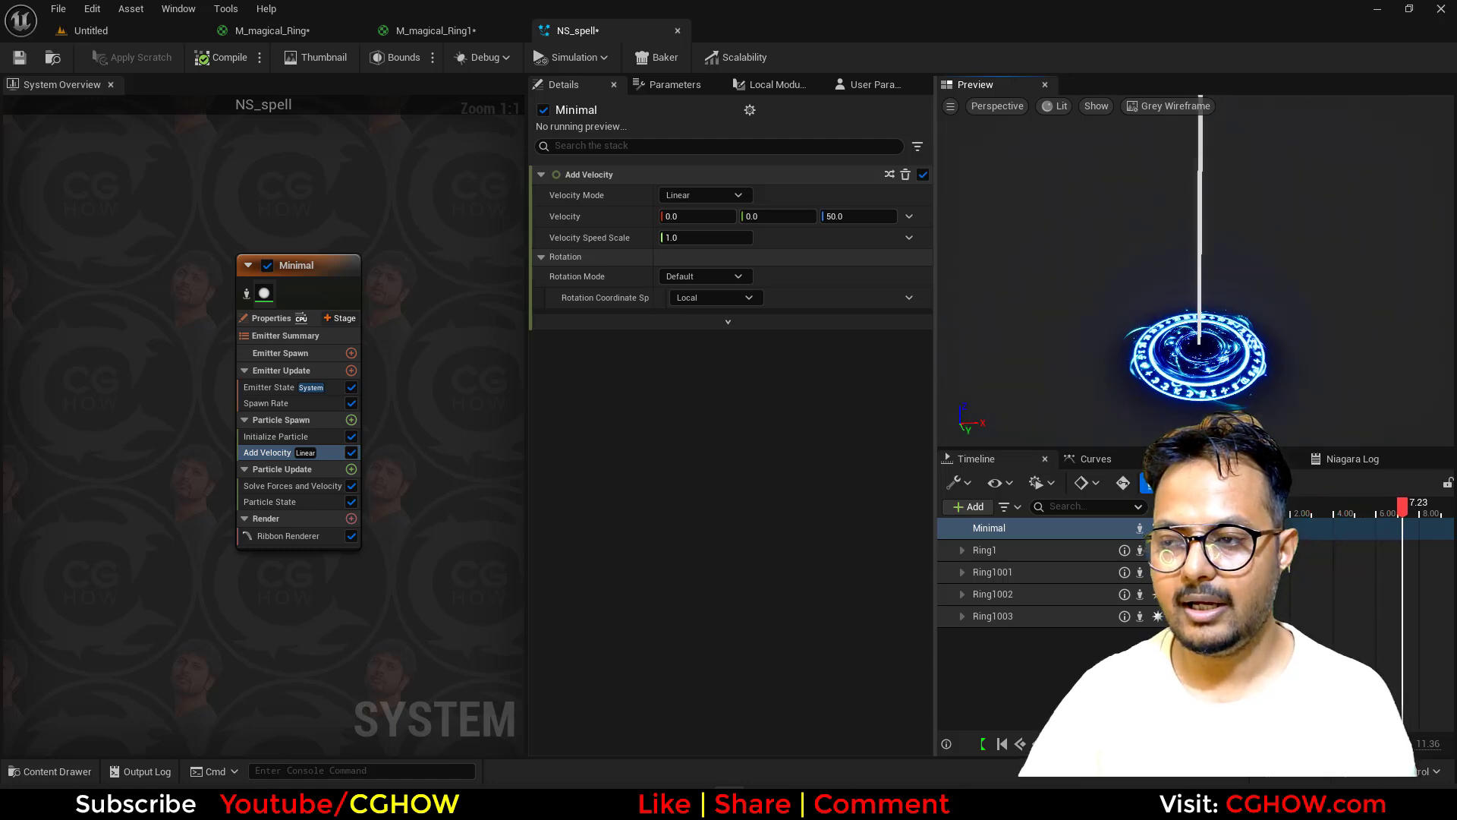
Step: Set the Minimal emitter's particle Lifetime to 0.5 in Initialize Particle
click(279, 437)
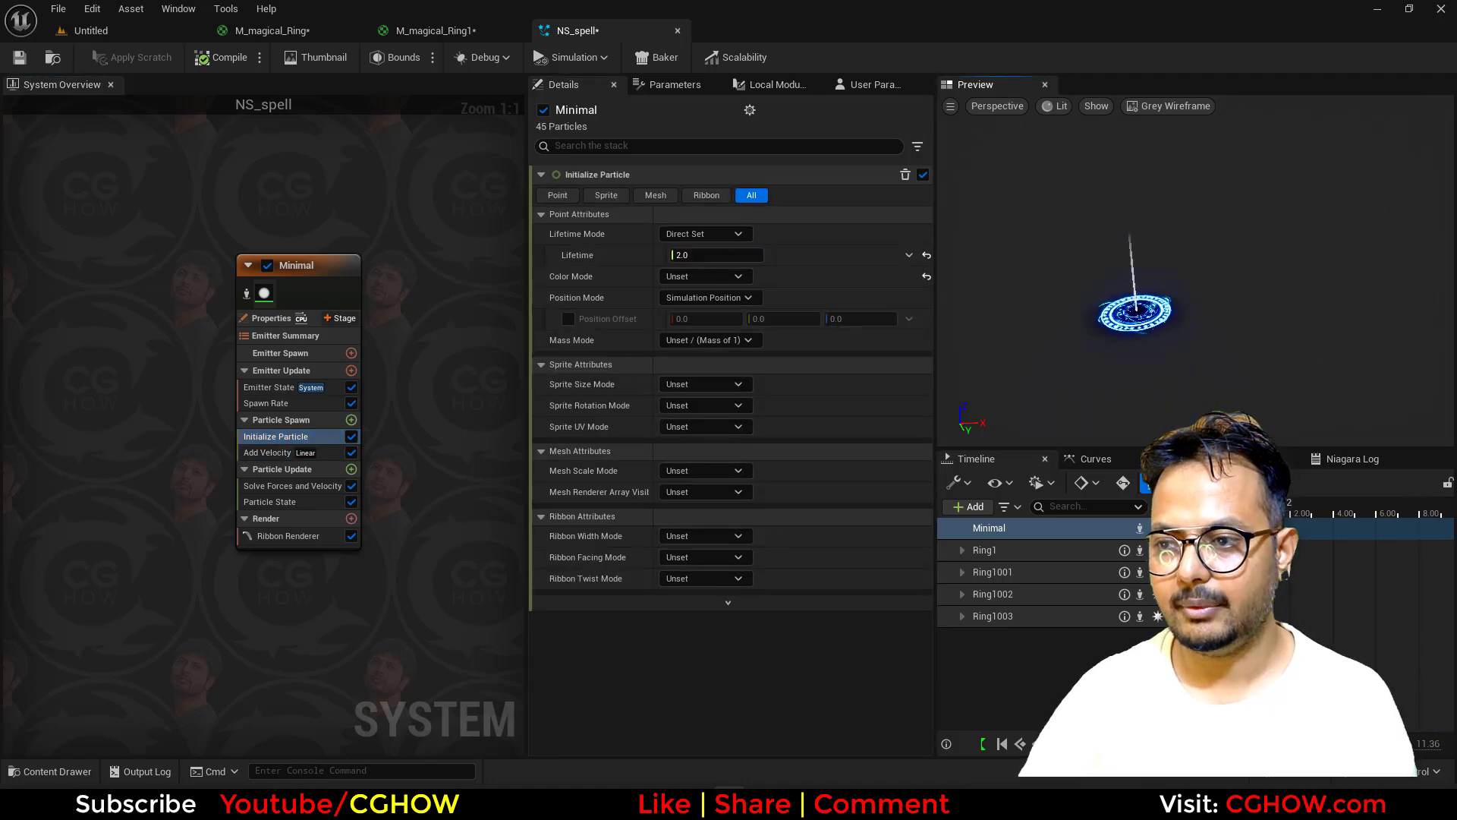
click(926, 255)
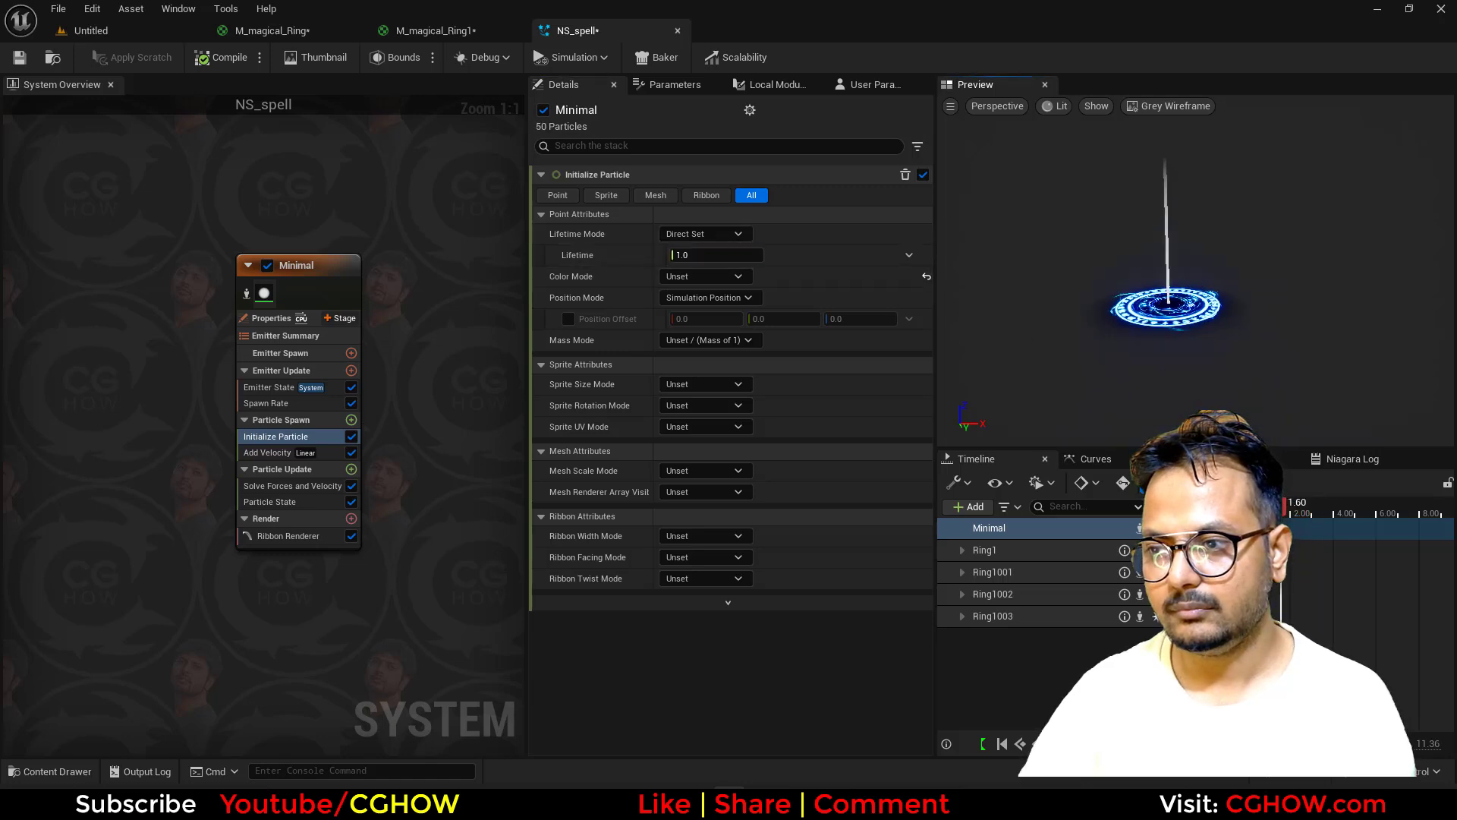
click(717, 255)
text(0.5)
key(Return)
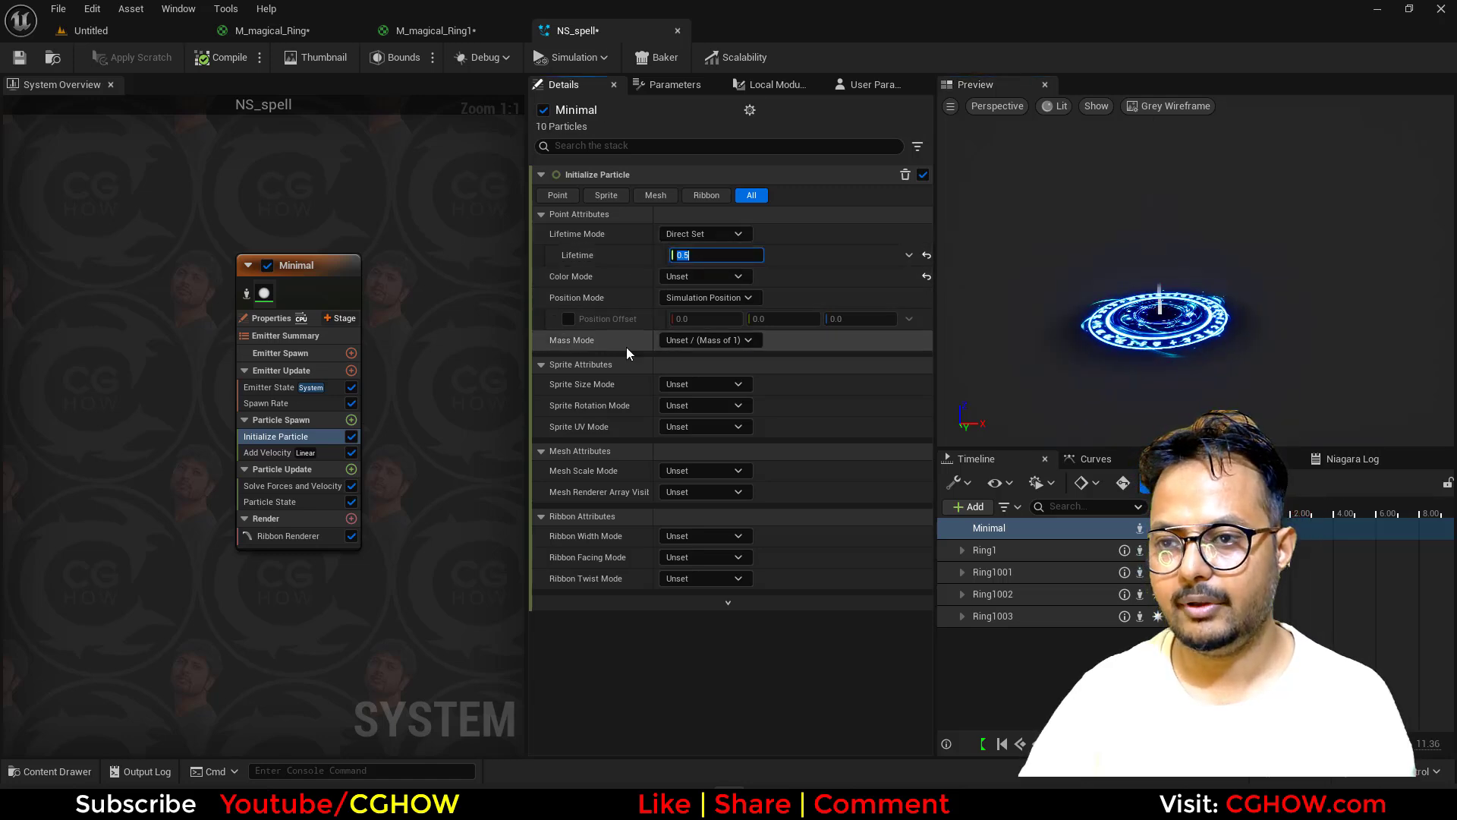
scroll(1048, 287, up, 3)
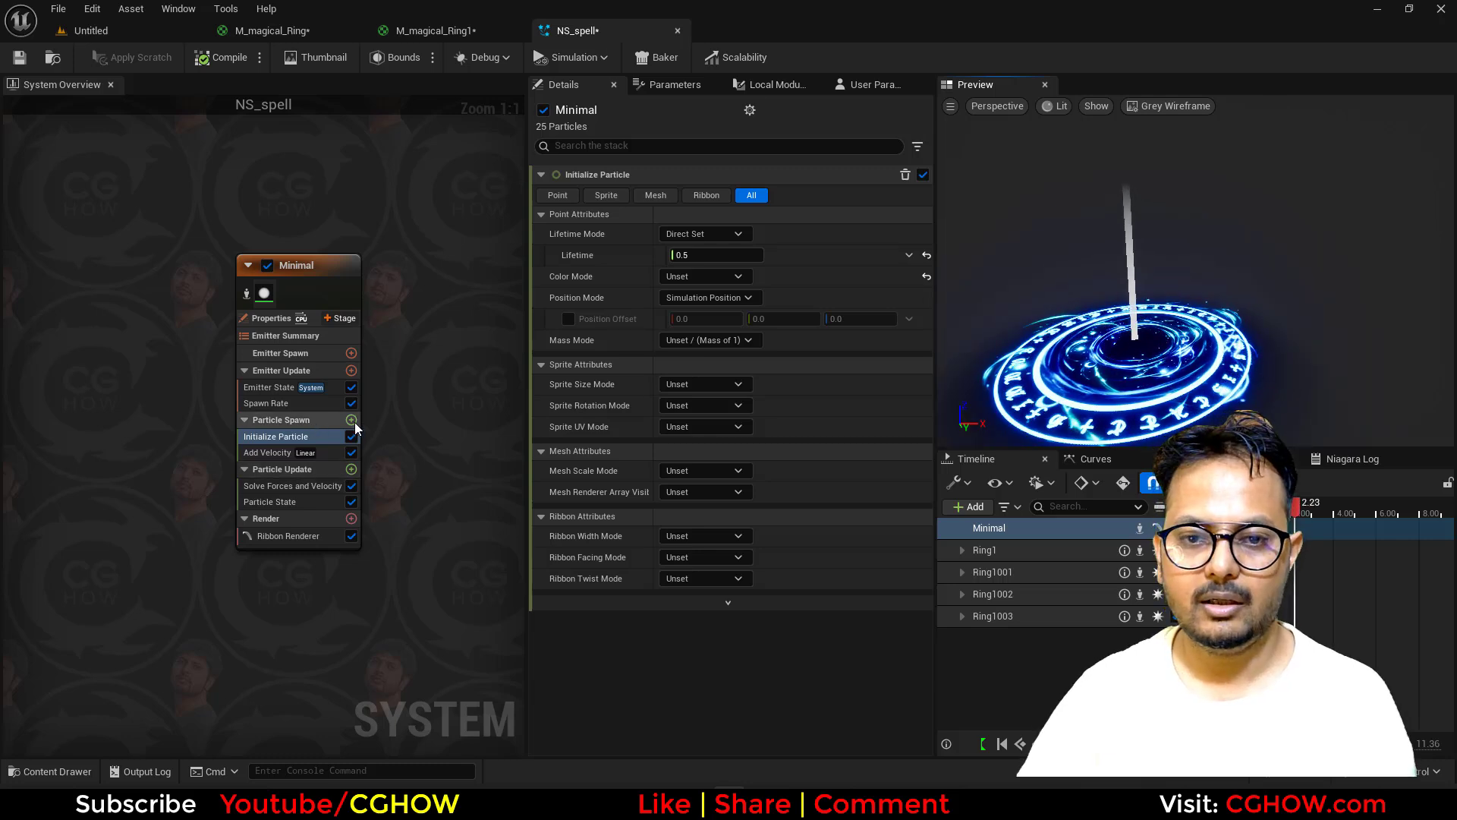
Step: Set the ribbon particles' Color Mode to Direct Set with a glowing light pink color and a Value (V) of 50
click(704, 276)
click(718, 311)
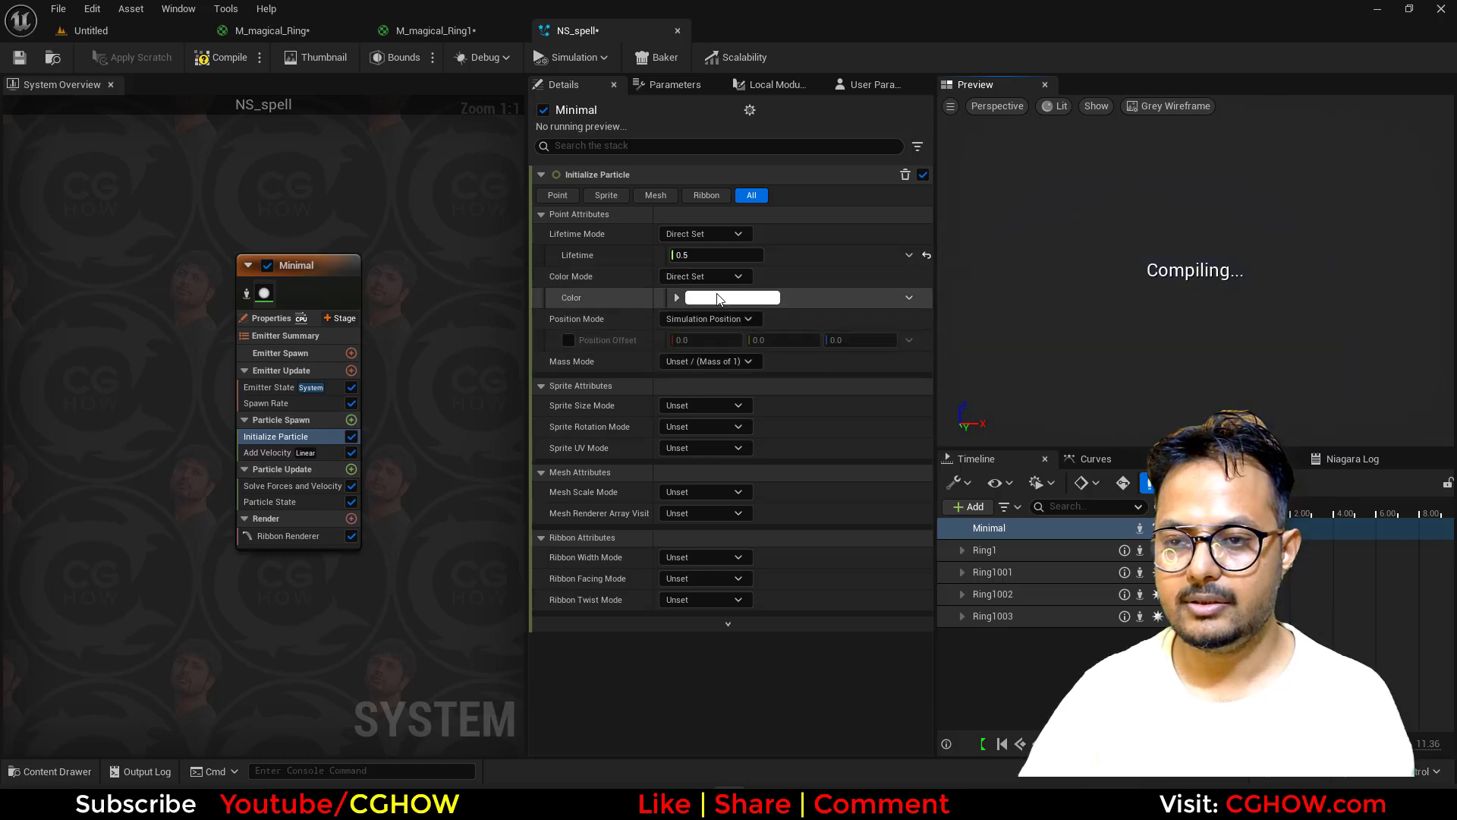
click(718, 298)
drag(796, 410, 827, 401)
click(962, 579)
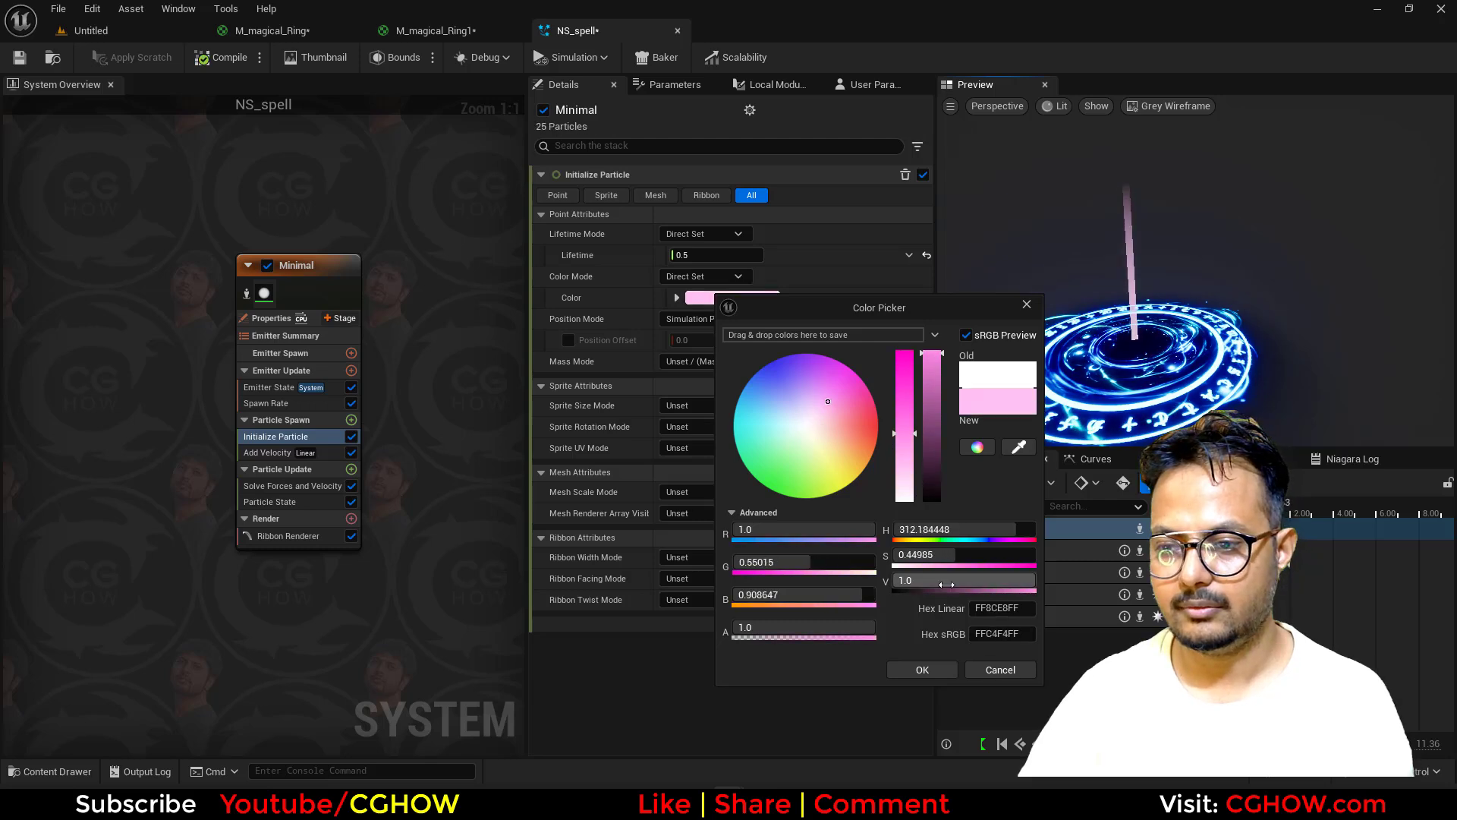
text(50)
key(Return)
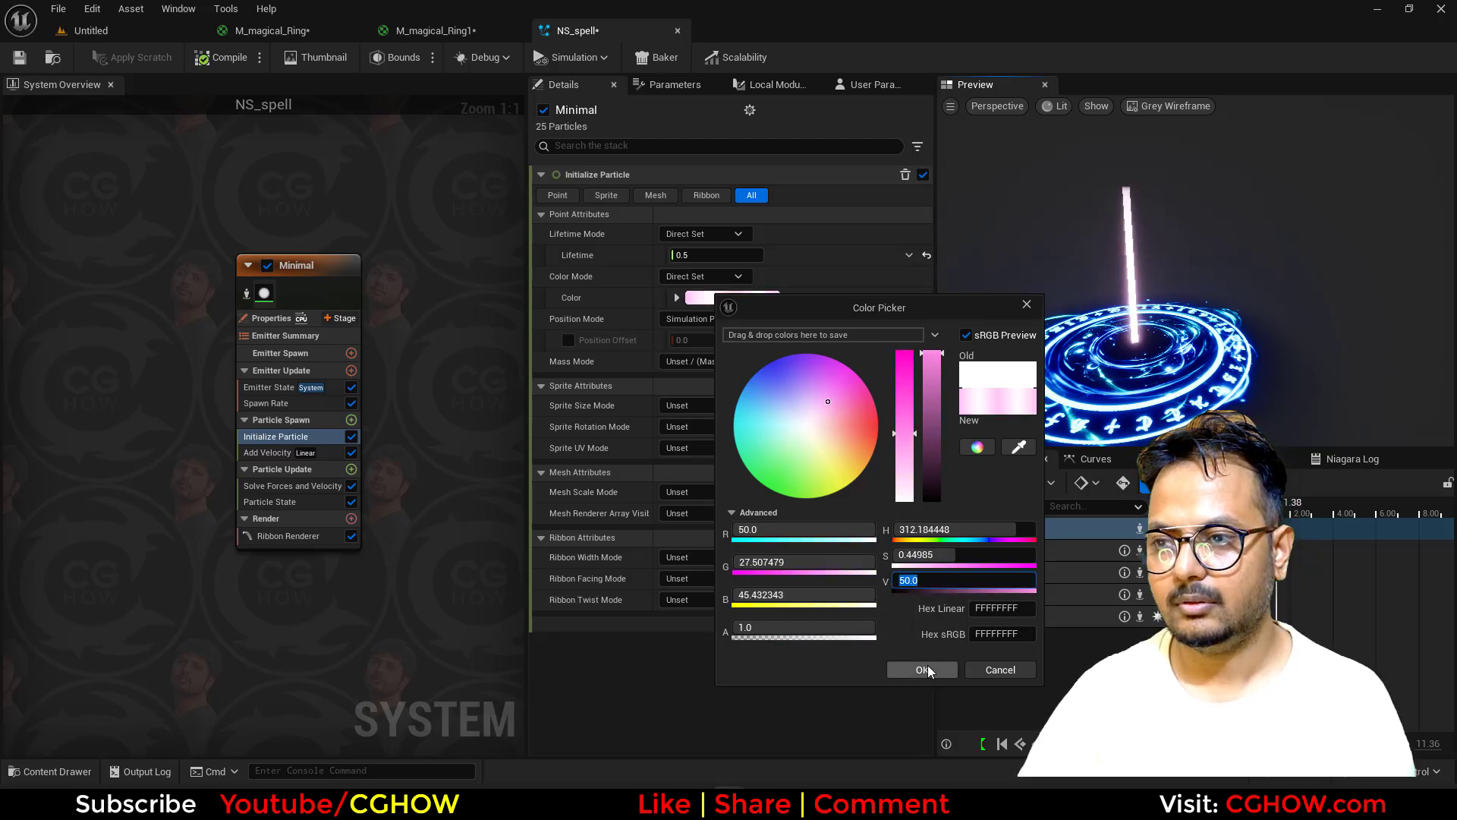
click(923, 669)
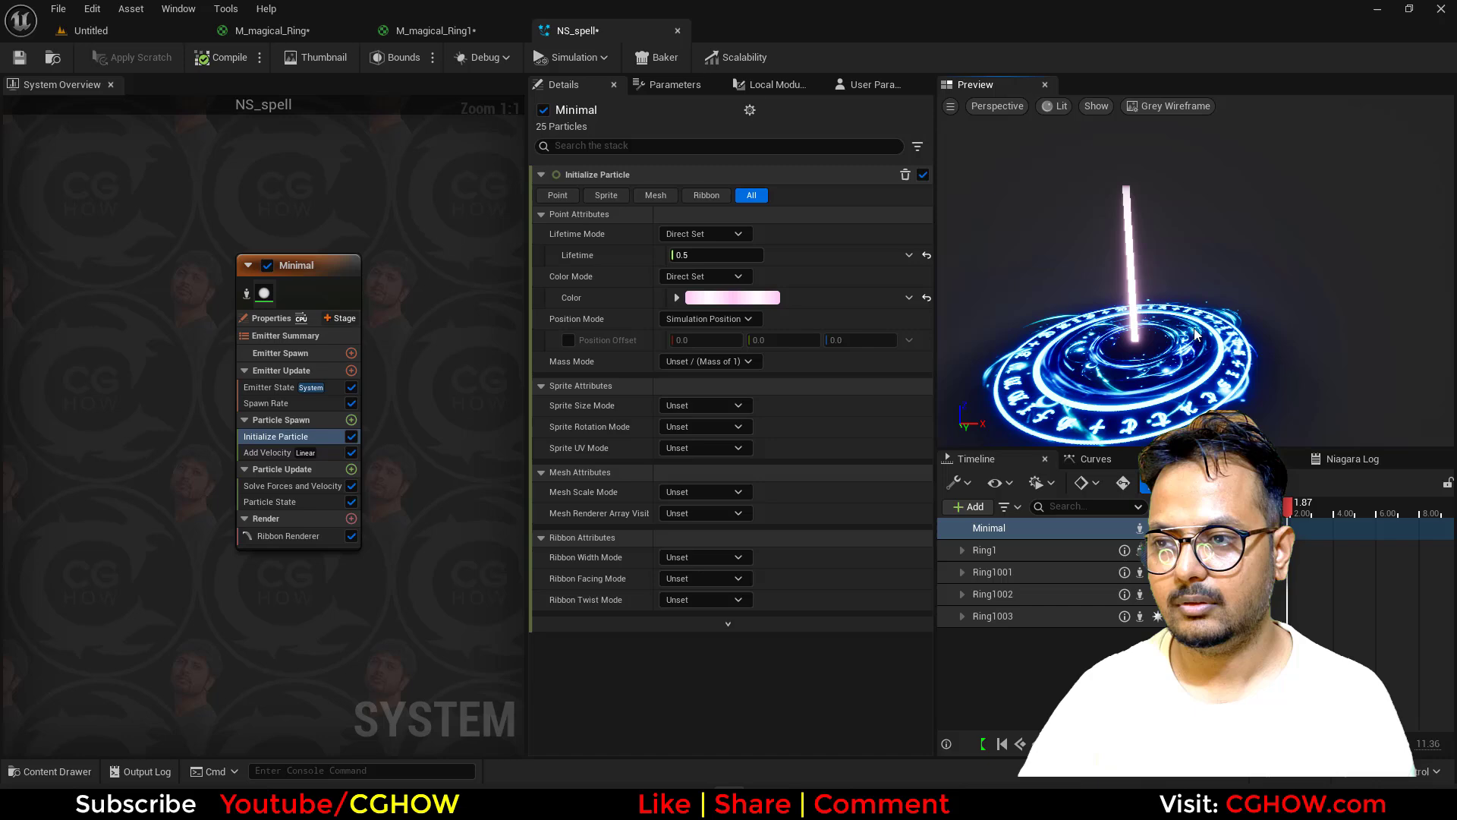
Step: Set the Minimal emitter's SpawnRate to 200 and check the ribbon in the preview
click(330, 402)
click(727, 195)
text(200)
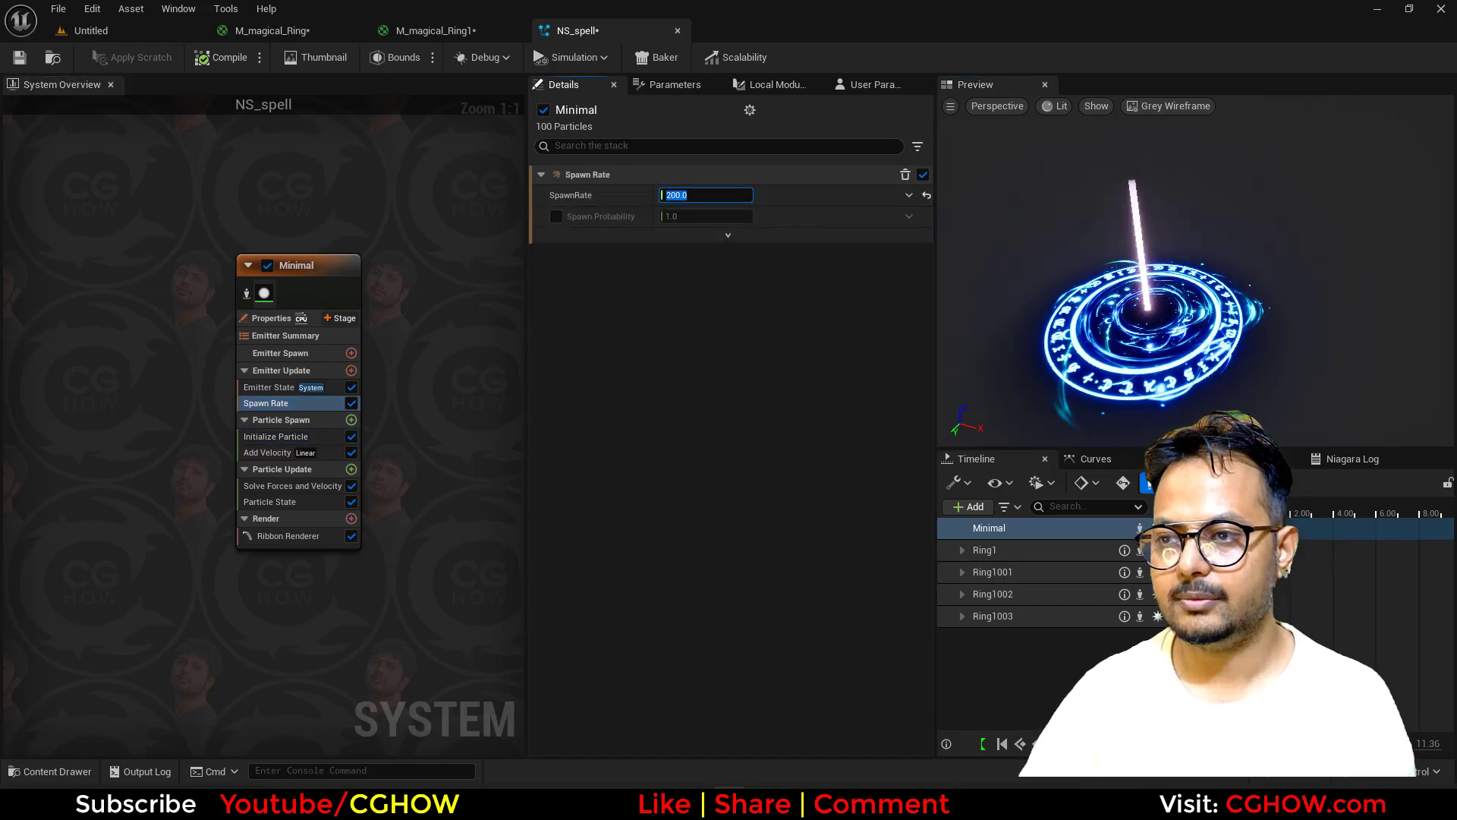
middle_drag(1136, 293, 1157, 316)
scroll(1136, 292, down, 2)
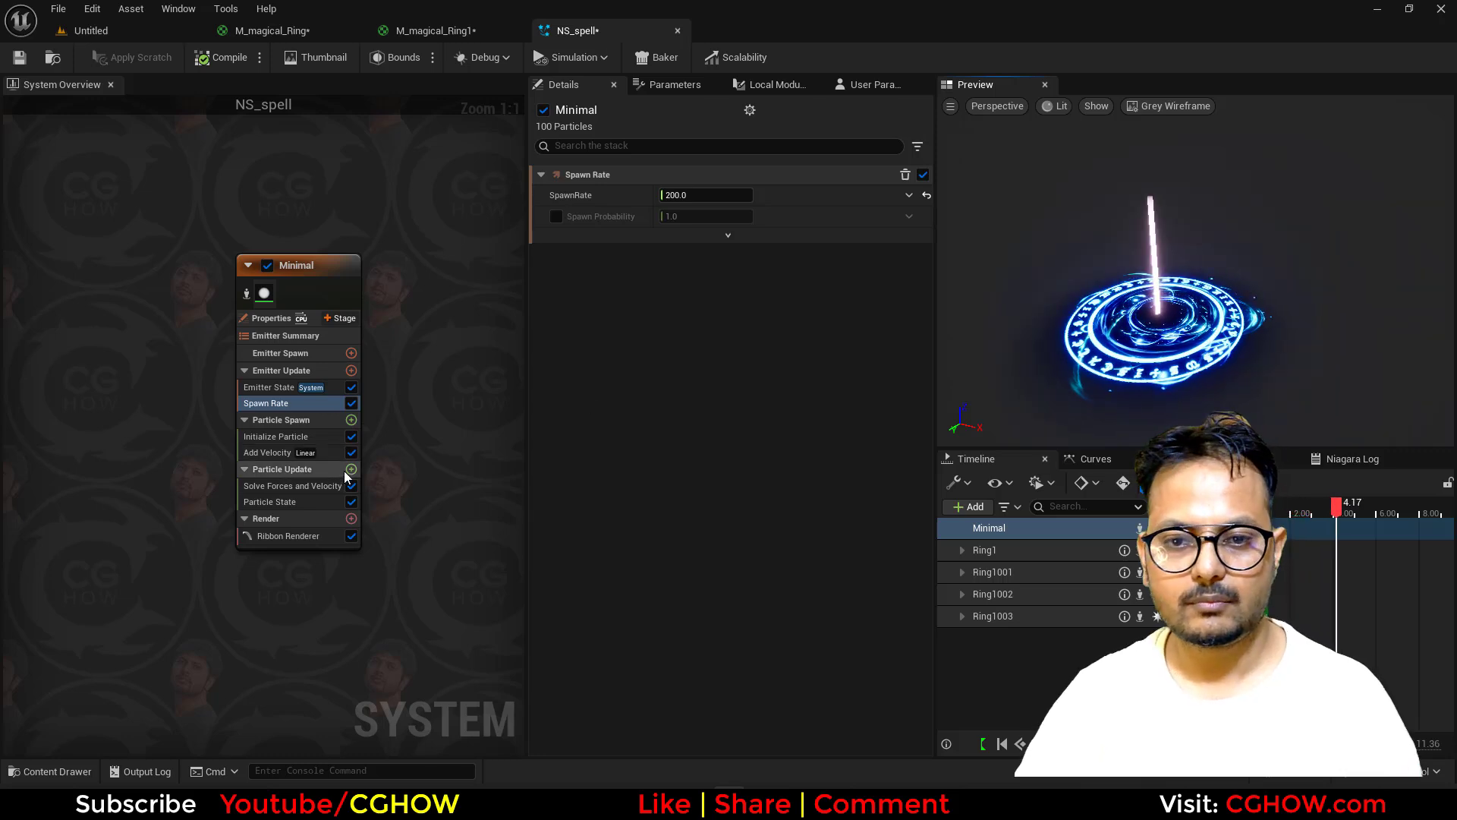
Step: Add a Scale Ribbon Width module to the Minimal emitter's Particle Update
click(351, 469)
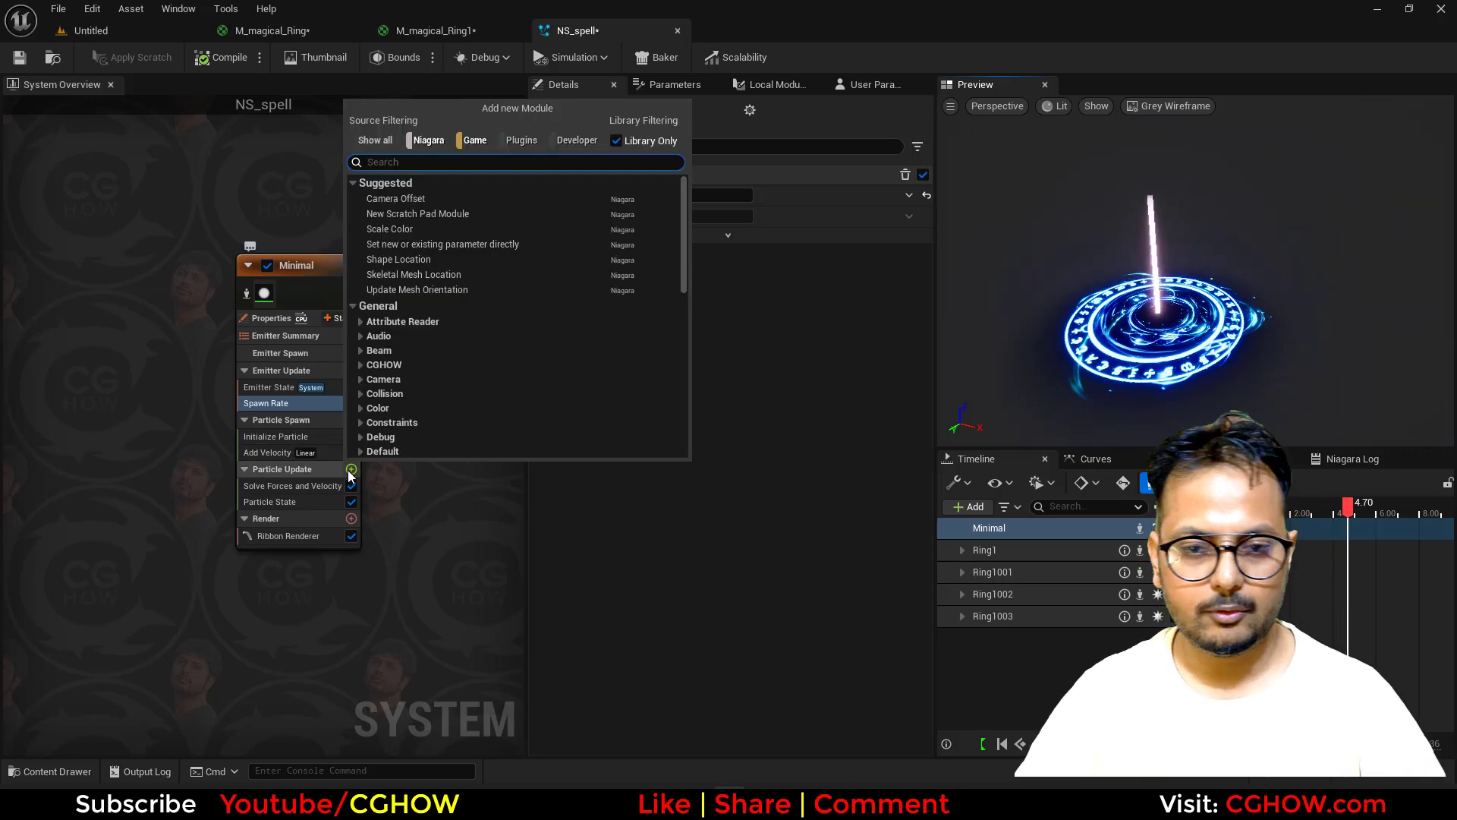
text(size)
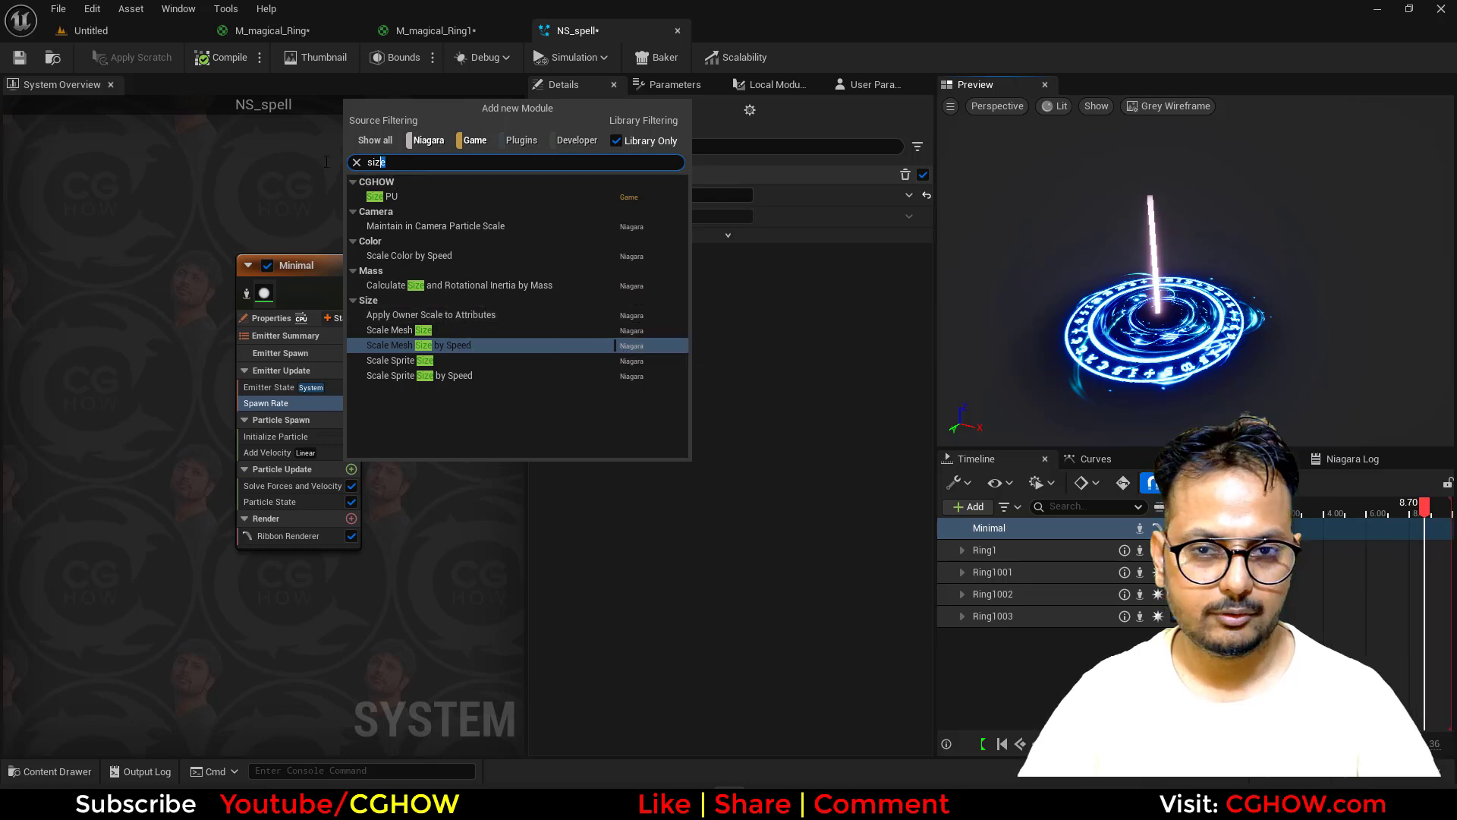
key(BackSpace)
key(BackSpace)
key(BackSpace)
key(BackSpace)
text(rib)
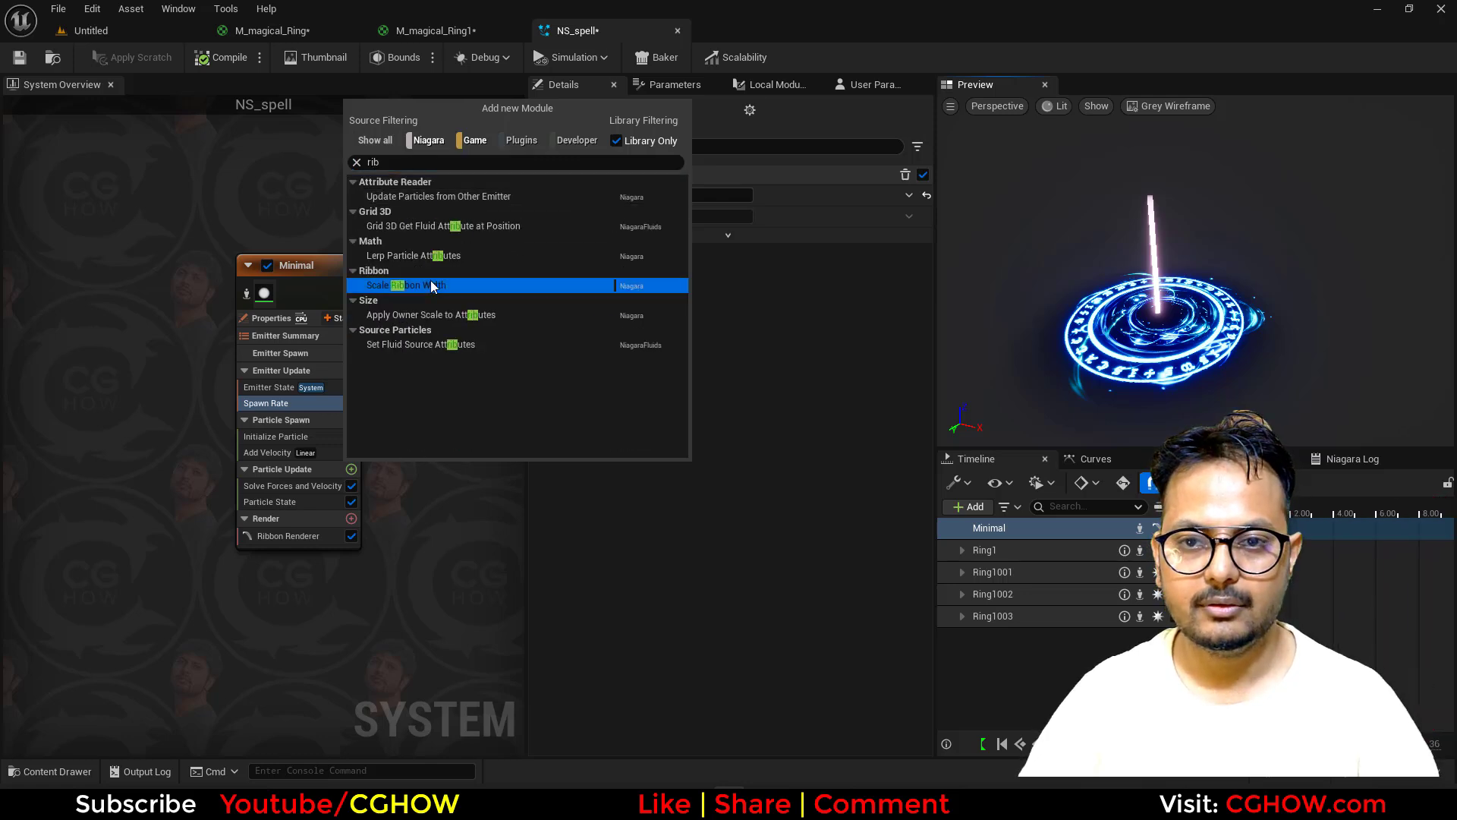
click(433, 287)
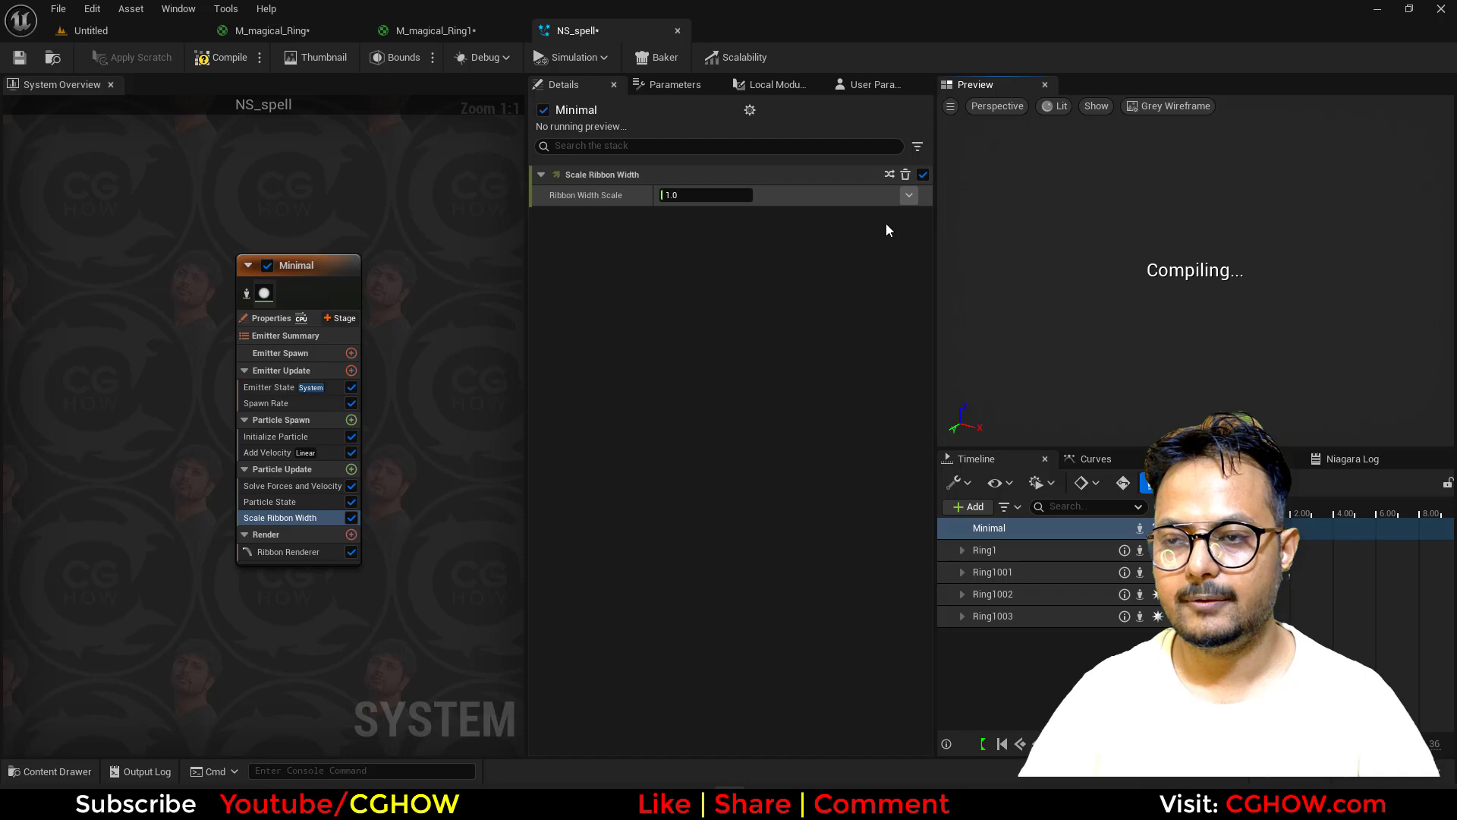
Step: Drive the Ribbon Width Scale with Float from Curve and save M_magical_Ring, M_magical_Ring1 and NS_spell
click(909, 195)
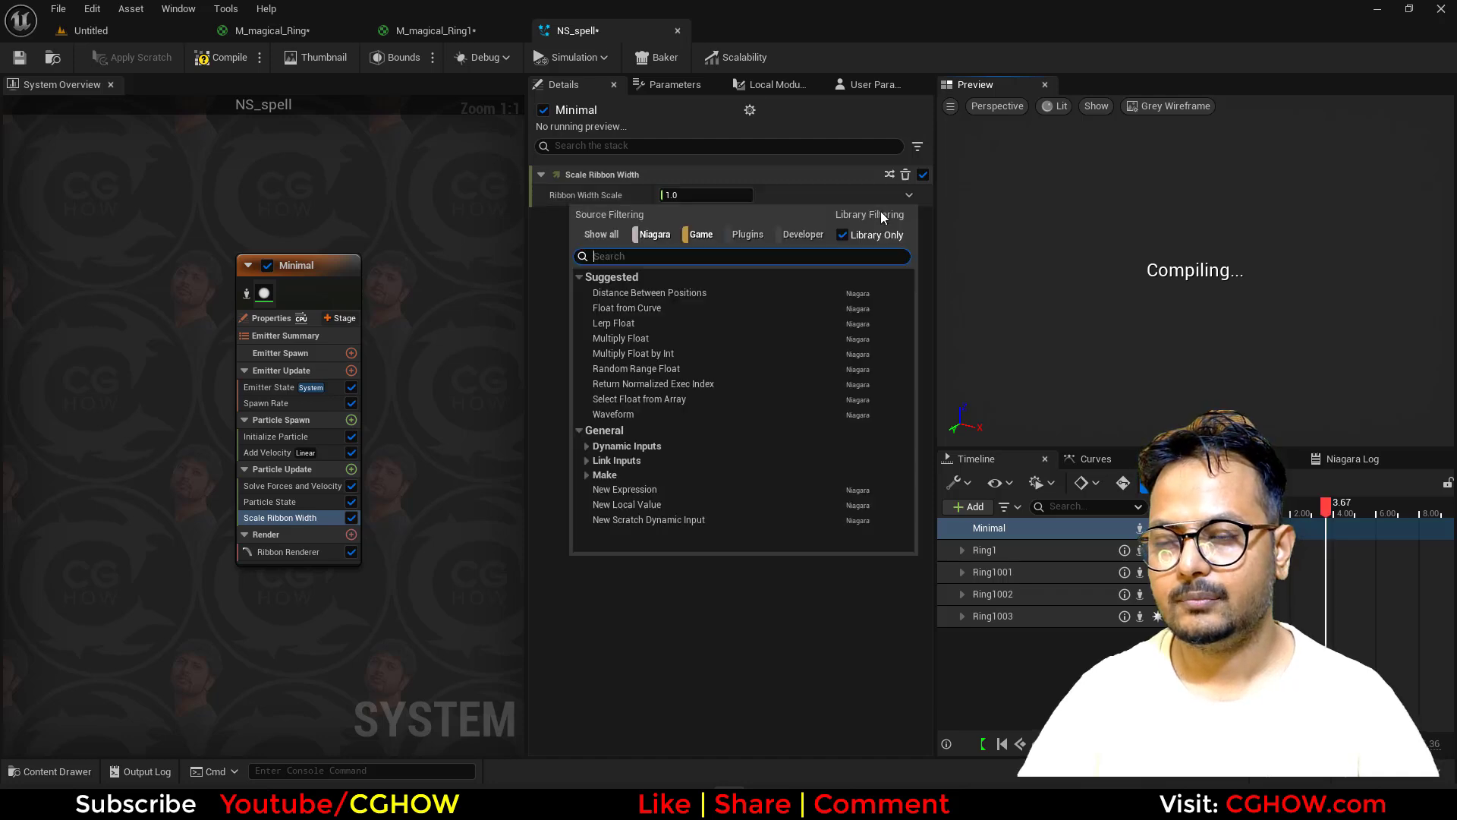
click(686, 311)
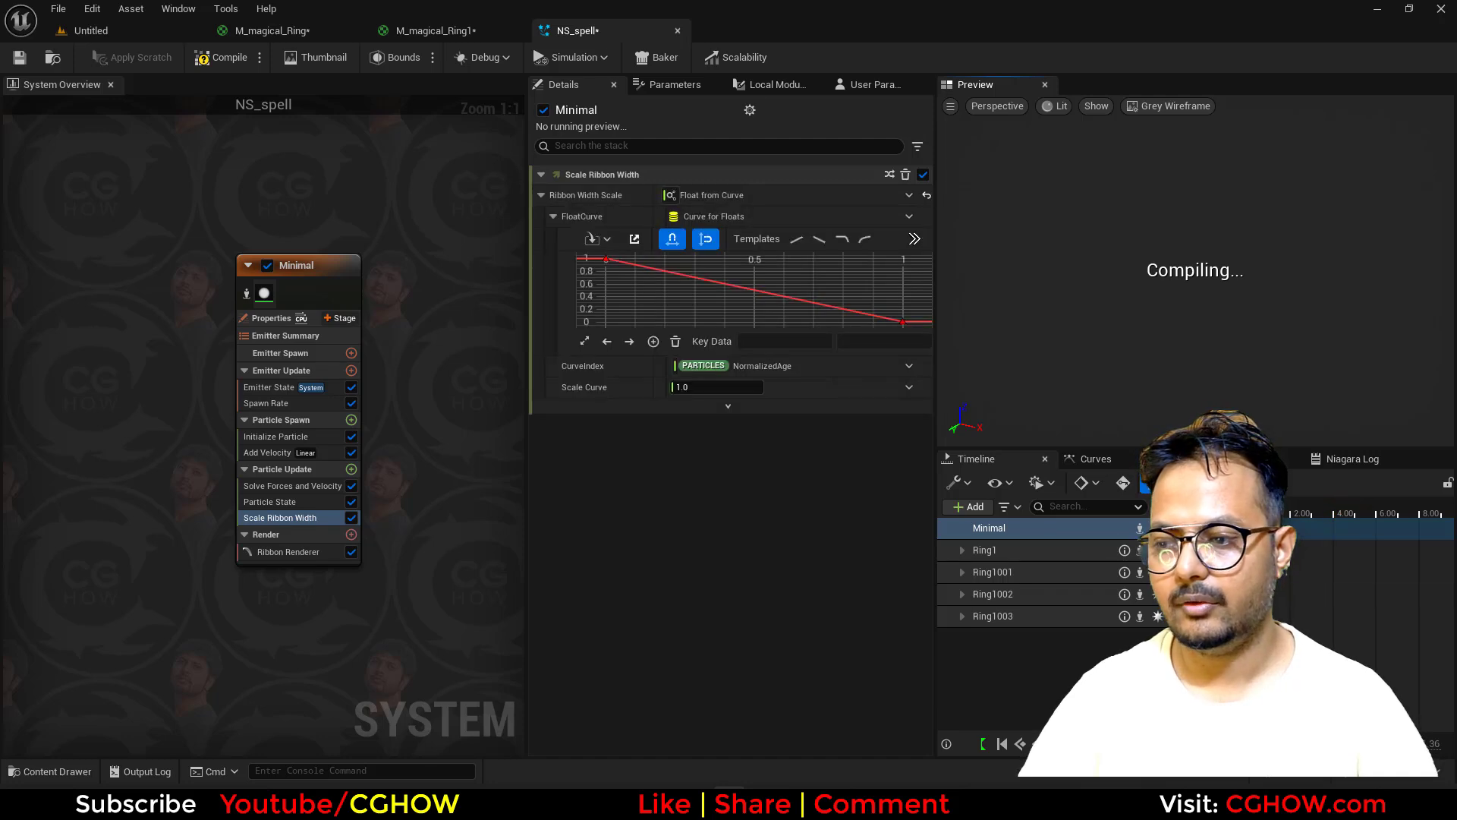
key(ctrl+shift+s)
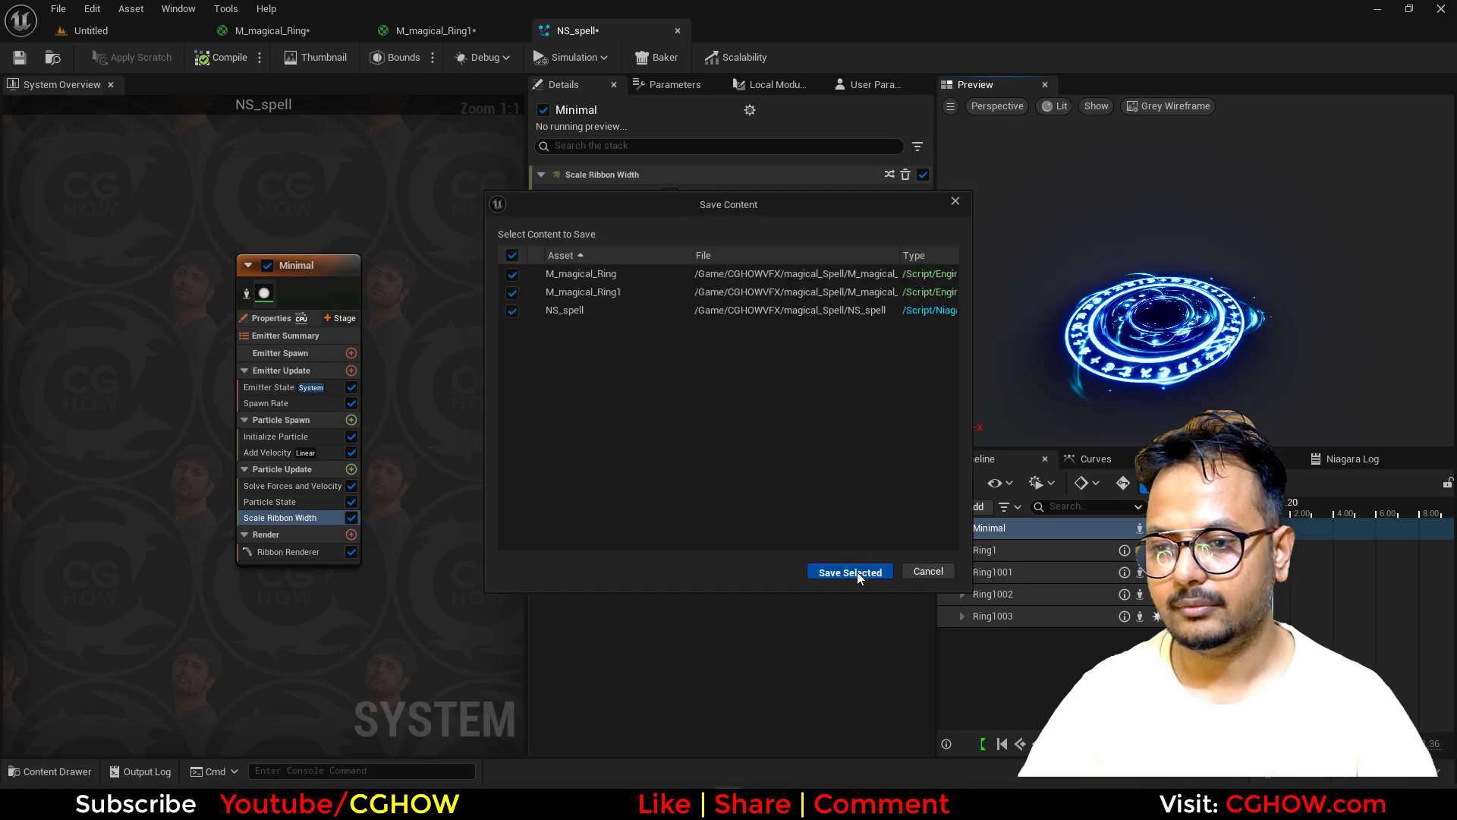
click(850, 571)
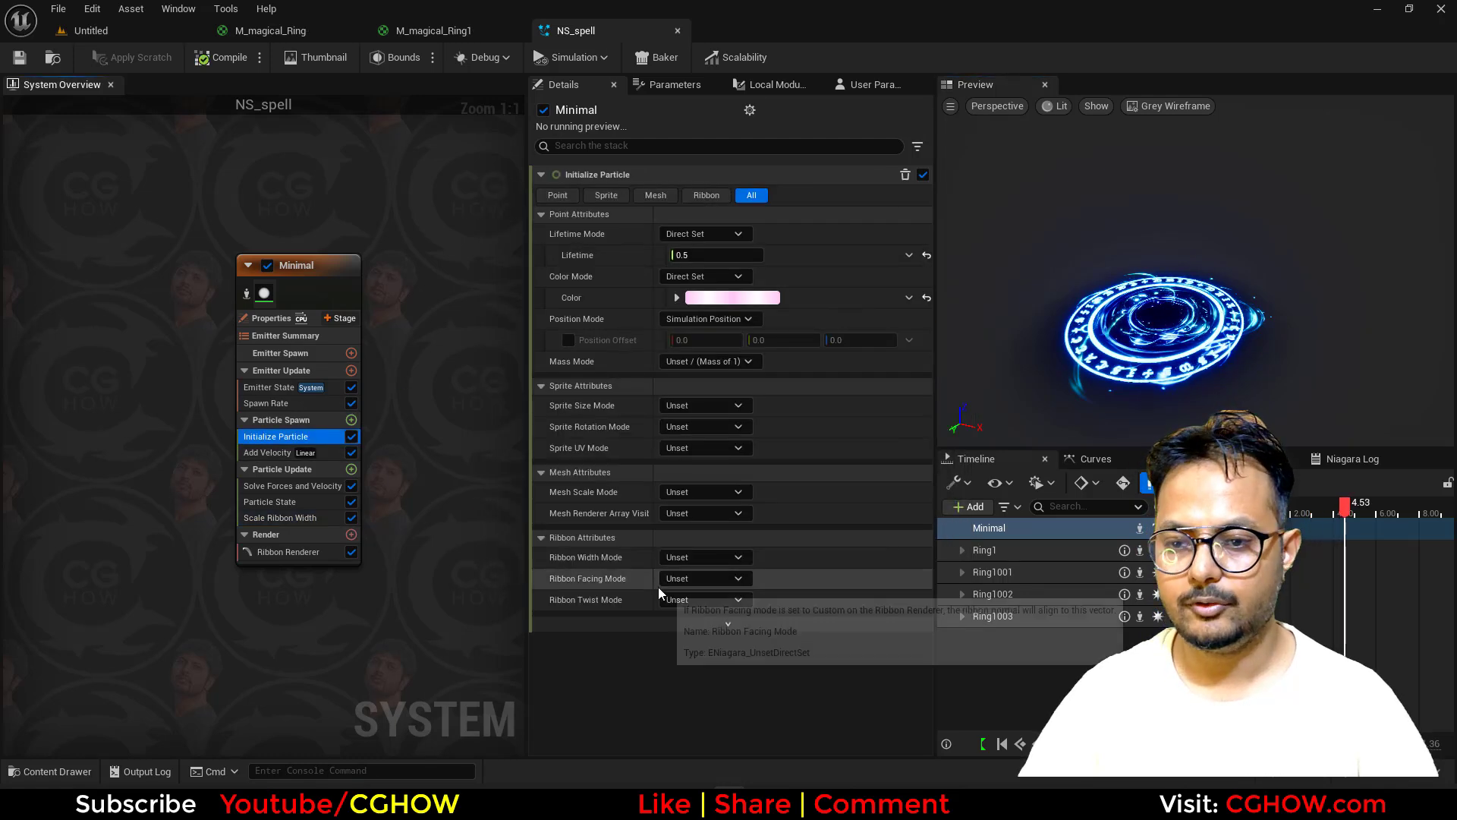
Step: Set Ribbon Width Mode to Direct Set with a width of about 0.72, and hold the width scale curve at 1.0 until 0.5
click(702, 559)
click(704, 596)
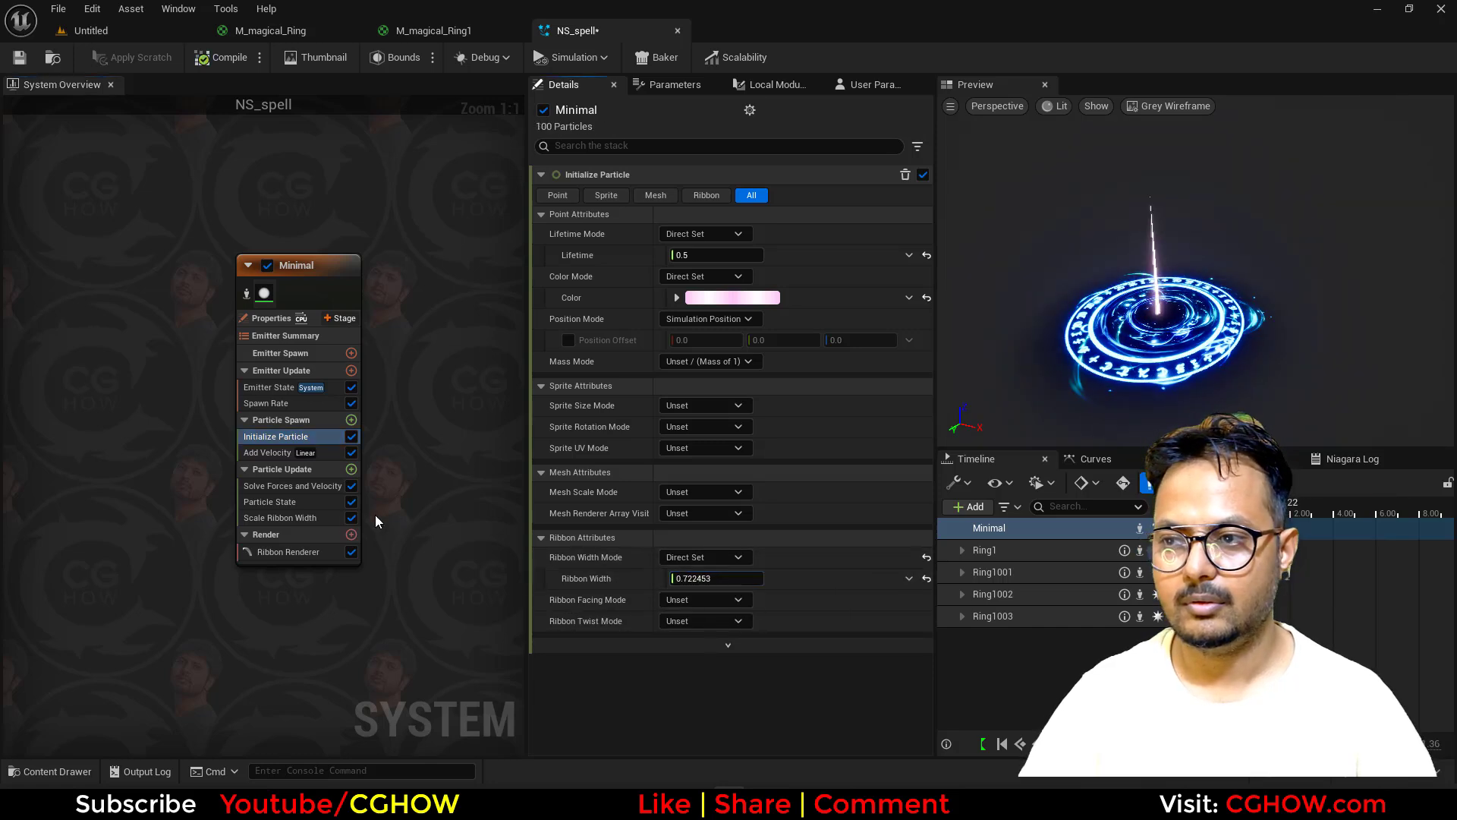
click(285, 517)
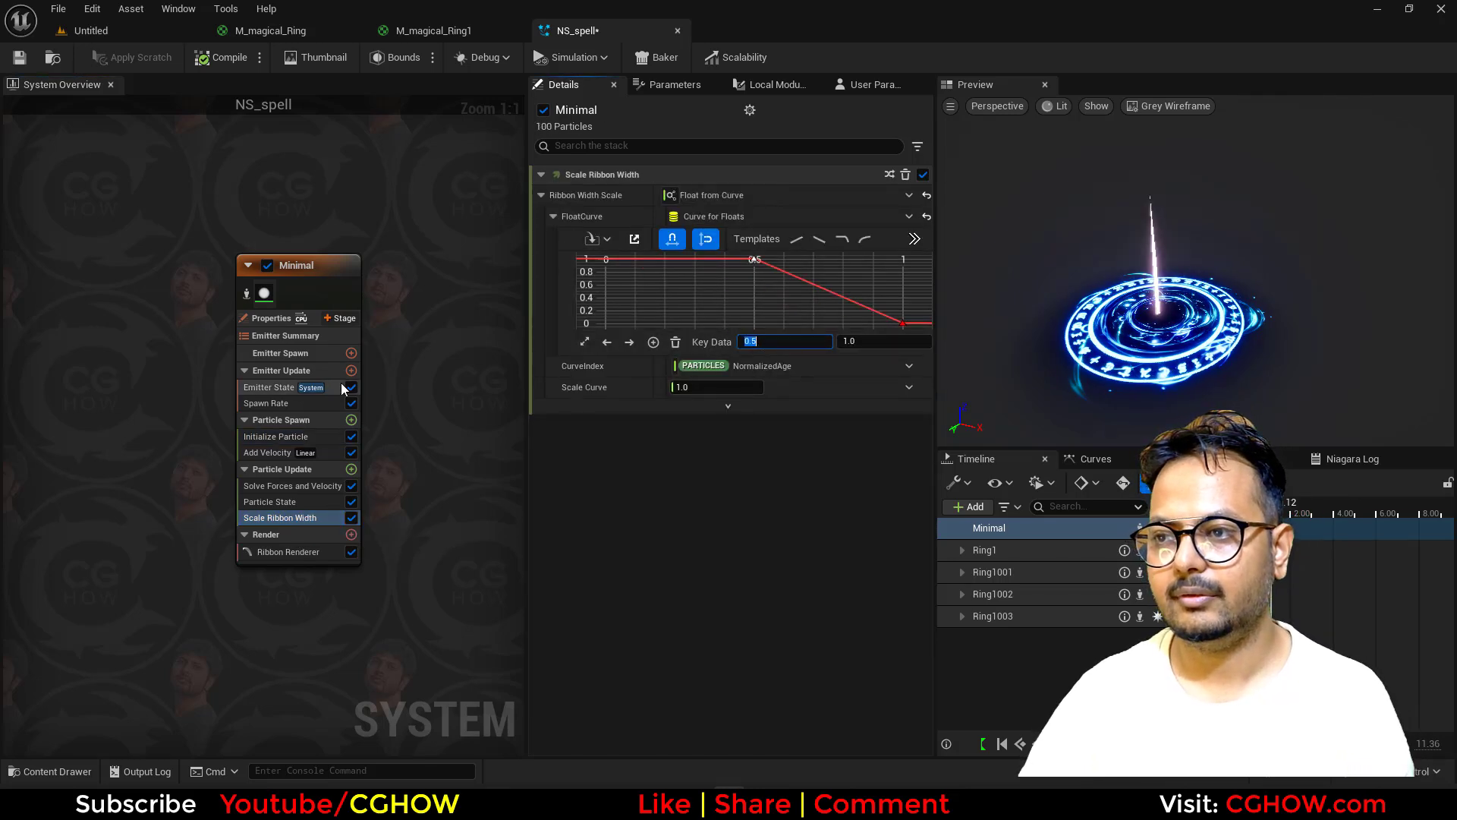
Step: Set the ribbon particles' Lifetime to 1.0 in Initialize Particle
click(304, 437)
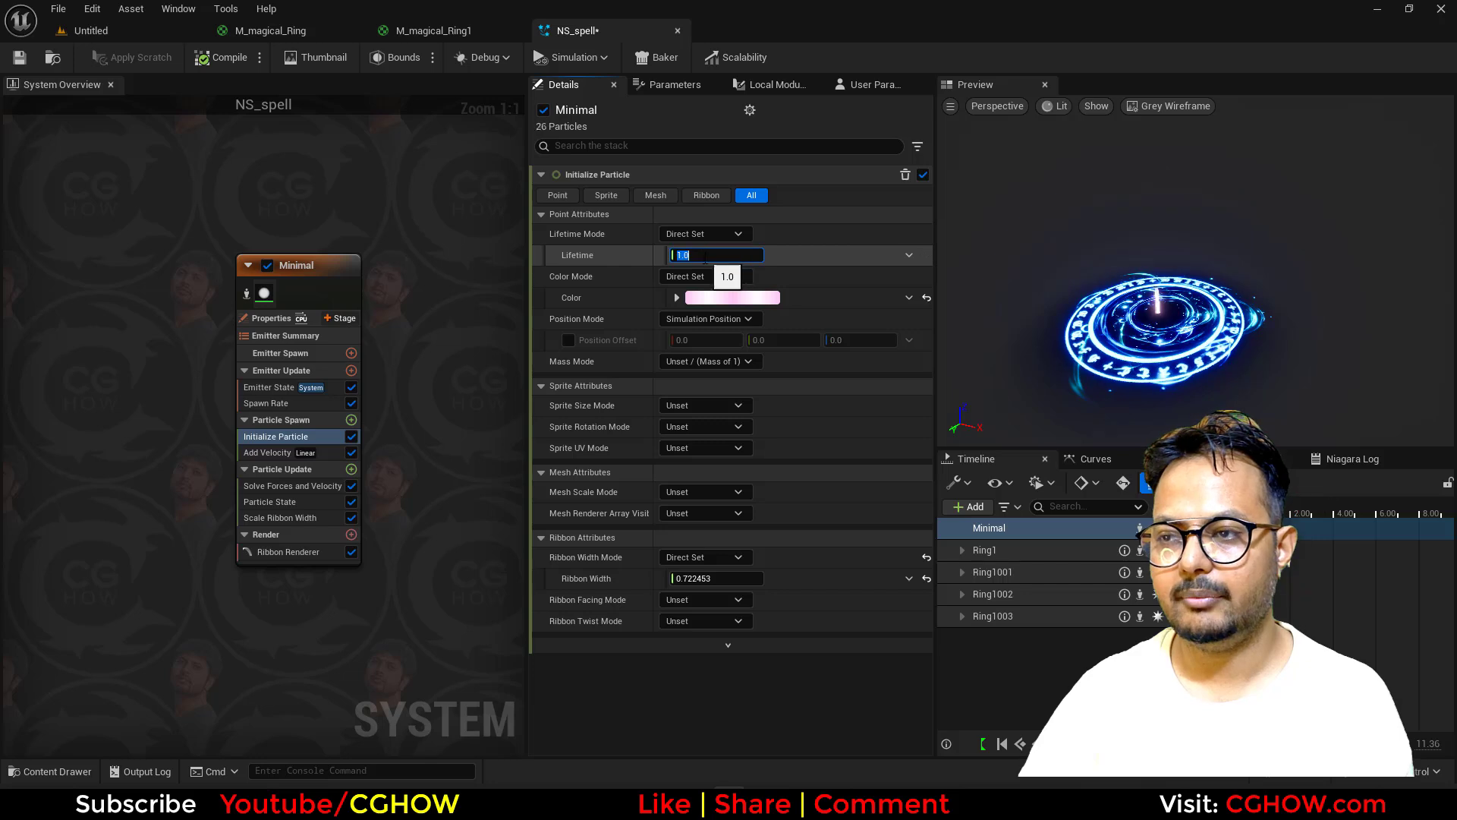
Step: Duplicate the Minimal ribbon emitter and place the copy beside the original
drag(1044, 308, 994, 282)
right_drag(321, 200, 189, 207)
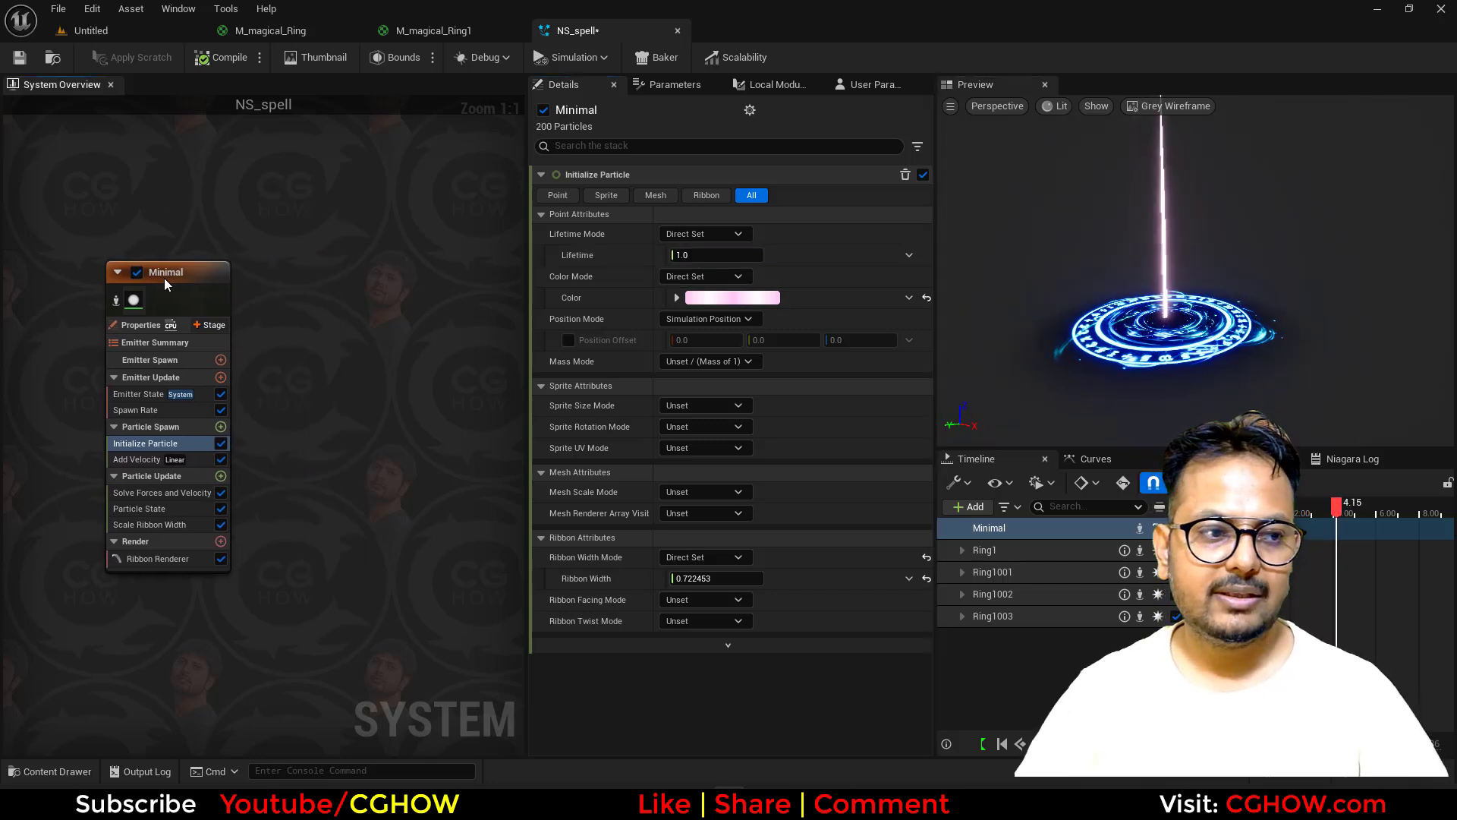
click(176, 268)
click(294, 249)
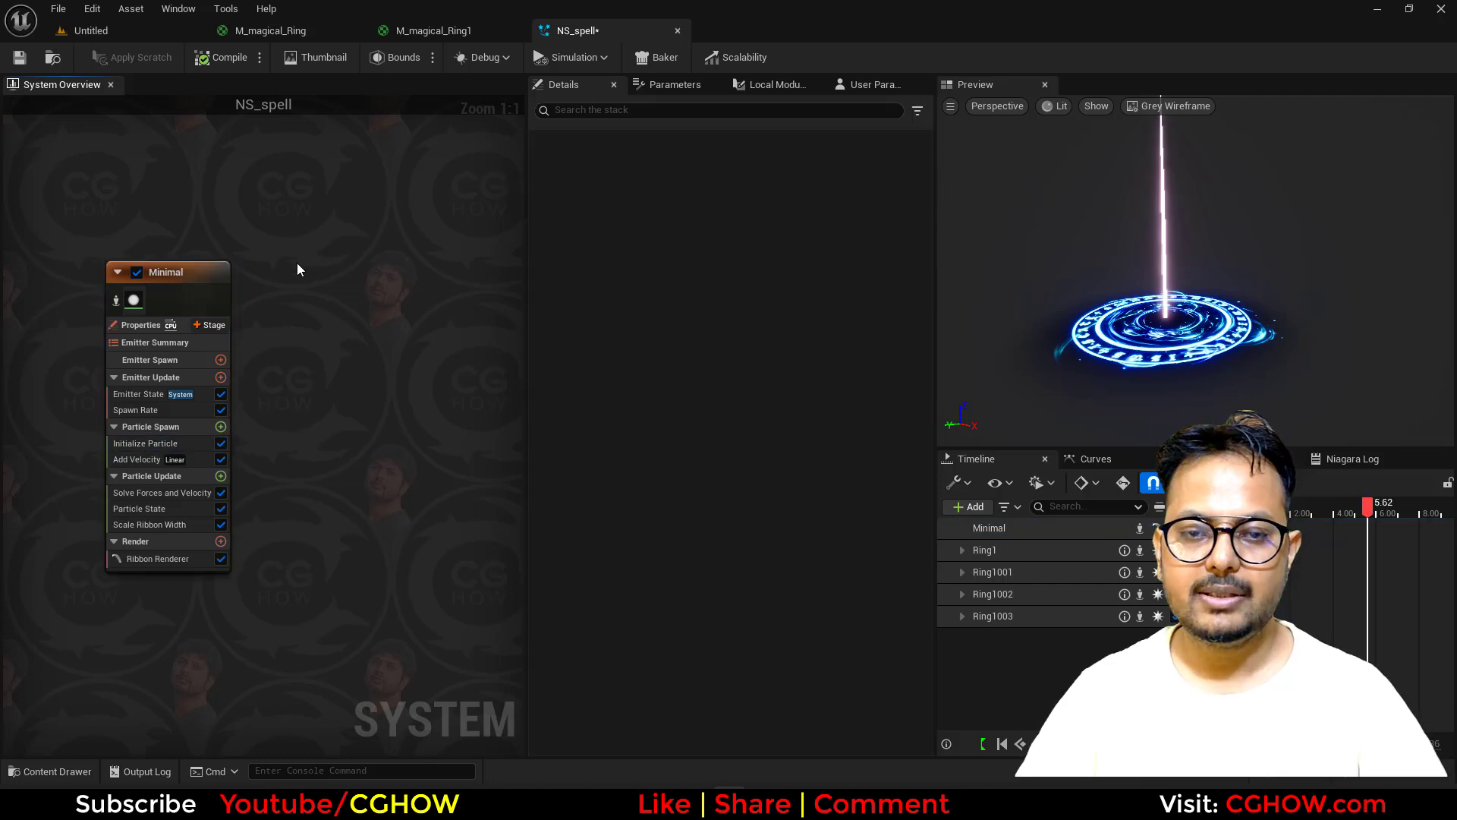
key(ctrl+v)
Step: Add a Curl Noise Force to the Minimal001 emitter's Particle Update and raise its Noise Strength to about 90
click(403, 464)
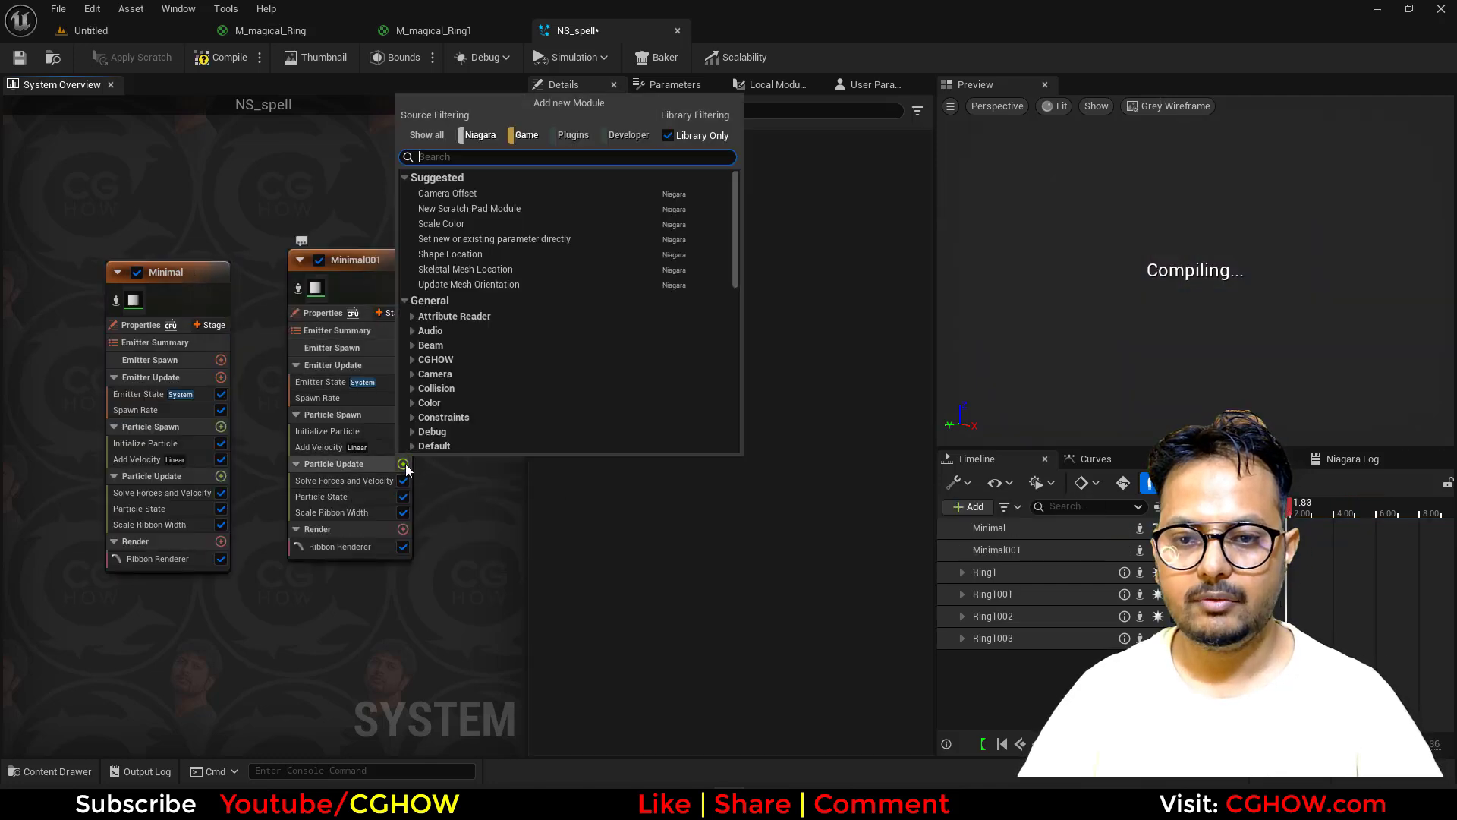
text(cur)
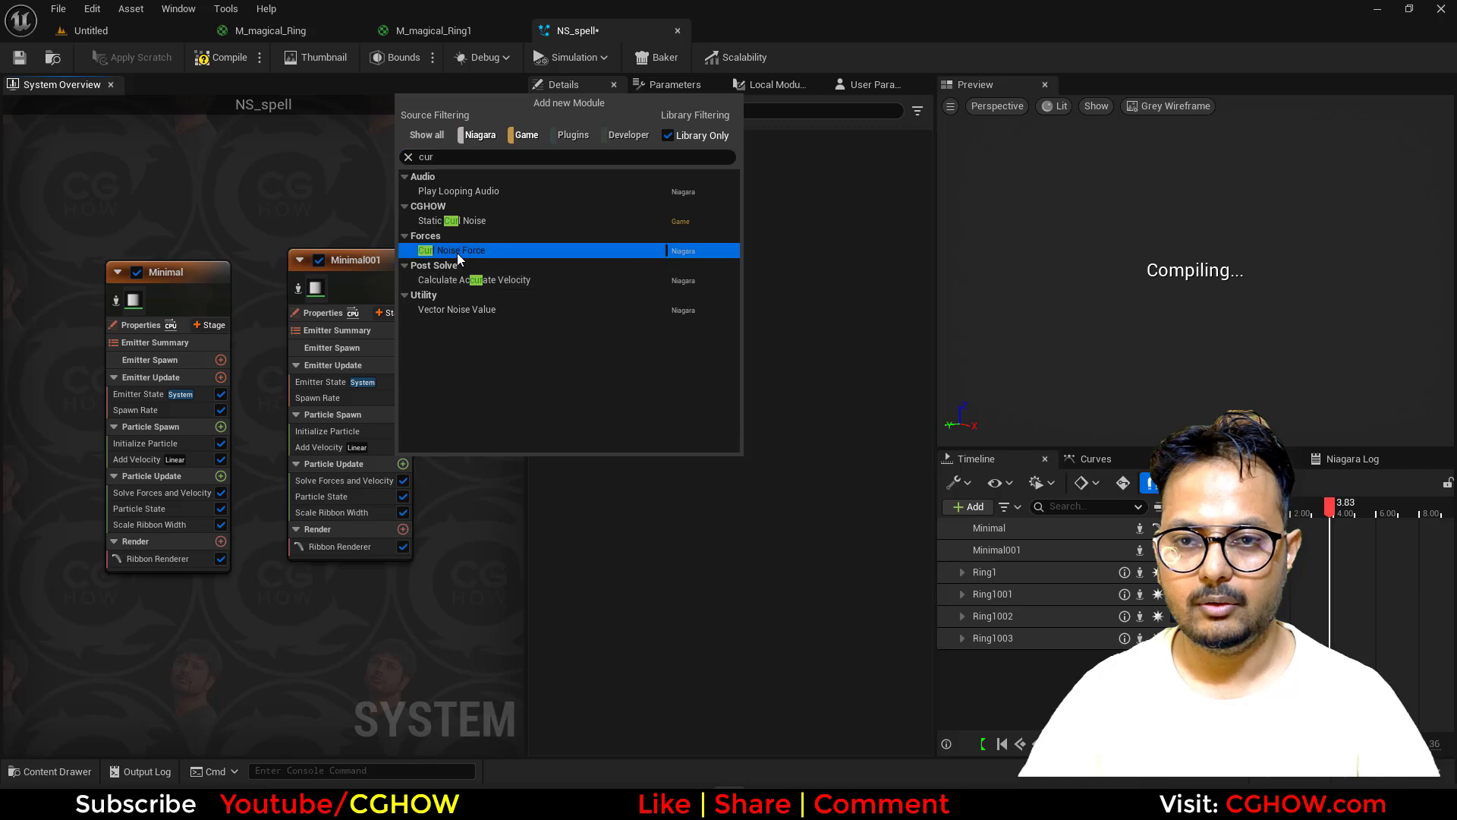
click(456, 253)
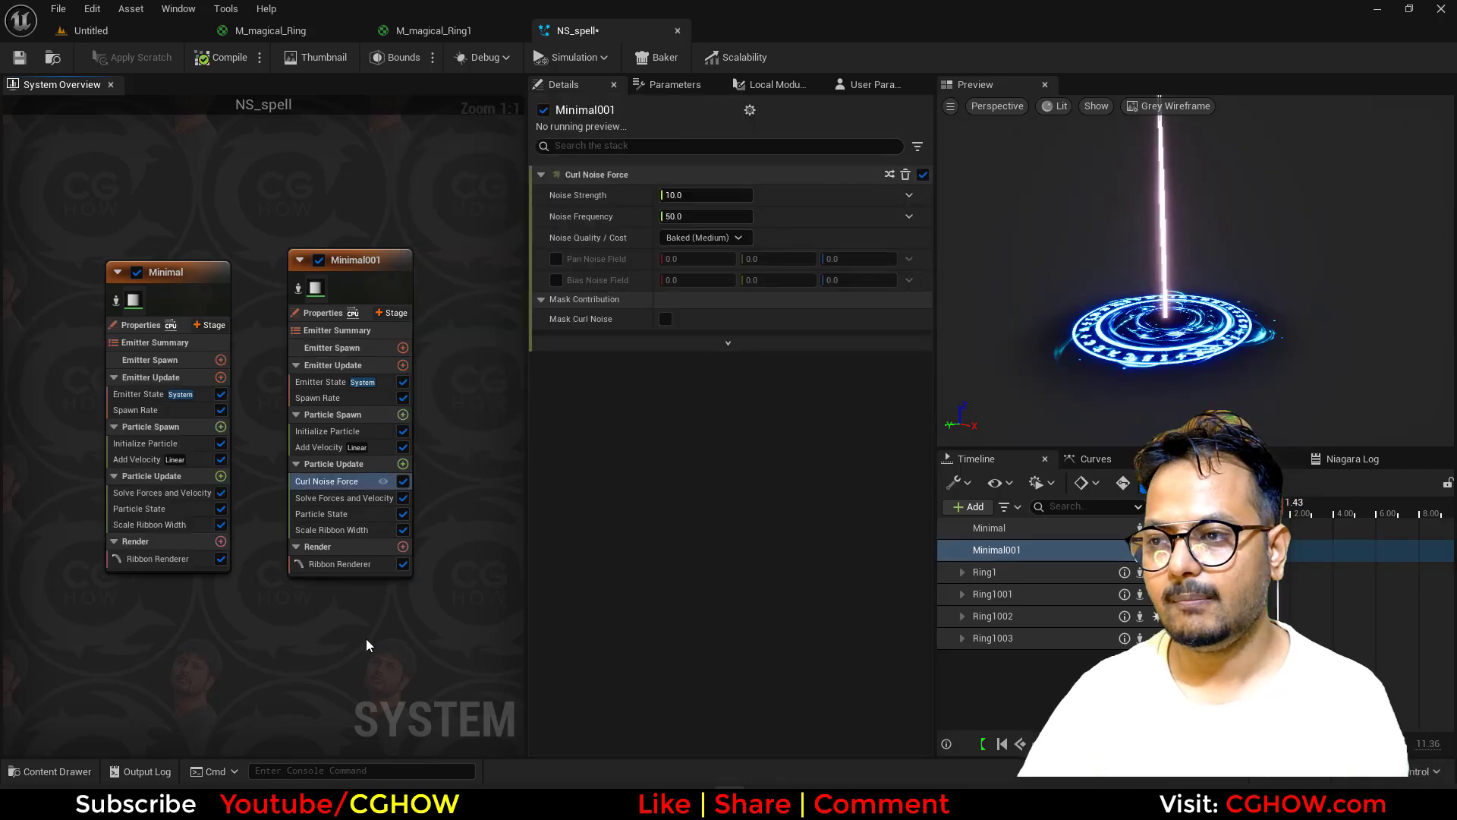
drag(705, 195, 767, 195)
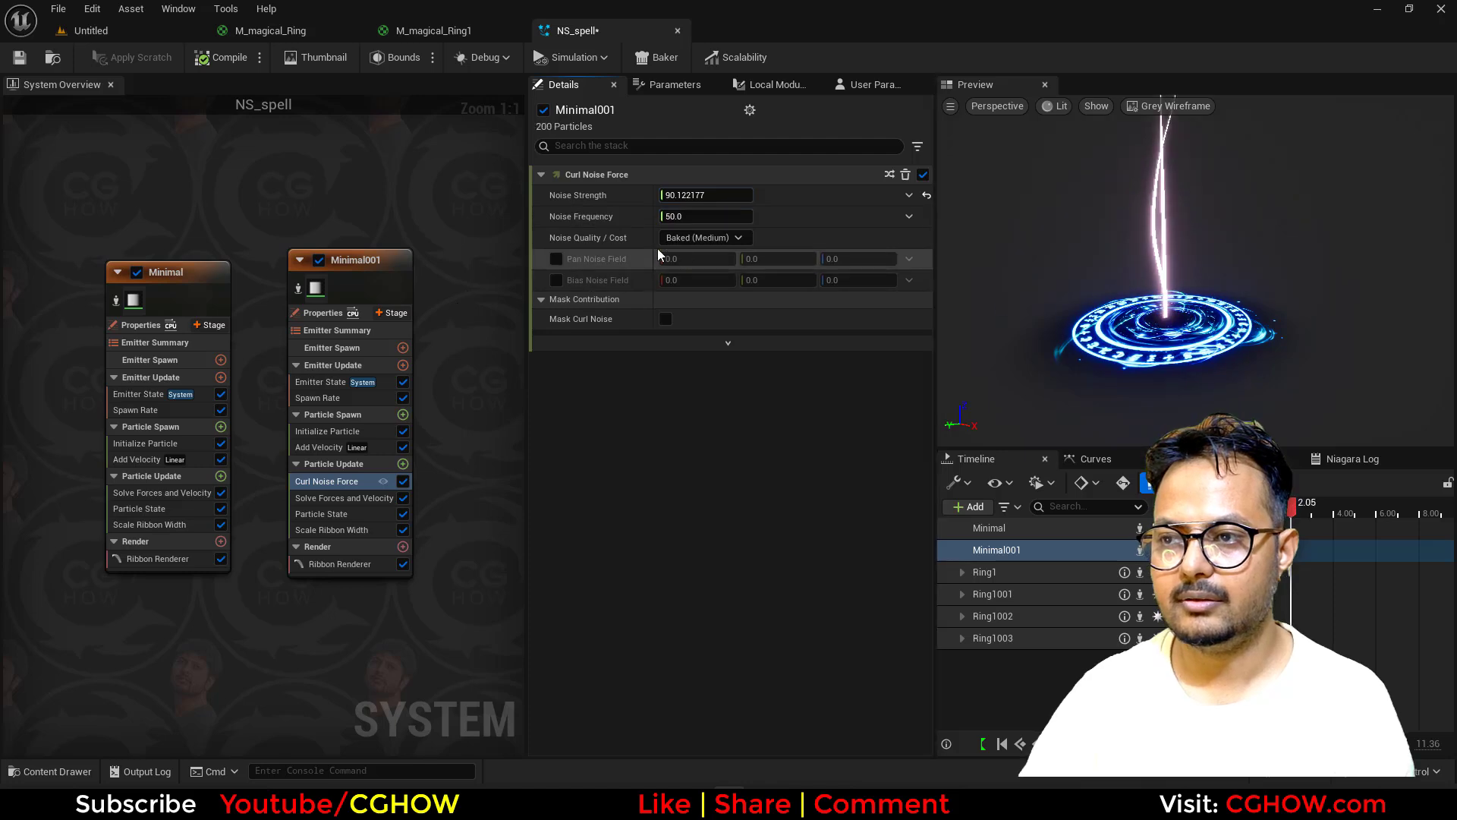
Step: Enable Pan Noise Field in Minimal001's Curl Noise Force and set it to 0.1, 0.1, 0.2
click(855, 257)
text(0.2)
key(Return)
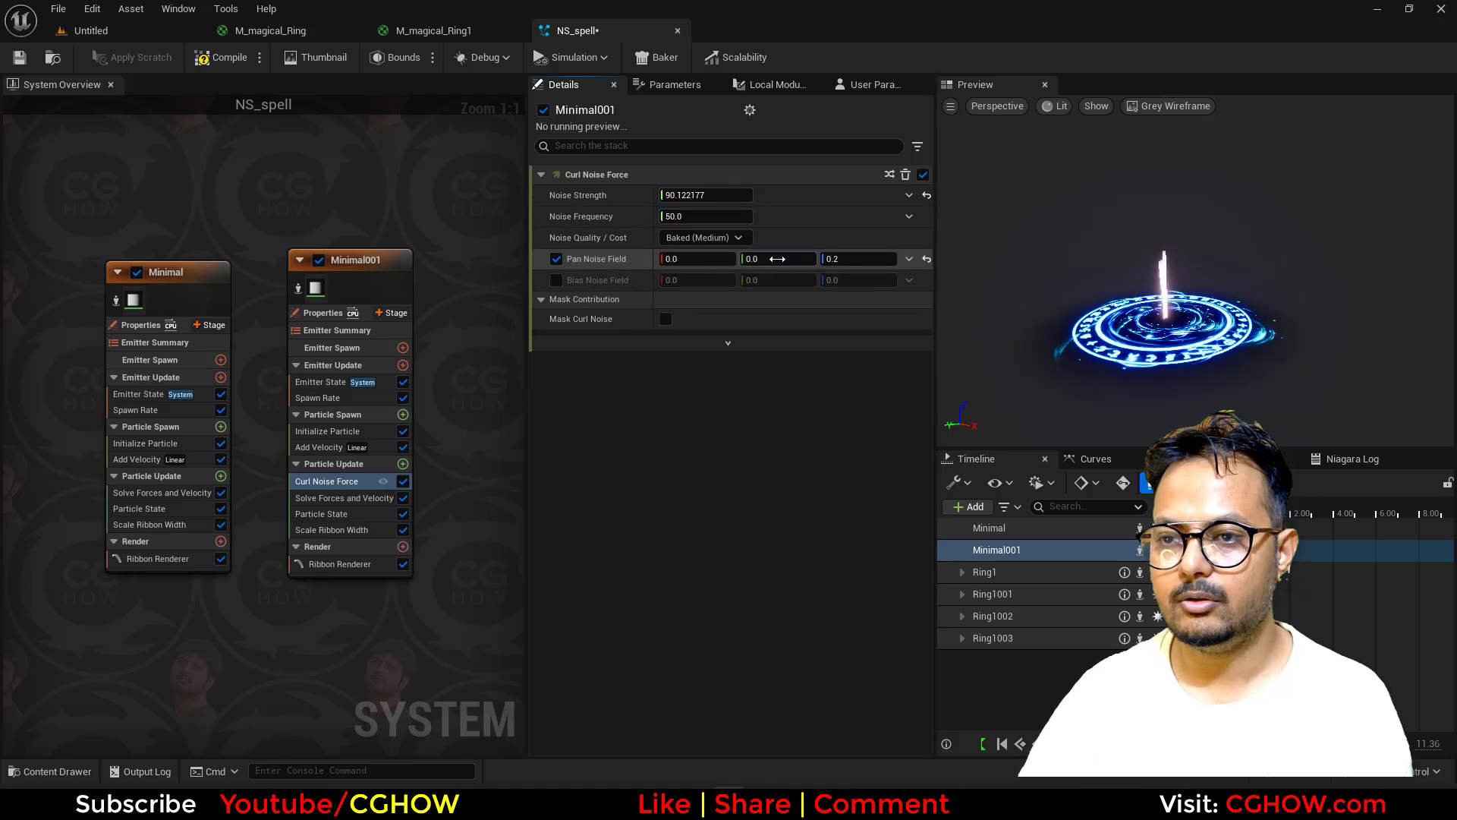
click(686, 259)
text(0.1)
key(Return)
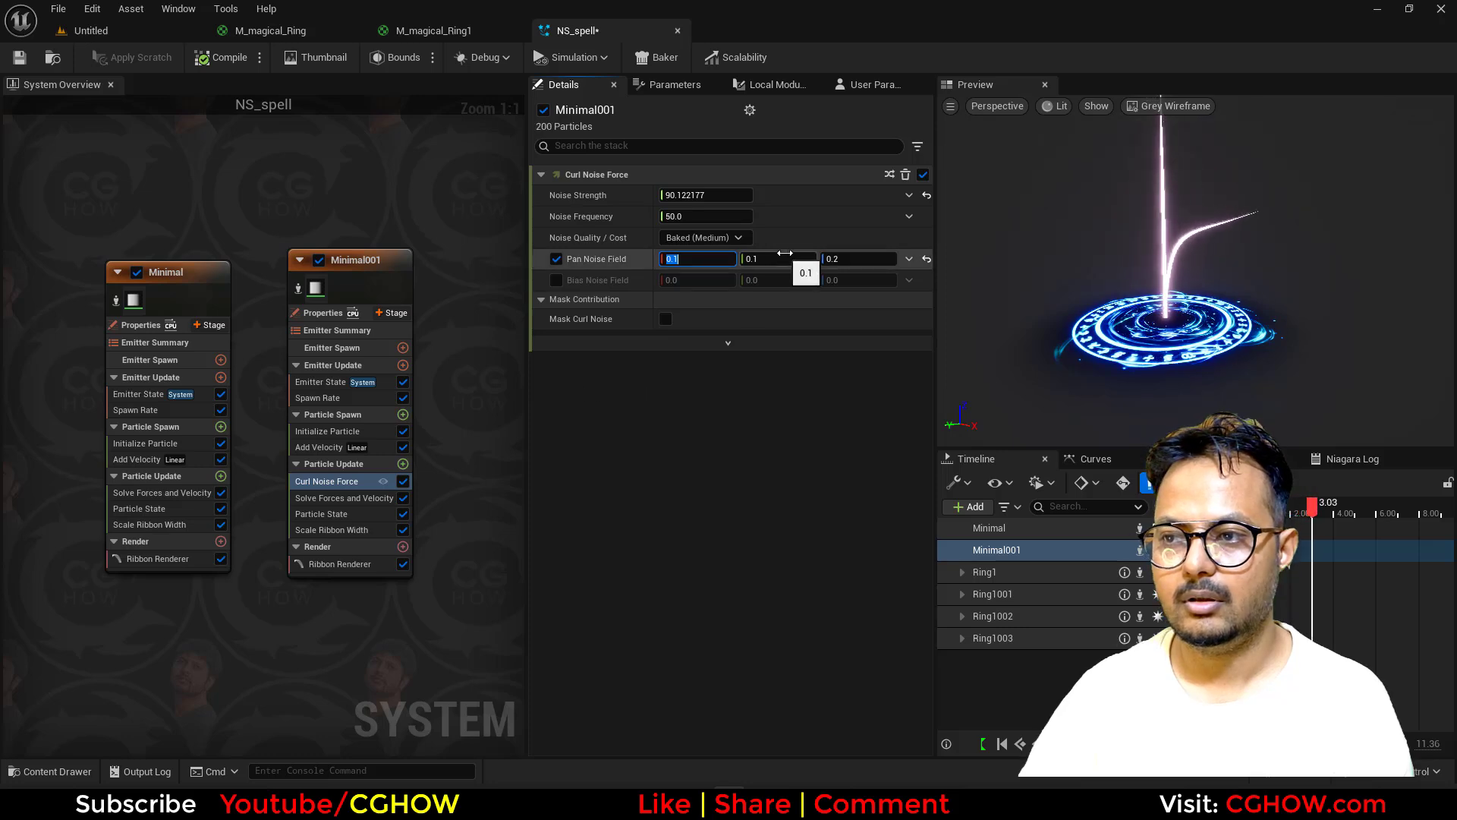
Step: Set the Noise Frequency to 100 and lower the Noise Strength to about 39.6 in Minimal001's Curl Noise Force
click(702, 216)
text(10)
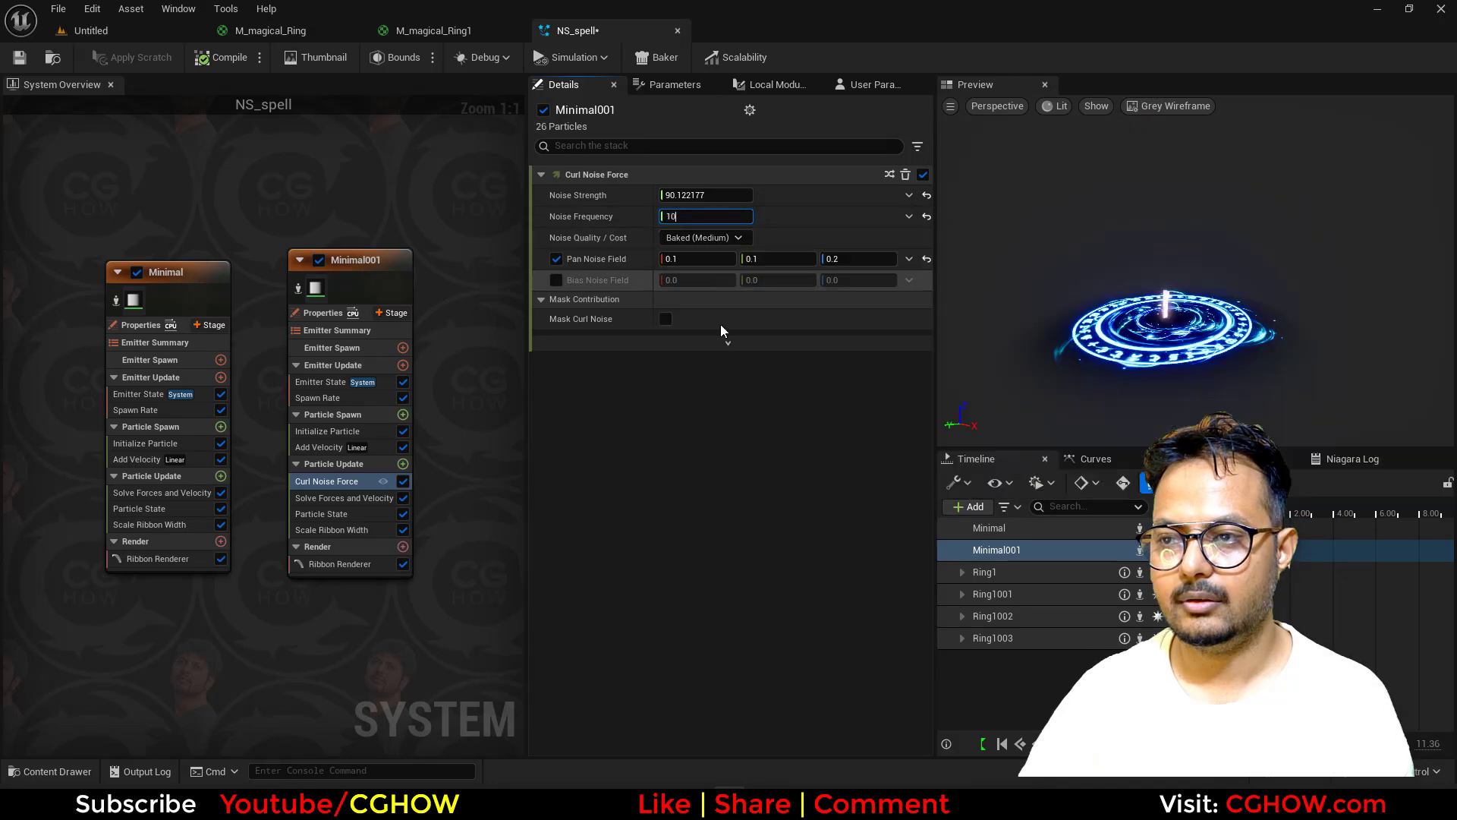
text(0)
key(Return)
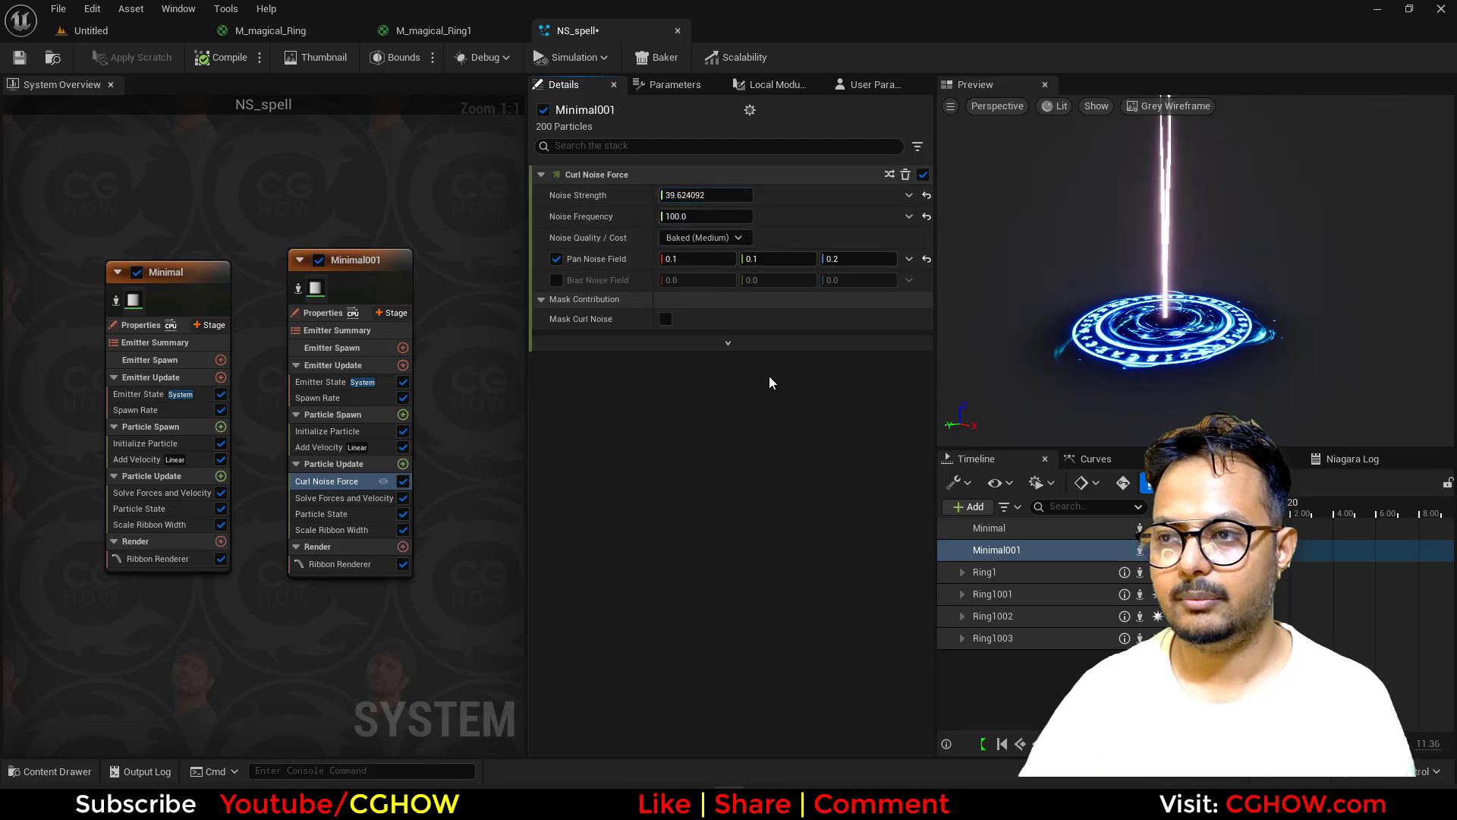
drag(1215, 299, 1131, 279)
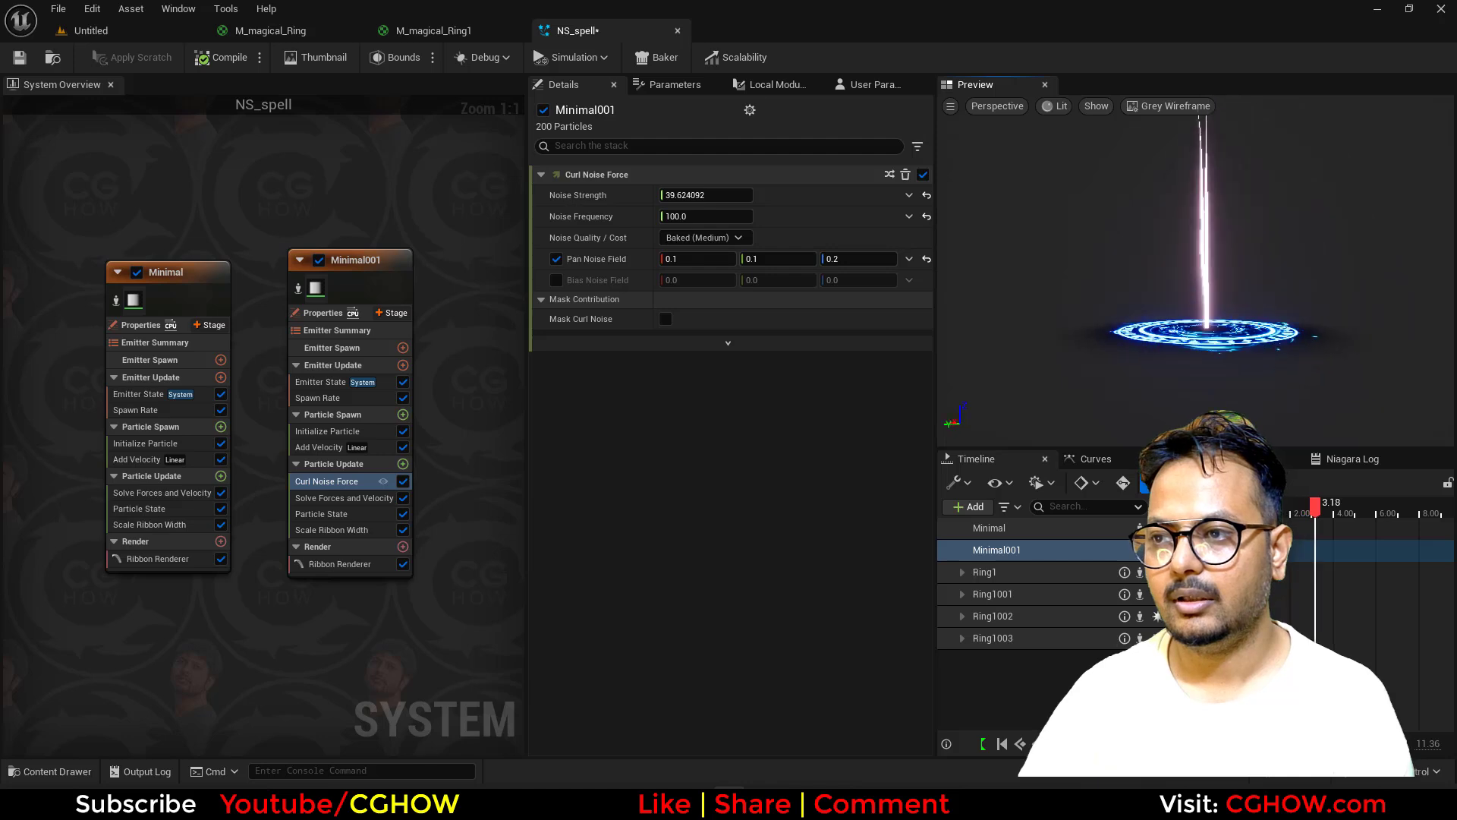
drag(1215, 299, 1255, 328)
Step: Set Minimal001's Ribbon Width to 0.5 in Initialize Particle, keeping the existing particle color
click(327, 431)
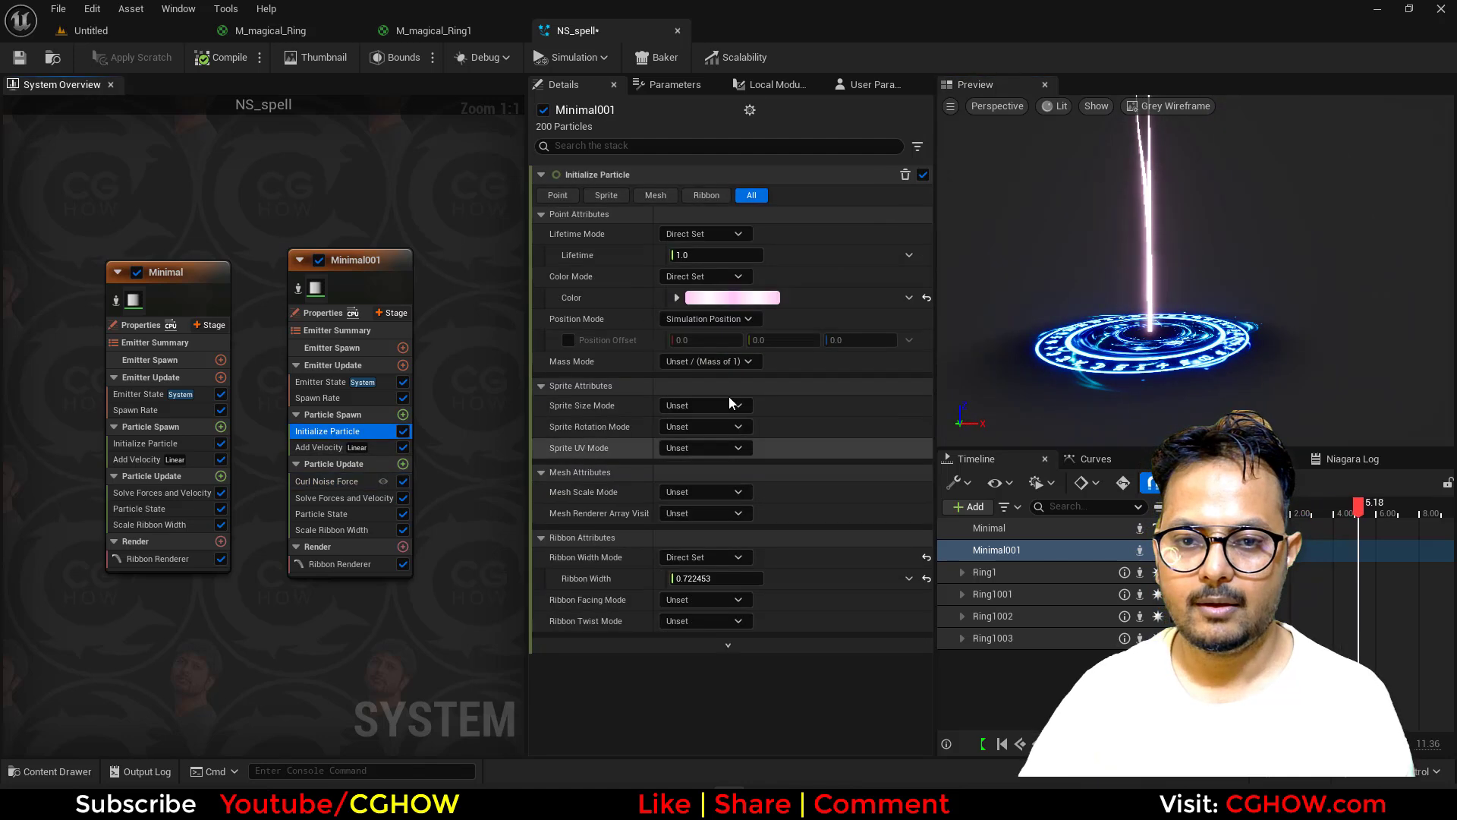
click(727, 298)
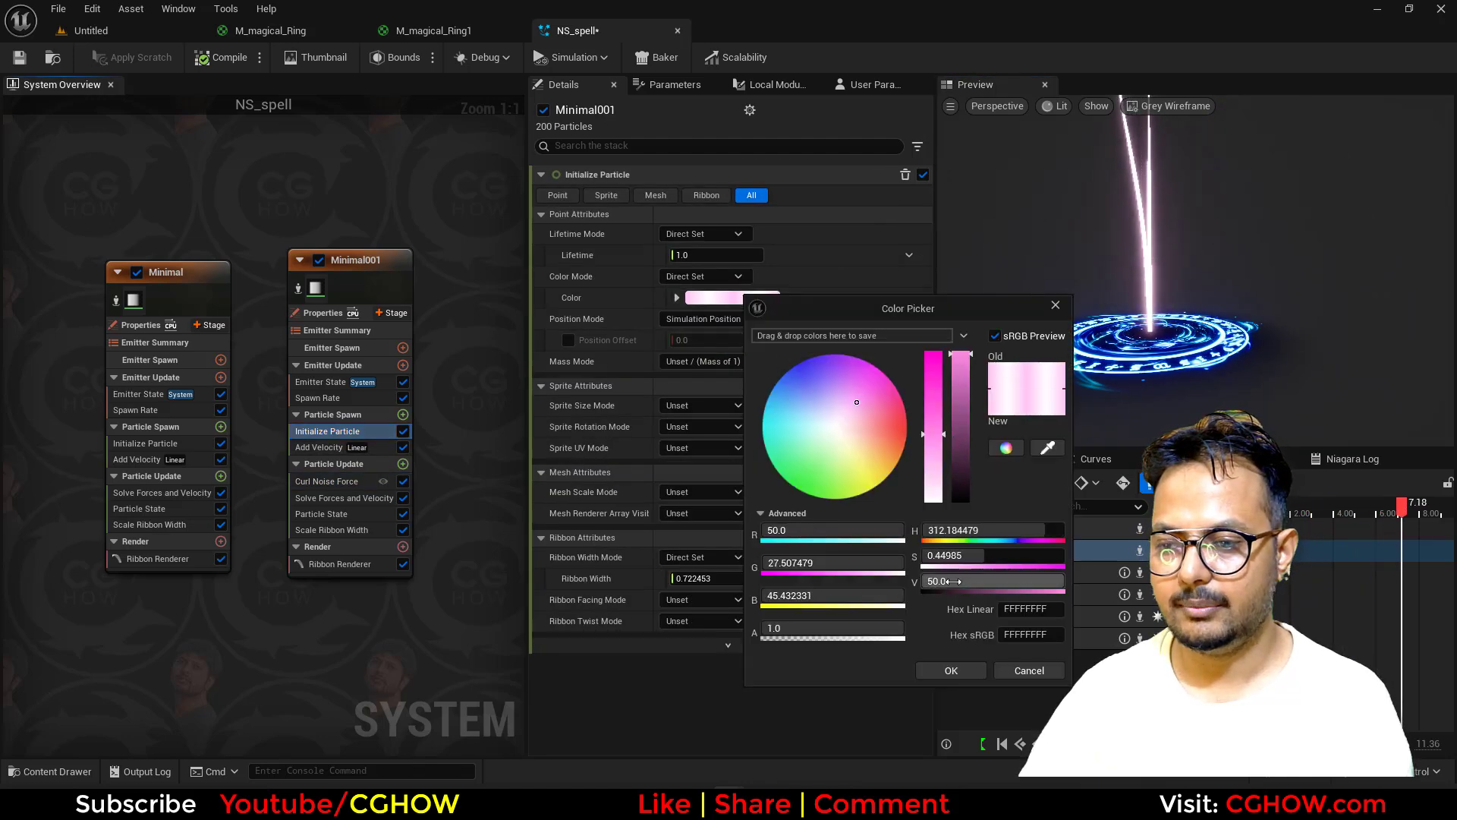
click(950, 670)
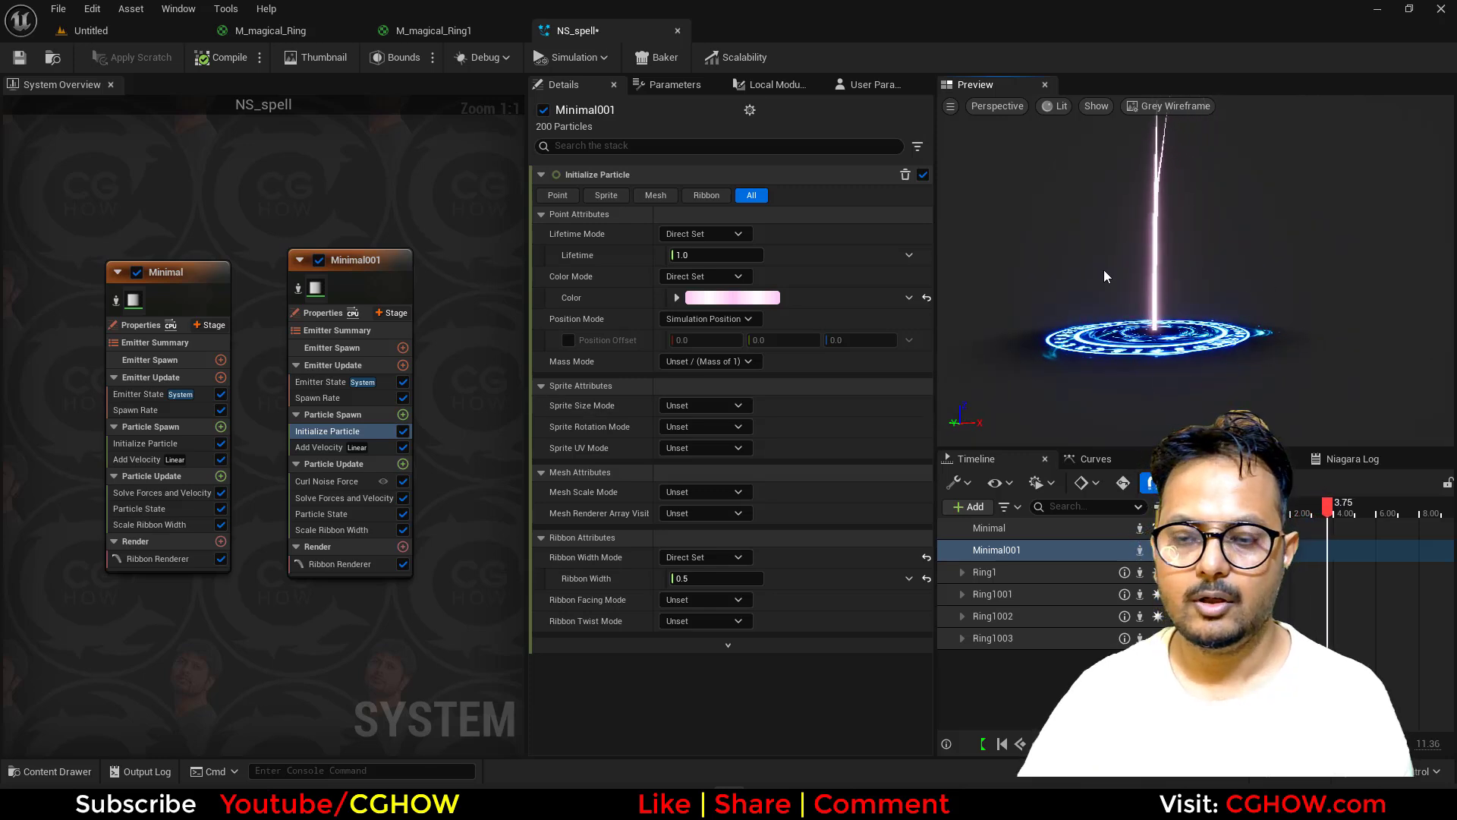
right_drag(346, 210, 209, 207)
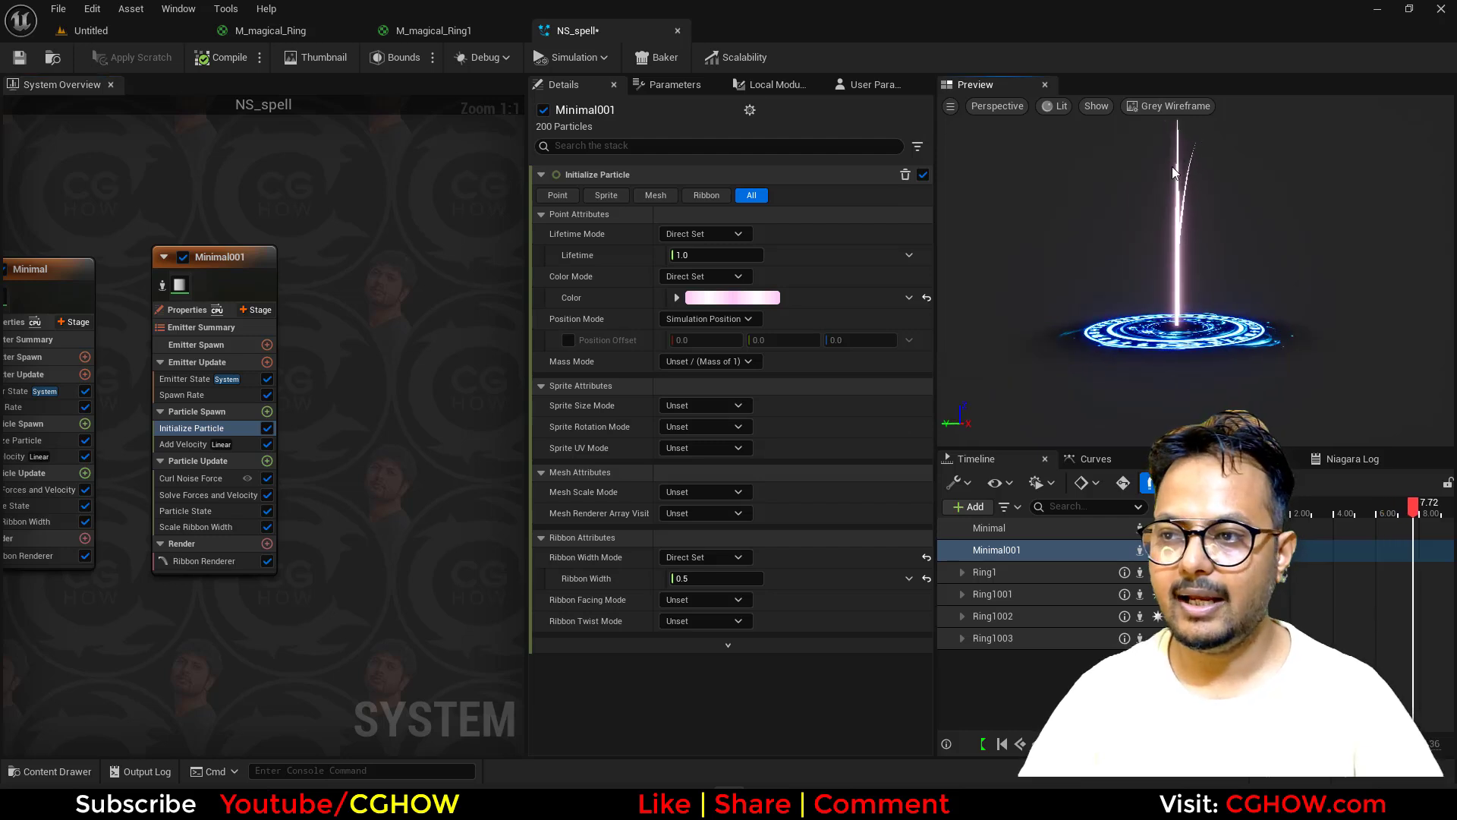
Step: Duplicate the Minimal001 emitter and place the copy in the empty area beside it
right_drag(379, 332, 278, 331)
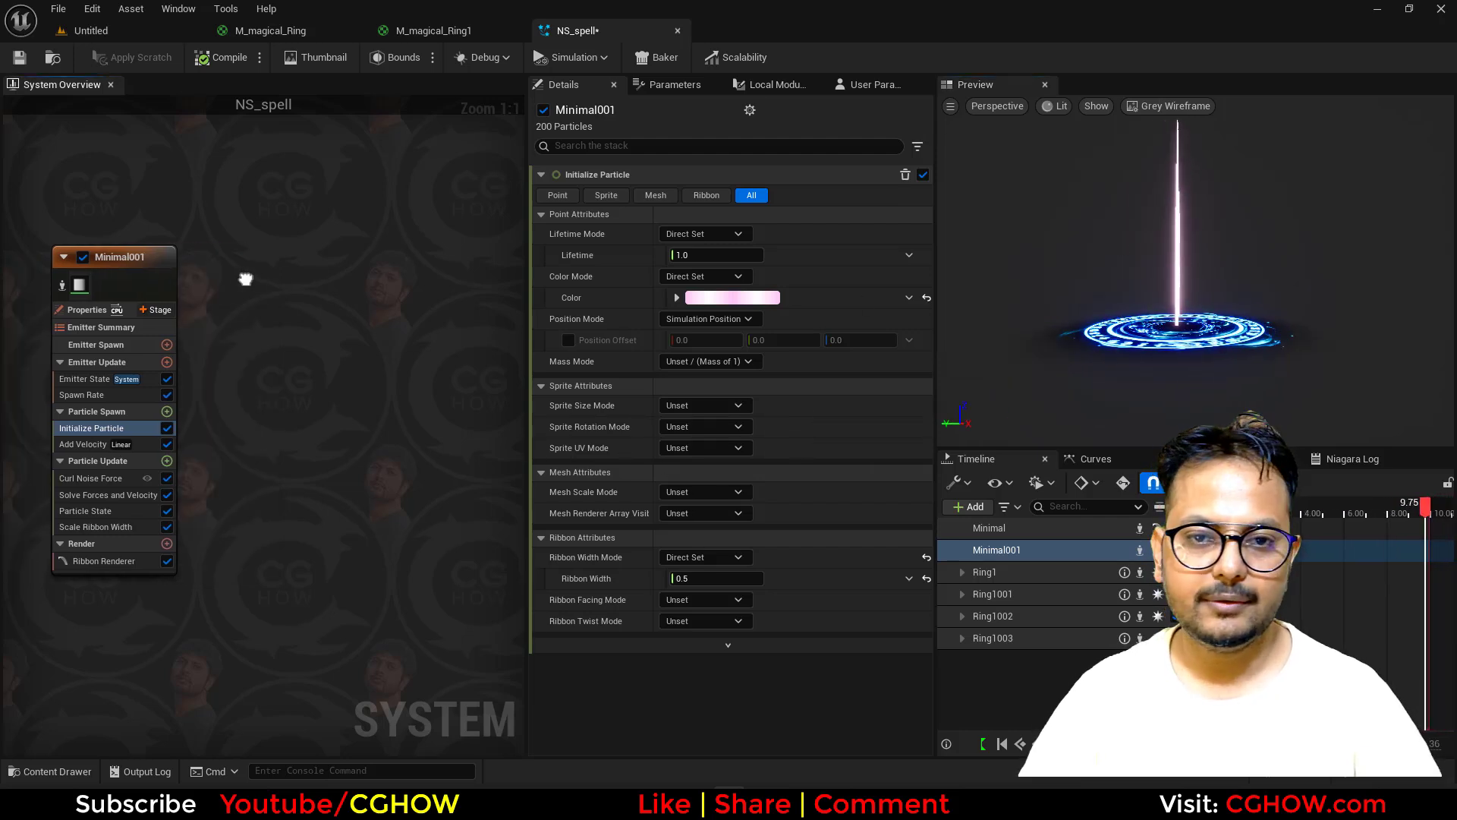
right_click(275, 221)
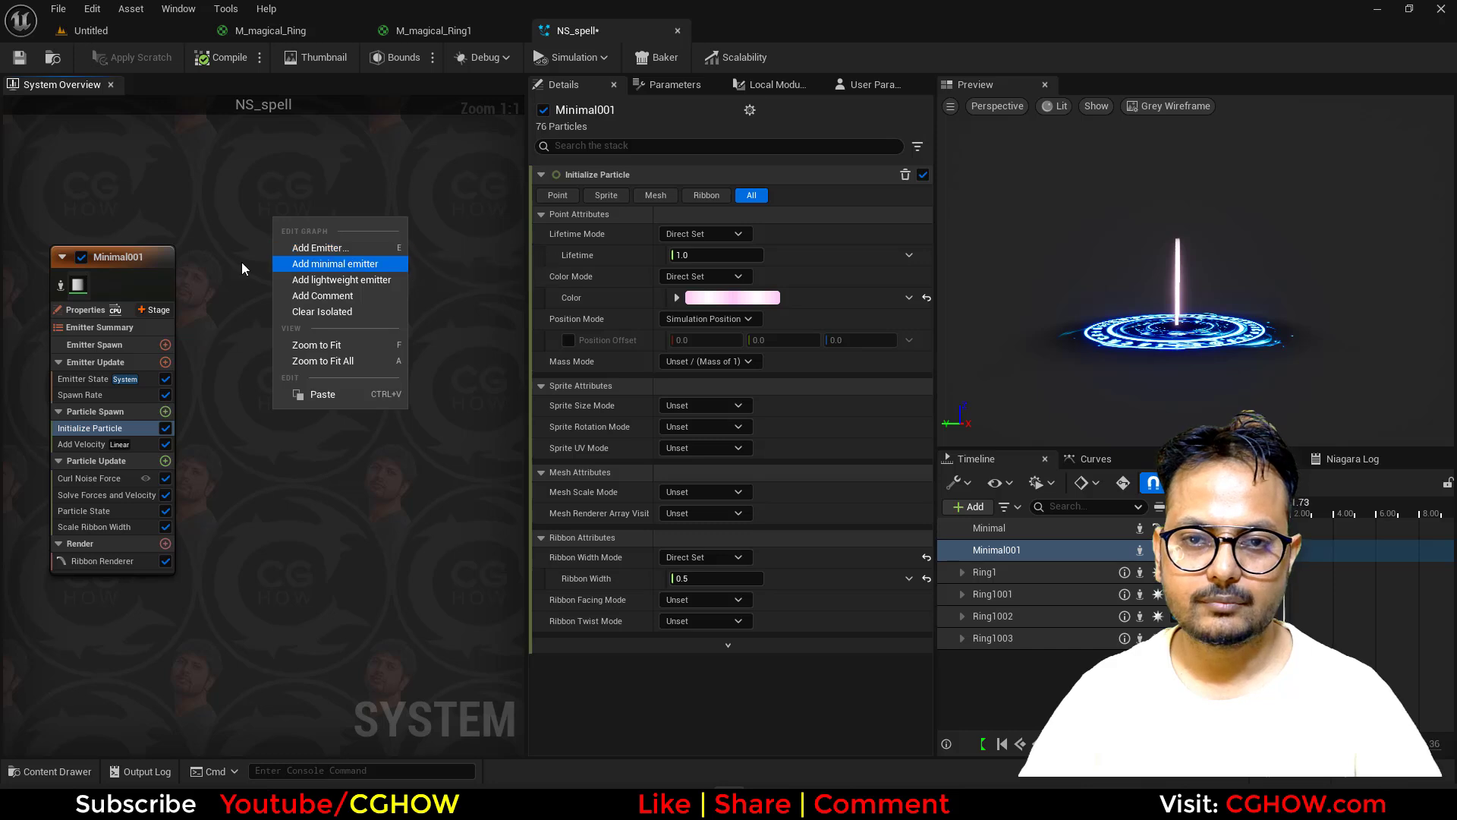
click(335, 263)
right_drag(429, 235, 340, 225)
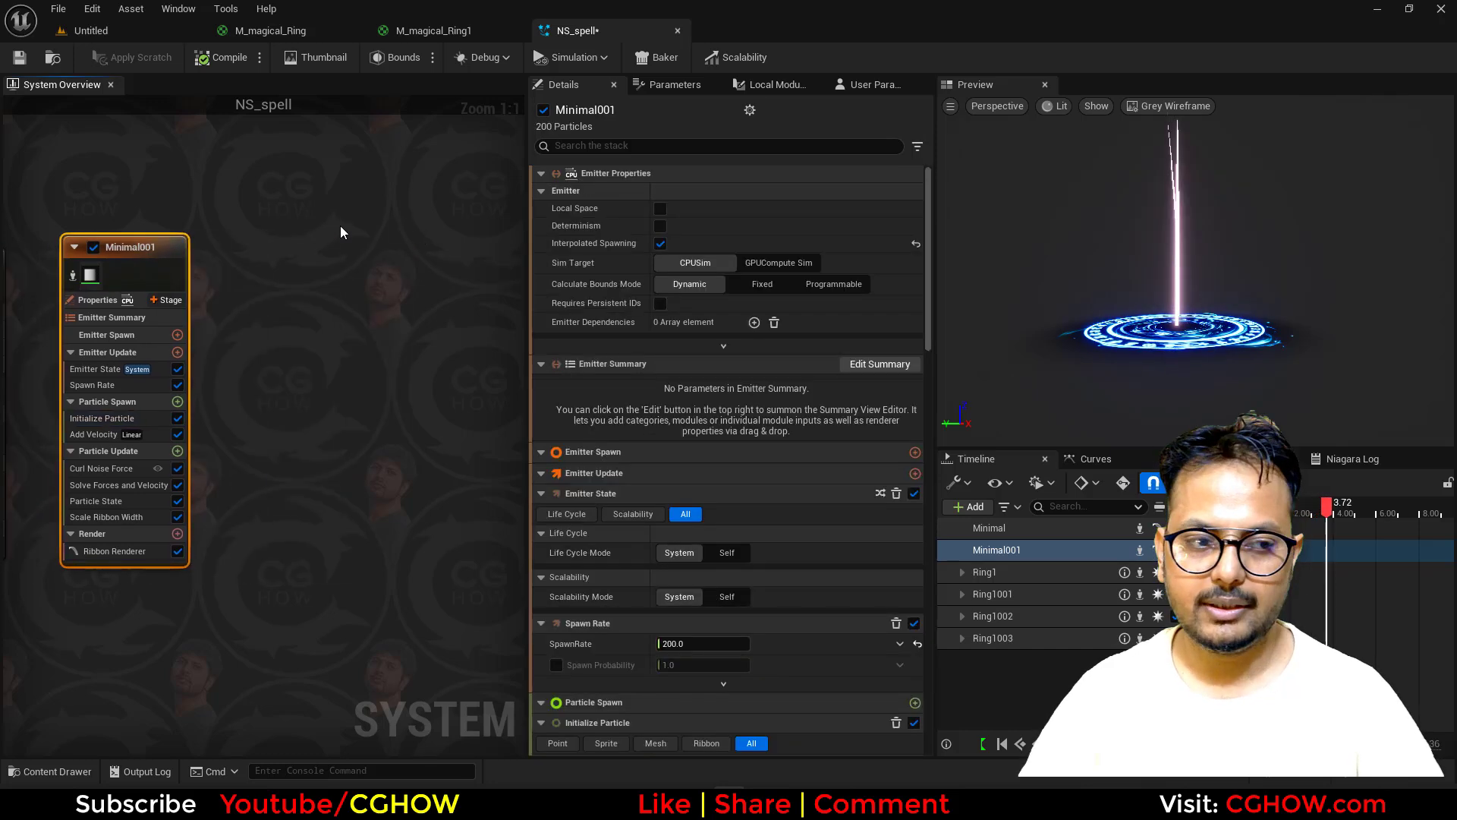
click(316, 226)
key(ctrl+v)
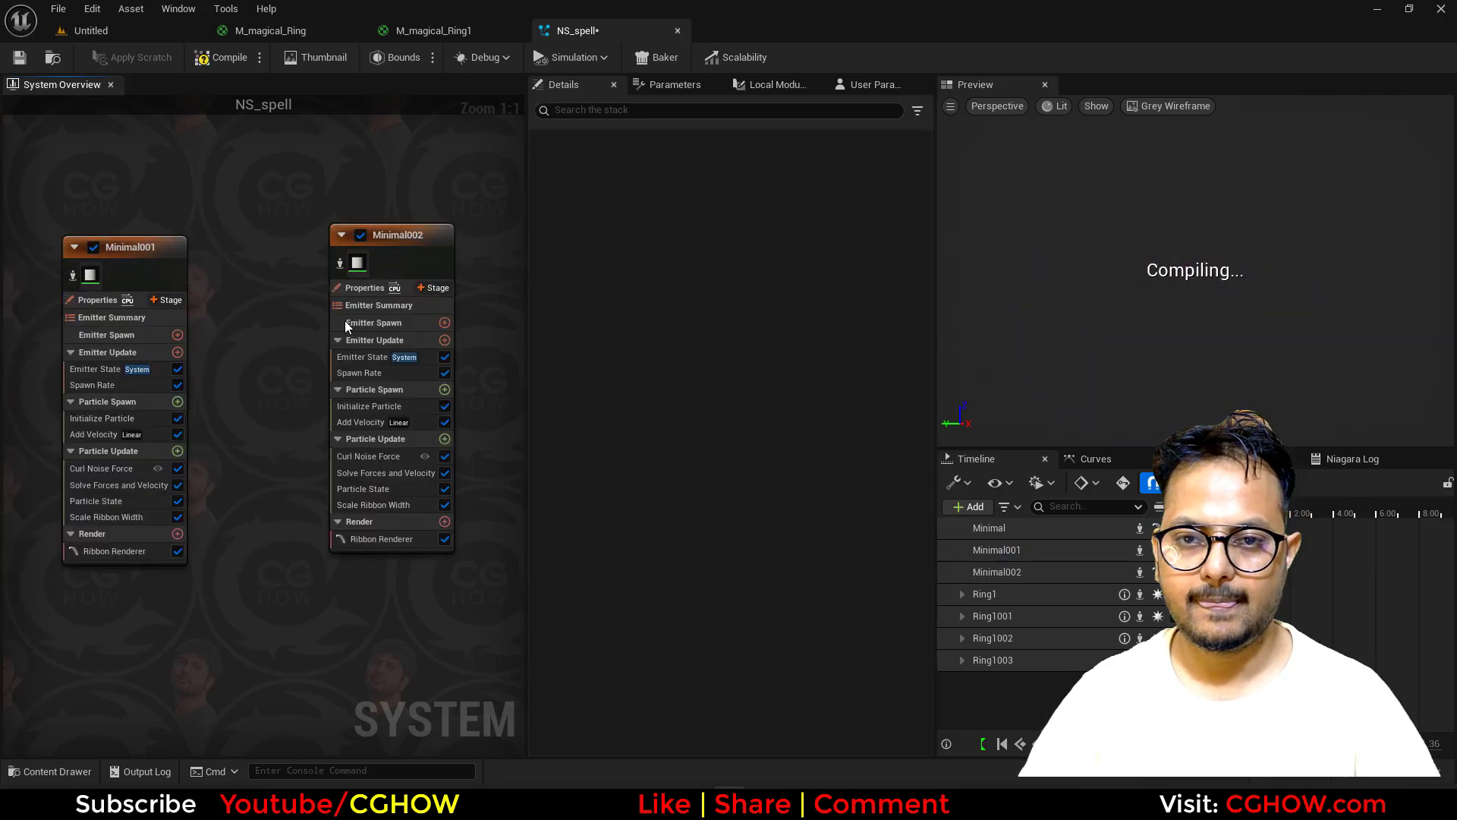
Step: Replace the Ribbon Renderer with a Sprite Renderer in Minimal002 and move the emitter closer to Minimal001
click(409, 532)
click(445, 522)
click(483, 315)
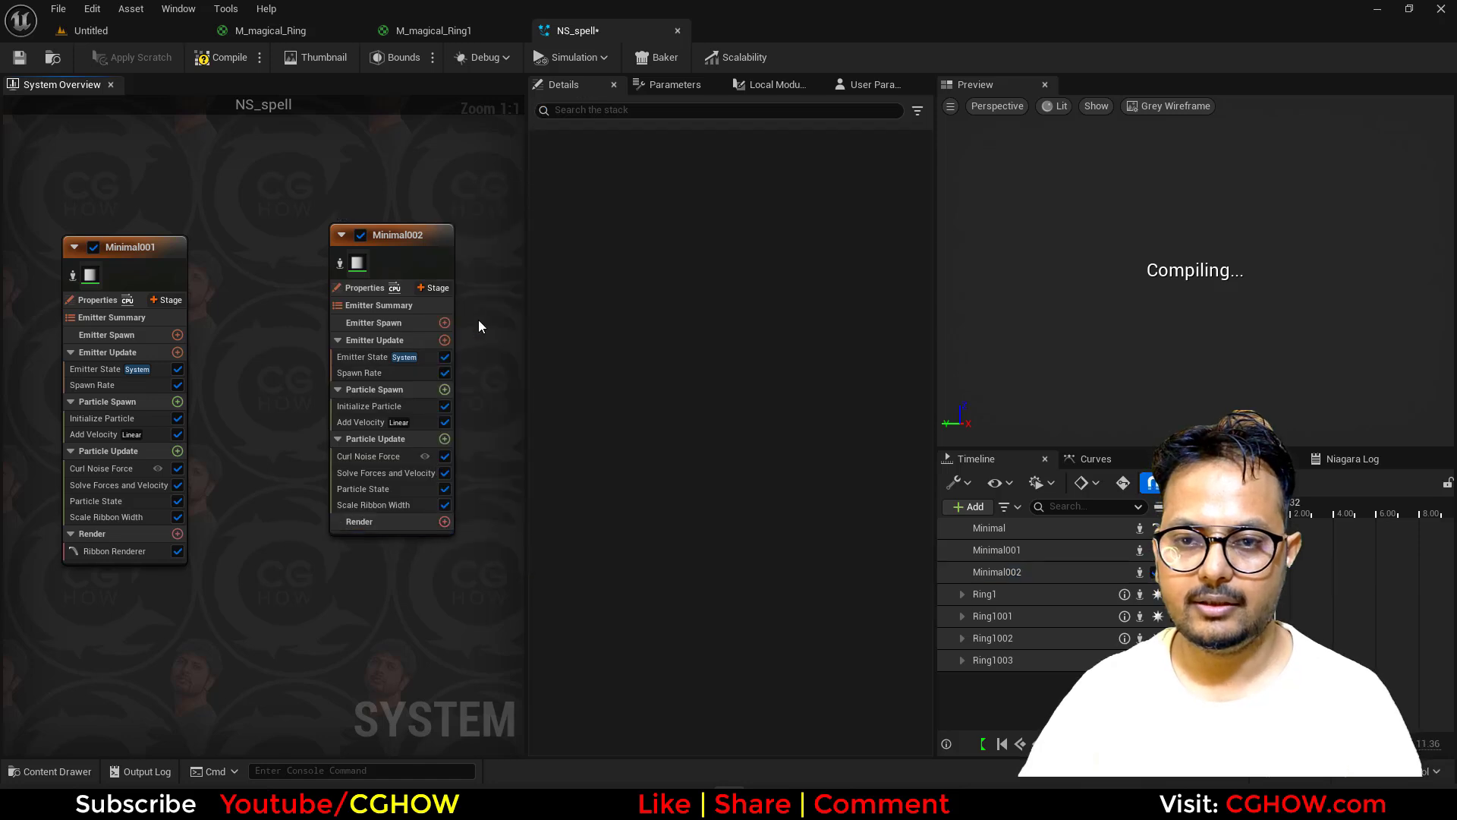
drag(391, 246, 367, 236)
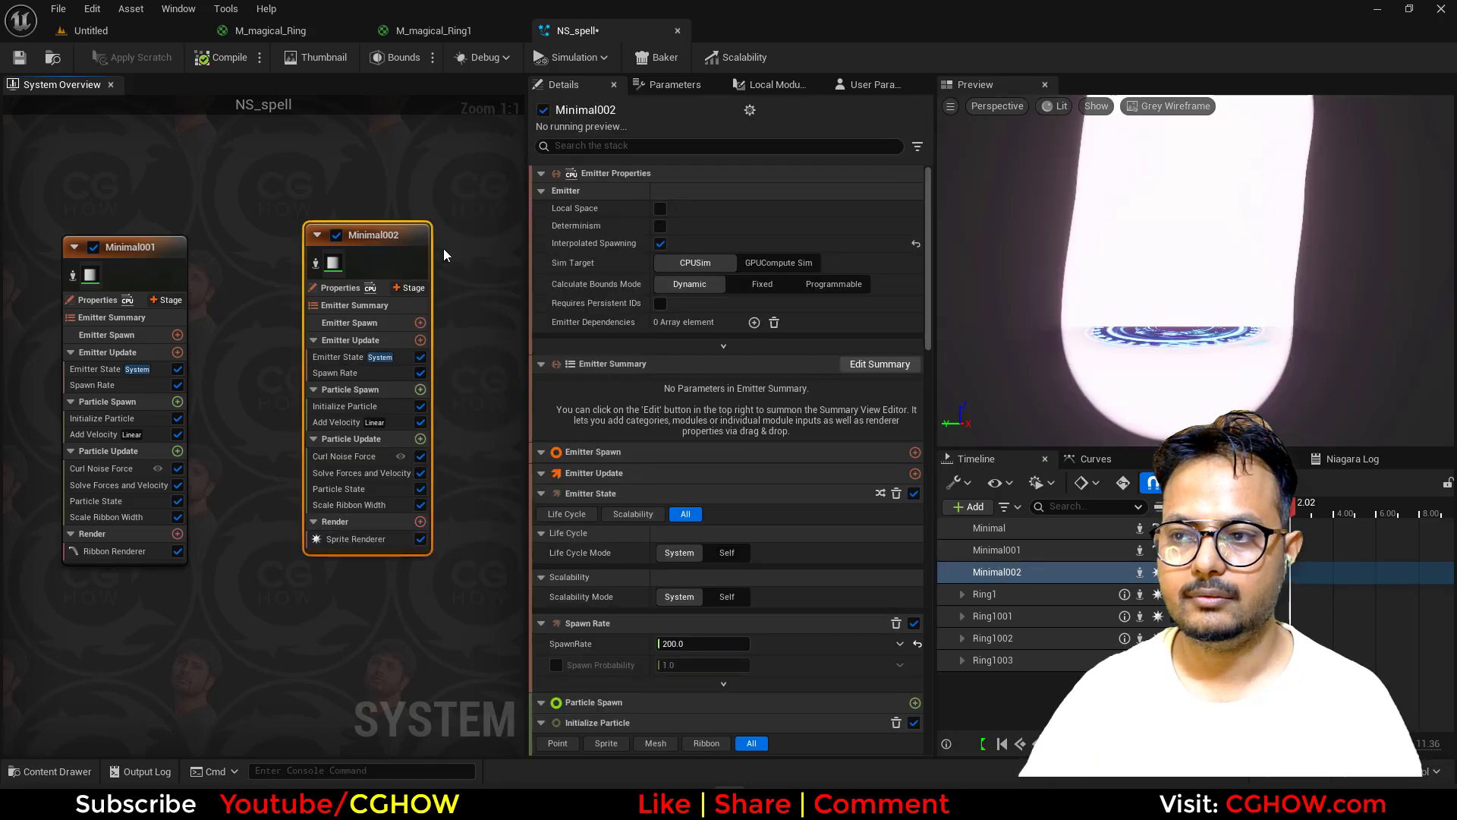
Step: Lower Minimal002's curl Noise Strength to about 1.5 and set Sprite Size Mode to Uniform with a size of about 2.8
click(345, 456)
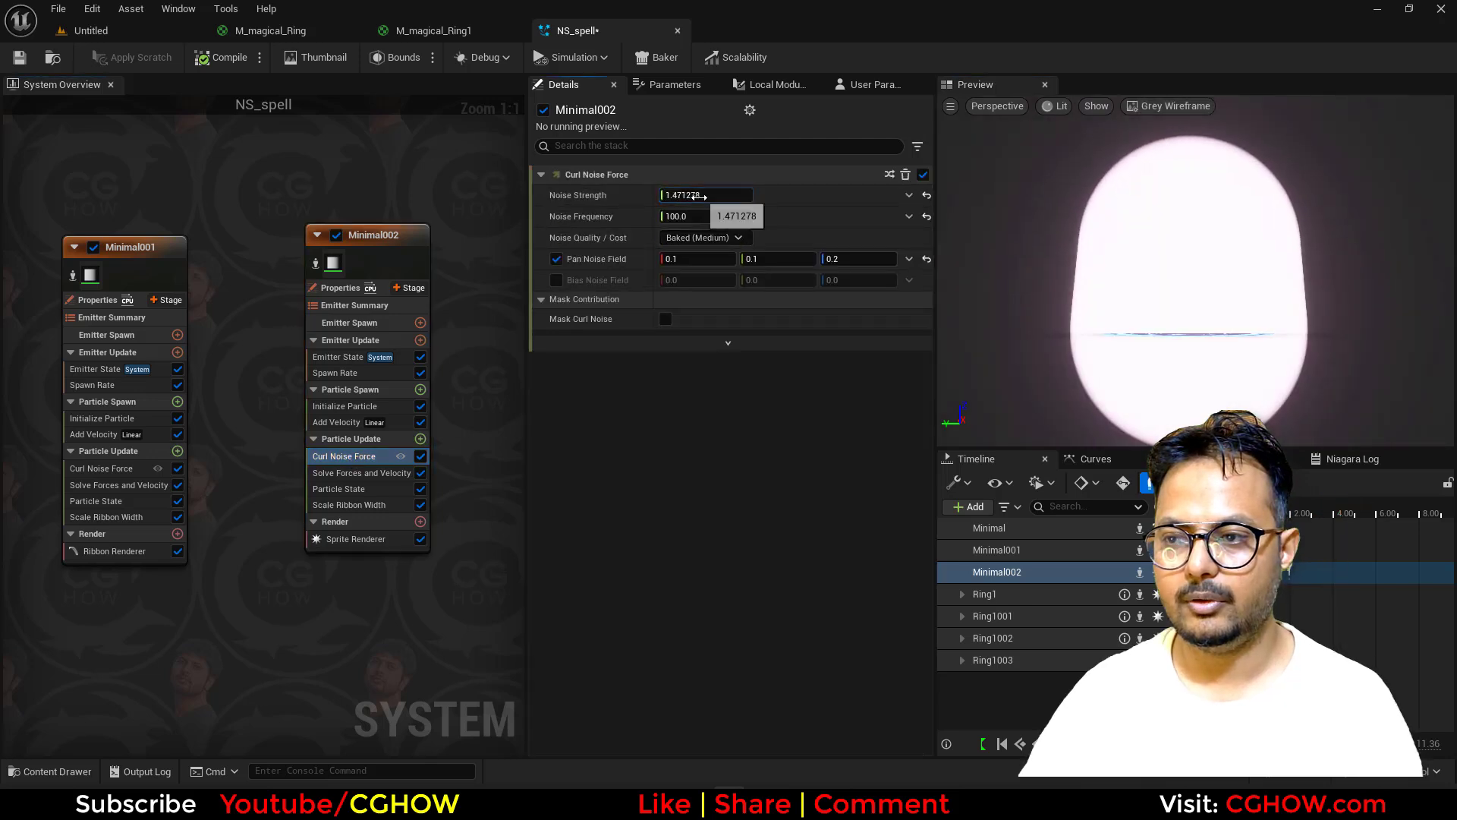
click(345, 406)
click(719, 405)
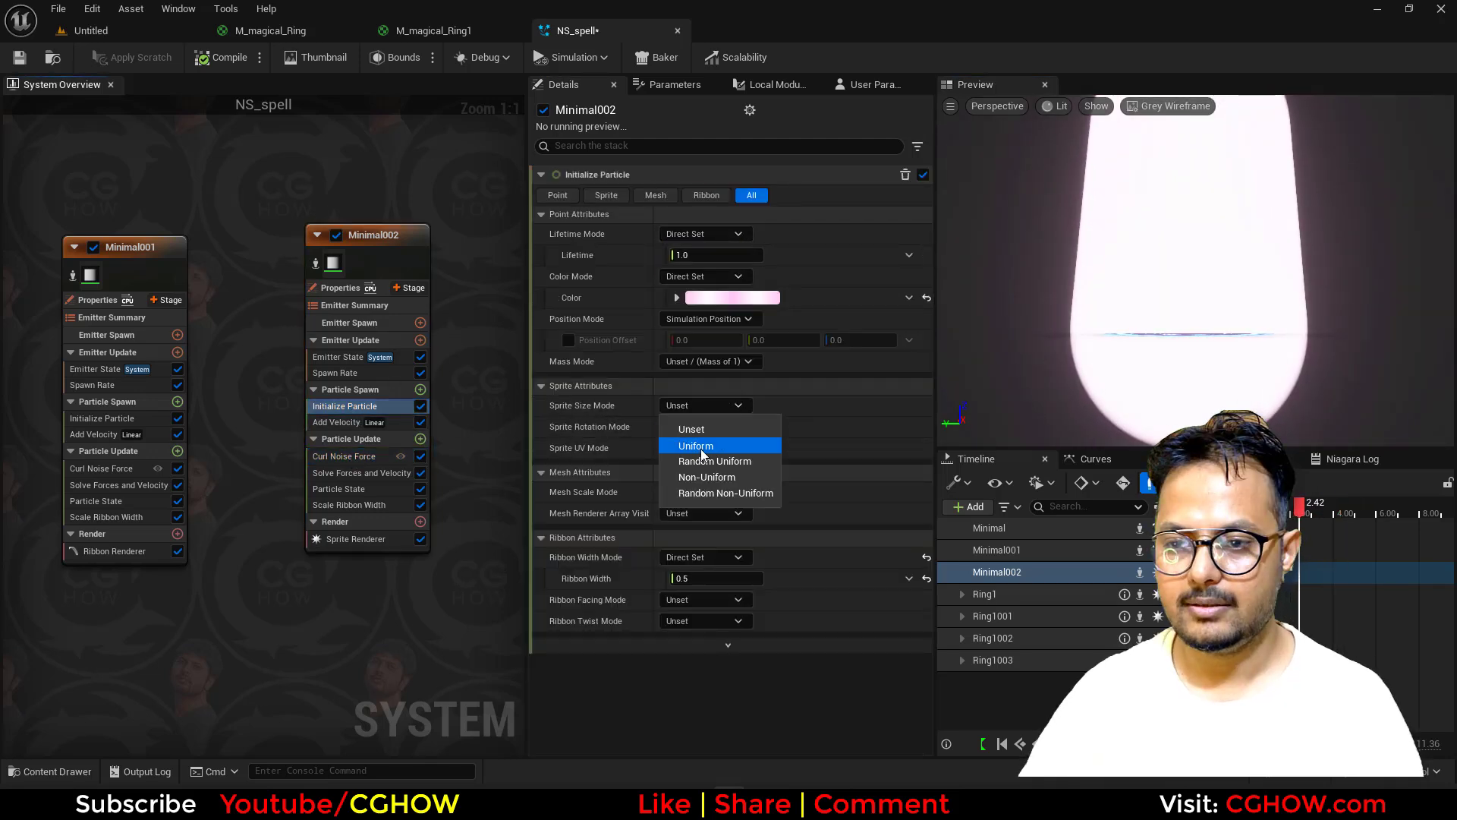
click(687, 446)
drag(718, 426, 695, 427)
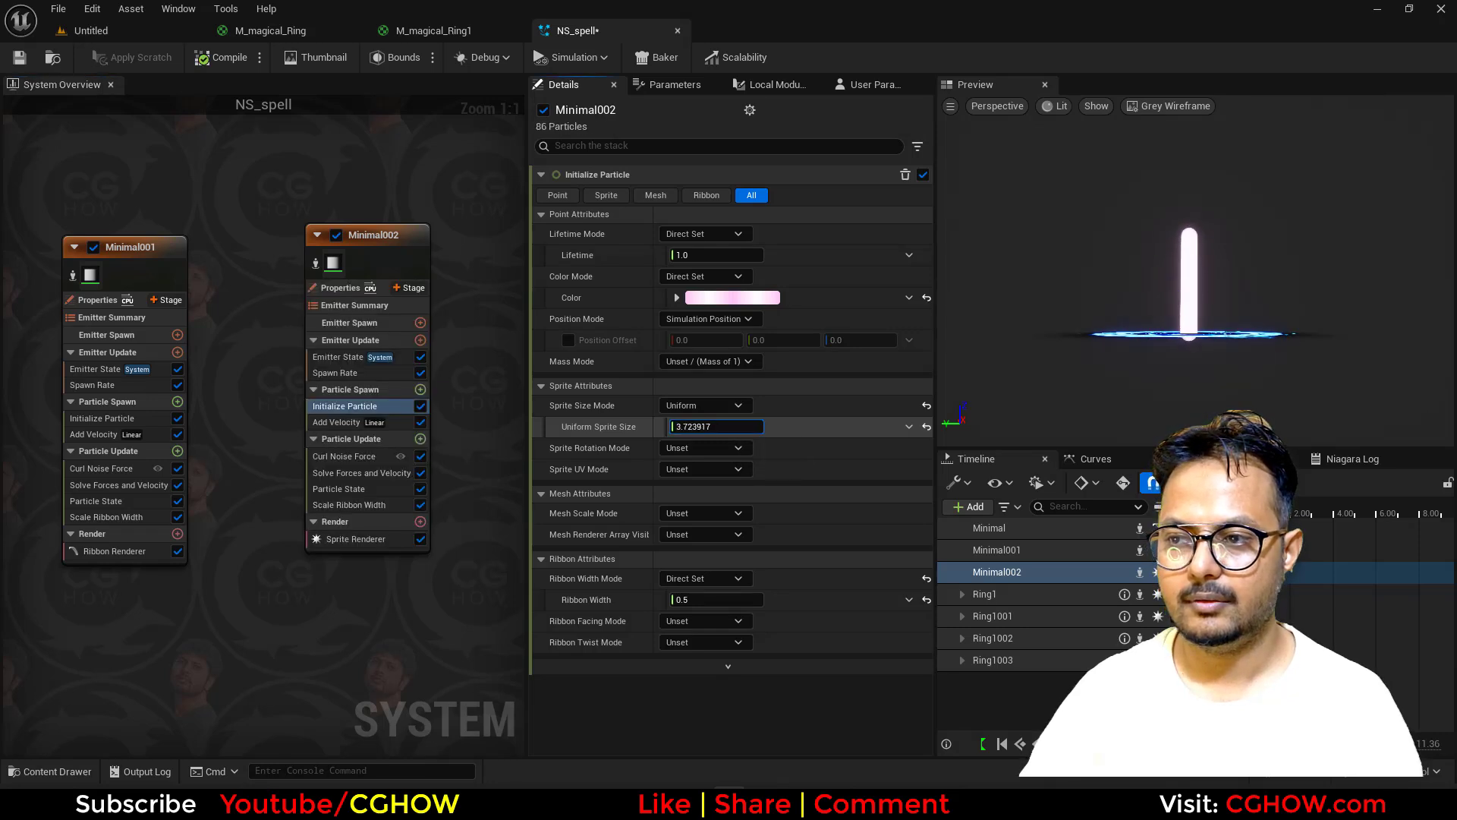
Step: Set Minimal002's SpawnRate to 50
click(346, 371)
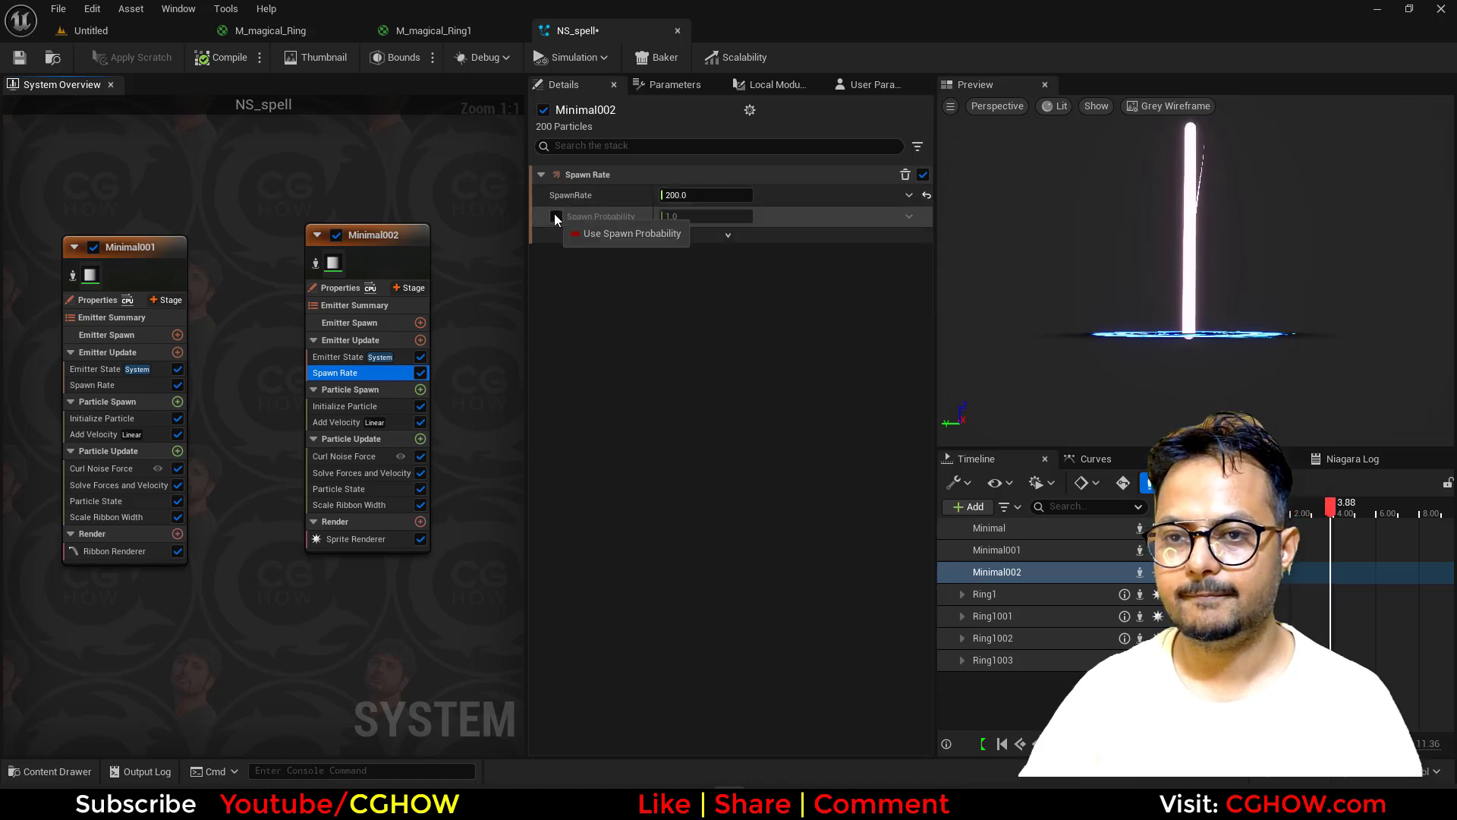
click(689, 195)
text(50)
key(Return)
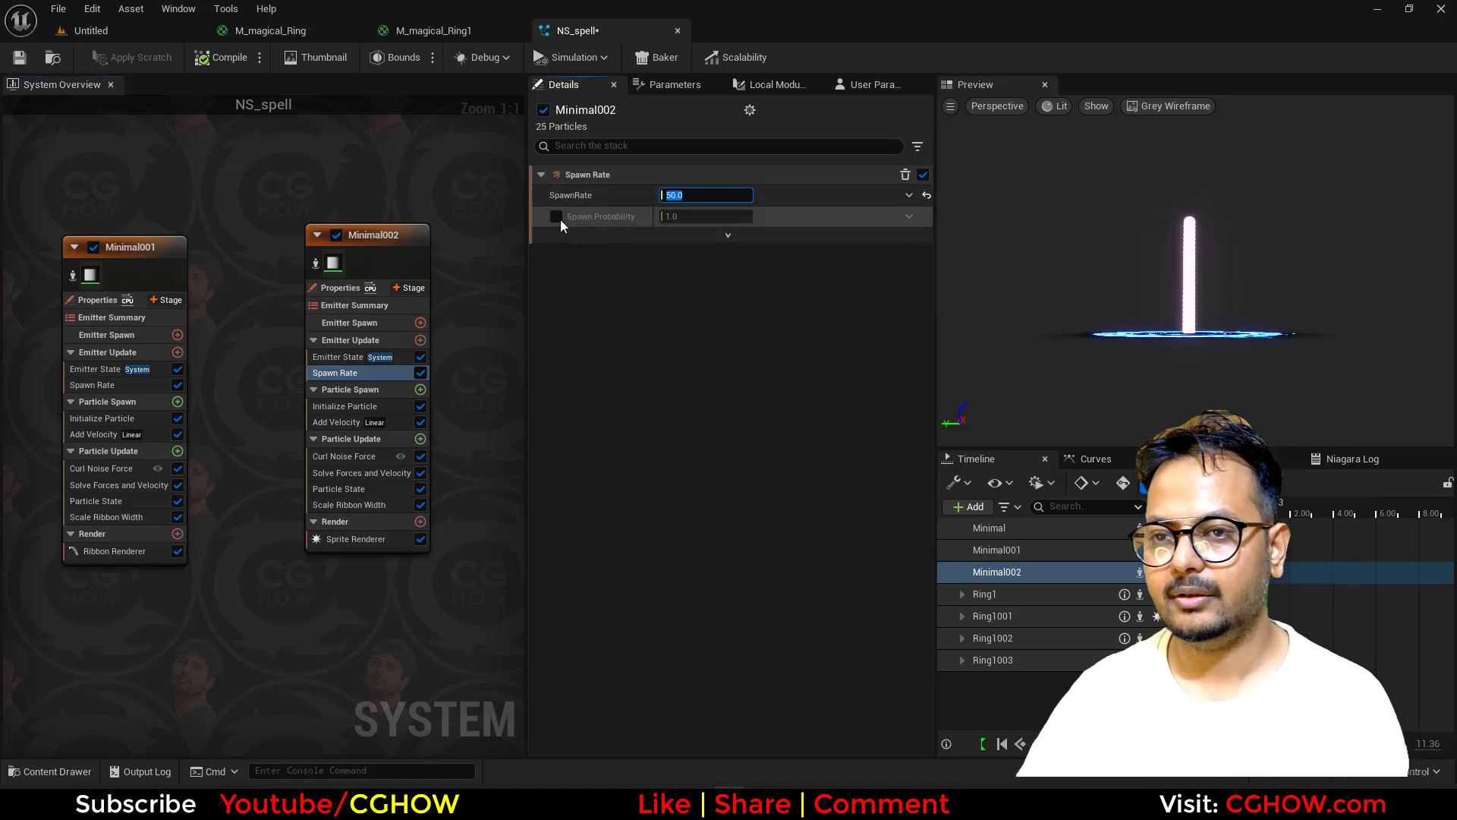
Step: Enable Spawn Probability in Minimal002's Spawn Rate module and assign it a random dynamic input
click(555, 216)
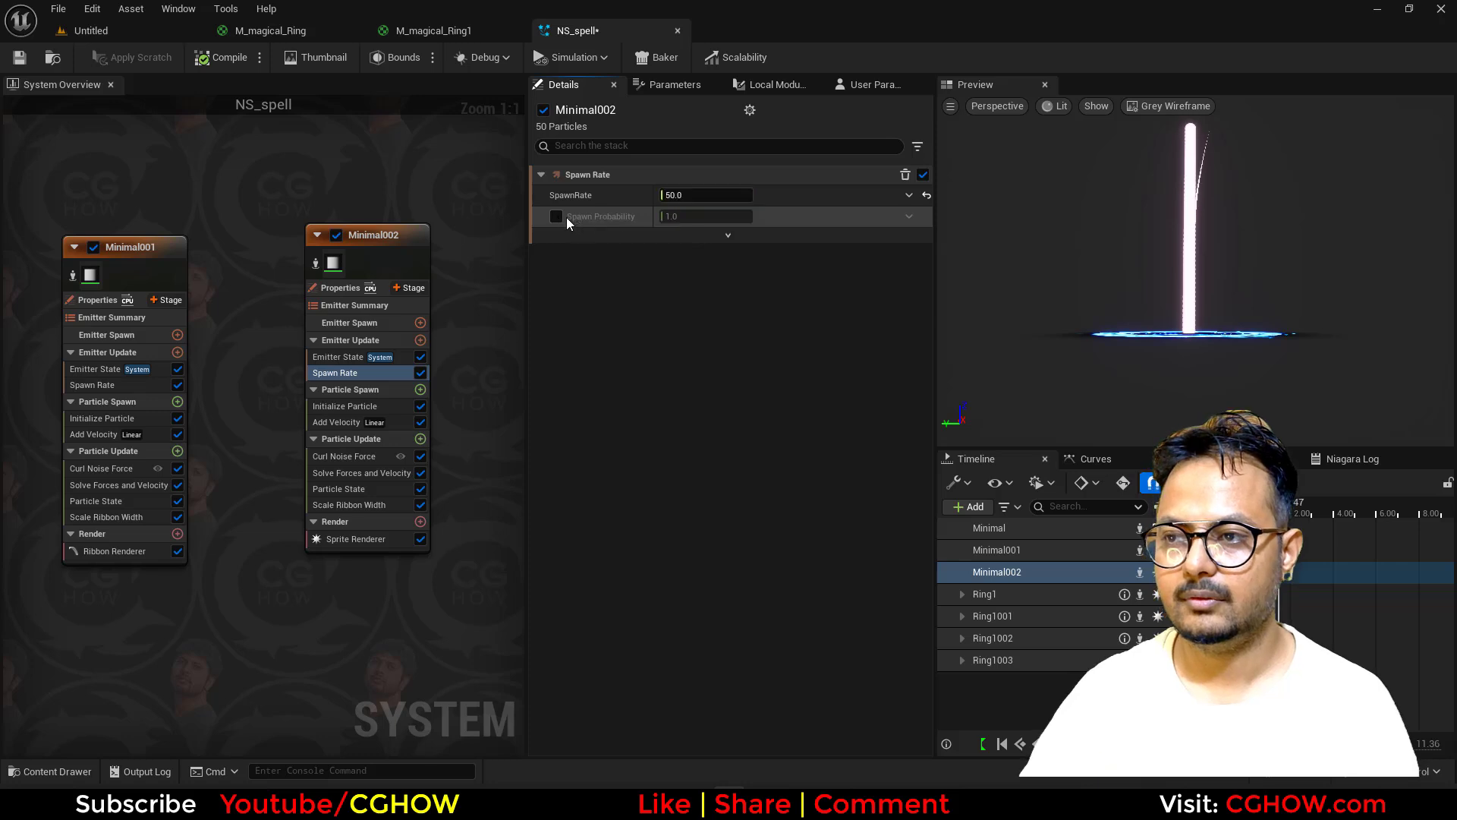
click(909, 217)
text(random)
click(680, 311)
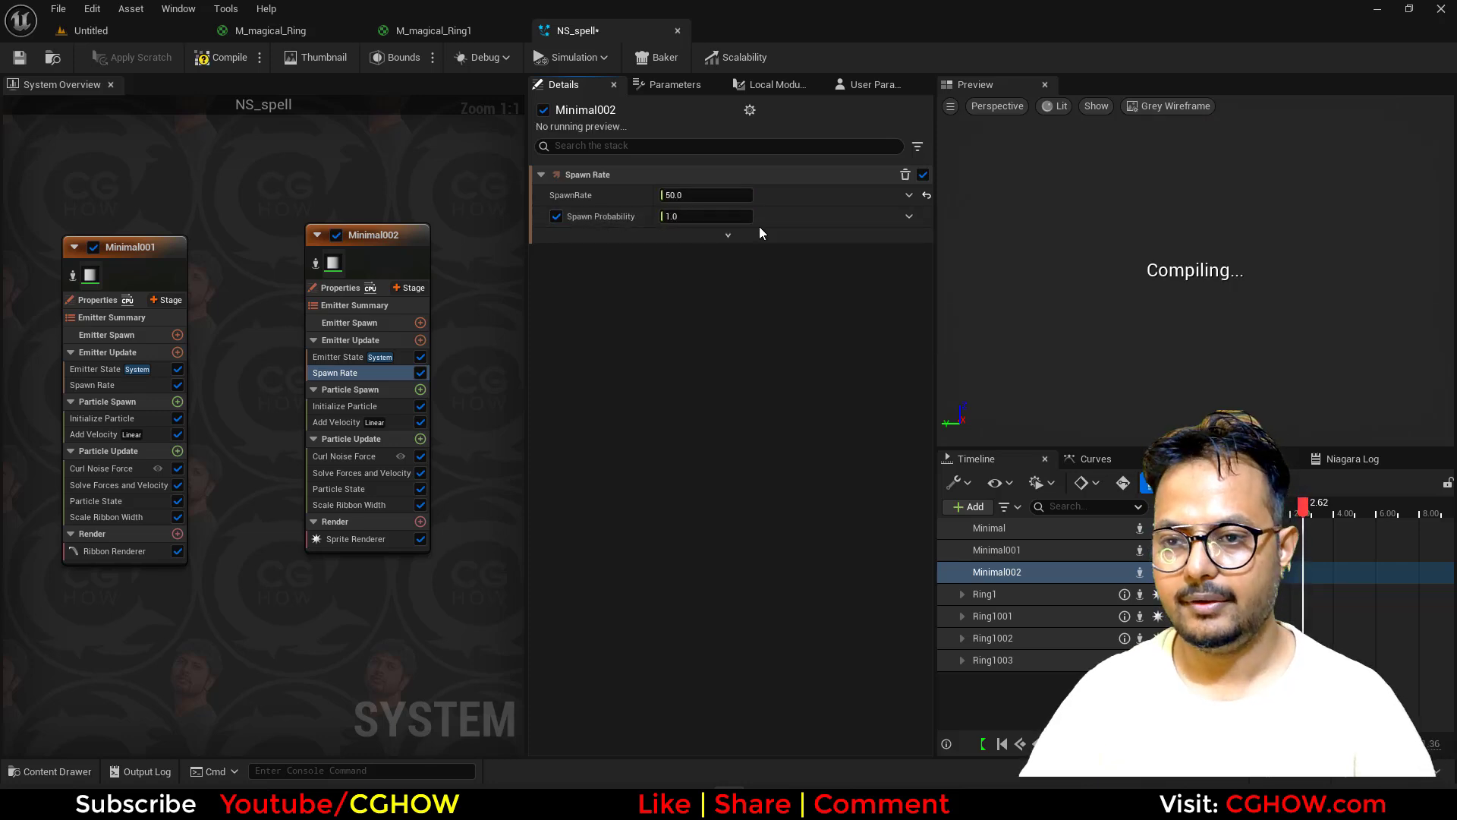
Step: Set Minimal002's Life Cycle Mode to Self with a Loop Duration of 0.5
click(334, 355)
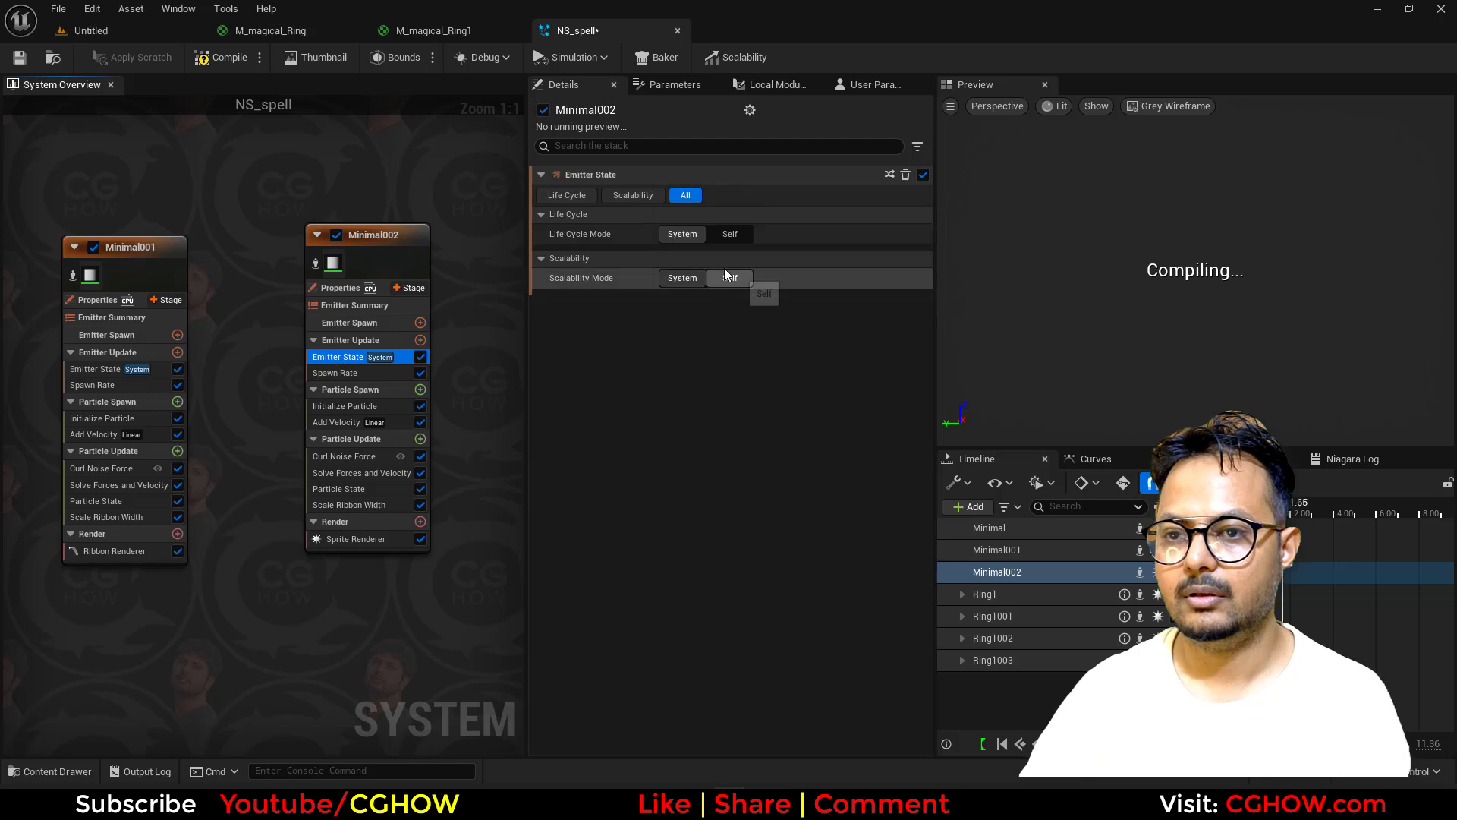
click(727, 233)
click(694, 298)
text(0.5)
key(Return)
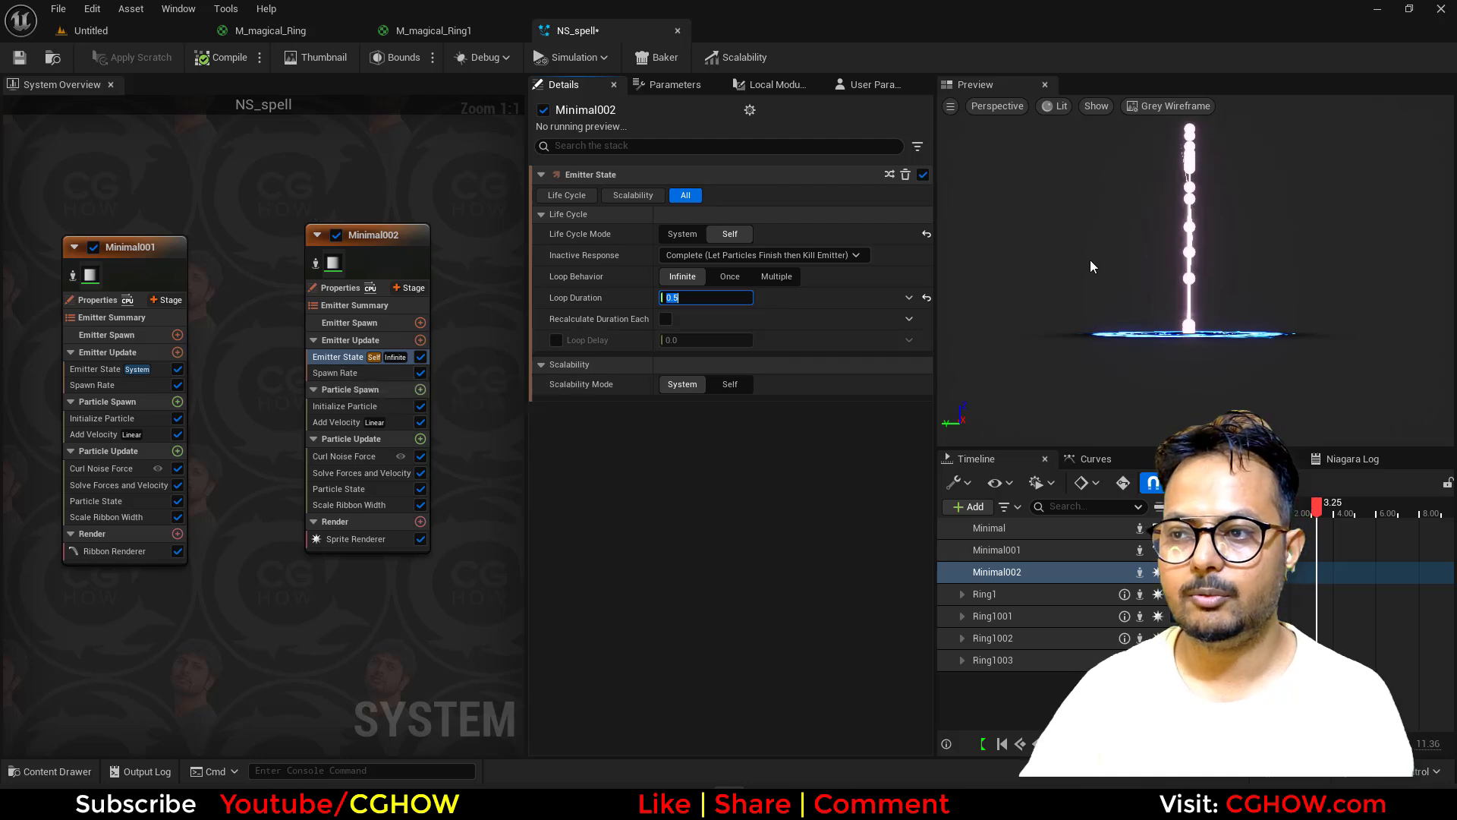
Step: Set Minimal002's Add Velocity to 20 on Z and its particle Lifetime to 2.0
click(341, 423)
key(Return)
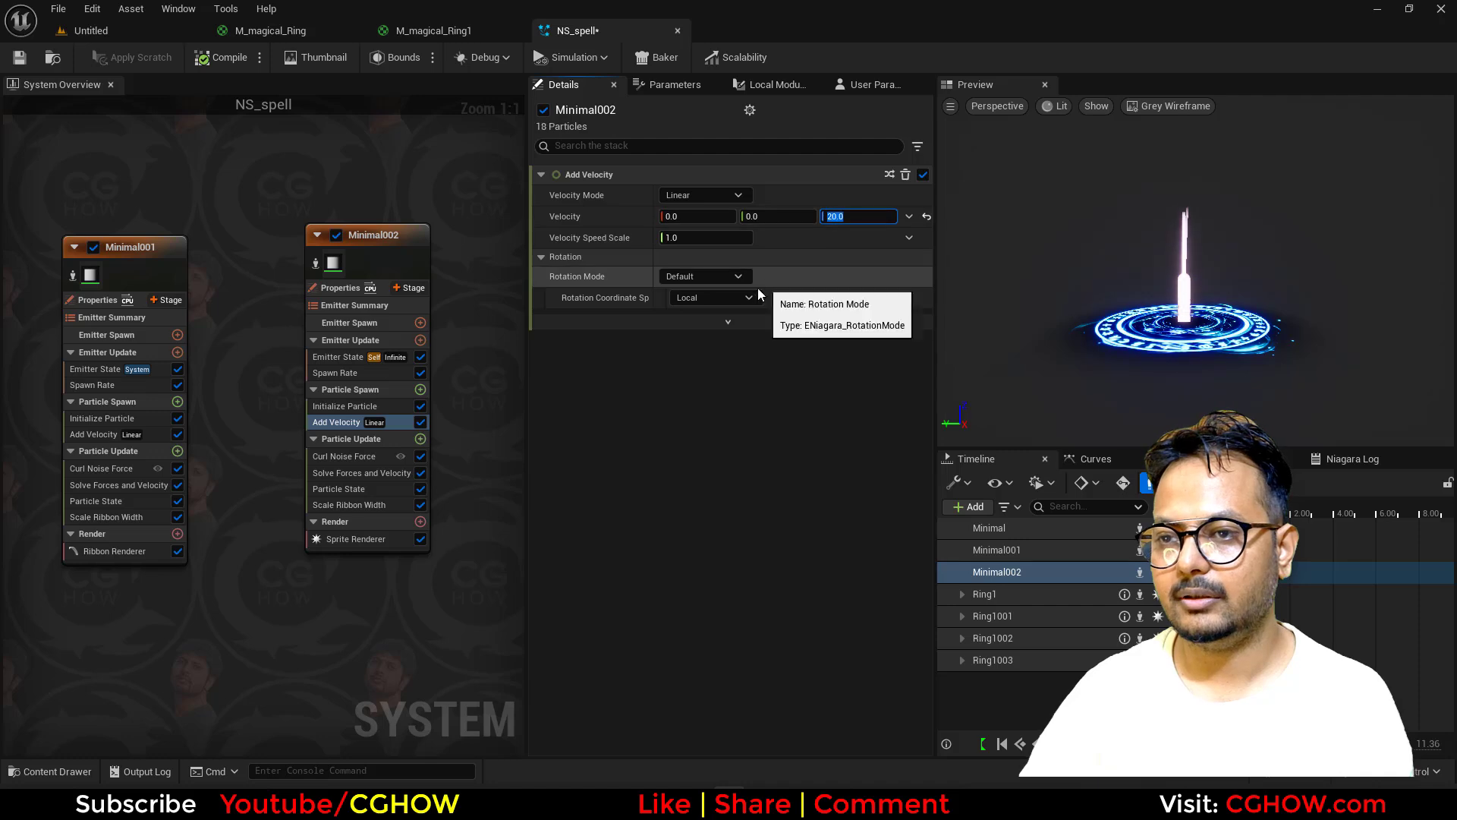
click(345, 407)
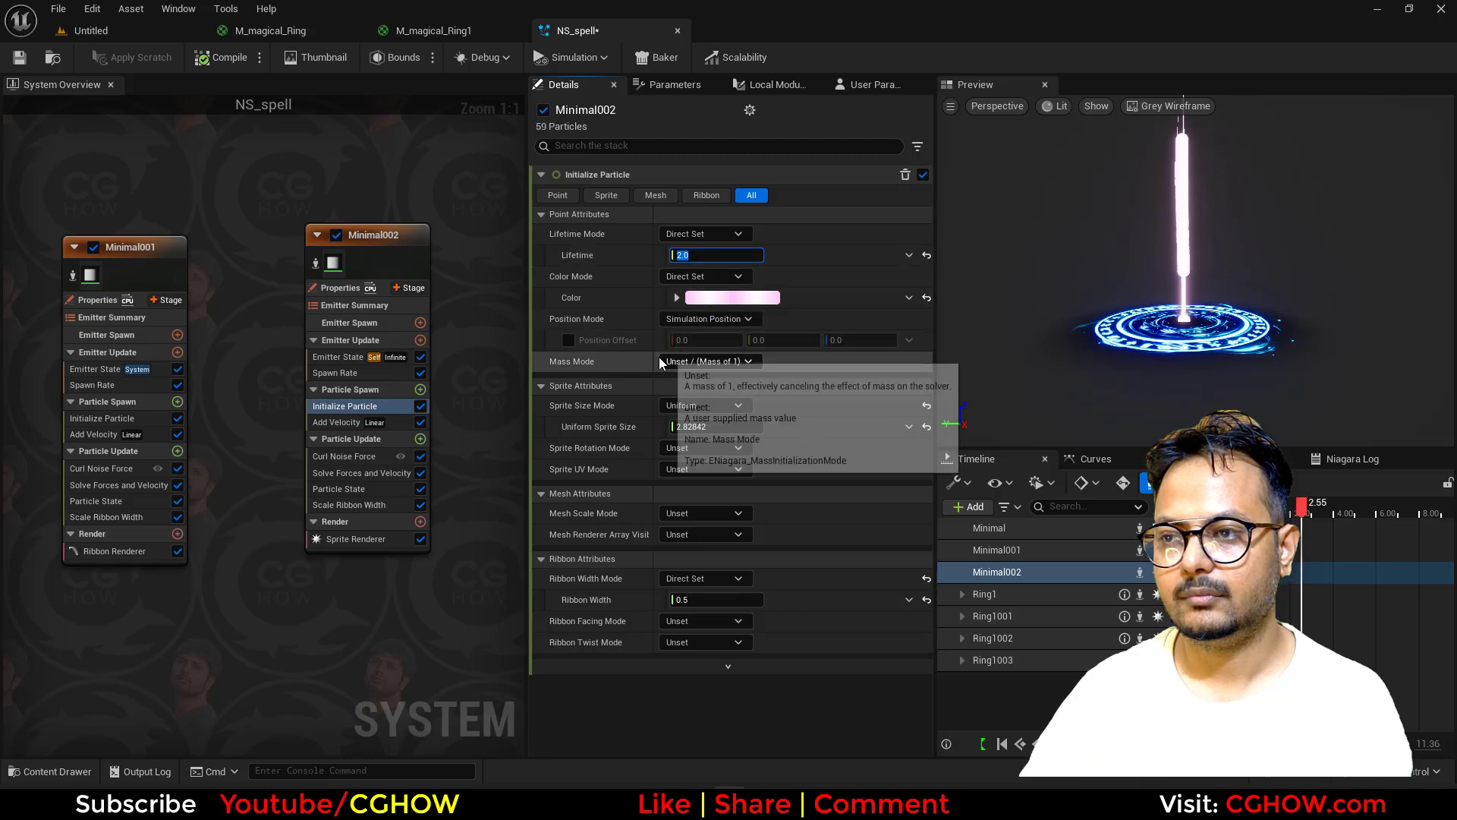
Step: Change Minimal002's particle color to a stronger pink with value 1.0 and saturation about 0.82
click(732, 298)
text(1)
key(Return)
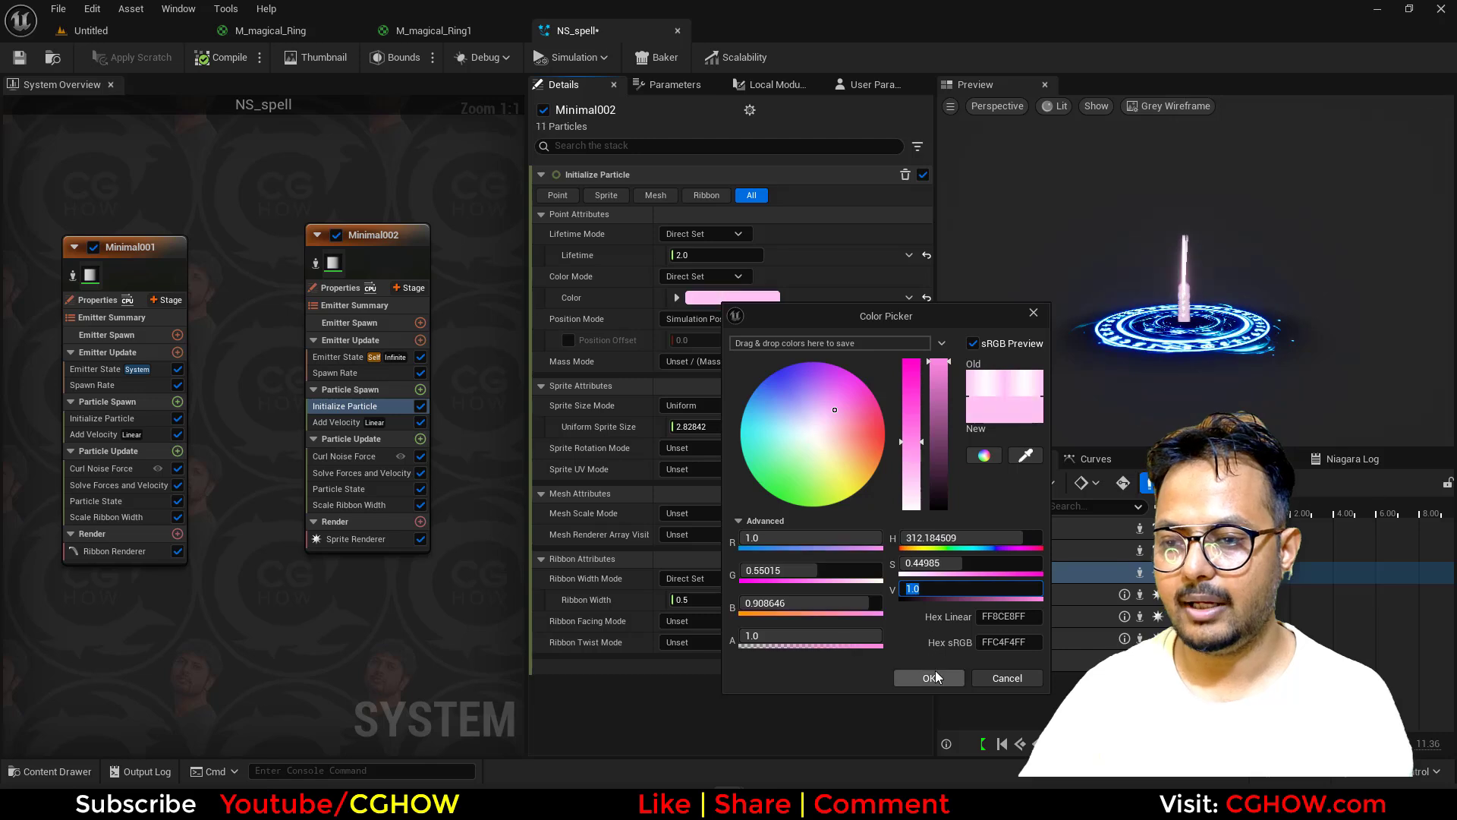
click(910, 388)
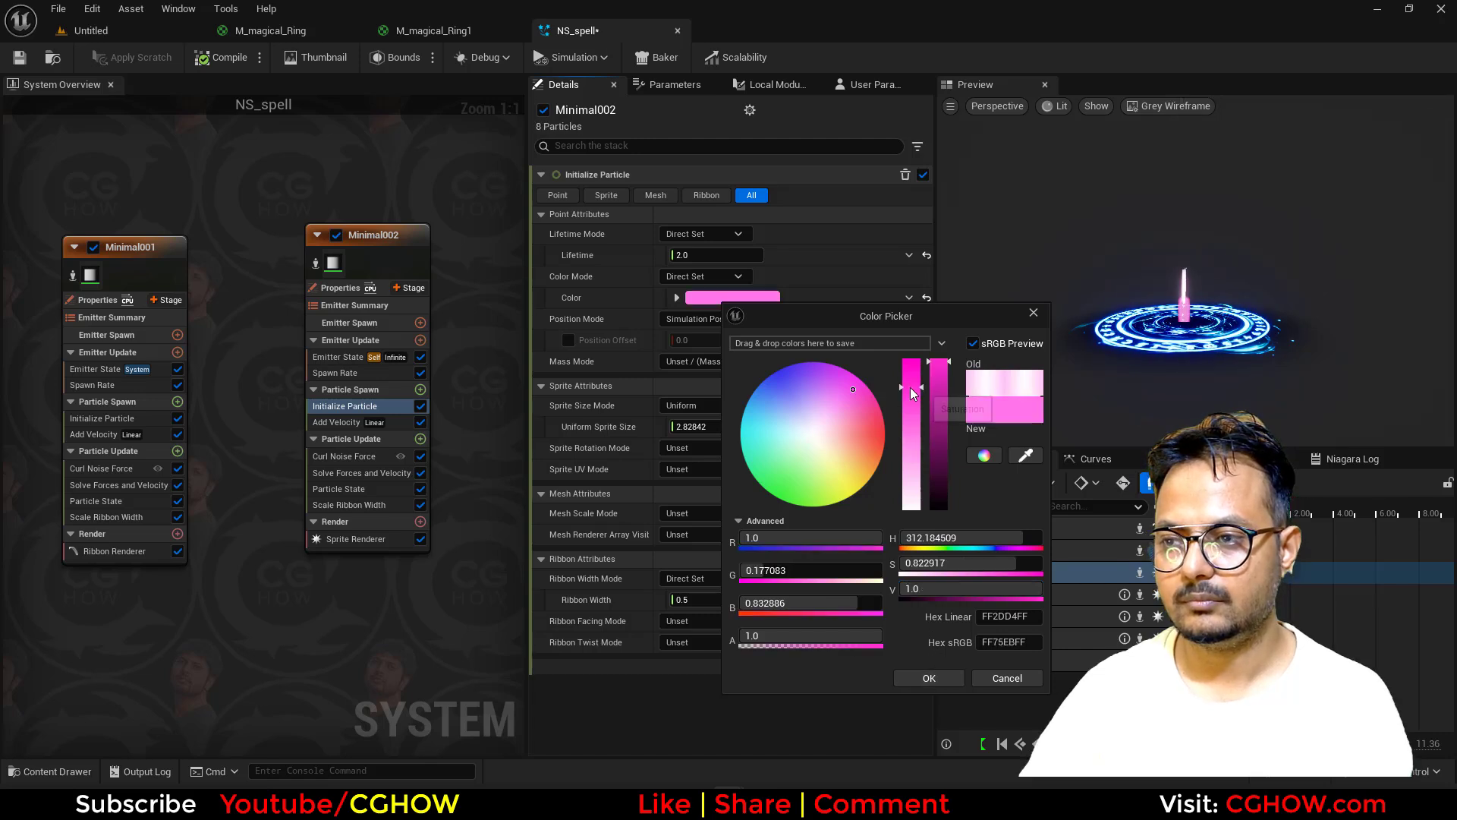
click(939, 671)
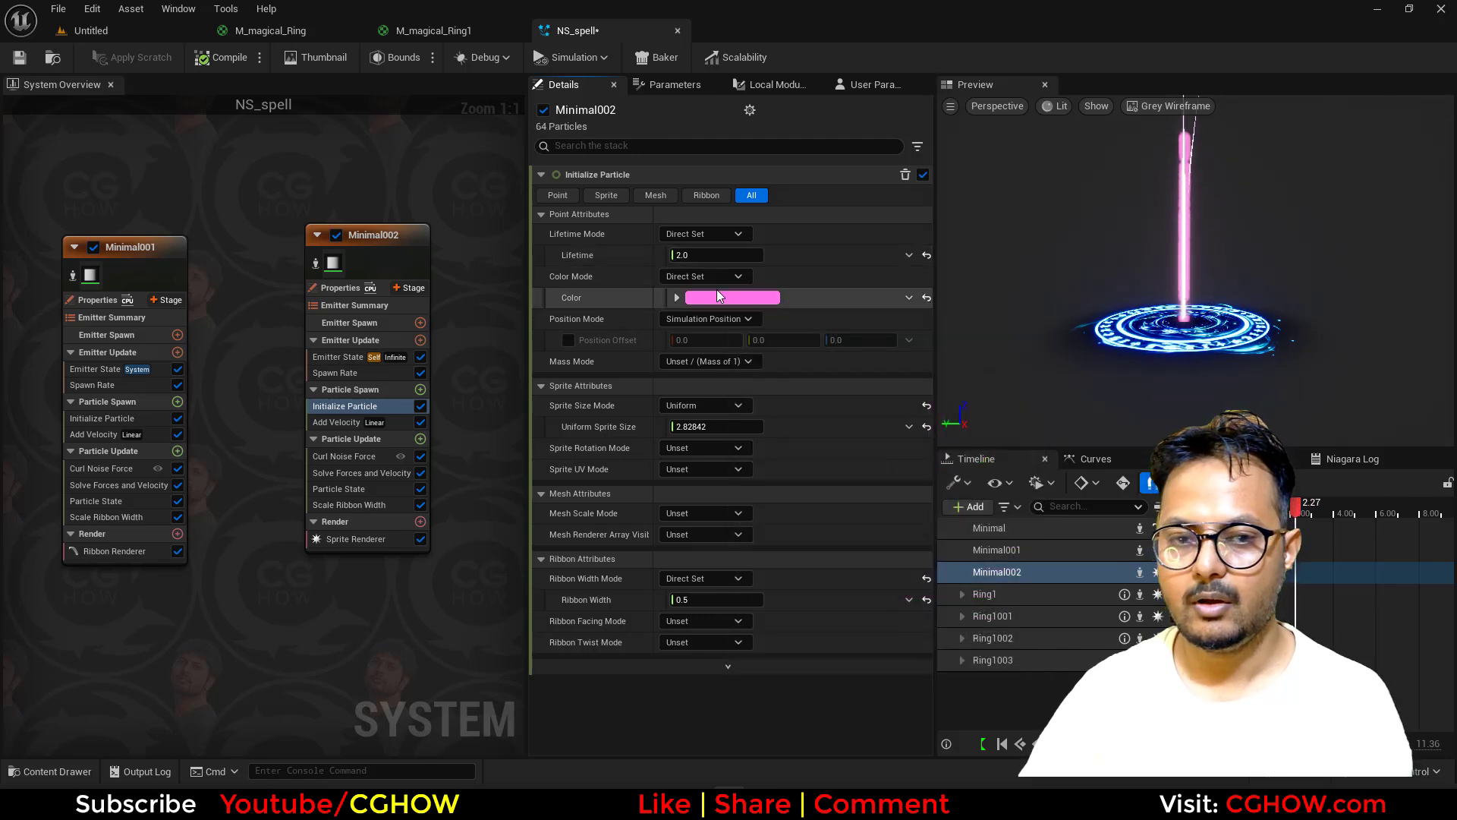
Step: Switch Minimal002's initial color mode to Random Range, with blue (0079FF) as minimum and magenta (F200FF) as maximum color
click(722, 283)
click(709, 332)
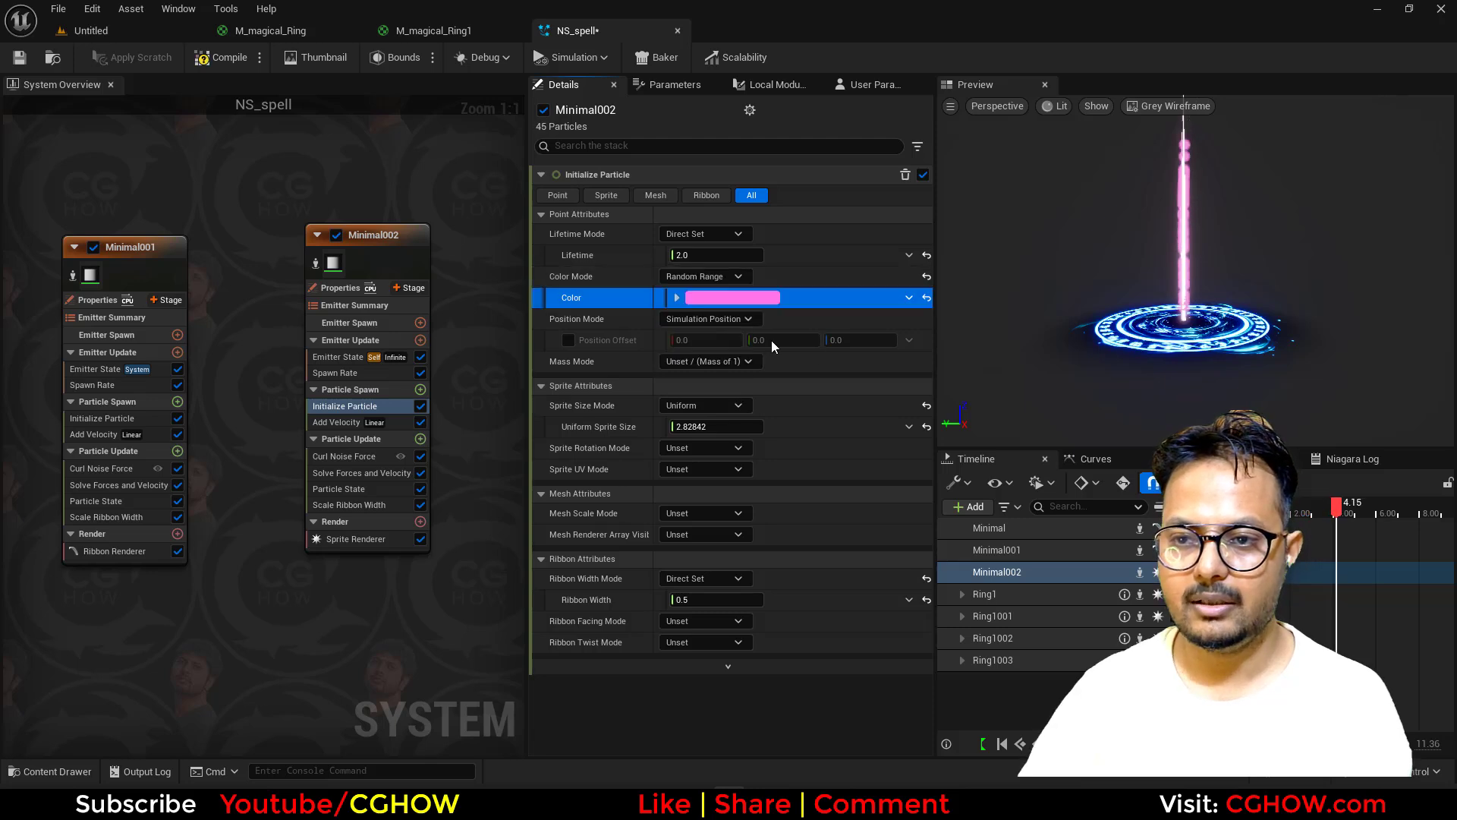
click(717, 298)
drag(777, 404, 697, 303)
click(924, 673)
click(700, 318)
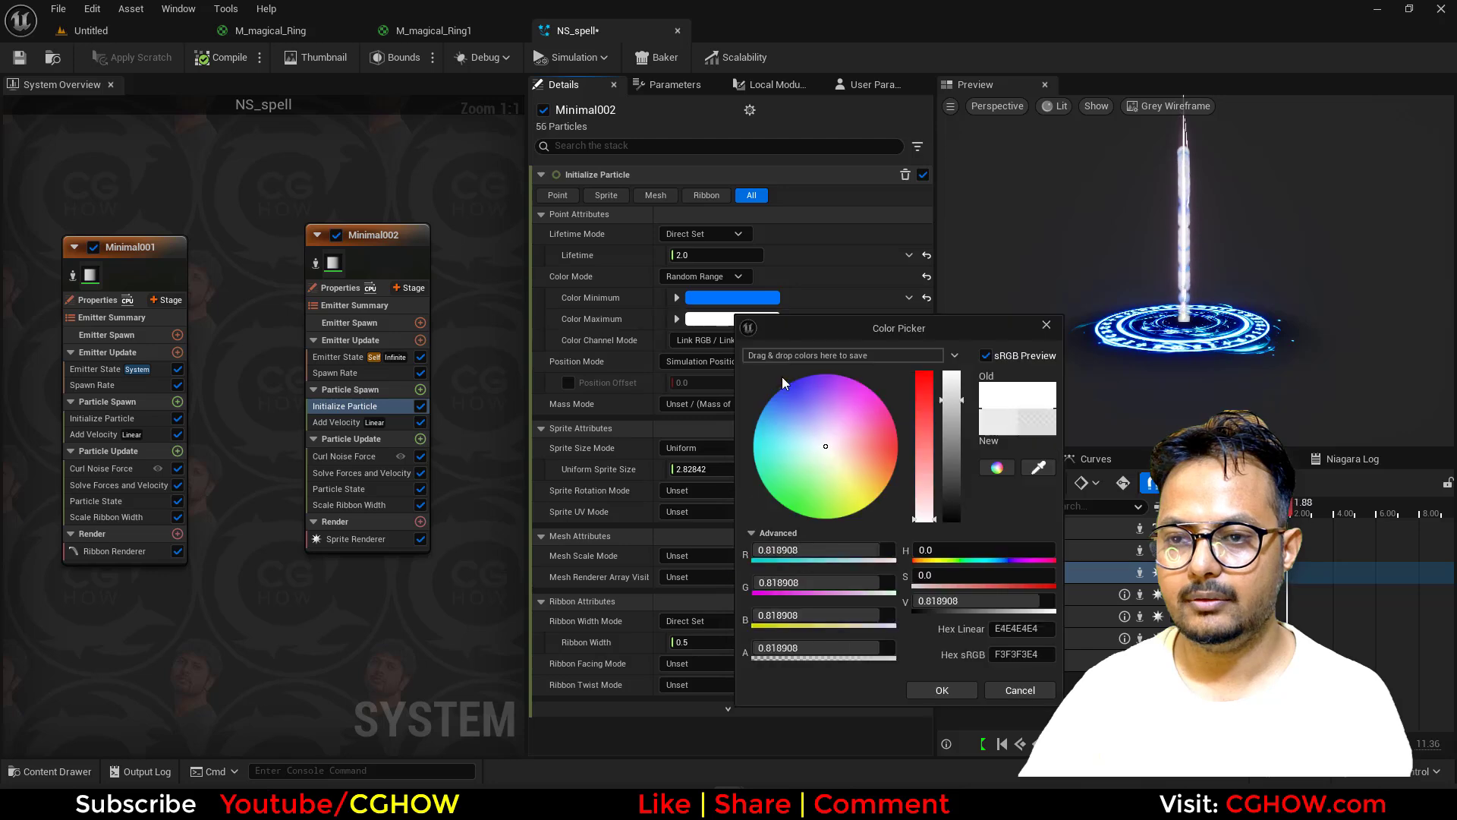
drag(789, 387, 865, 357)
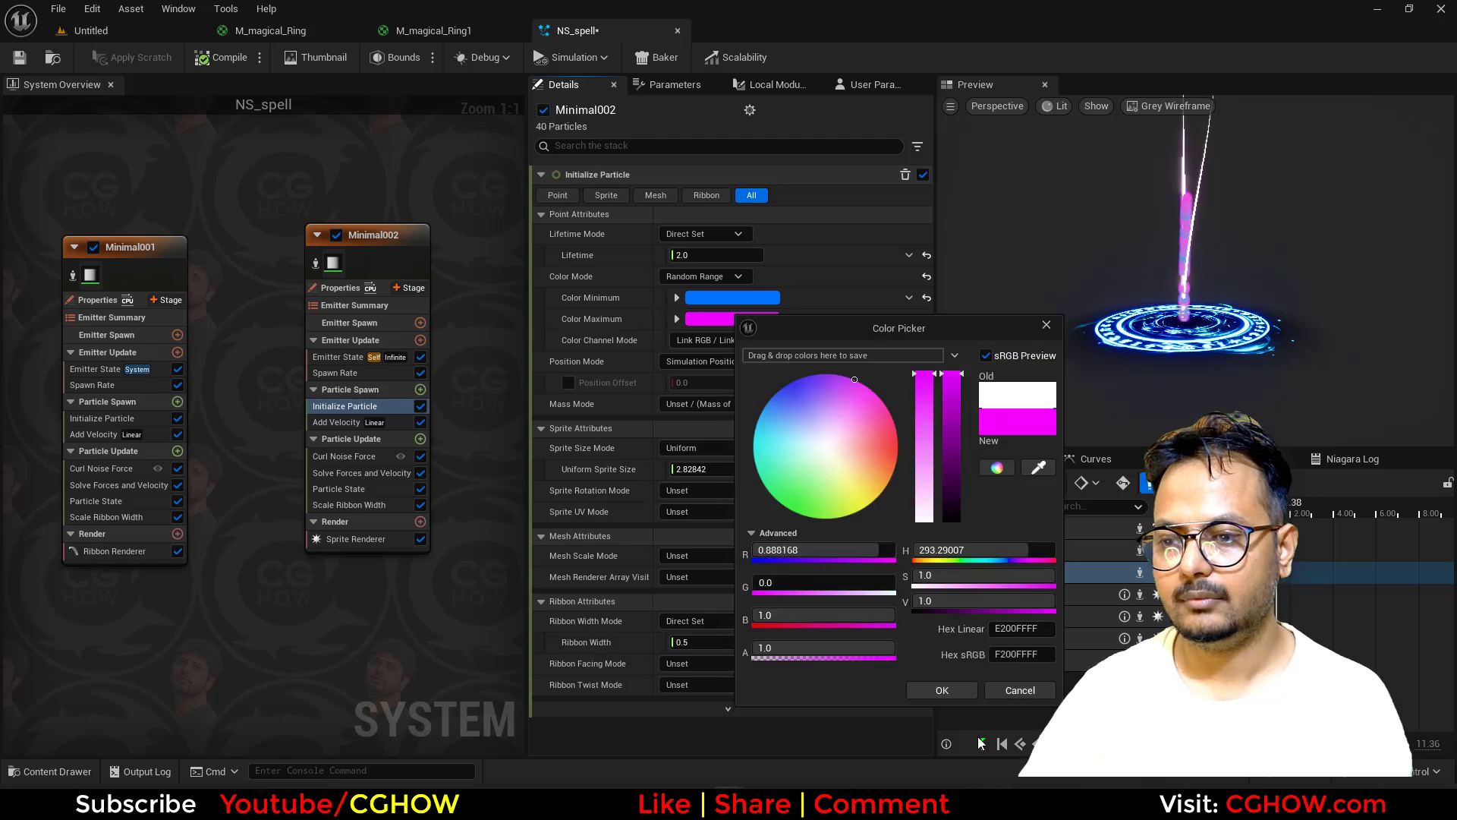
click(962, 696)
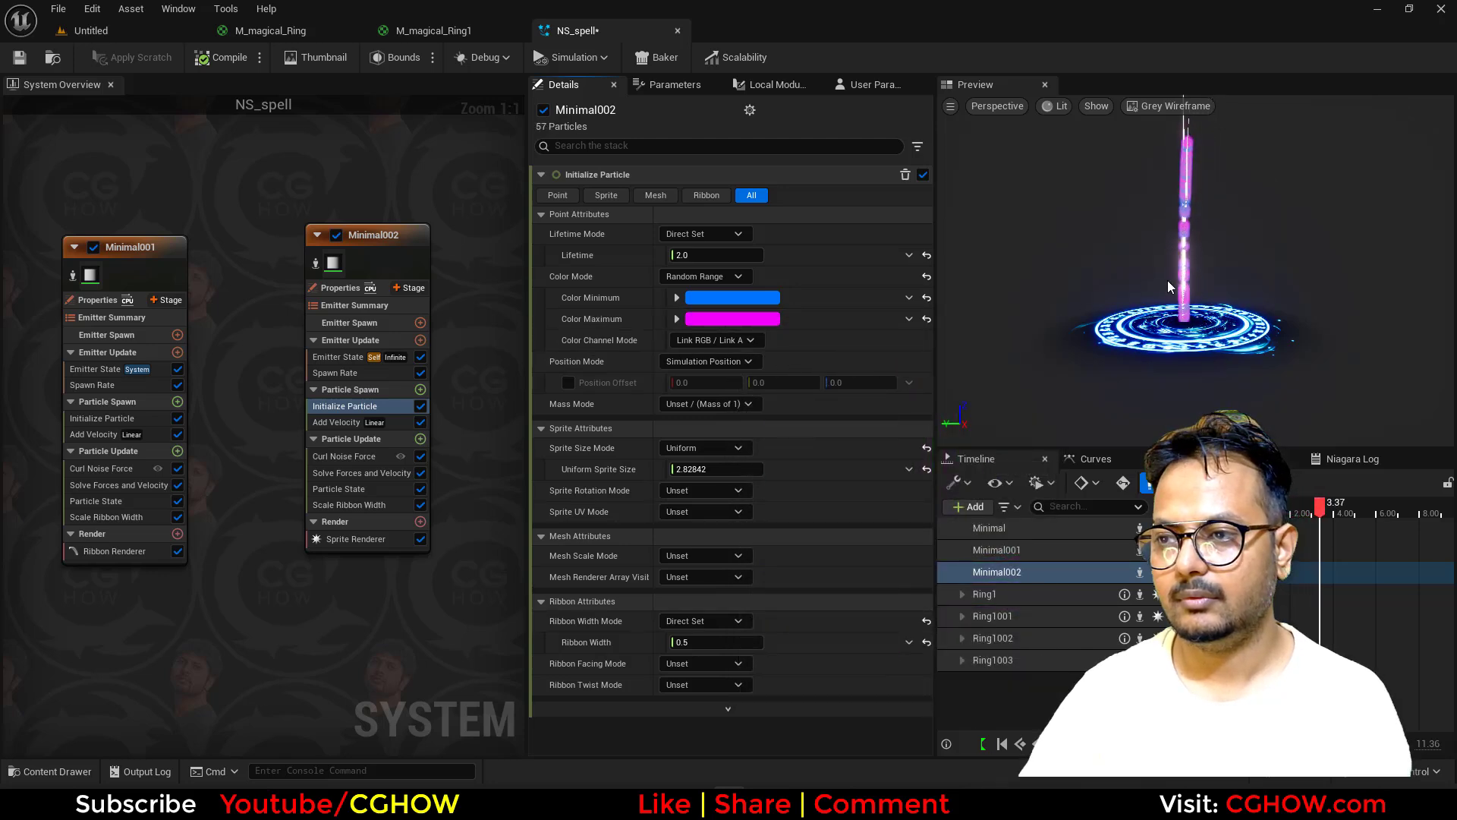
Step: Add a Scale Color module to Minimal002's Particle Update and drive Scale Alpha with a Float from Curve falling from 1 to 0
click(421, 440)
text(scale color)
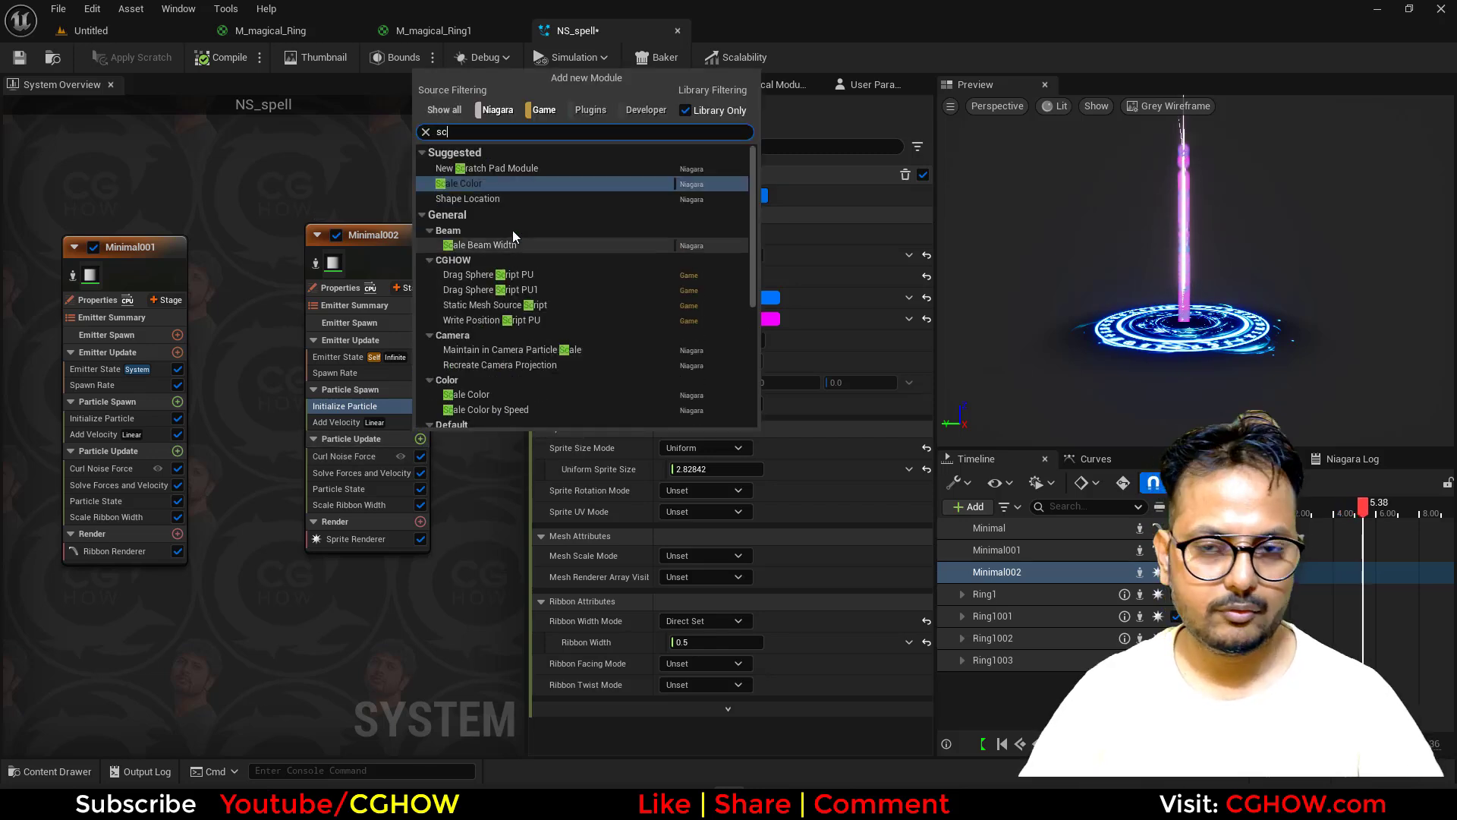
click(484, 171)
click(909, 237)
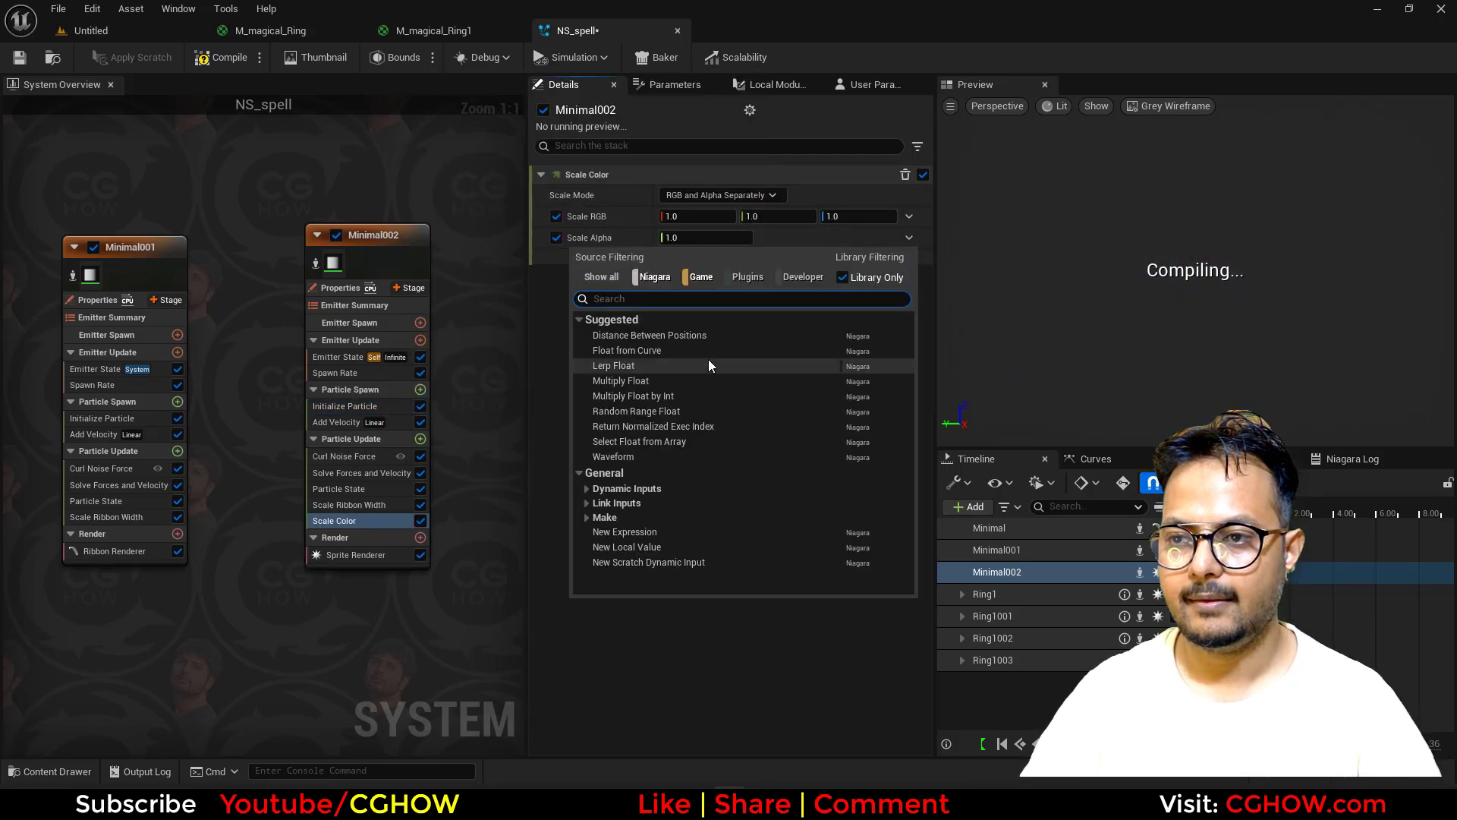
click(708, 358)
click(821, 280)
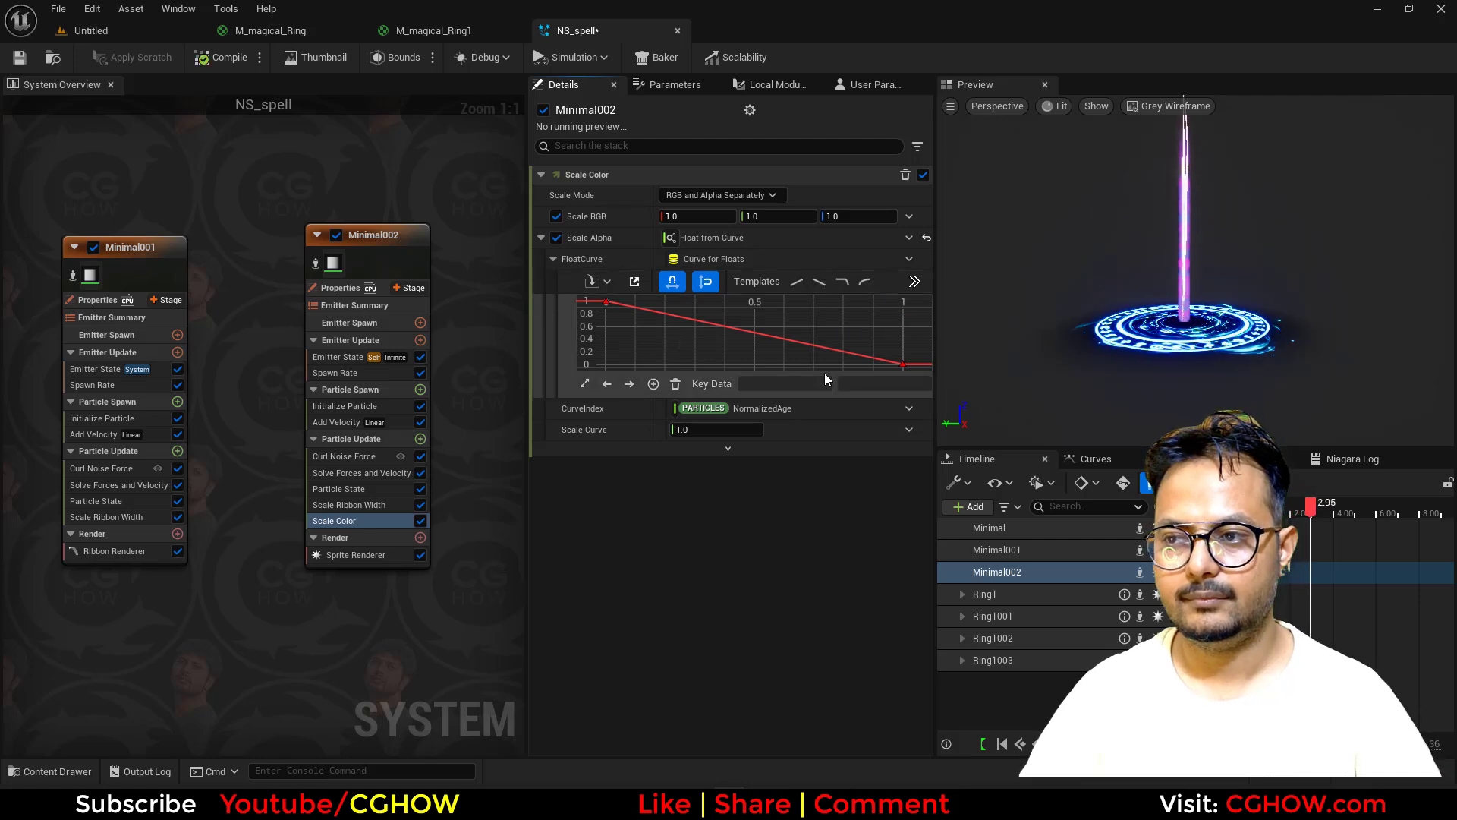
Step: Increase the Curl Noise Force strength of Minimal002 to about 6.85 and inspect the effect in the preview
click(345, 457)
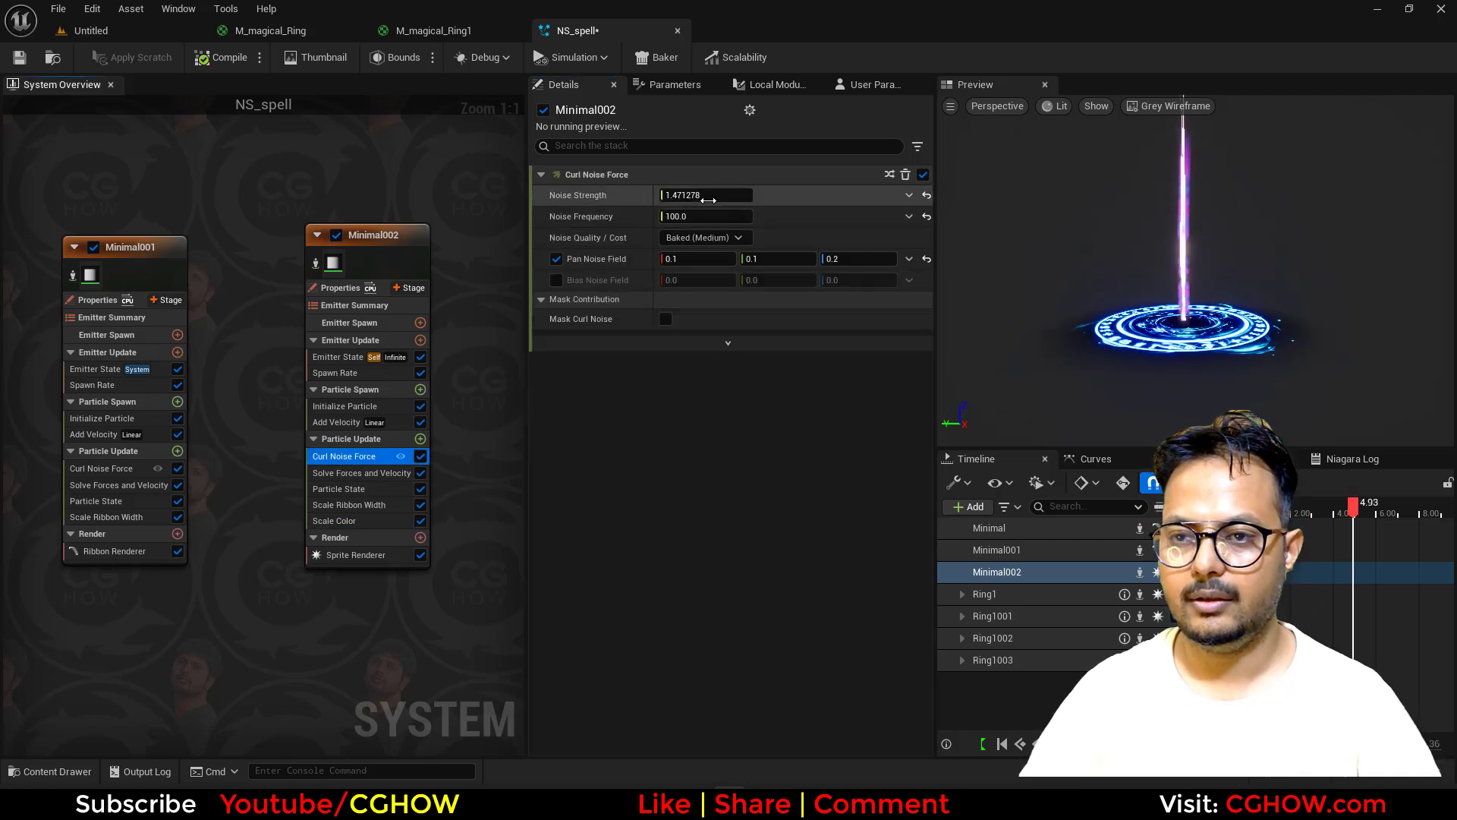
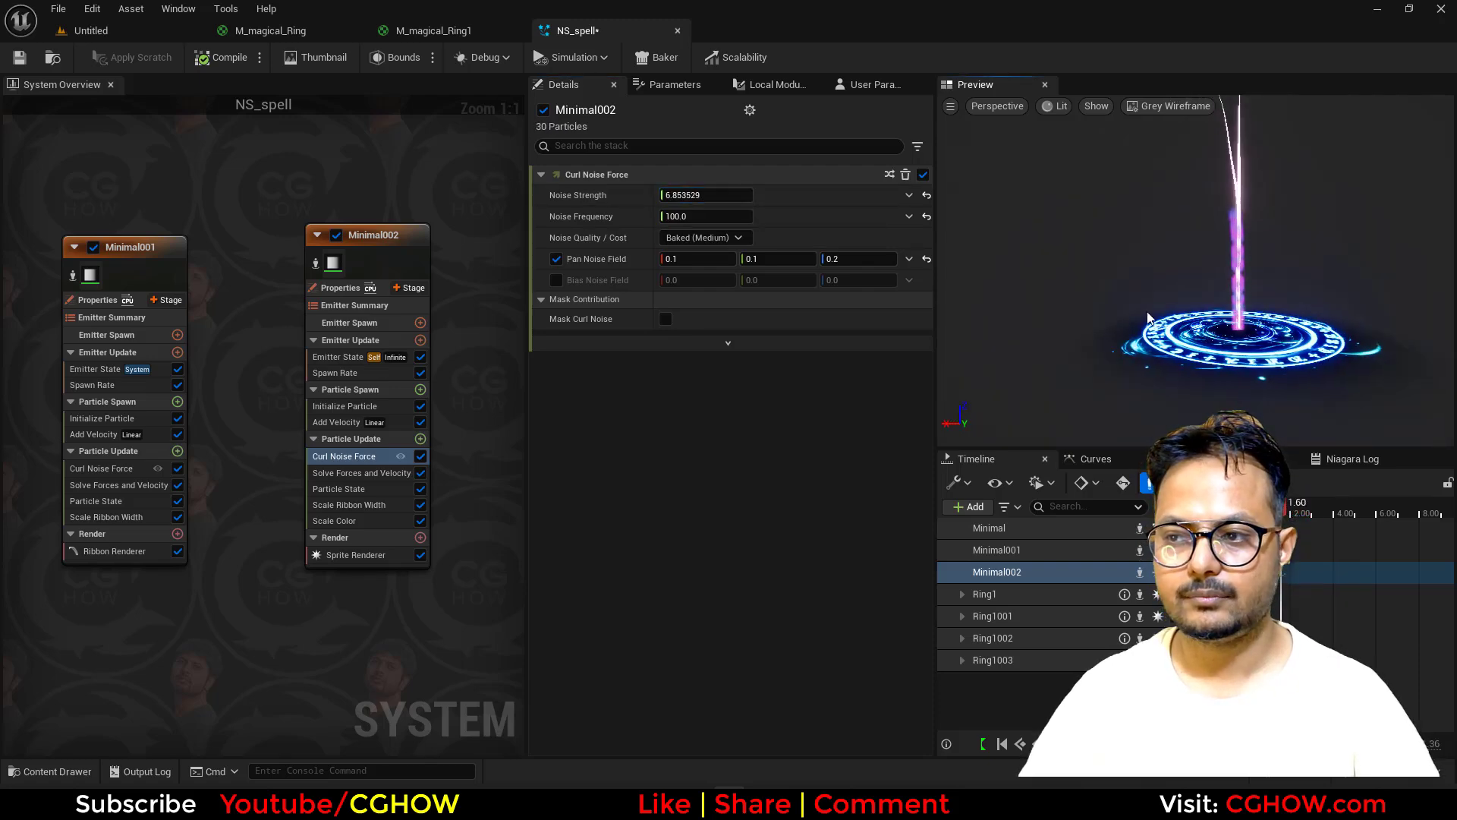
drag(1108, 279, 1184, 360)
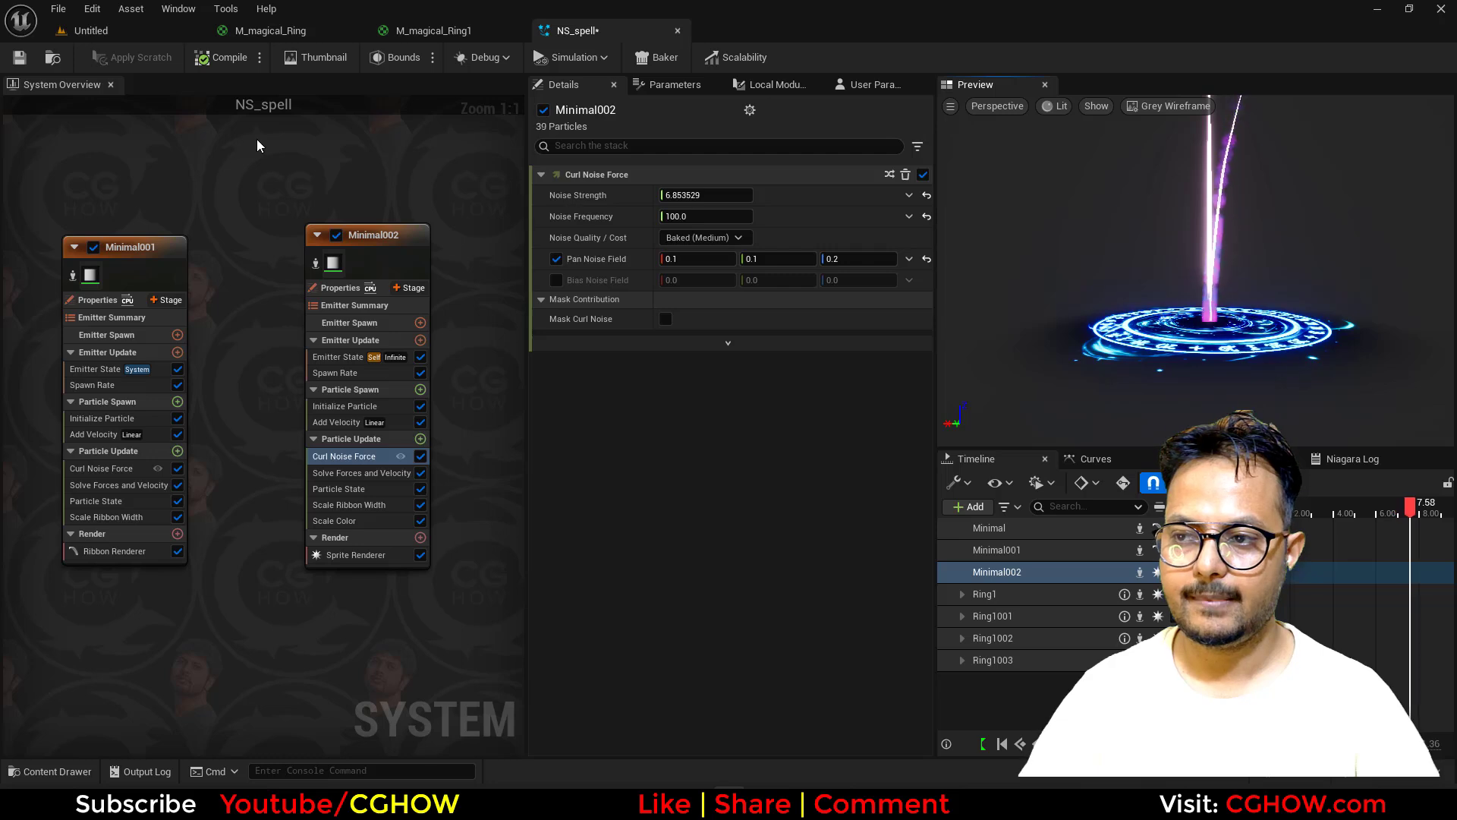
Step: Duplicate the Minimal002 emitter into the empty area of the system graph beside it
right_drag(360, 215, 235, 218)
click(279, 240)
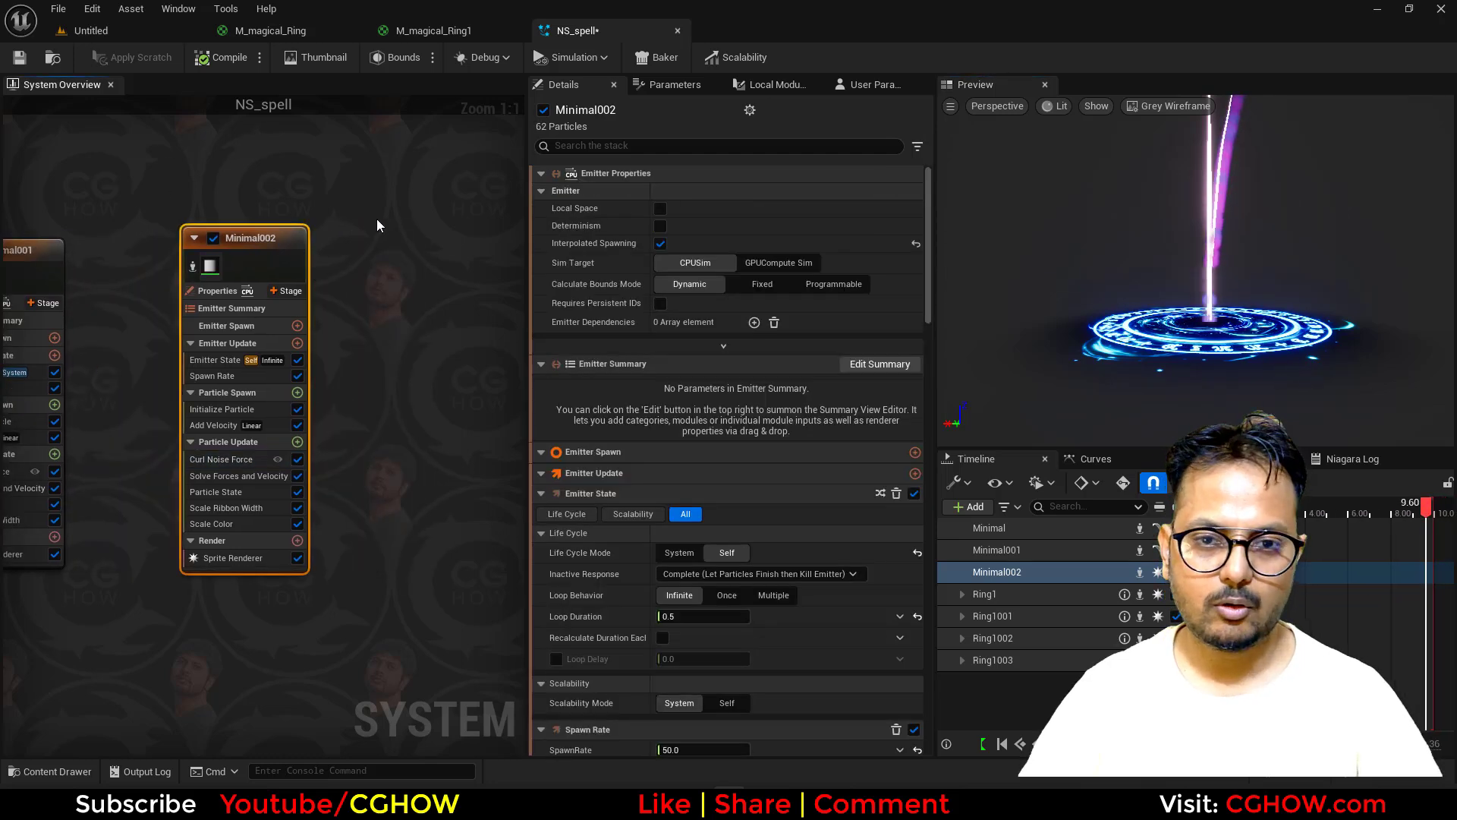
click(396, 198)
key(ctrl+v)
right_drag(375, 194, 342, 198)
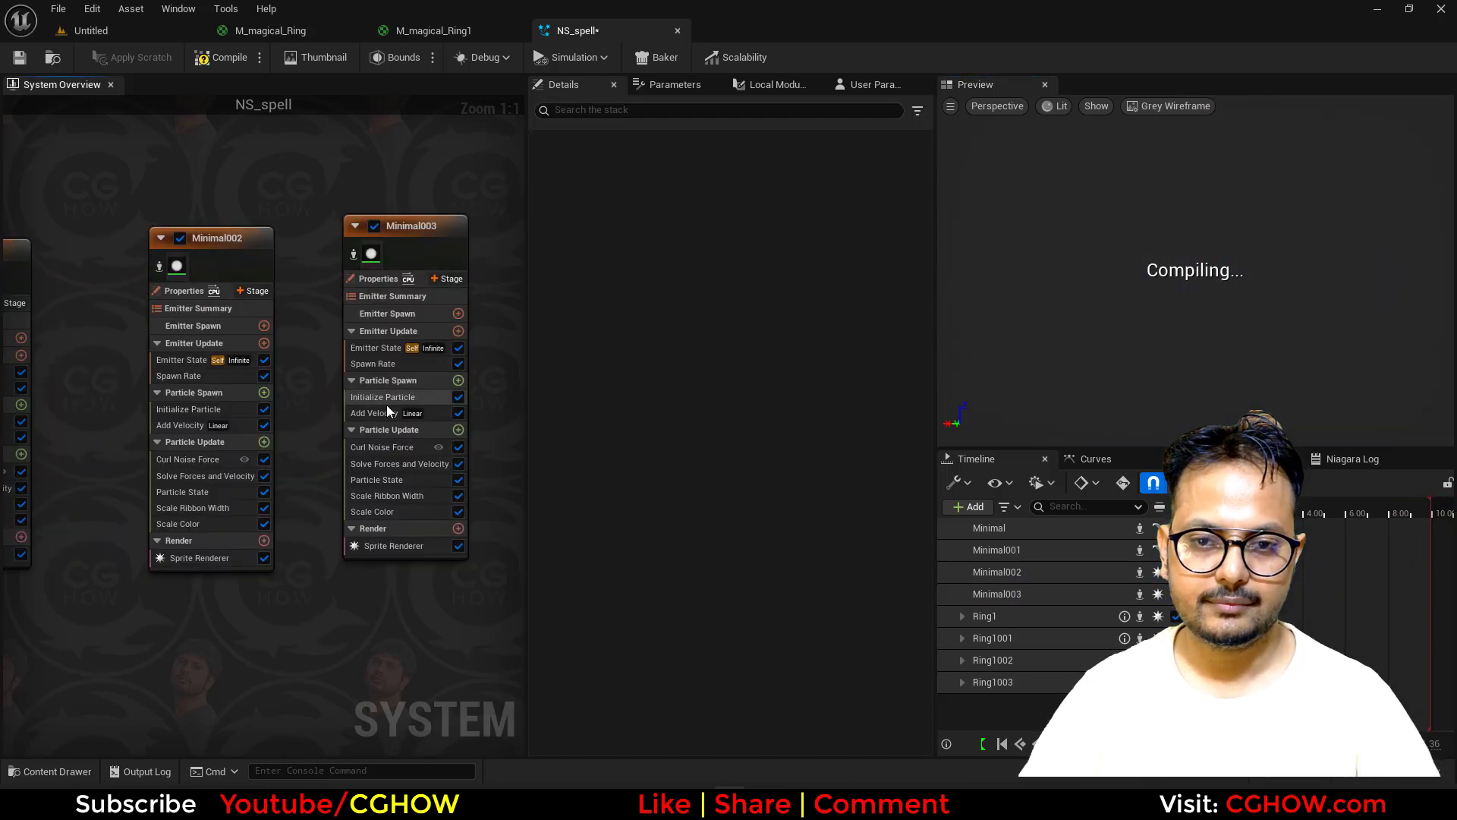
Step: Brighten the minimum and maximum particle colors of Minimal003, raising the magenta maximum's V value to 50
click(383, 397)
click(718, 297)
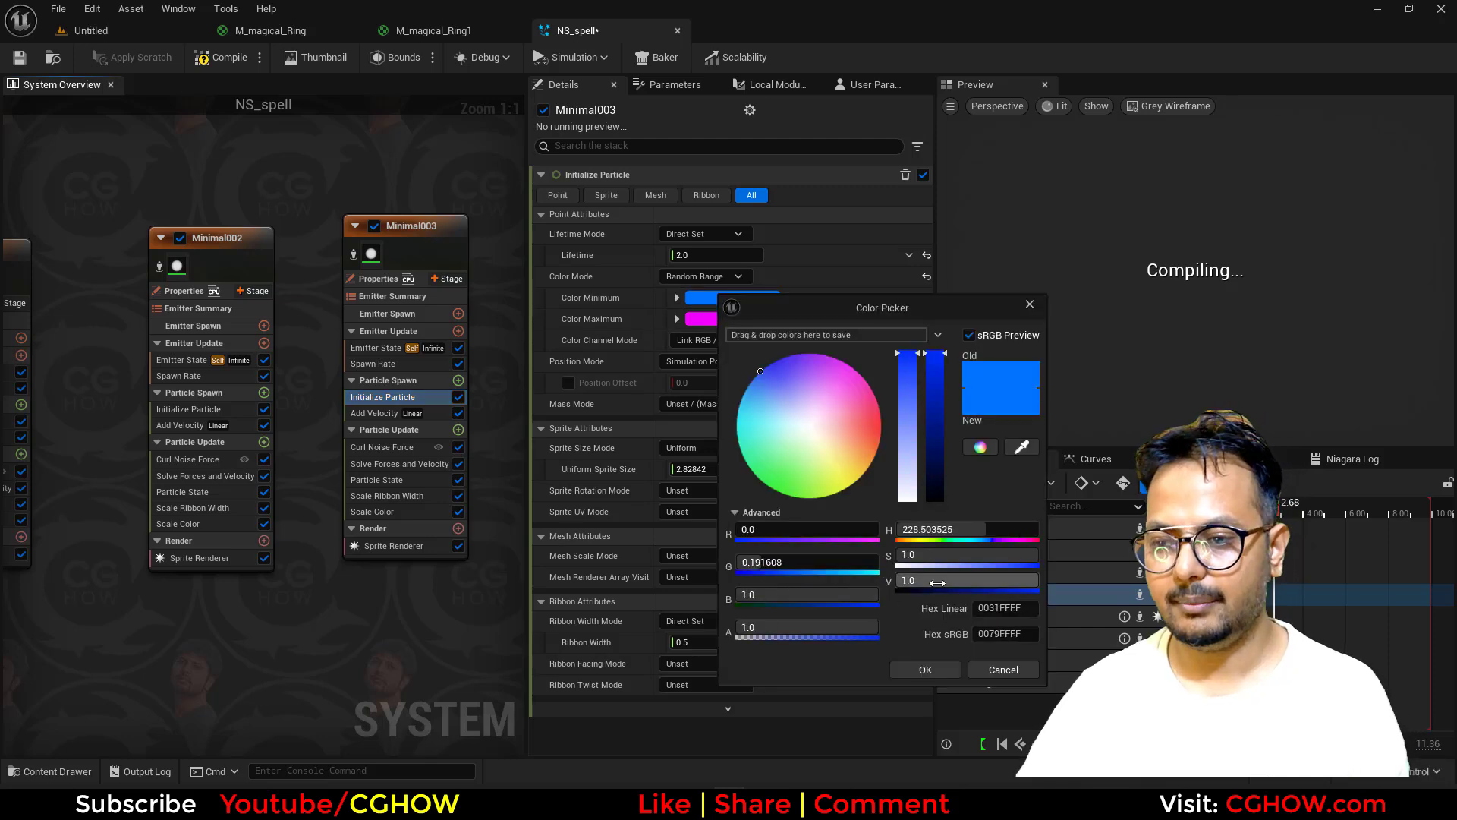
click(925, 669)
click(722, 320)
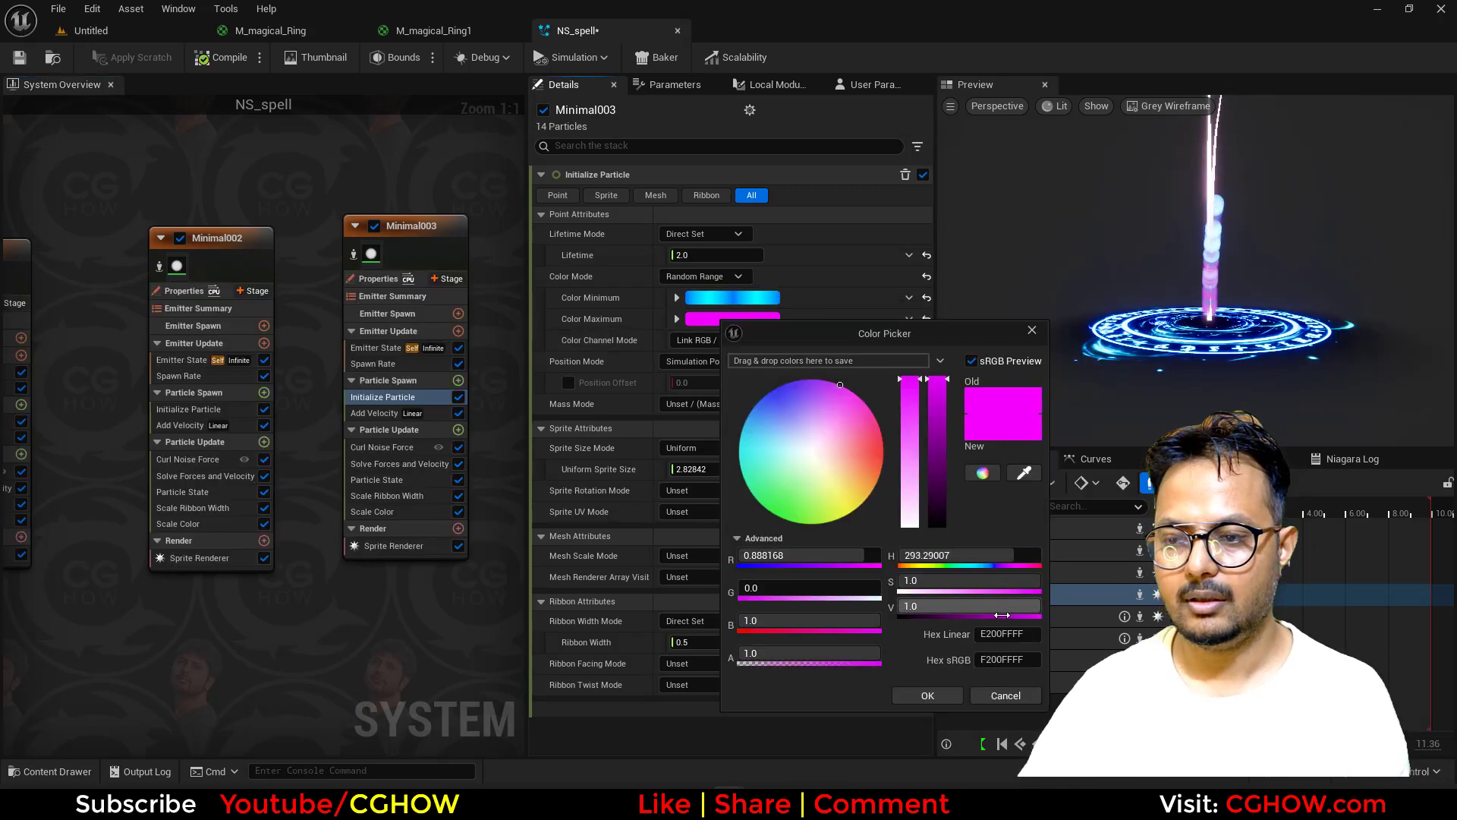
click(927, 695)
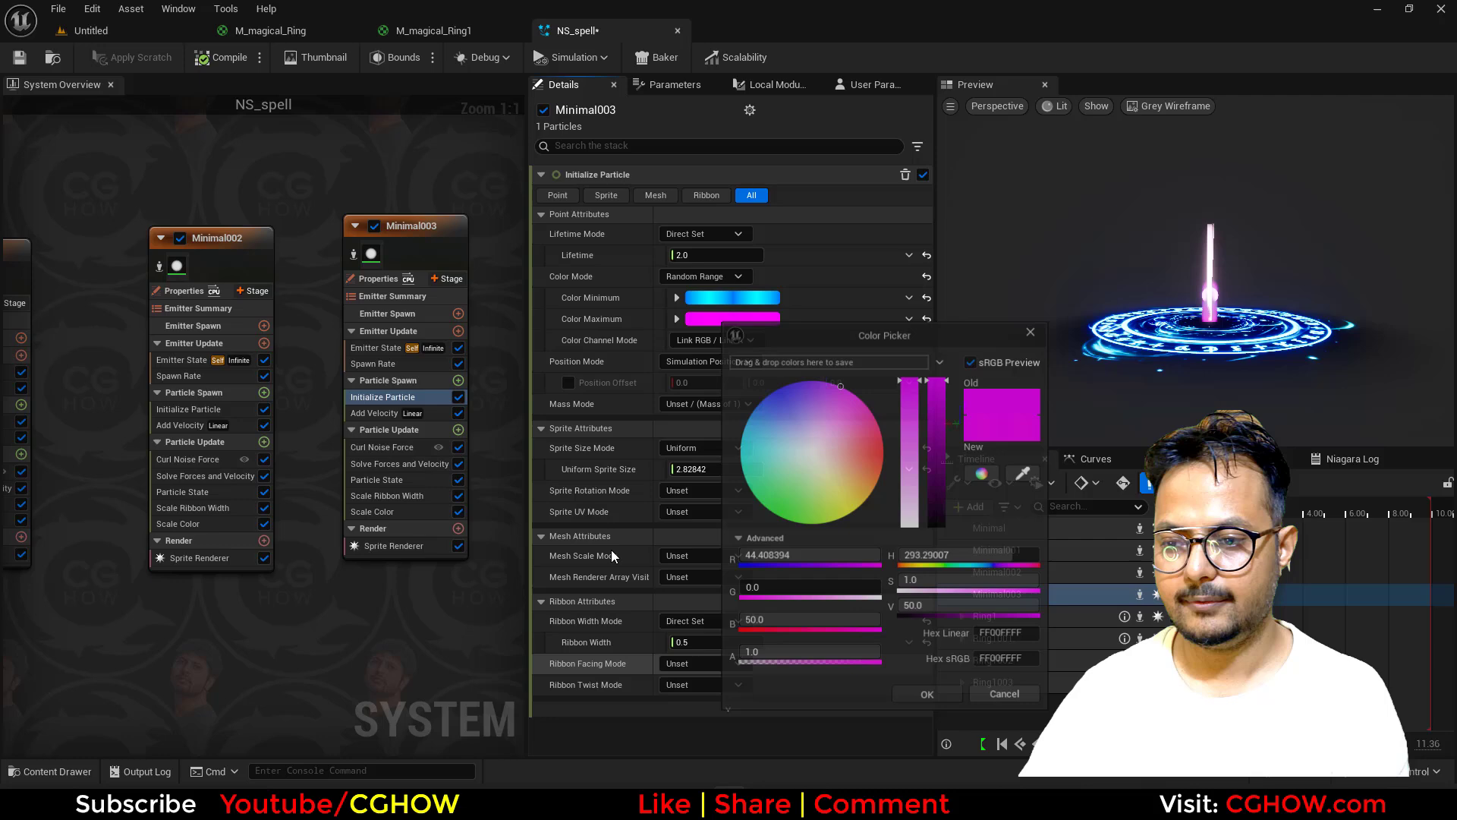
Step: Change Minimal003's Add Velocity mode to In Cone and set the cone axis to 0, 0, 1
click(381, 413)
click(704, 195)
click(712, 239)
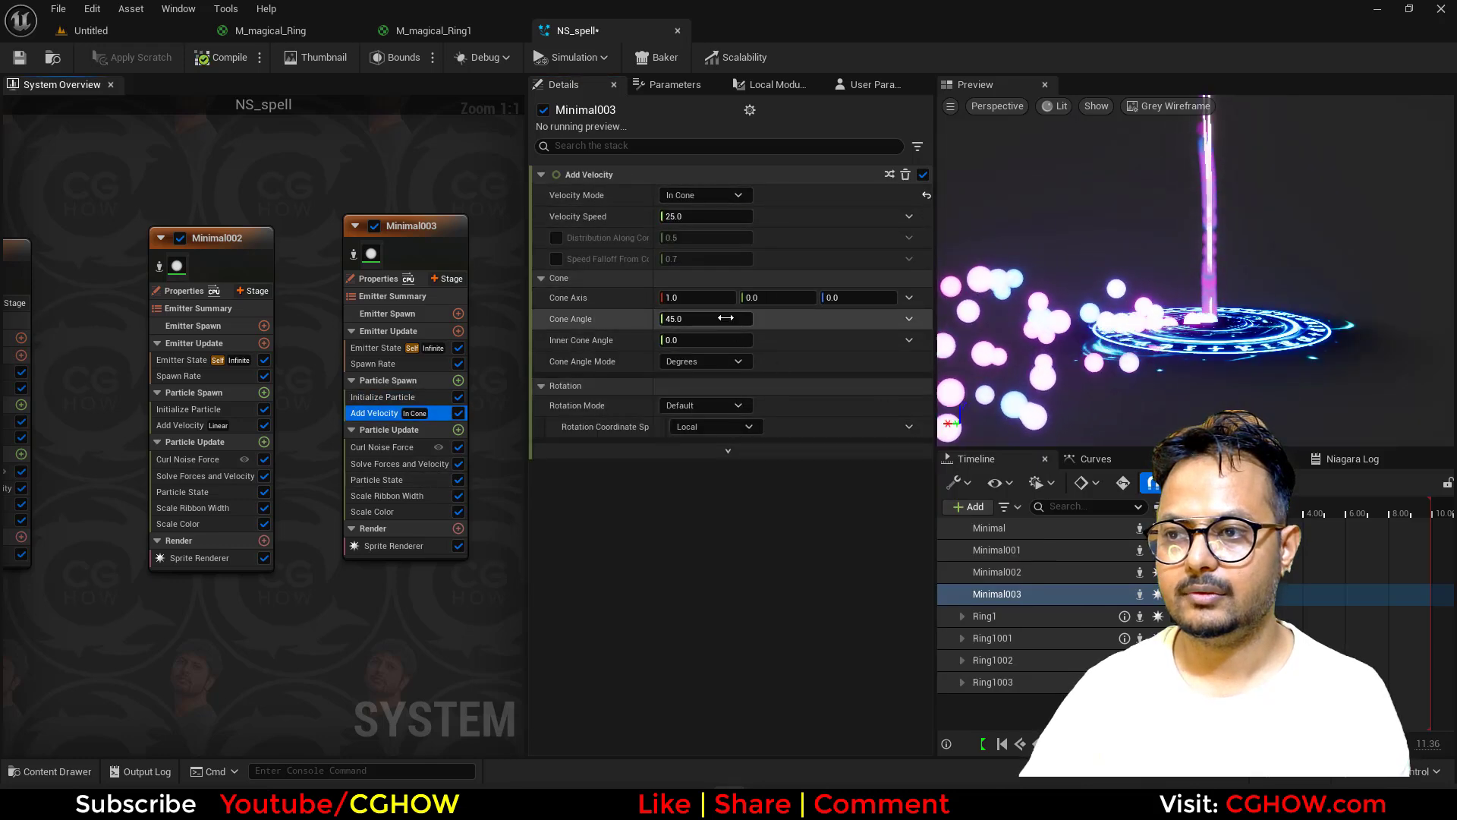
click(699, 298)
text(0)
click(842, 297)
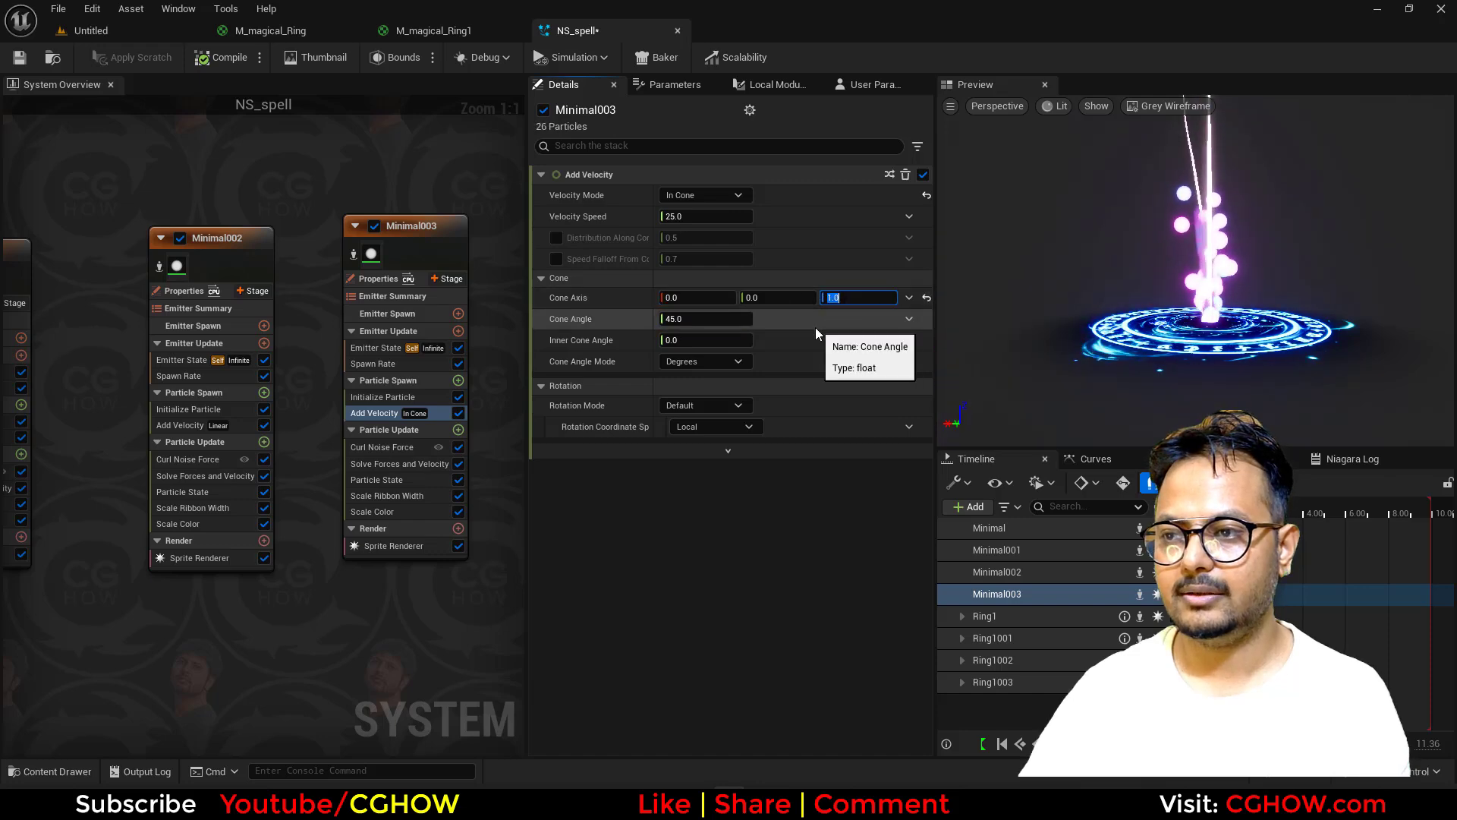
Step: Set Minimal003's sprite alignment to Velocity Aligned and add a Scale Sprite Size by Speed module to its Particle Update
click(414, 545)
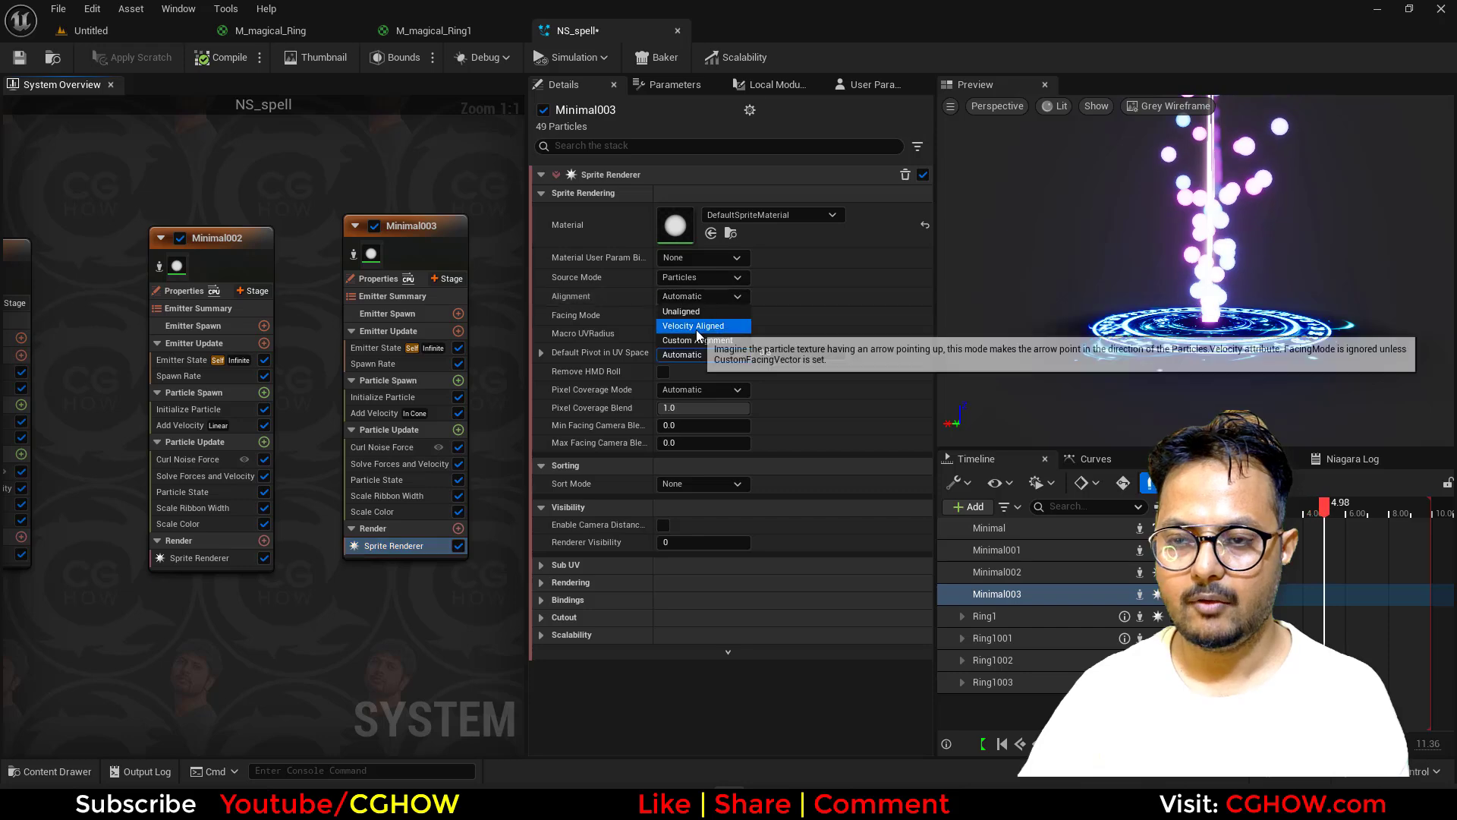
click(458, 429)
text(alig)
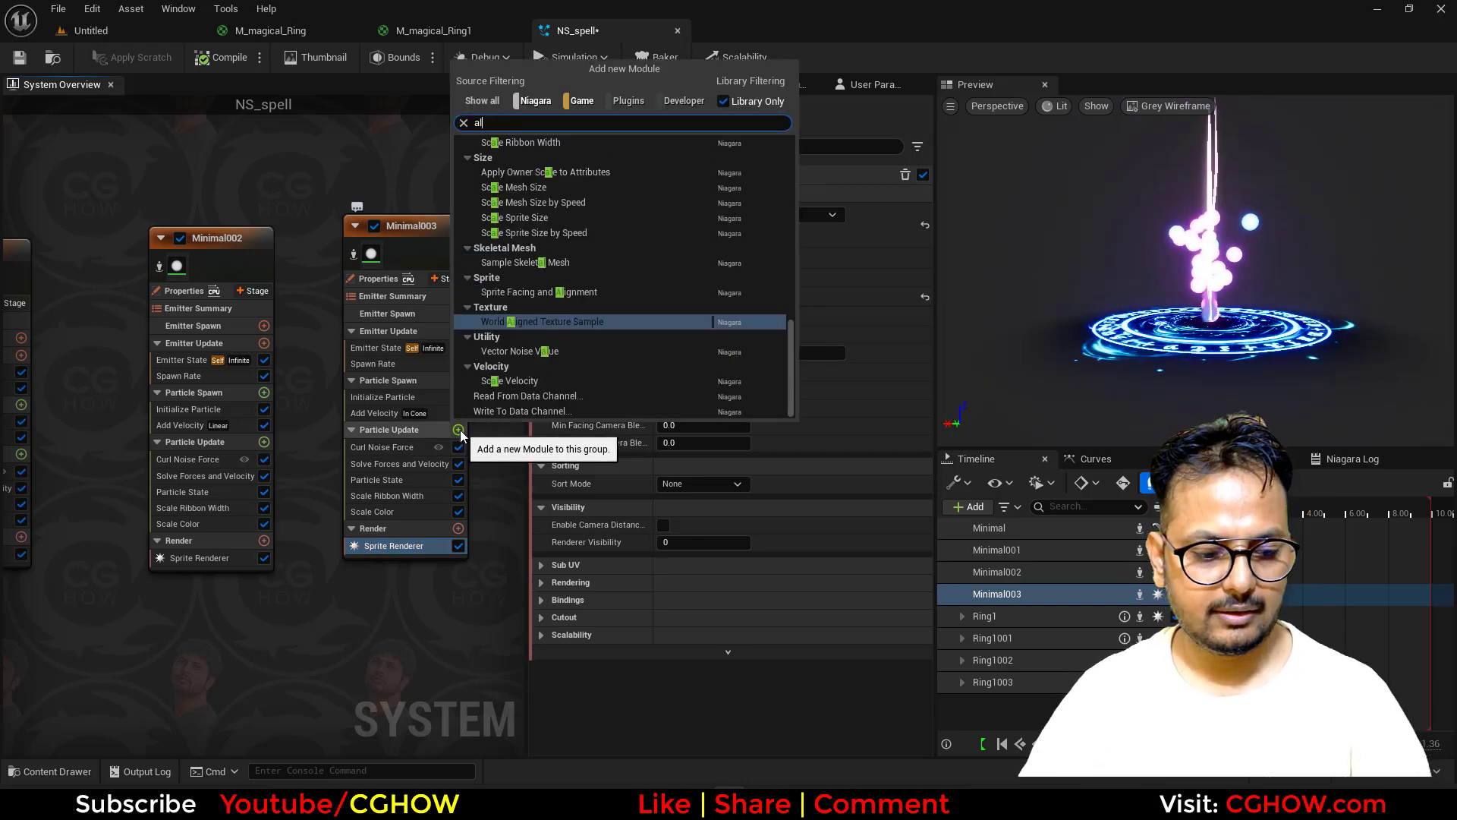
key(BackSpace)
key(BackSpace)
key(BackSpace)
key(BackSpace)
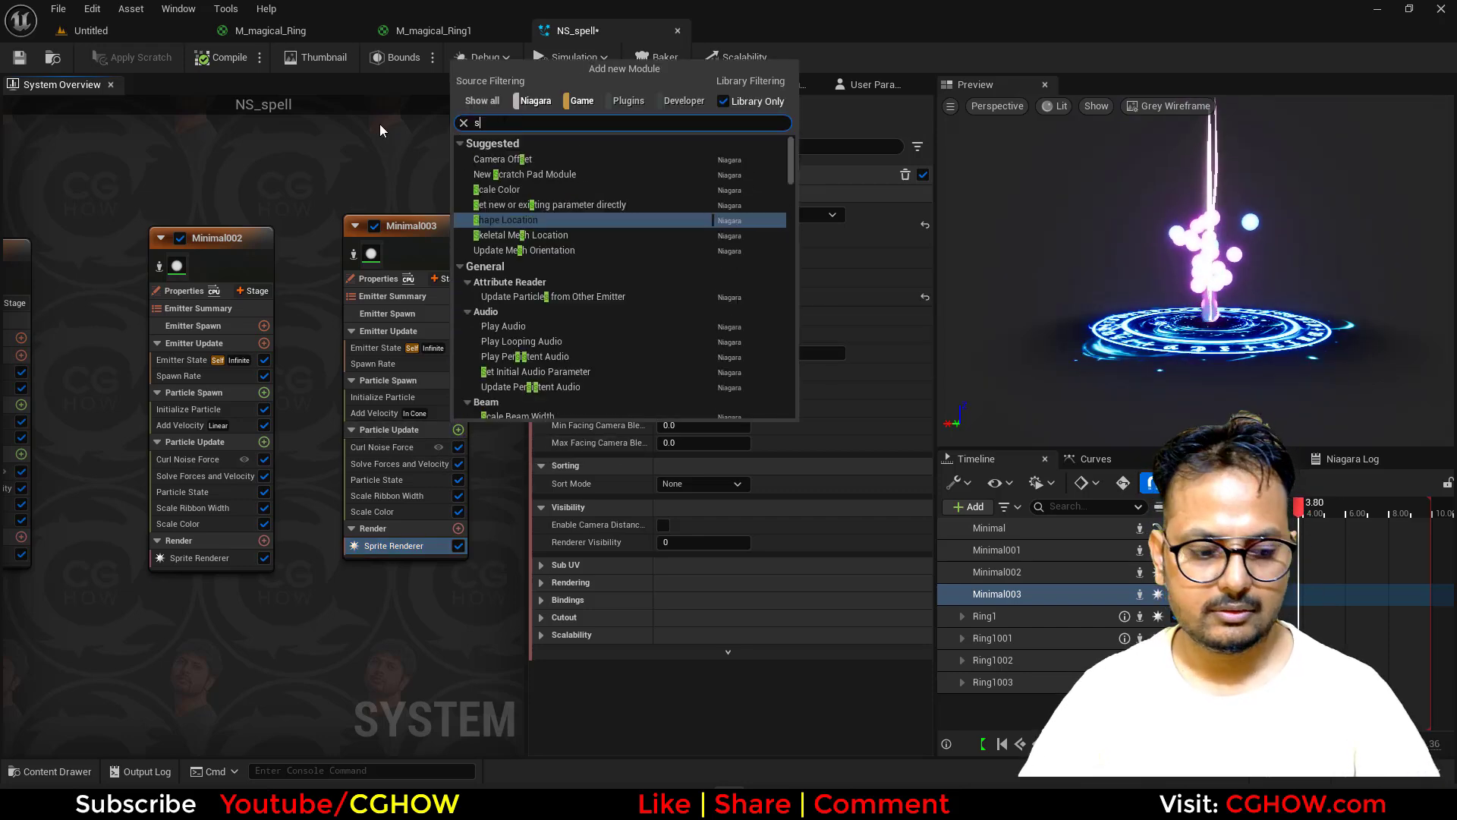
text(siz)
click(557, 336)
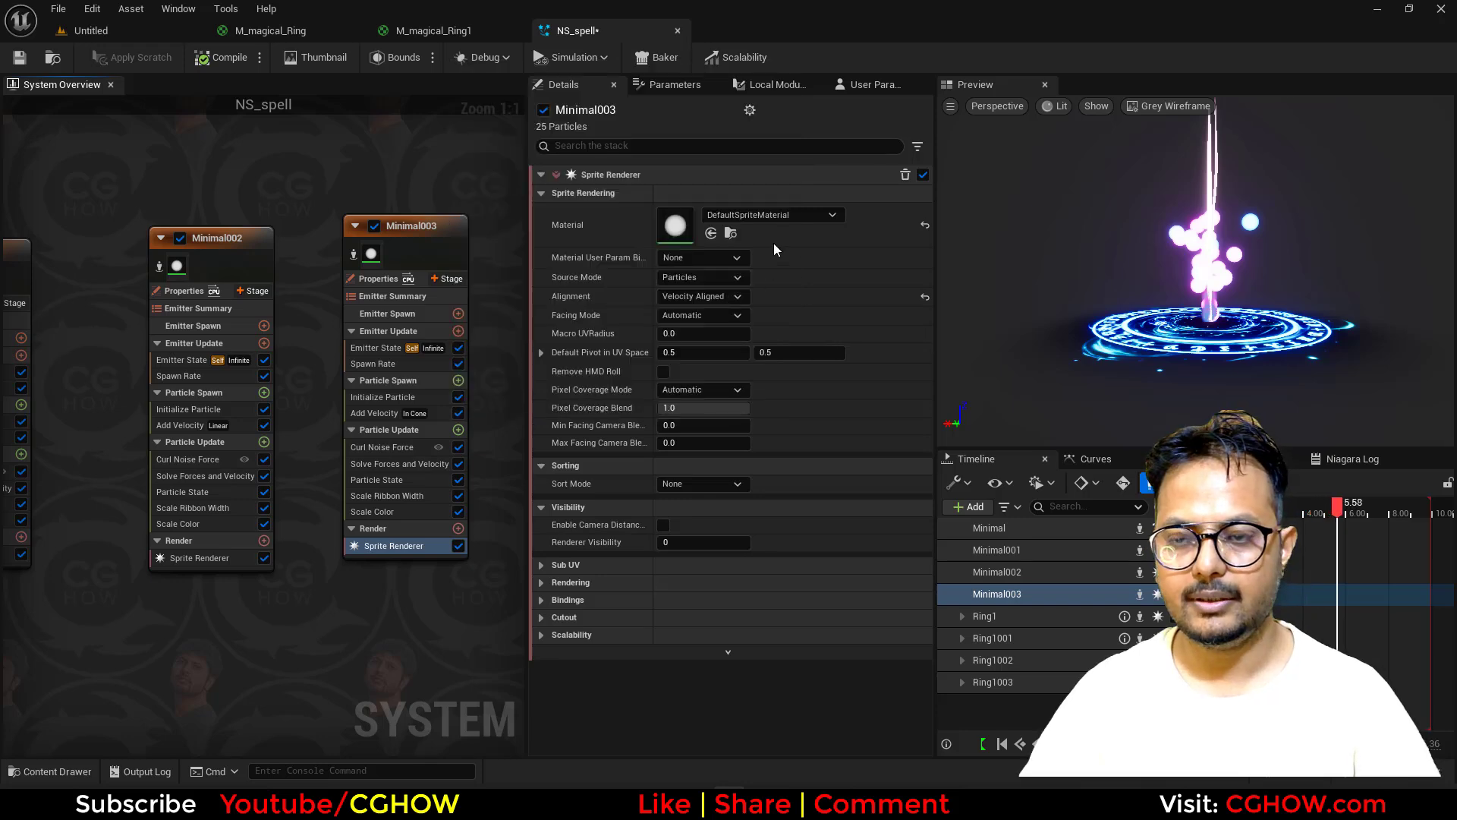
Step: Try Y scale factors of 5 minimum and 10 maximum in Scale Sprite Size by Speed
click(773, 196)
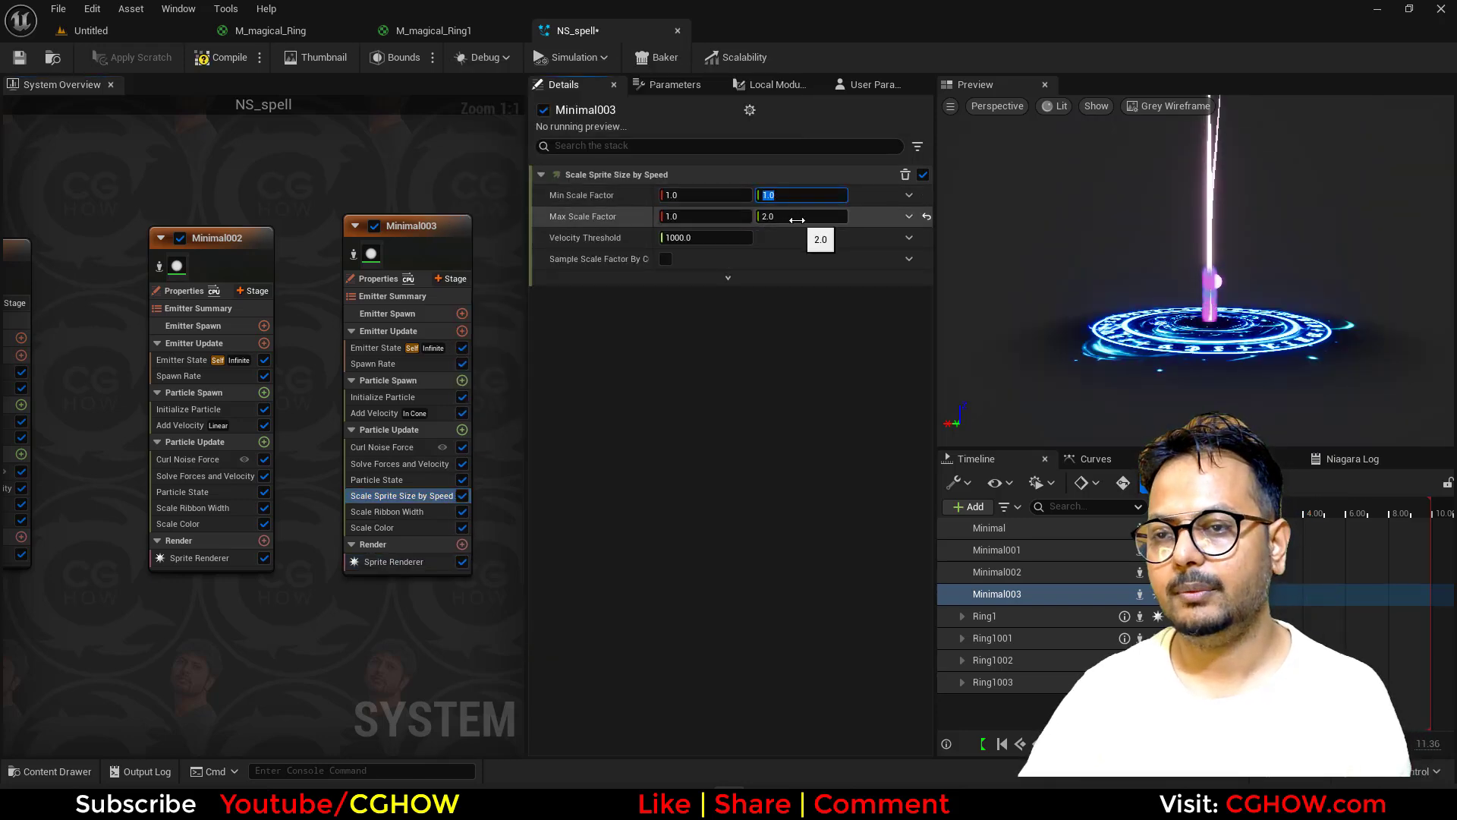
text(5)
key(Return)
click(797, 217)
text(10)
key(Return)
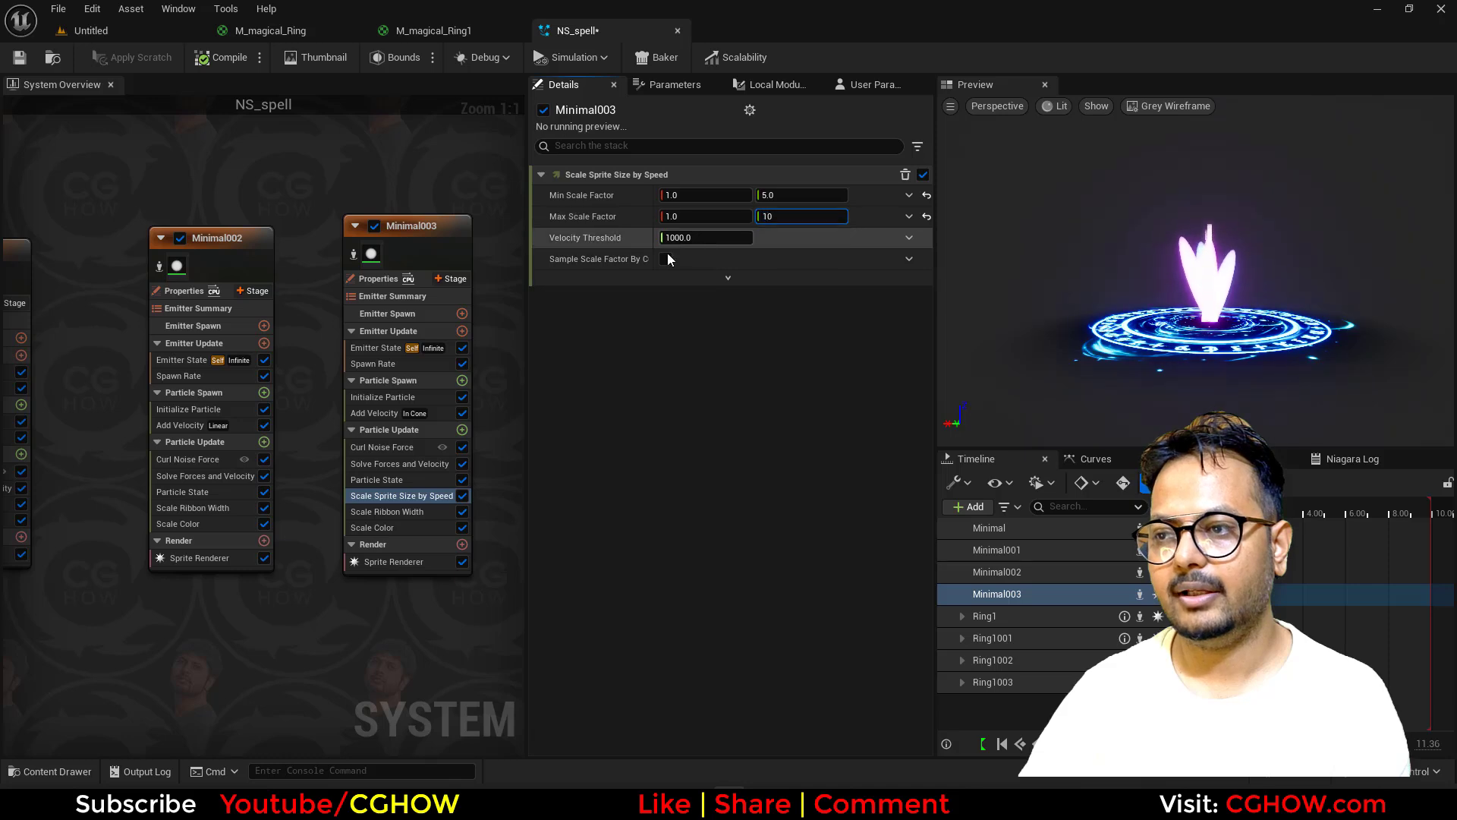
Step: Set the Y value of the Max Scale Factor to 5 and of the Min Scale Factor to 2
text(5)
key(Return)
click(801, 195)
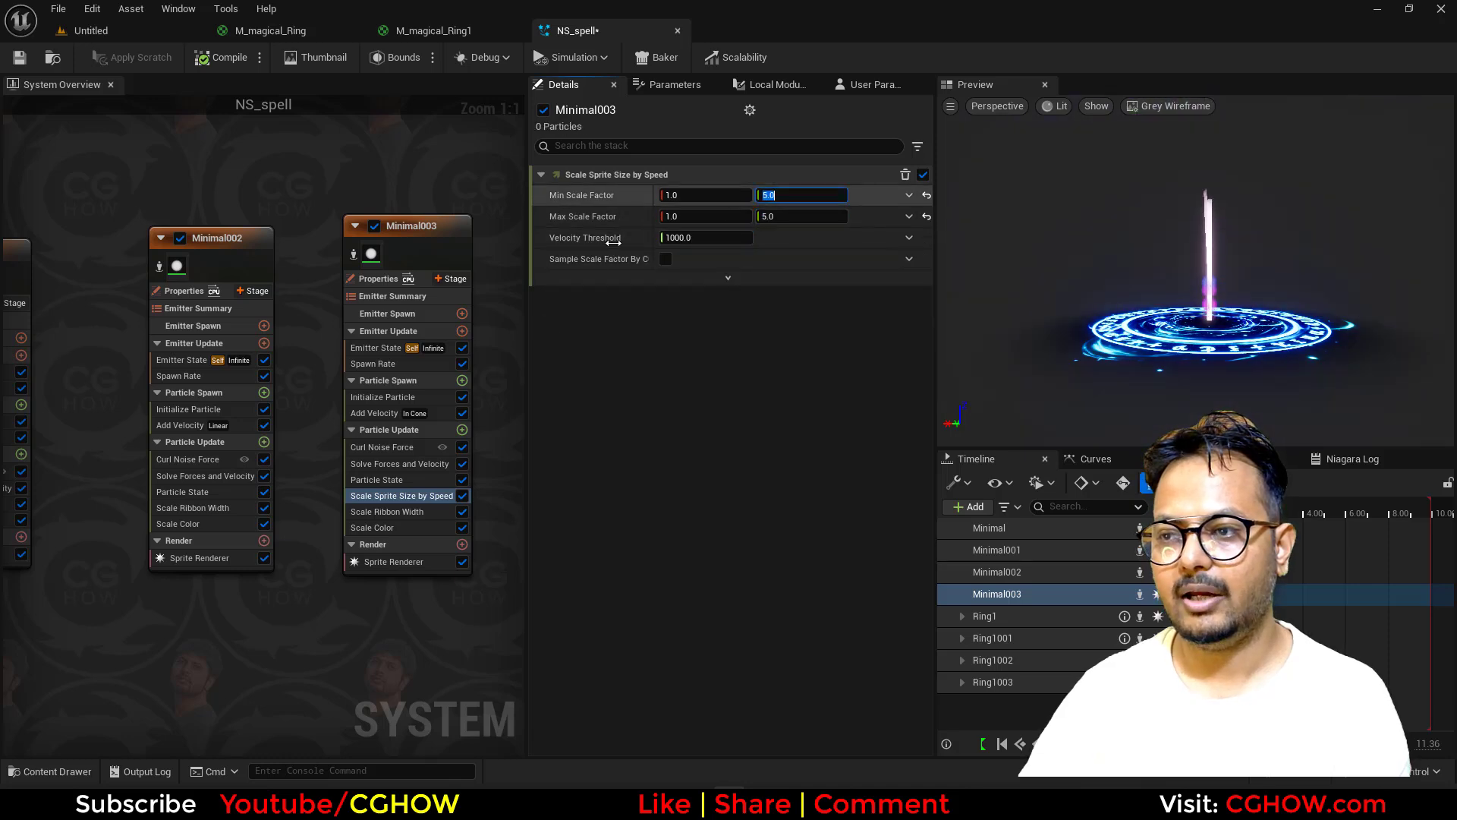
text(2)
key(Return)
Step: Switch Minimal003's sprite size mode to Random Uniform with a minimum size of 0.2 and a maximum of 0.5
click(387, 400)
click(707, 450)
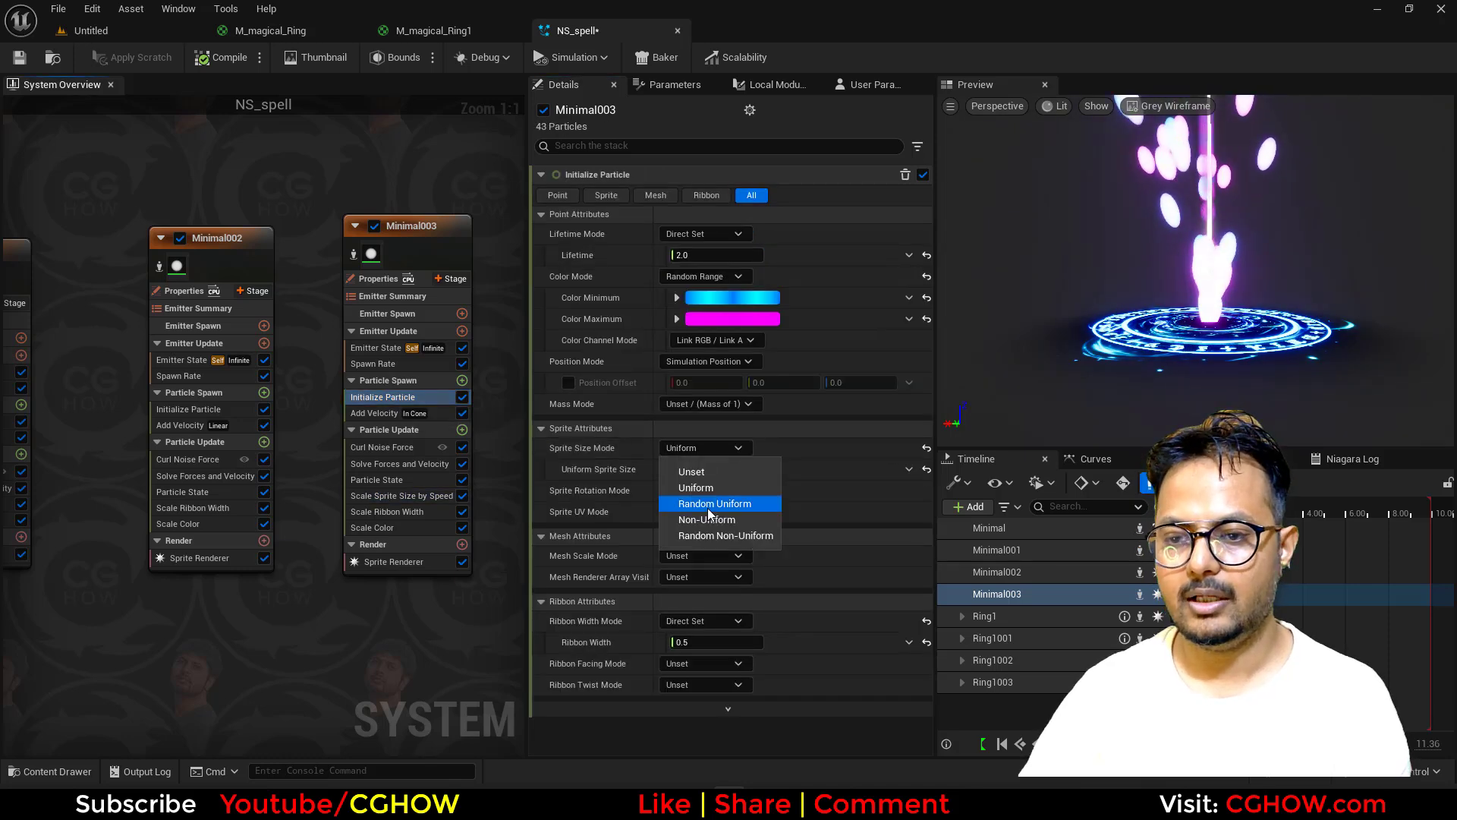
click(722, 507)
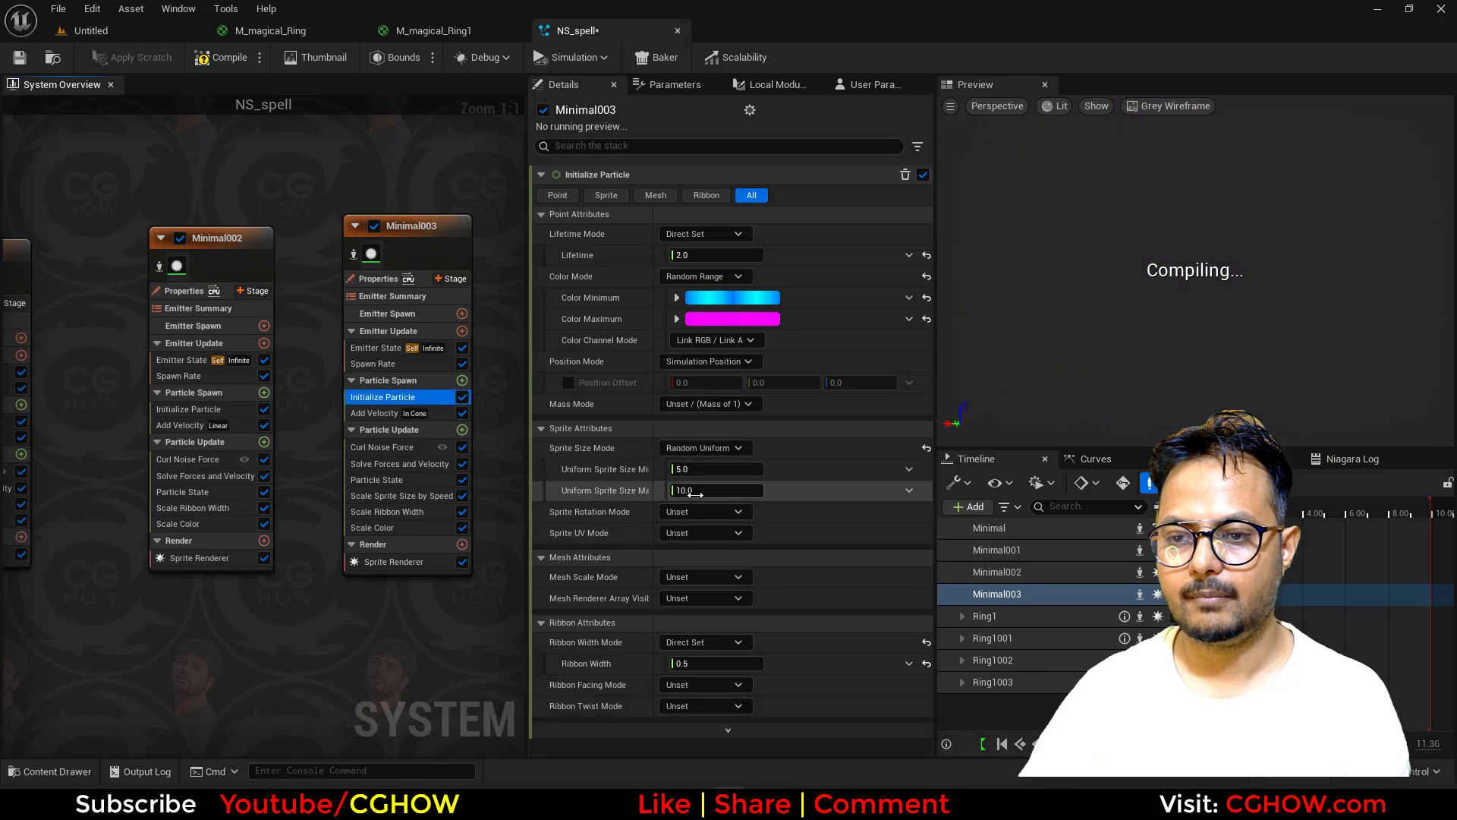
click(698, 487)
text(2)
key(Return)
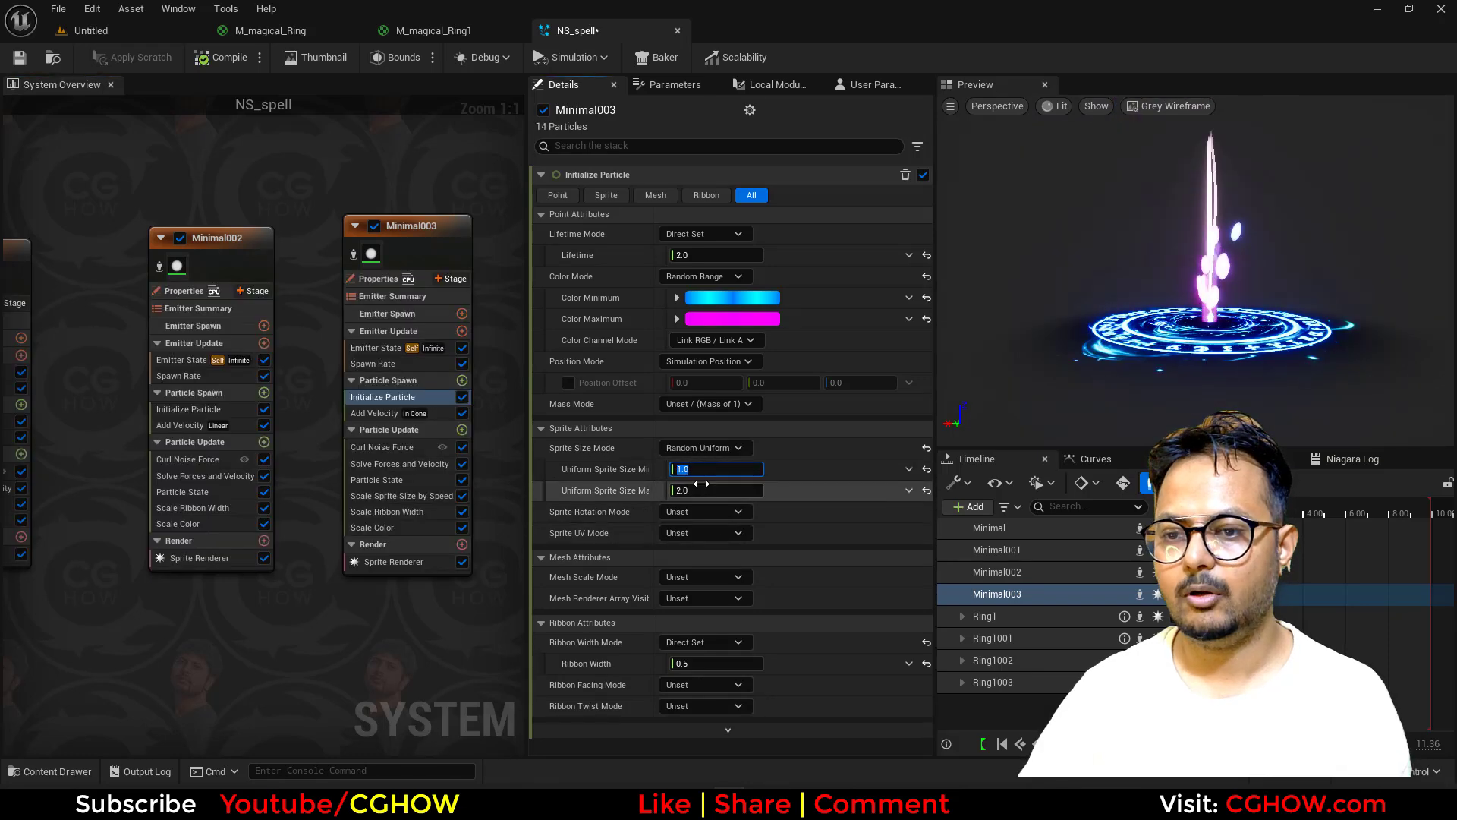
click(699, 488)
text(1)
key(Return)
key(Tab)
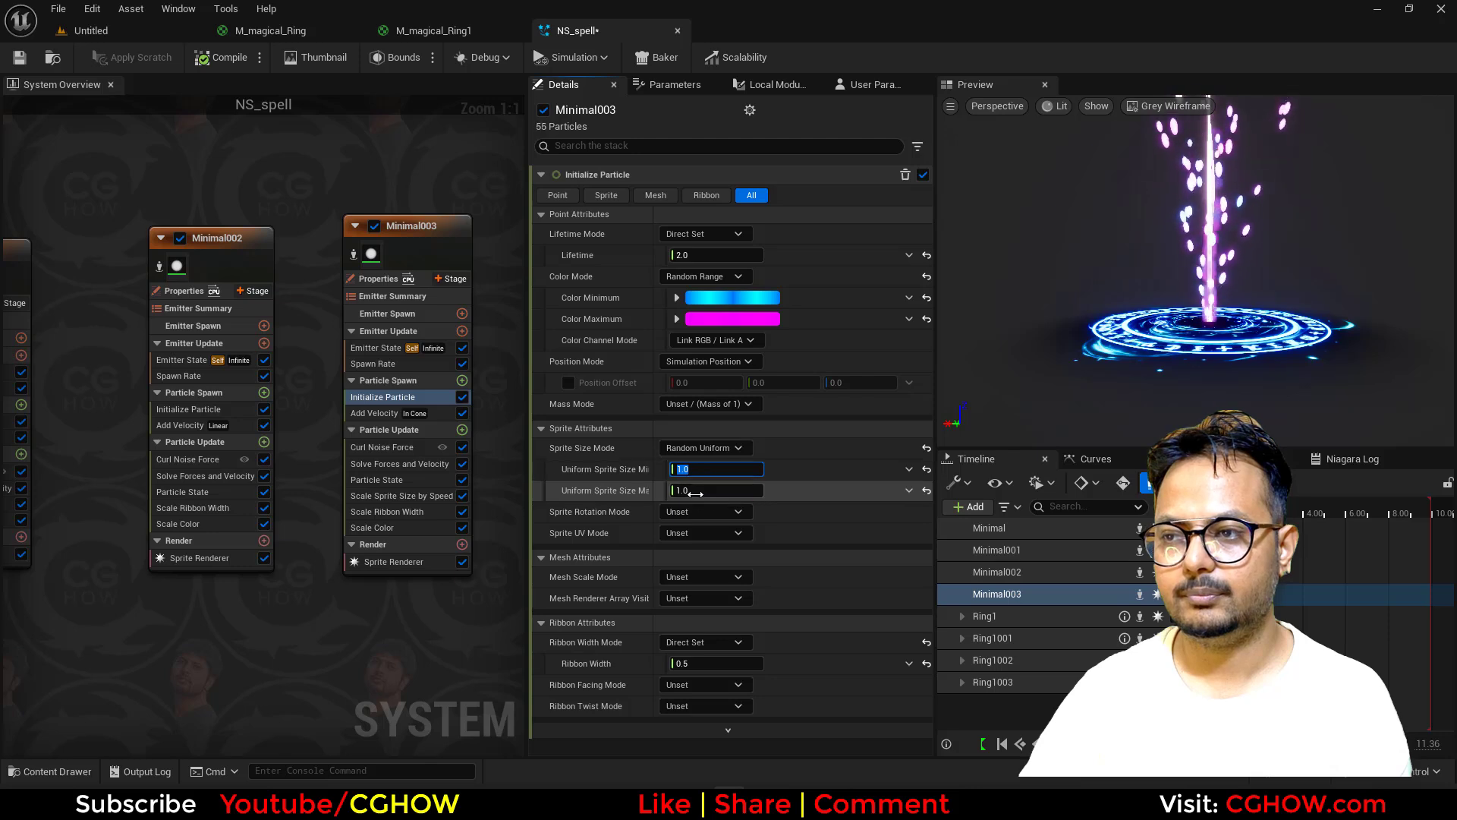
text(.5)
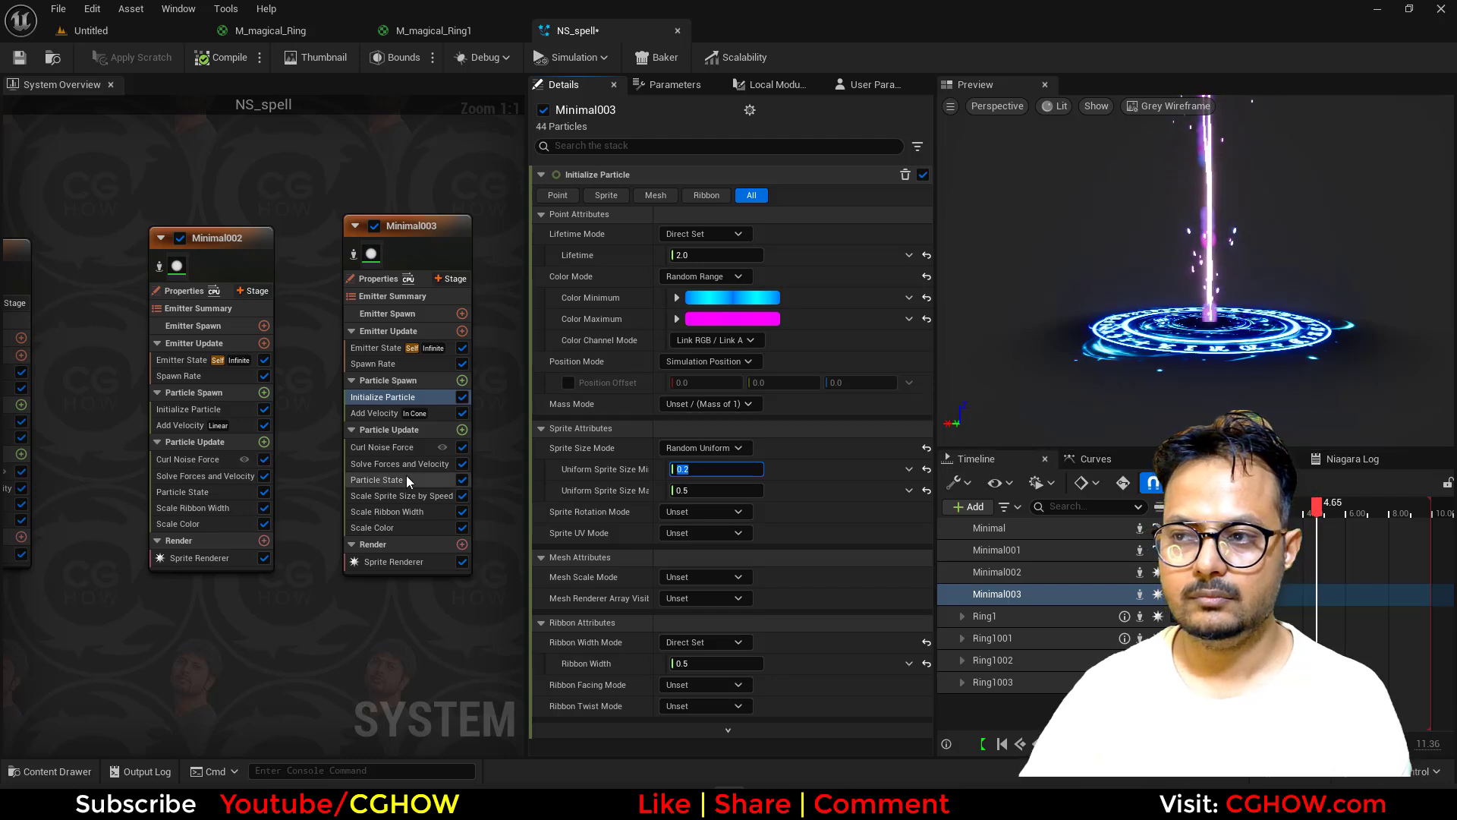
Step: Adjust the cone angle in Minimal003's Add Velocity module
click(384, 417)
drag(724, 316, 680, 341)
Step: Set Minimal003's particle lifetime mode to Random, with a minimum of 0.5 and a maximum of 2
click(410, 396)
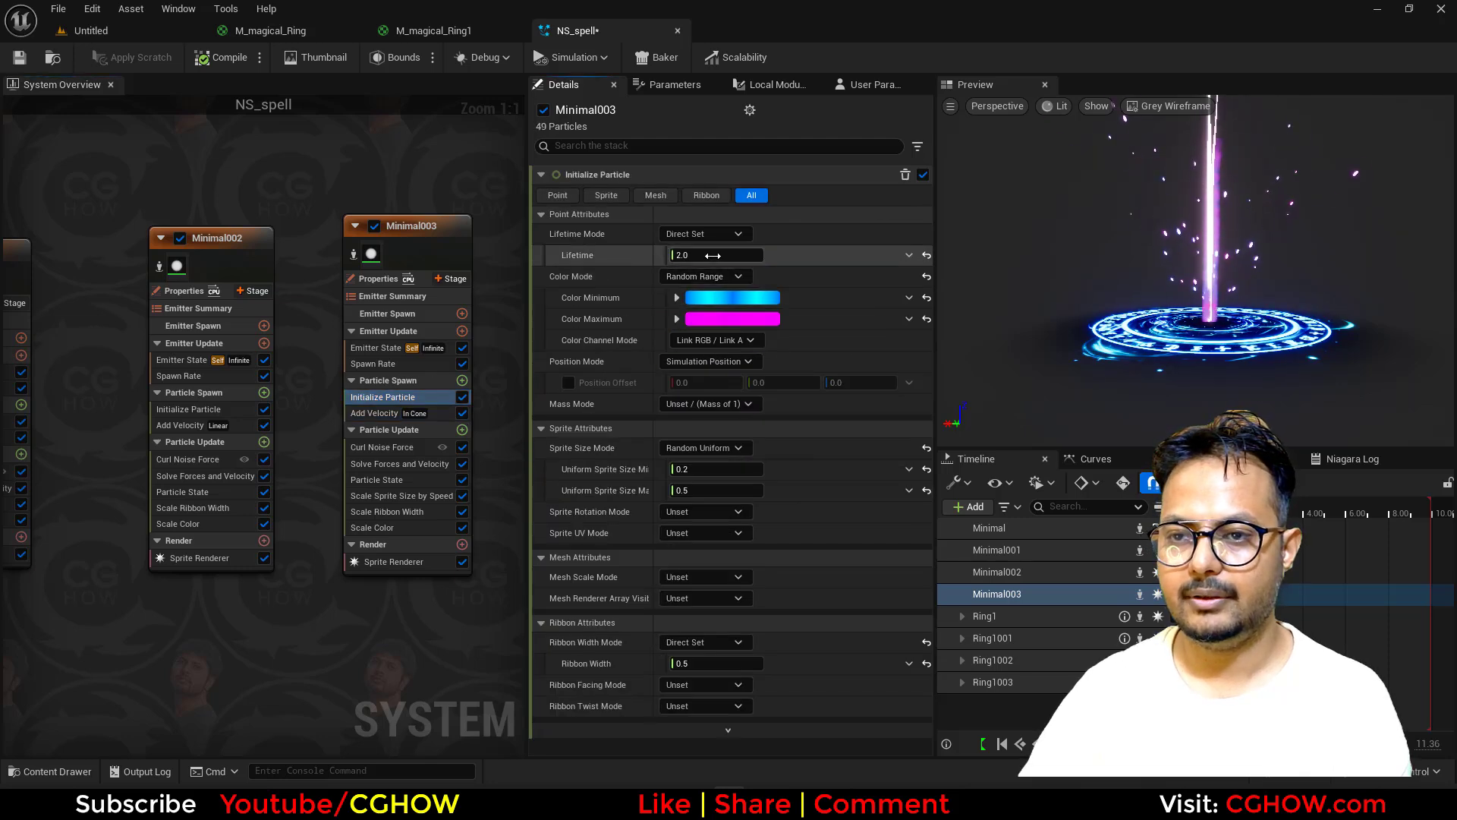
click(694, 275)
text(1)
key(Return)
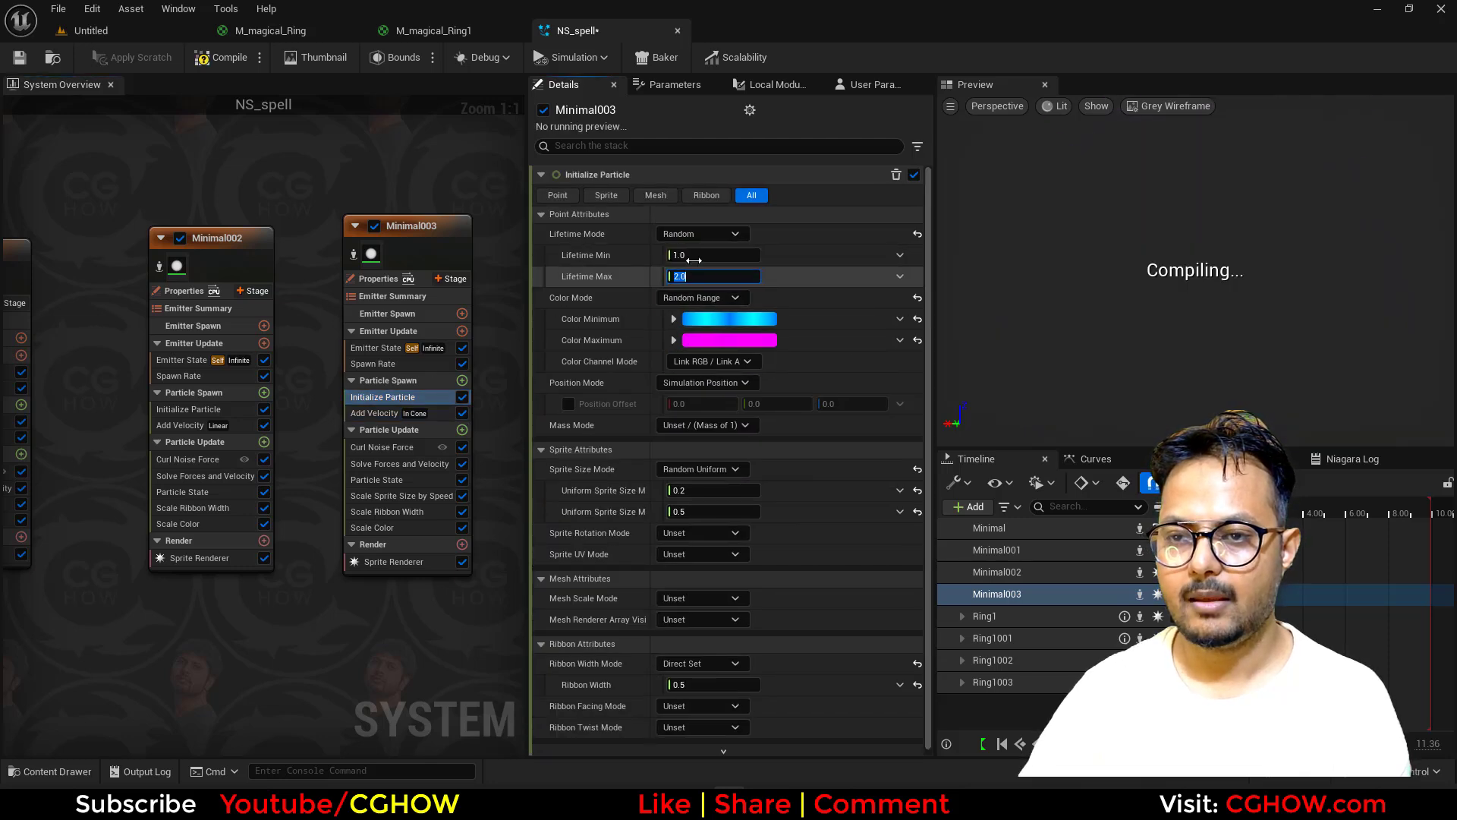
click(691, 257)
text(.5)
key(Return)
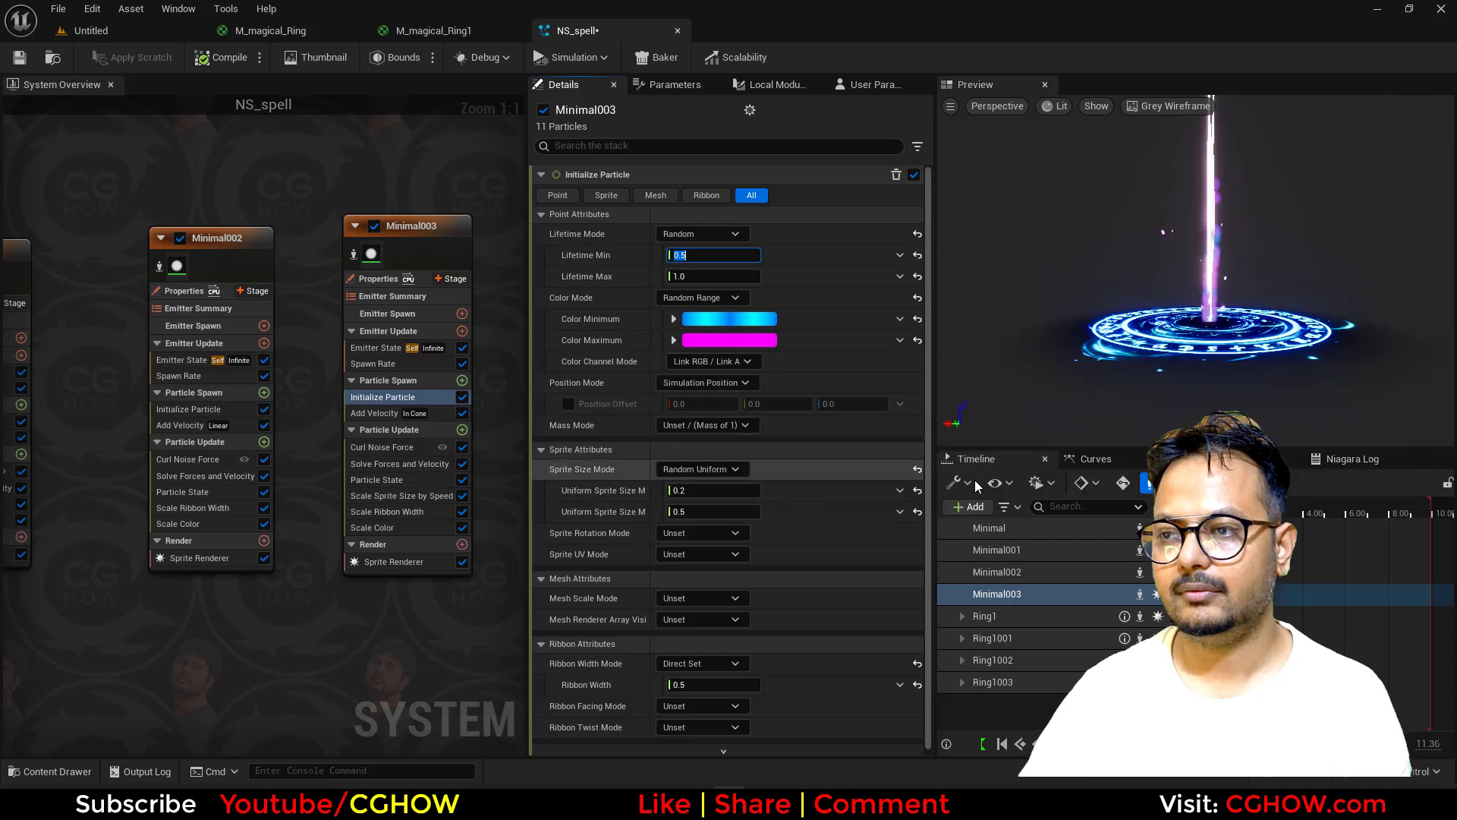
key(Tab)
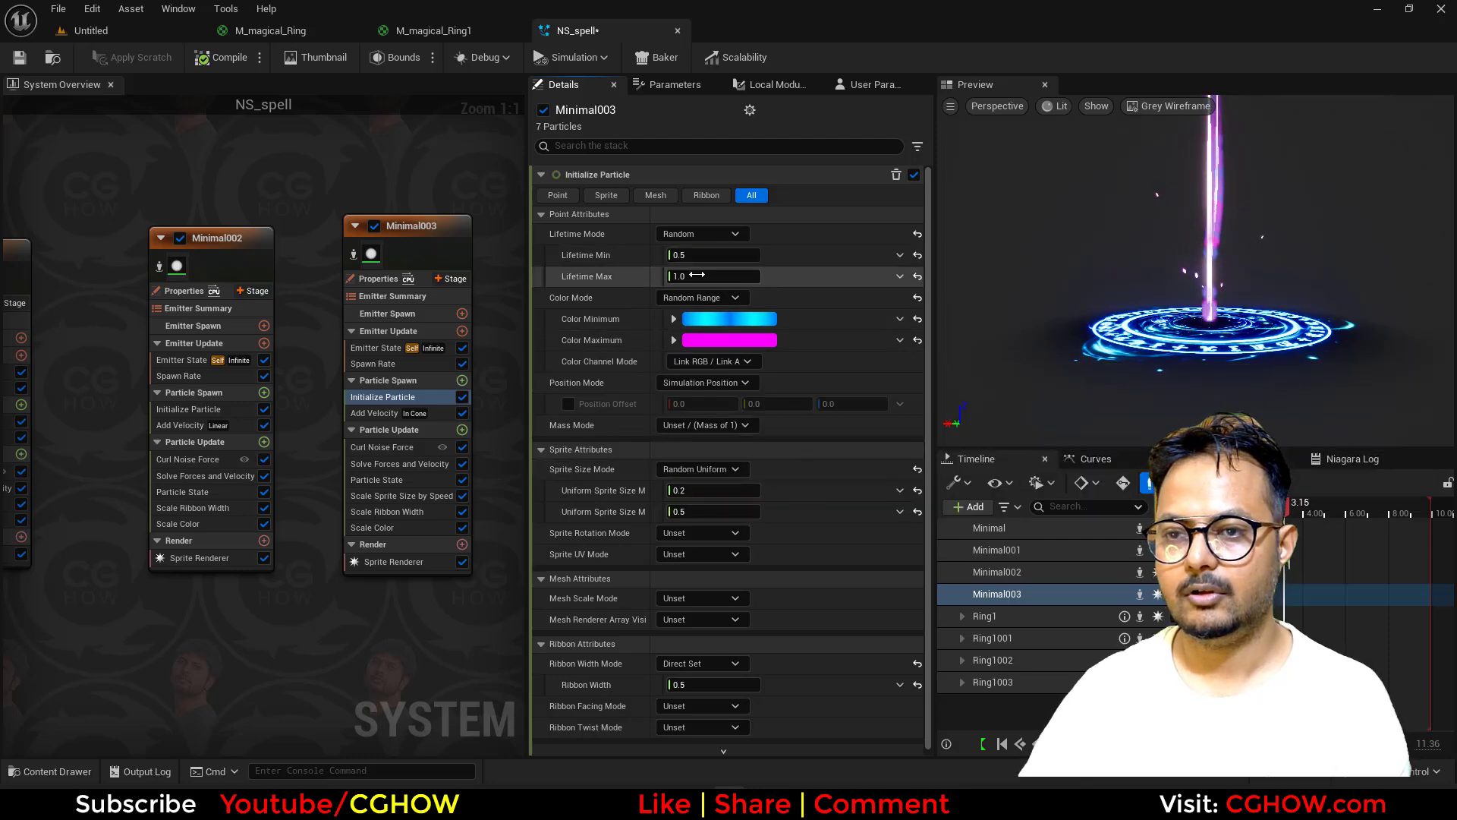
text(2)
key(Return)
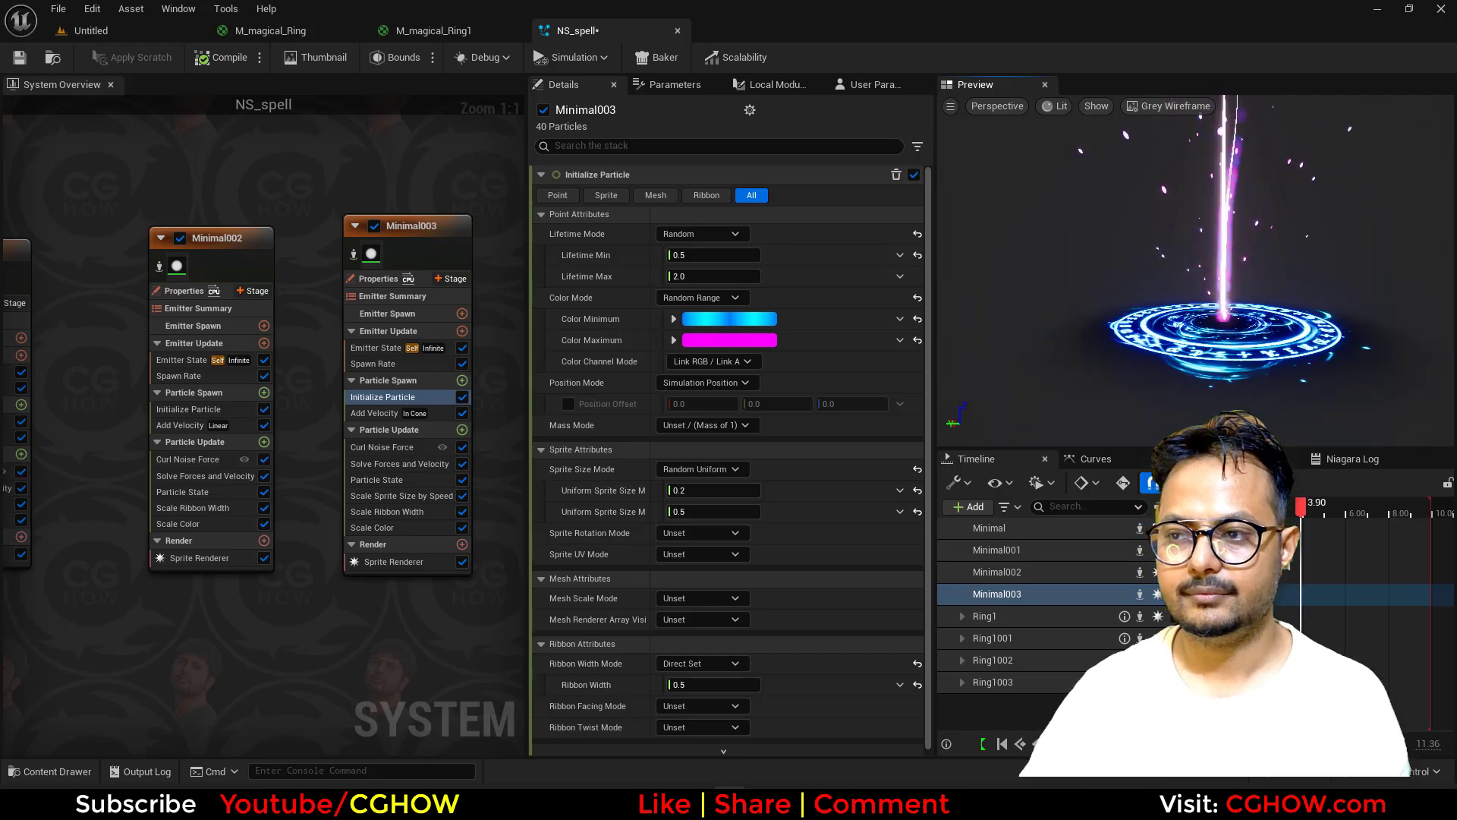
Step: Duplicate the Minimal003 emitter beside the original and isolate the copy in the preview
right_drag(413, 230, 234, 248)
click(234, 248)
click(354, 225)
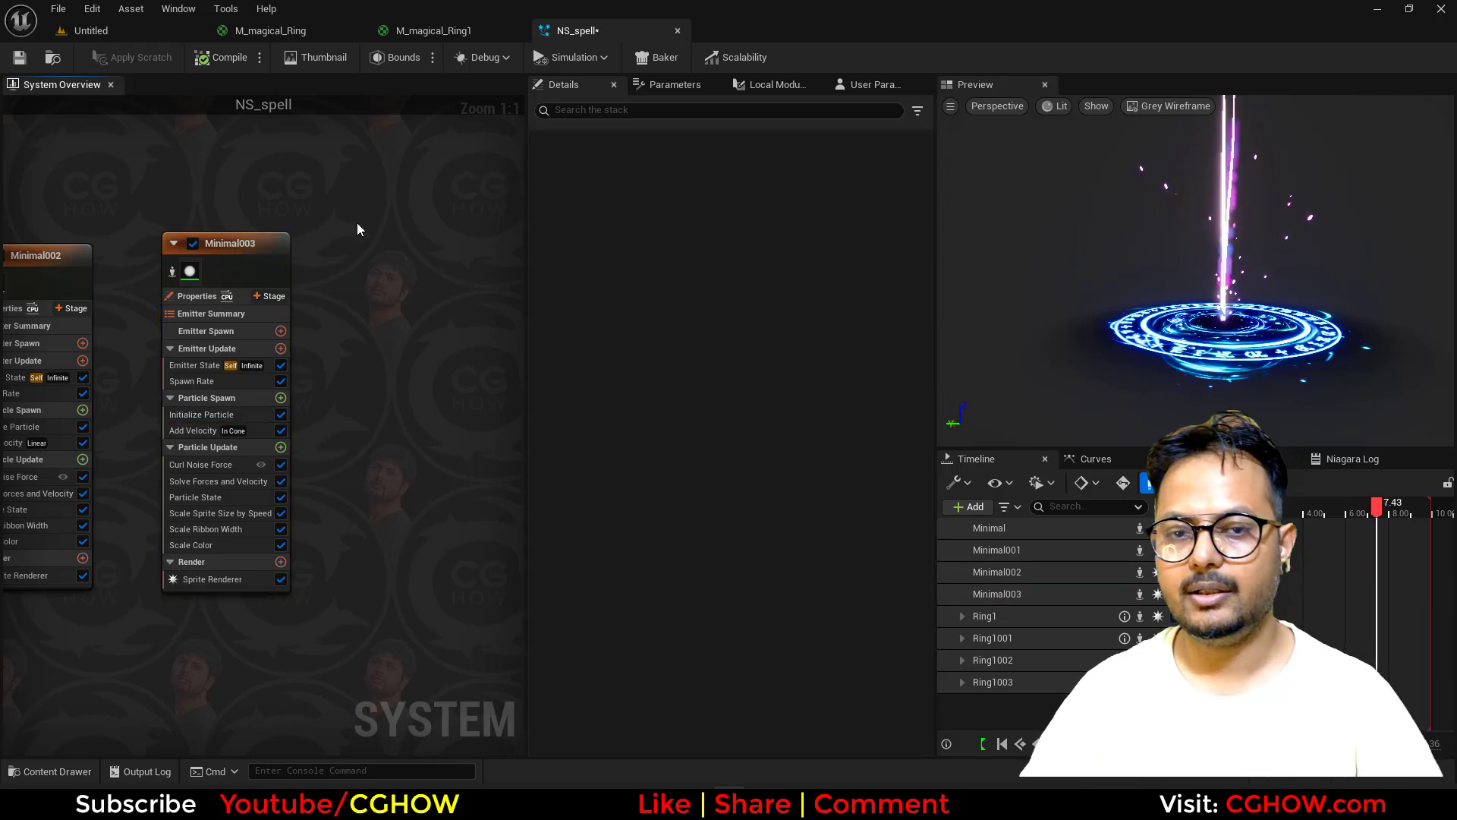
key(ctrl+v)
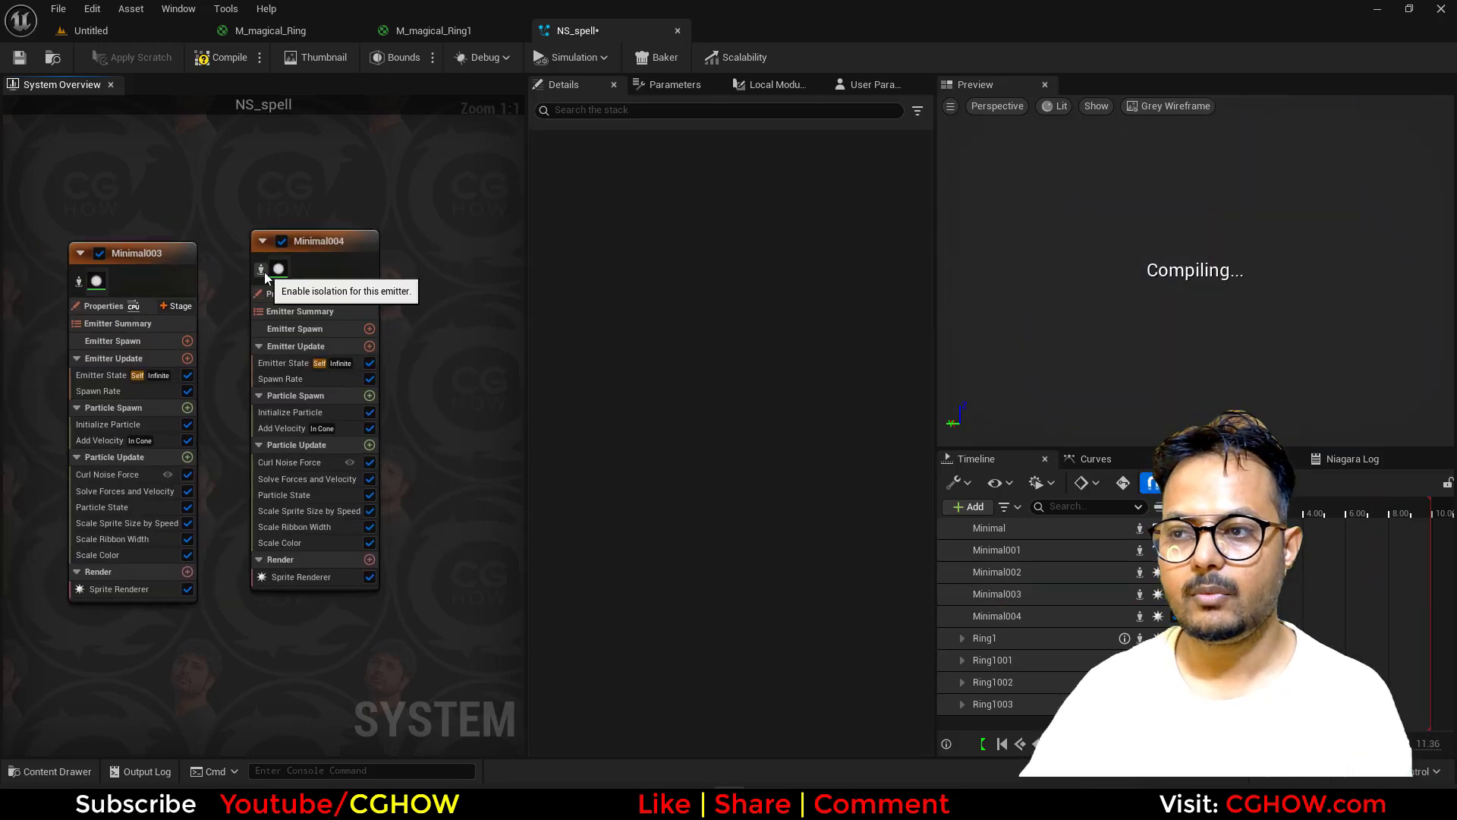
click(263, 271)
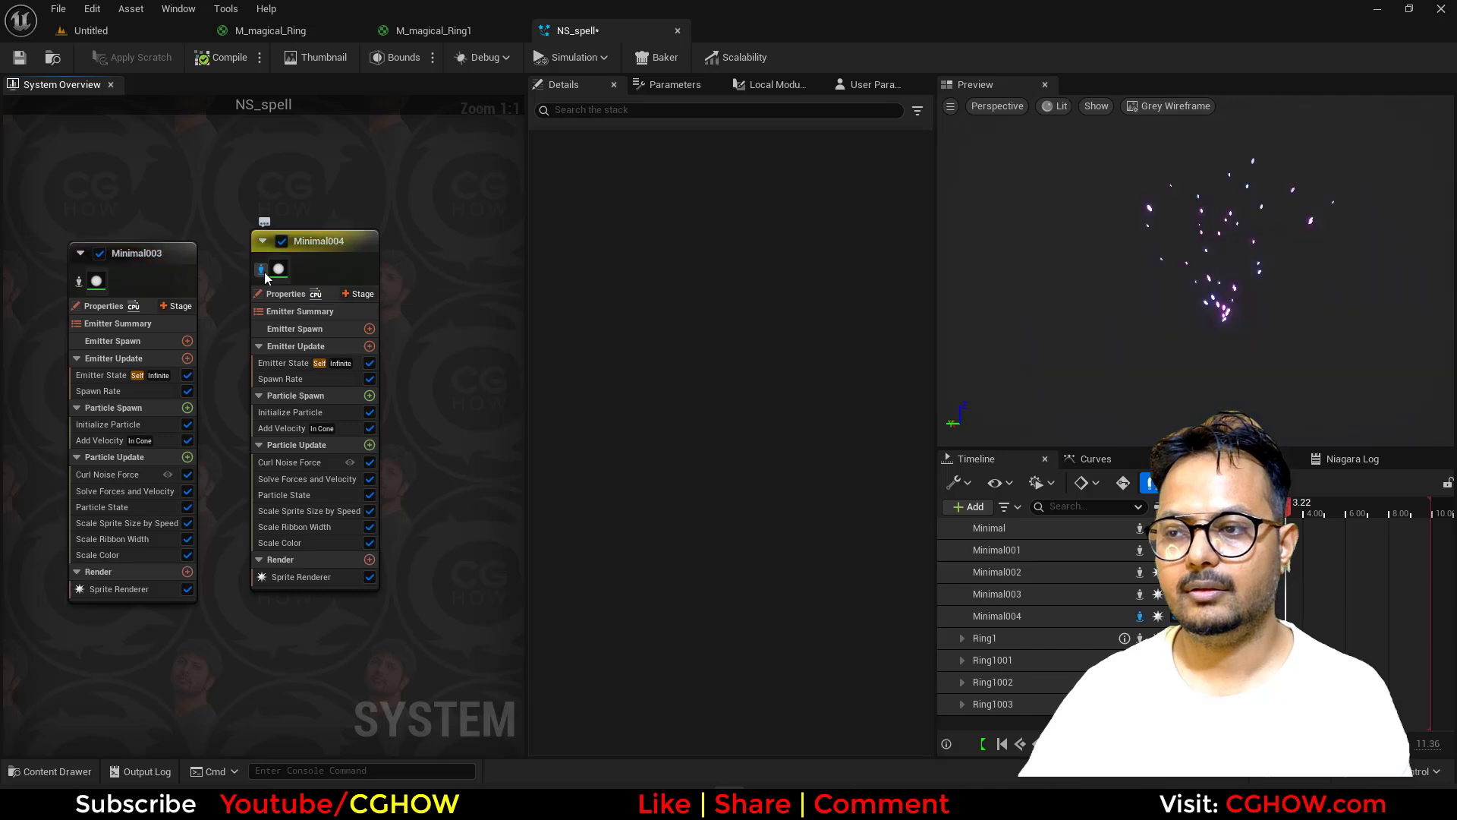
Step: Delete the Add Velocity, Curl Noise Force and Scale Ribbon Width modules from Minimal004
click(289, 429)
key(Delete)
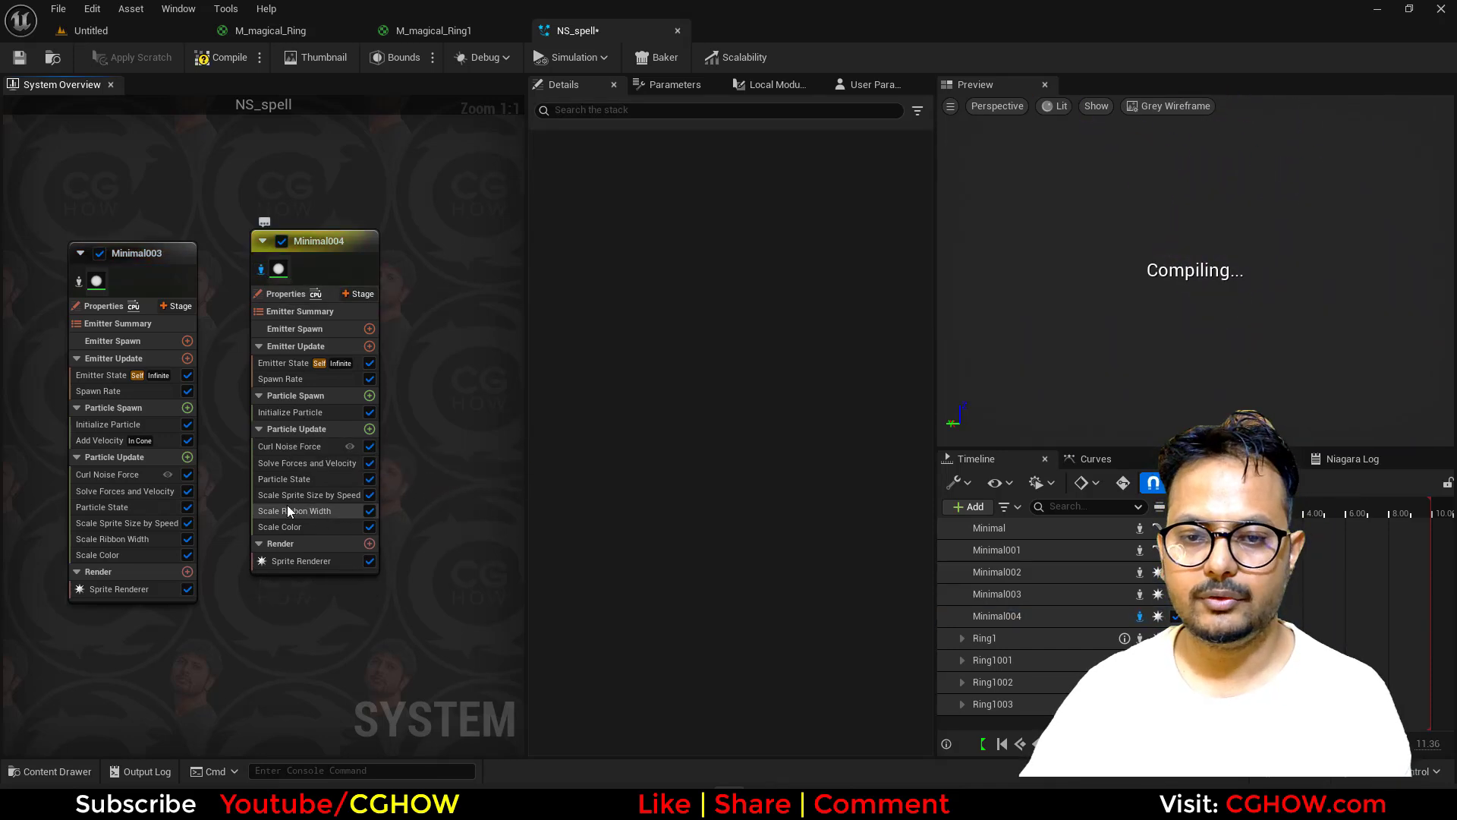
click(297, 449)
key(Delete)
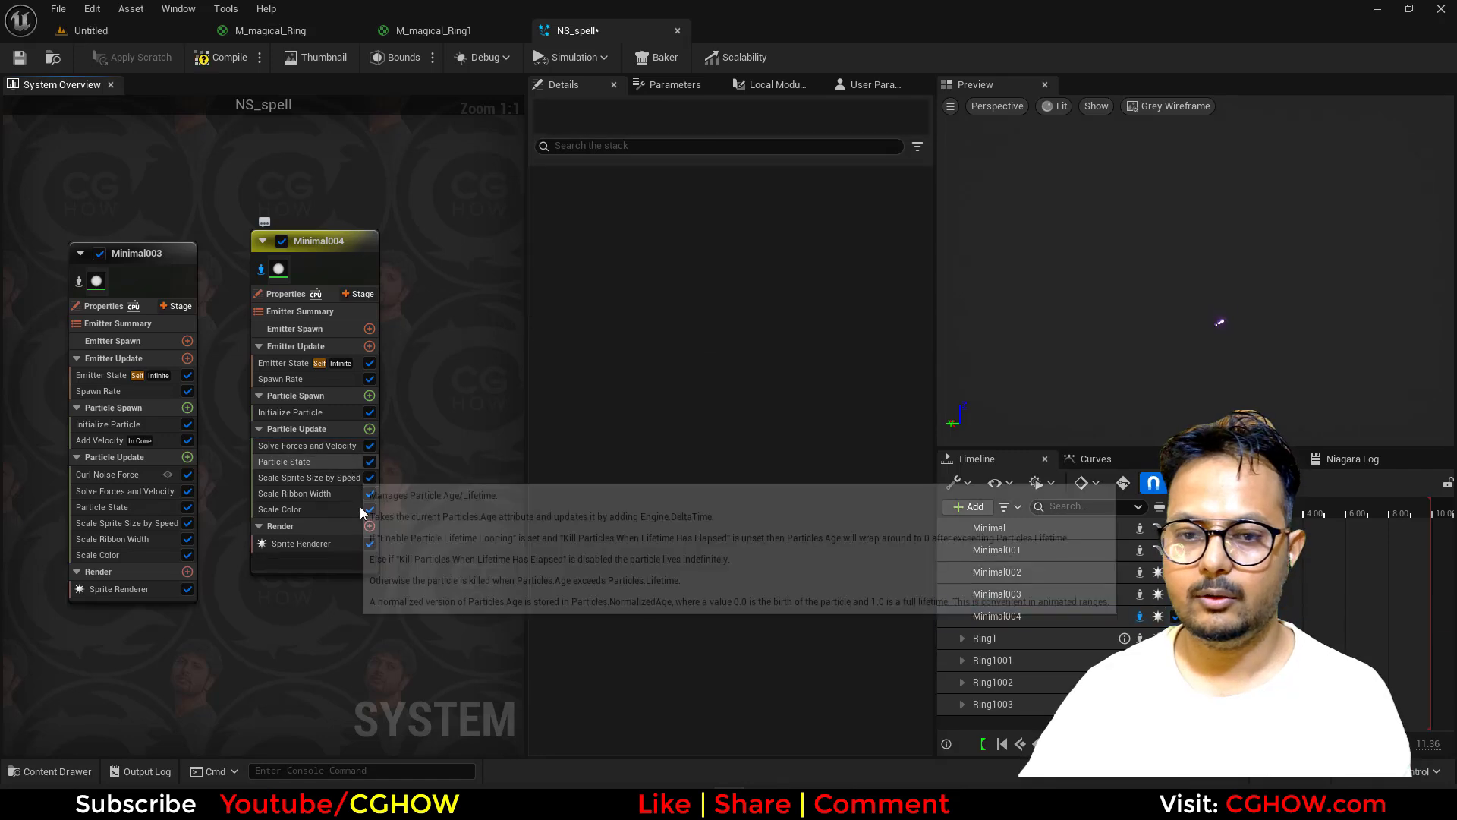
click(322, 496)
key(Delete)
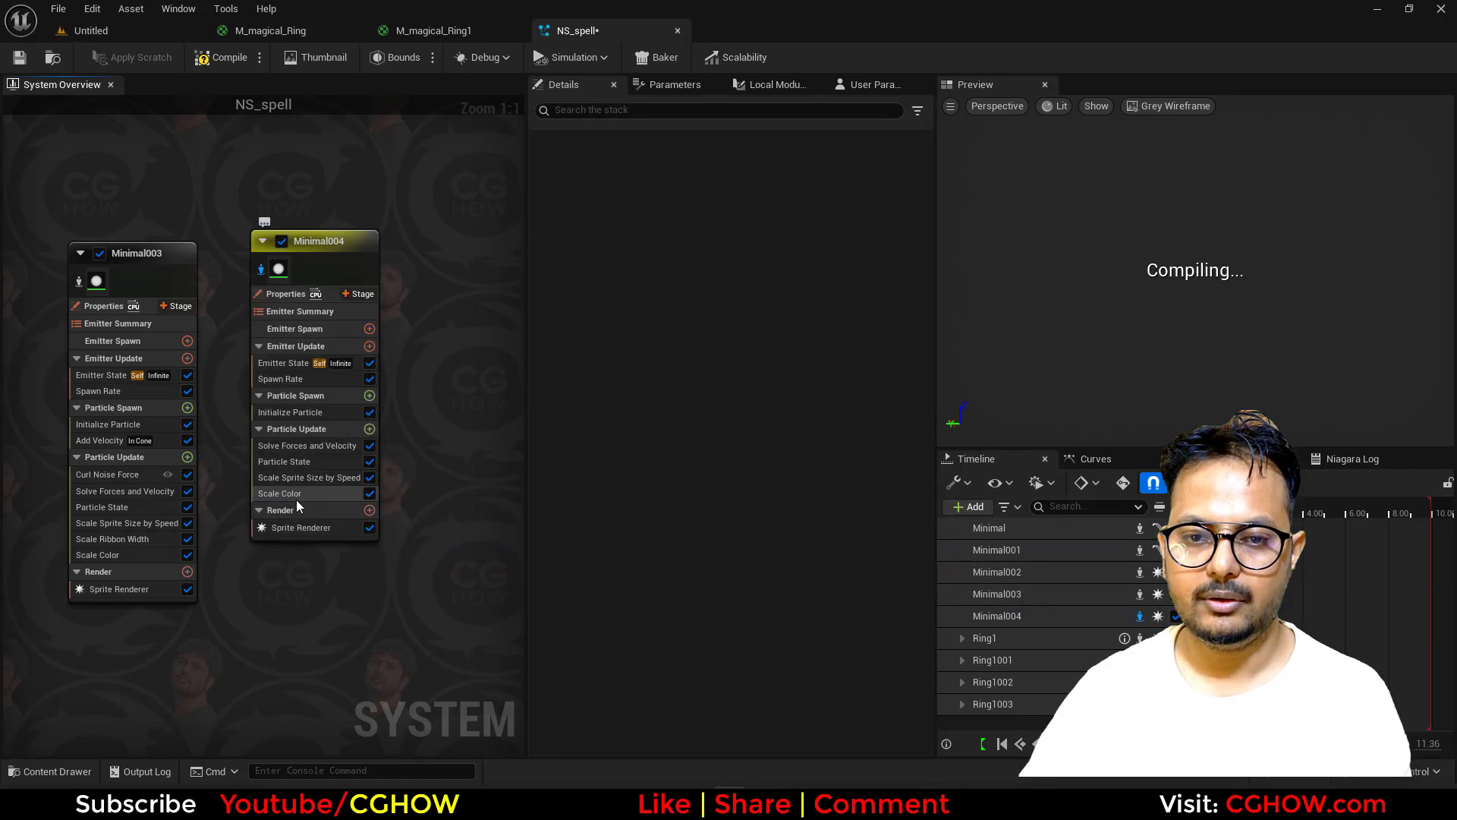
Step: Give Minimal004's Scale Alpha a rise-and-fall curve and add a Scale Sprite Size module to Particle Update with a smooth ramp-up curve
click(296, 495)
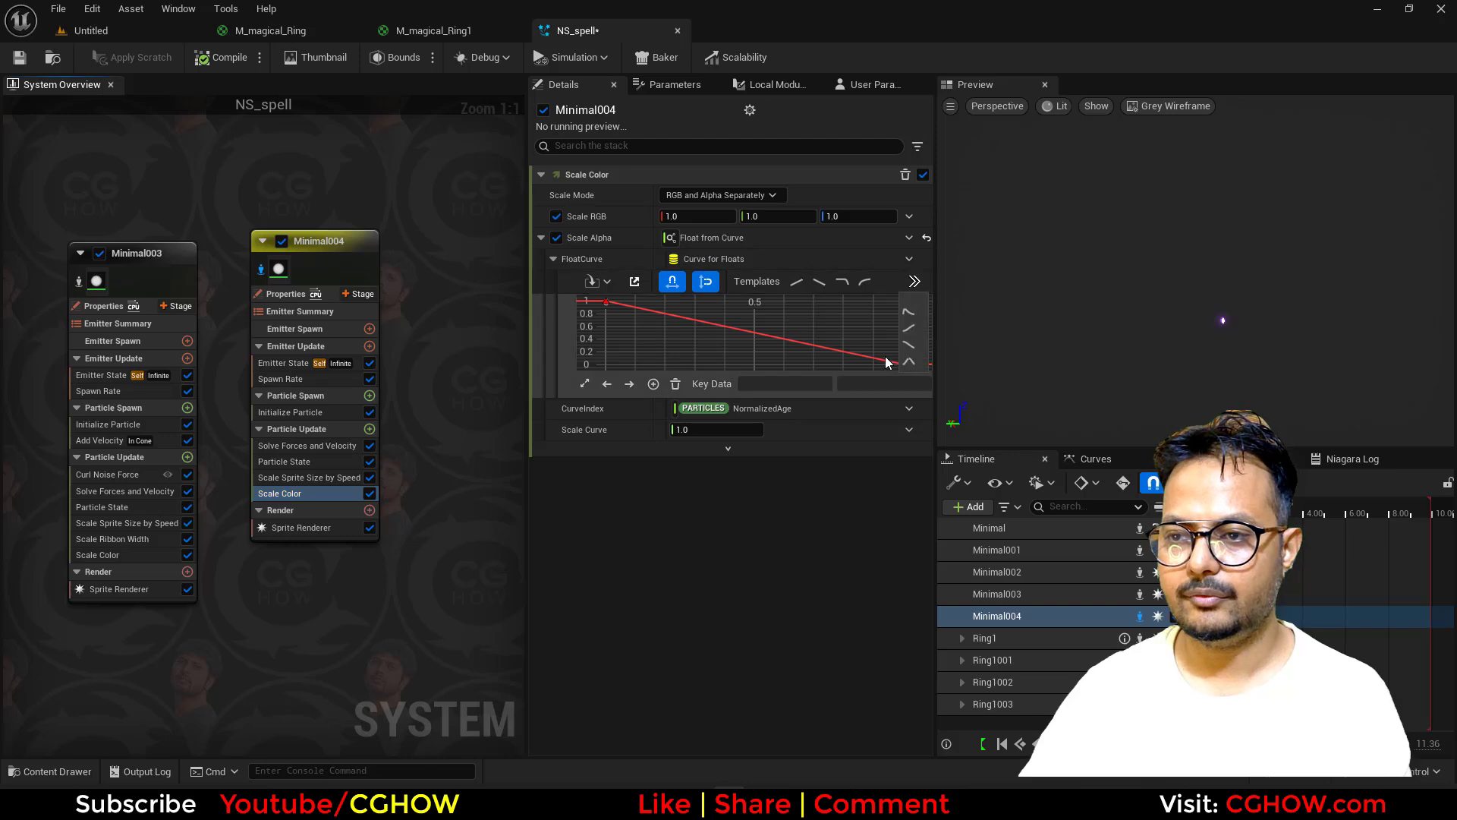
click(370, 429)
text(siz)
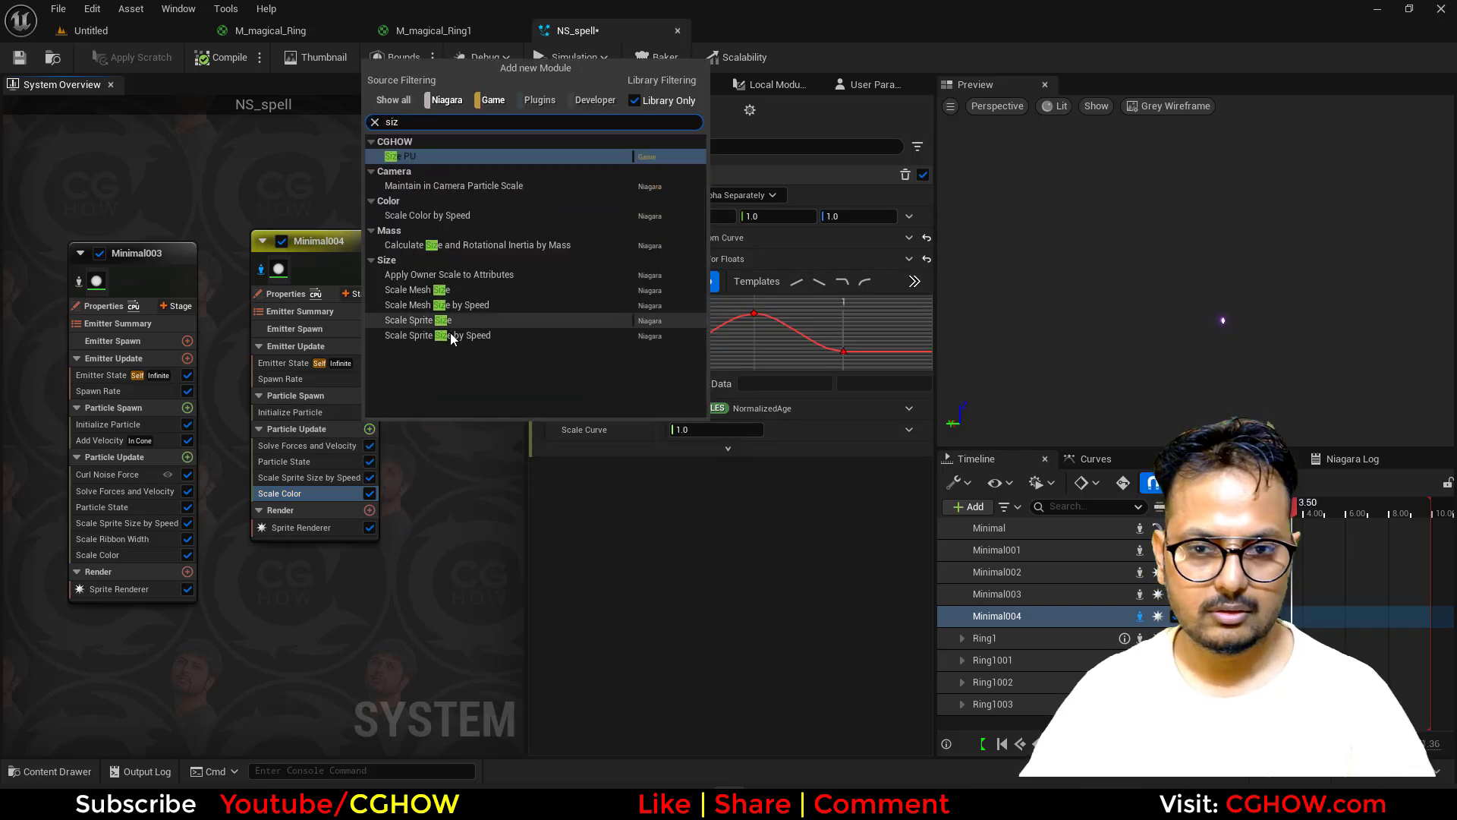
click(439, 324)
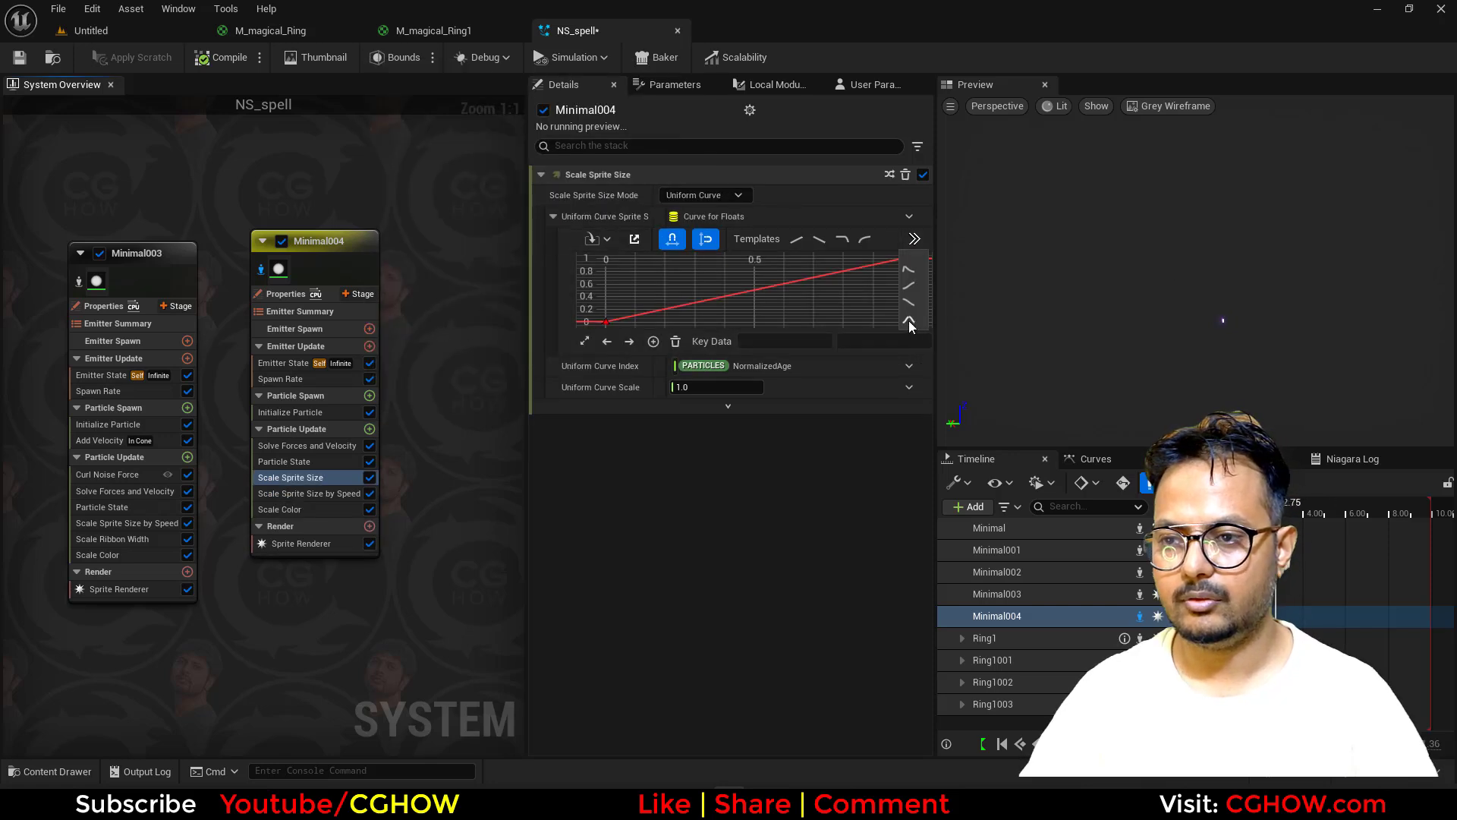
click(906, 287)
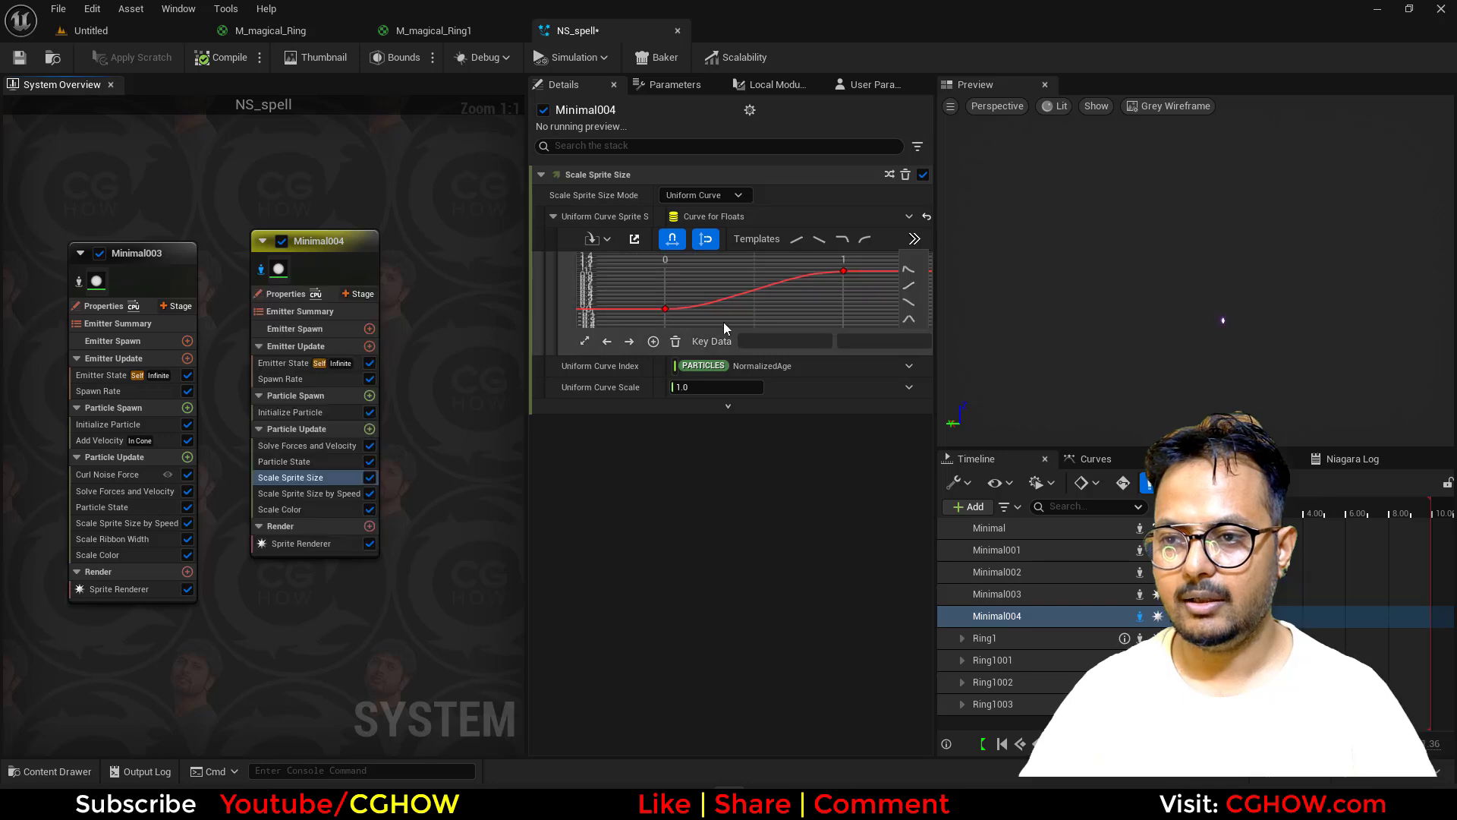
Step: Set Minimal004's uniform sprite size to 50 minimum and 100 maximum, and delete its Scale Sprite Size by Speed module
click(299, 414)
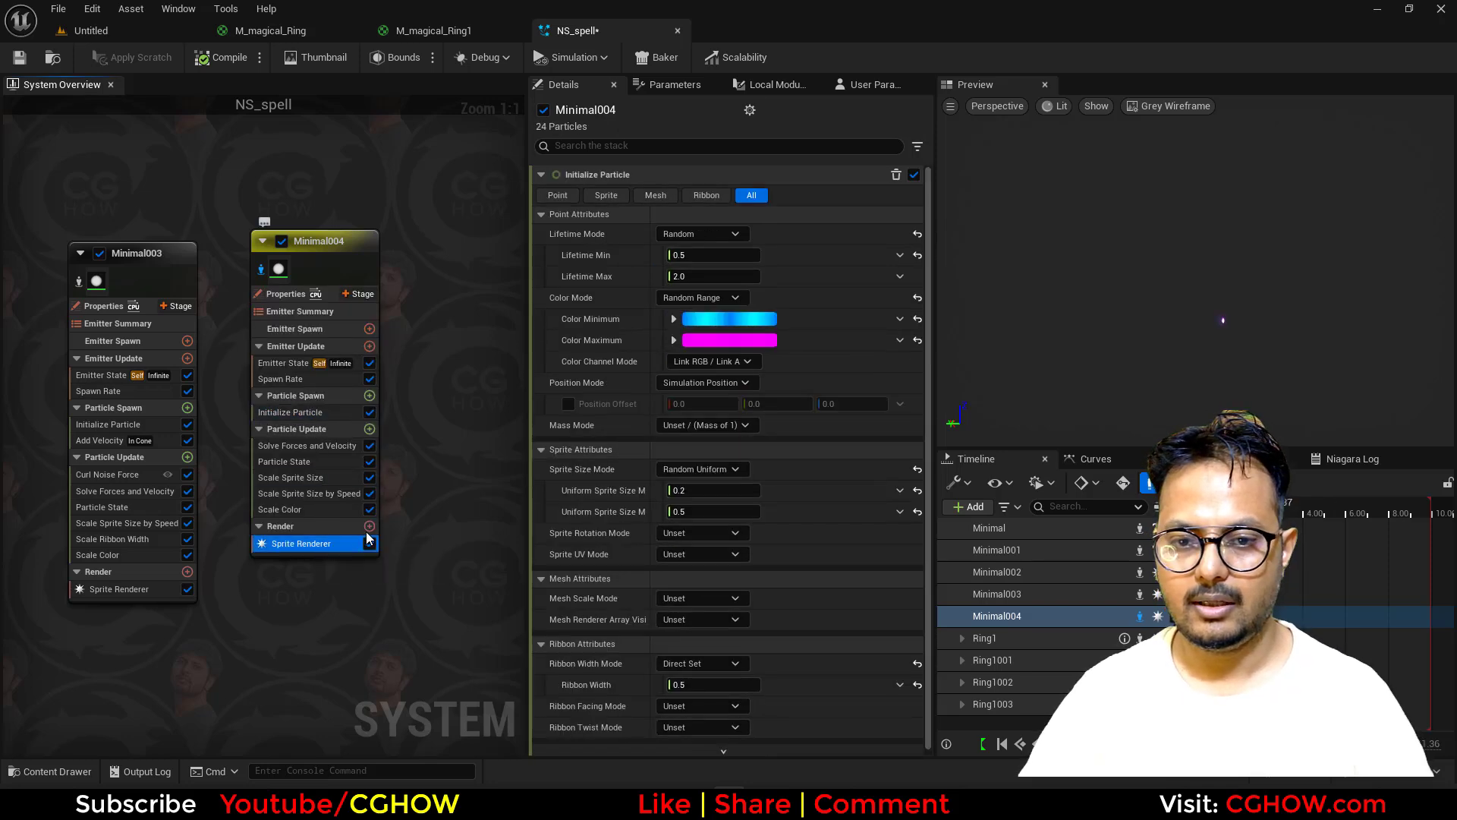
click(303, 412)
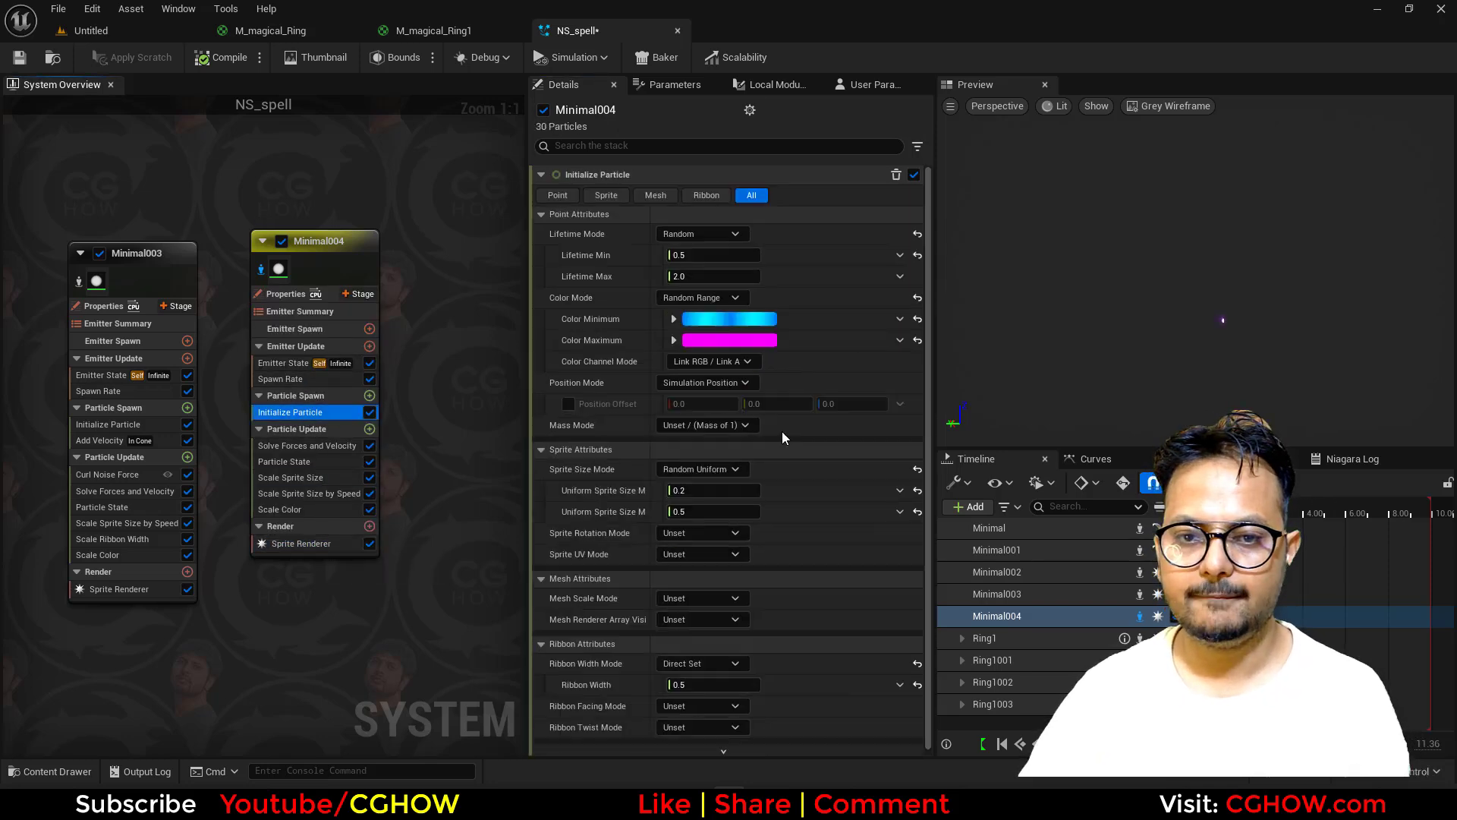
text(100)
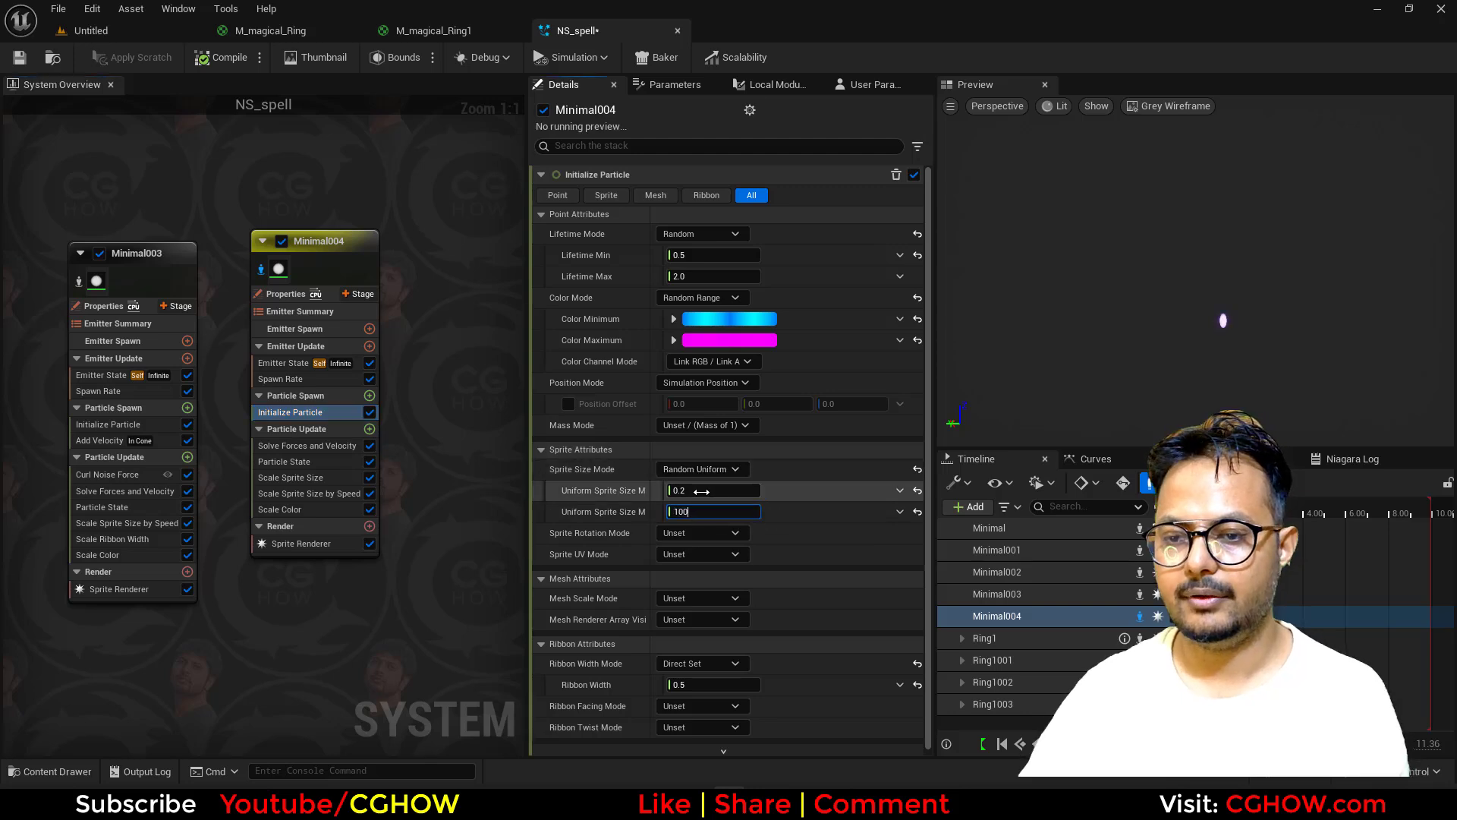
click(701, 491)
text(5)
key(Return)
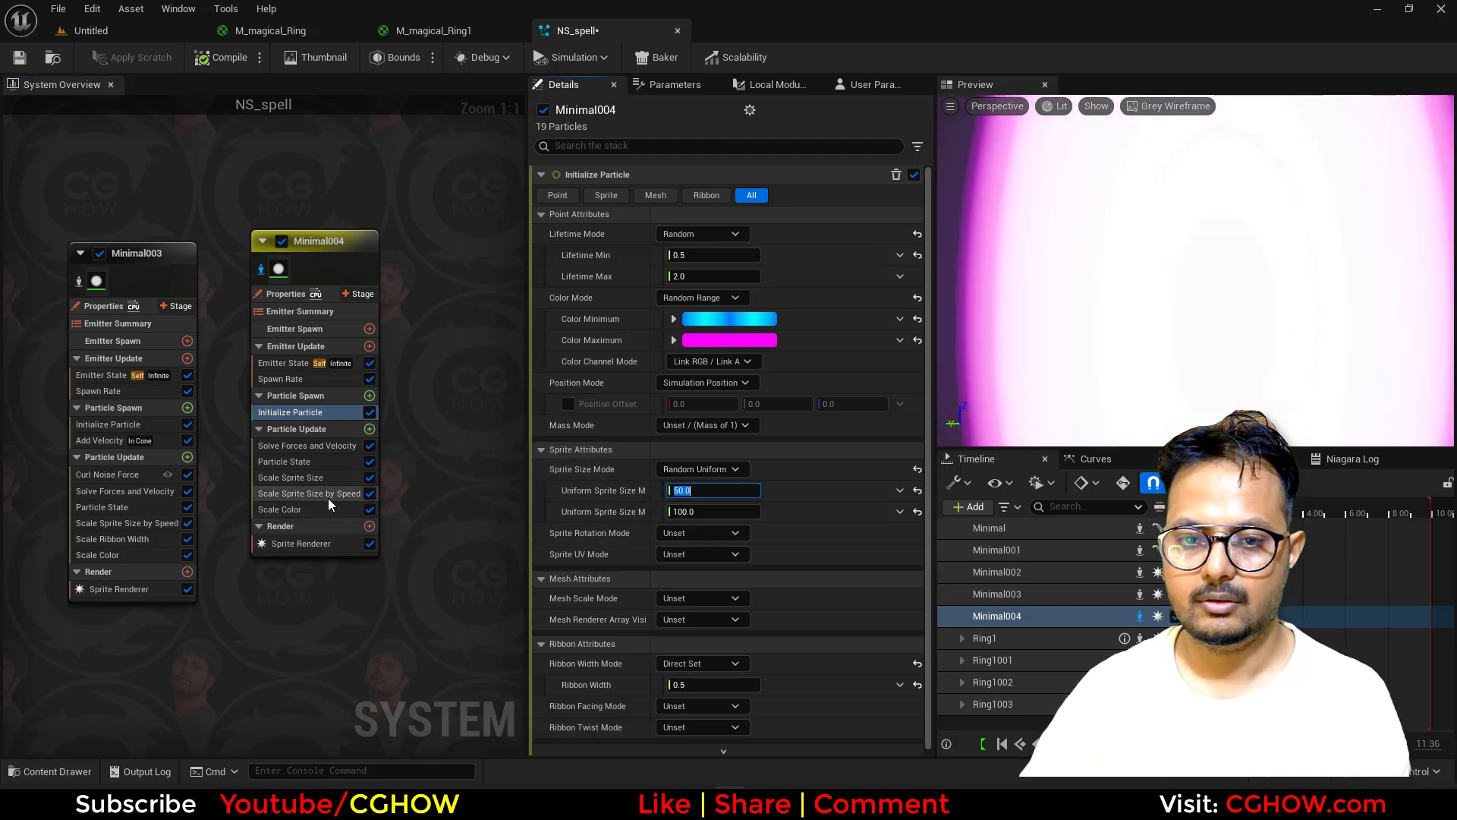
click(339, 494)
key(Delete)
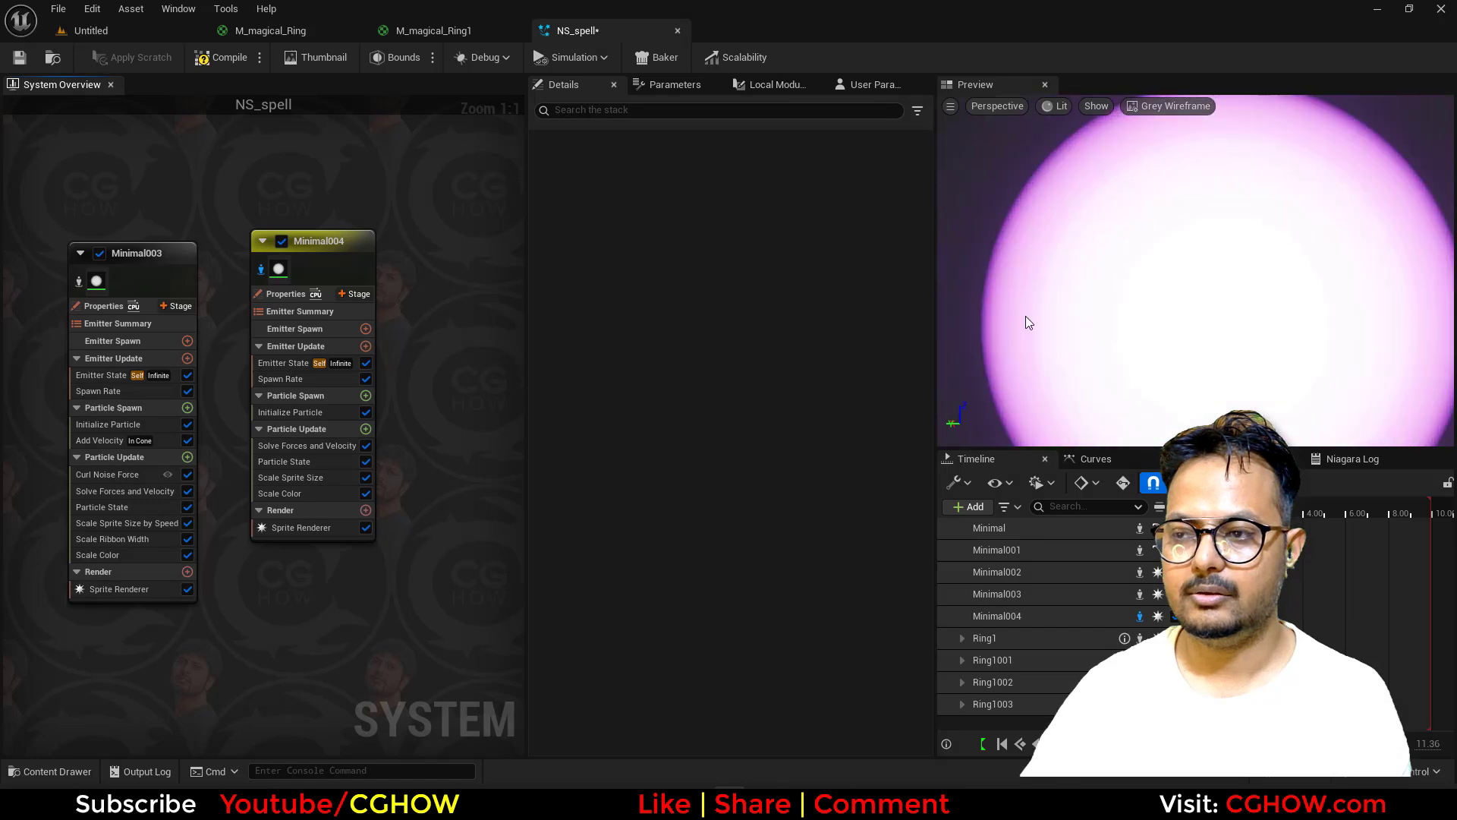
Step: Lower the brightness of Minimal004's Color Minimum and Color Maximum, with the maximum colour's value at 1
click(315, 412)
click(747, 324)
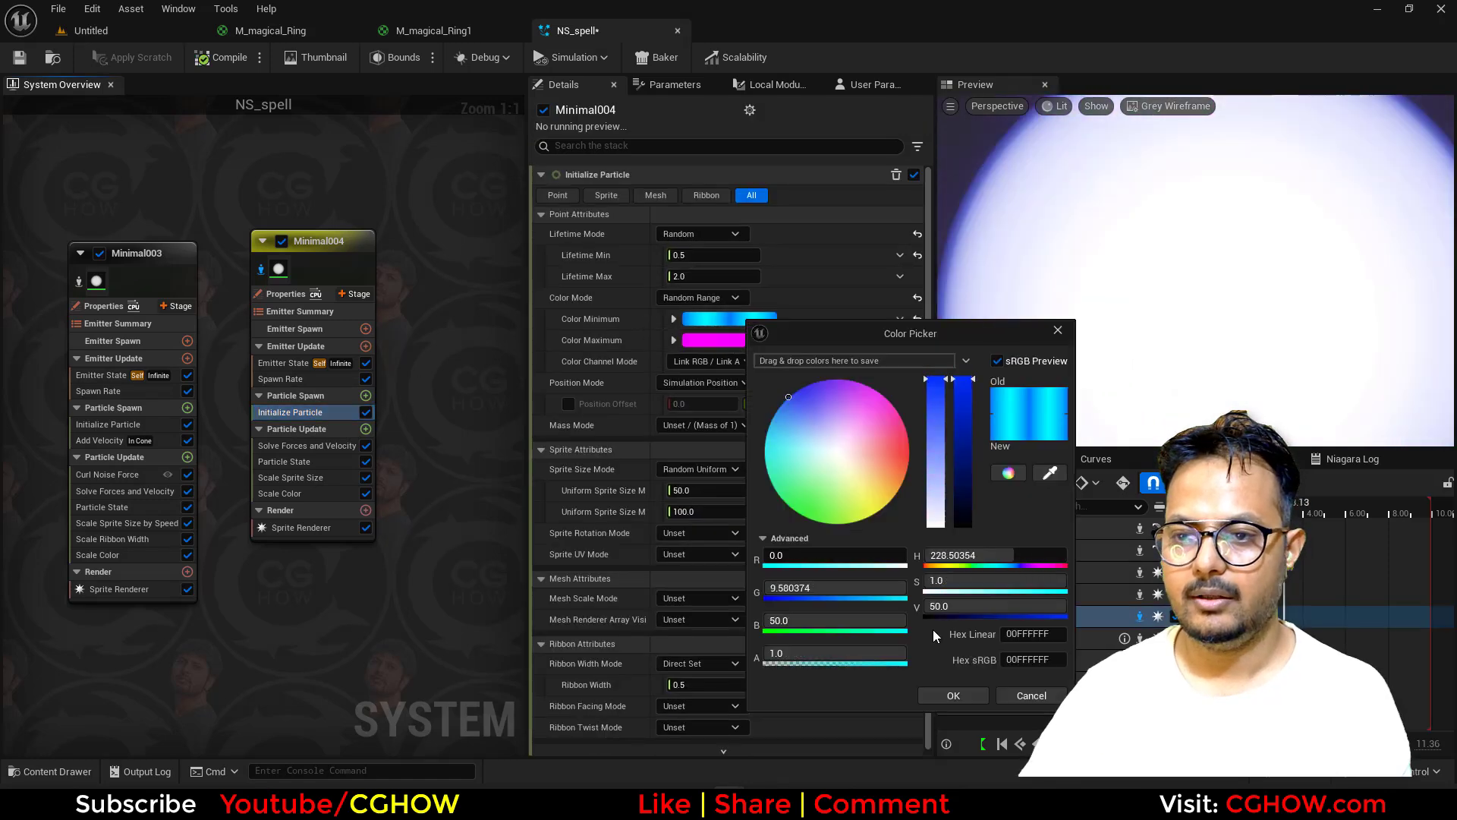
click(955, 695)
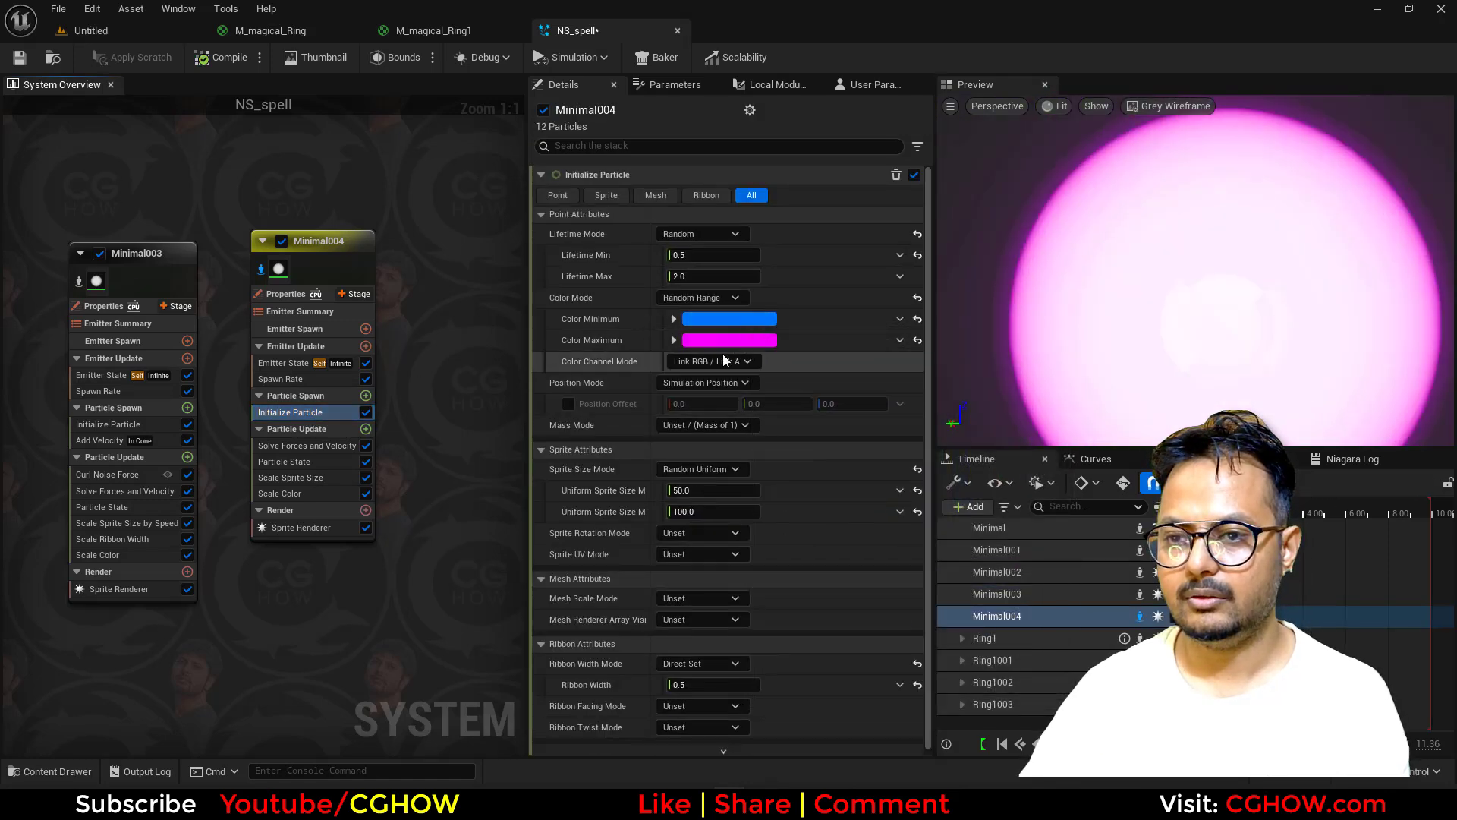
click(729, 339)
click(922, 720)
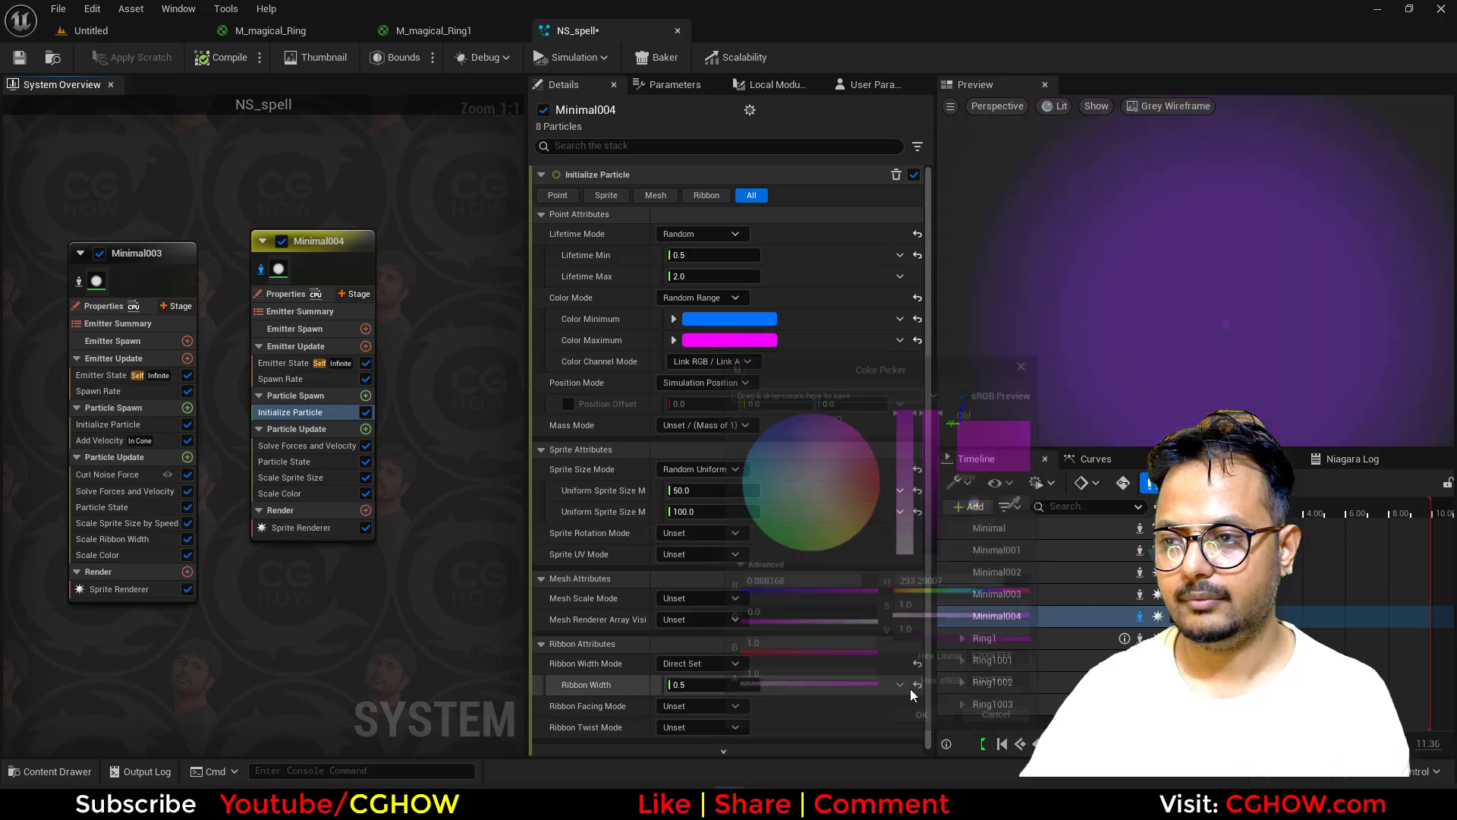
Step: Turn off isolation for Minimal004 and set the Uniform Curve Scale of its Scale Sprite Size module to 0.2
click(263, 272)
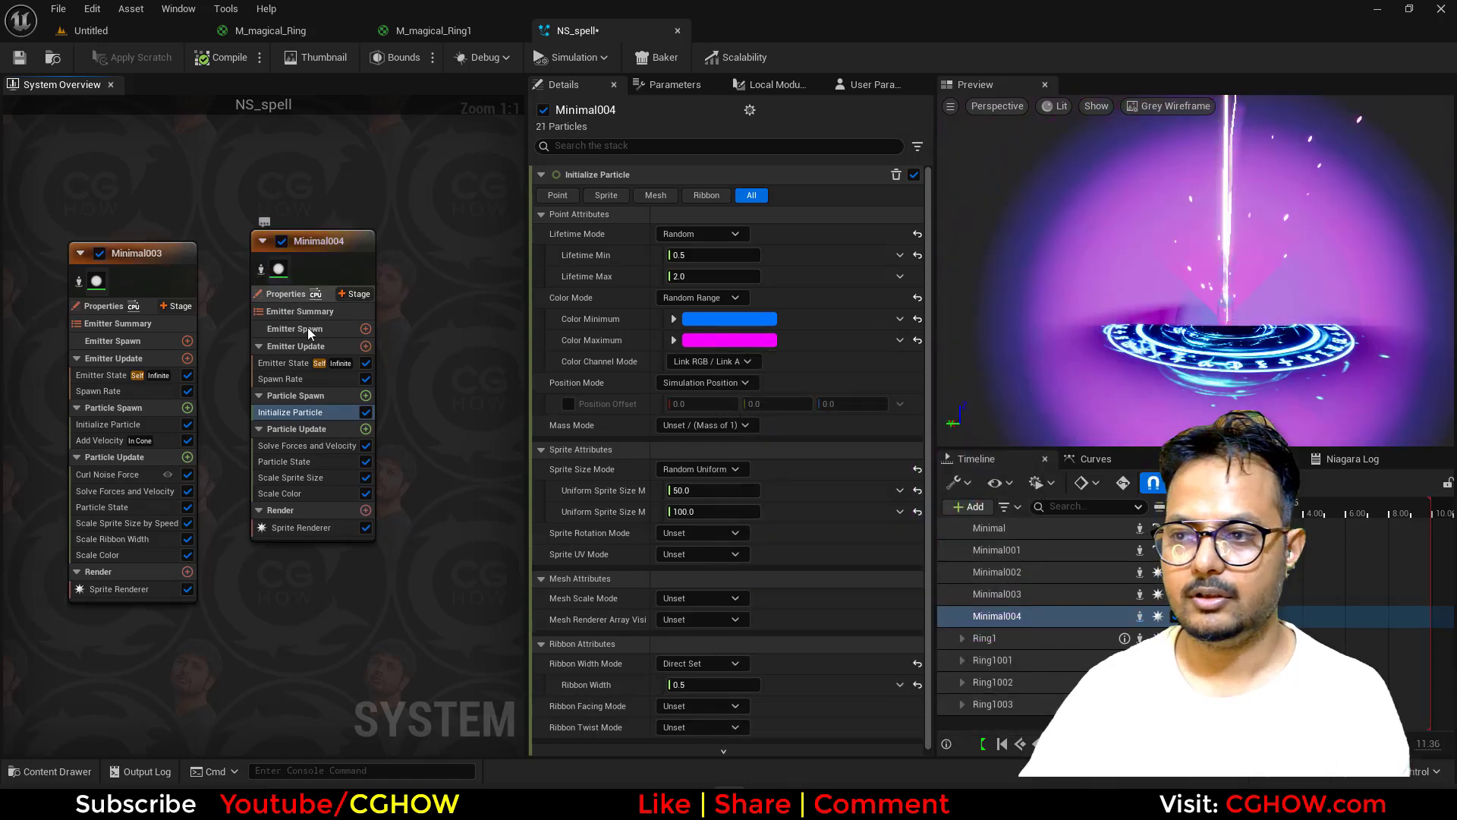
click(283, 478)
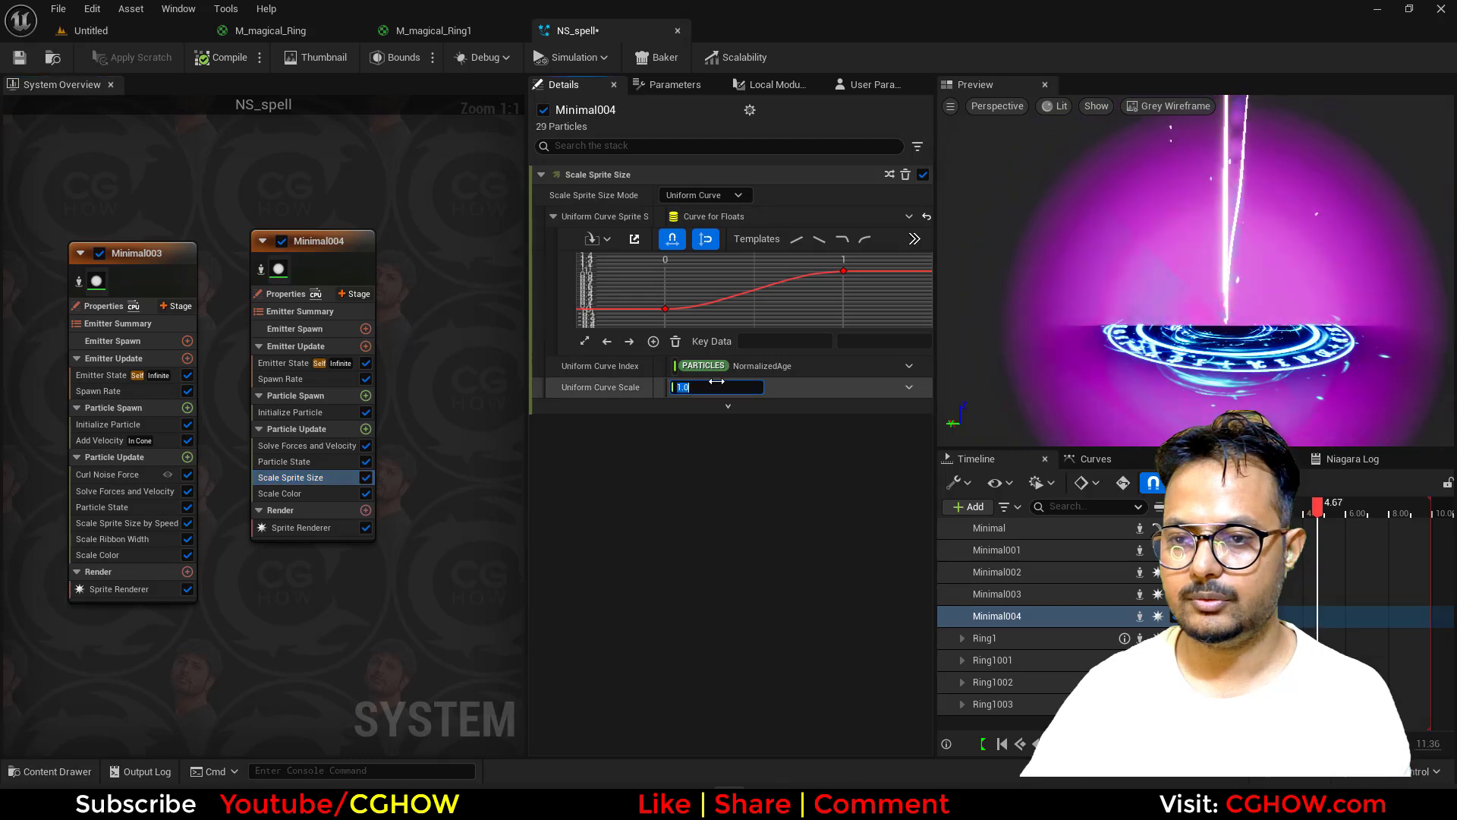
click(721, 387)
text(0.2)
key(Return)
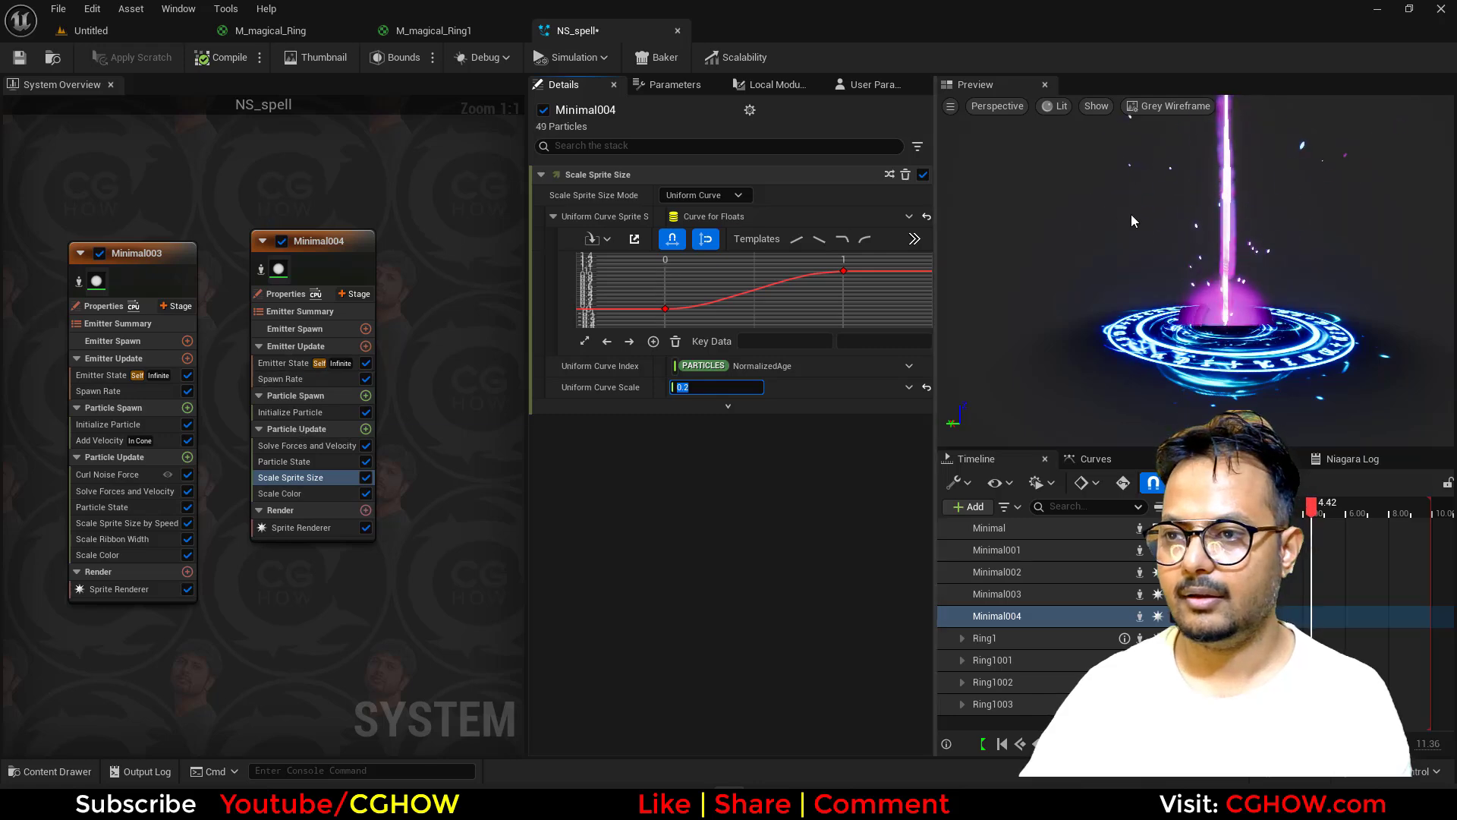
drag(1131, 216, 1002, 133)
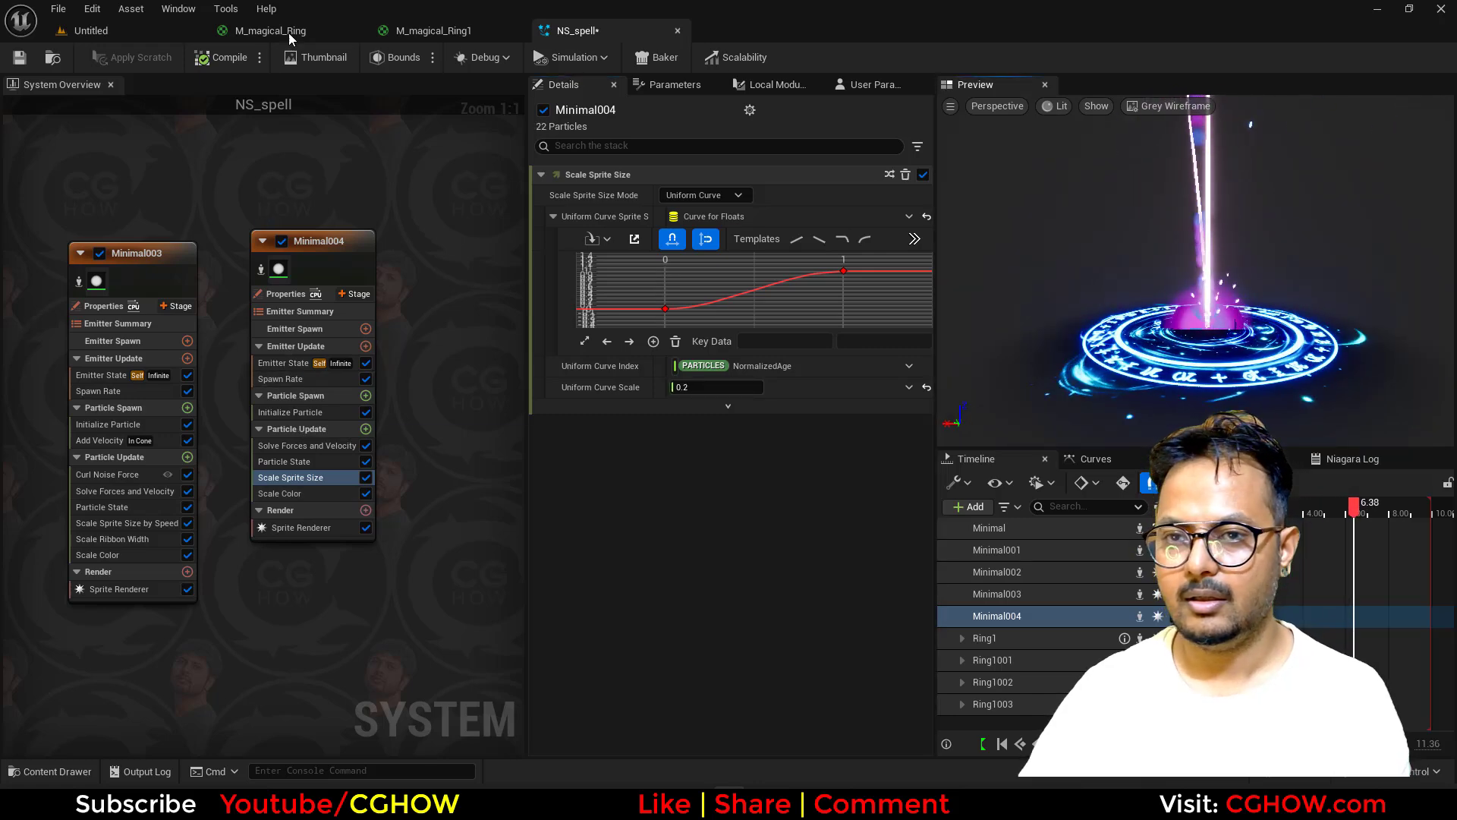
Step: Toggle Post Processing Enabled in the preview scene settings, close them, and briefly check Minimal004 in isolation
click(183, 12)
click(305, 192)
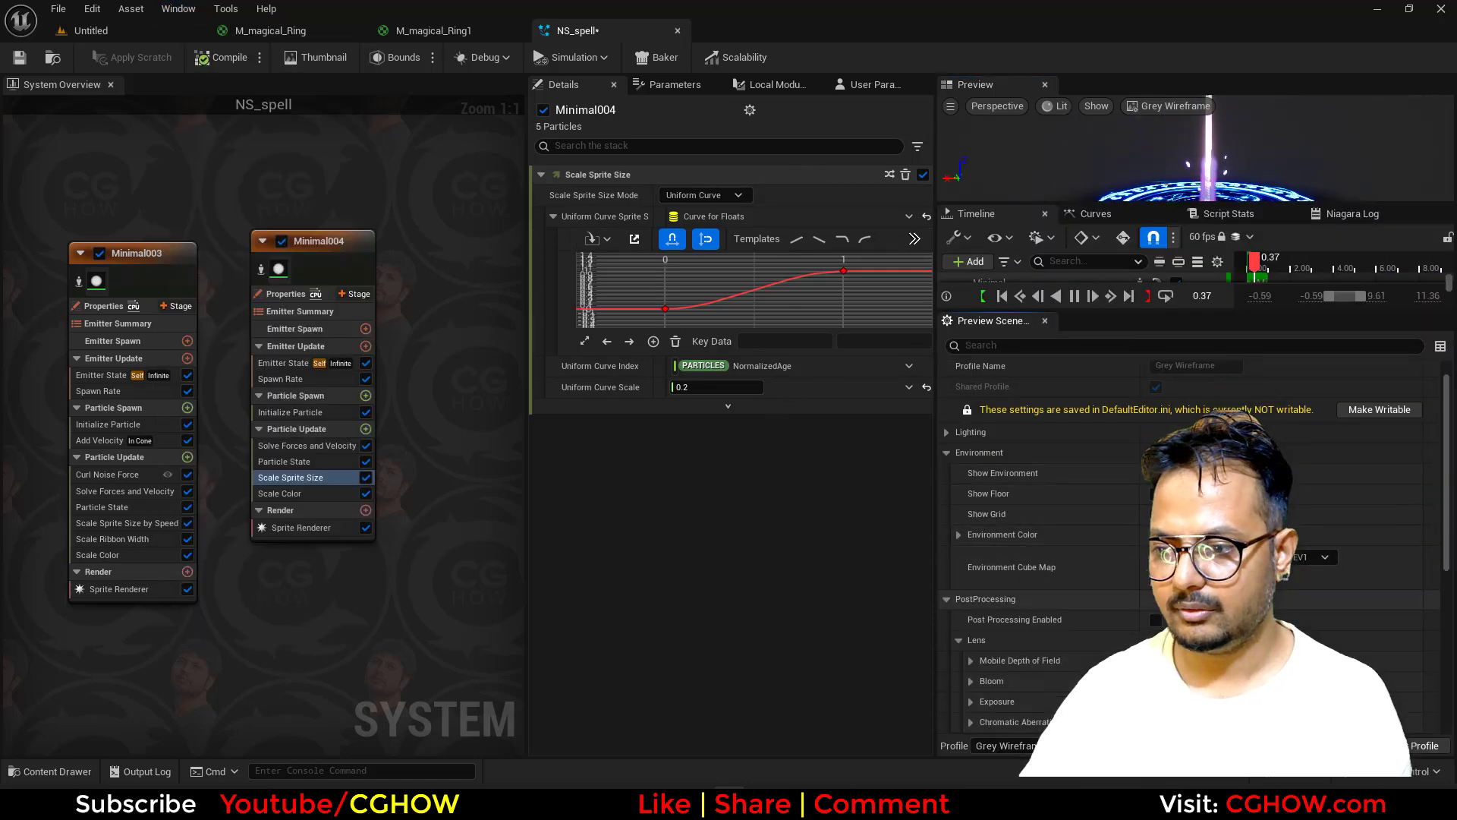
click(1155, 619)
click(1045, 321)
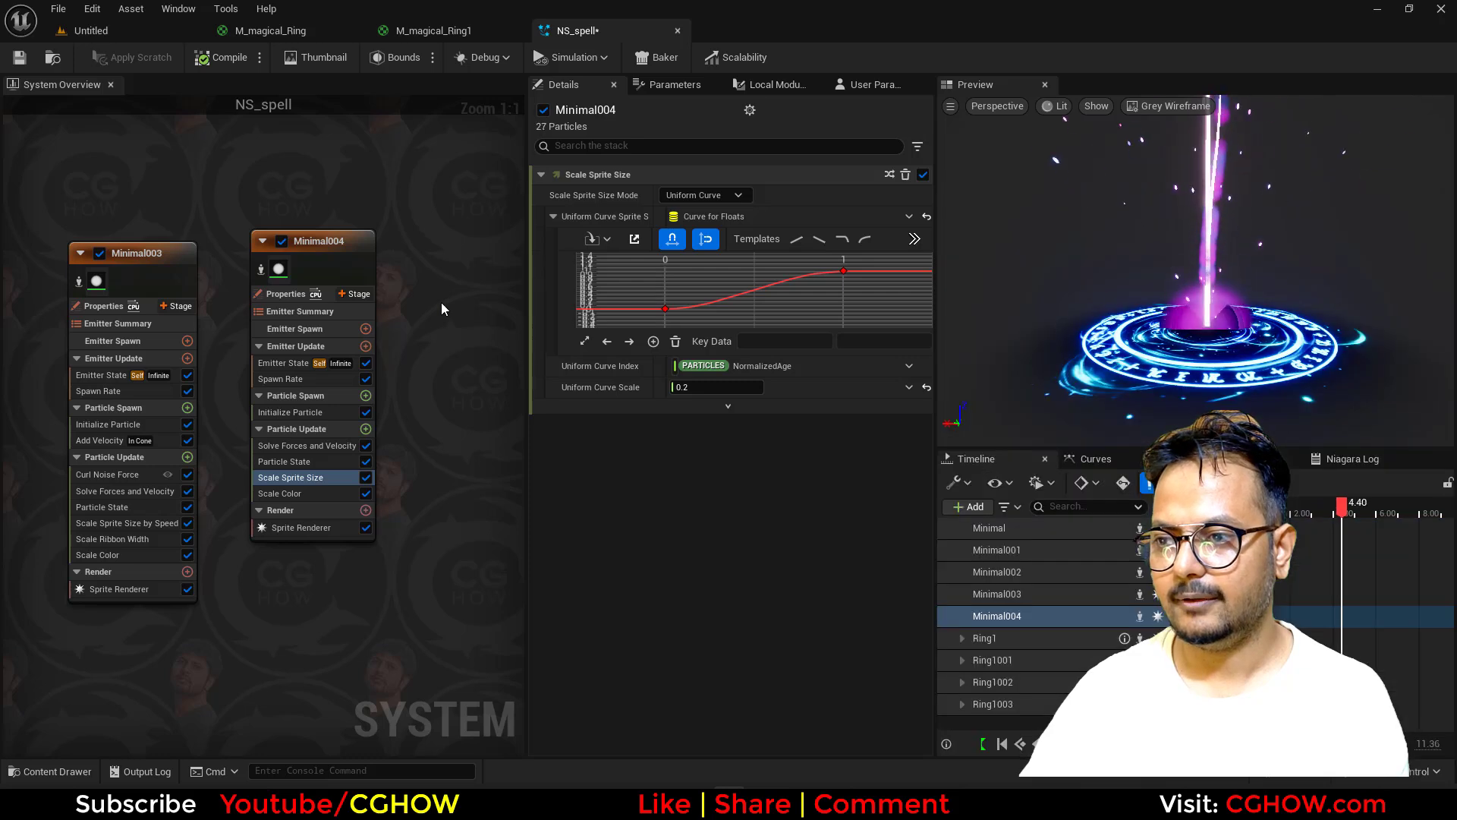
click(261, 269)
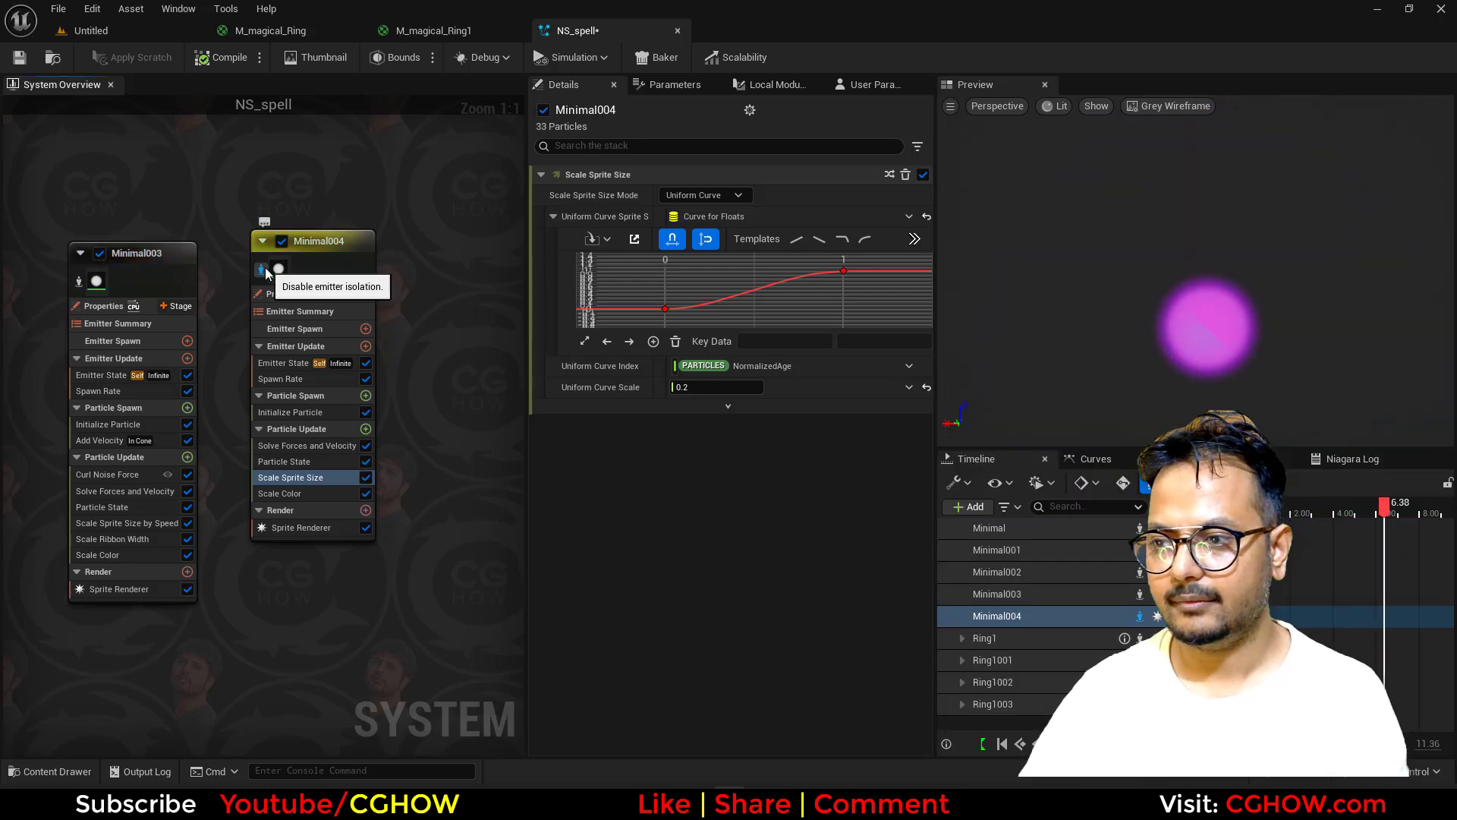
click(261, 269)
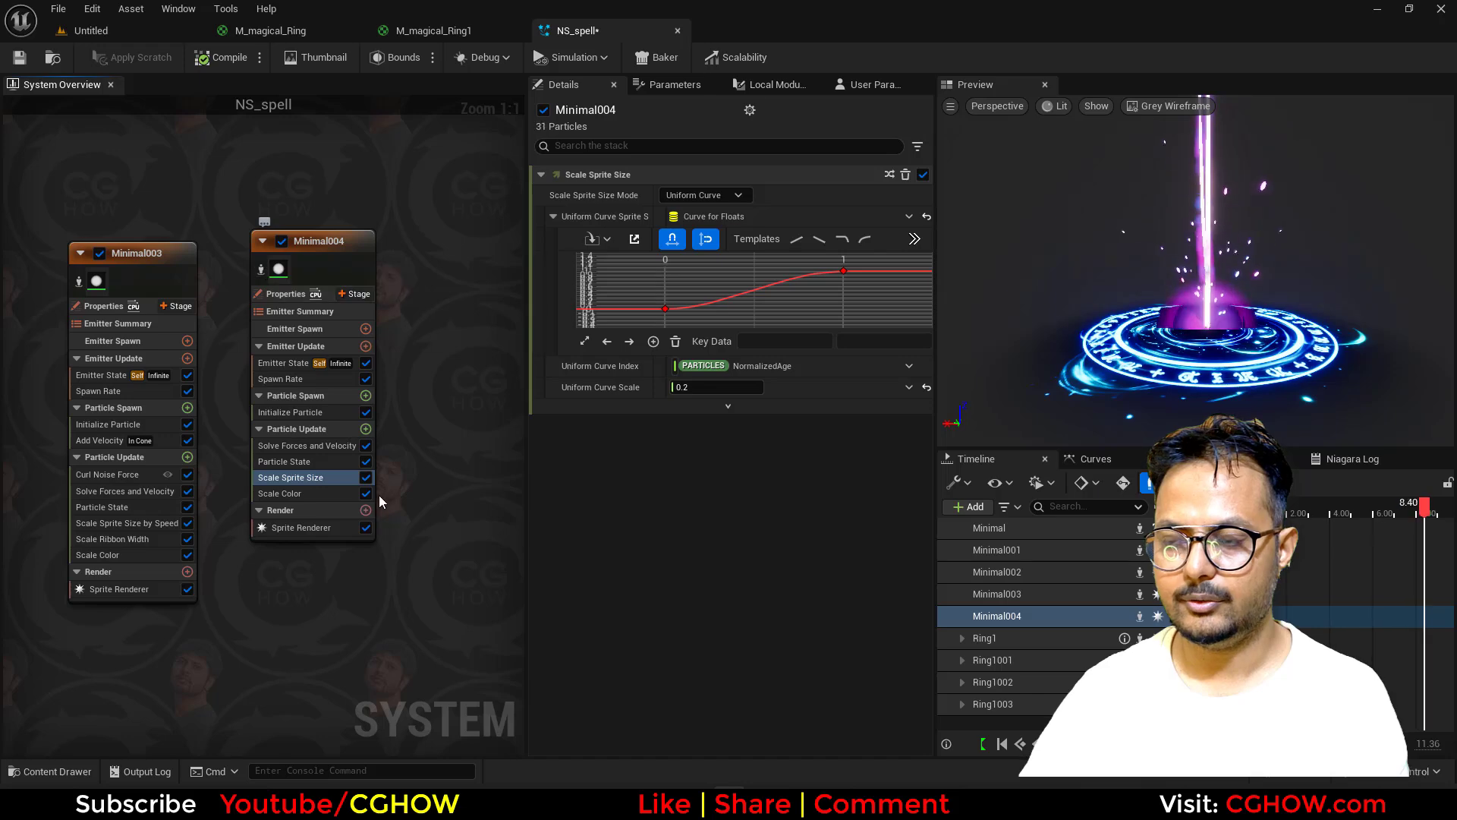
Step: Add a Camera Offset module to Minimal004's Particle Update with a Camera Offset Amount of 5
click(366, 429)
text(c)
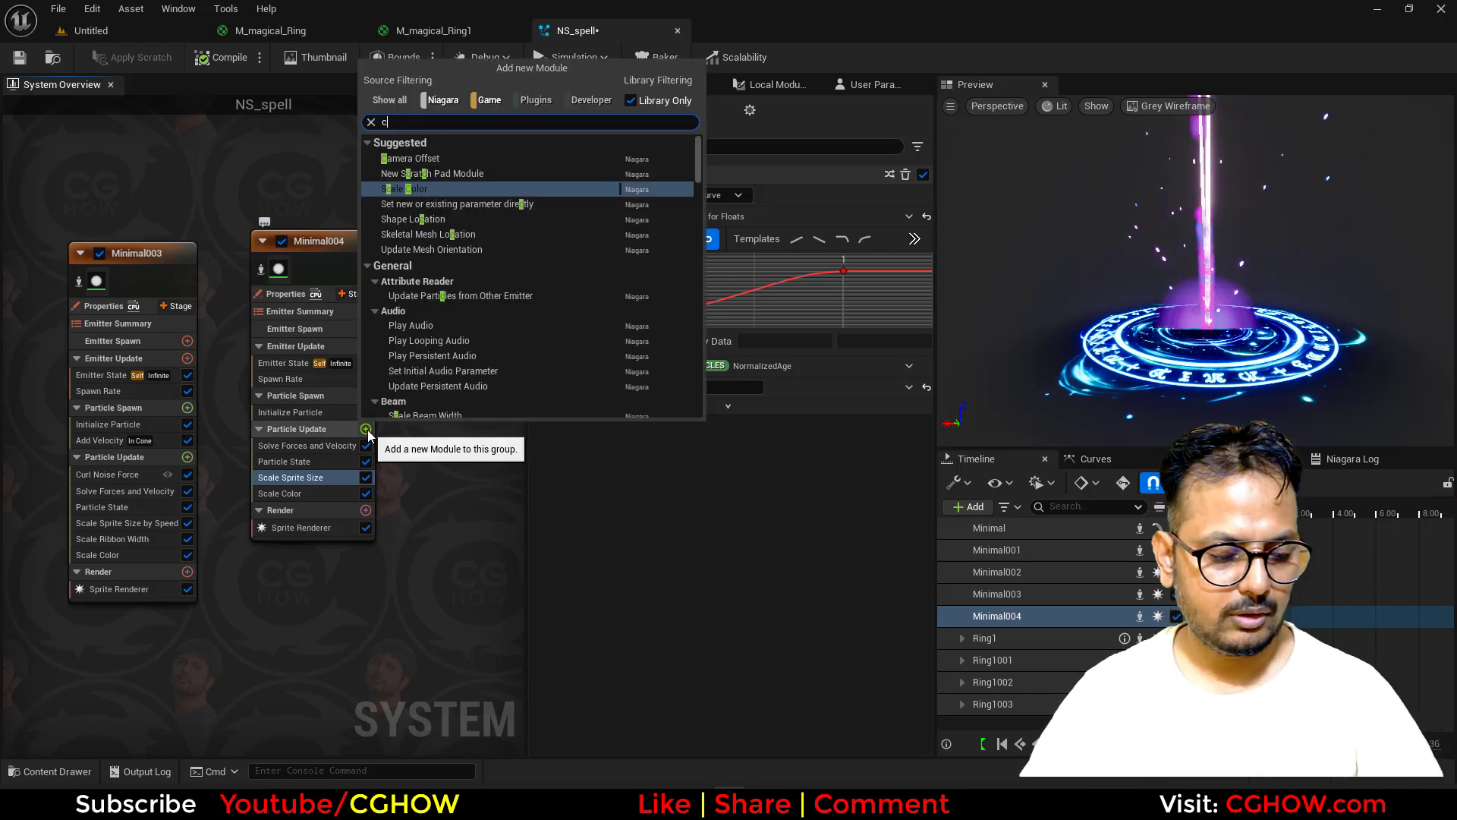
text(am)
click(438, 161)
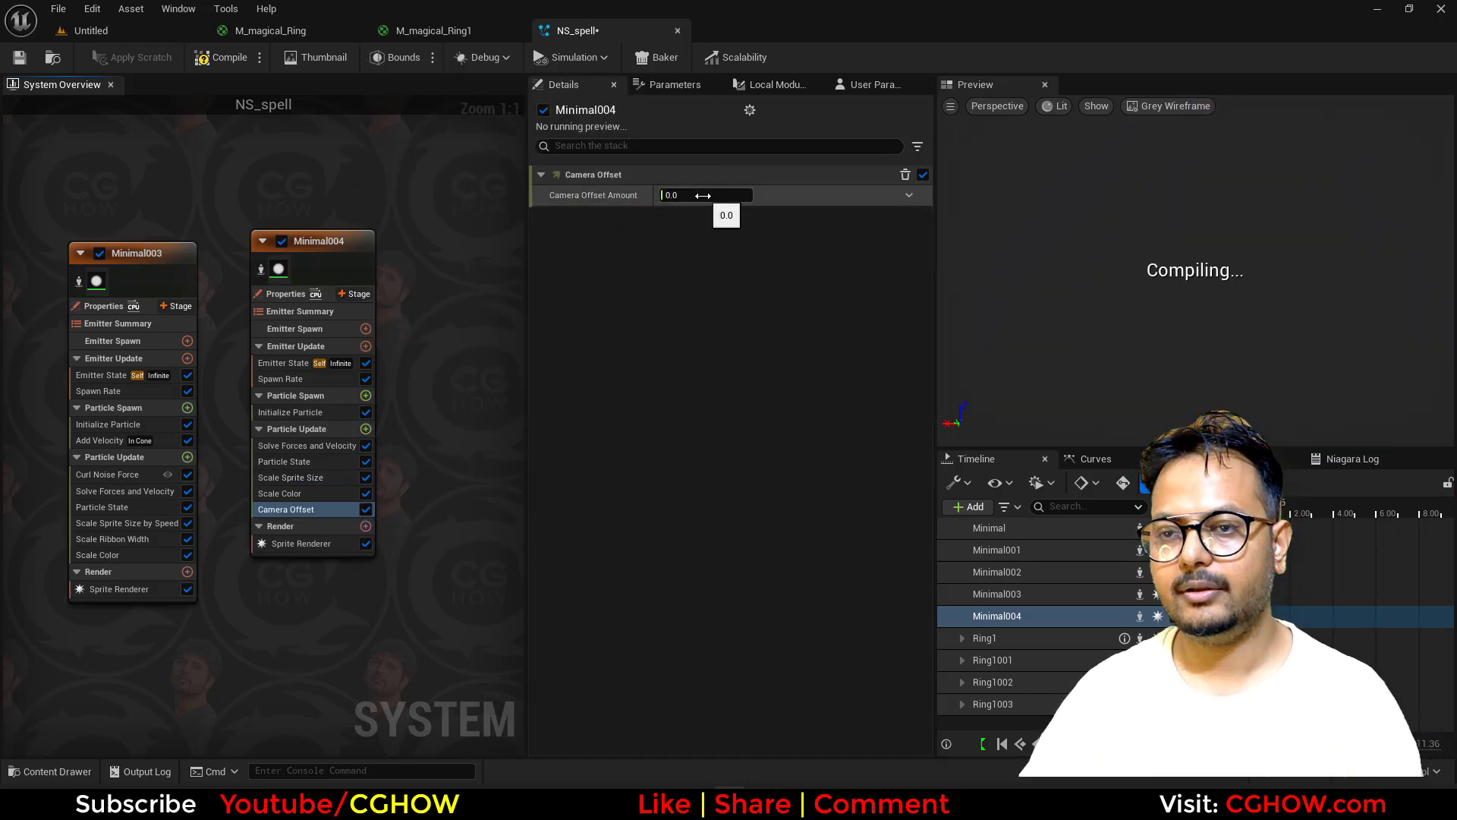
text(5)
key(Return)
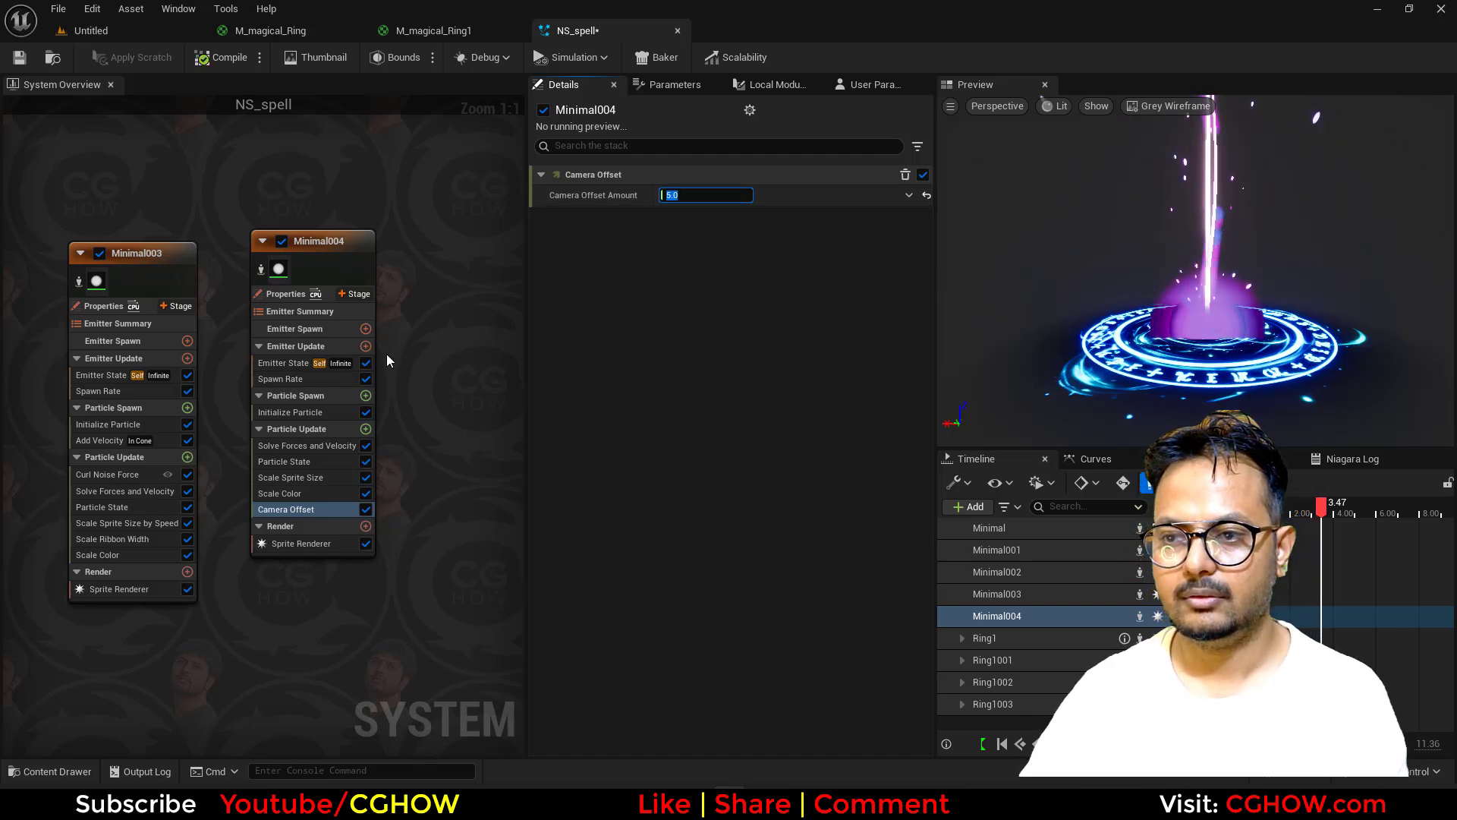
Step: Set Minimal004's SpawnRate to 10 and inspect the glow at the base of the beam
click(280, 378)
click(702, 199)
text(1)
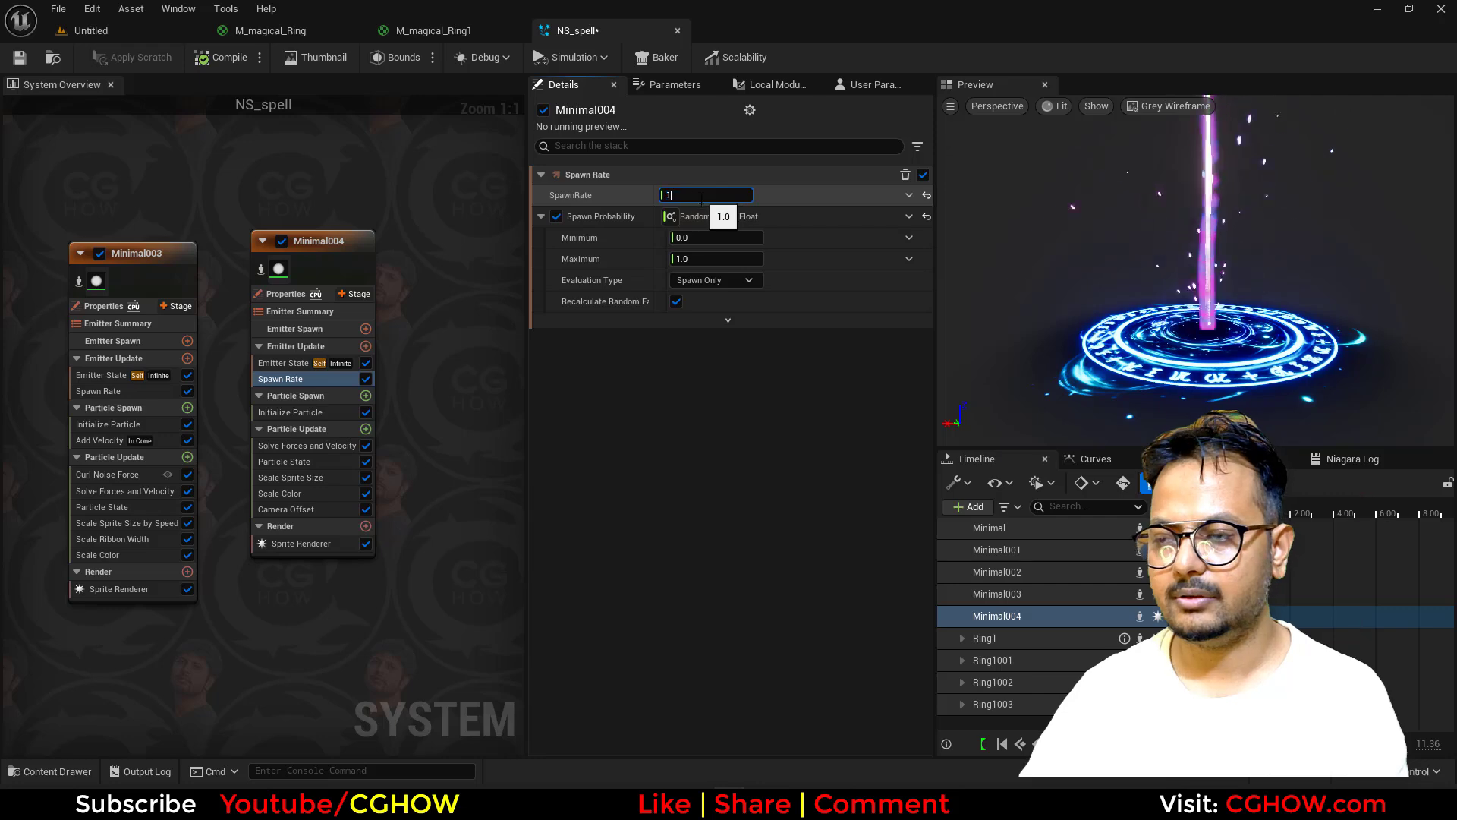
text(0)
key(Return)
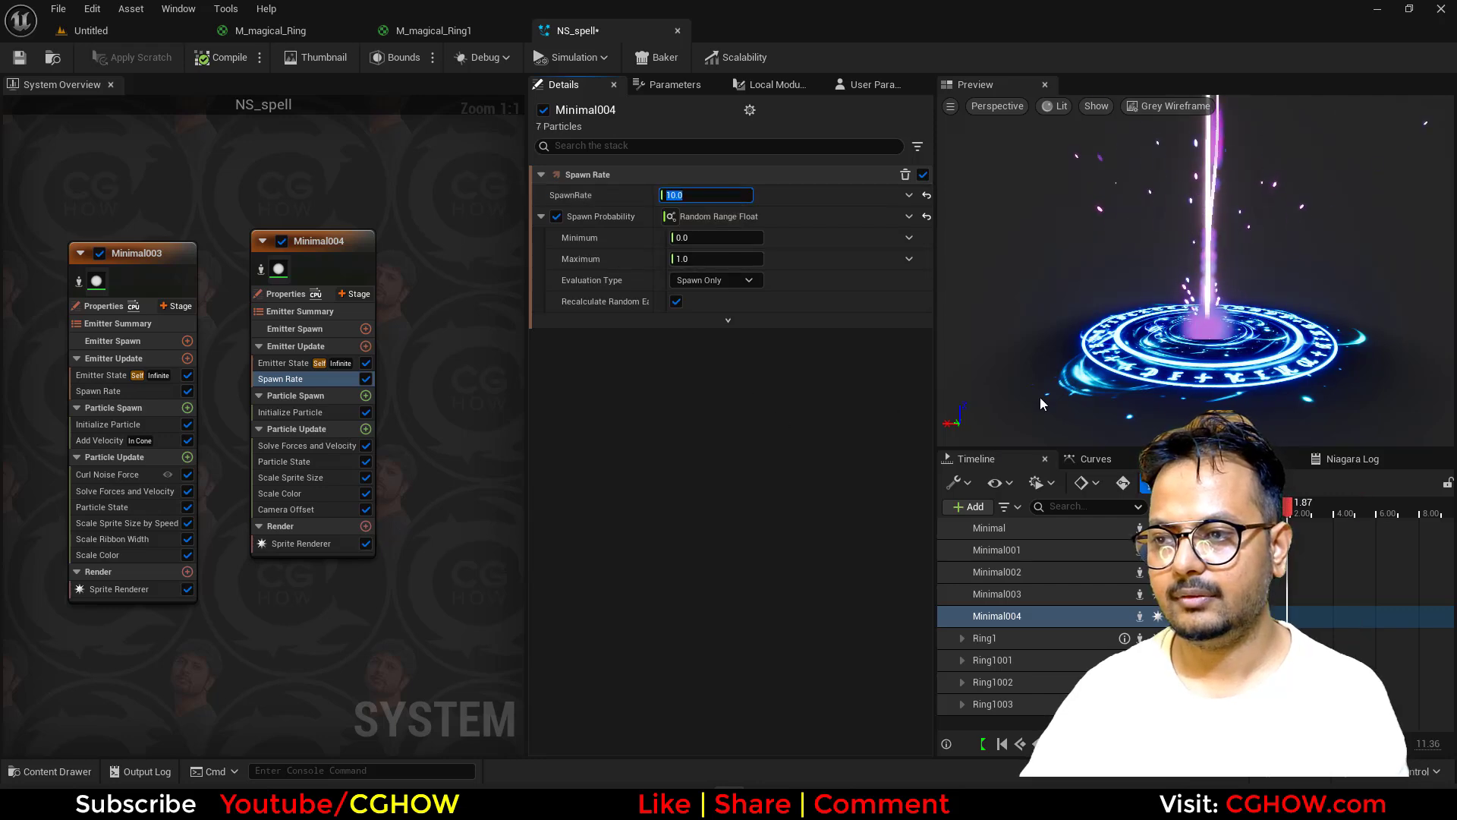
mouse_move(1245, 354)
mouse_down()
mouse_move(1214, 402)
mouse_move(1201, 382)
mouse_move(1192, 421)
mouse_move(1229, 326)
mouse_move(1252, 352)
mouse_up()
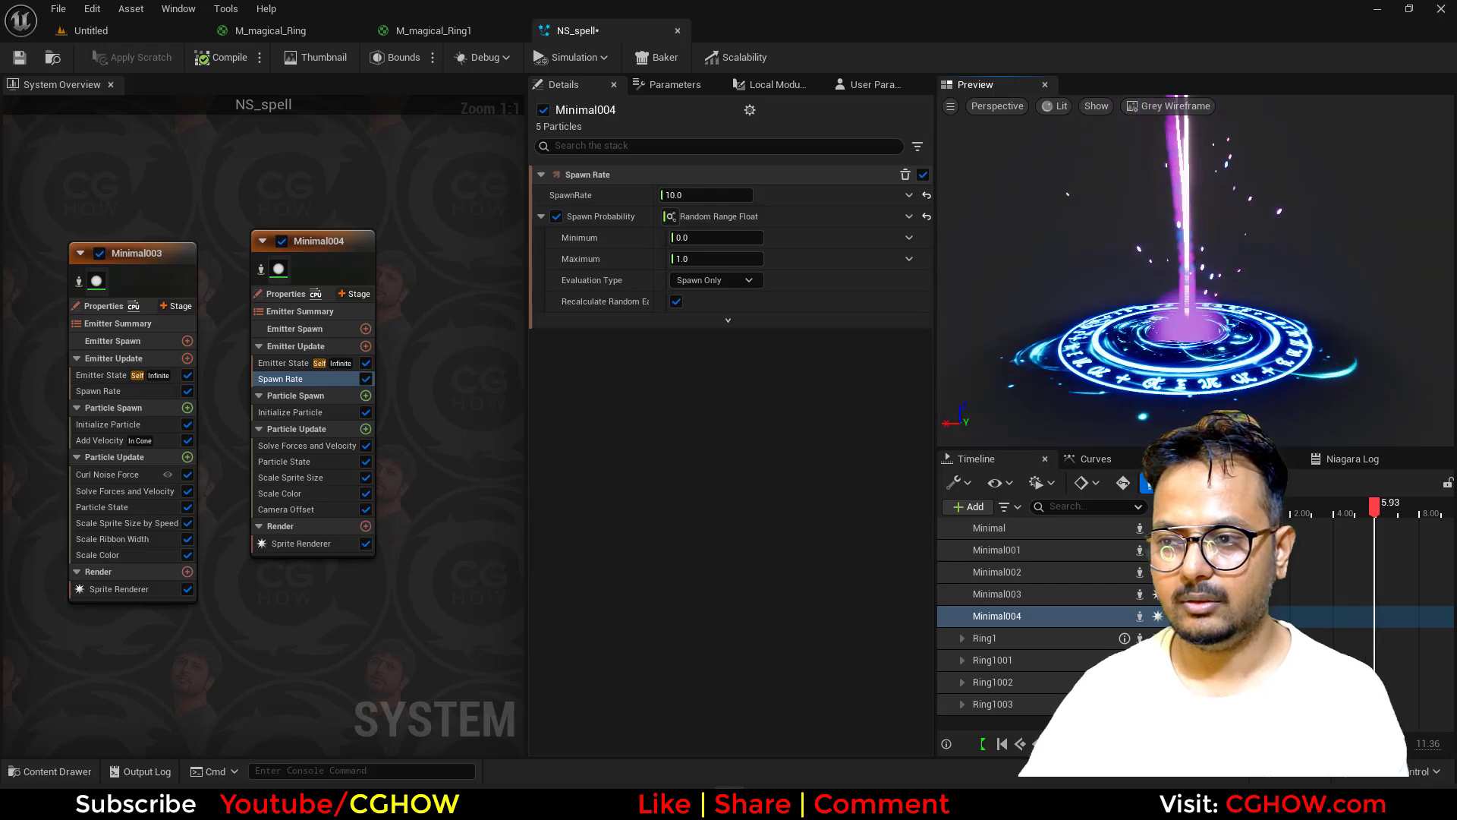
Step: Set all three Scale RGB values of Minimal004's Scale Color module to 10
click(289, 494)
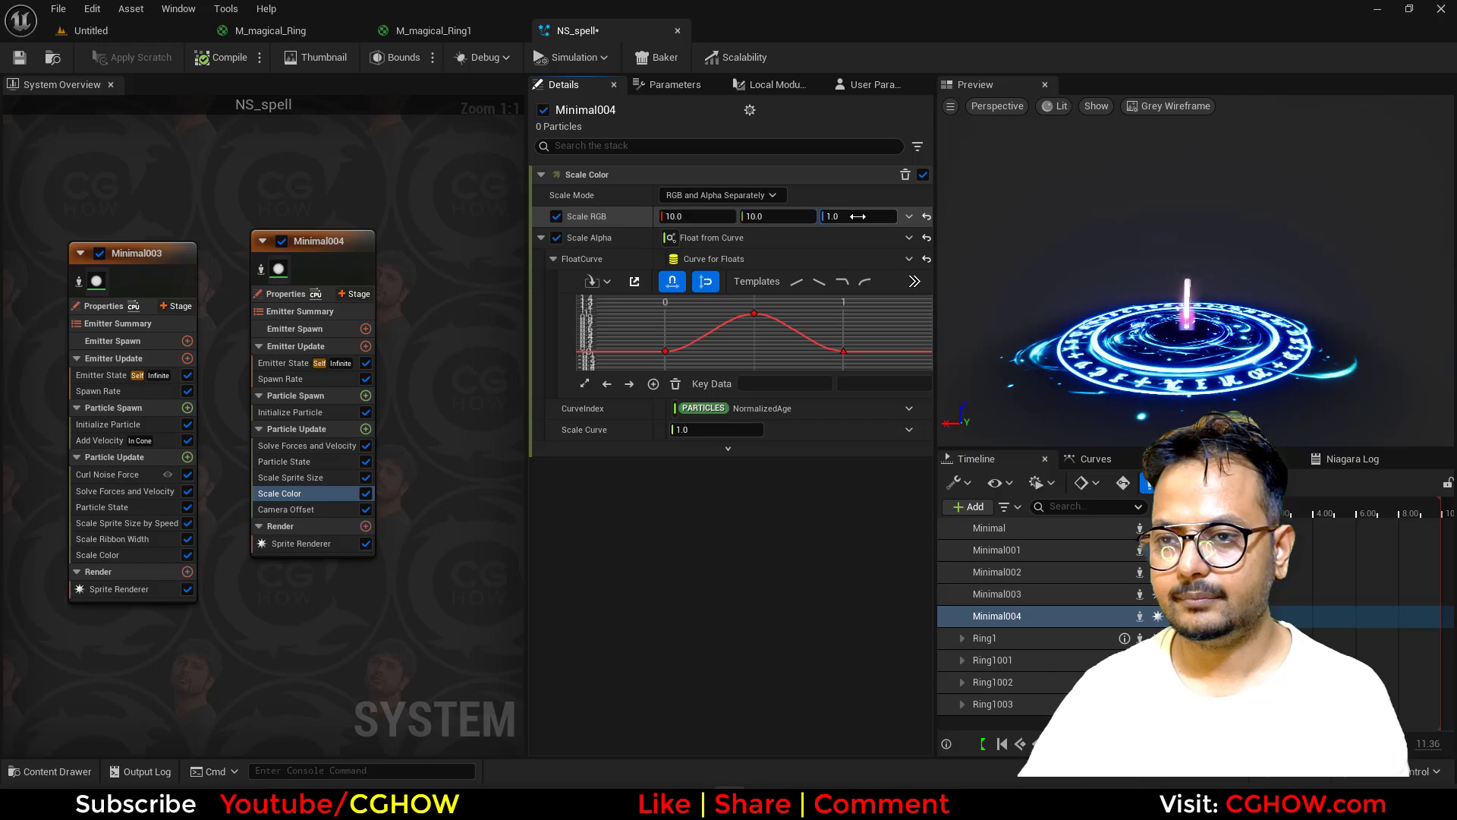
click(857, 217)
text(10)
key(Return)
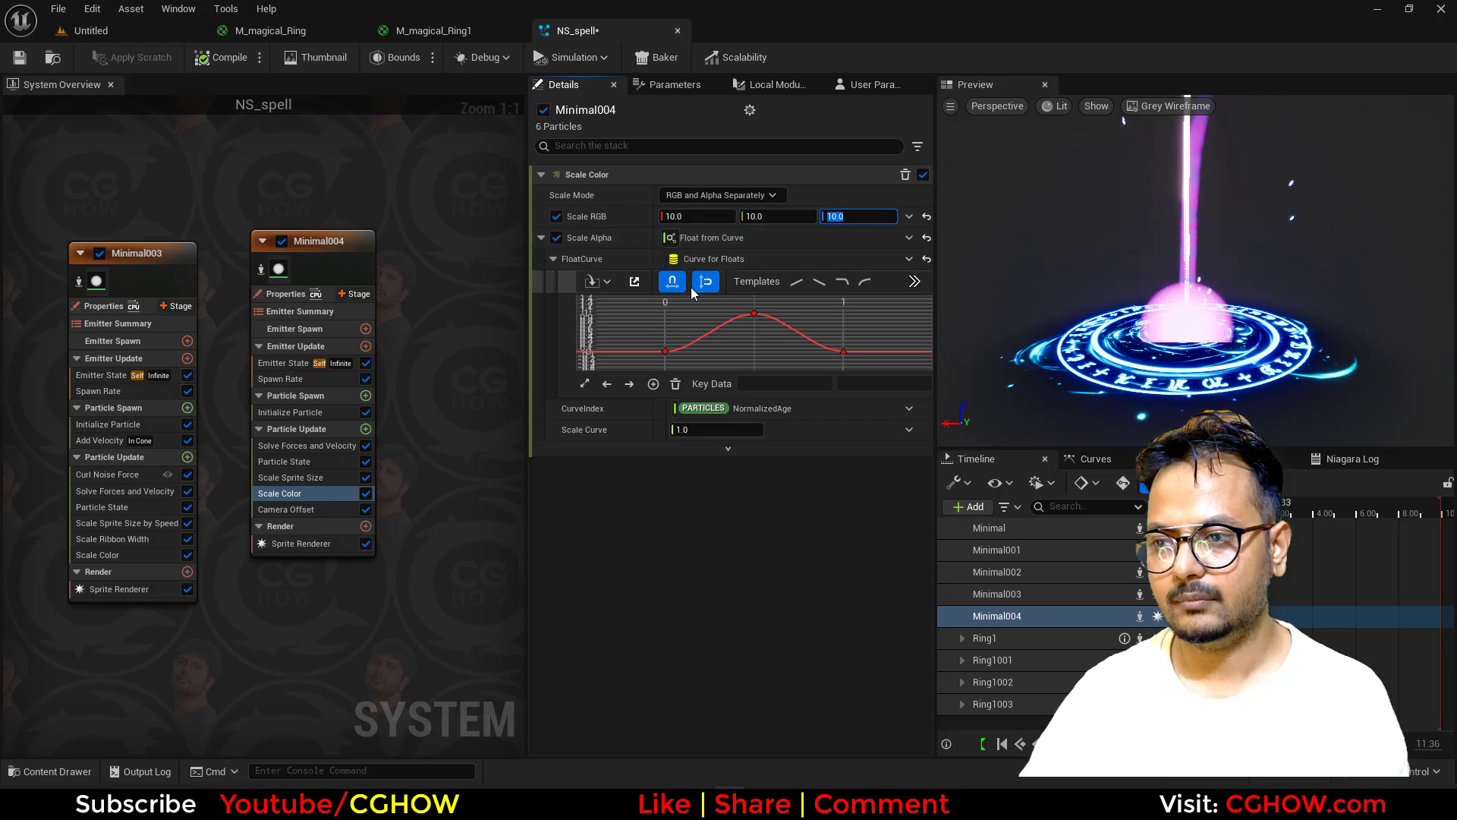
Step: Set Minimal004's uniform sprite size in Initialize Particle to a minimum of 50 and a maximum of 60
click(326, 414)
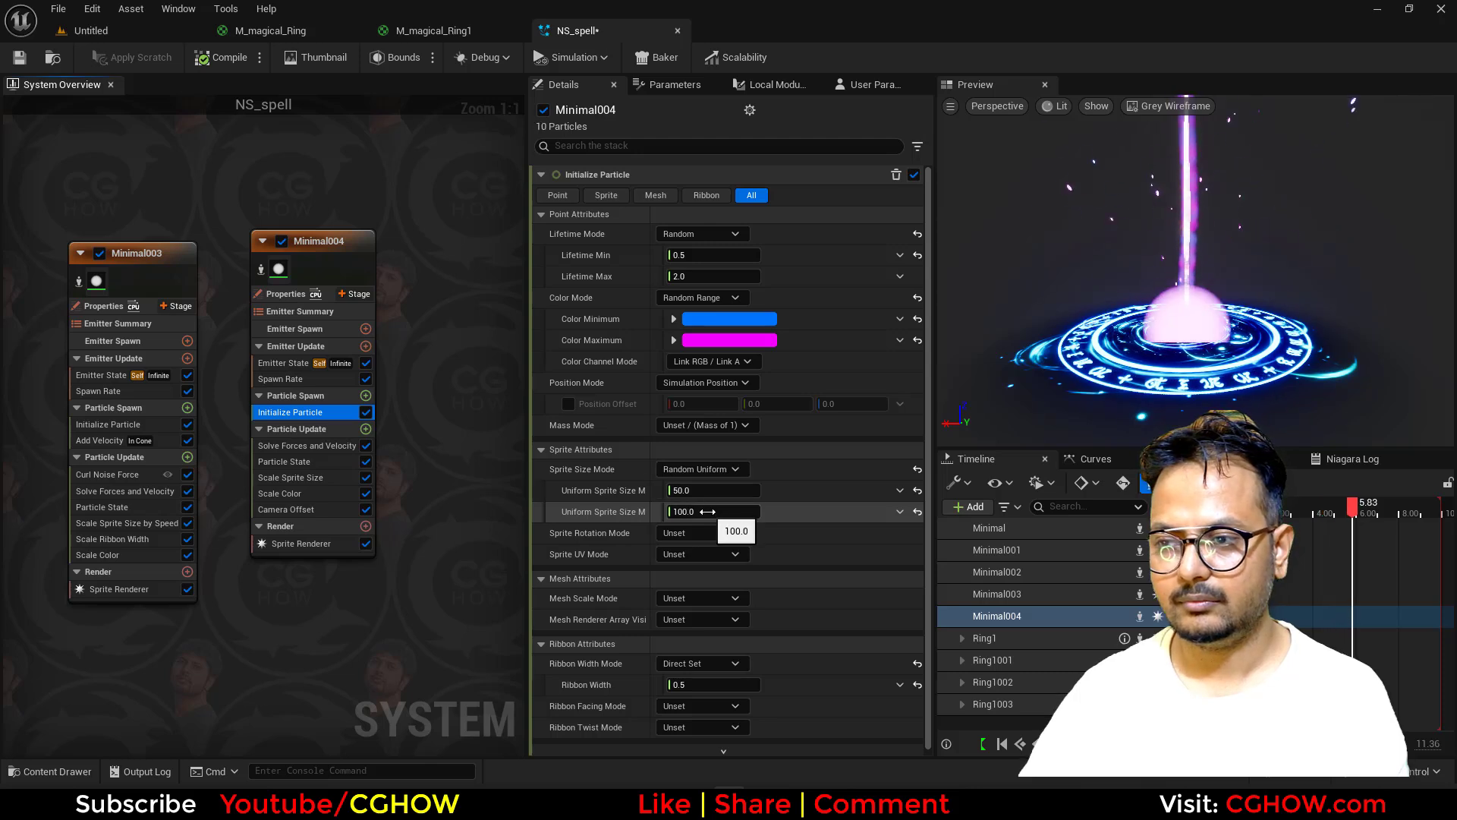
click(705, 511)
click(709, 492)
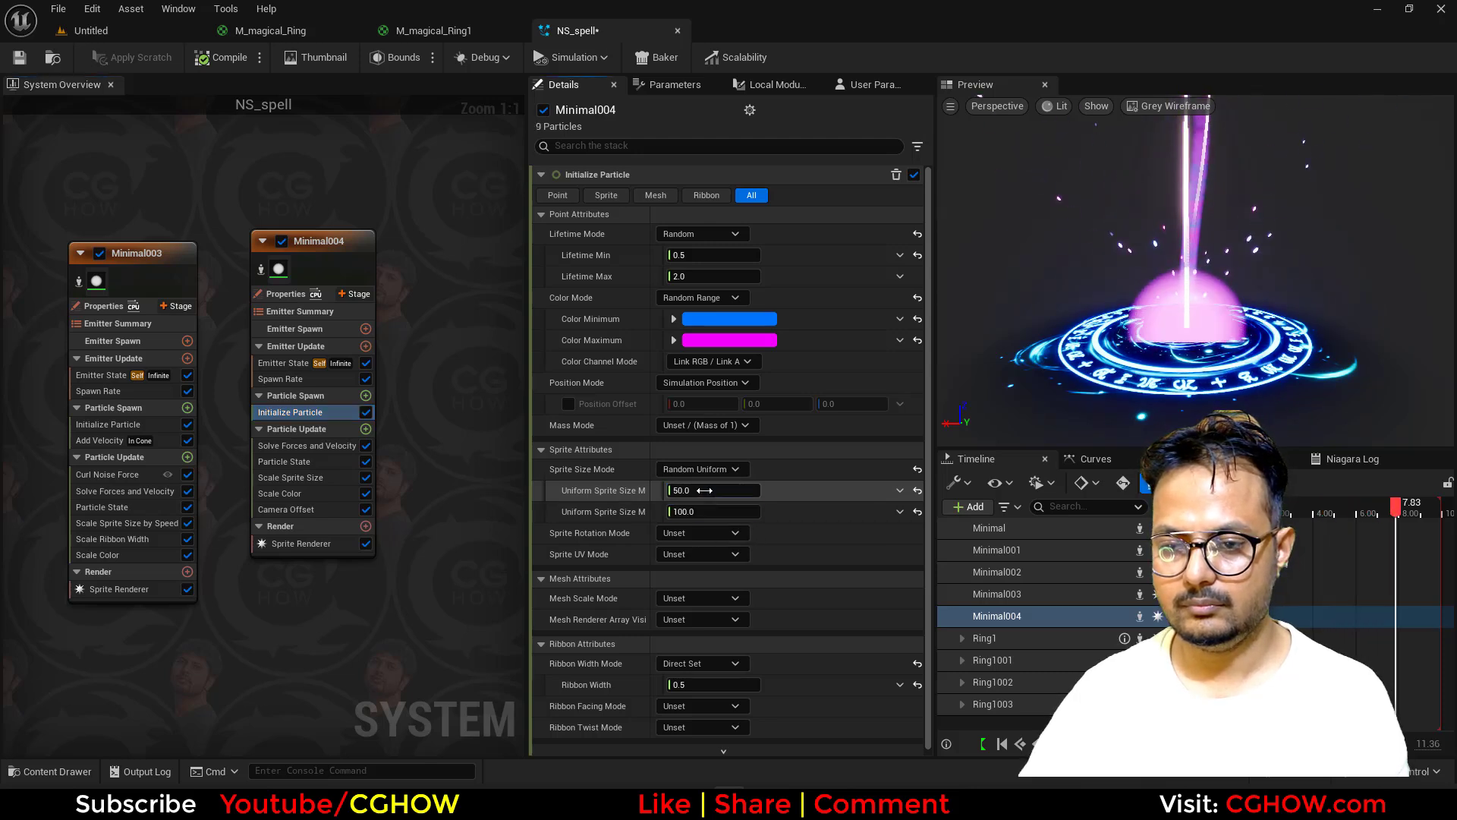
text(80)
key(Return)
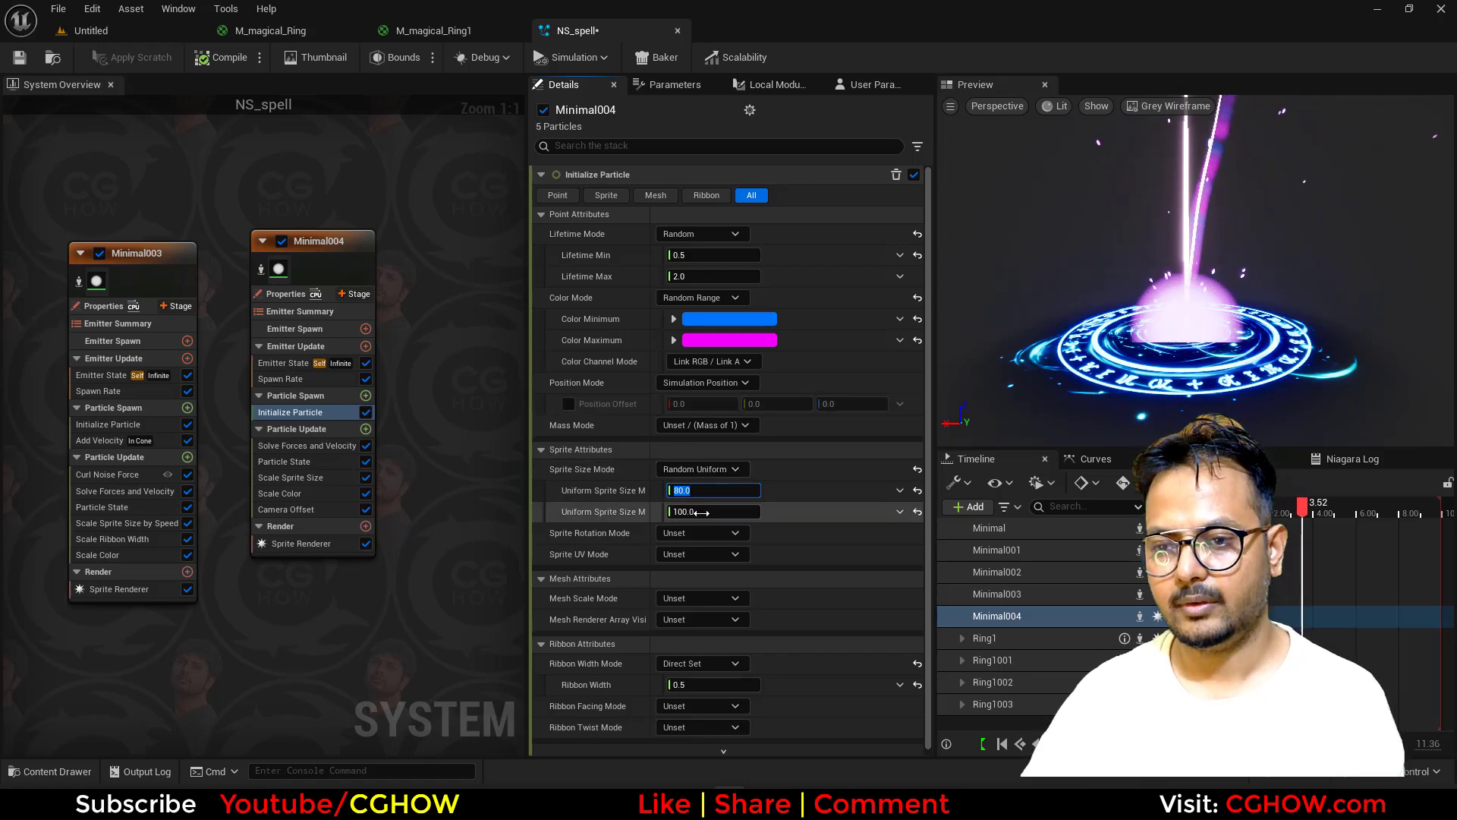
key(Tab)
text(6)
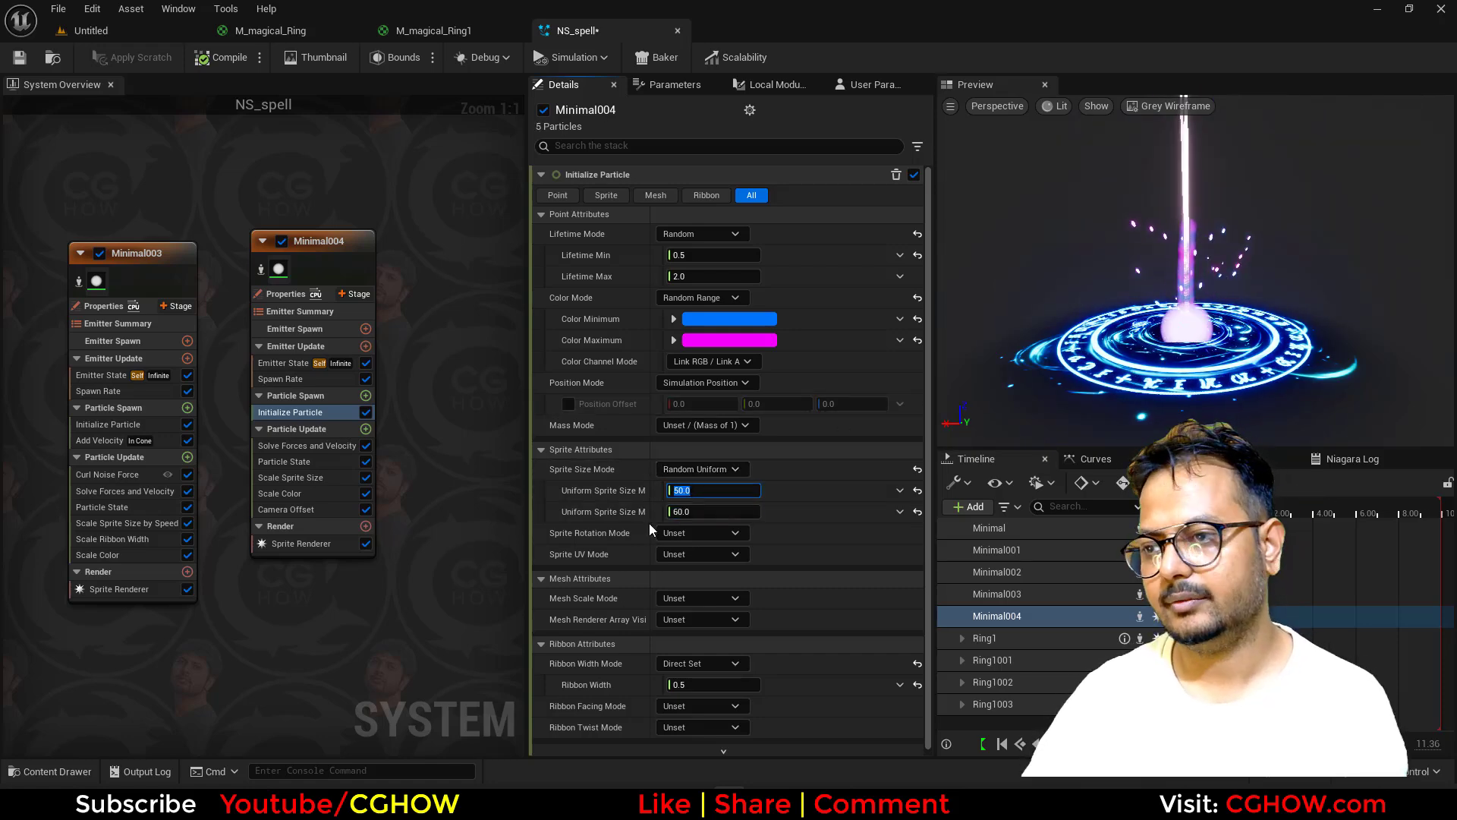
text(50)
key(Return)
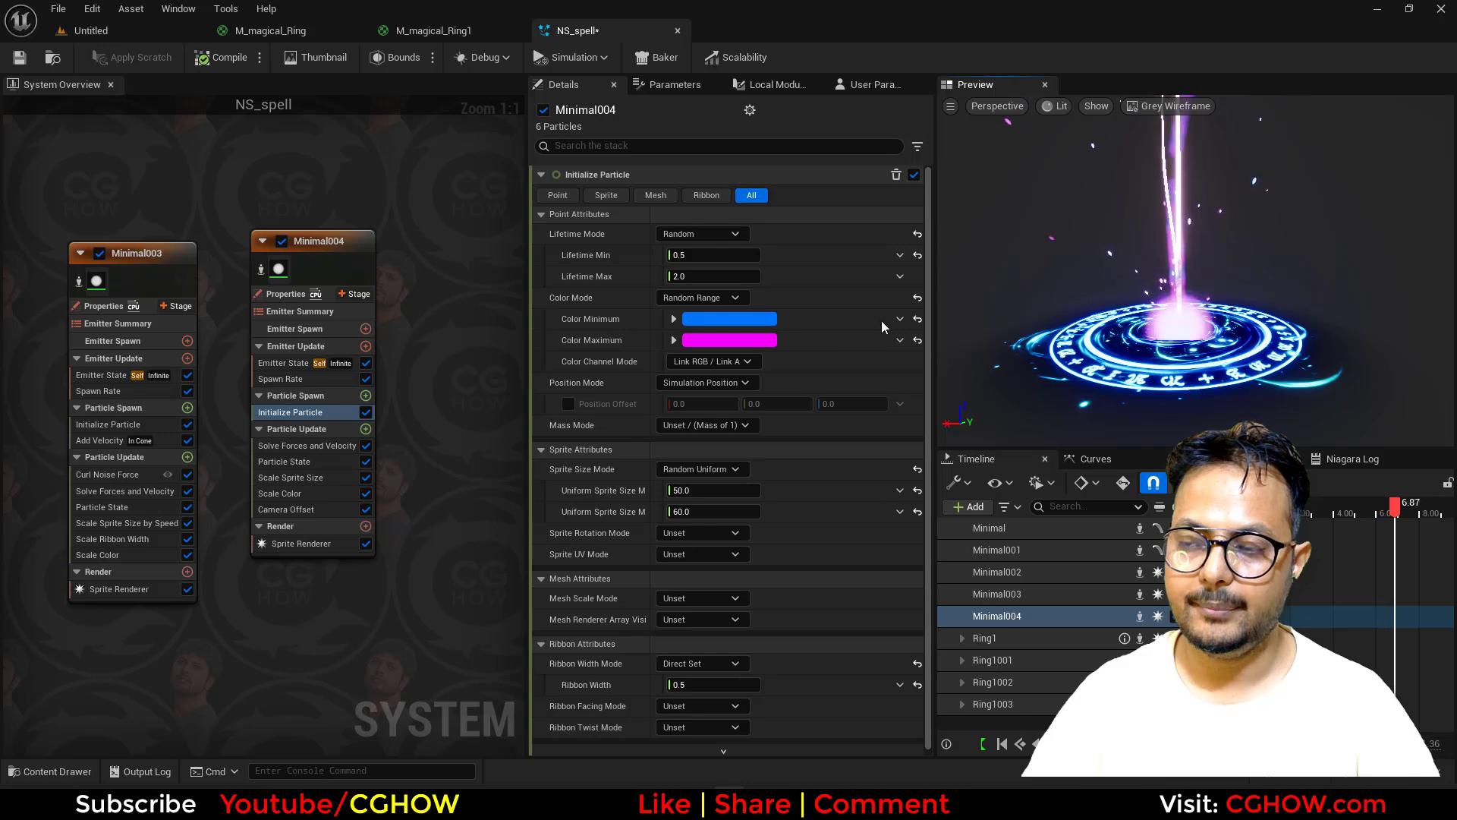
Step: Duplicate the Minimal003 emitter into the empty area below it and rename the copy "source"
scroll(301, 263, down, 3)
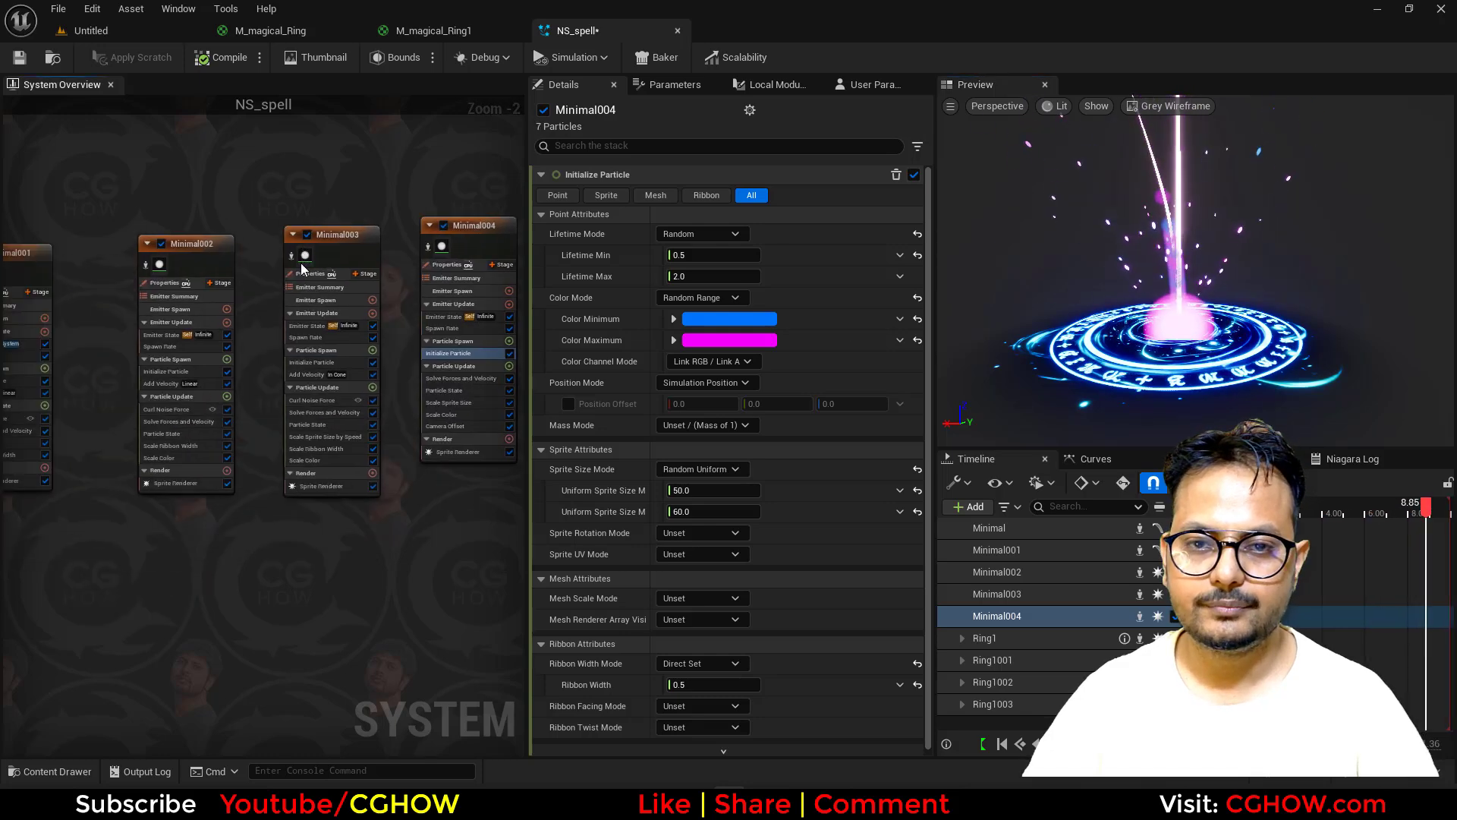
click(340, 461)
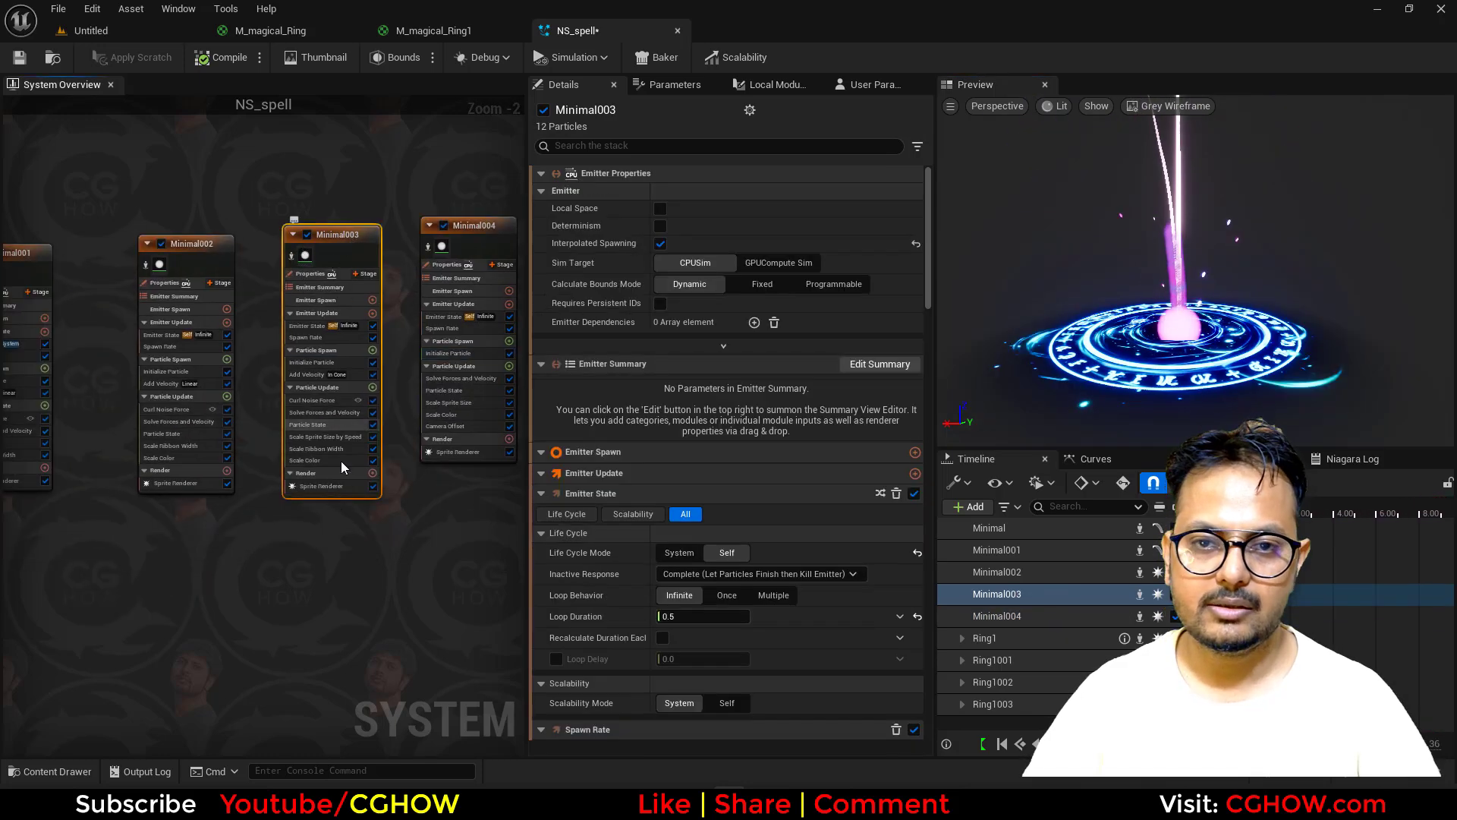
right_drag(305, 593, 285, 363)
click(313, 399)
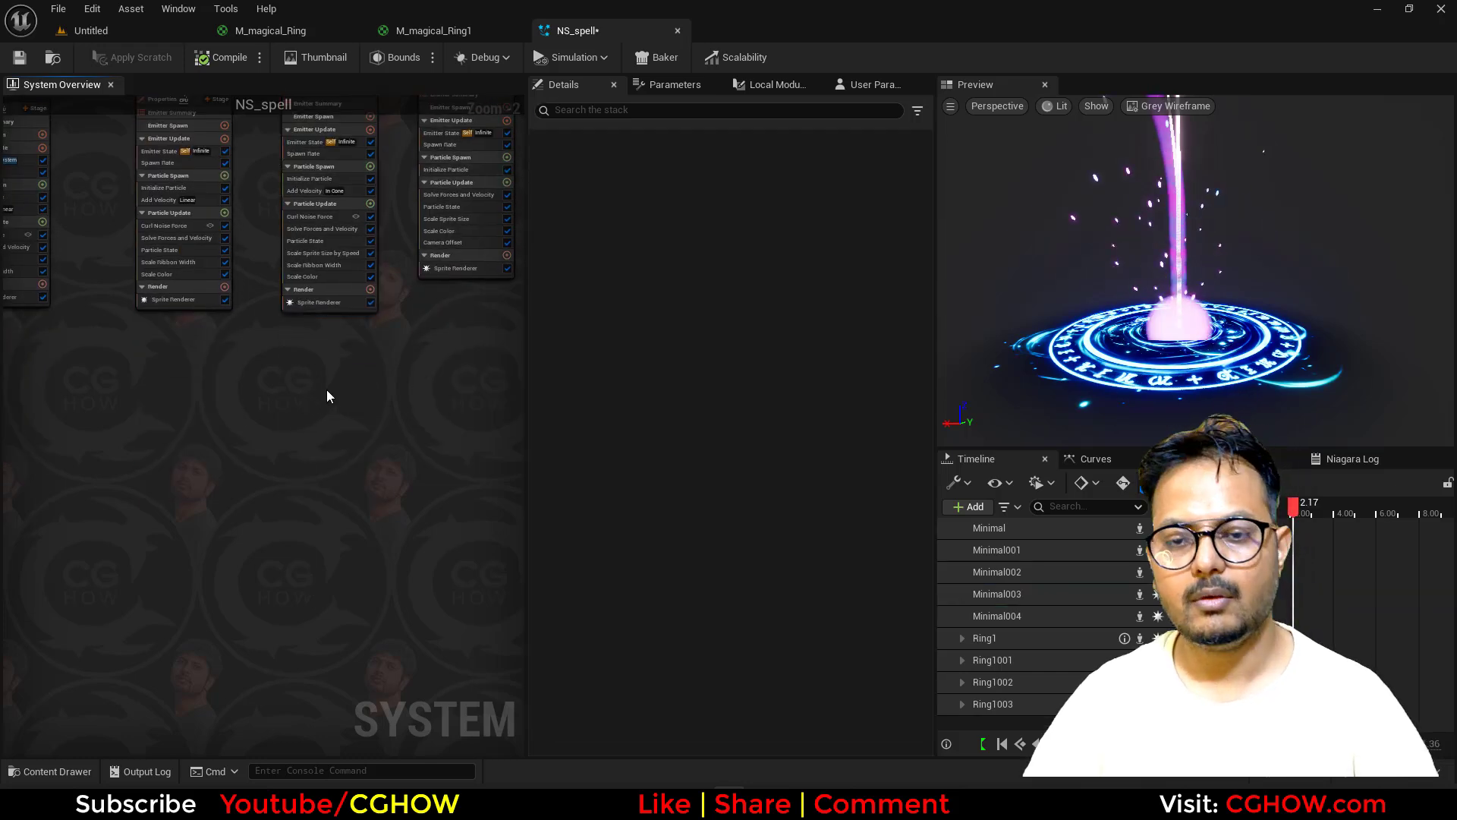
key(ctrl+v)
double_click(354, 413)
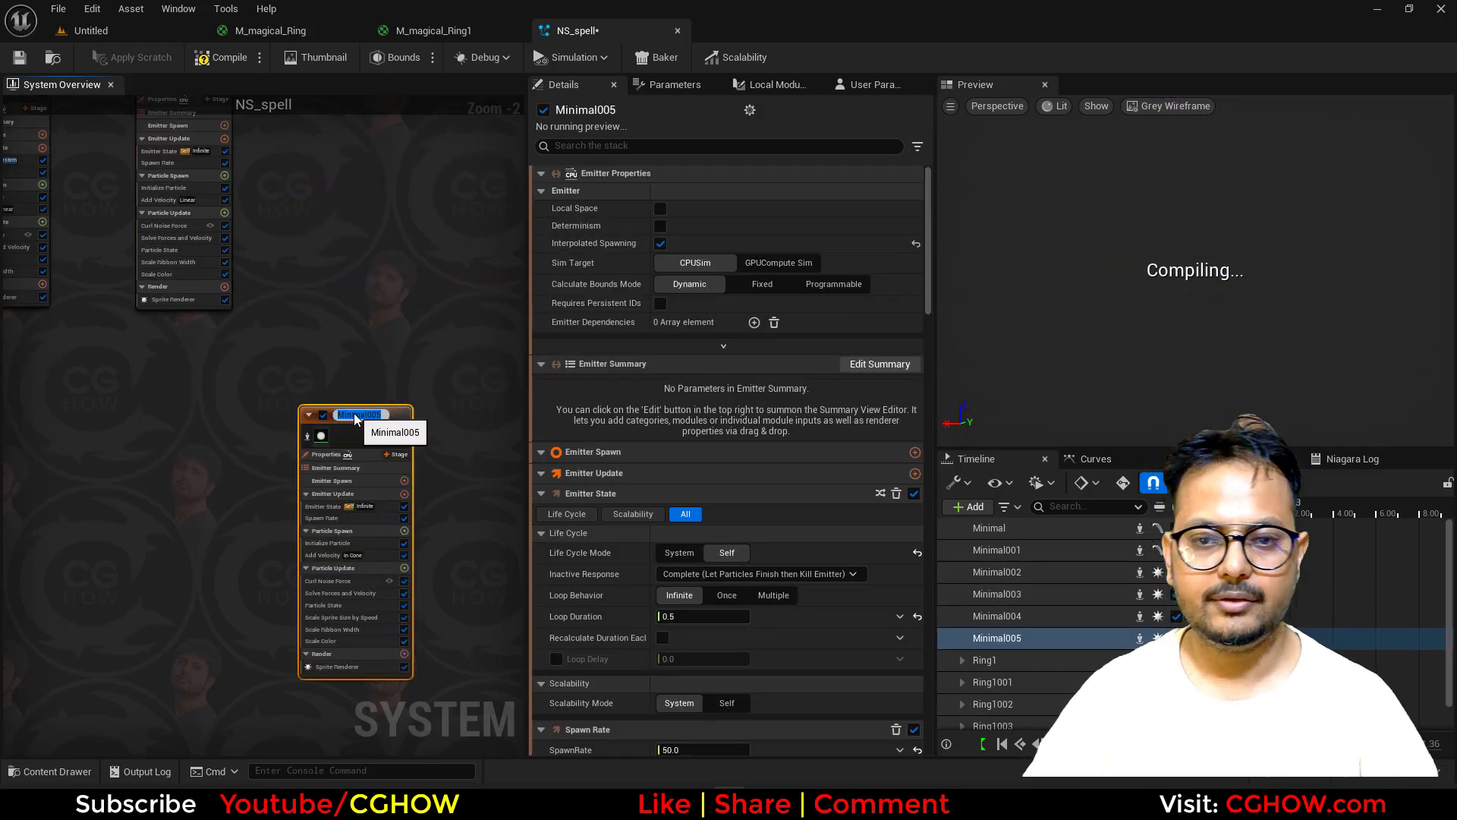
text(source)
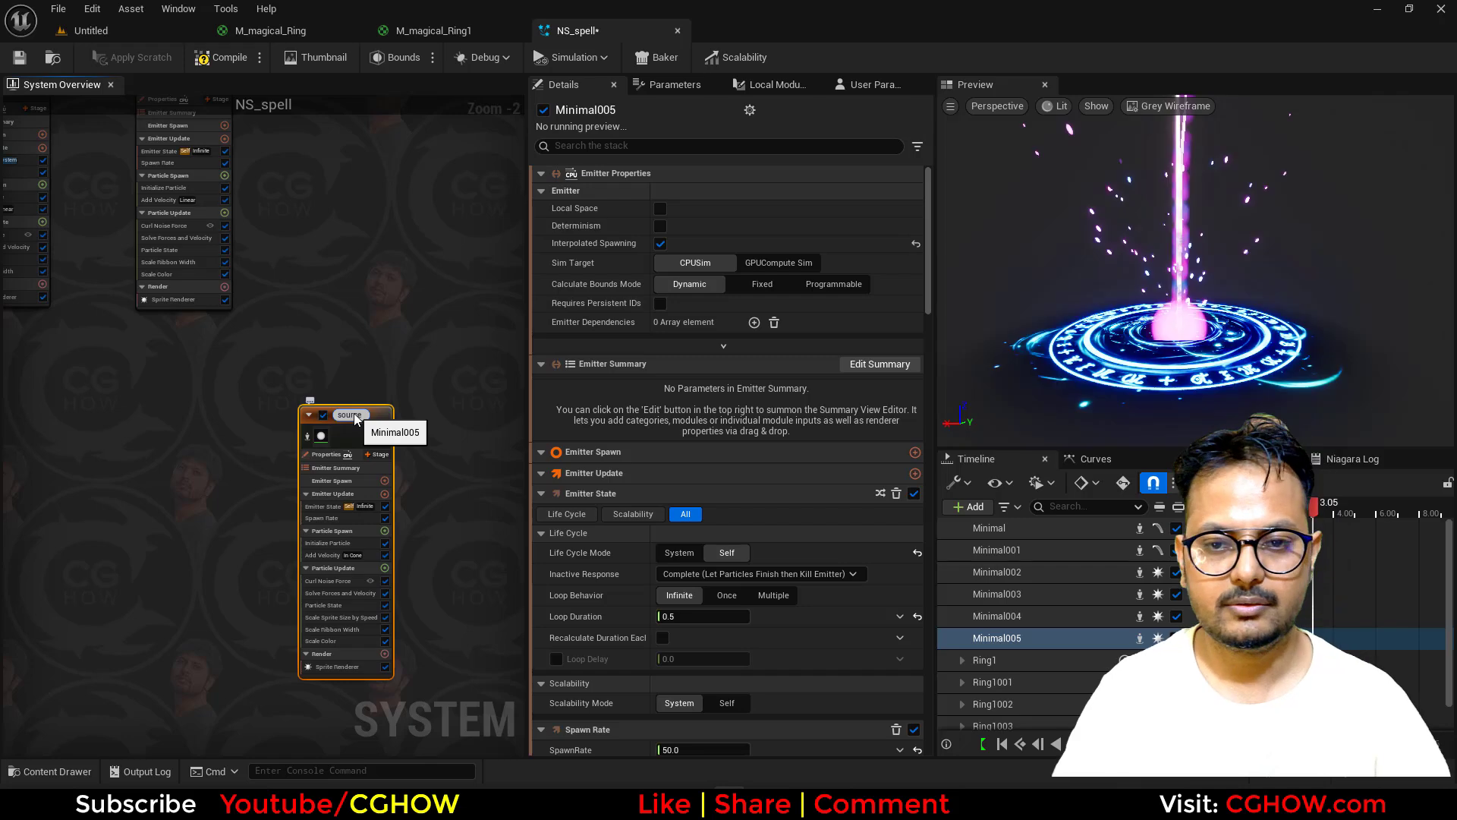
key(Return)
Step: Add a Generate Location Event module to the source emitter's Particle Update
scroll(354, 596, up, 2)
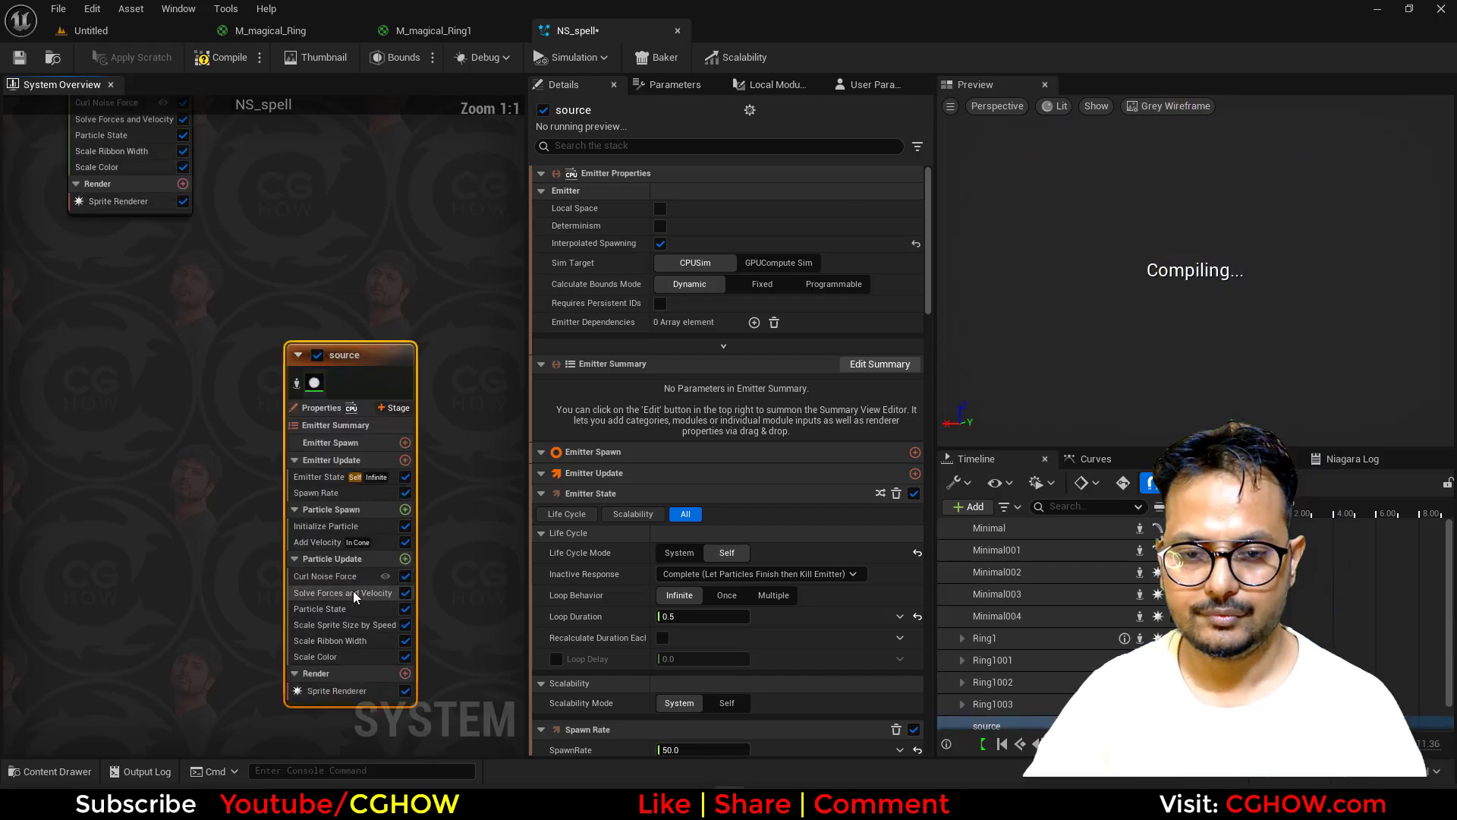
click(406, 557)
text(gene)
click(468, 319)
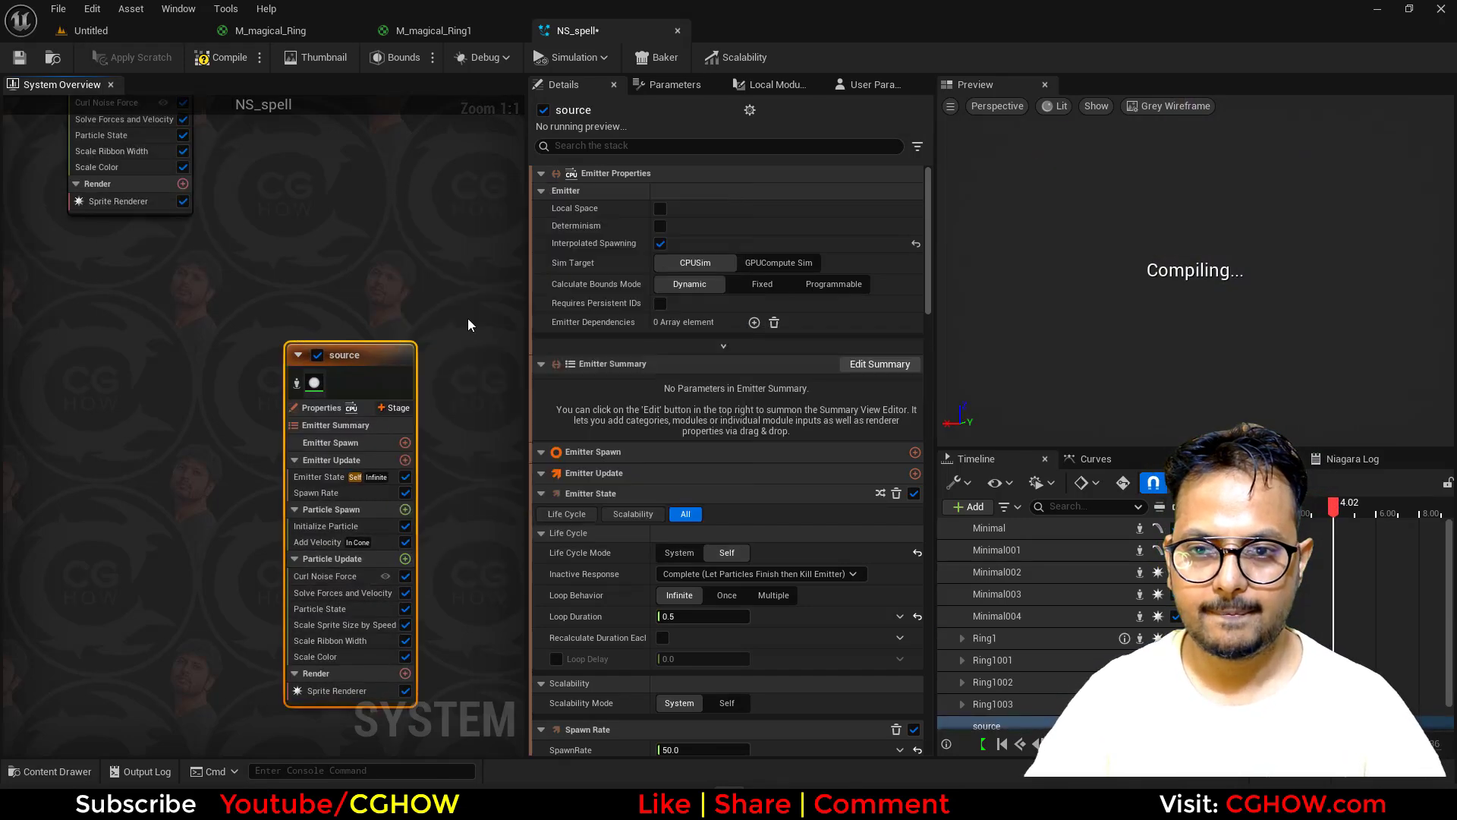
Step: Enable Requires Persistent IDs in the source emitter's properties
scroll(142, 468, down, 5)
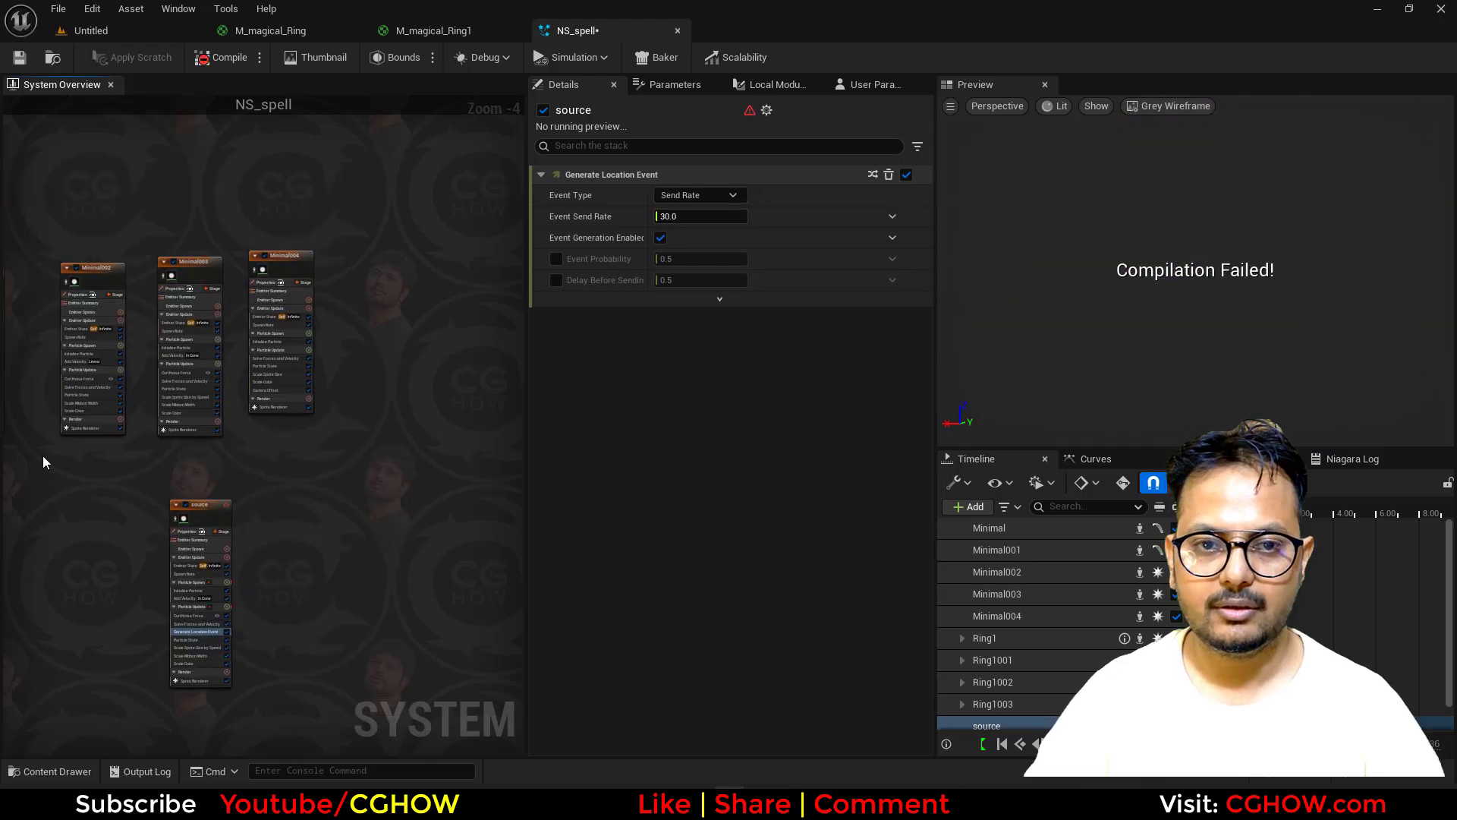
scroll(192, 571, up, 5)
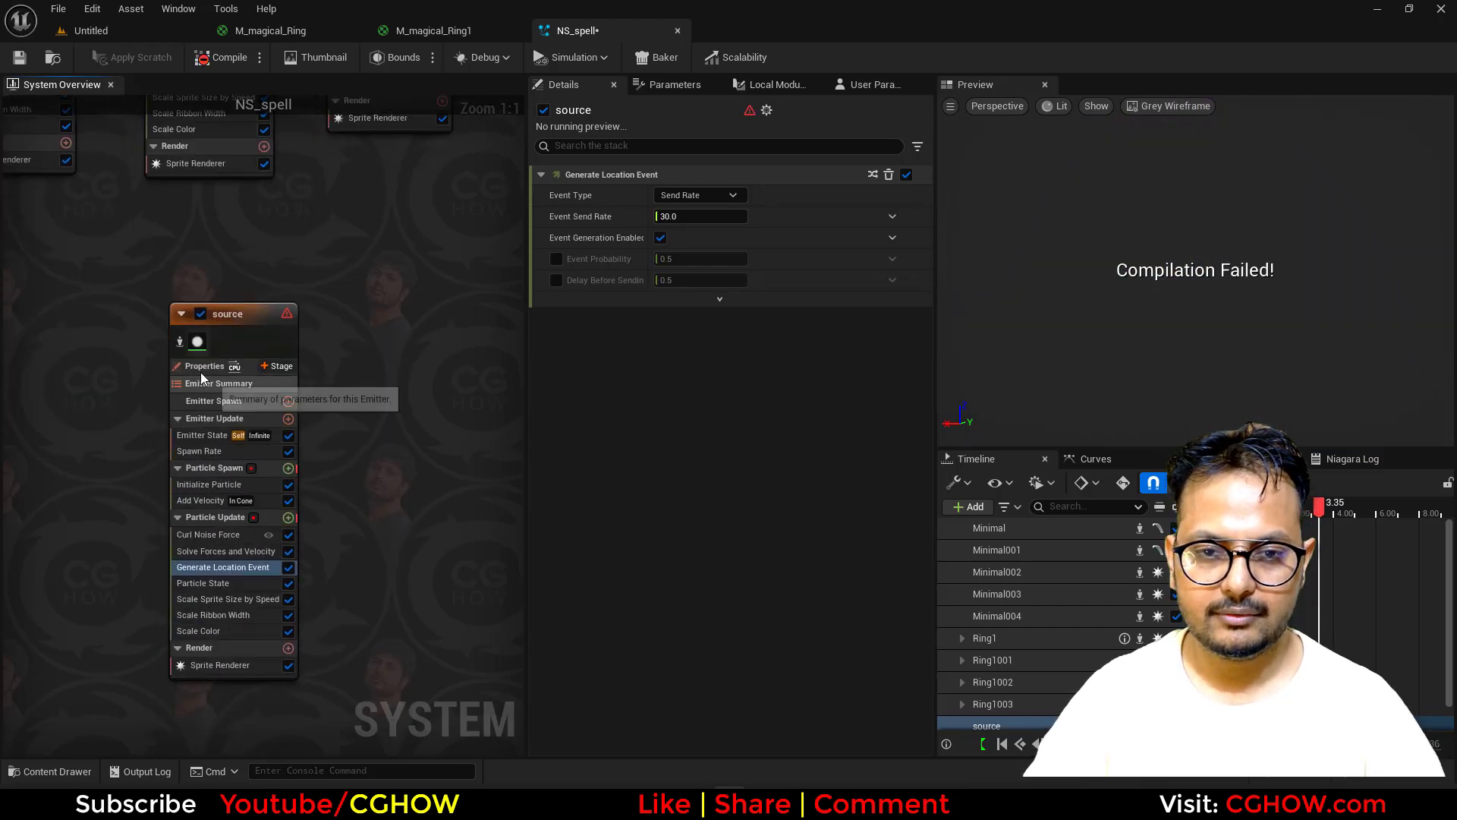
click(204, 367)
click(658, 302)
Step: Identify the thin ribbon emitter by isolating it and duplicate Minimal001 beside the source emitter
scroll(99, 314, down, 4)
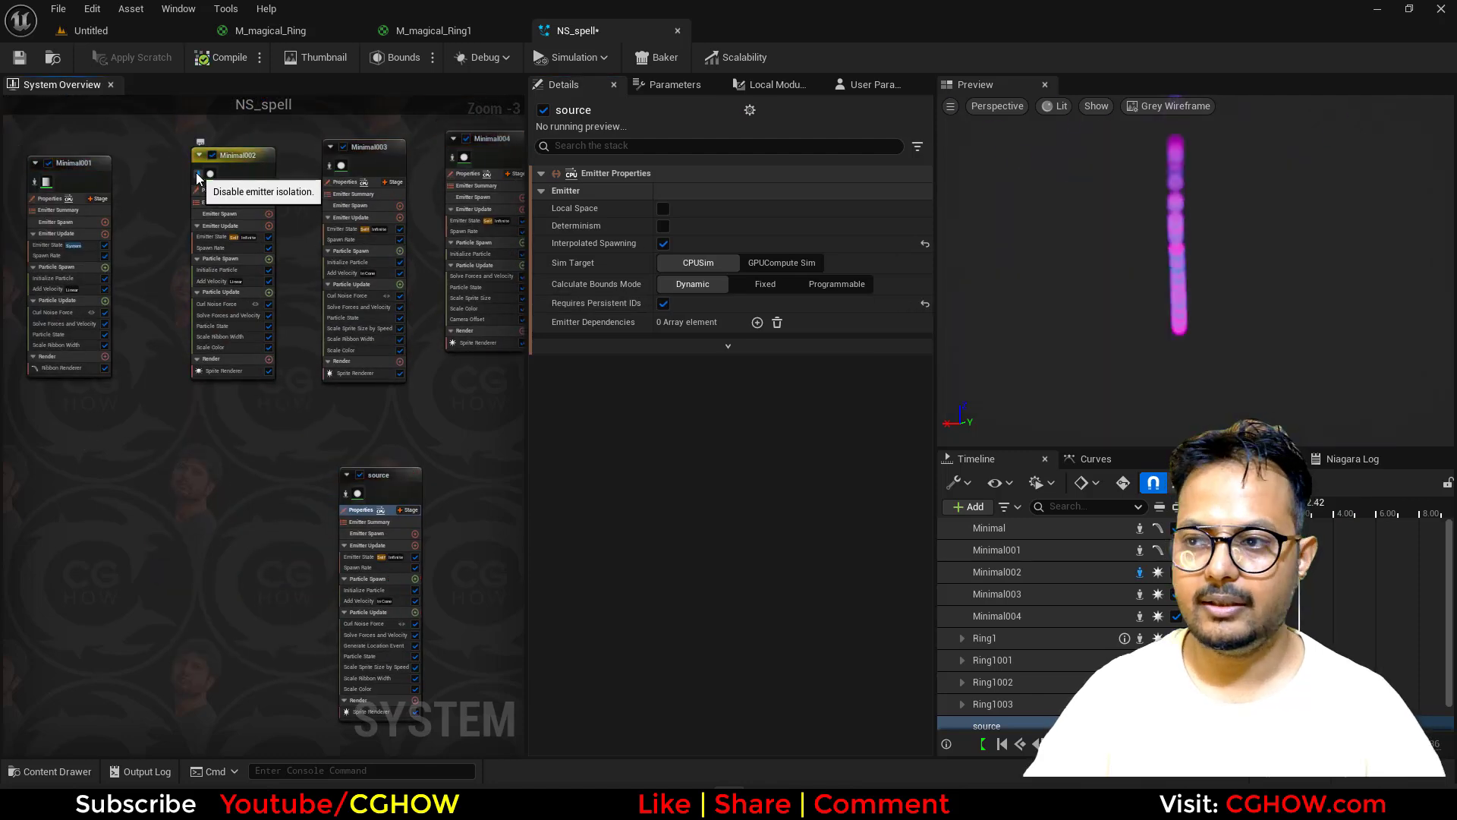
click(43, 186)
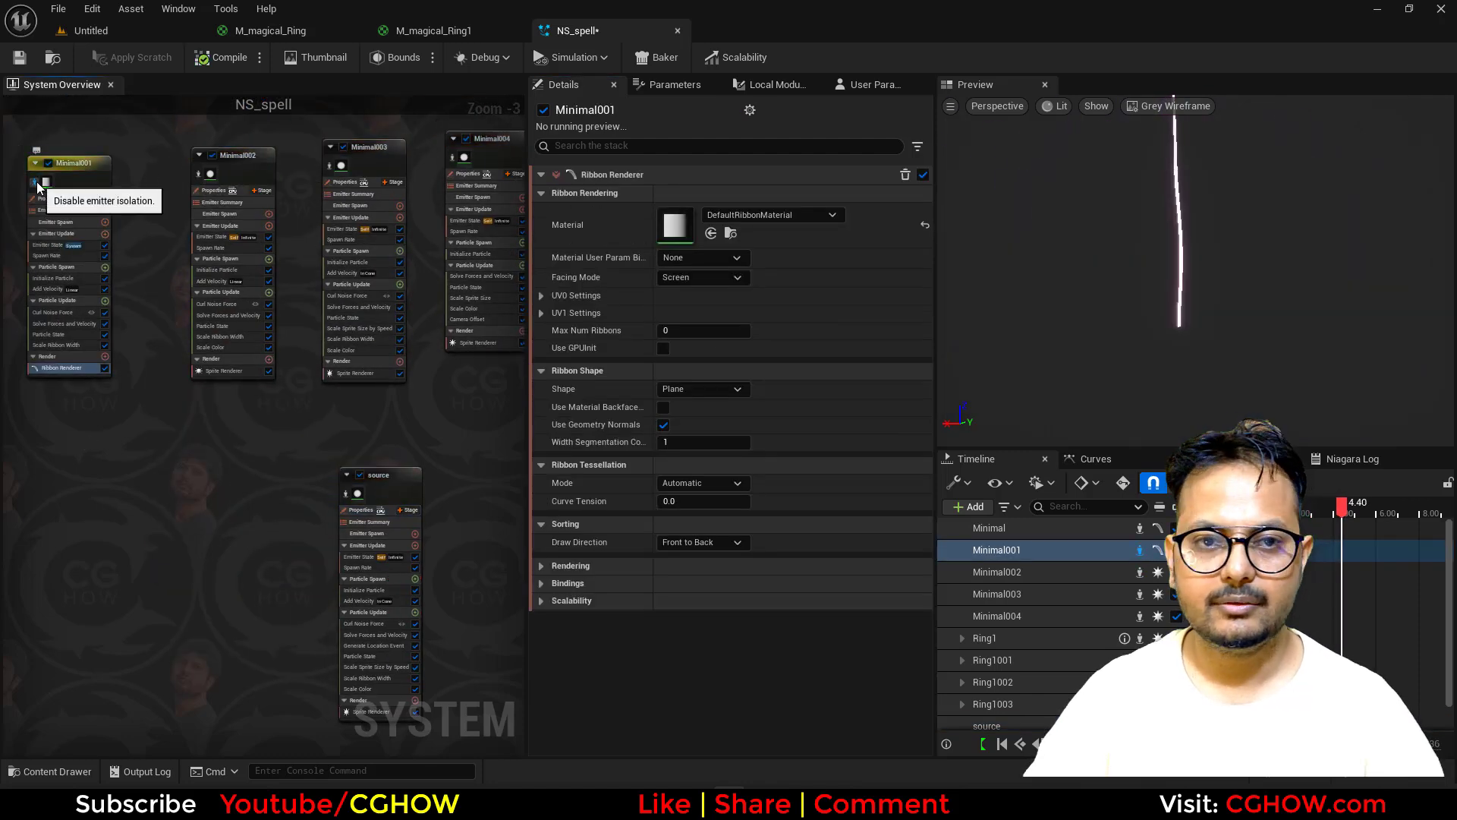
right_drag(467, 479, 298, 352)
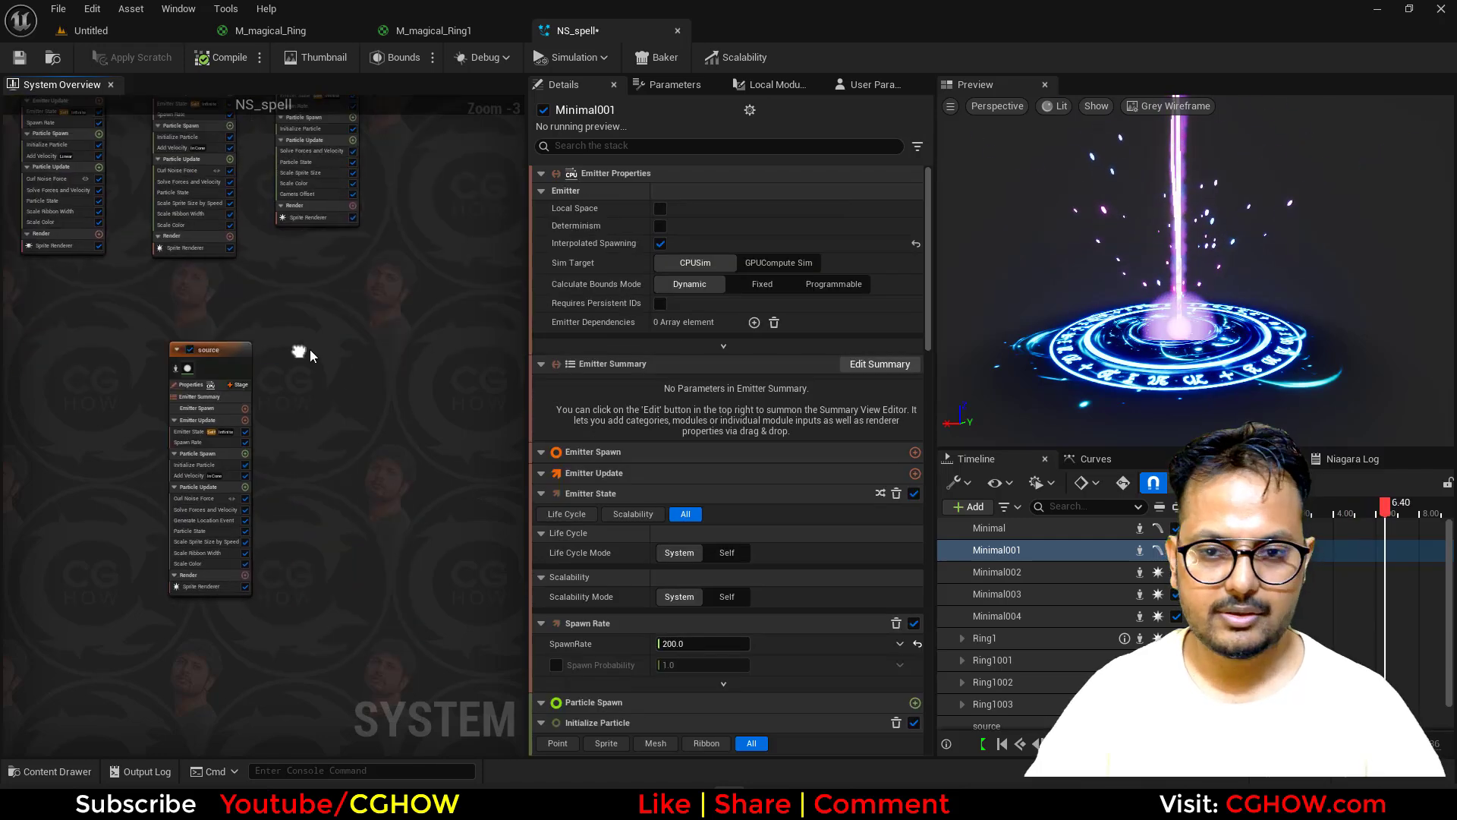
click(313, 349)
key(ctrl+v)
Step: Delete the Add Velocity and Curl Noise Force modules from the copied ribbon emitter
scroll(324, 377, up, 3)
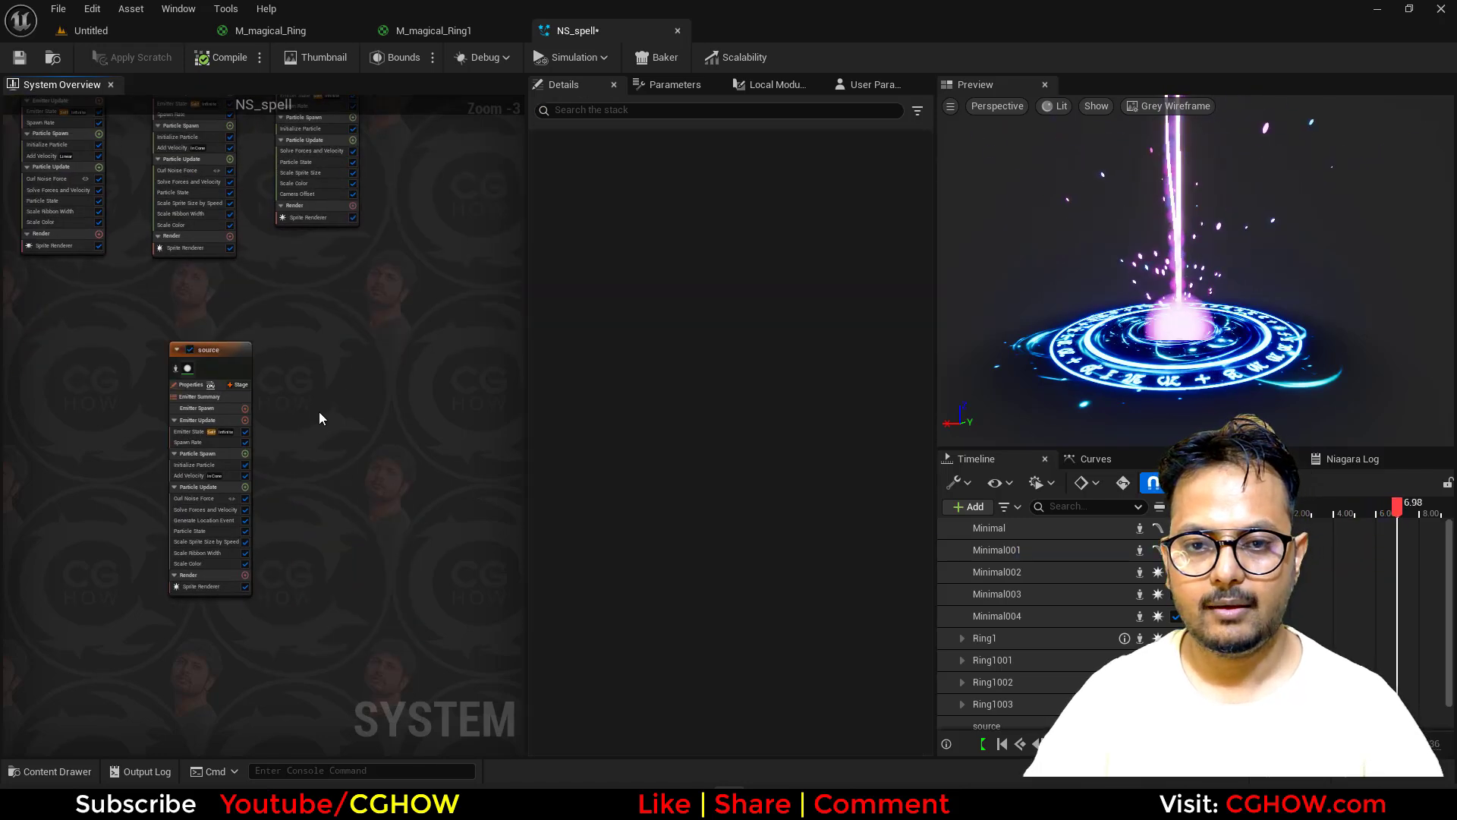
click(342, 569)
key(Delete)
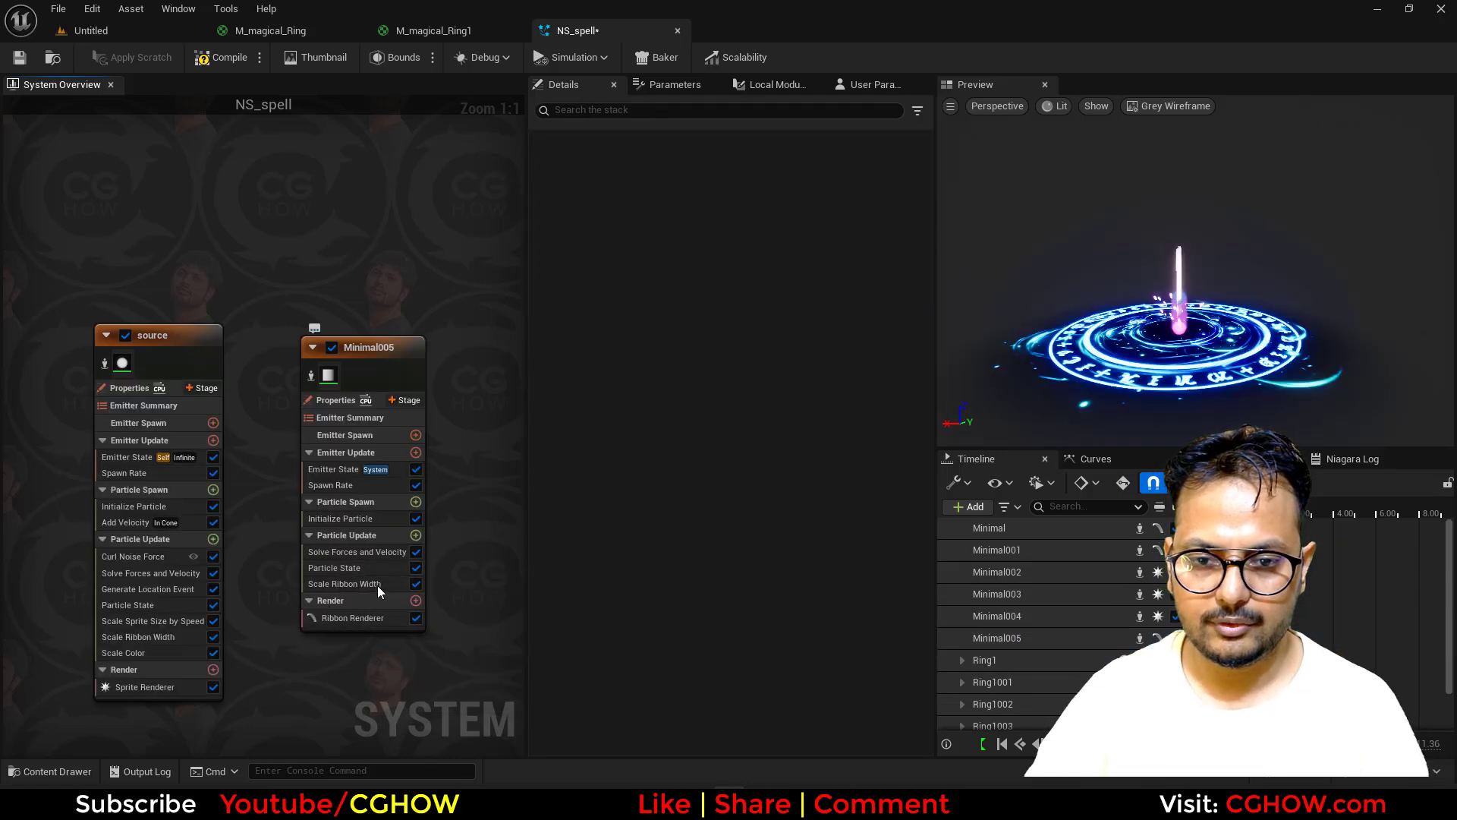
Step: Add an Event Handler stage to Minimal005 using the source emitter's Location Event, with a Spawn Number of 1
click(376, 584)
click(411, 401)
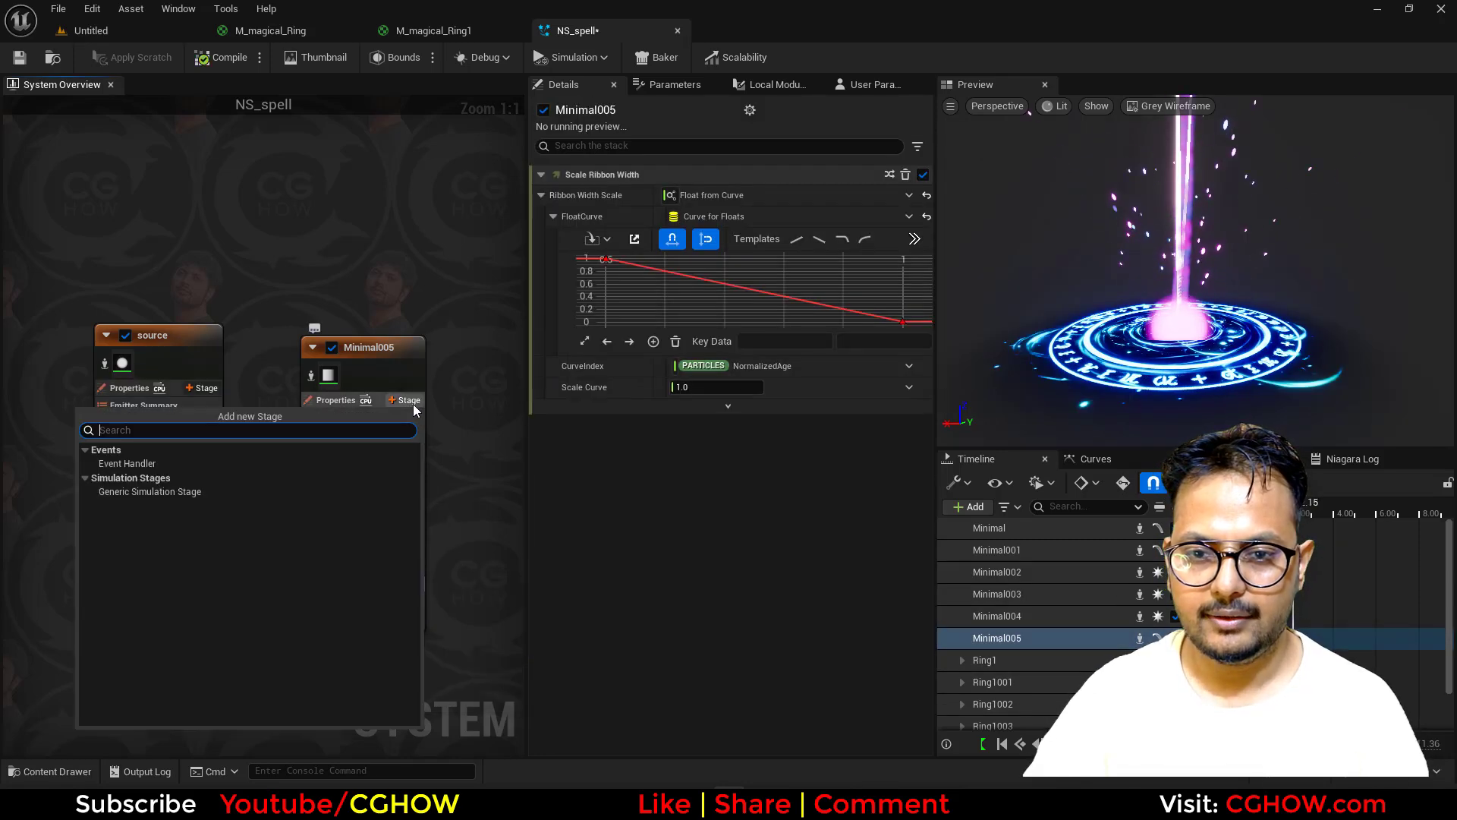
click(129, 464)
click(744, 193)
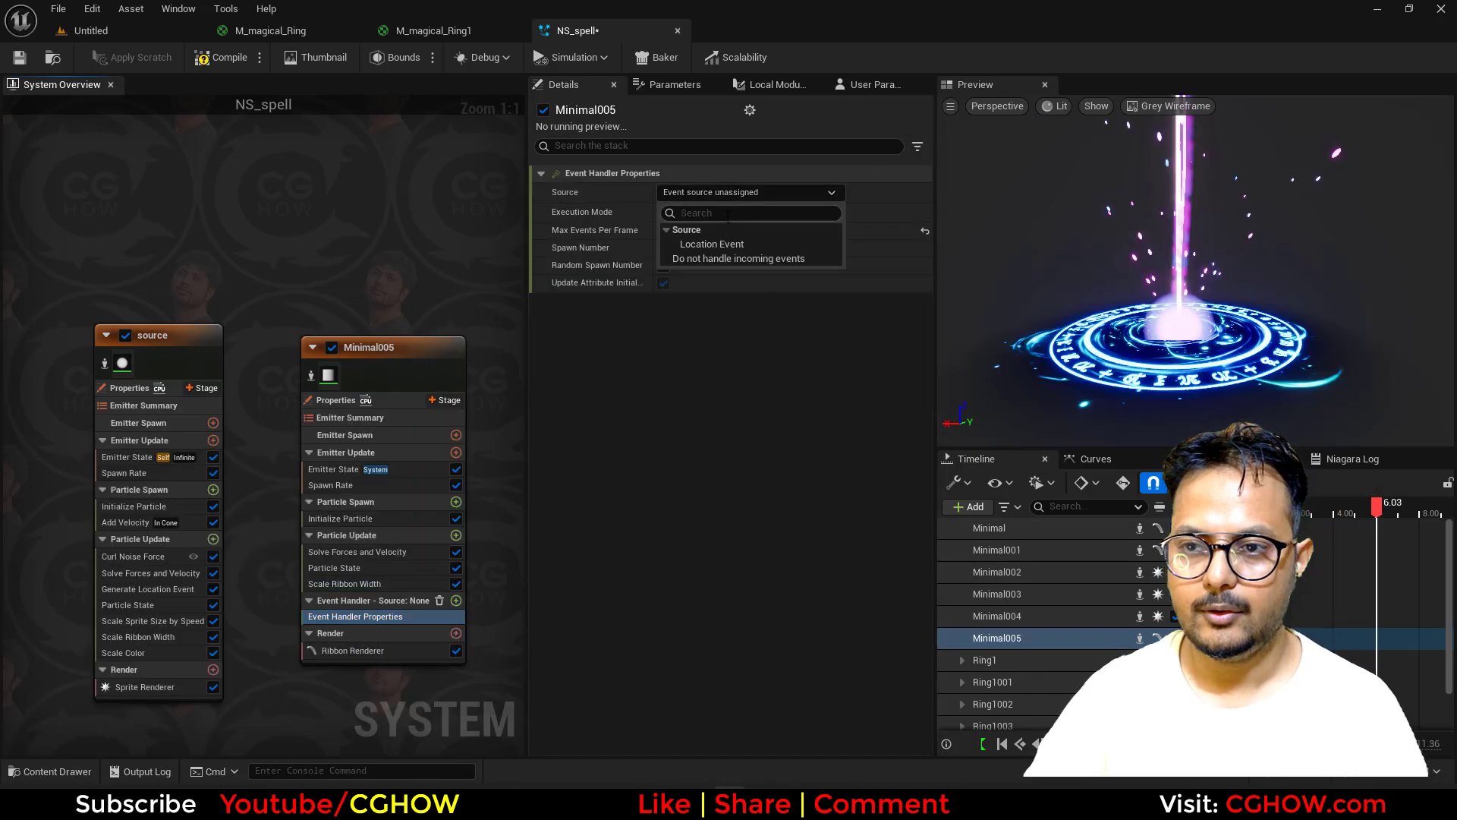
click(690, 243)
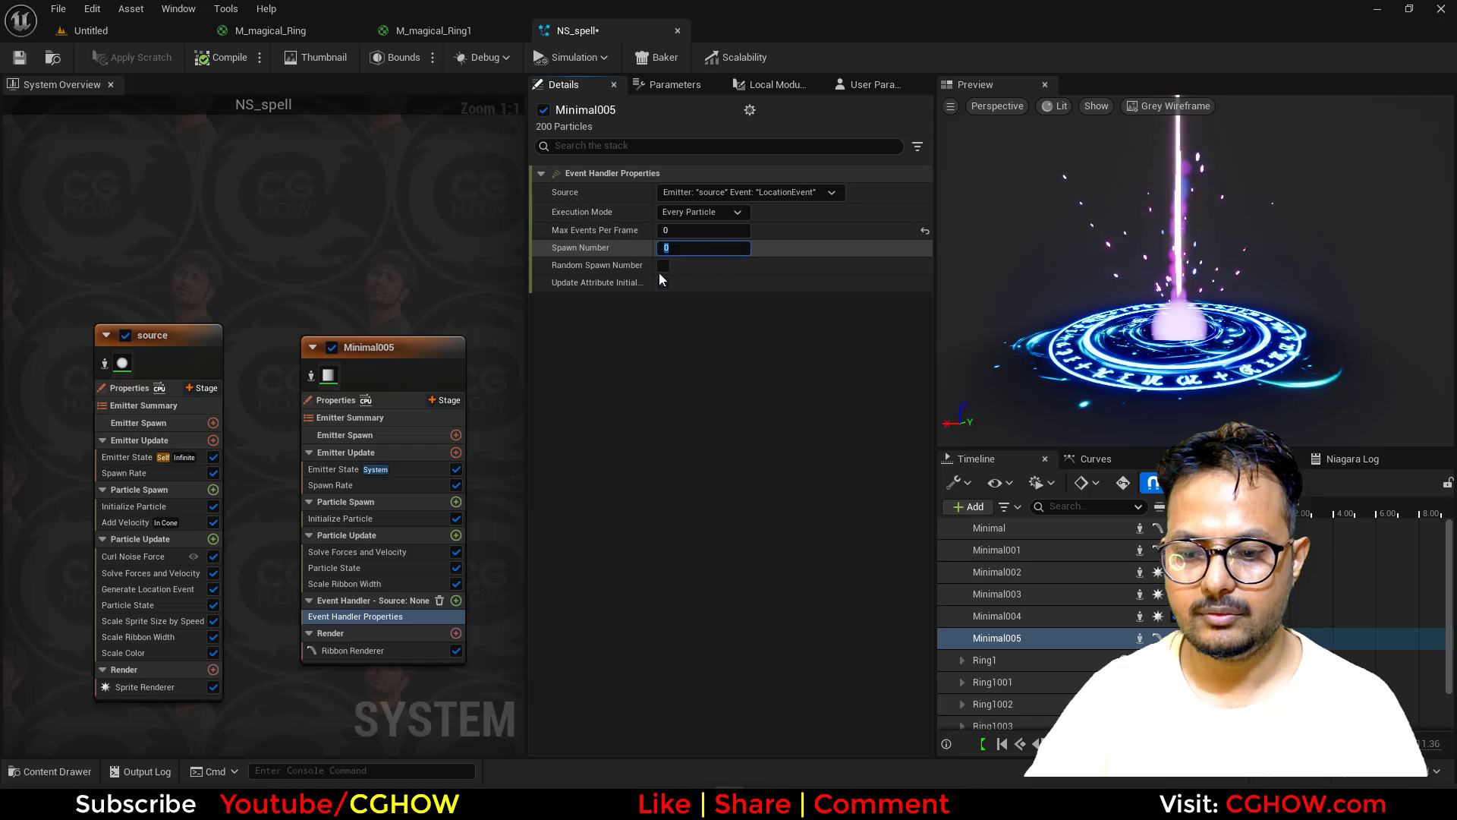
Step: Add a Receive Location Event module to Minimal005's event handler
click(456, 600)
text(rec)
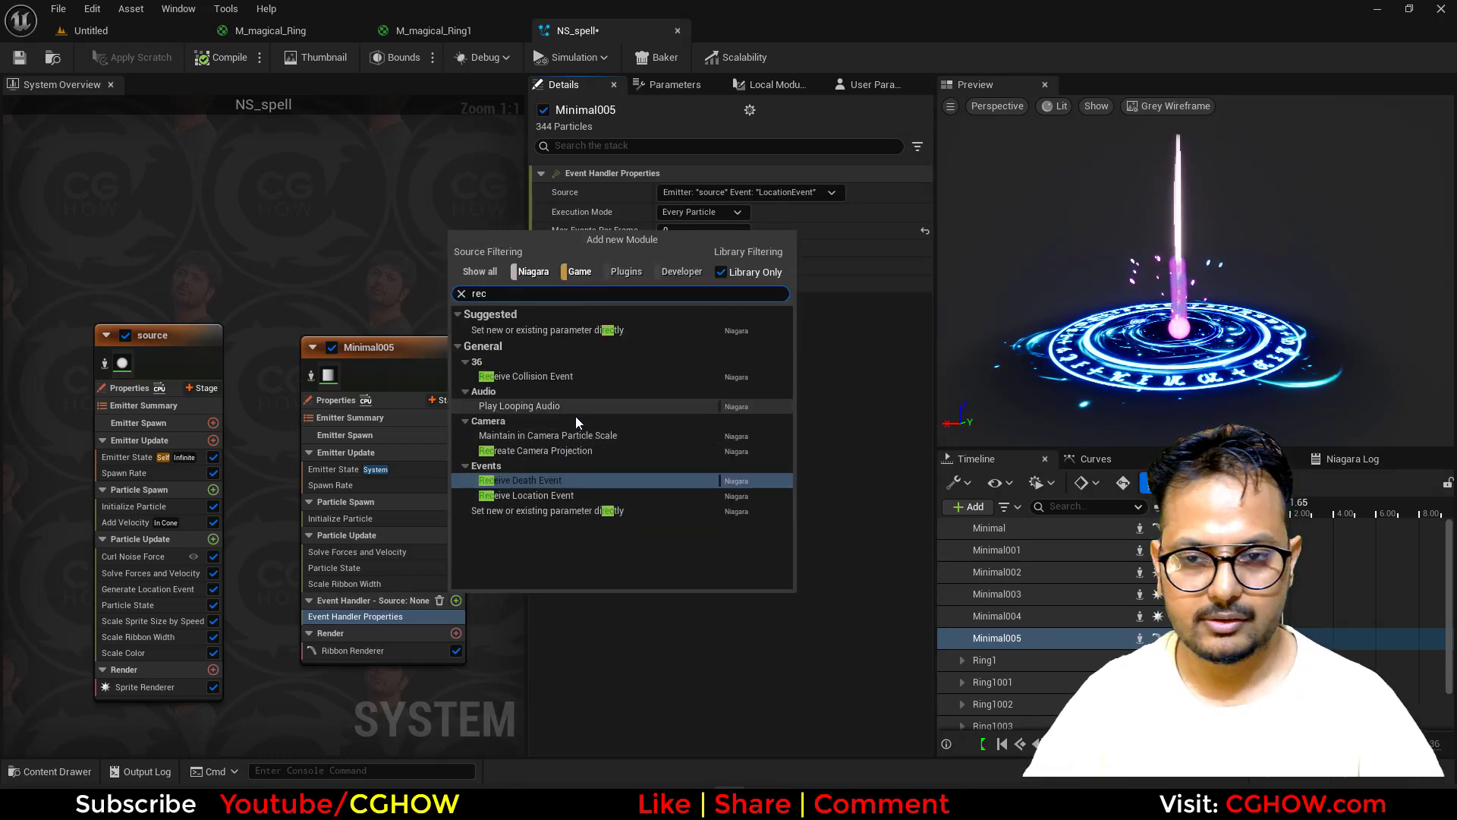
click(533, 501)
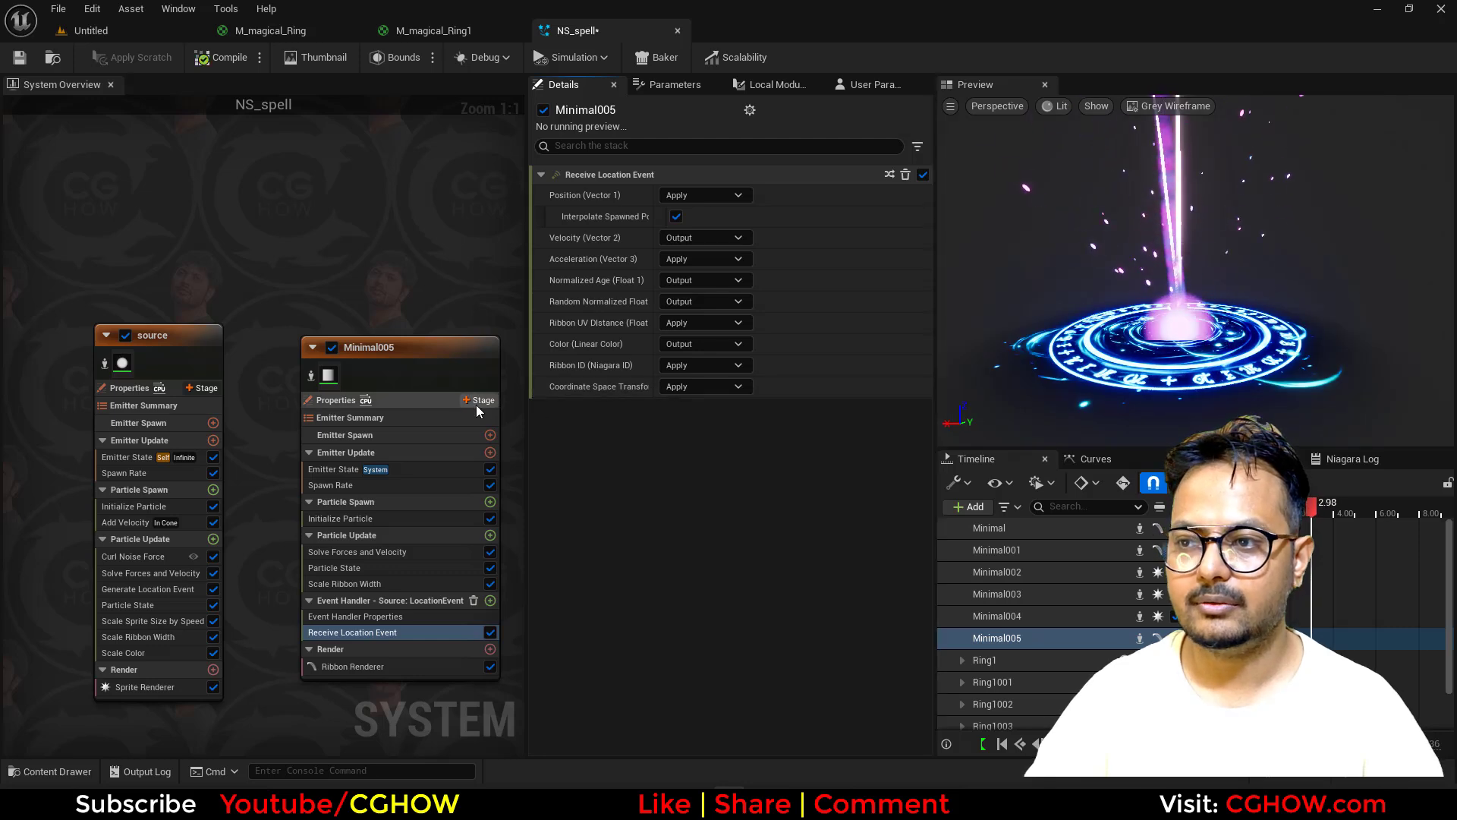
Step: Check Minimal005 and source in isolation, and set Minimal005's event handler Execution Mode to Spawned Particles
right_drag(258, 520, 248, 443)
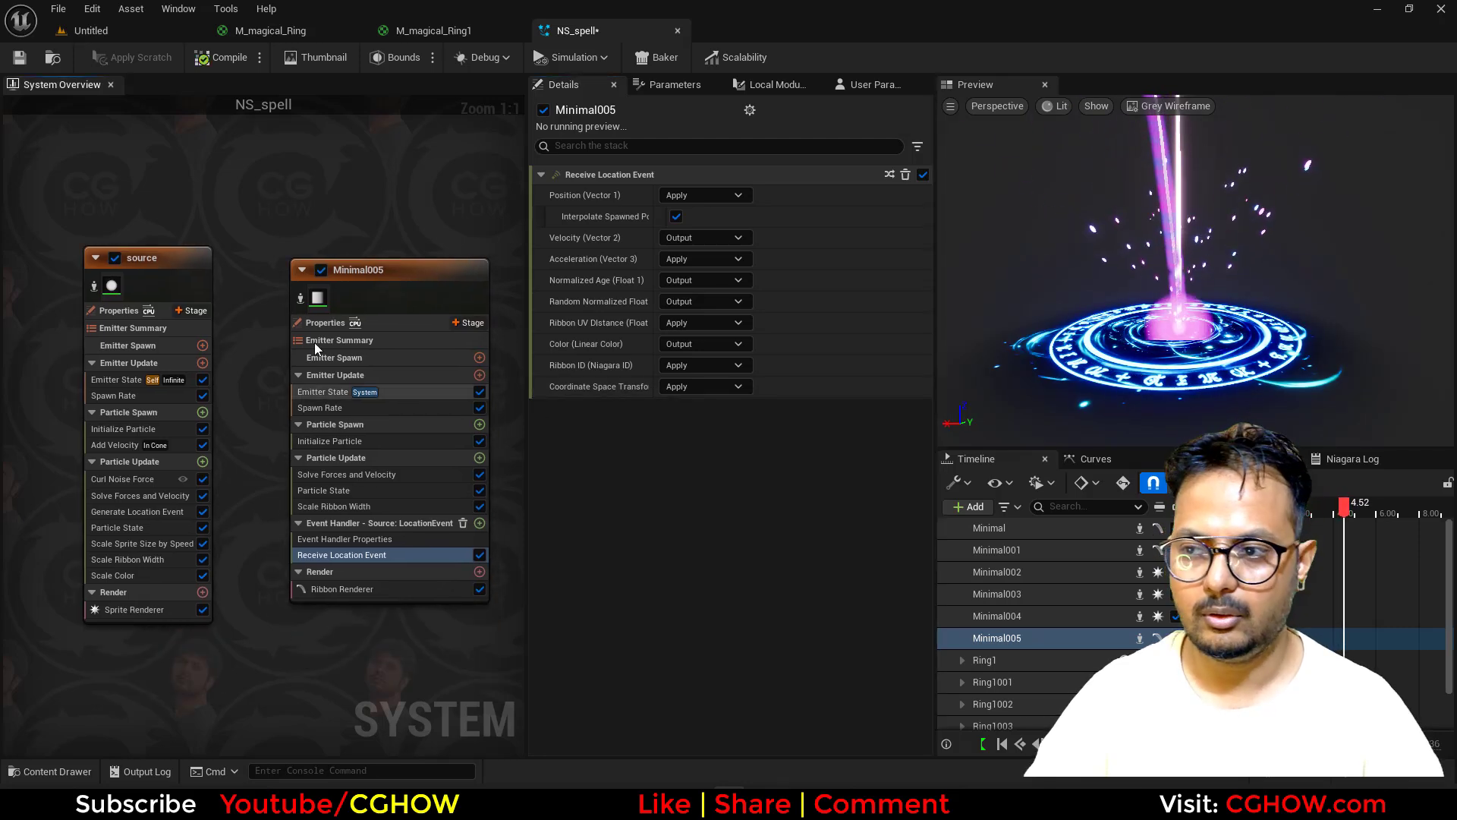
click(299, 299)
click(299, 299)
click(96, 286)
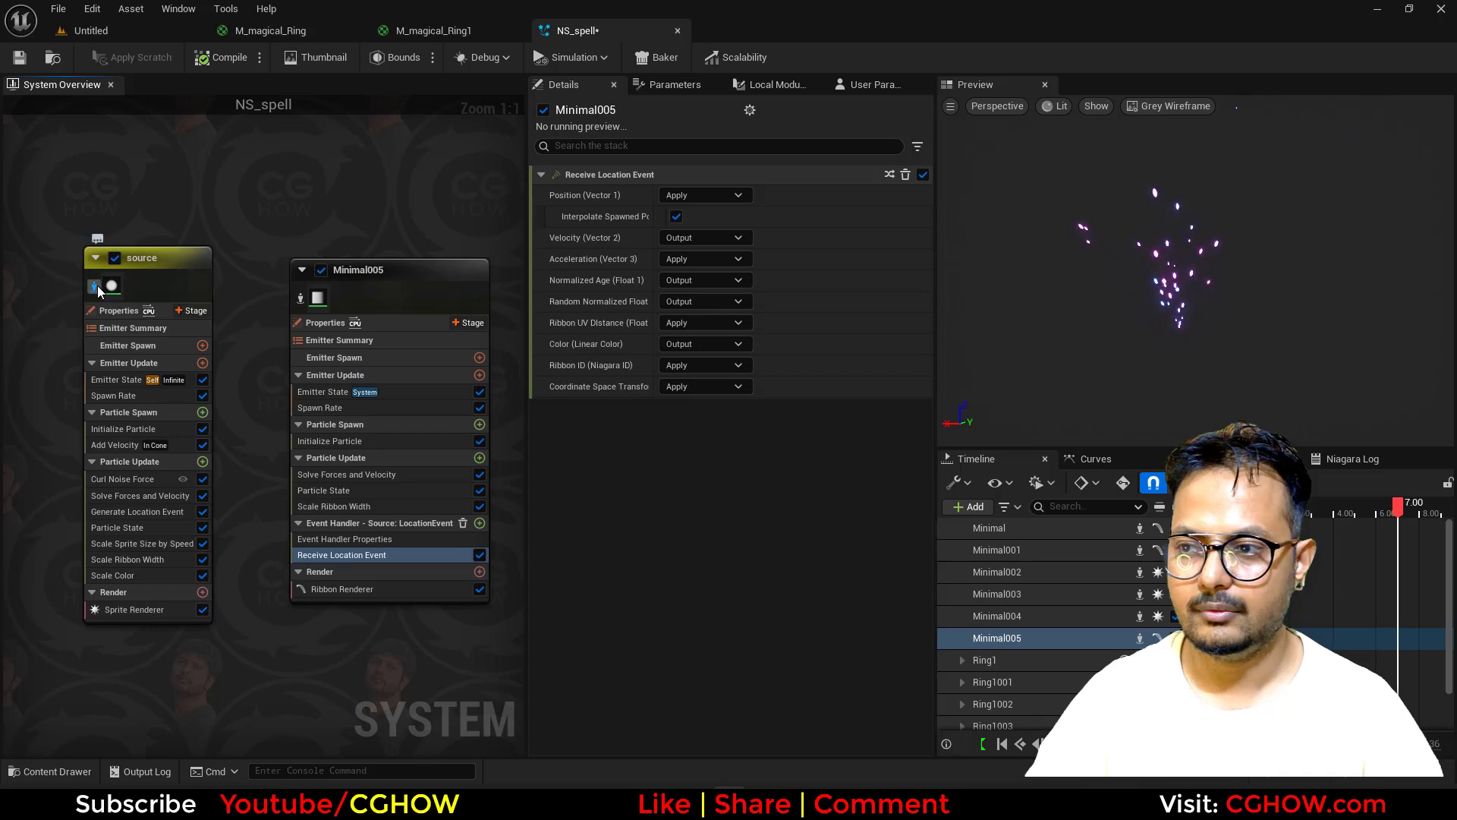
click(96, 286)
click(354, 538)
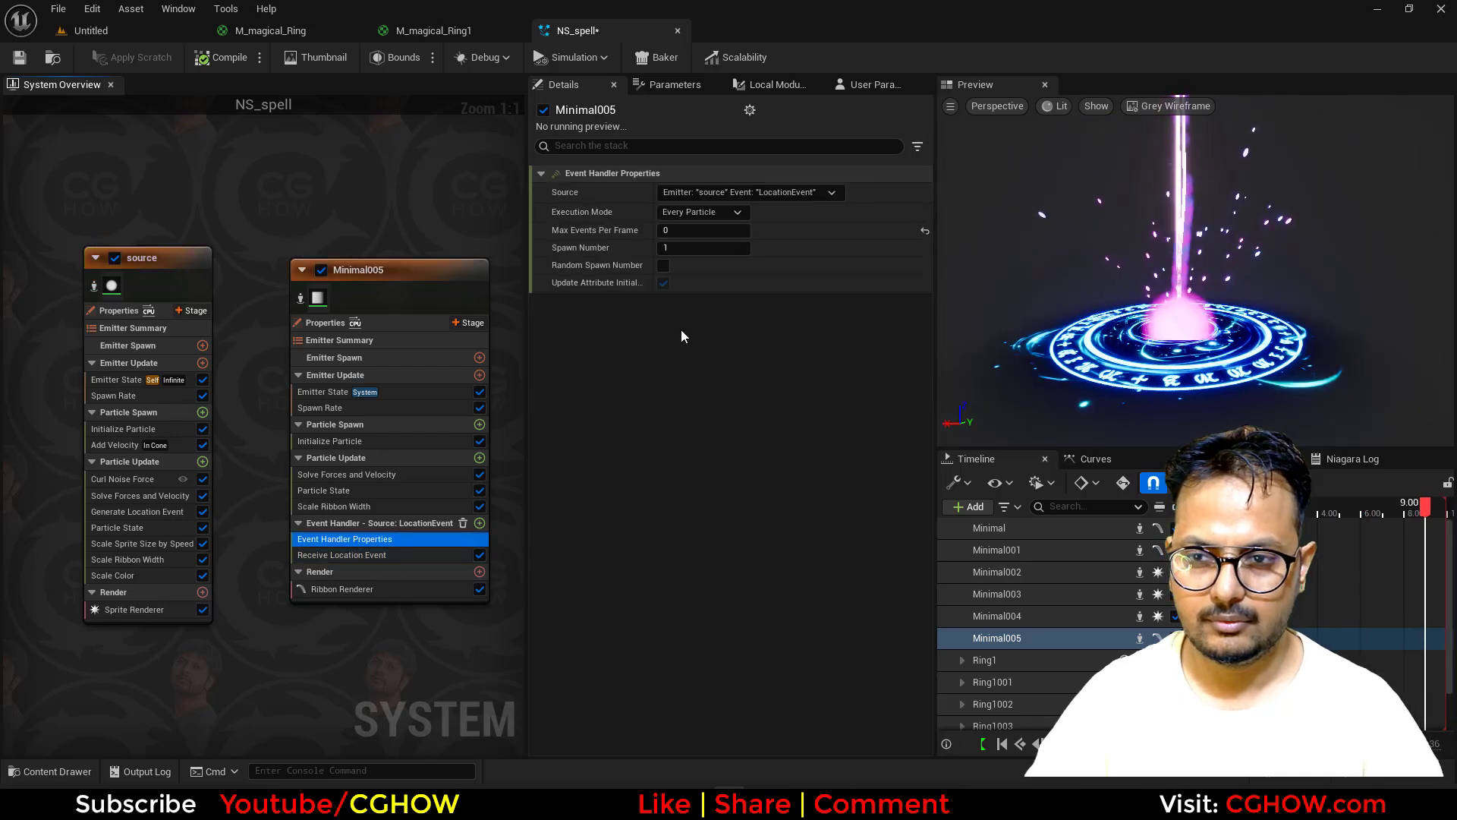
click(718, 217)
click(707, 240)
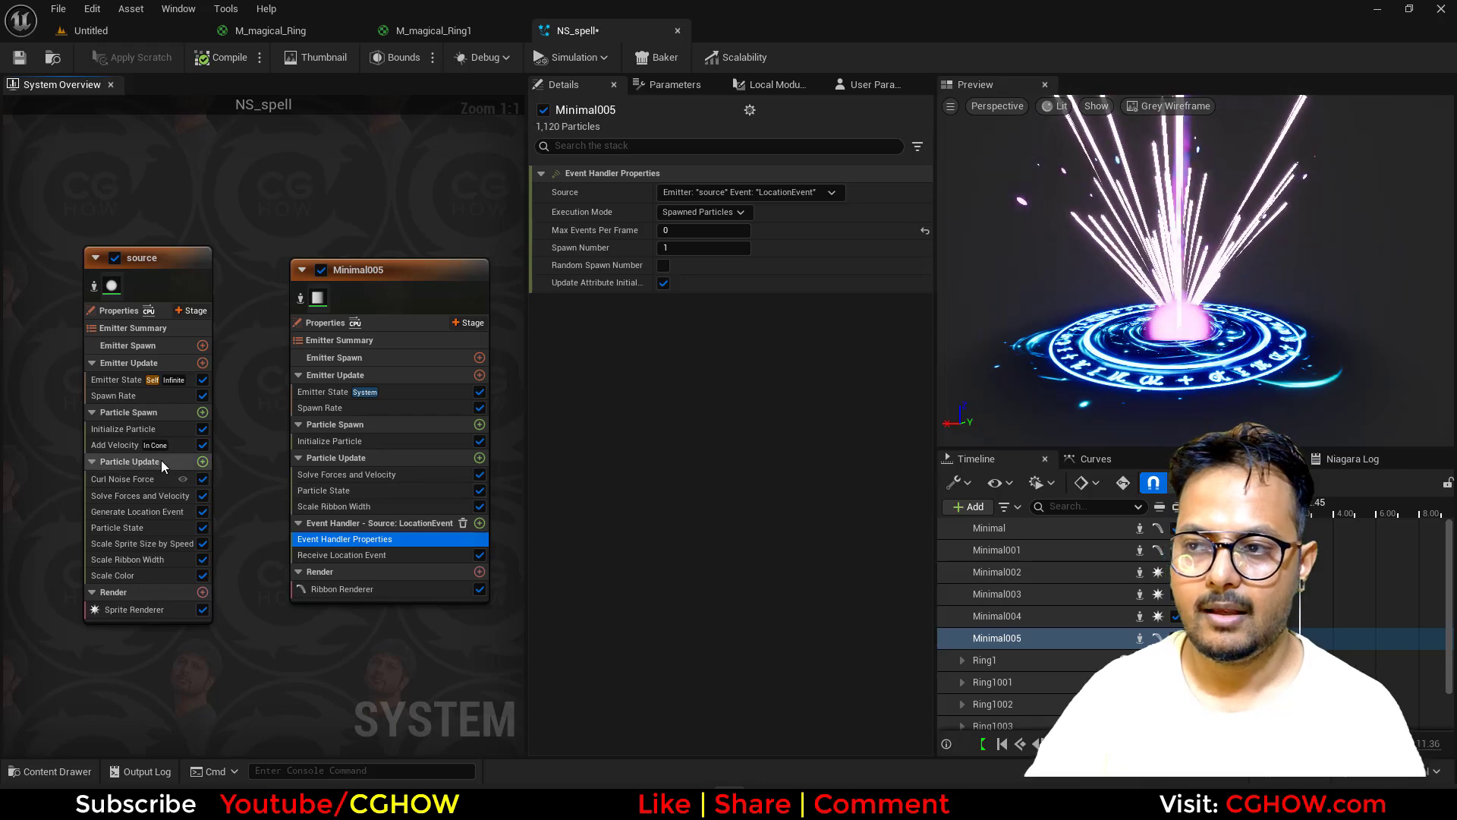
Step: Set the source emitter's SpawnRate to 10
click(119, 429)
click(143, 393)
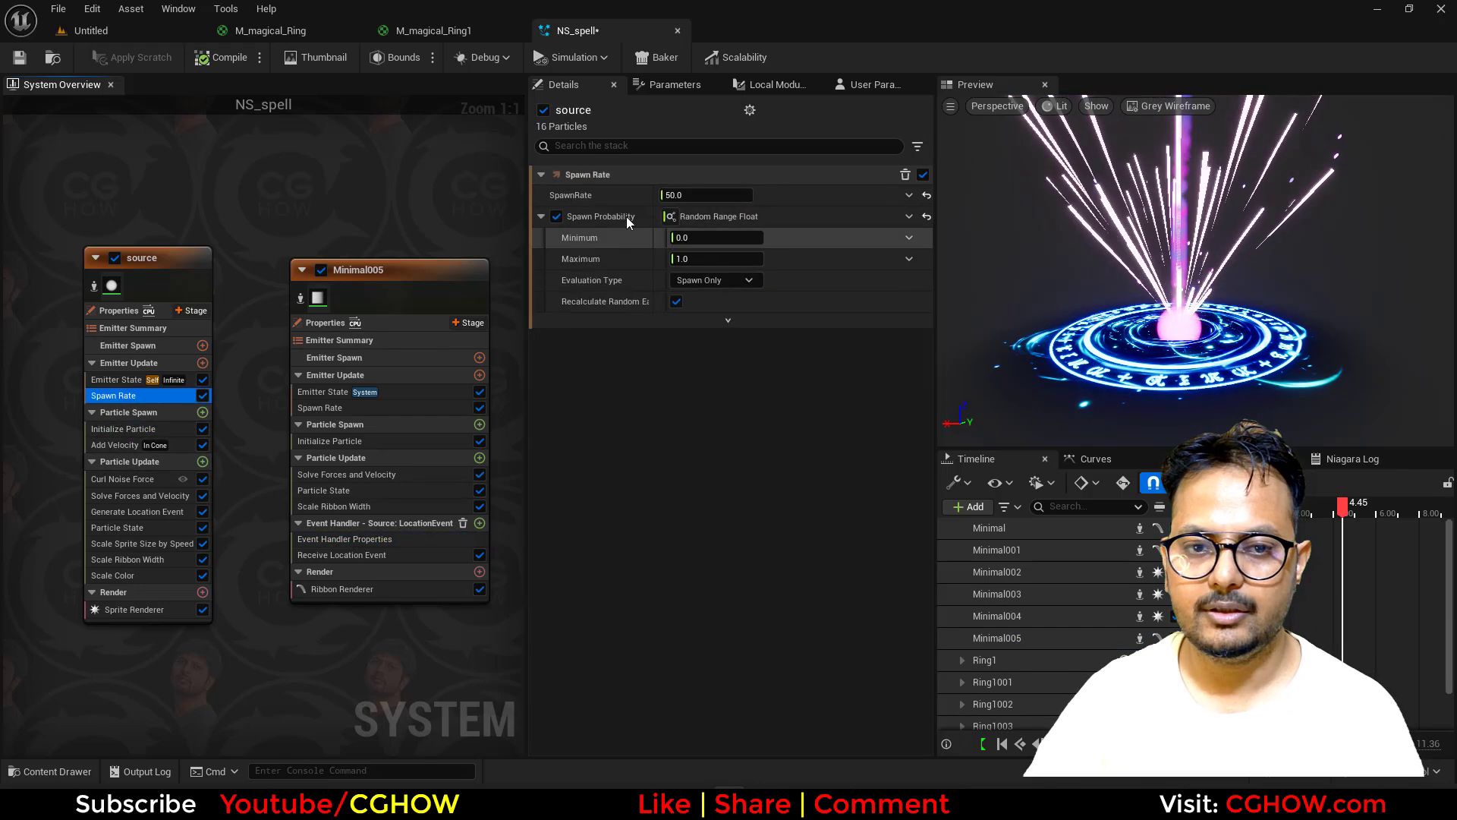
click(709, 195)
text(10)
key(Return)
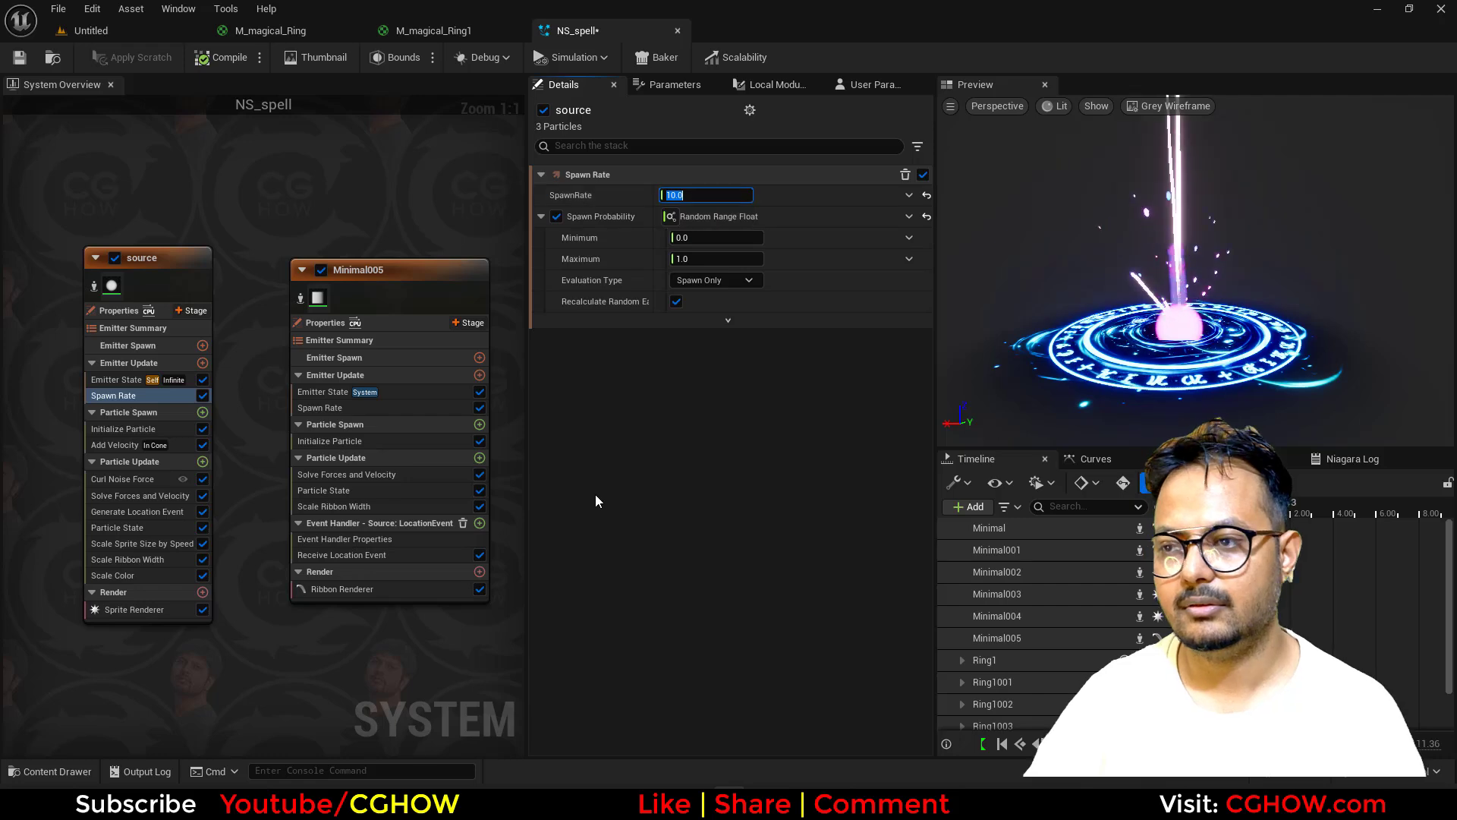
Step: Reduce the brightness (V) of Minimal005's Initialize Particle color to 1
click(353, 441)
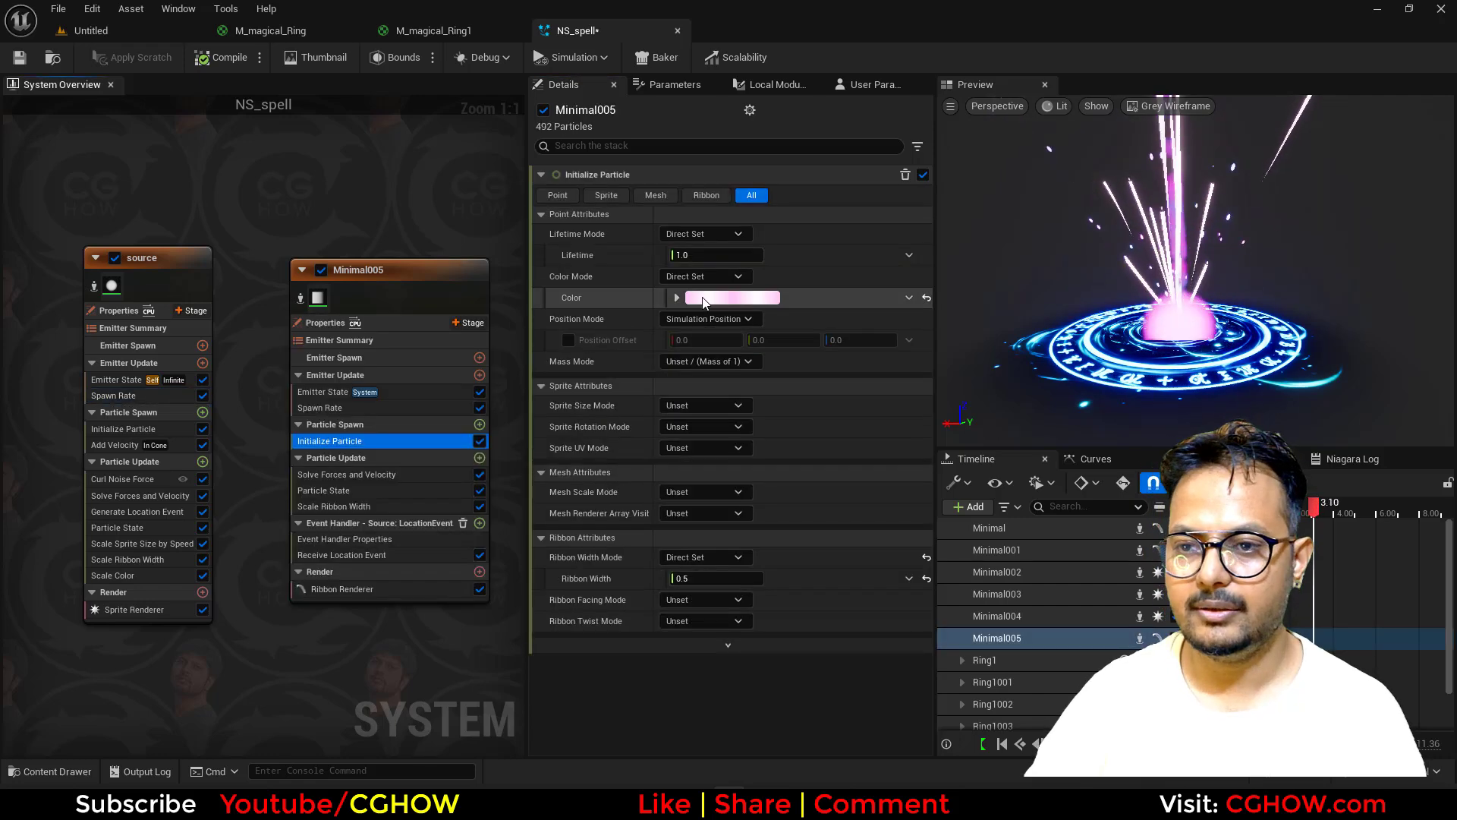
click(732, 297)
text(1)
key(Return)
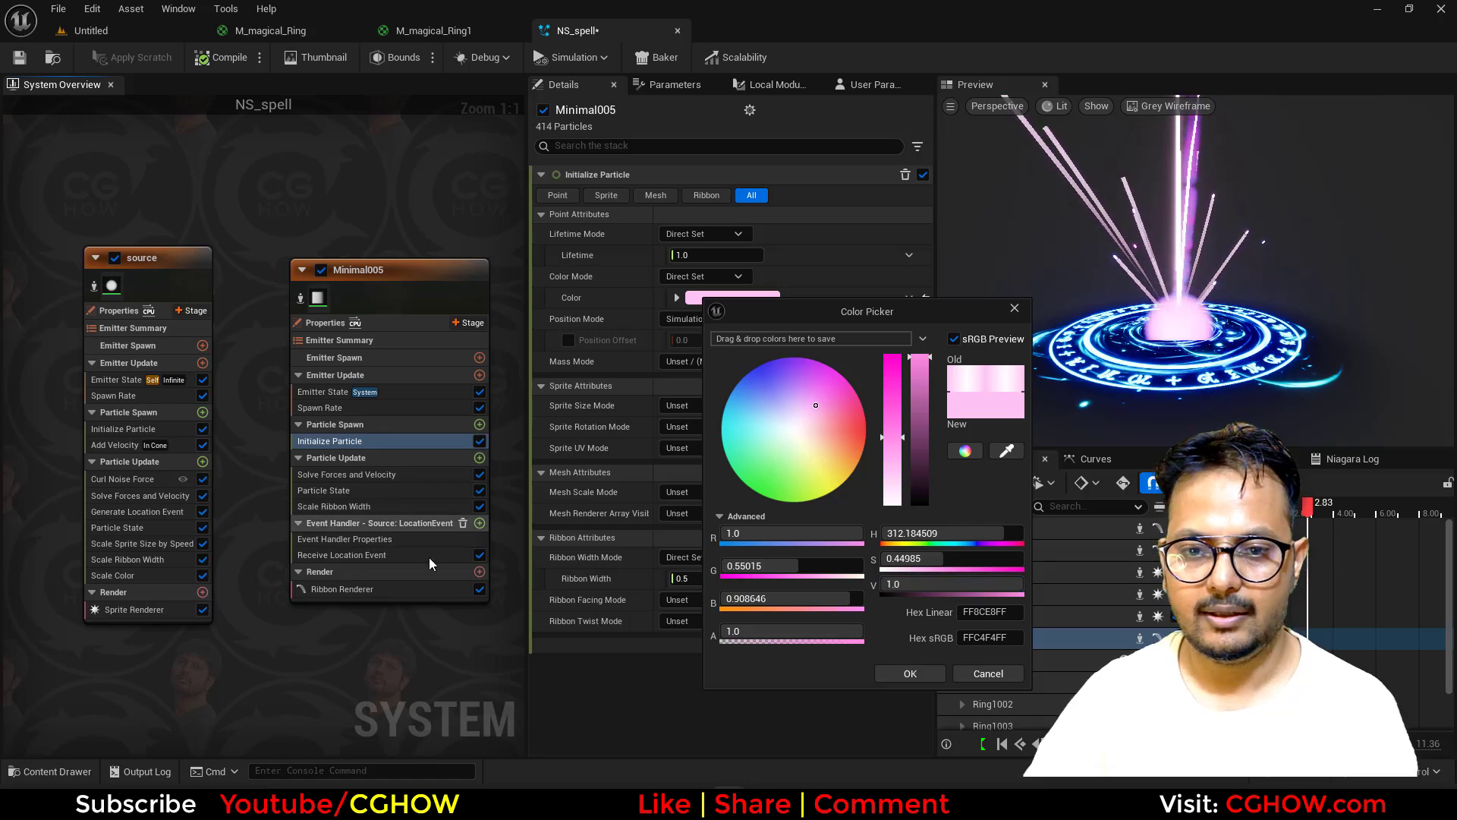
click(909, 673)
Step: Add a Scale Color module to Minimal005's Particle Update and drive Scale Alpha with a Float from Curve using the rise-and-fall template
click(479, 458)
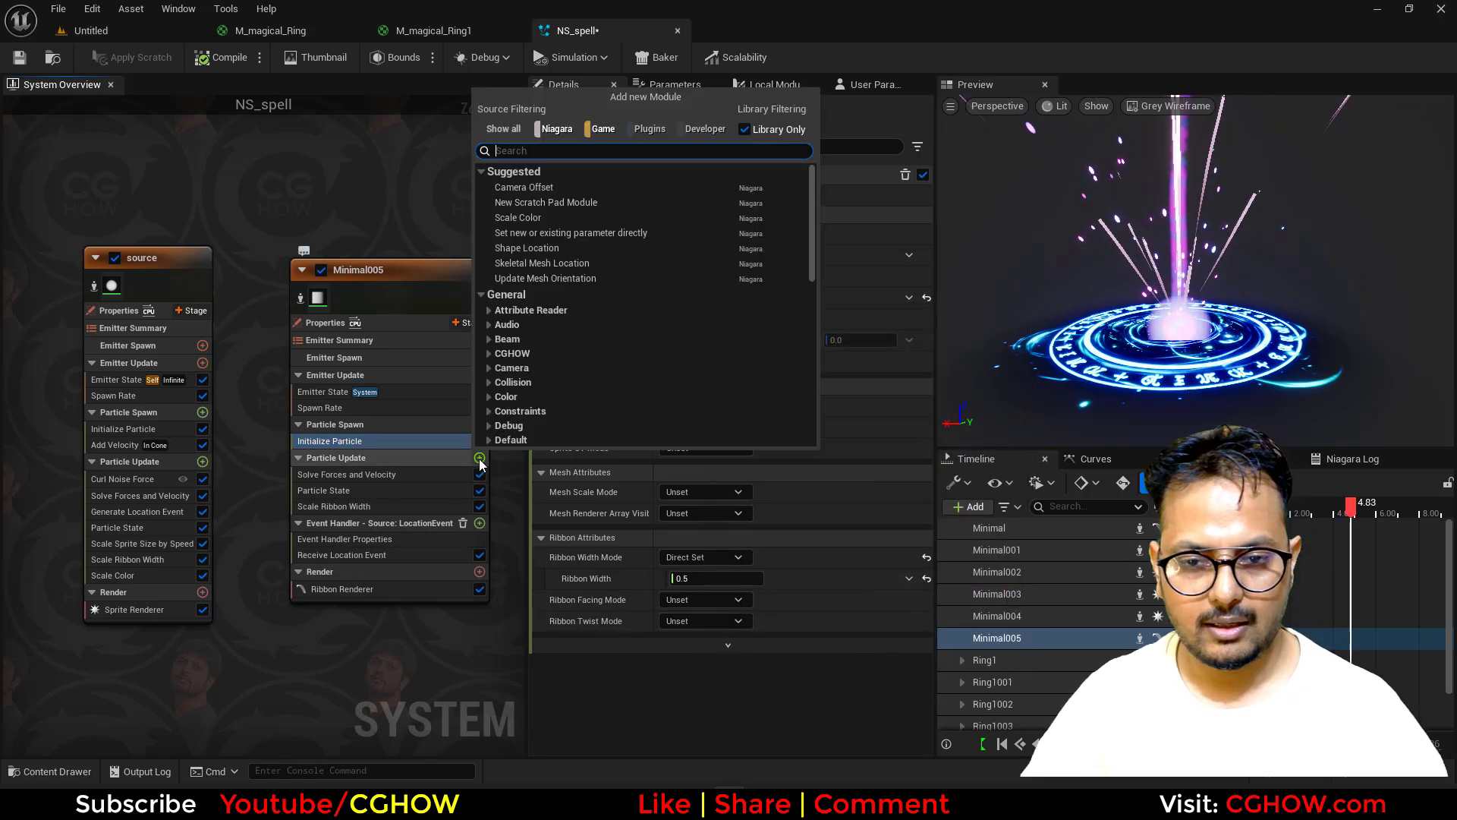
text(sca)
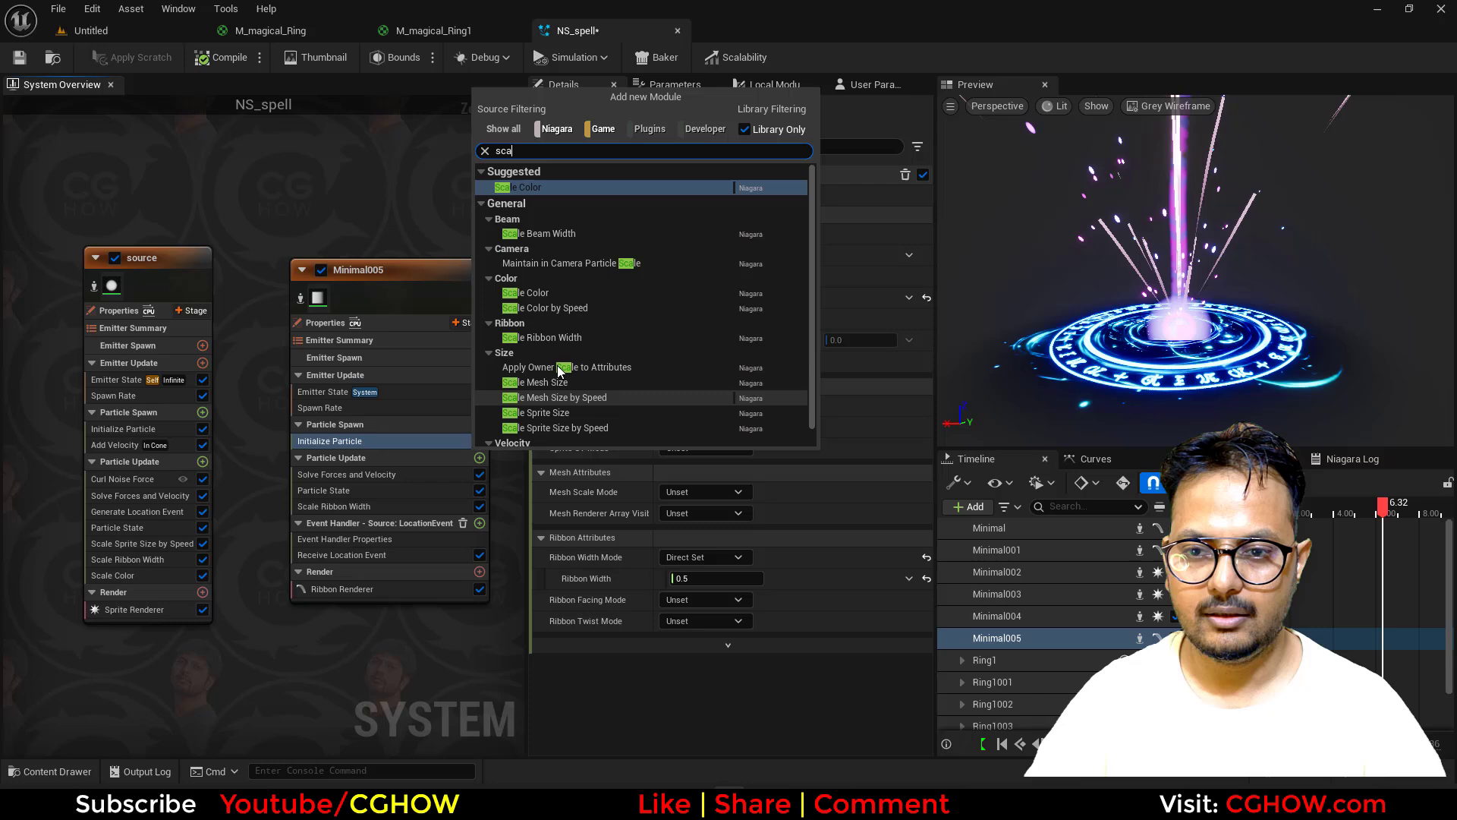
click(537, 190)
click(909, 239)
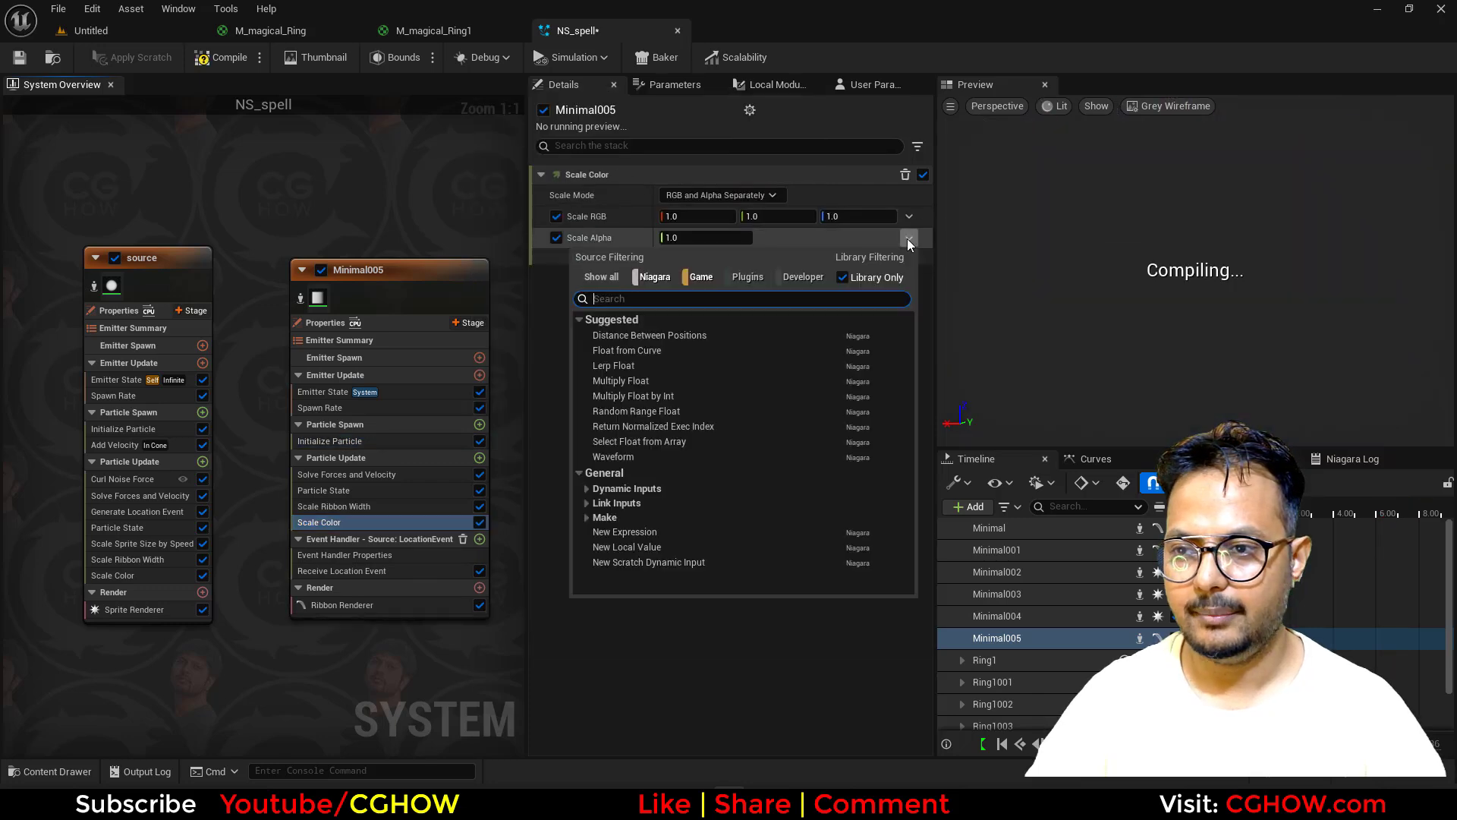
click(678, 351)
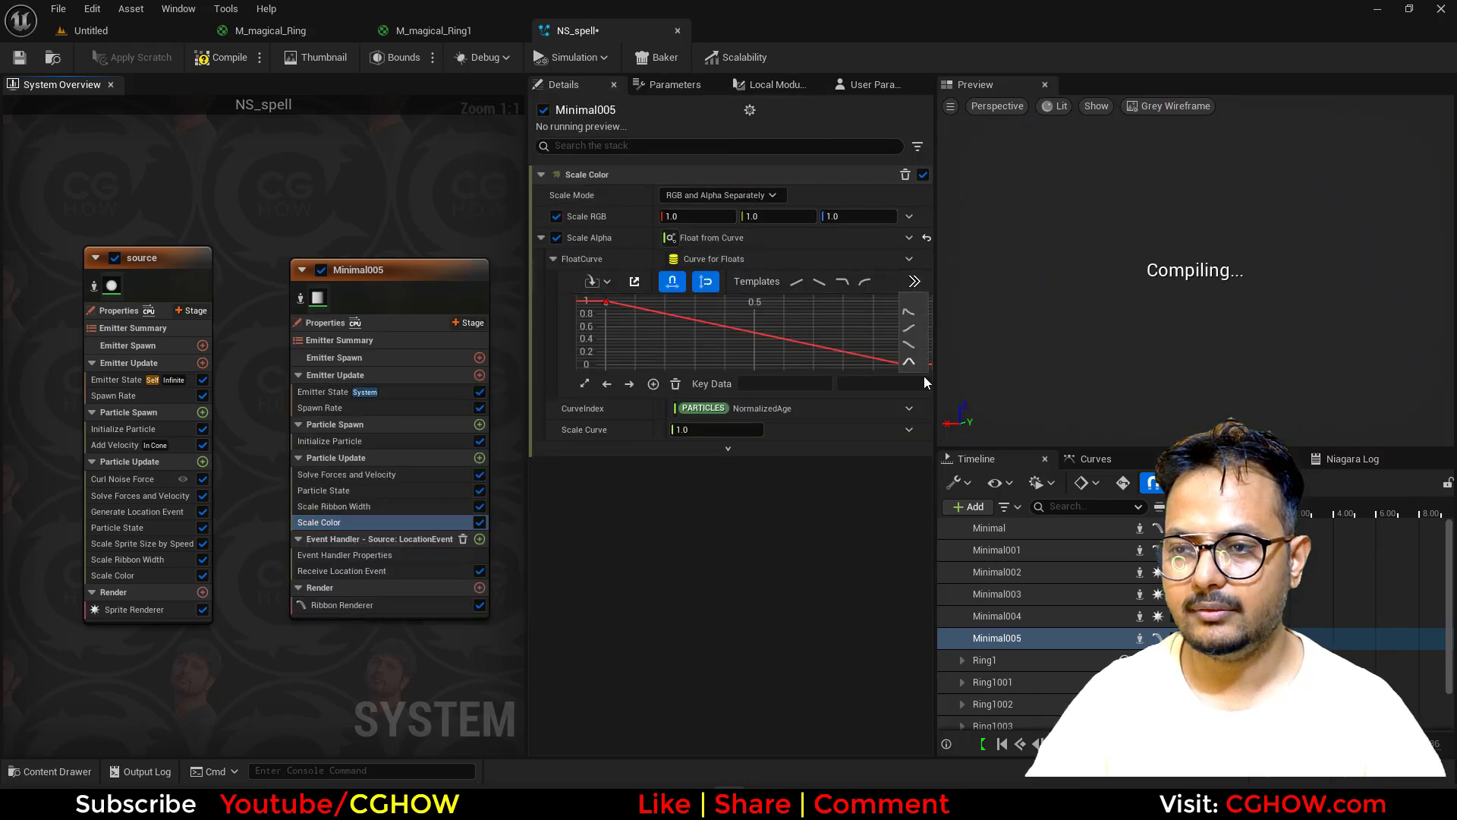
click(908, 363)
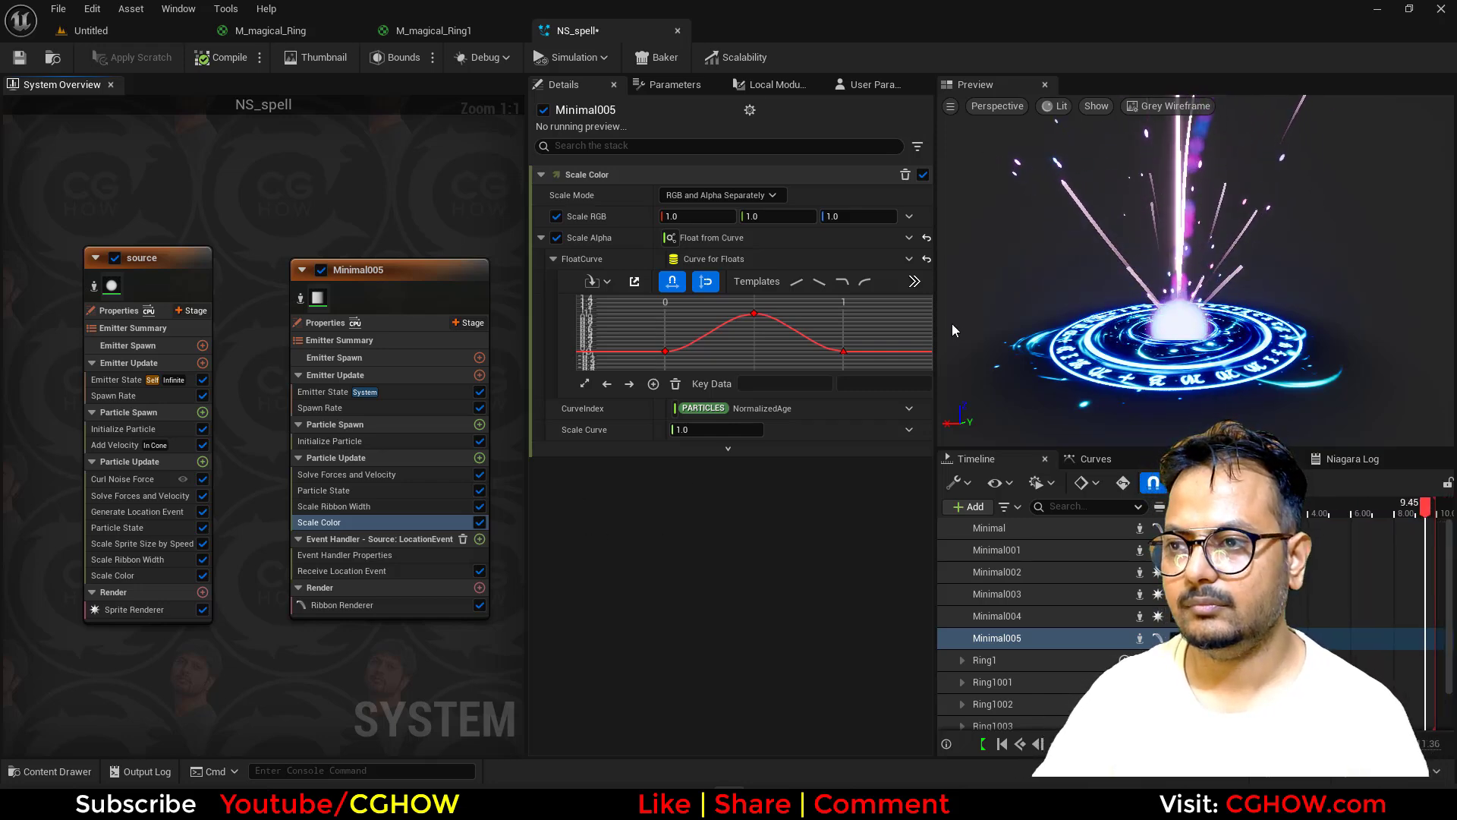
Step: Change Minimal005's Initialize Particle color to a fully saturated blue with brightness (V) about 0.34
click(343, 440)
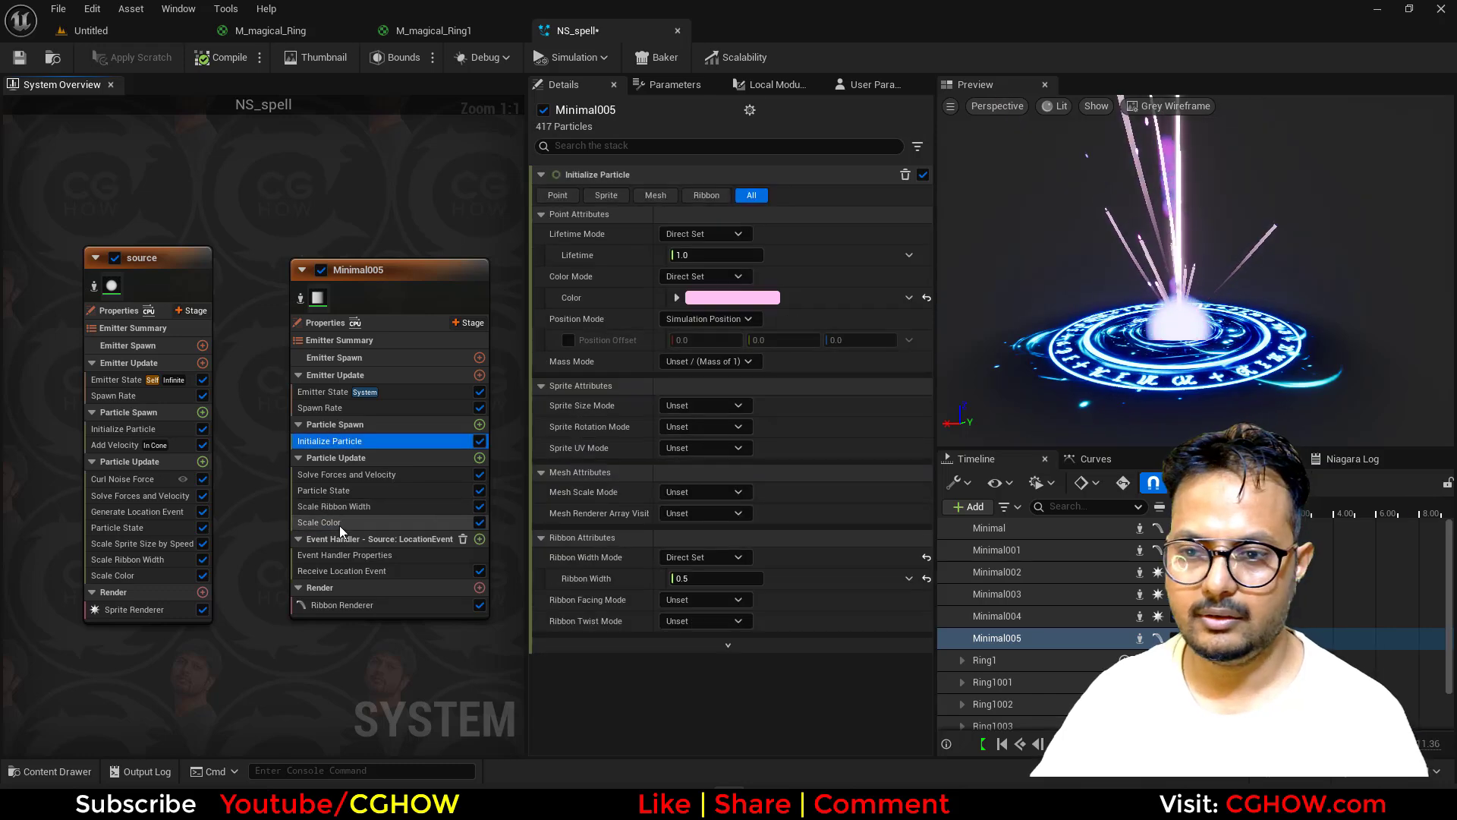
click(732, 297)
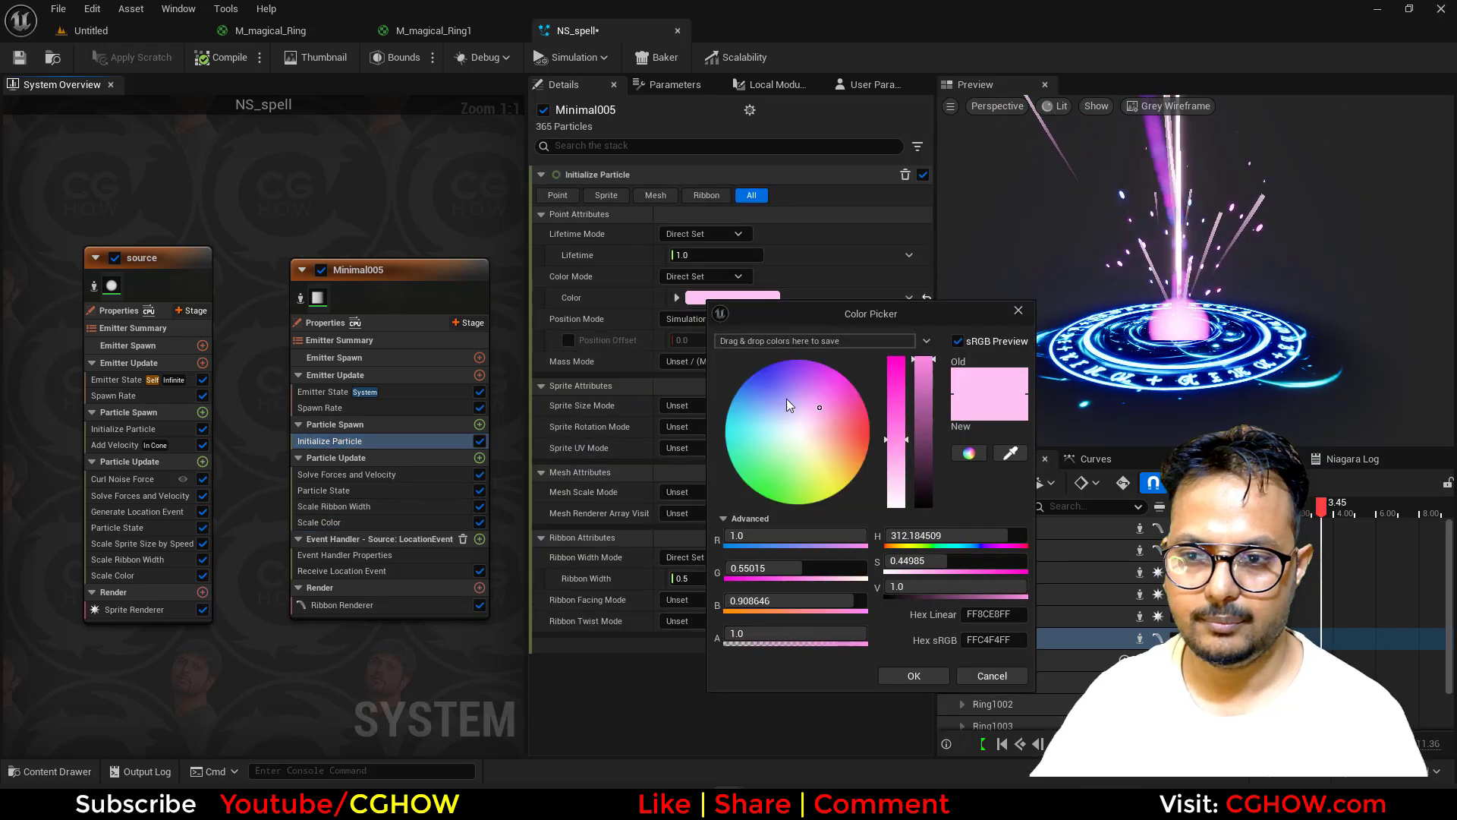
drag(789, 404, 714, 310)
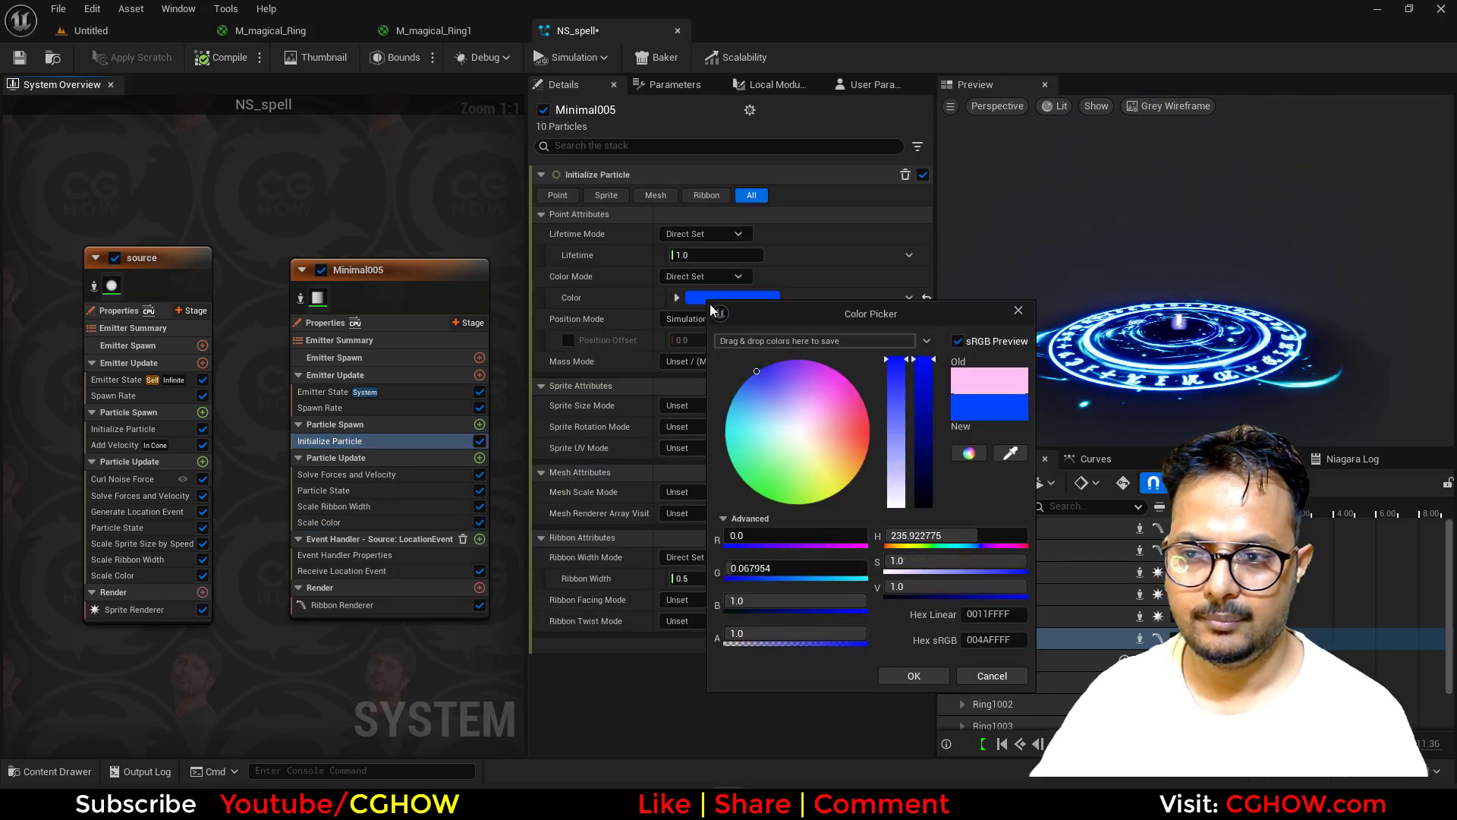
click(933, 453)
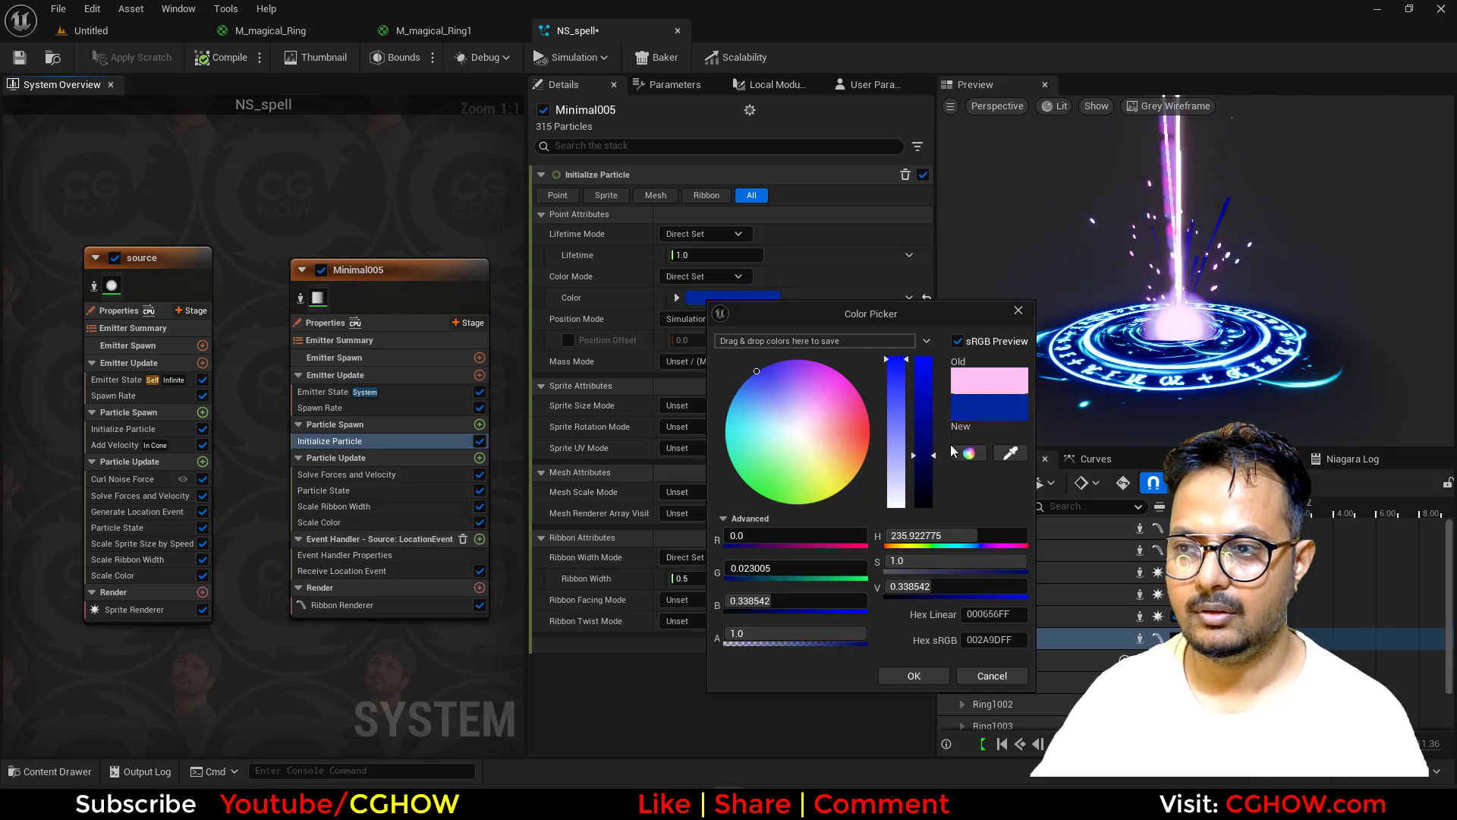
click(911, 675)
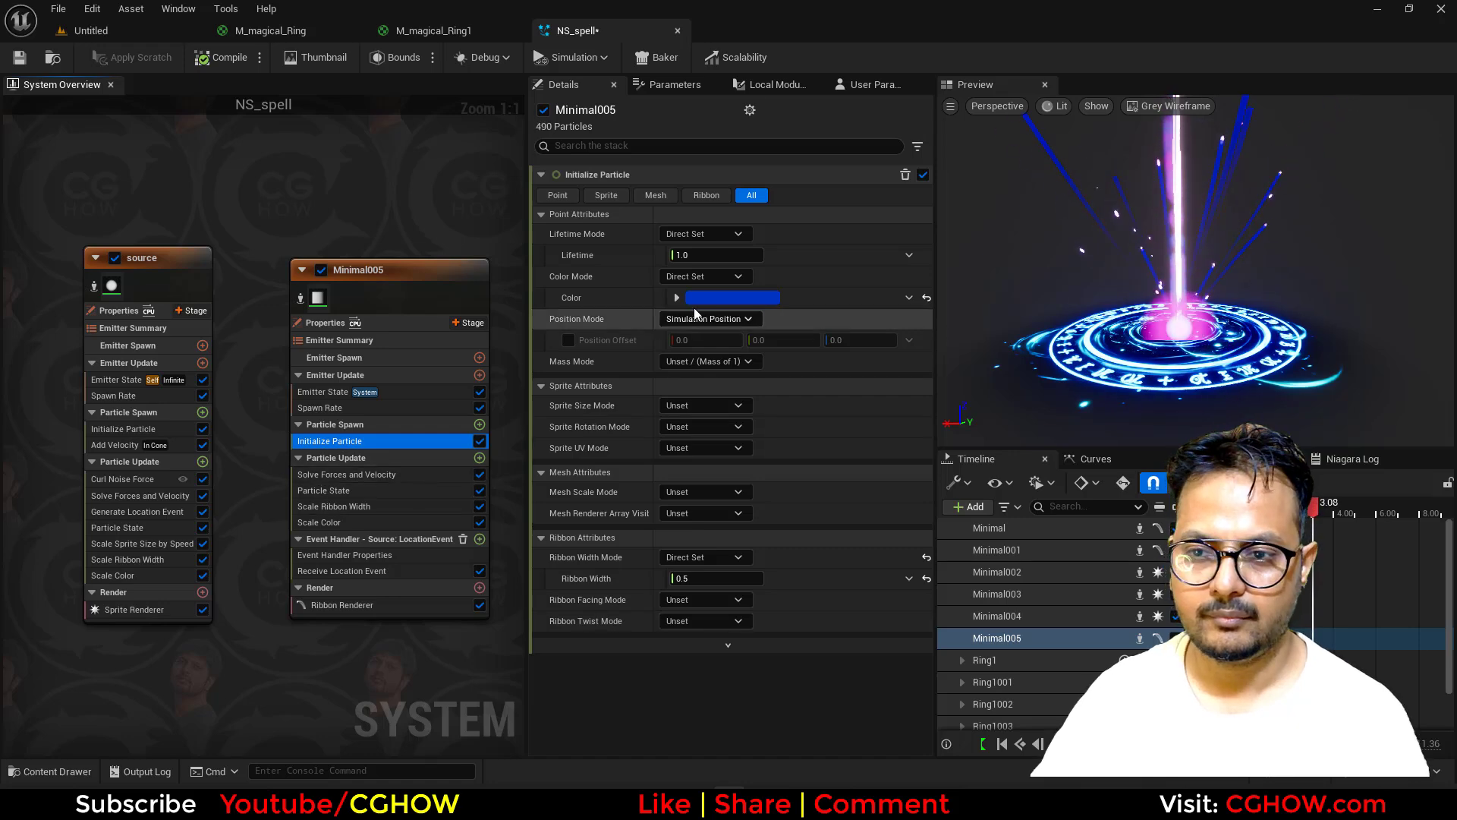
Step: Try a brightness (V) of 0.1 for Minimal005's blue particle color, then raise it to 1.0
click(732, 298)
text(0.1)
key(Return)
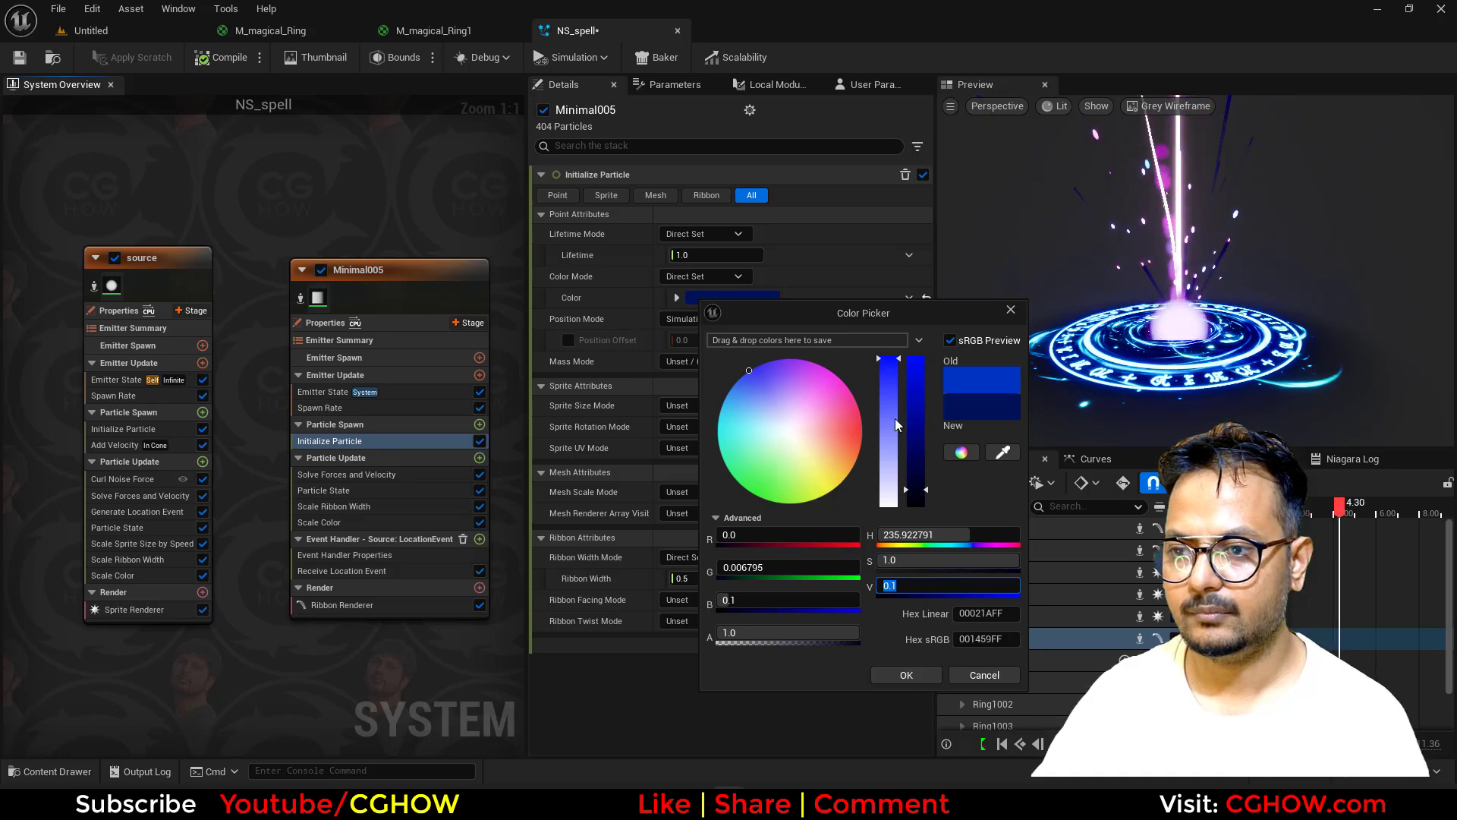
drag(909, 377, 911, 357)
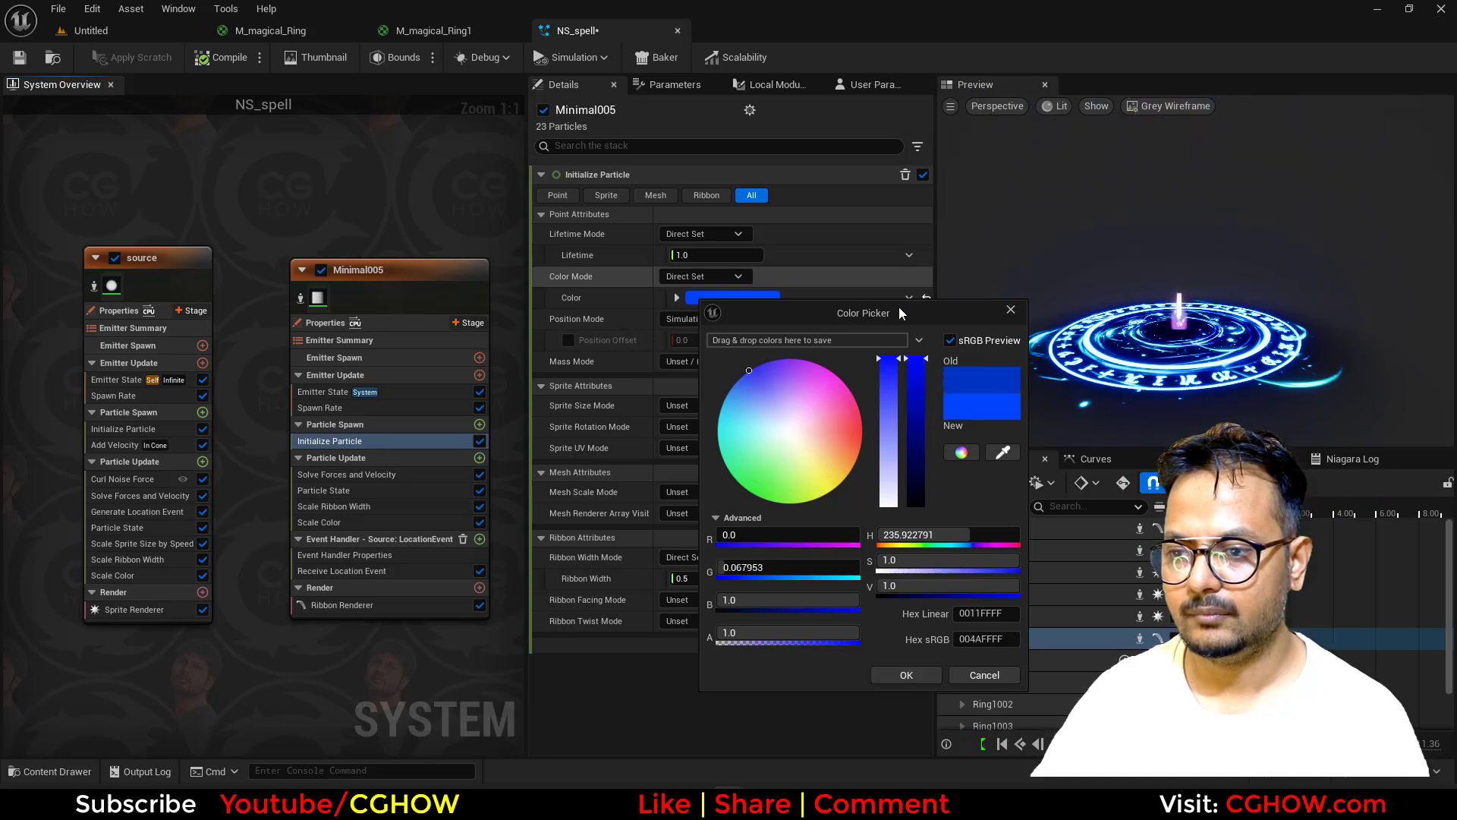
click(906, 674)
Step: Set the Alpha of Minimal005's particle color to 0.1 and its Ribbon Width to 1.0
click(676, 297)
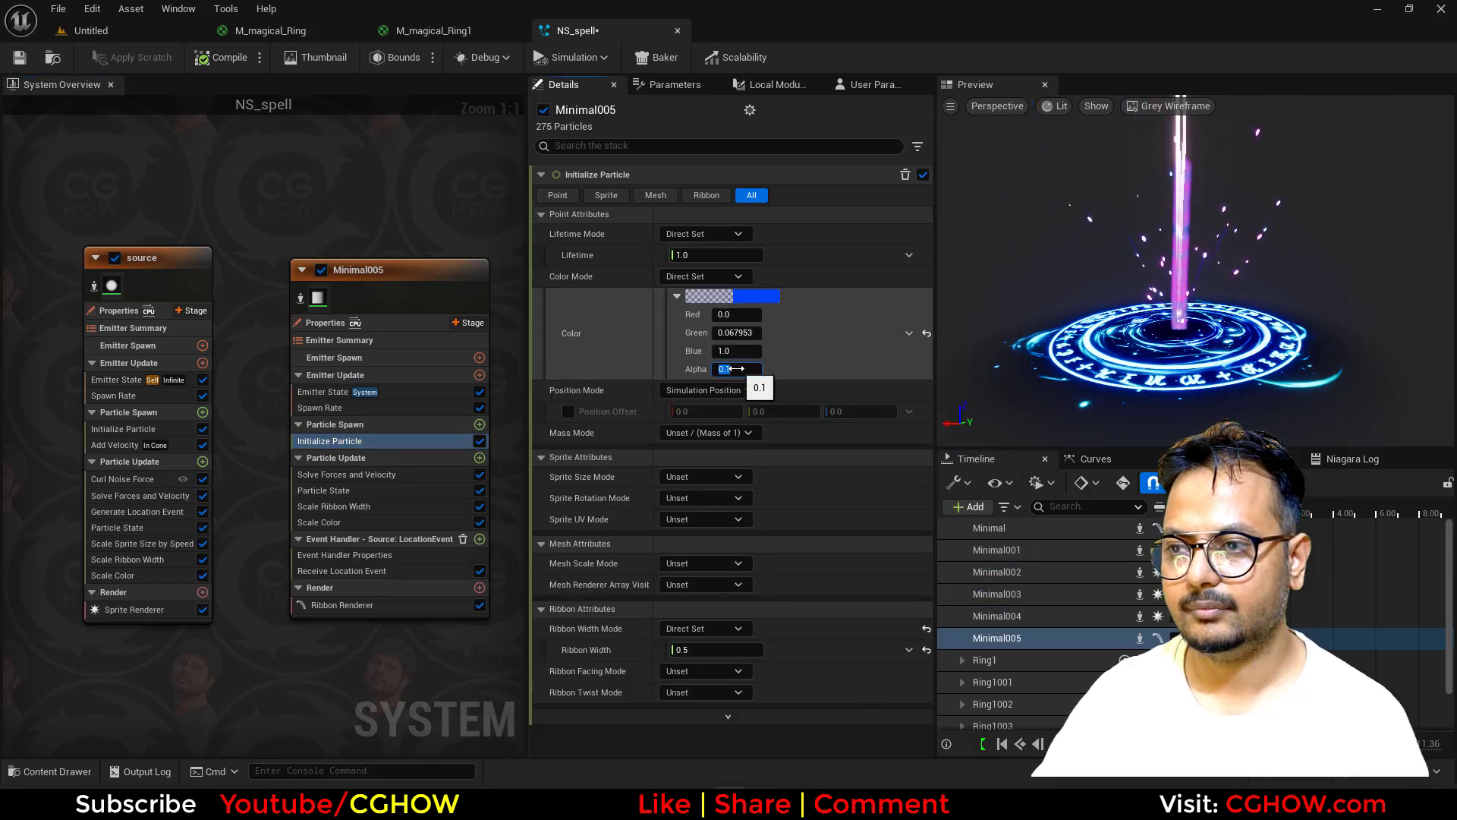
click(709, 649)
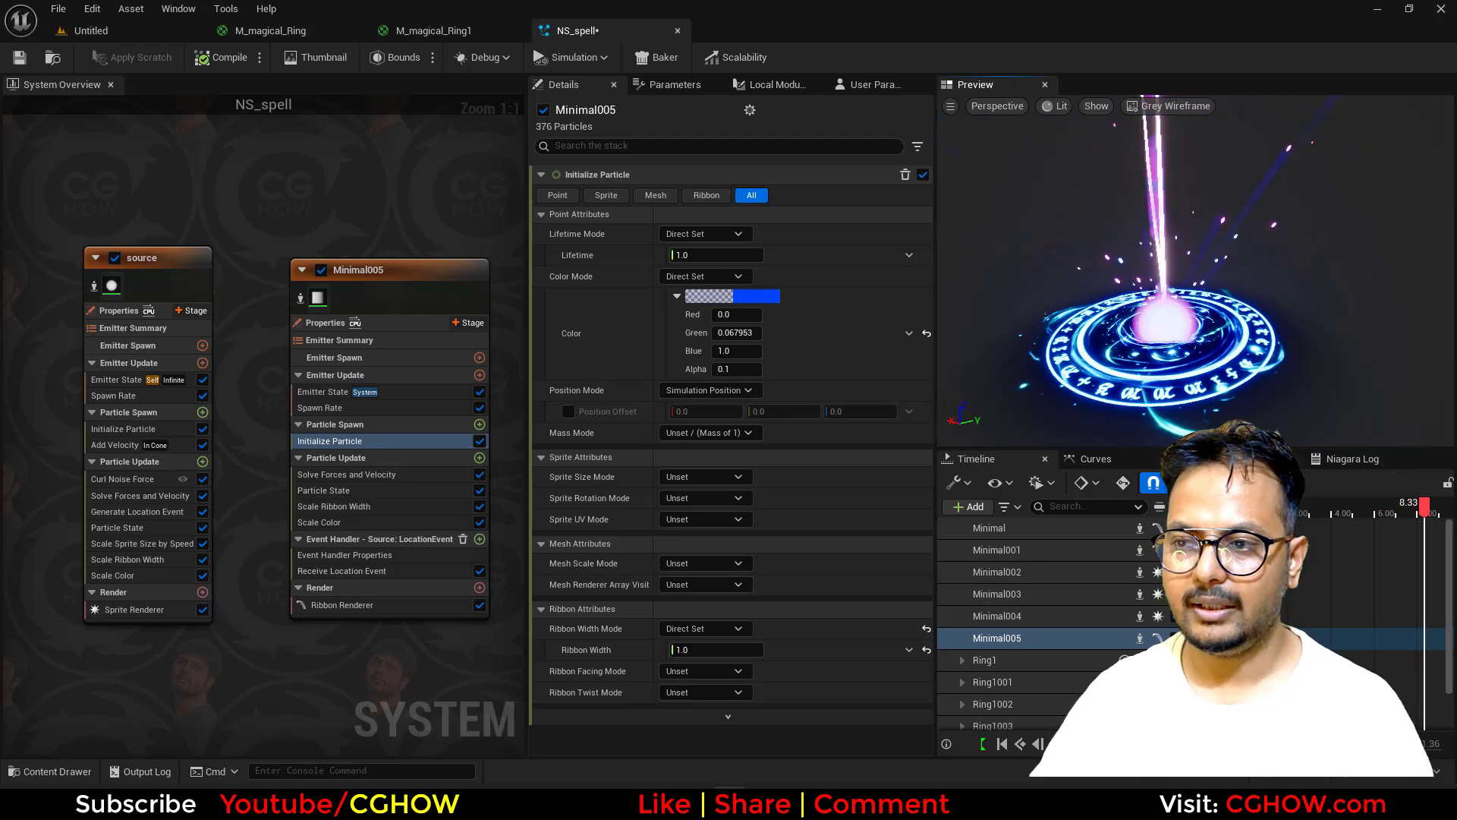
Step: Duplicate the Minimal004 emitter and place the copy beside it in the system overview
scroll(258, 204, down, 4)
right_drag(258, 202, 218, 414)
scroll(193, 252, up, 4)
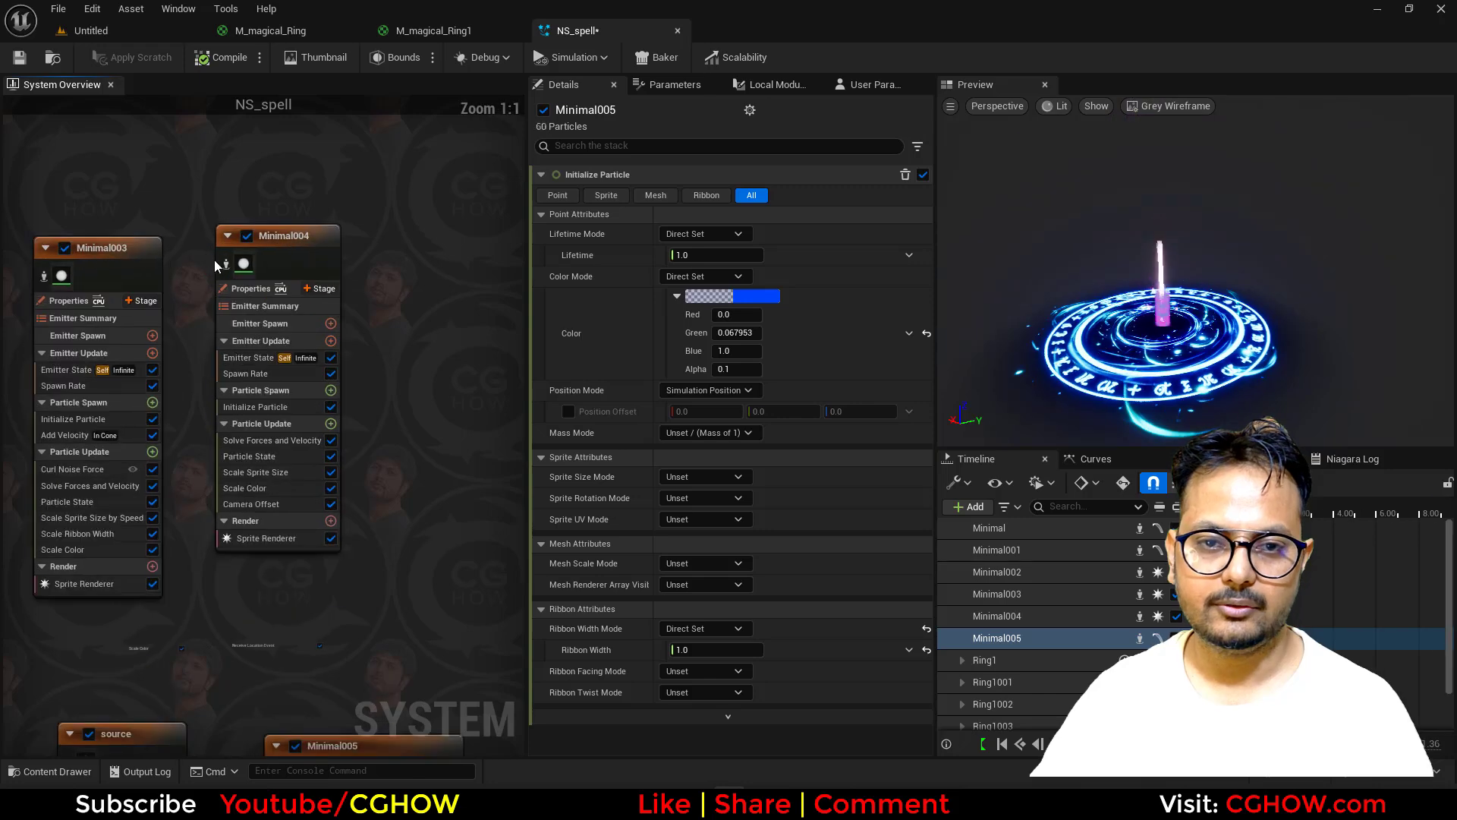
right_drag(221, 247, 310, 217)
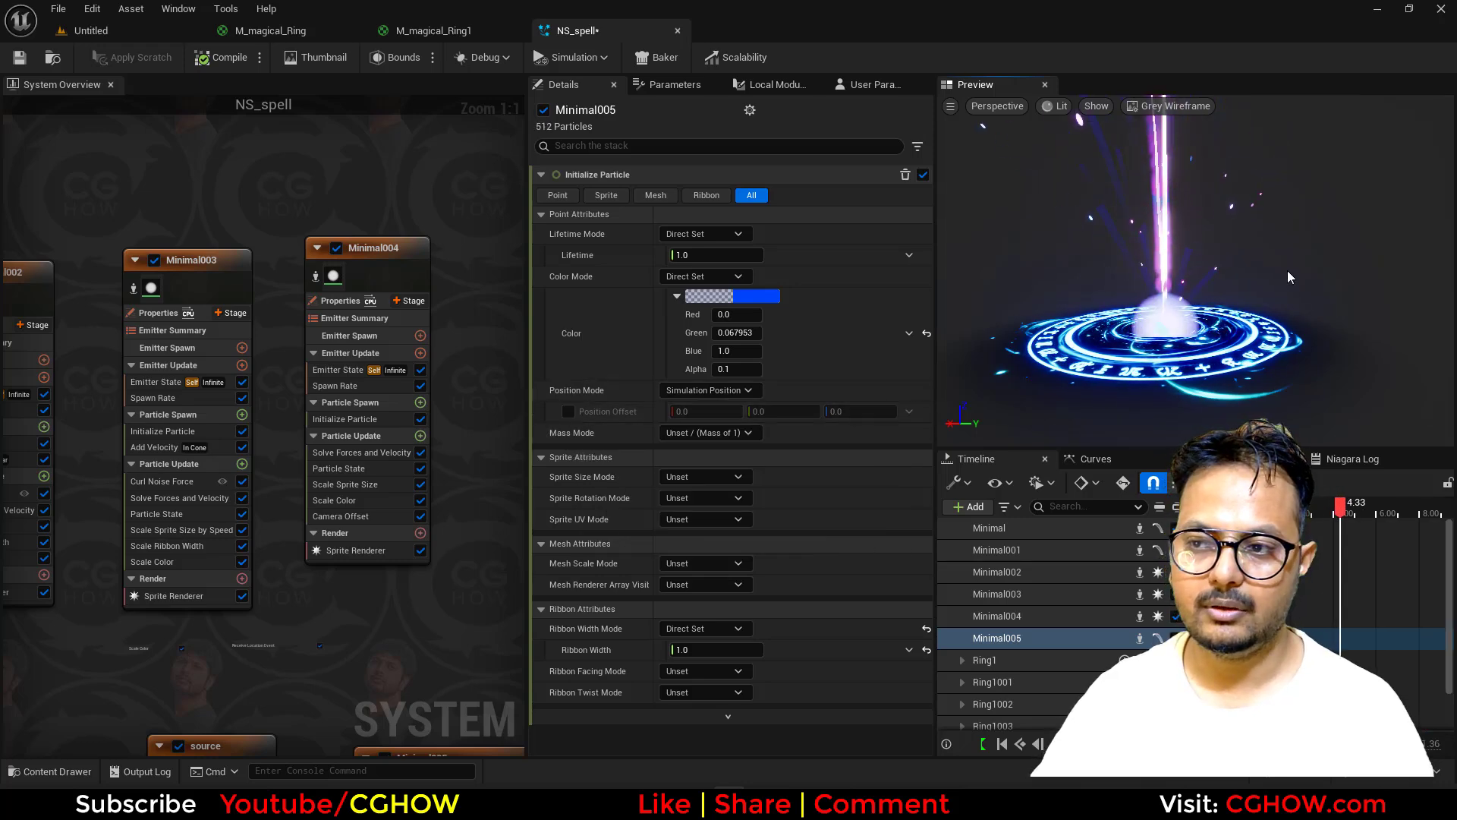
right_drag(367, 265, 231, 275)
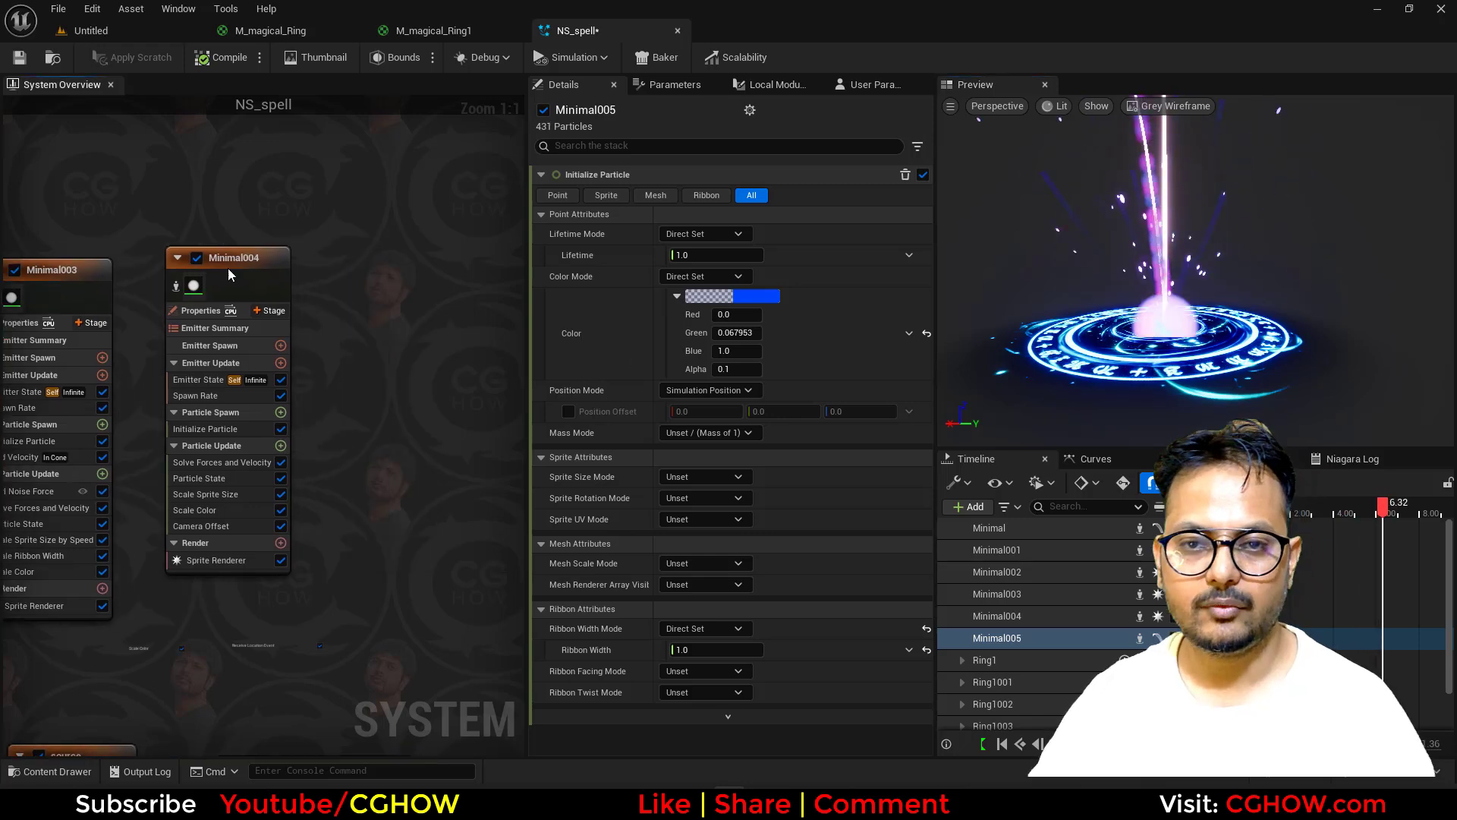
click(258, 272)
click(377, 229)
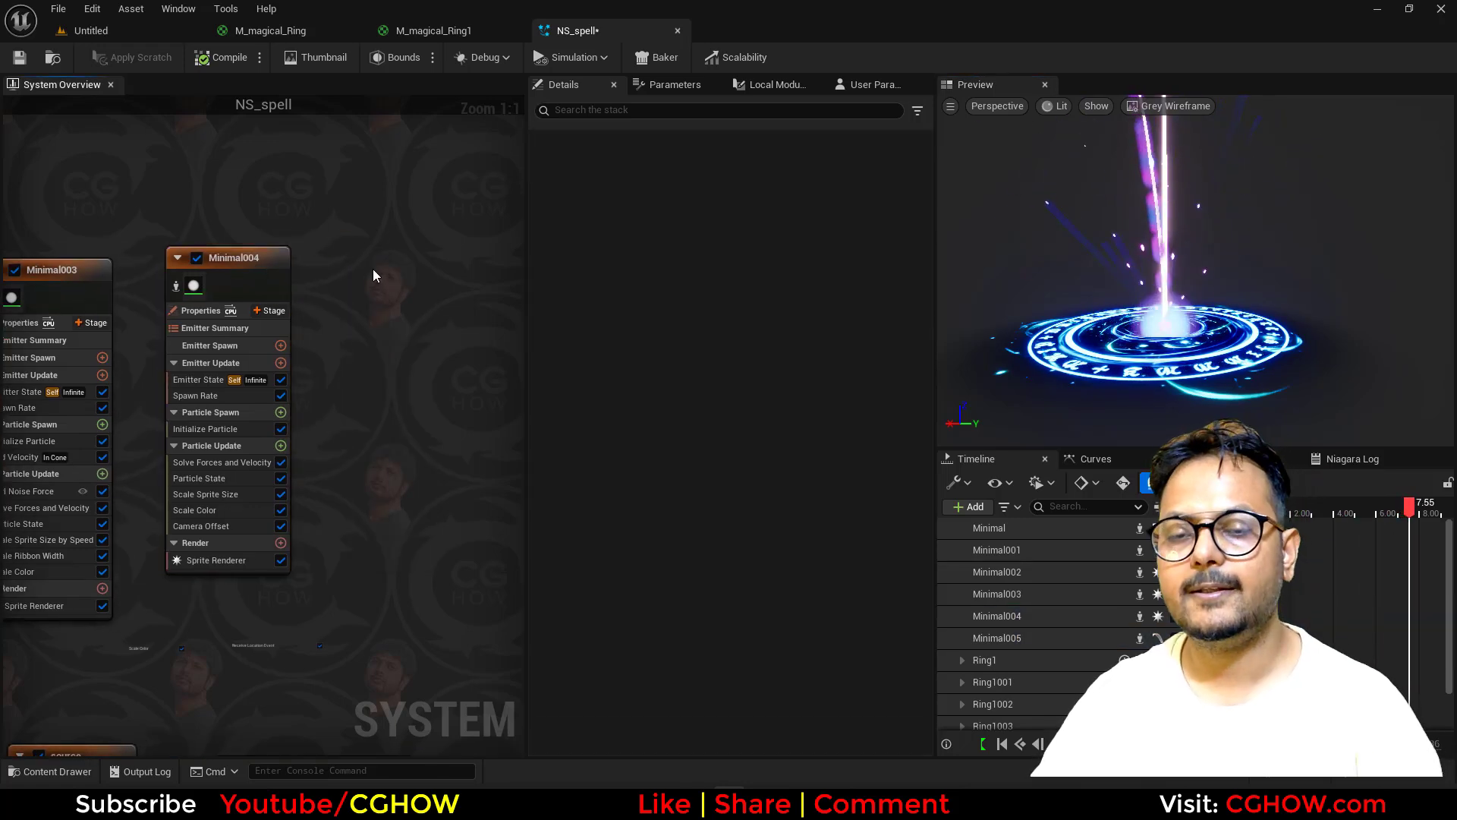
key(ctrl+v)
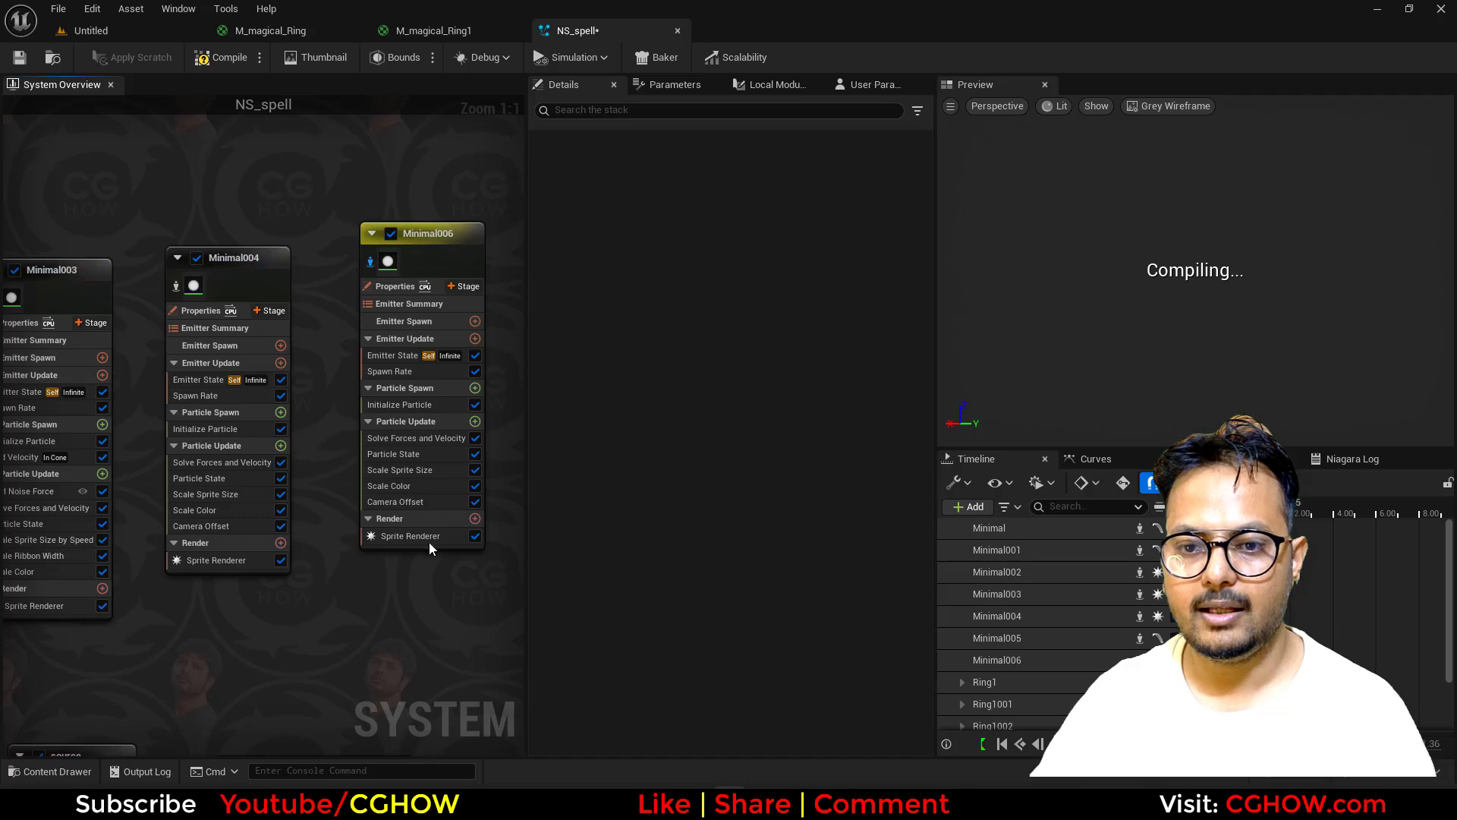
Step: Assign the M_Flash material to Minimal006's Sprite Renderer
click(430, 542)
click(739, 214)
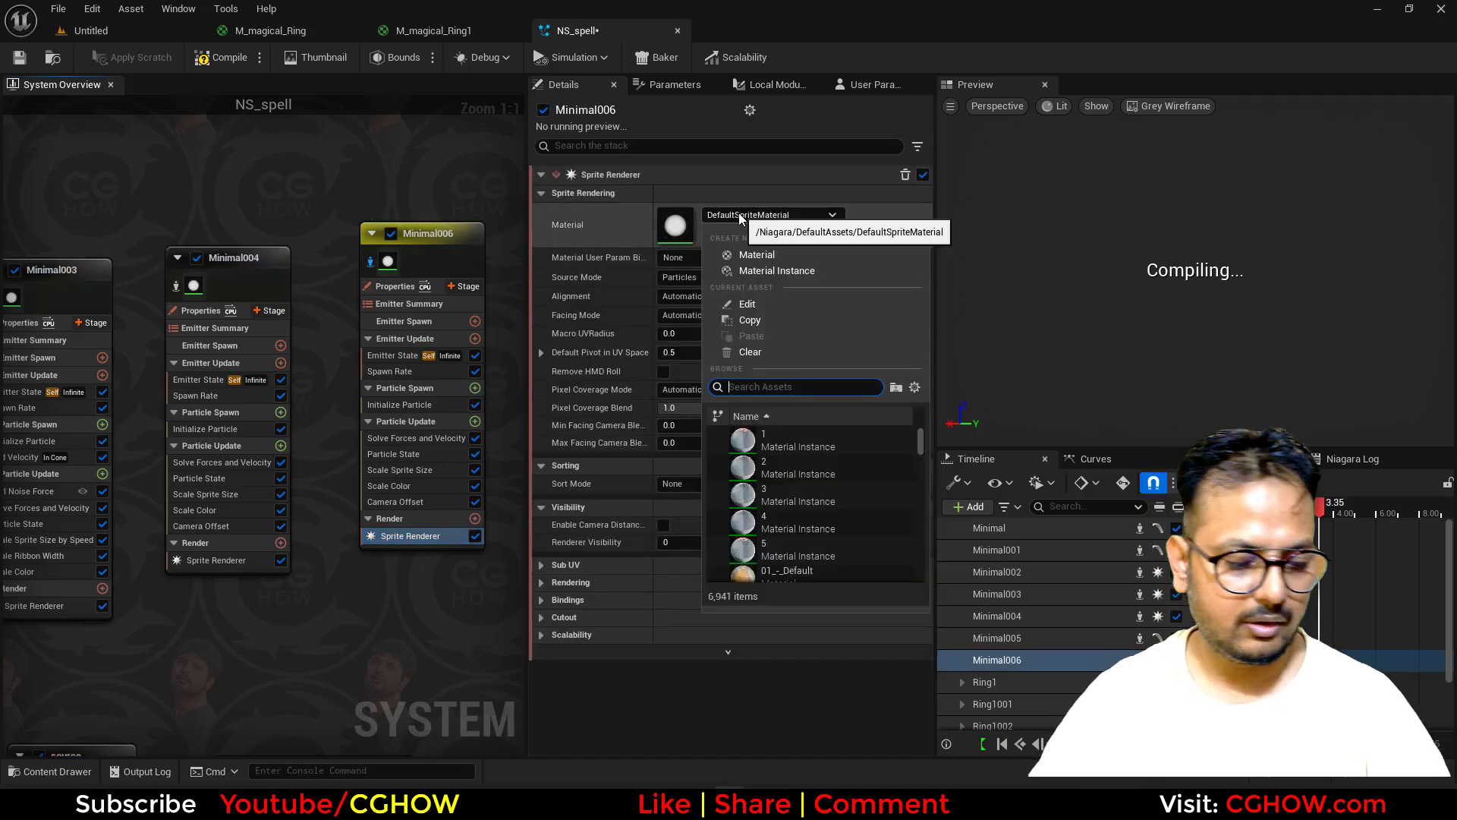
text(flash)
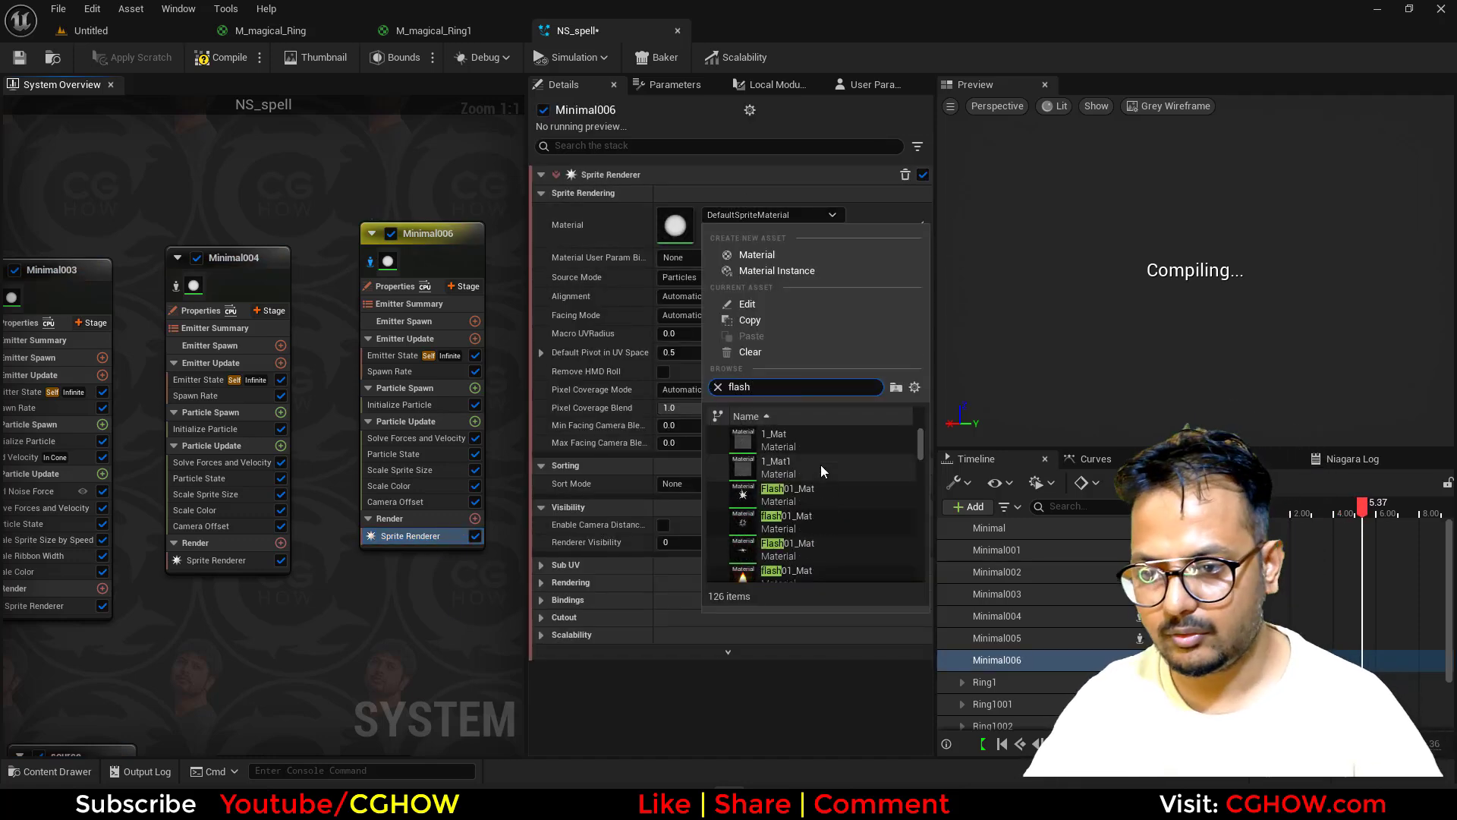
scroll(821, 465, down, 4)
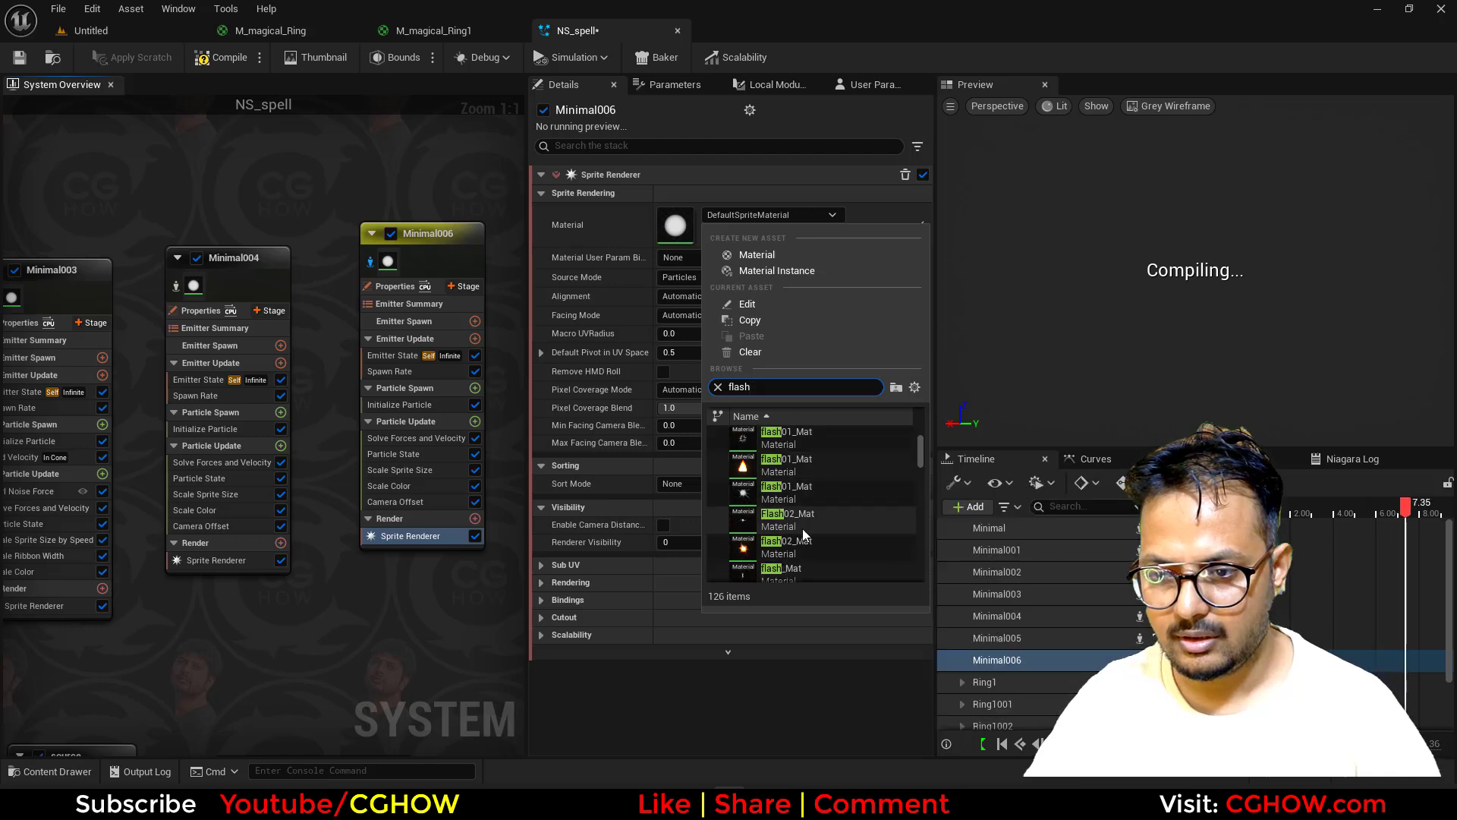
scroll(803, 531, down, 5)
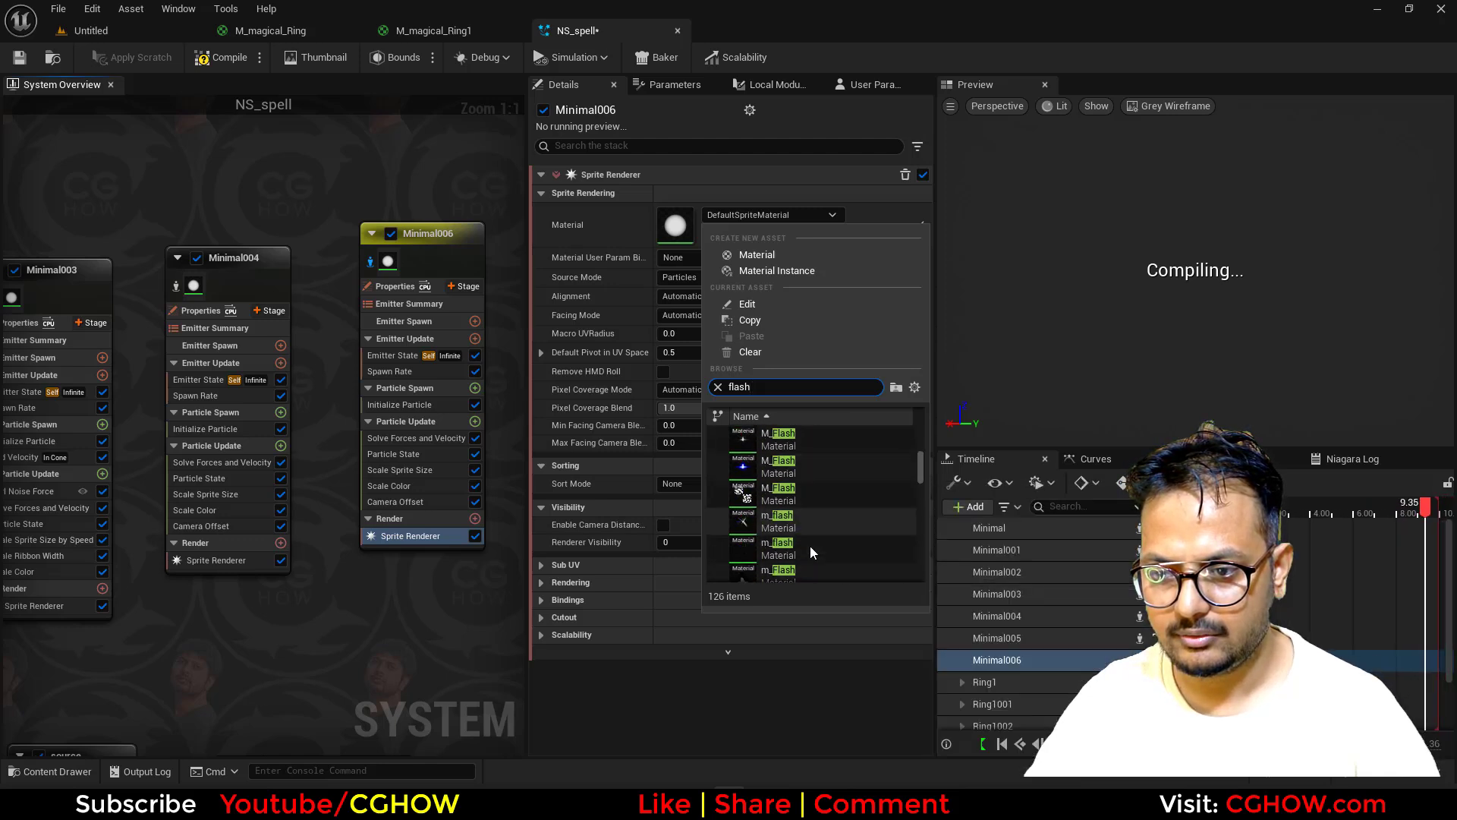
scroll(809, 544, up, 2)
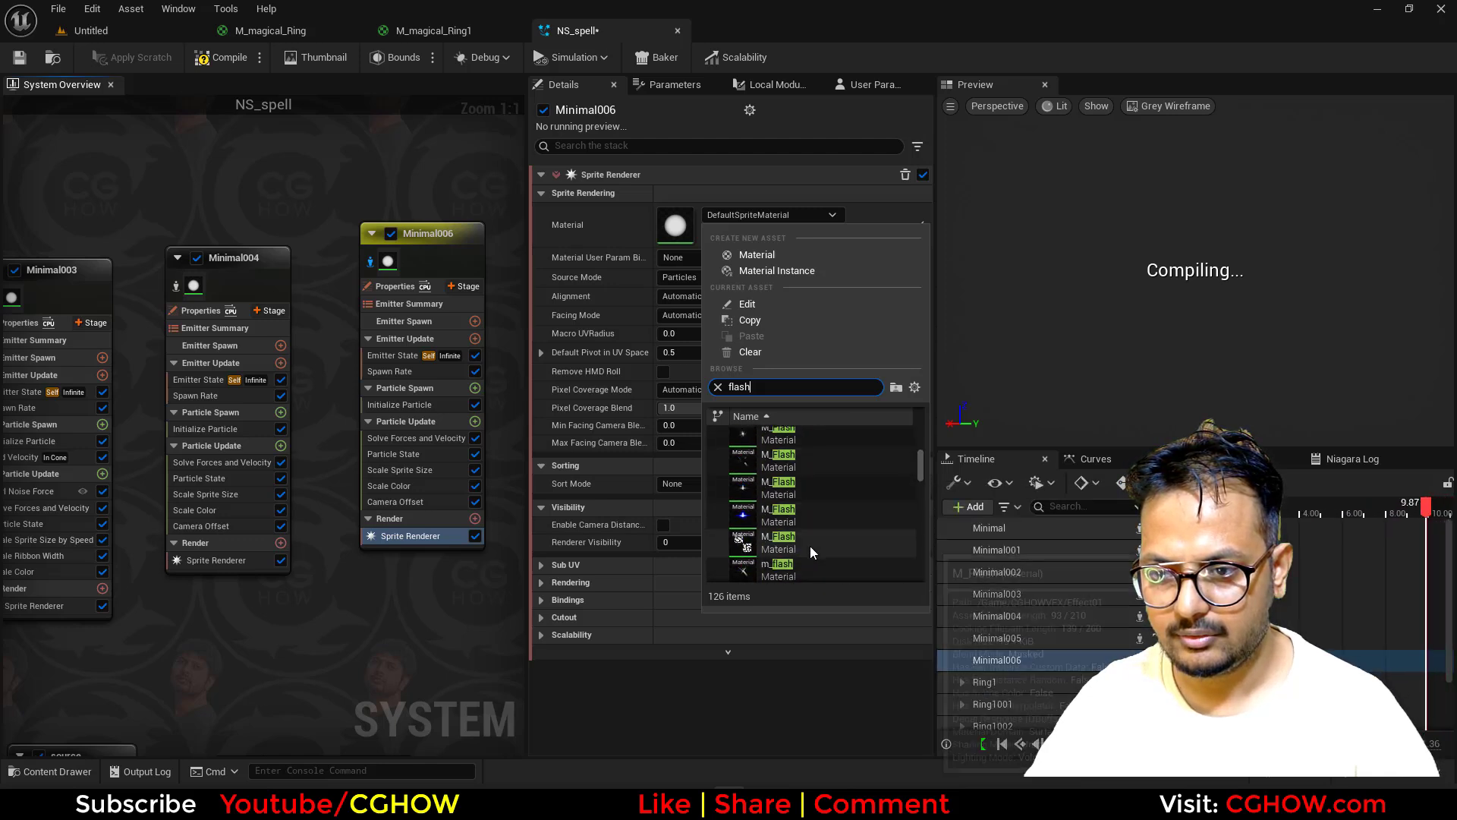
click(792, 481)
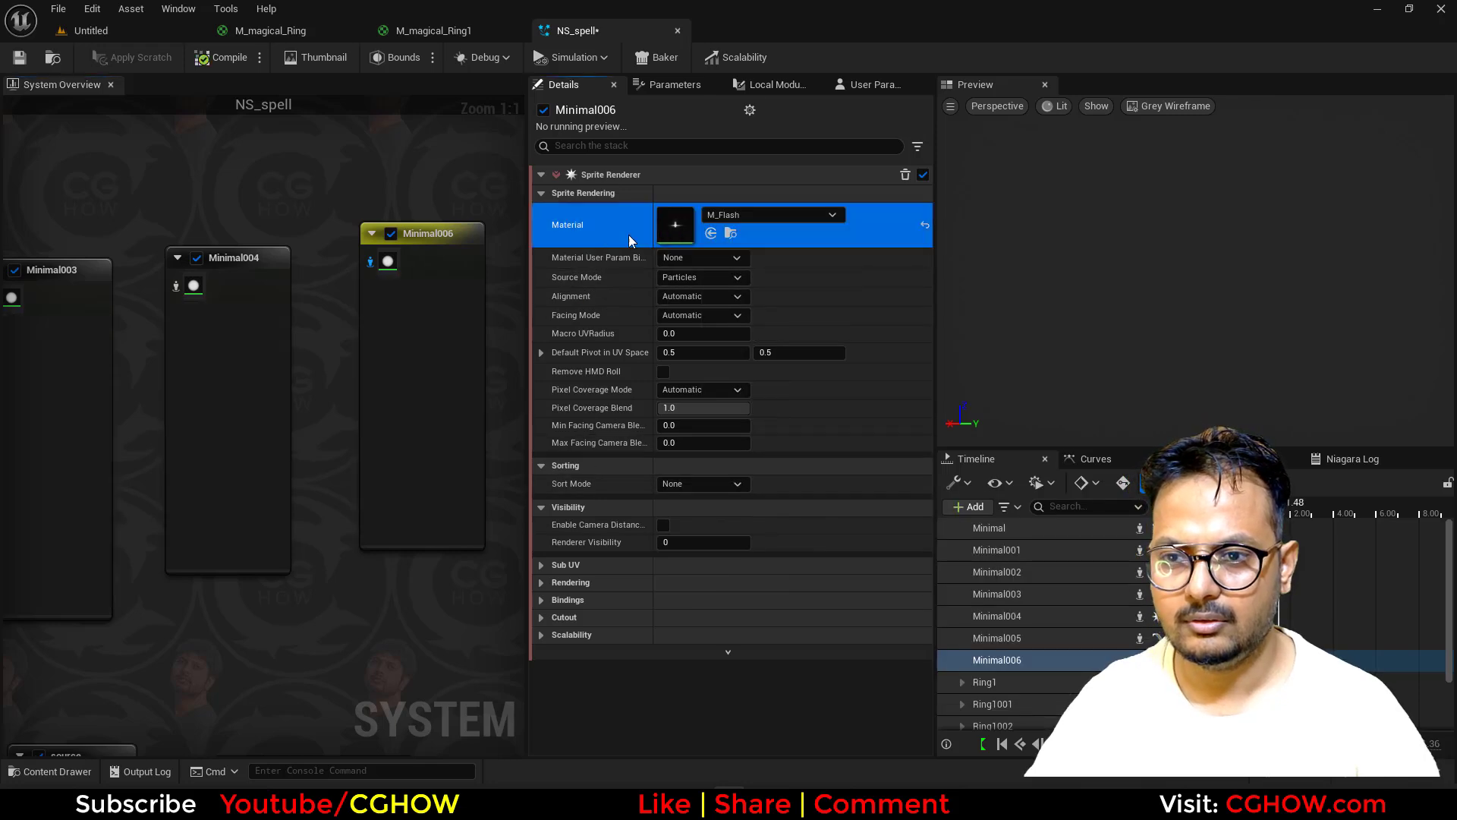
Step: Examine the M_Flash material's node graph and flat-shape preview, then close the material
double_click(677, 225)
right_drag(653, 372, 759, 405)
click(433, 498)
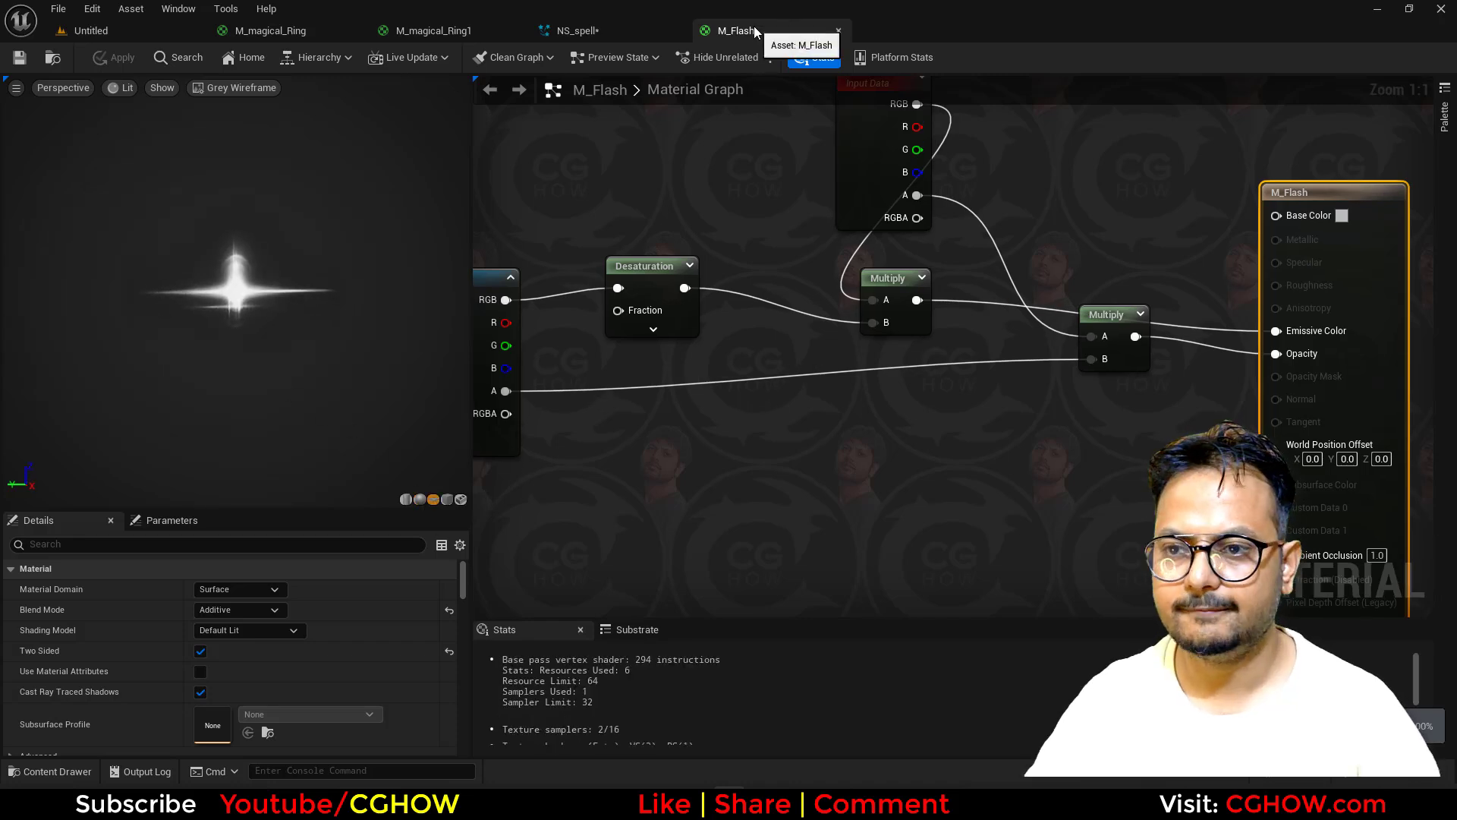
middle_click(736, 34)
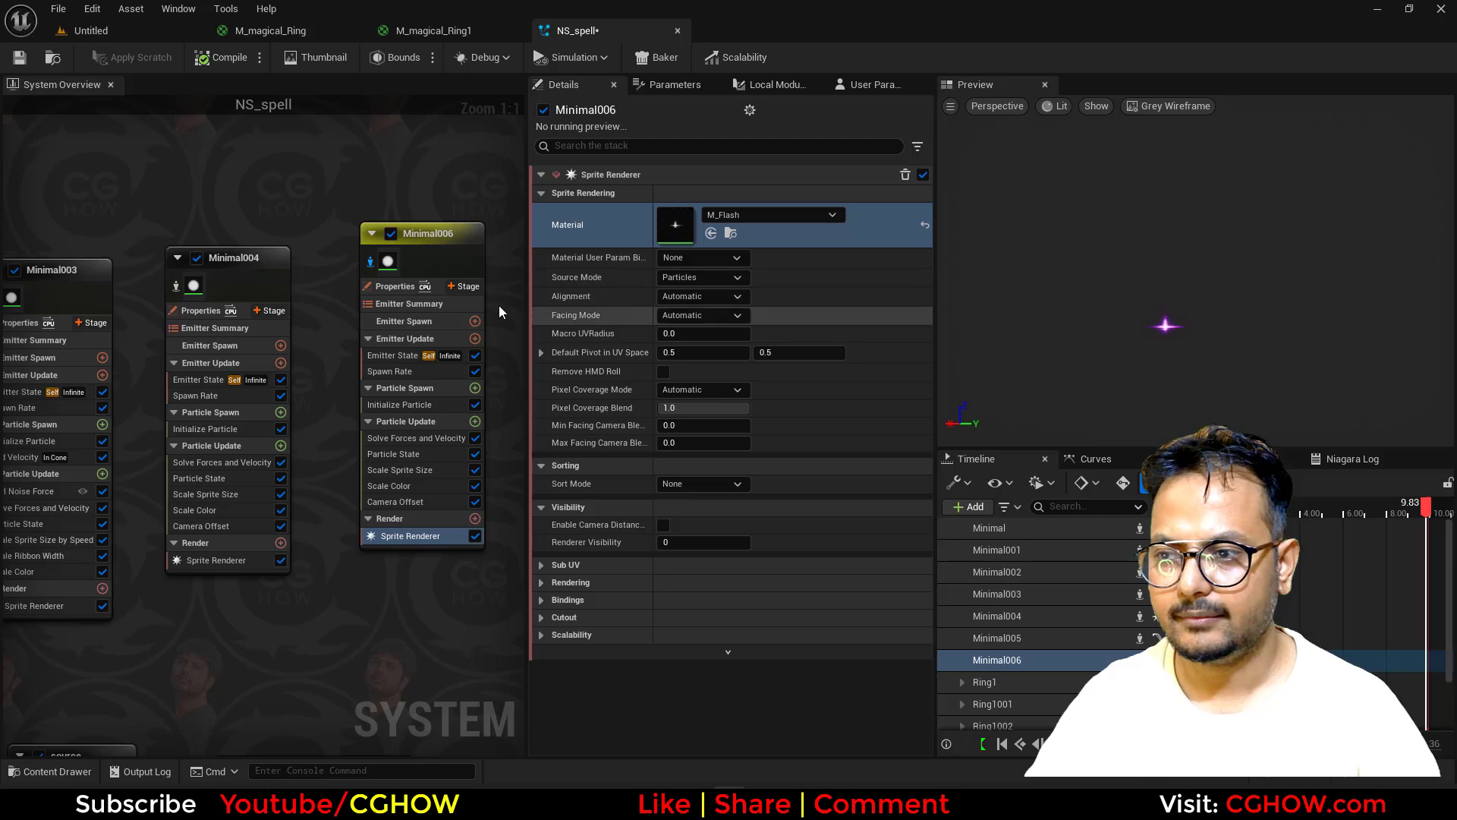
Step: Increase the brightness of Minimal006's Color Minimum in Initialize Particle and check its Color Maximum
click(419, 408)
click(700, 318)
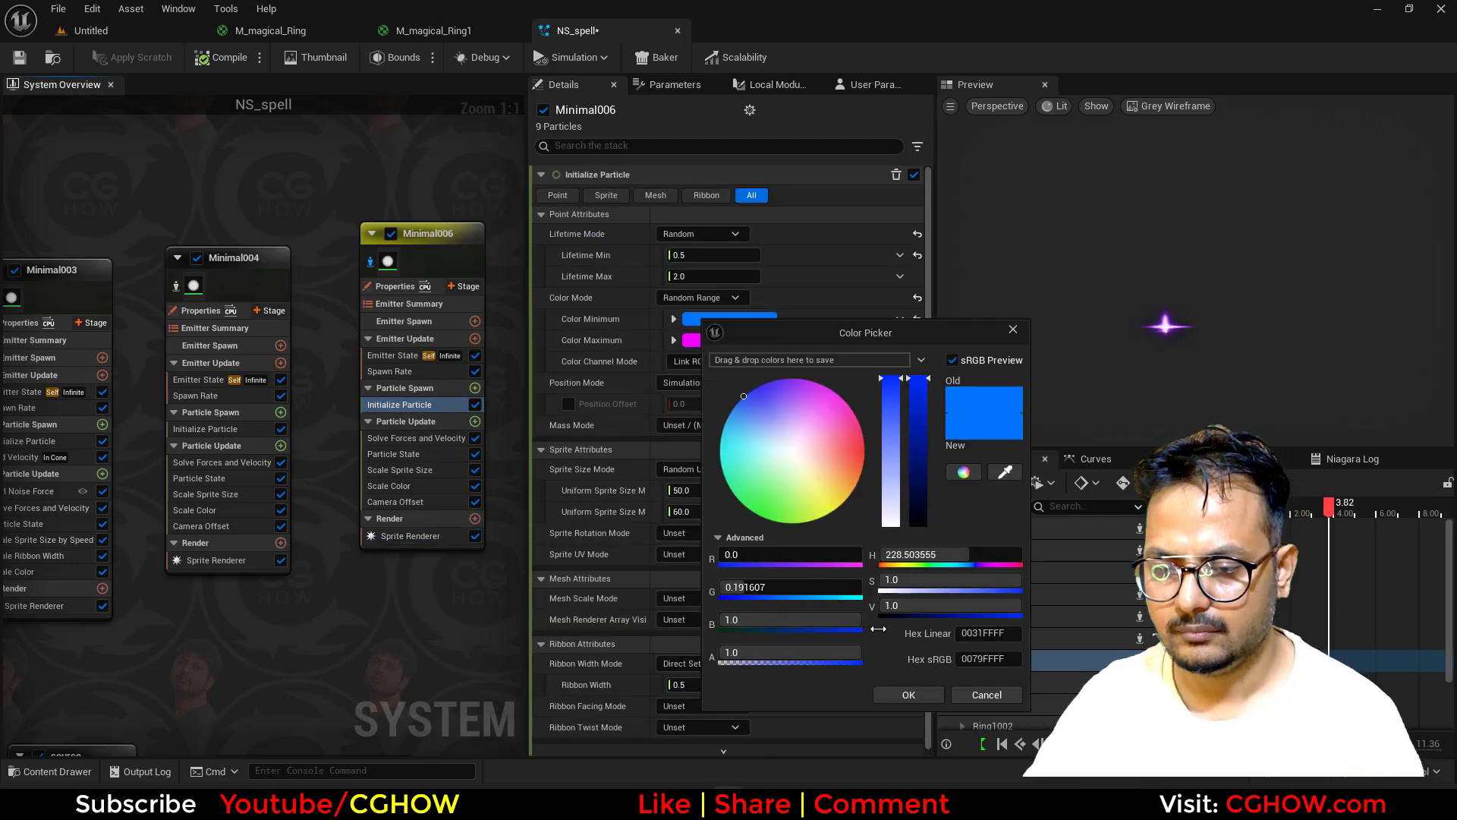
click(909, 694)
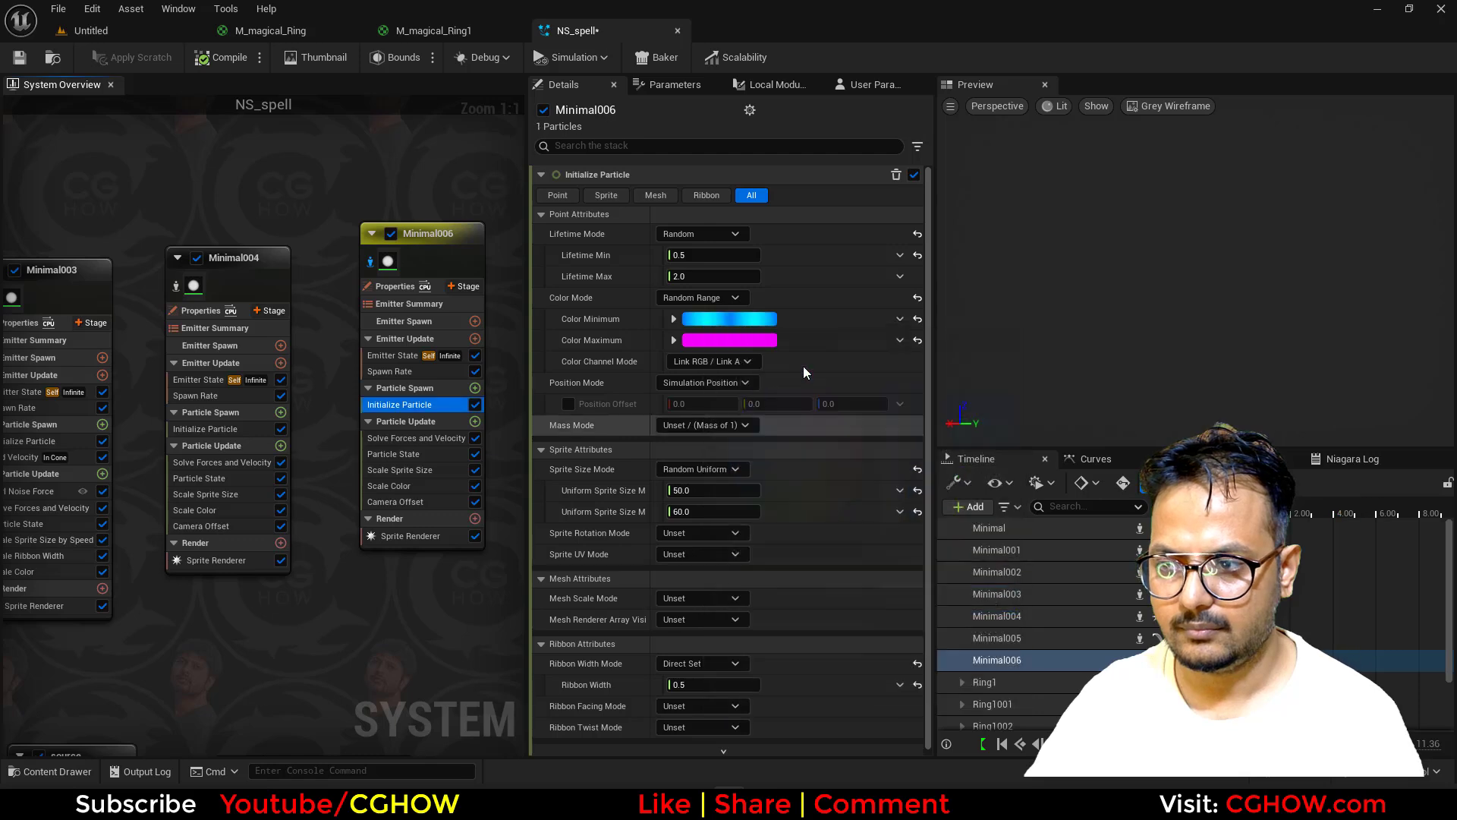
click(758, 342)
click(969, 714)
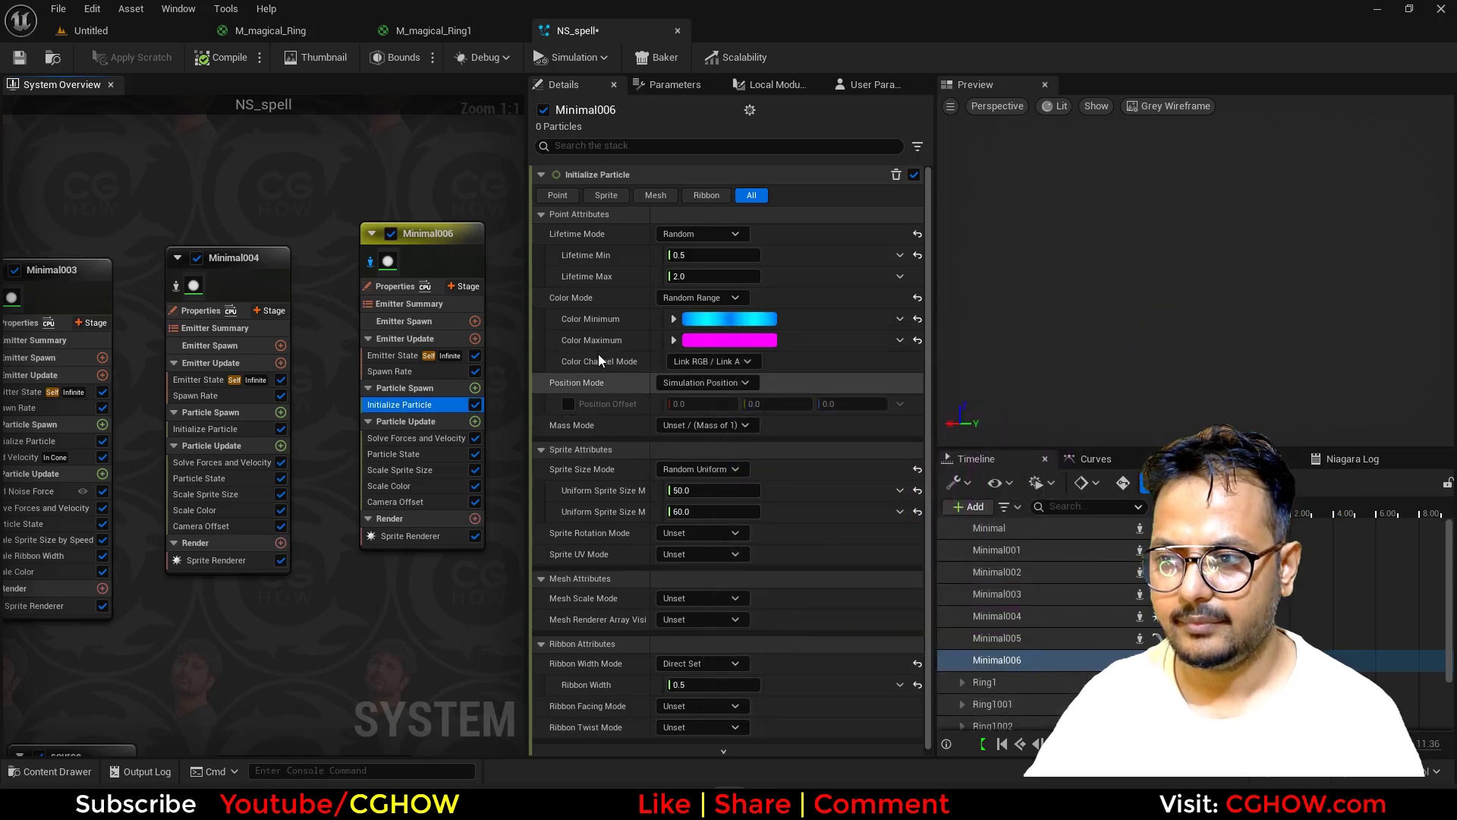
Step: Set Minimal006's SpawnRate to 20 and reset its Spawn Probability to the default value
click(424, 370)
text(20)
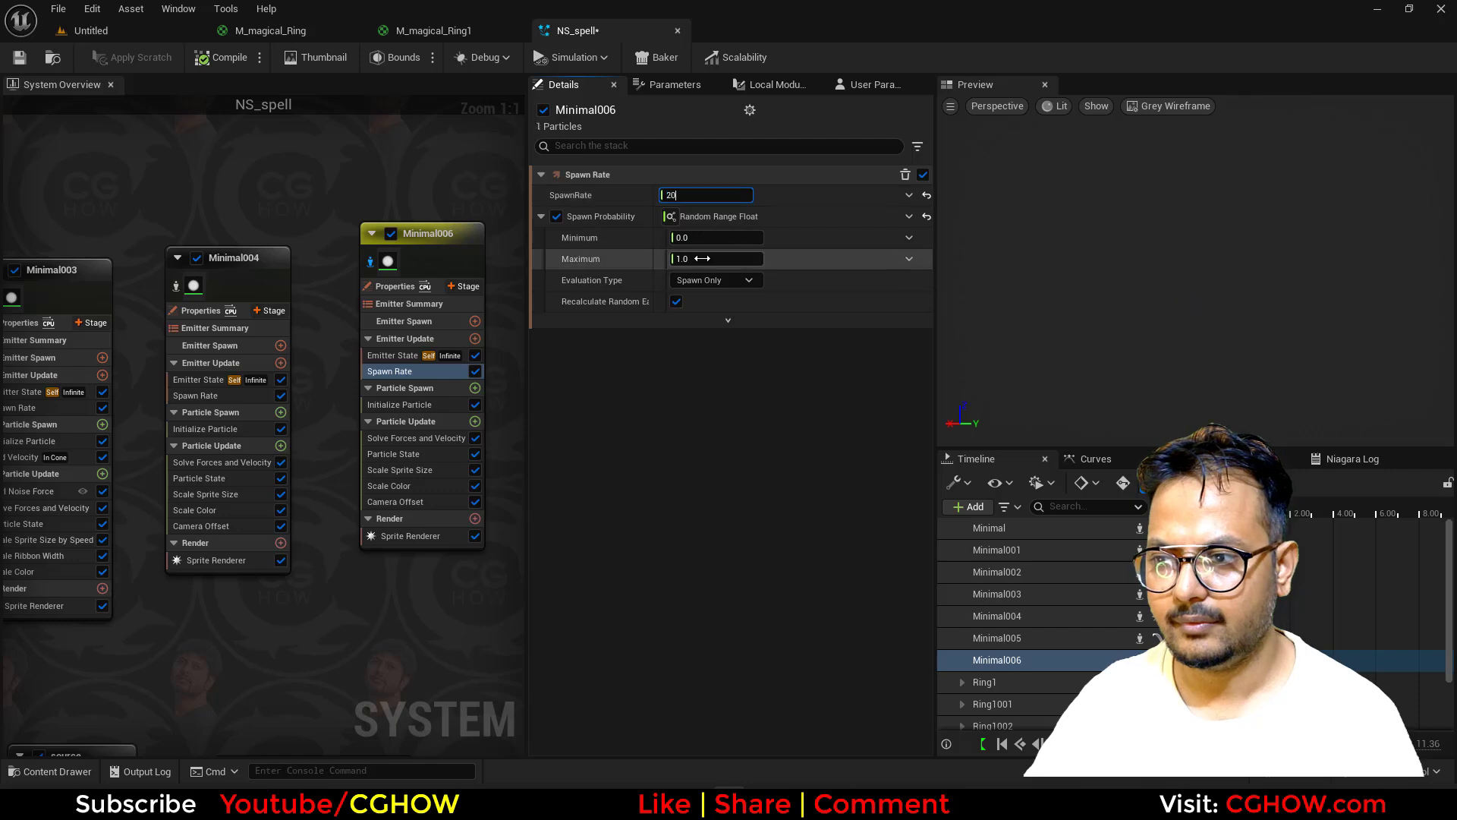
click(926, 217)
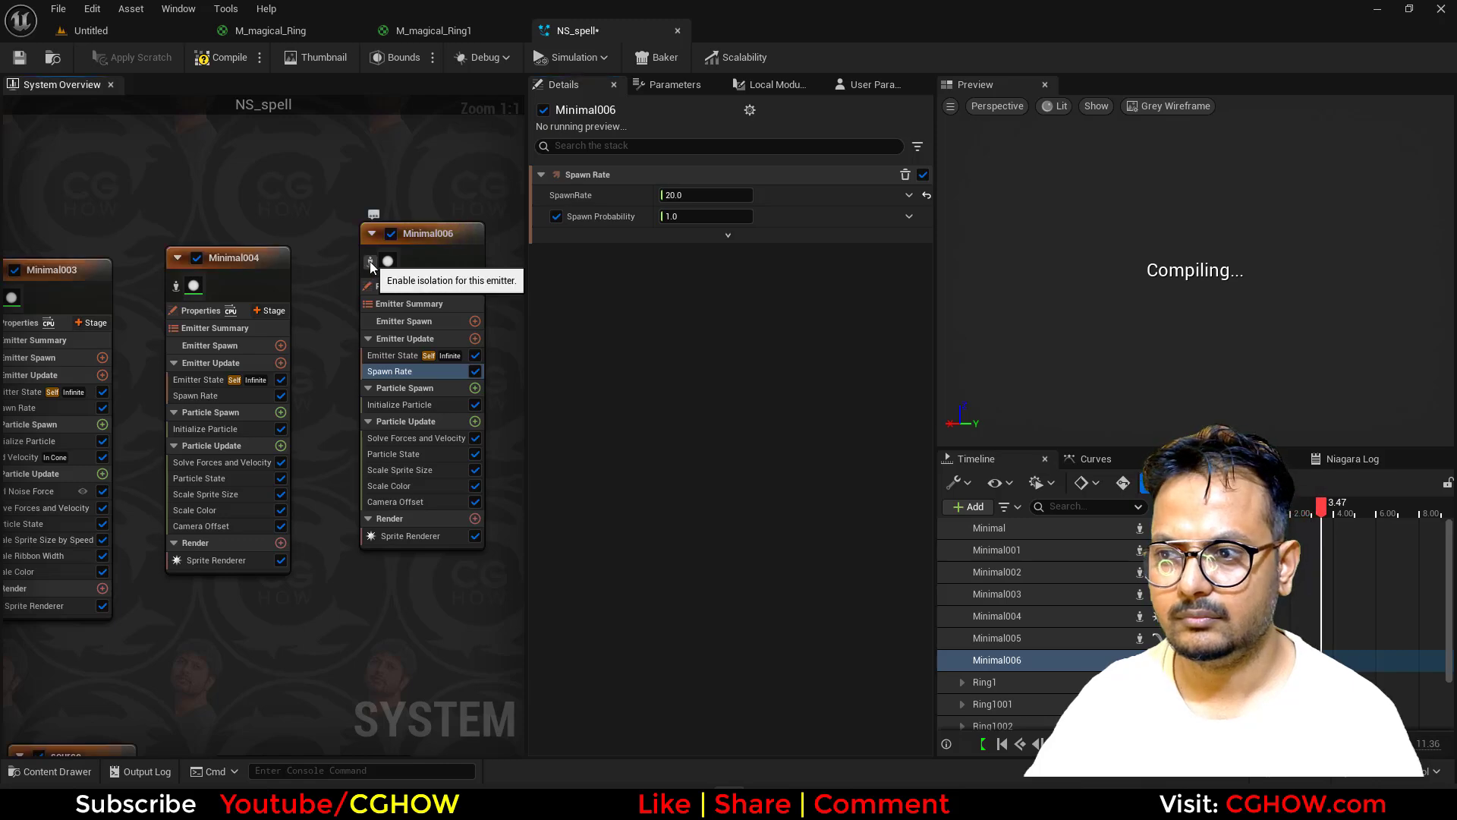
Step: Examine the centre flash up close in the preview, with Minimal006 isolated and together with the full system
drag(1245, 362, 1192, 364)
right_drag(1191, 364, 1214, 342)
middle_drag(1214, 342, 1282, 281)
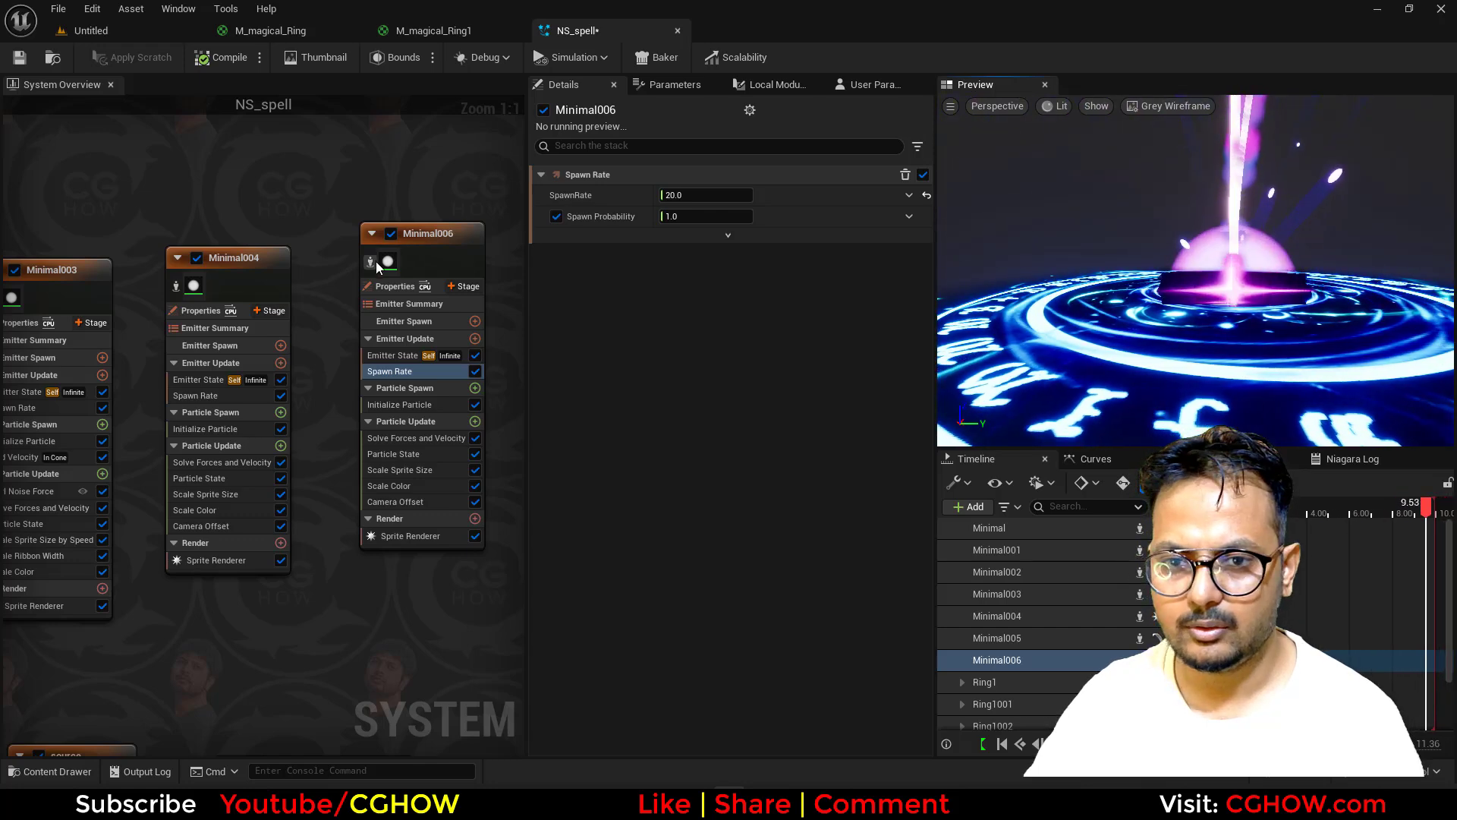
click(372, 261)
click(372, 261)
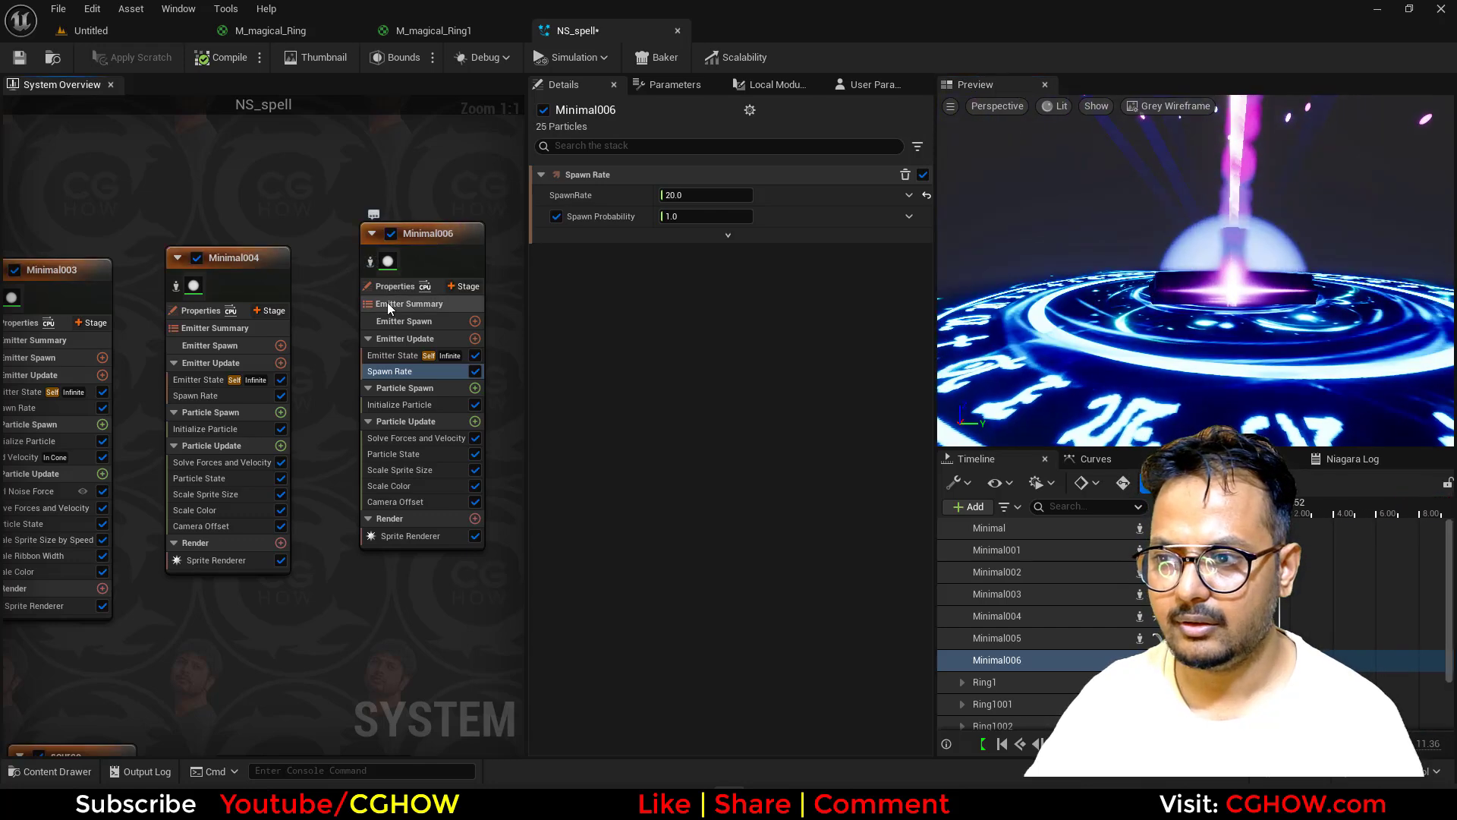
right_drag(1214, 303, 1214, 342)
drag(1215, 341, 1214, 371)
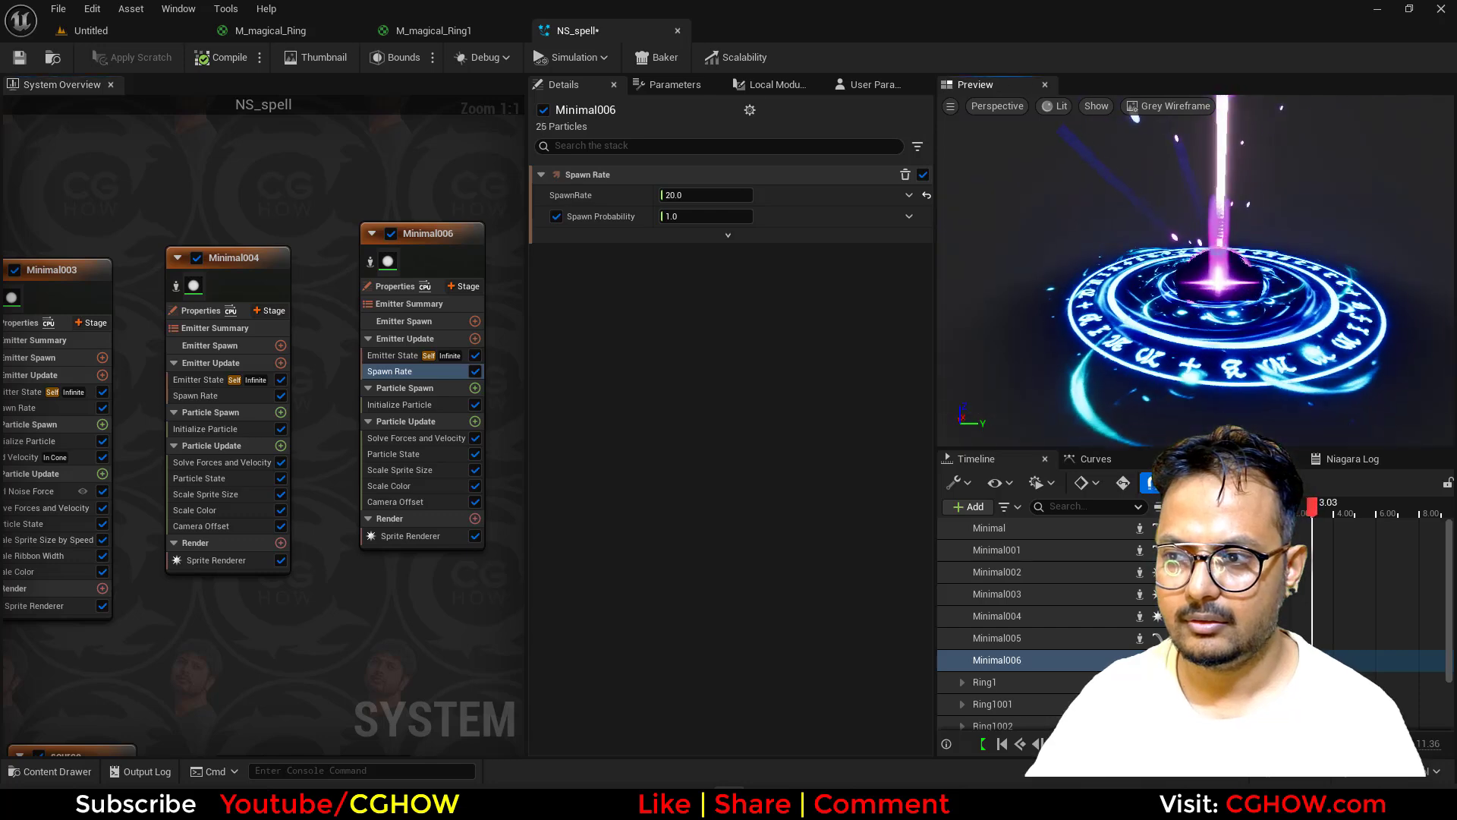
Step: Create a new level from the template with sky, lighting and floor, and place the NS_spell system in it
right_drag(1214, 372, 1214, 311)
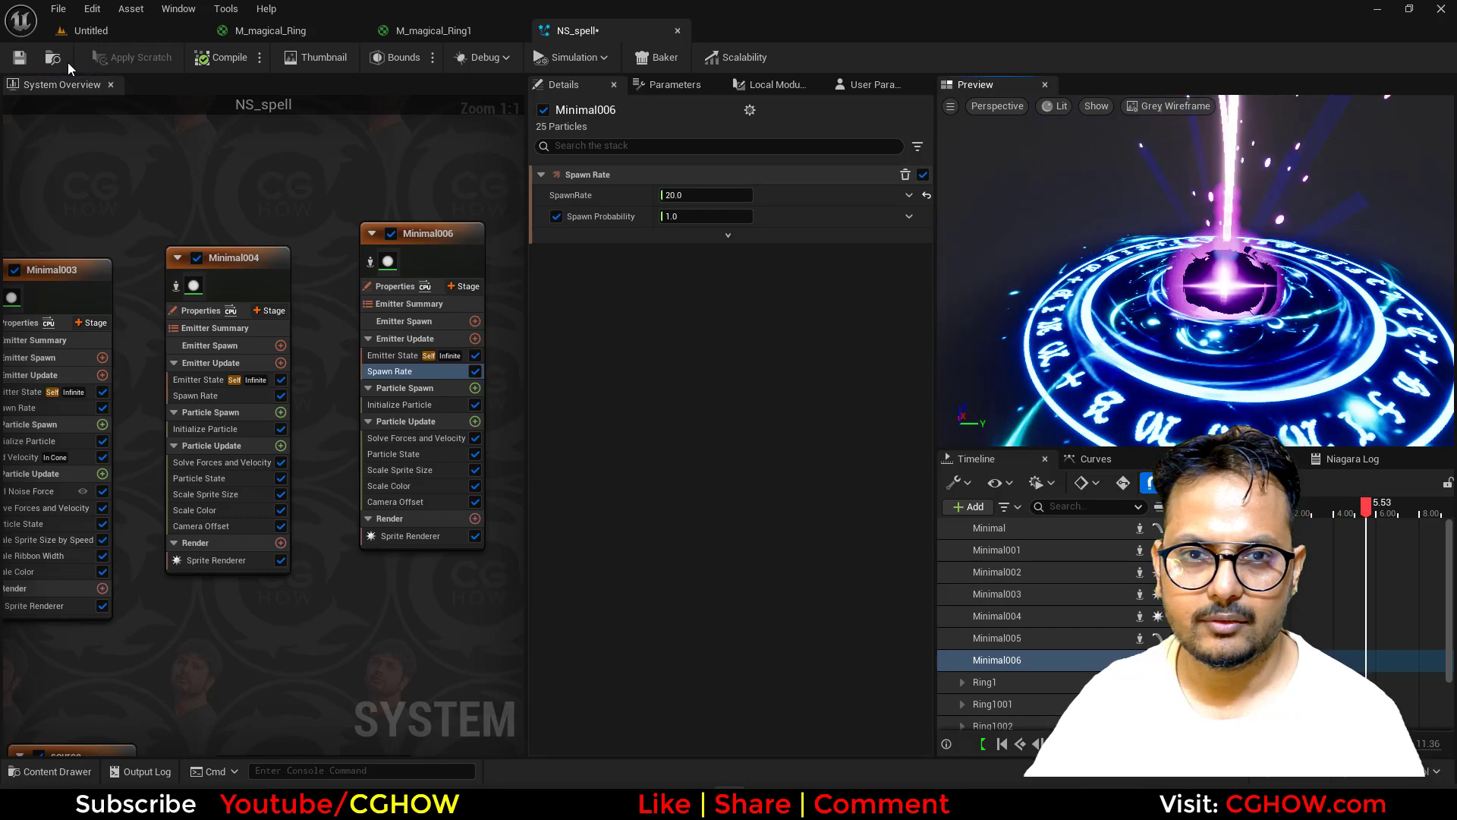
click(88, 31)
click(60, 9)
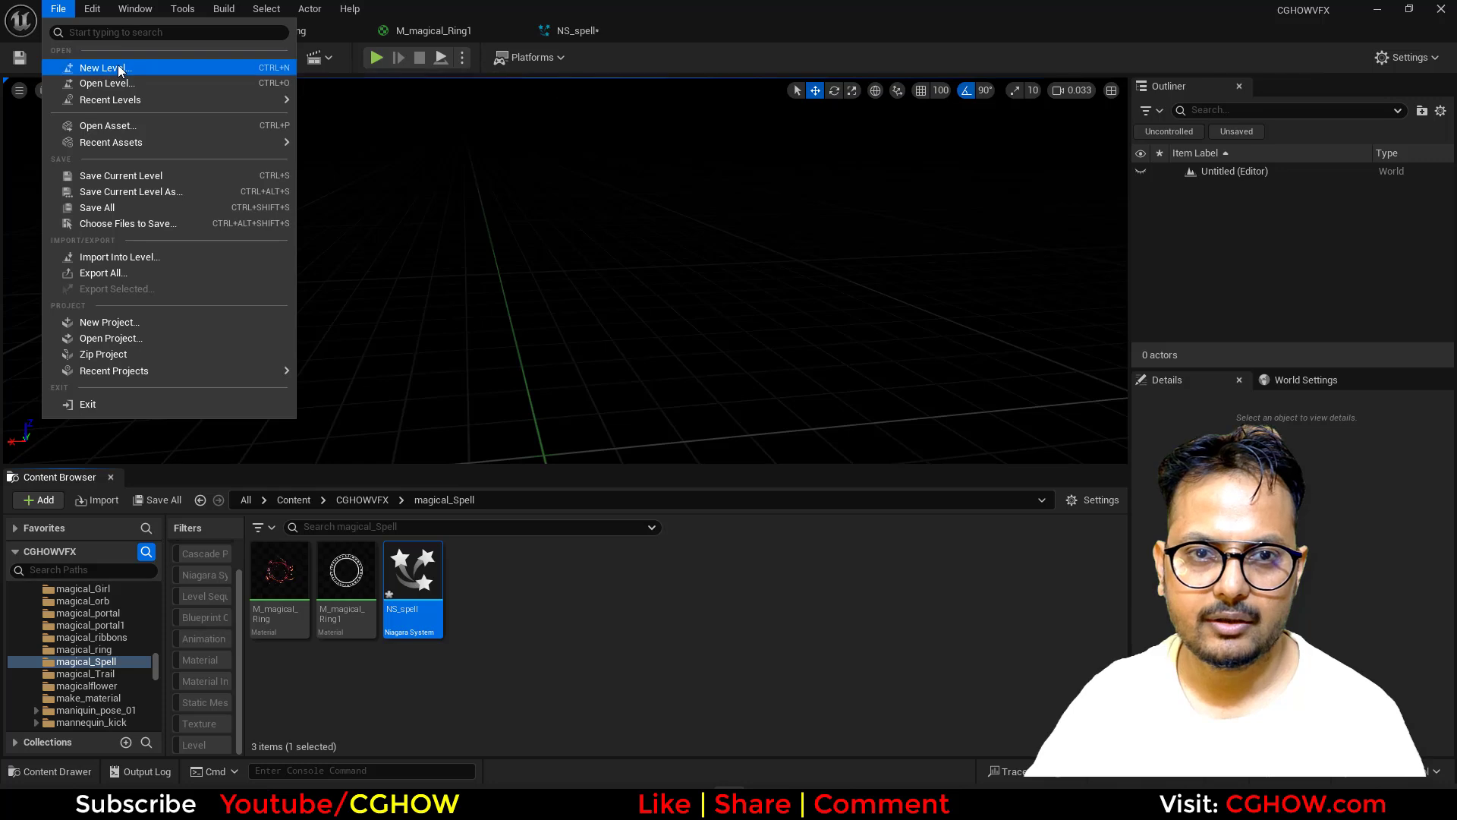
click(106, 67)
double_click(771, 320)
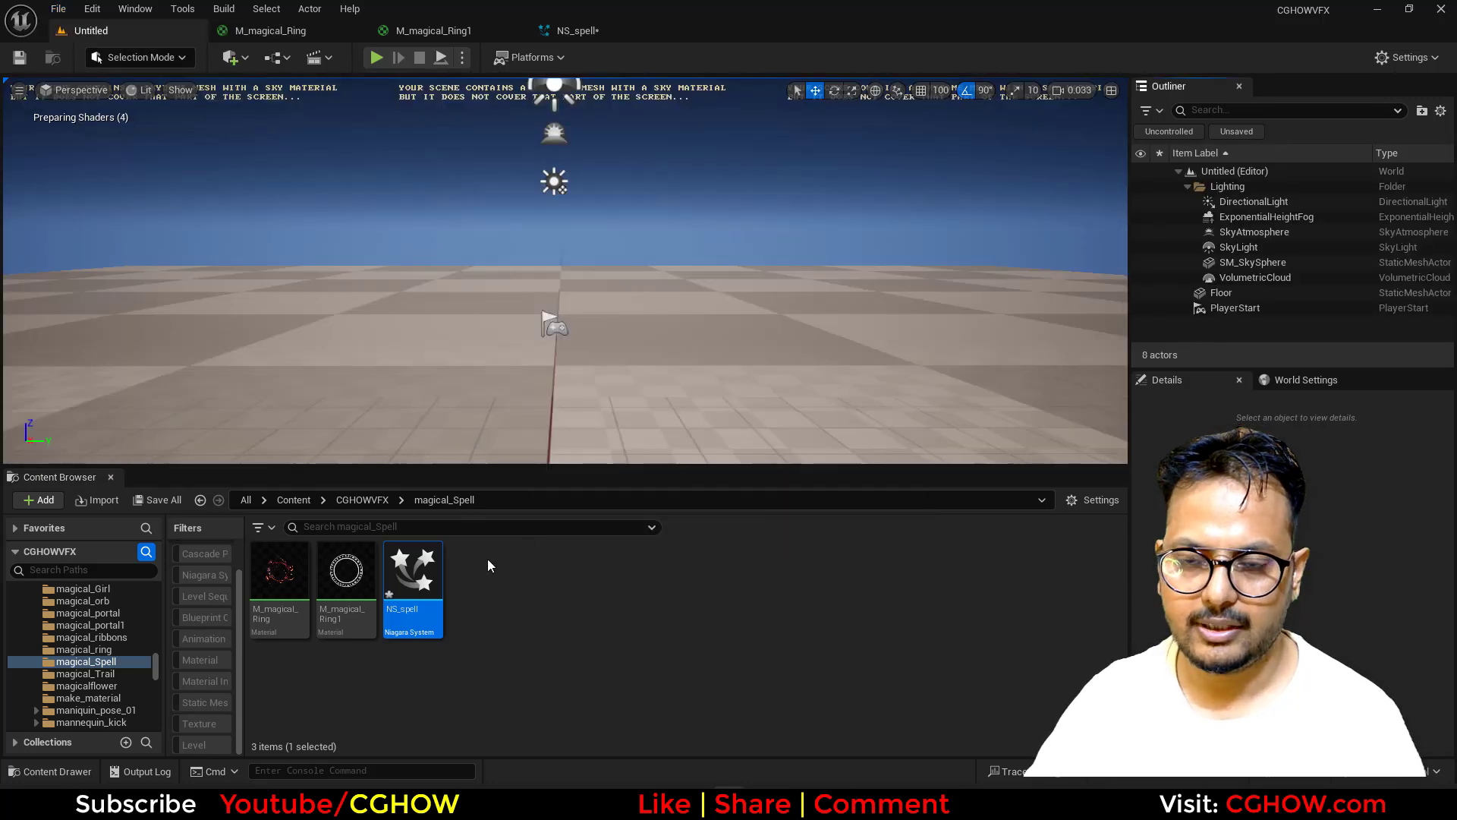
drag(419, 575, 461, 391)
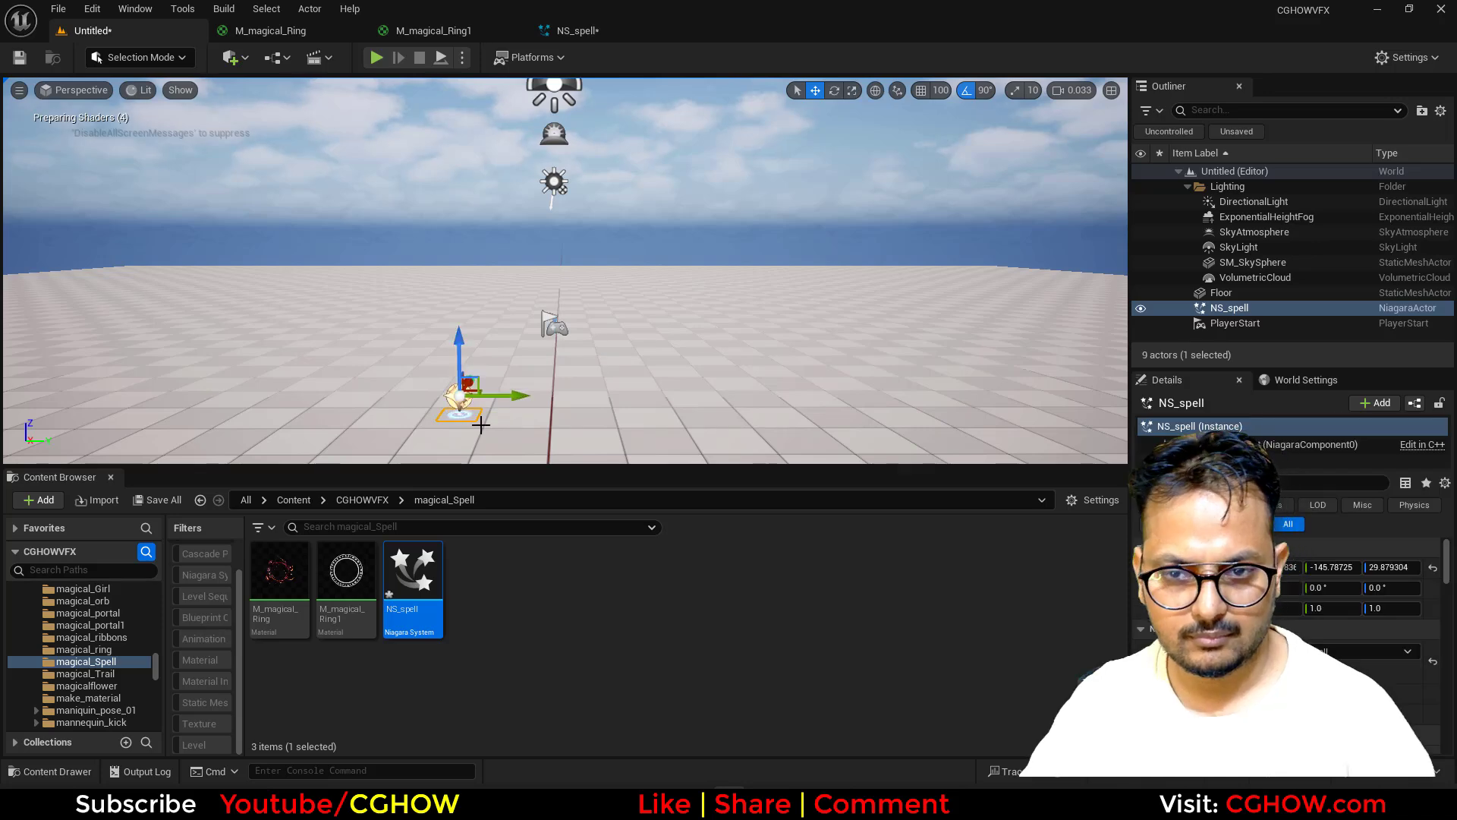
Step: Focus on the placed NS_spell effect and examine it in the level from several distances and angles, with the editor overlays hidden
right_drag(506, 431, 495, 457)
key(f)
right_drag(554, 387, 556, 390)
key(w)
scroll(563, 387, up, 3)
key(w)
scroll(1245, 630, down, 4)
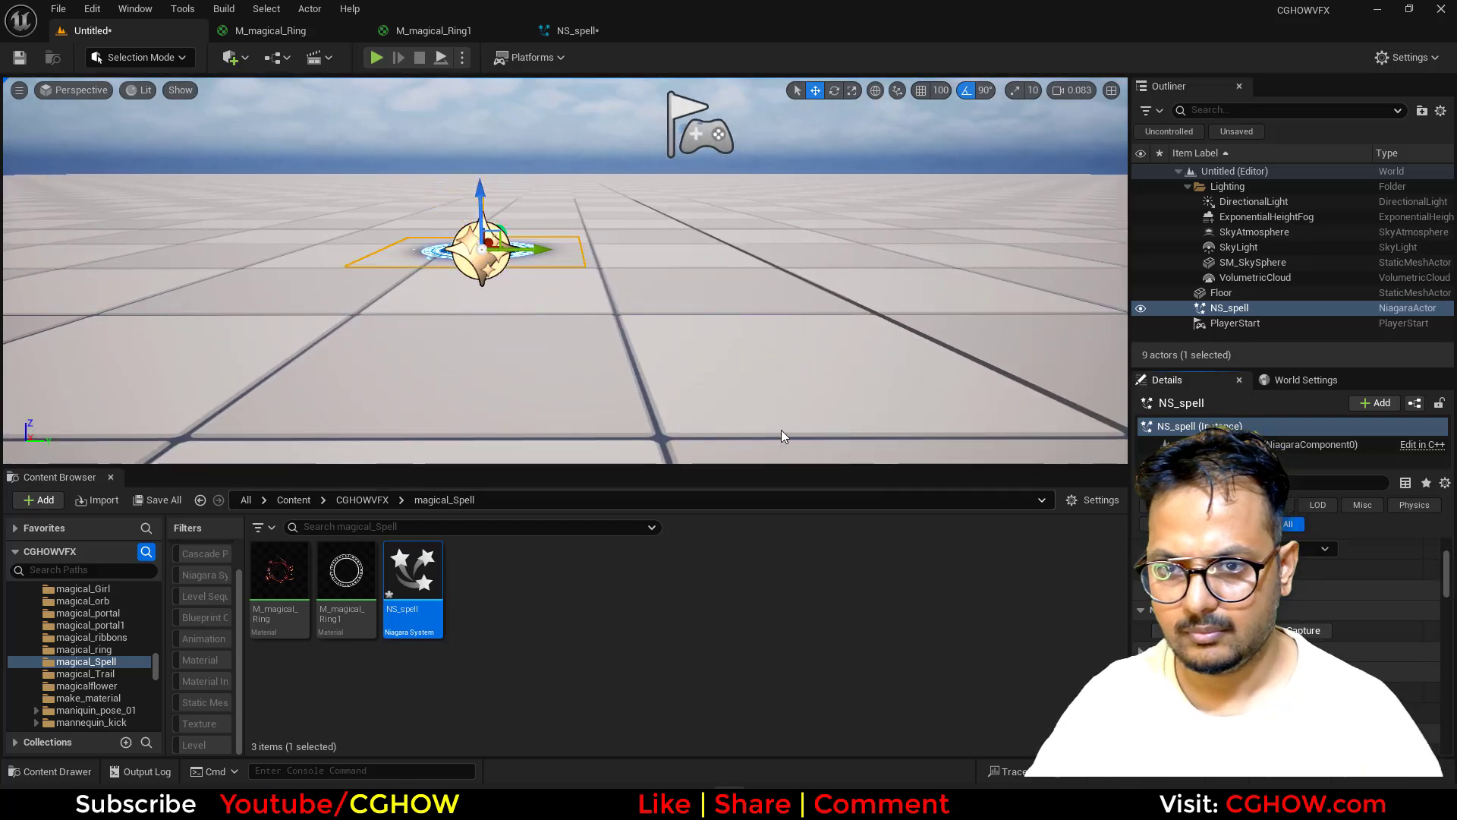
key(g)
key(w)
right_drag(535, 303, 543, 371)
key(s)
key(e)
key(w)
key(s)
Step: Set the Camera Offset Amount of Minimal006 in the NS_spell system to 10
click(586, 33)
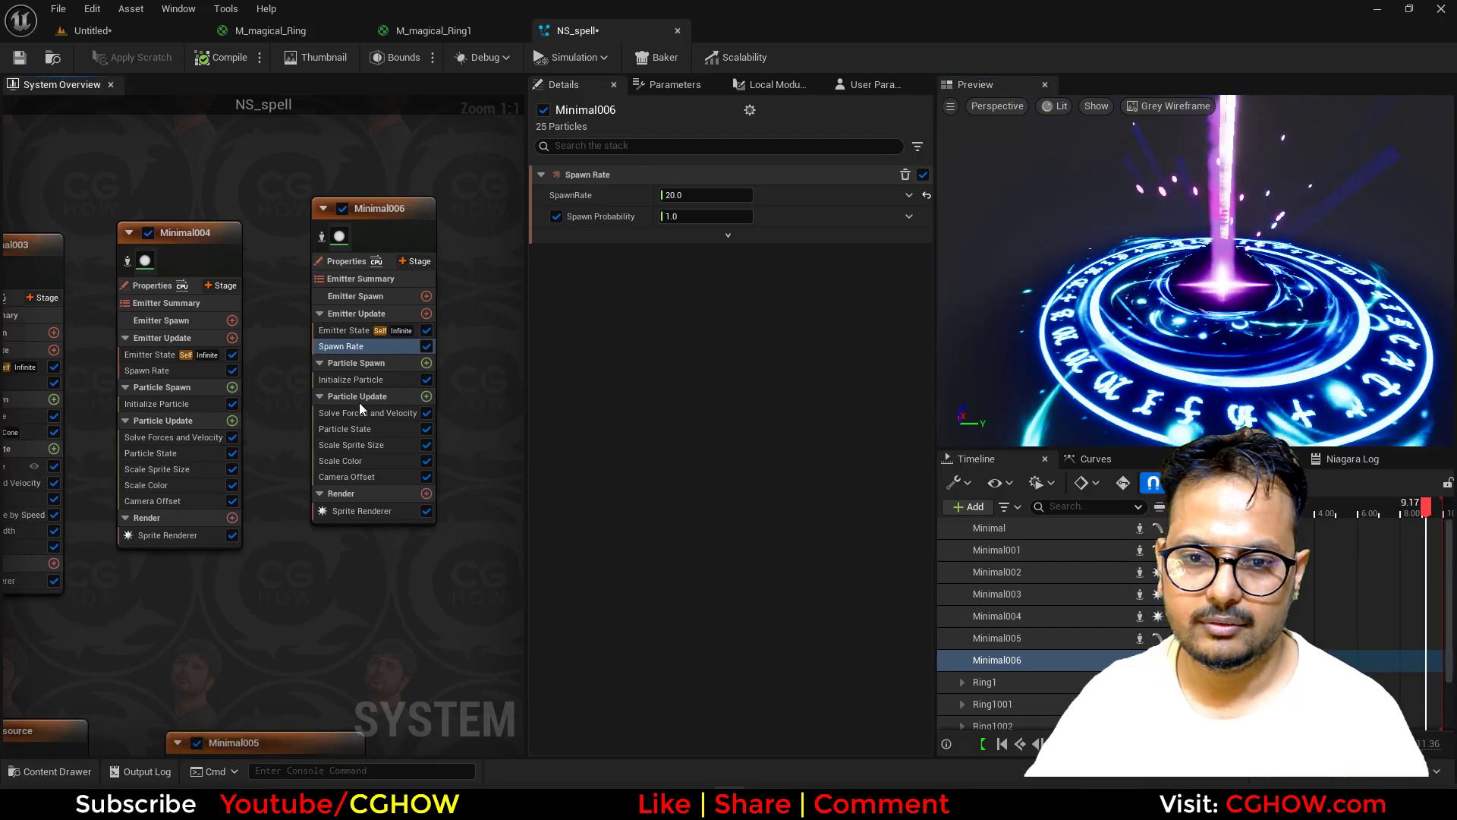
right_drag(407, 427, 358, 402)
click(379, 478)
click(706, 195)
text(10)
key(Return)
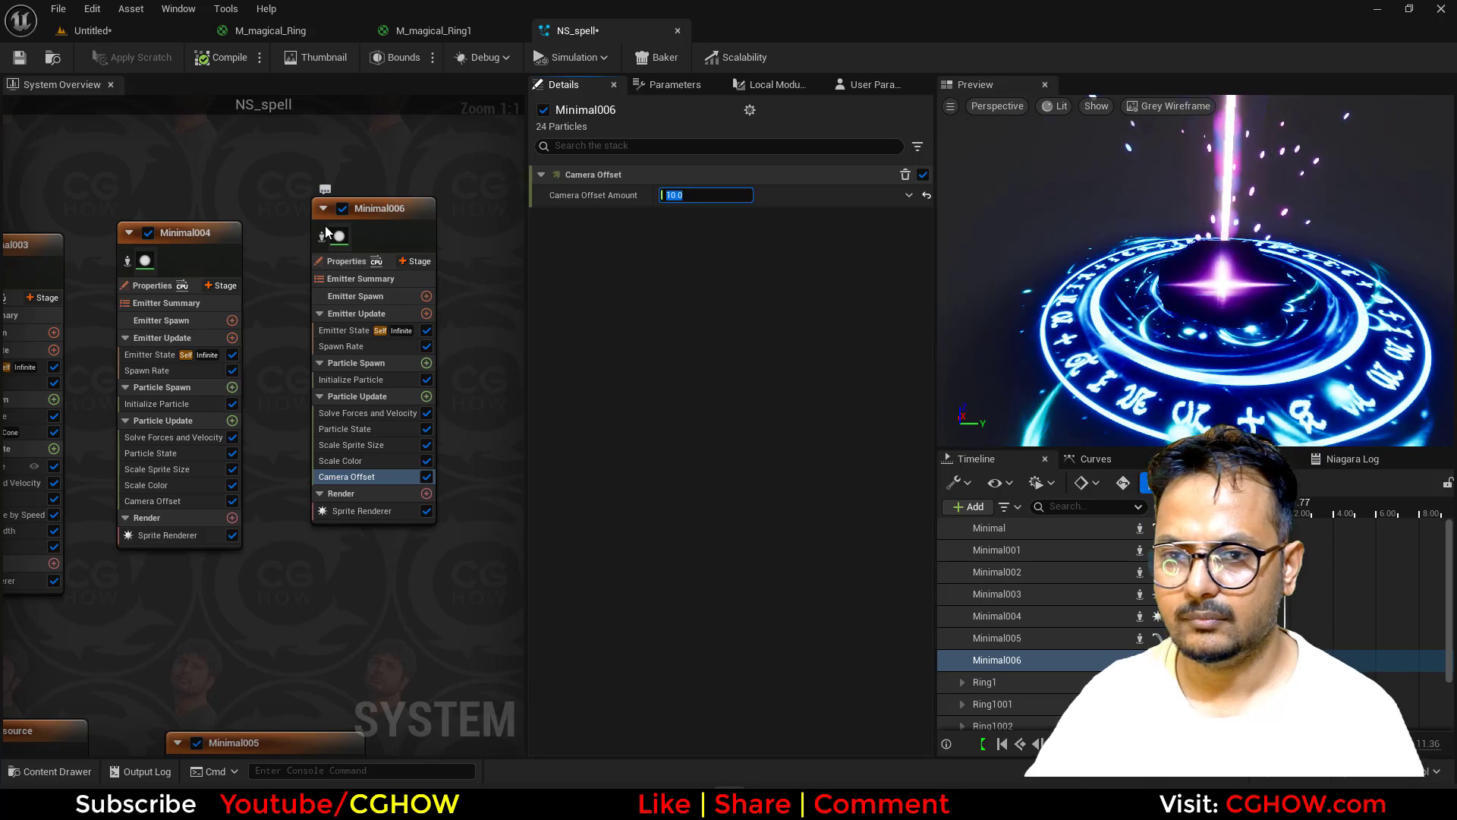
Step: Compare Minimal006 and Minimal004 in isolation, open Minimal004's Sprite Renderer settings, and view the full effect again
click(322, 237)
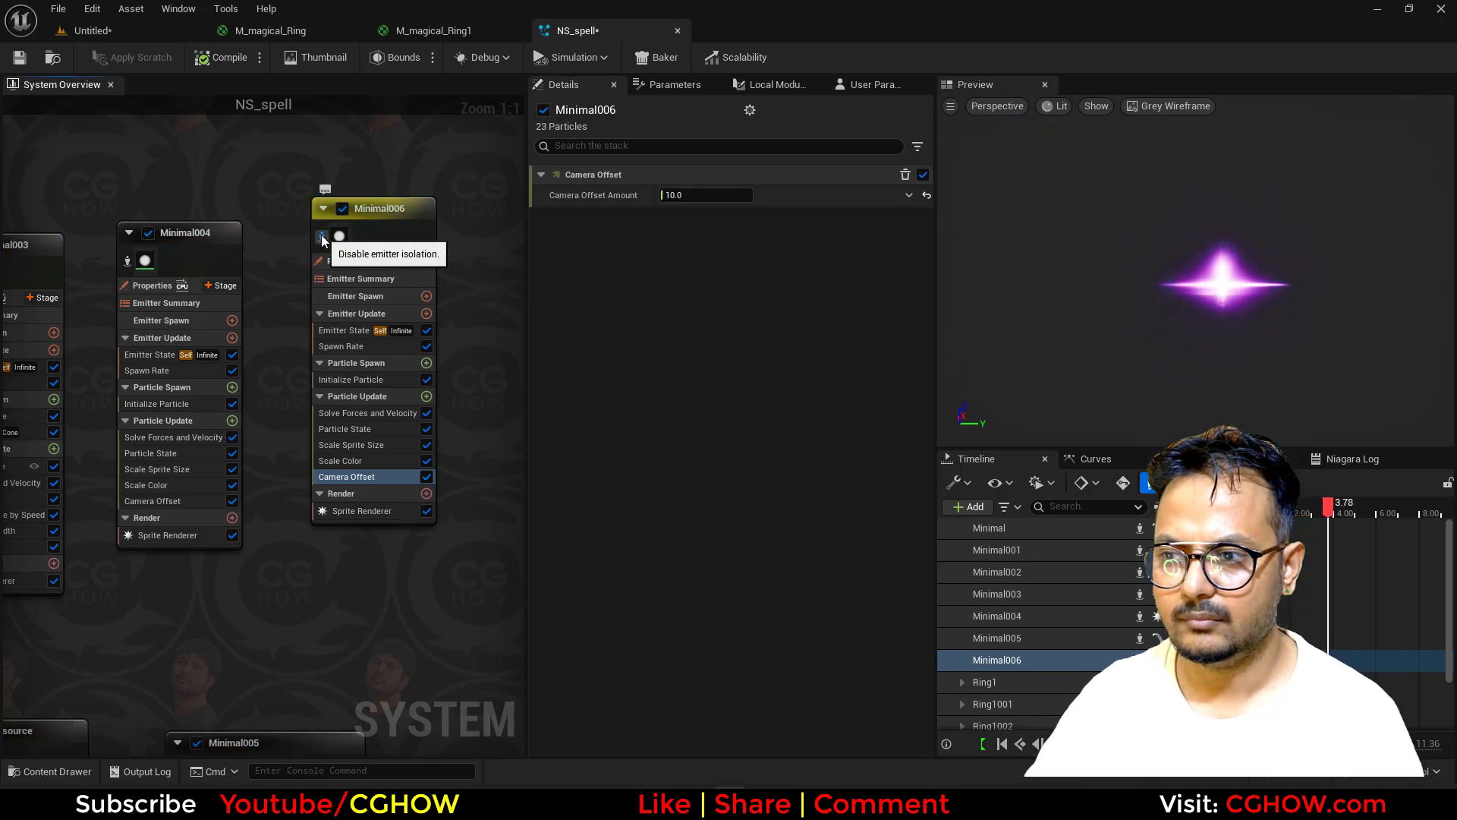
click(322, 237)
click(127, 261)
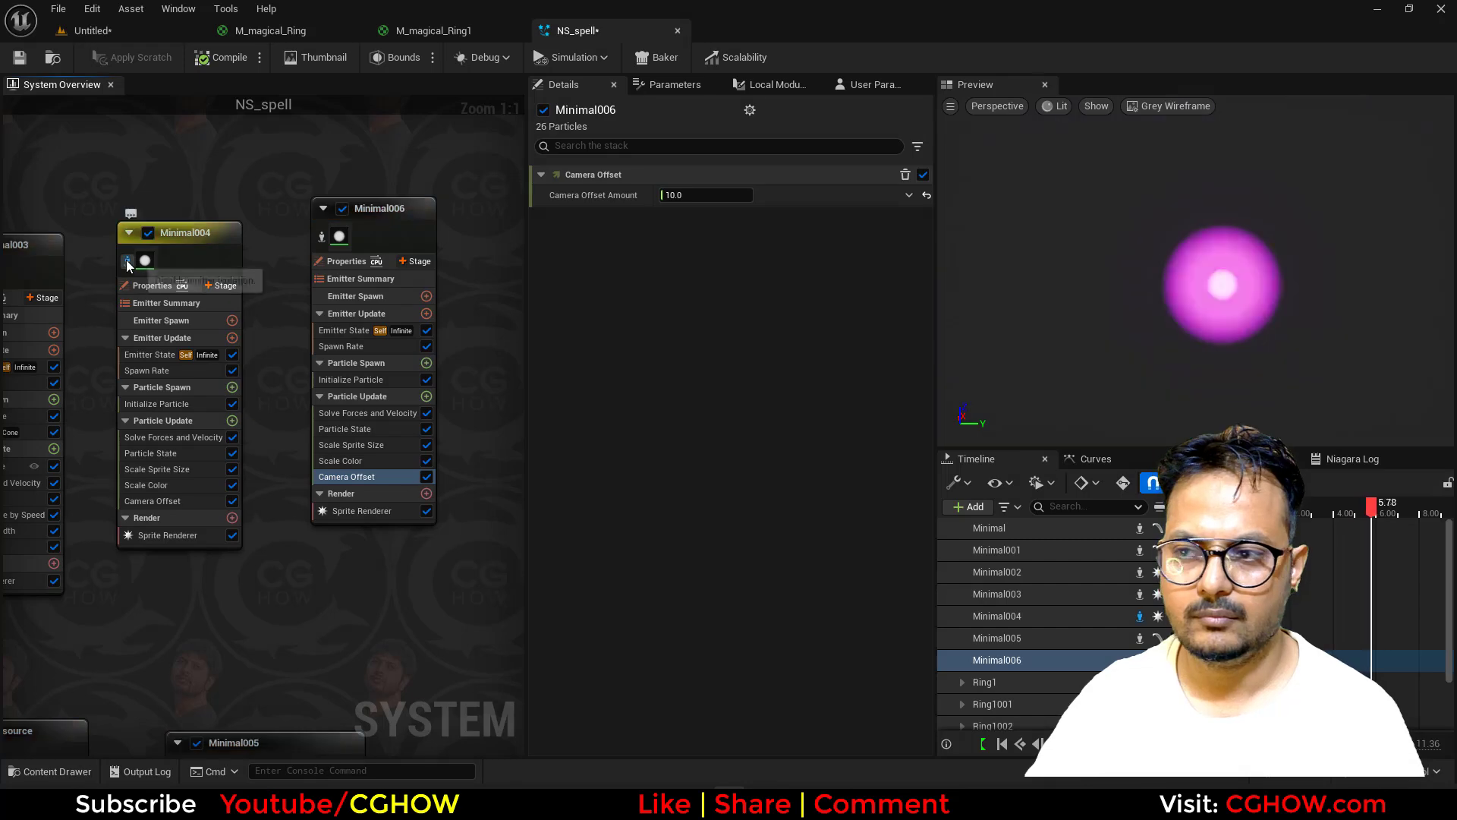
click(167, 535)
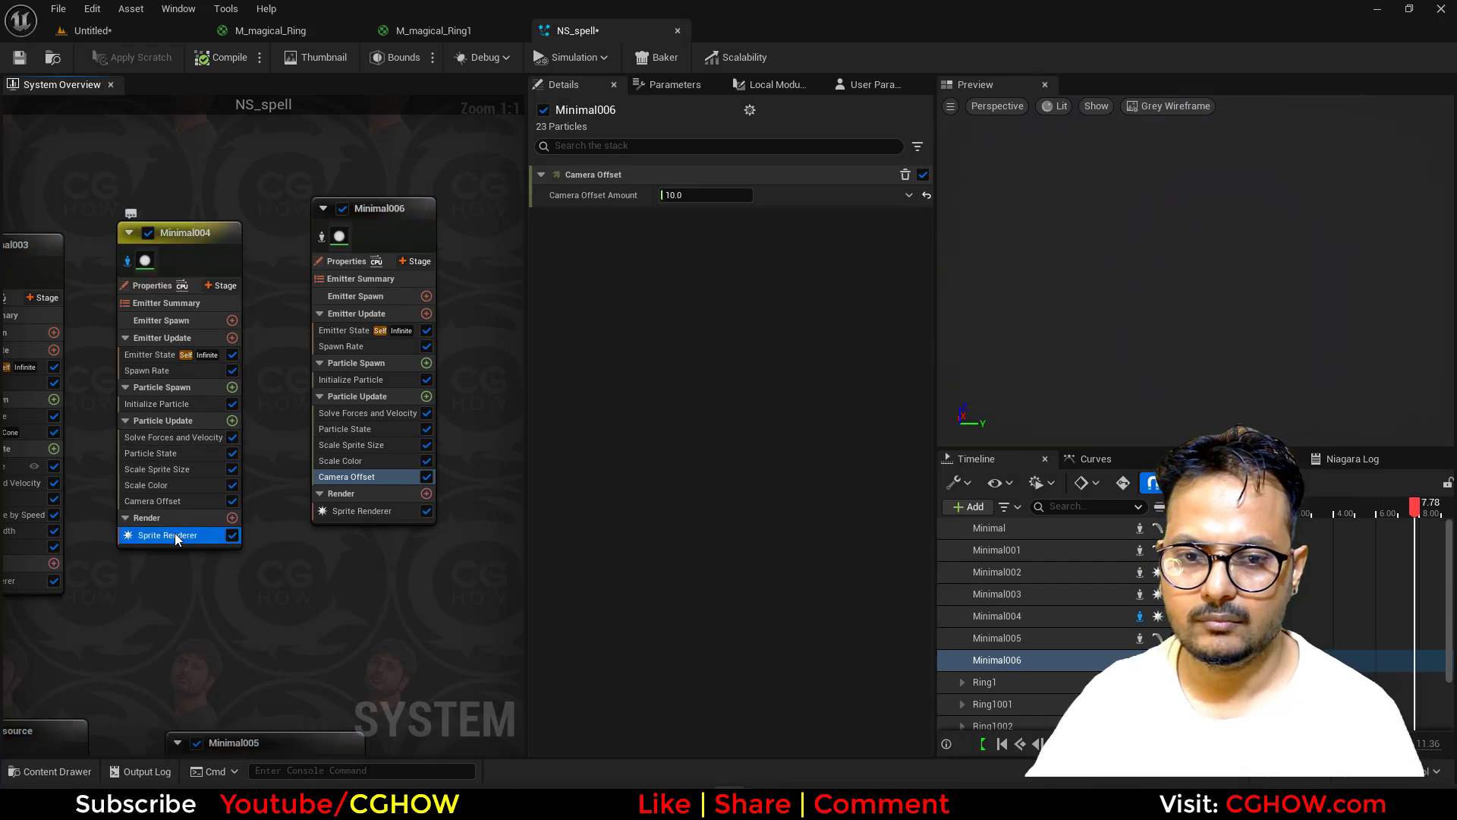
right_drag(165, 458, 278, 442)
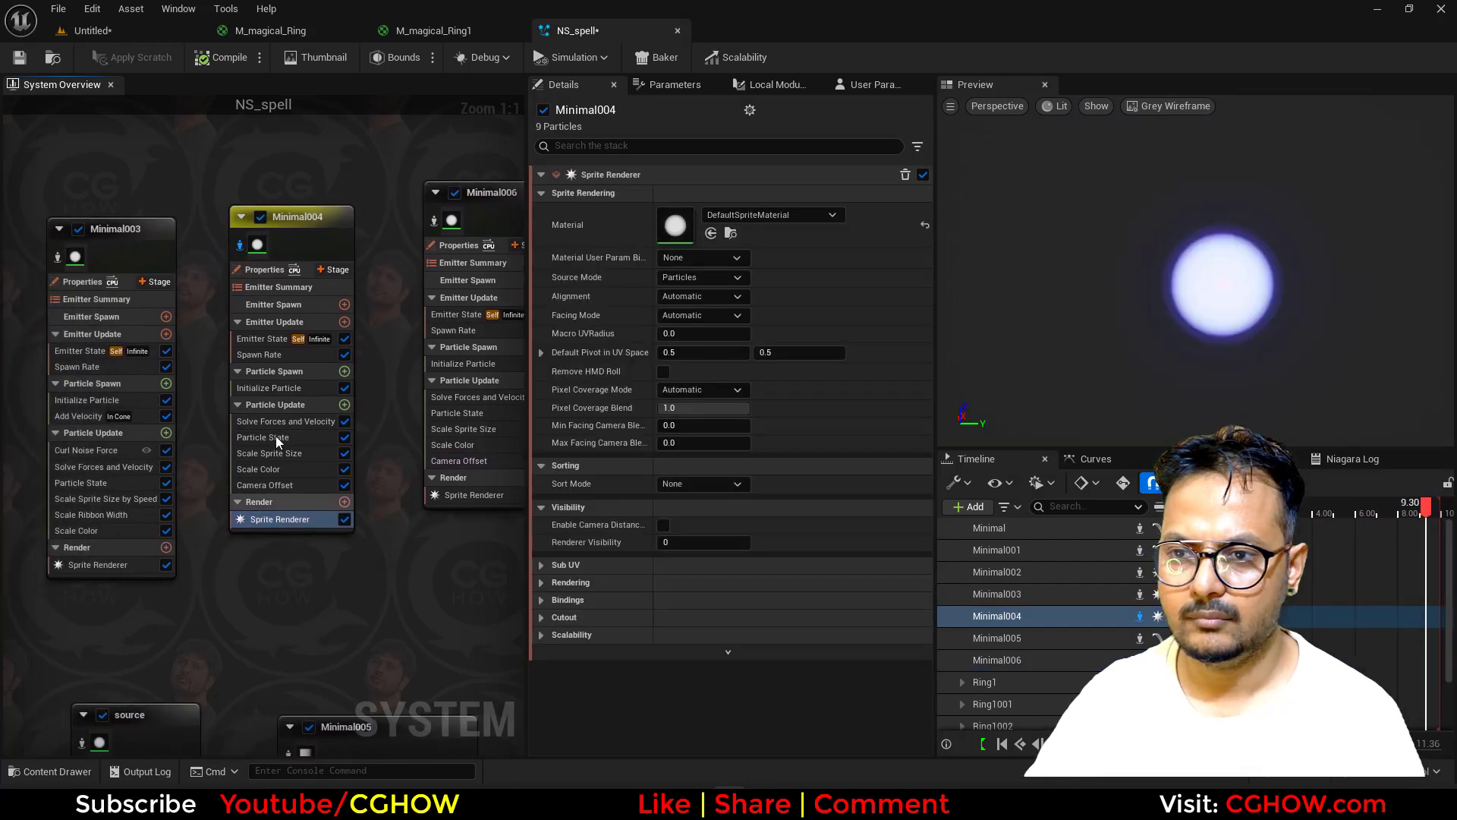
click(57, 258)
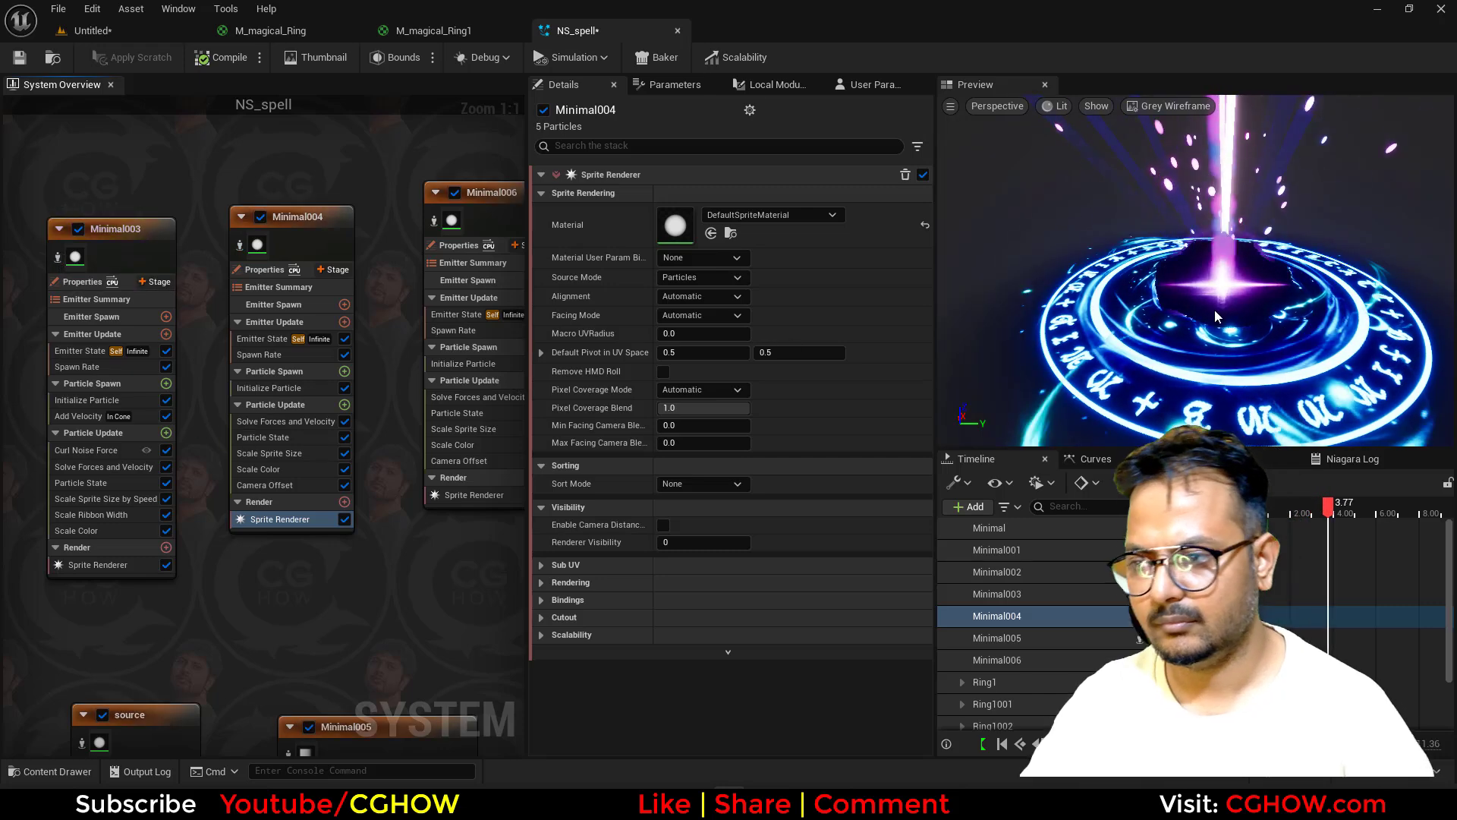
drag(1214, 309, 1214, 262)
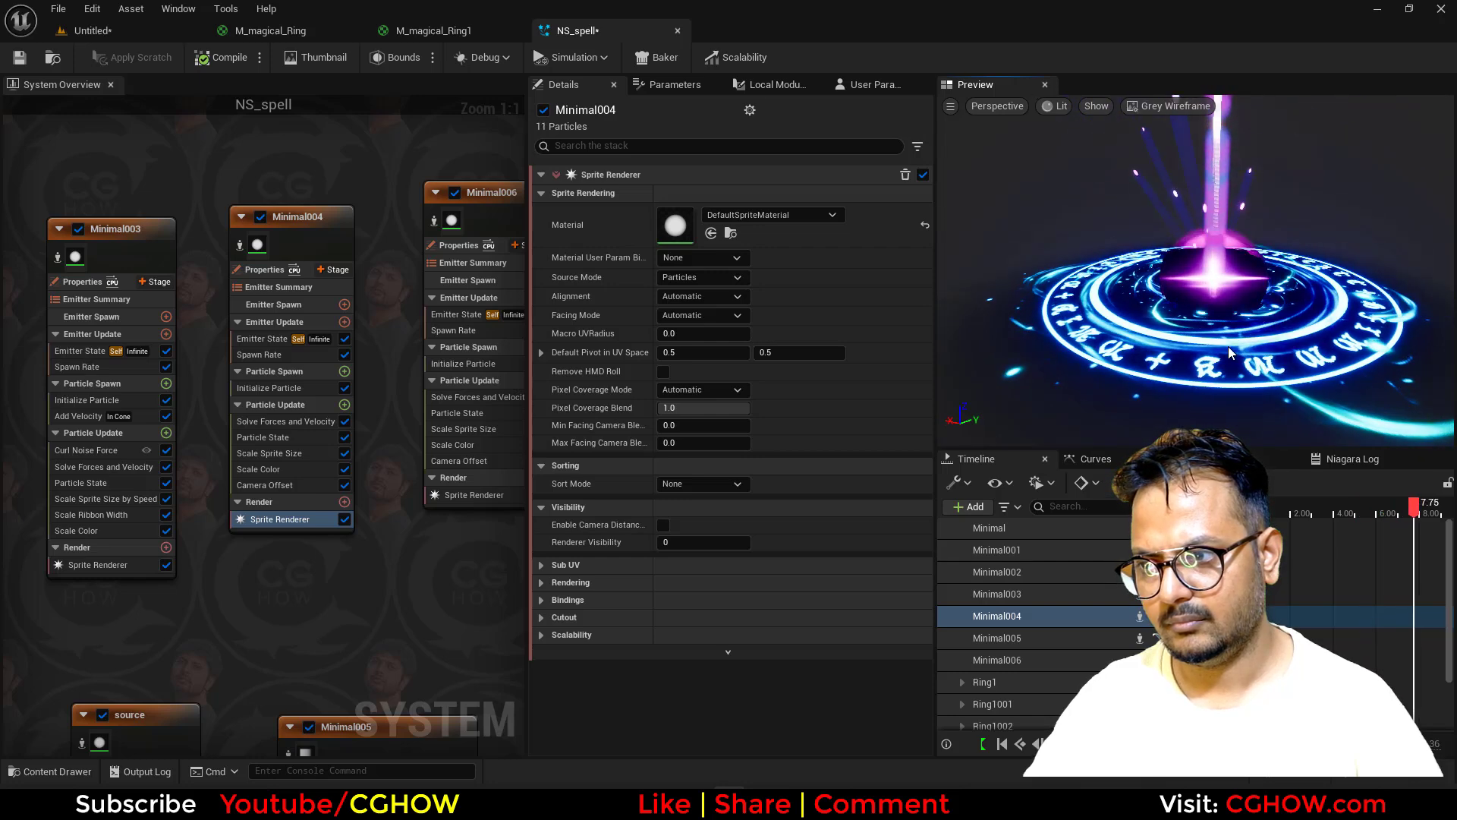
Step: Set the Sprite Renderer's Sort Order Hint to 5 for Minimal006 and 4 for Minimal004
click(537, 583)
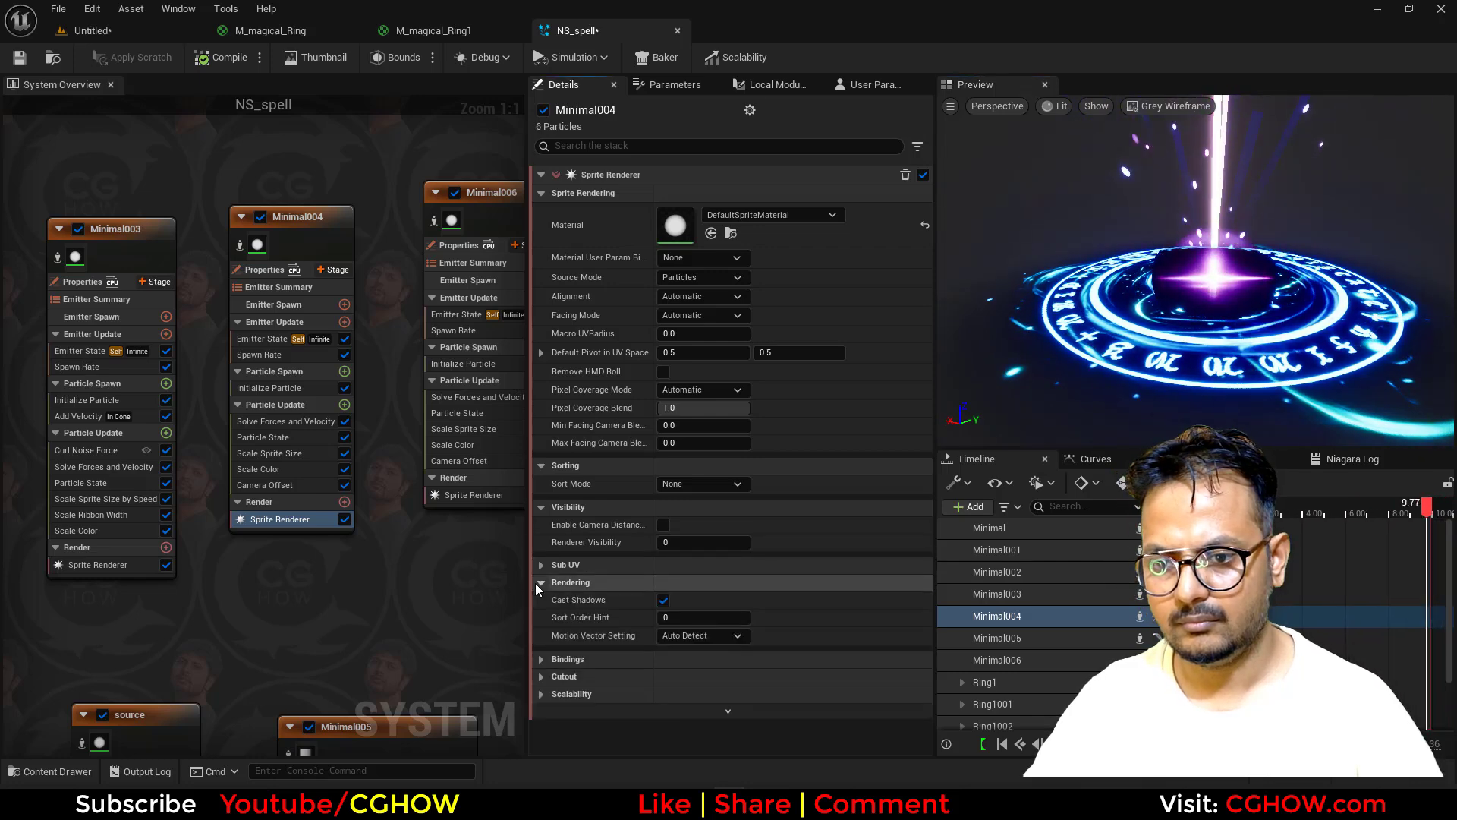
right_drag(478, 564, 316, 580)
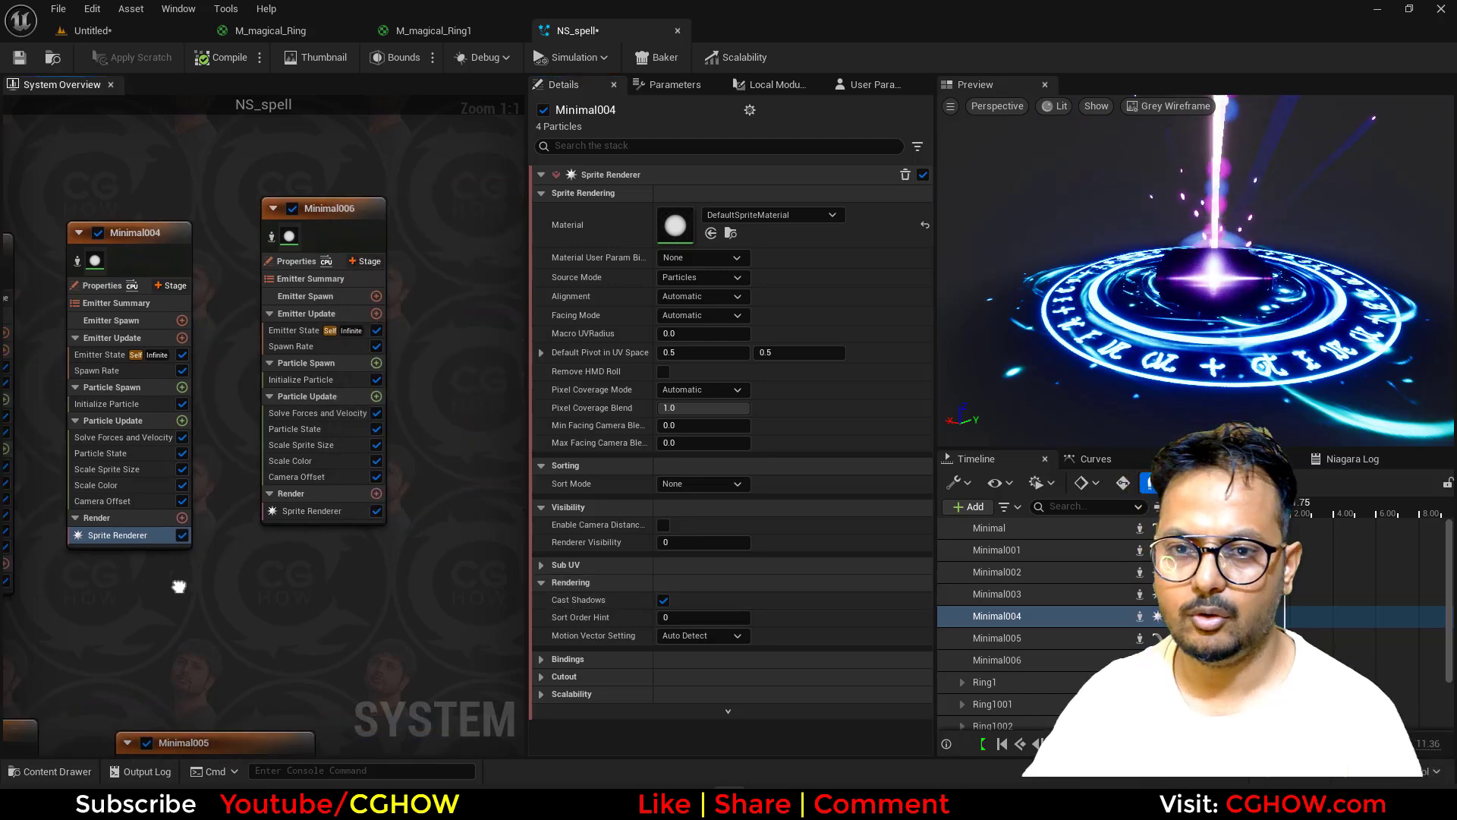
click(327, 510)
click(538, 583)
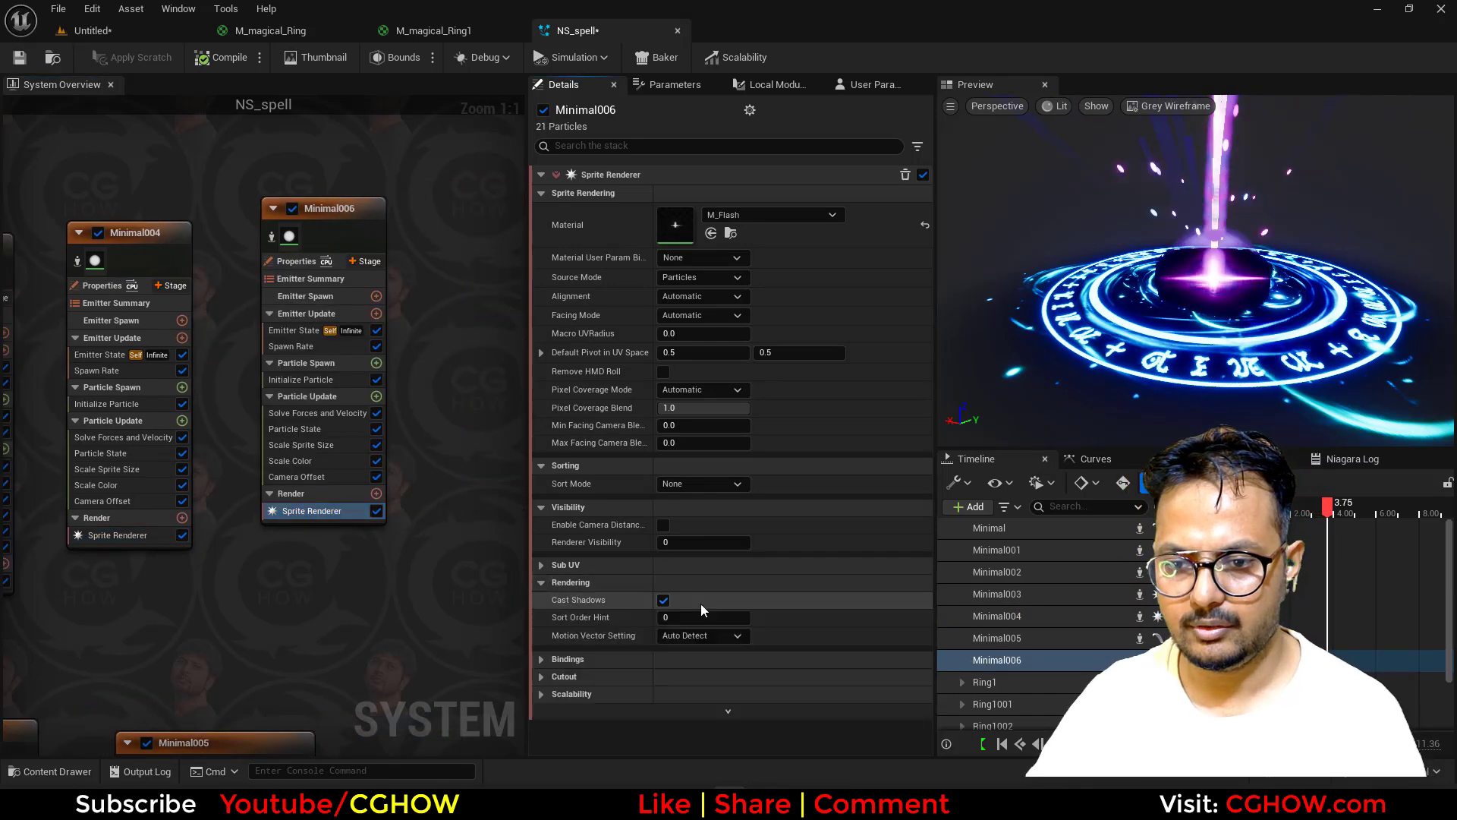
click(702, 617)
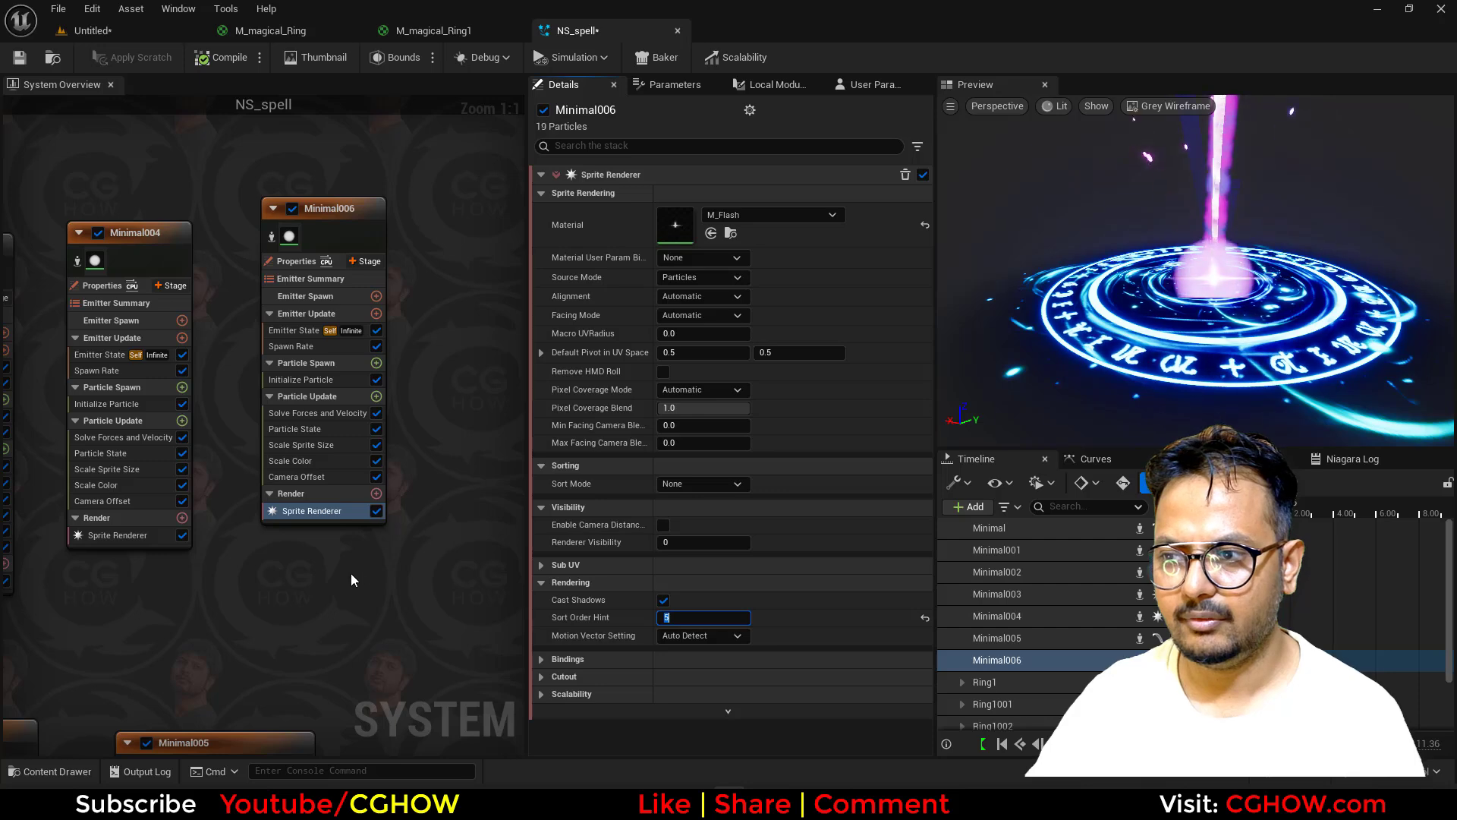
click(121, 535)
click(702, 617)
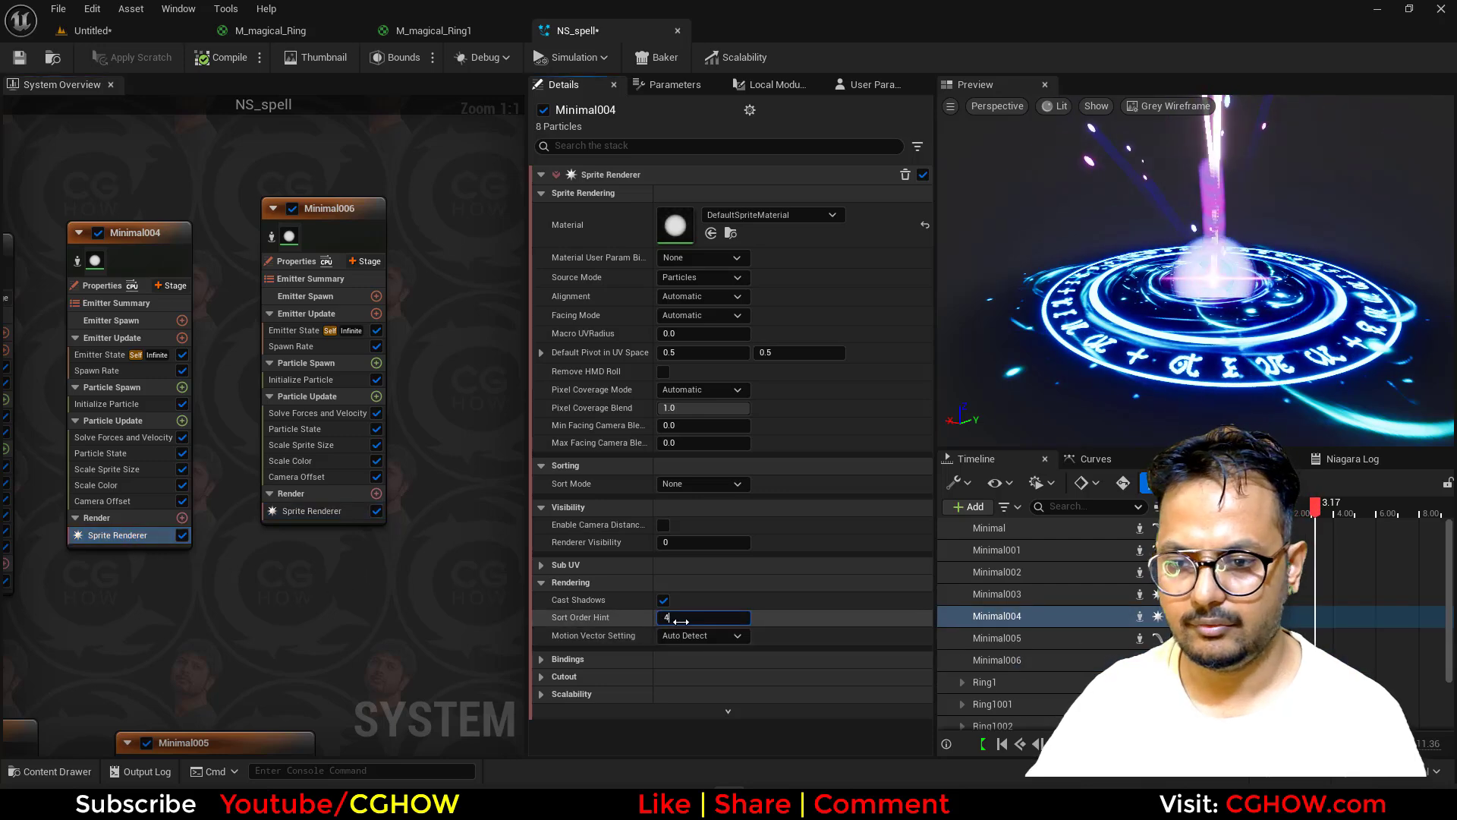
text(4)
key(Return)
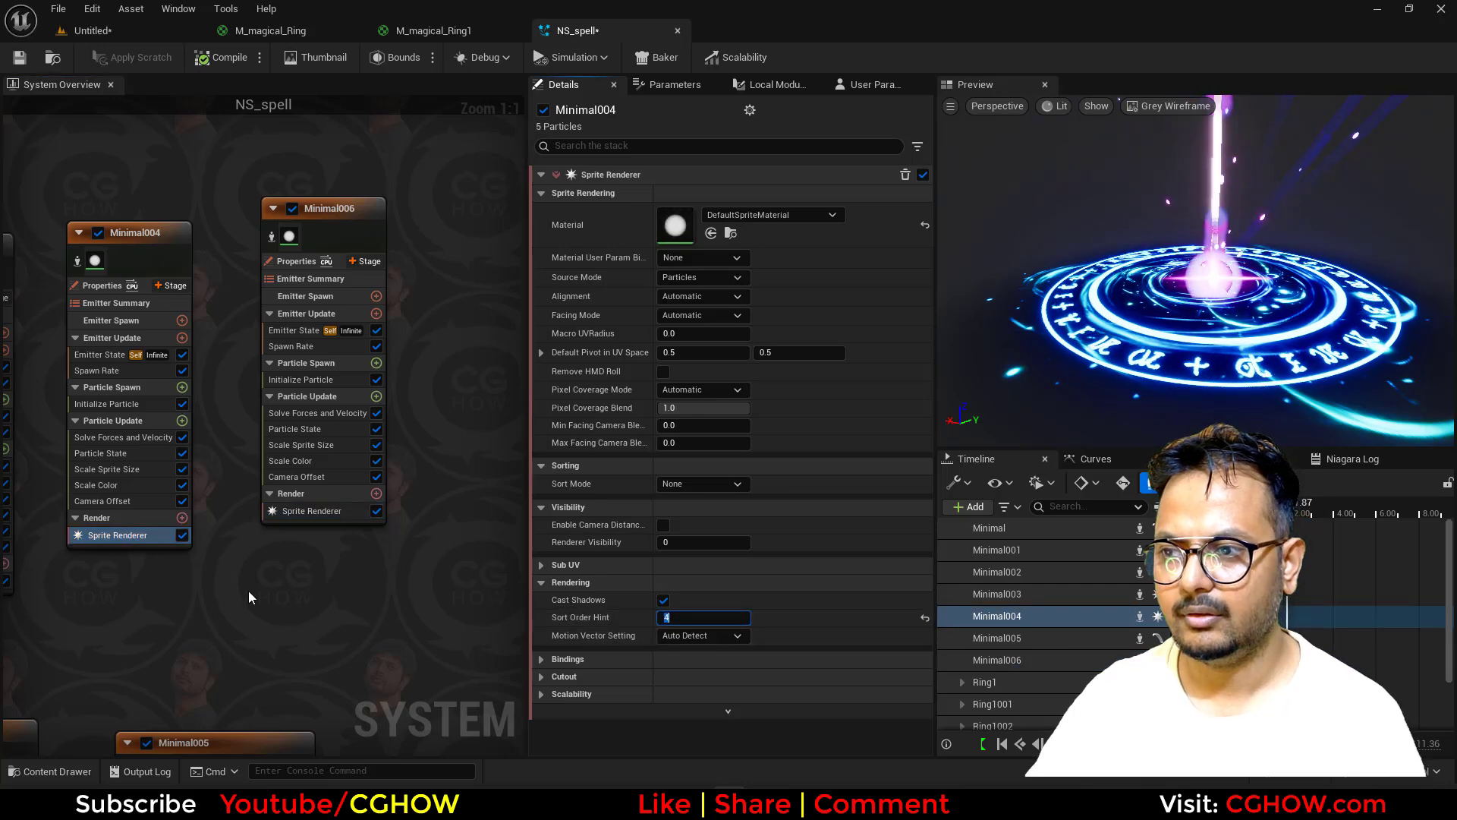
Step: Set Minimal004's Camera Offset Amount to 1 and check the centre glow in the preview from near and far
right_drag(255, 605, 315, 618)
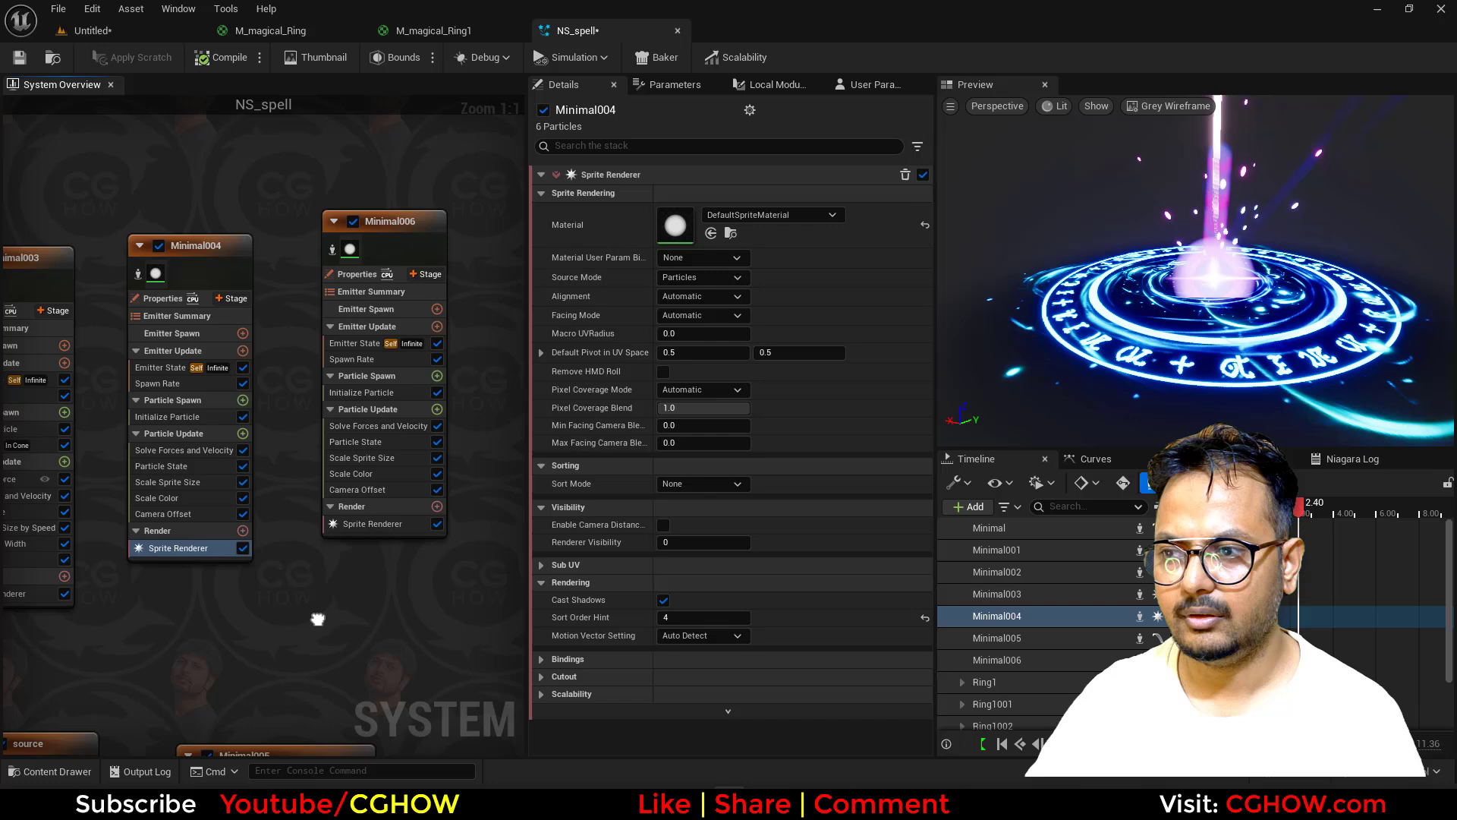
click(372, 490)
click(173, 514)
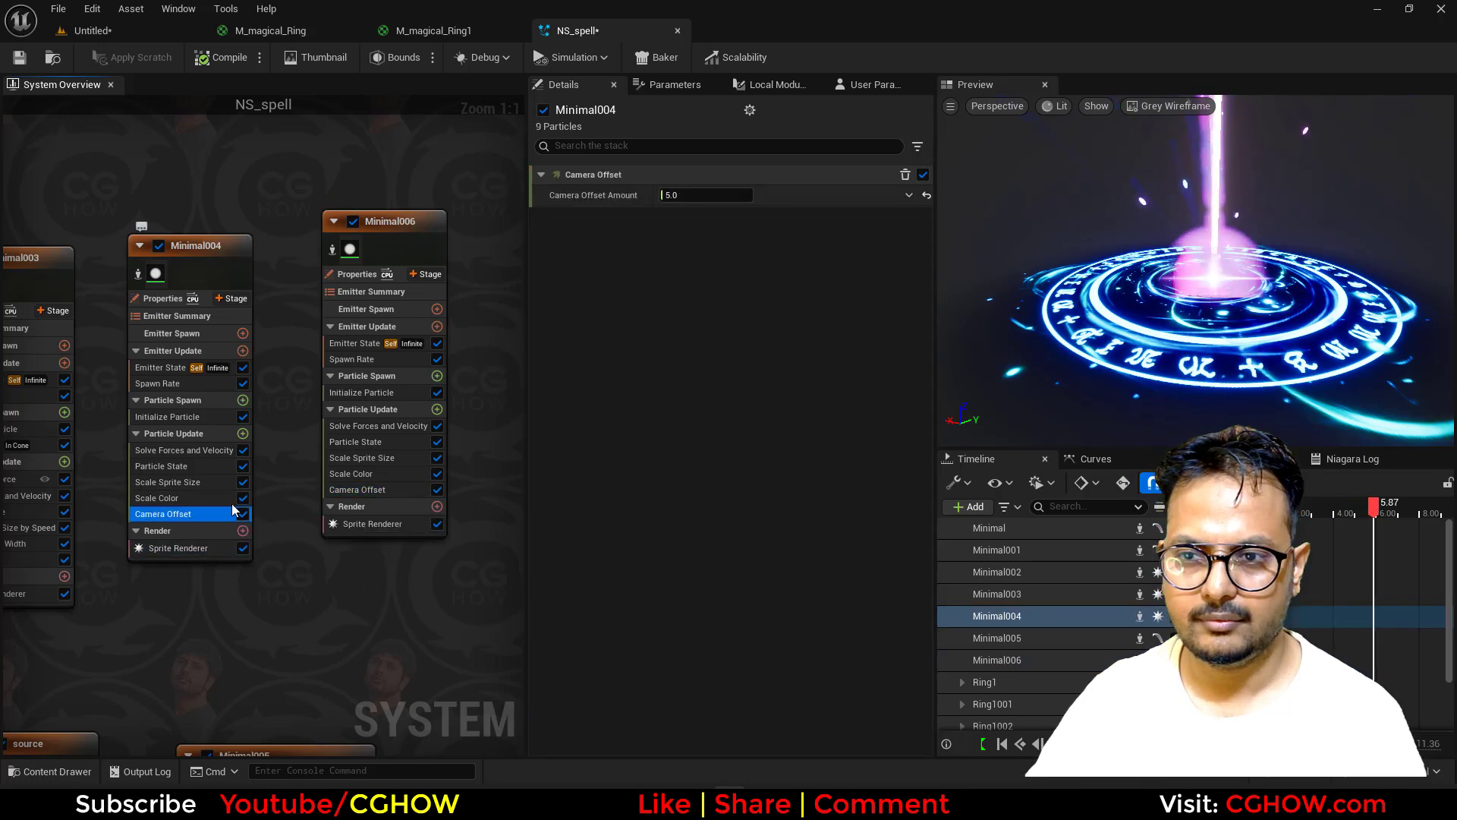
click(687, 195)
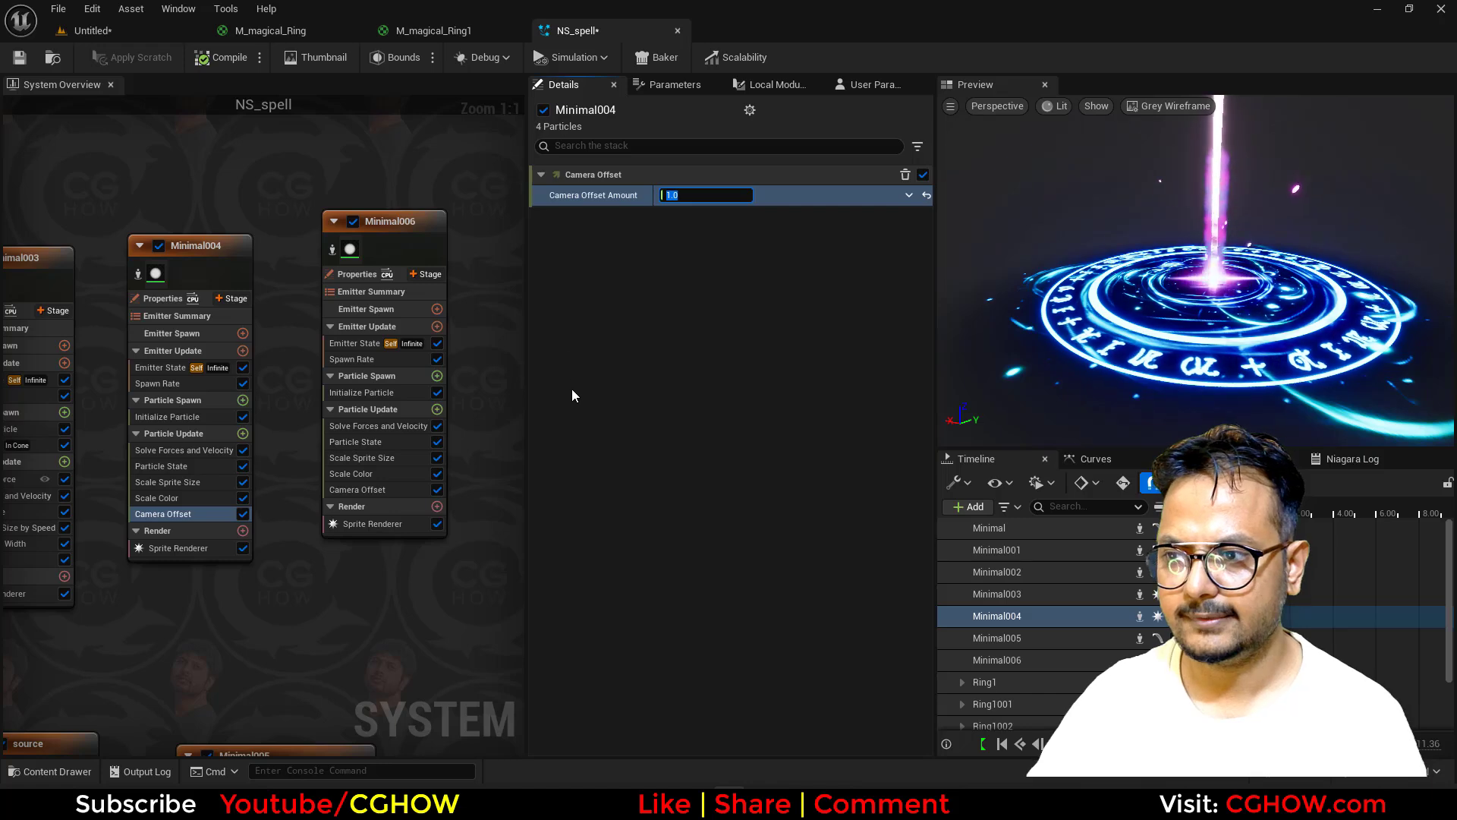
mouse_move(1226, 389)
mouse_down()
mouse_move(1138, 429)
mouse_move(1251, 384)
mouse_up()
scroll(1251, 384, down, 6)
right_drag(1282, 374, 1281, 345)
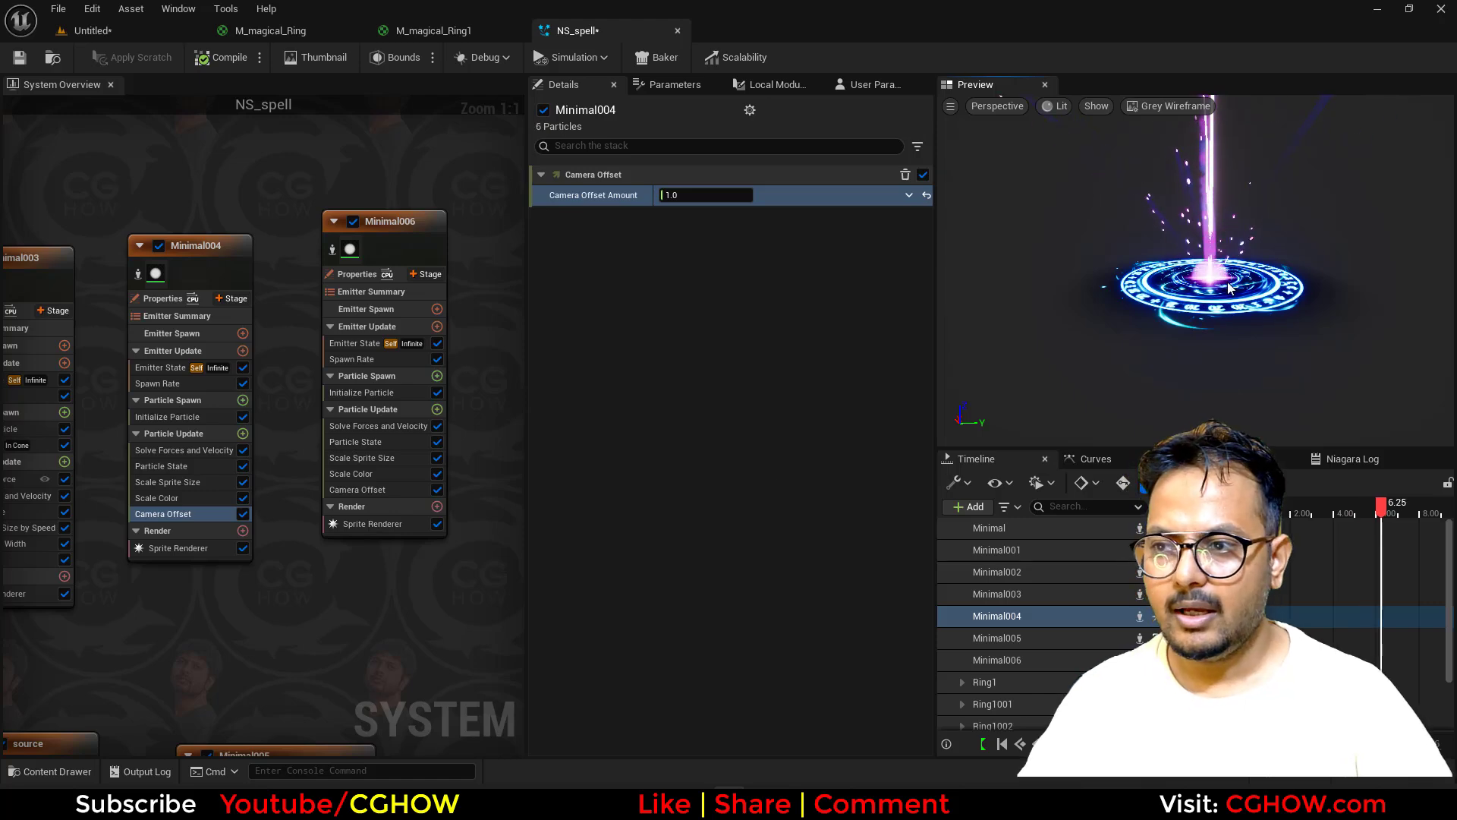
scroll(1229, 288, up, 5)
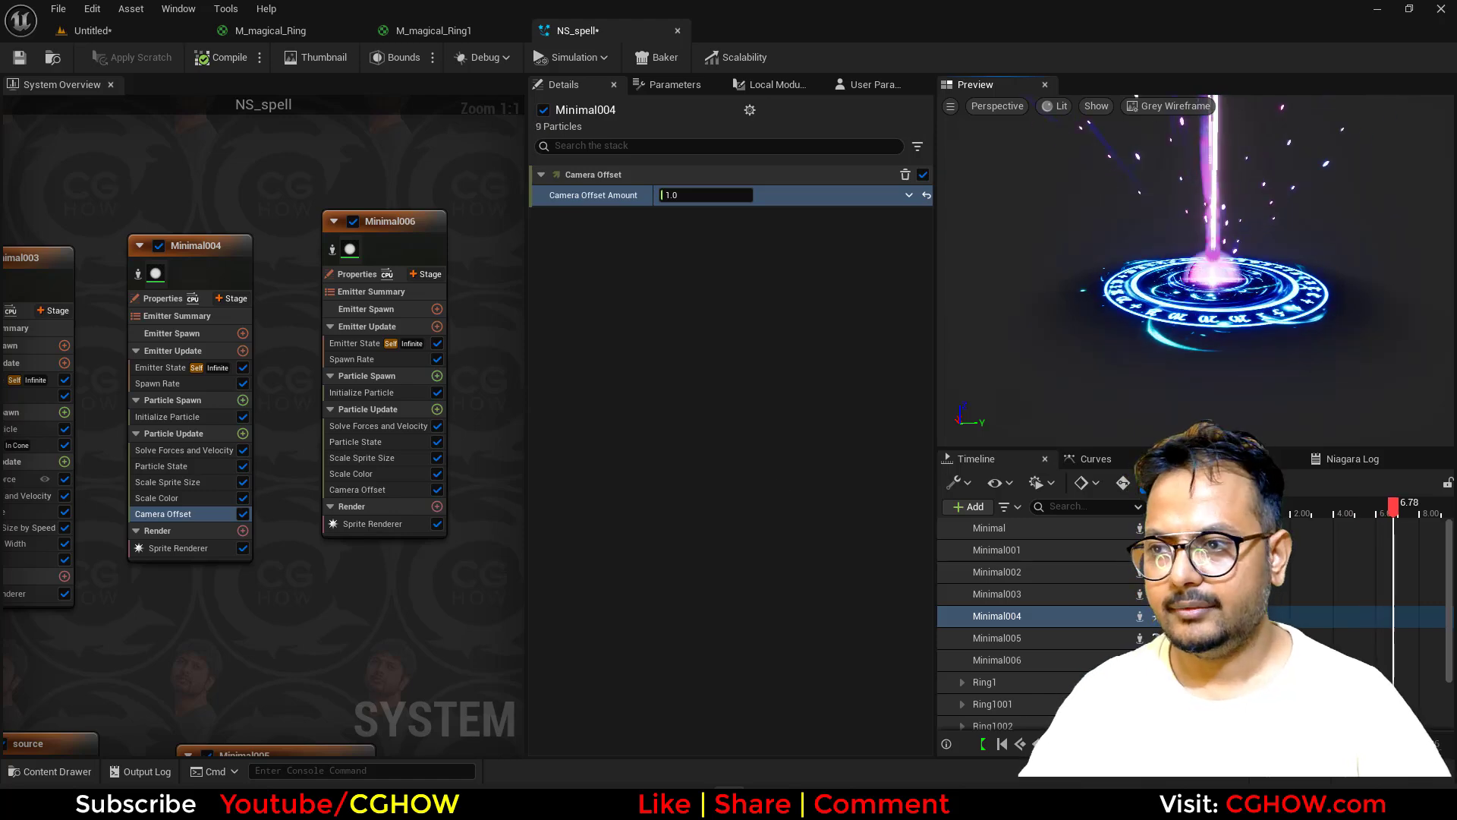
Step: Isolate Minimal003, Minimal004 and Minimal002 in turn, and examine Minimal002's Initialize Particle and Scale Color settings
right_drag(186, 609, 457, 596)
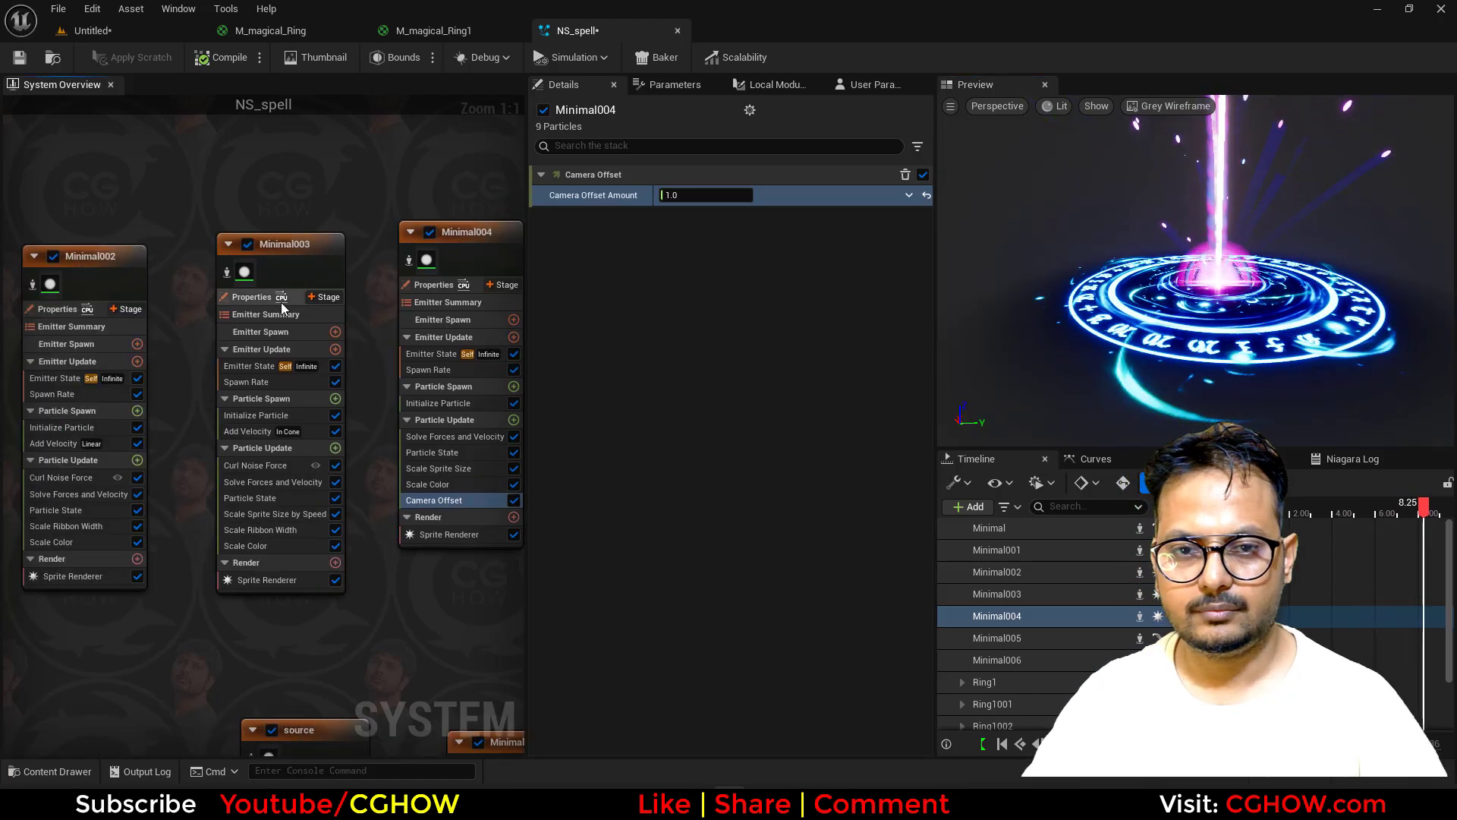
click(226, 275)
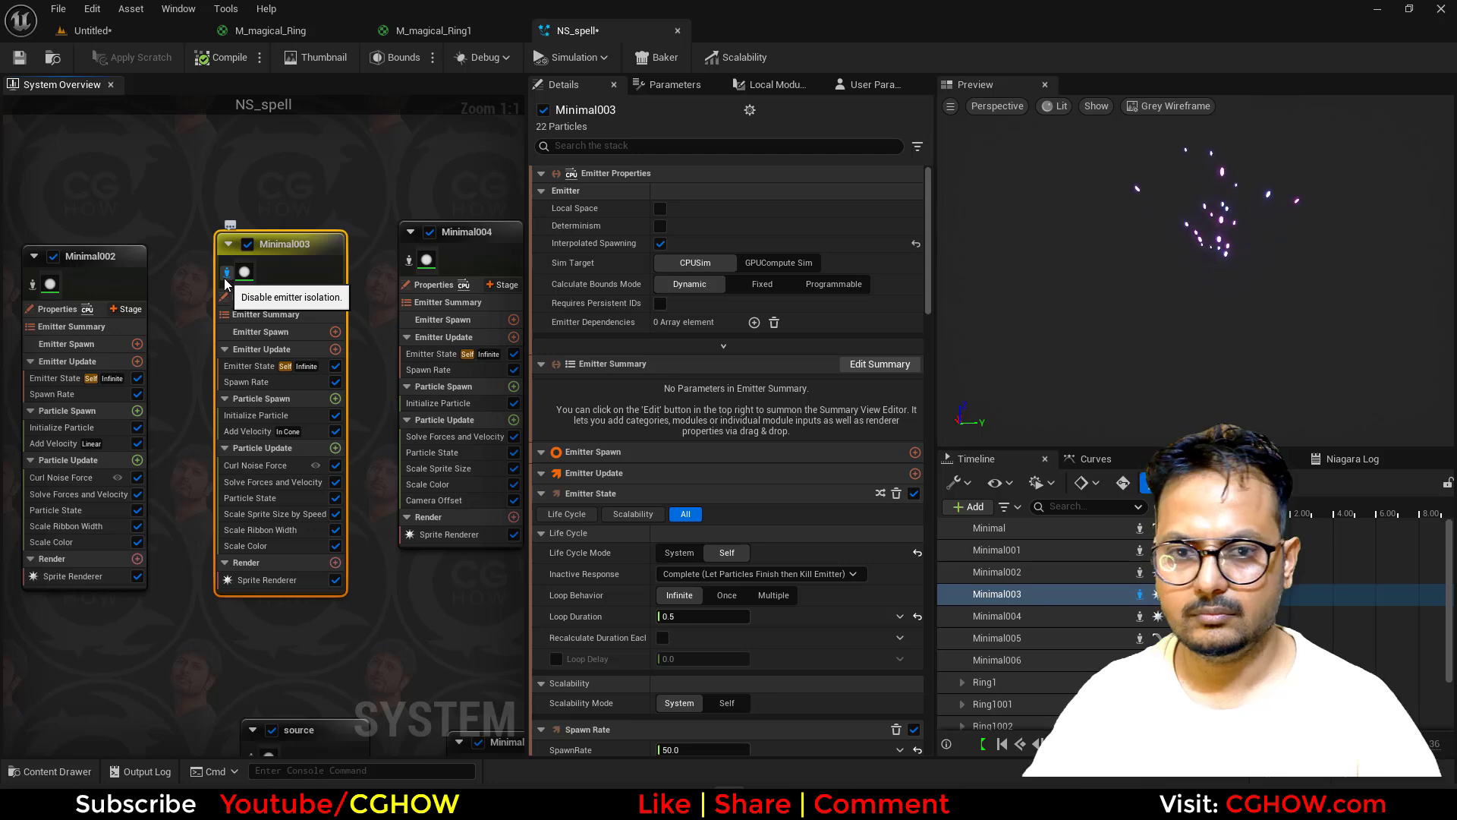
click(226, 275)
click(409, 260)
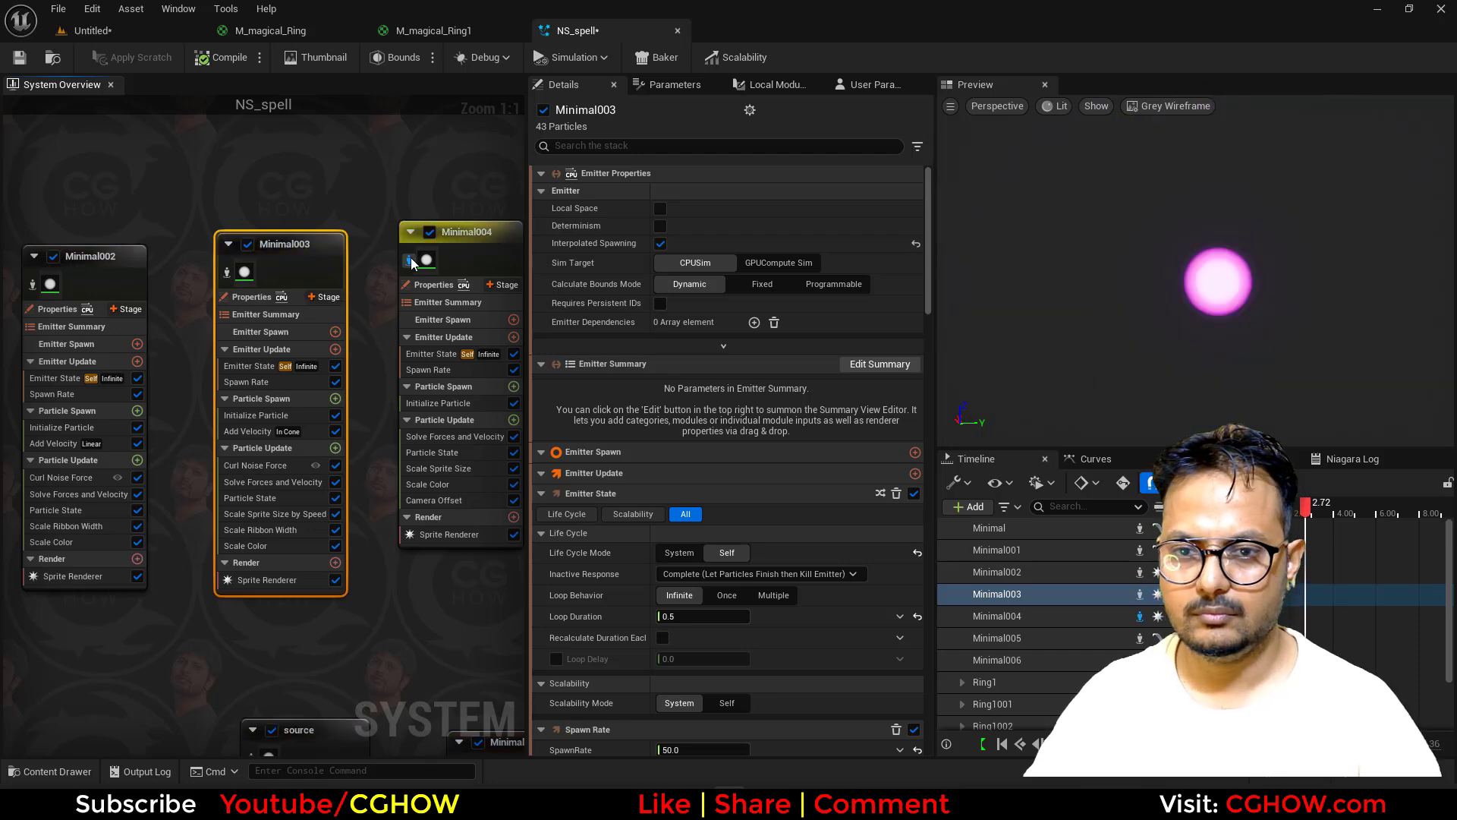
right_drag(402, 192, 564, 178)
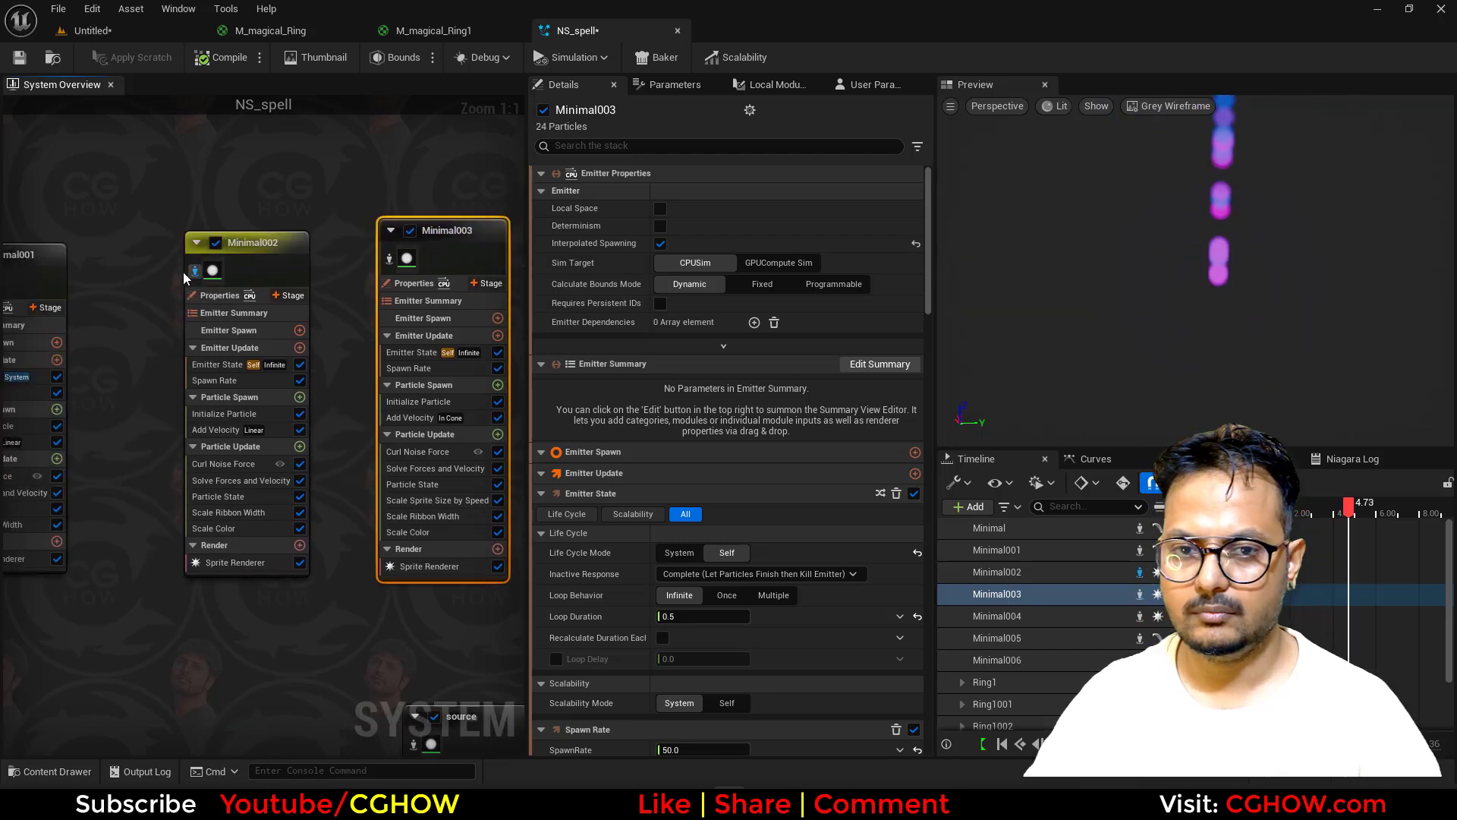
right_drag(184, 278, 238, 265)
click(280, 400)
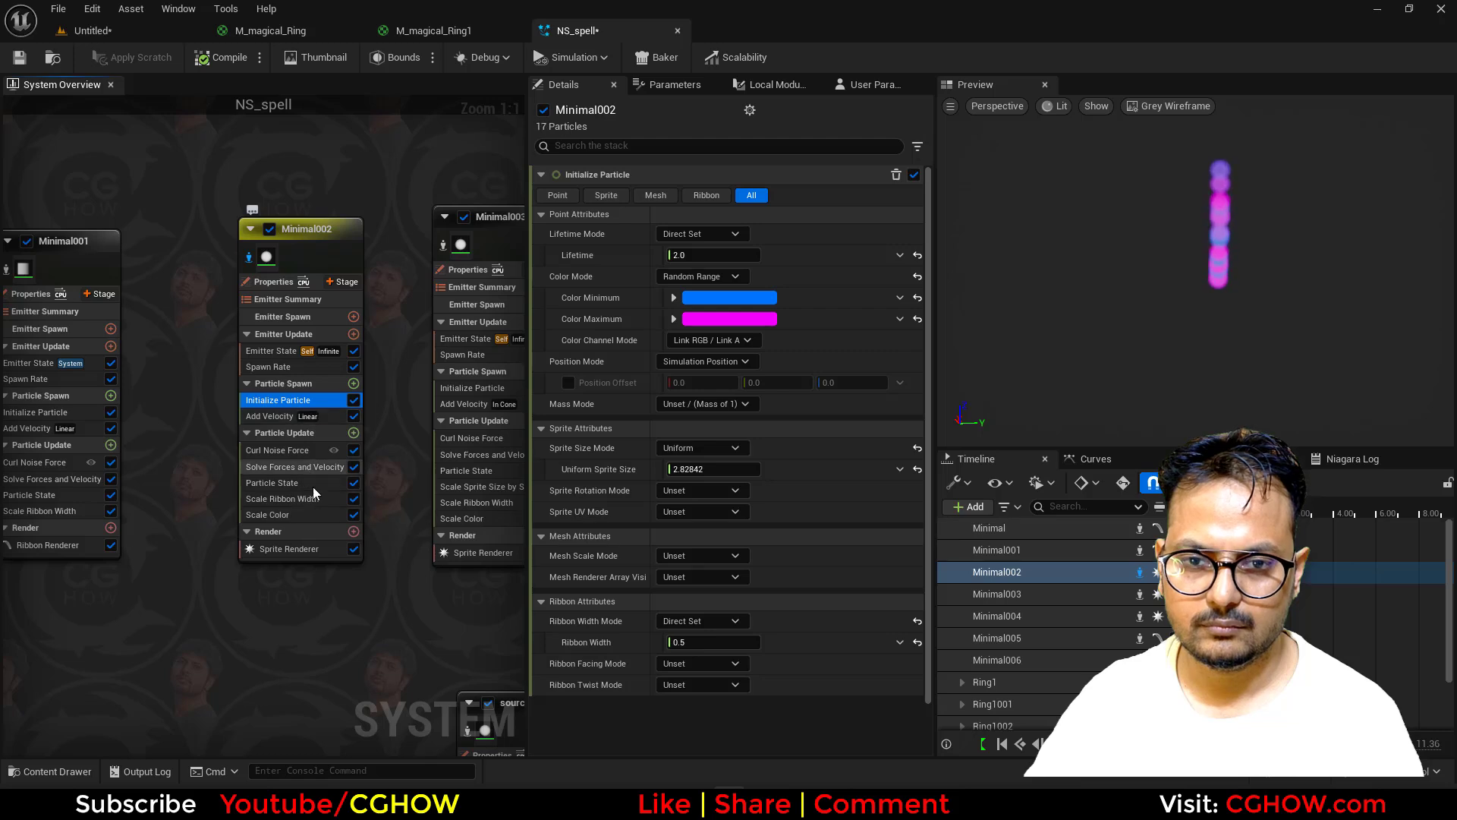
click(298, 514)
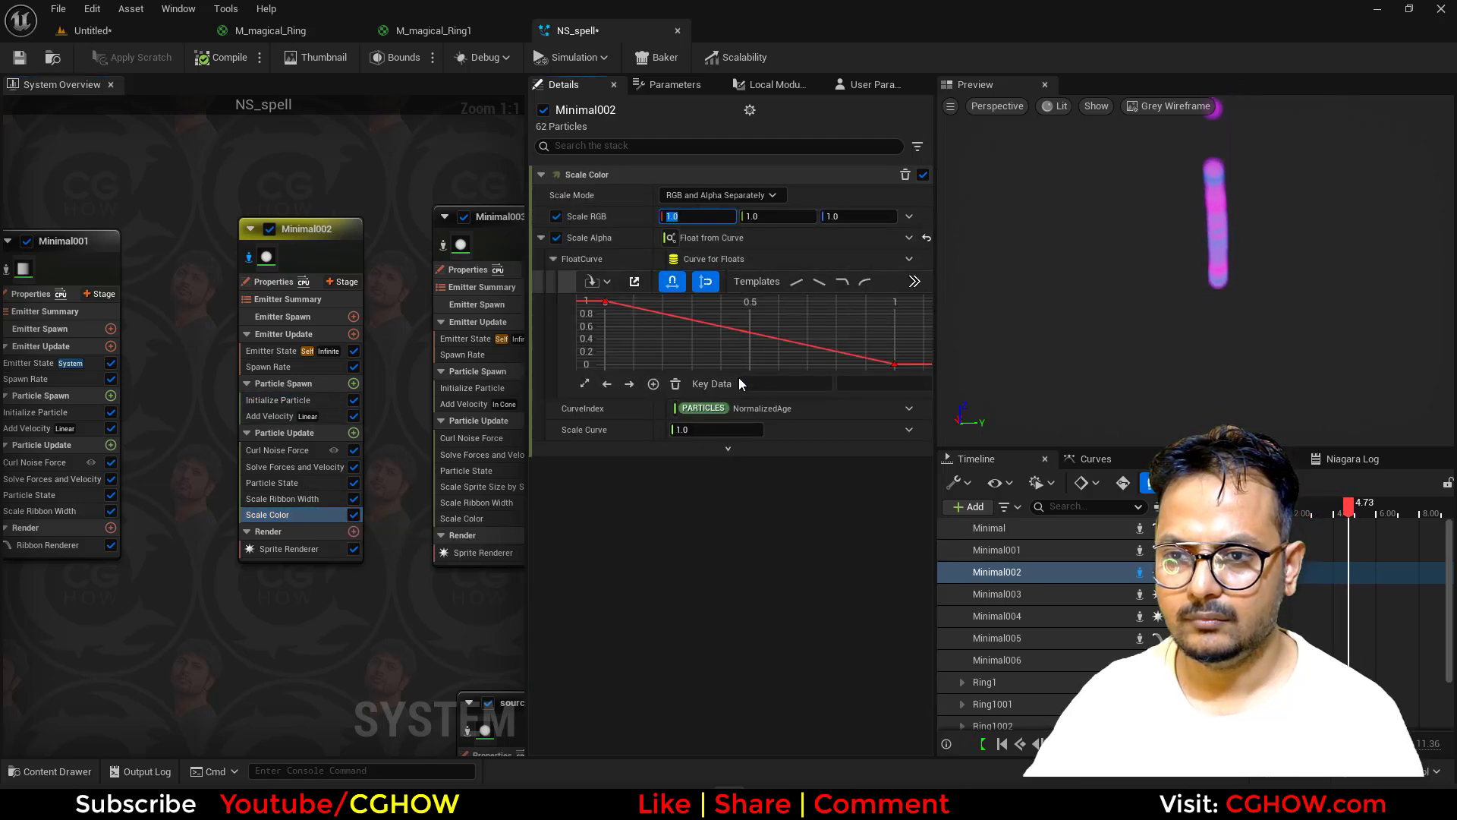
Step: Adjust Minimal002's Uniform Sprite Size in Initialize Particle to about 3.07, judging the beam with the full system displayed
click(287, 399)
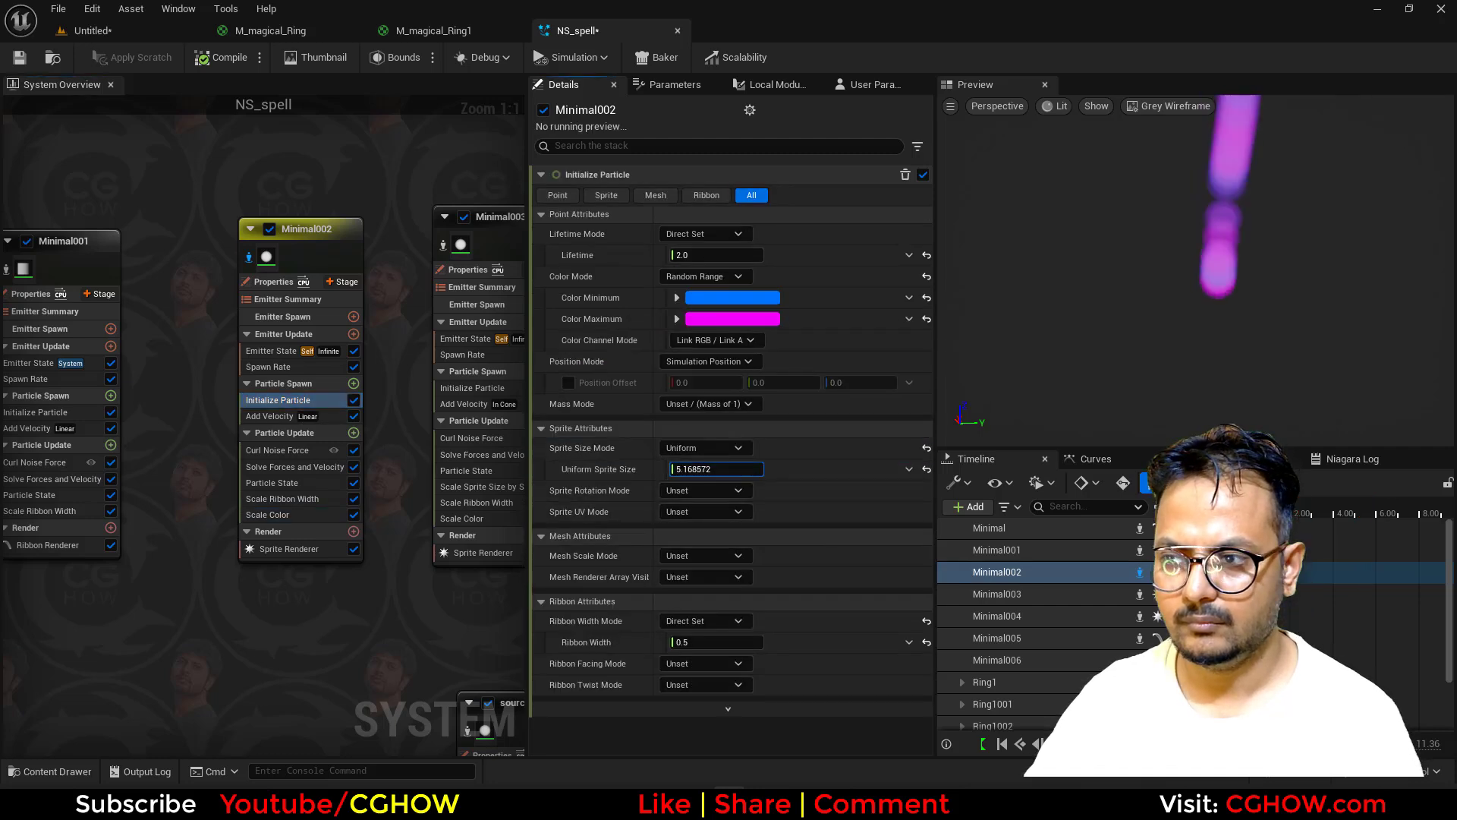
click(248, 257)
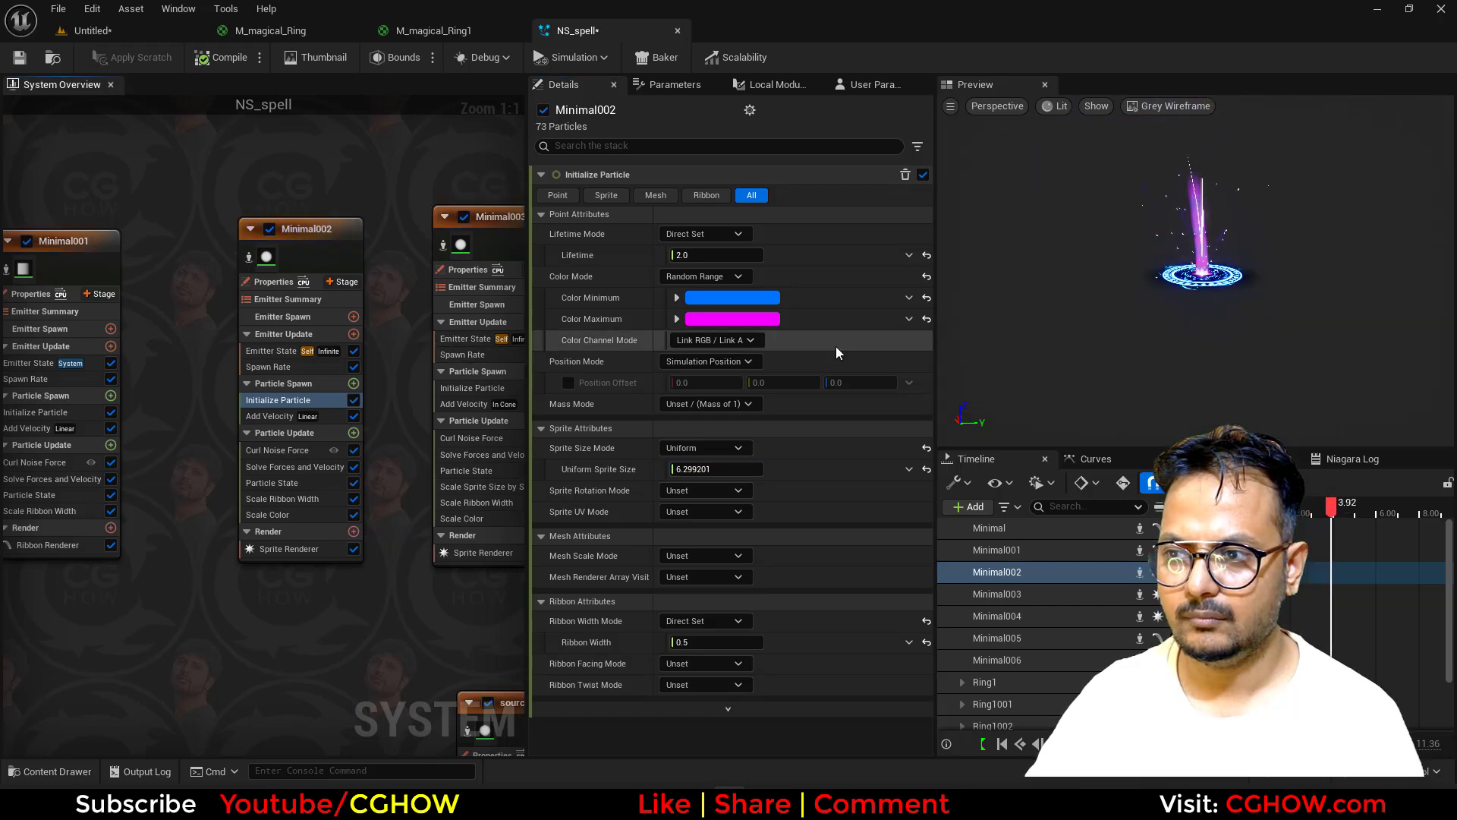
click(286, 549)
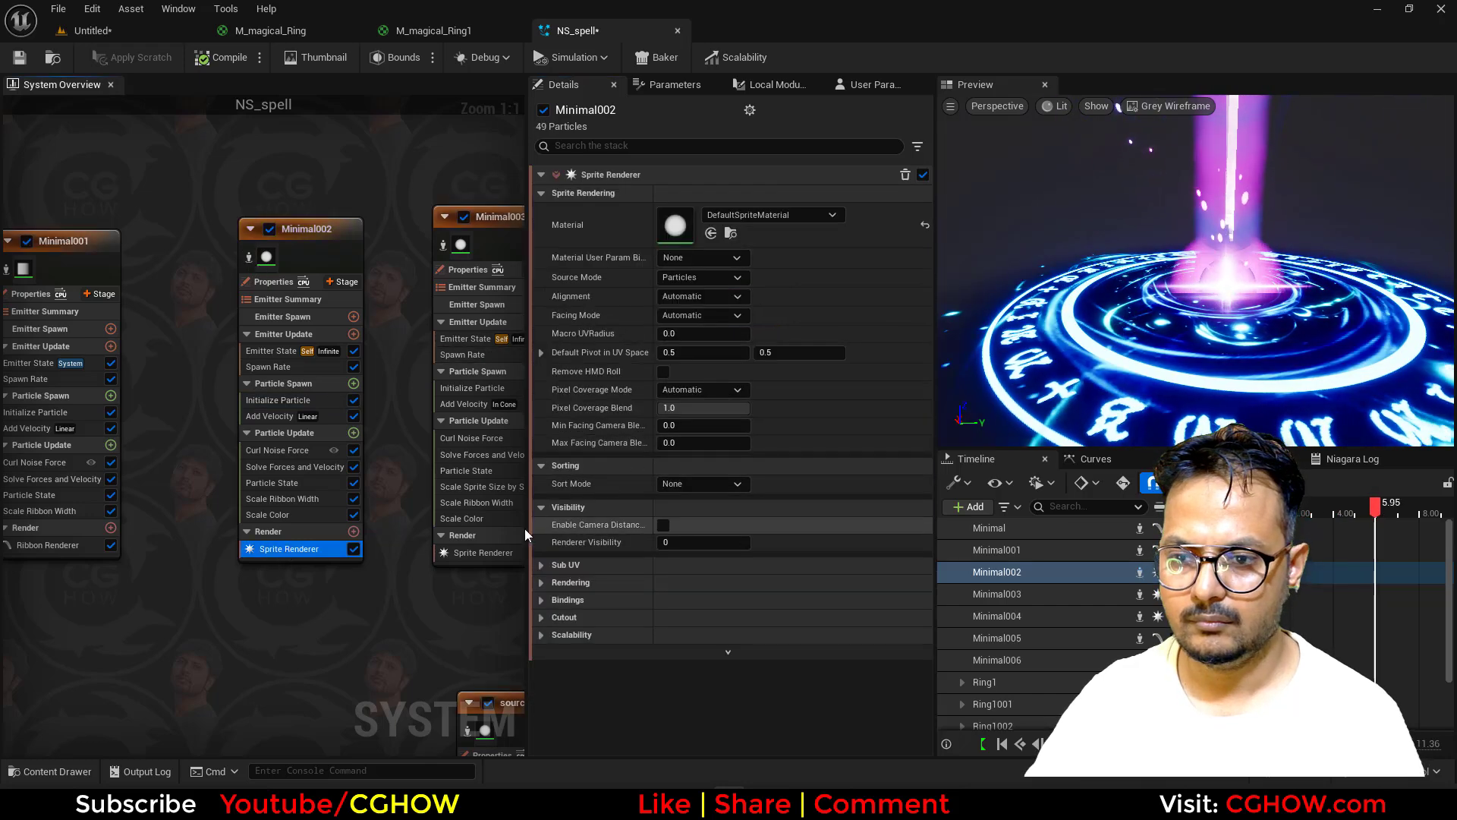
click(278, 400)
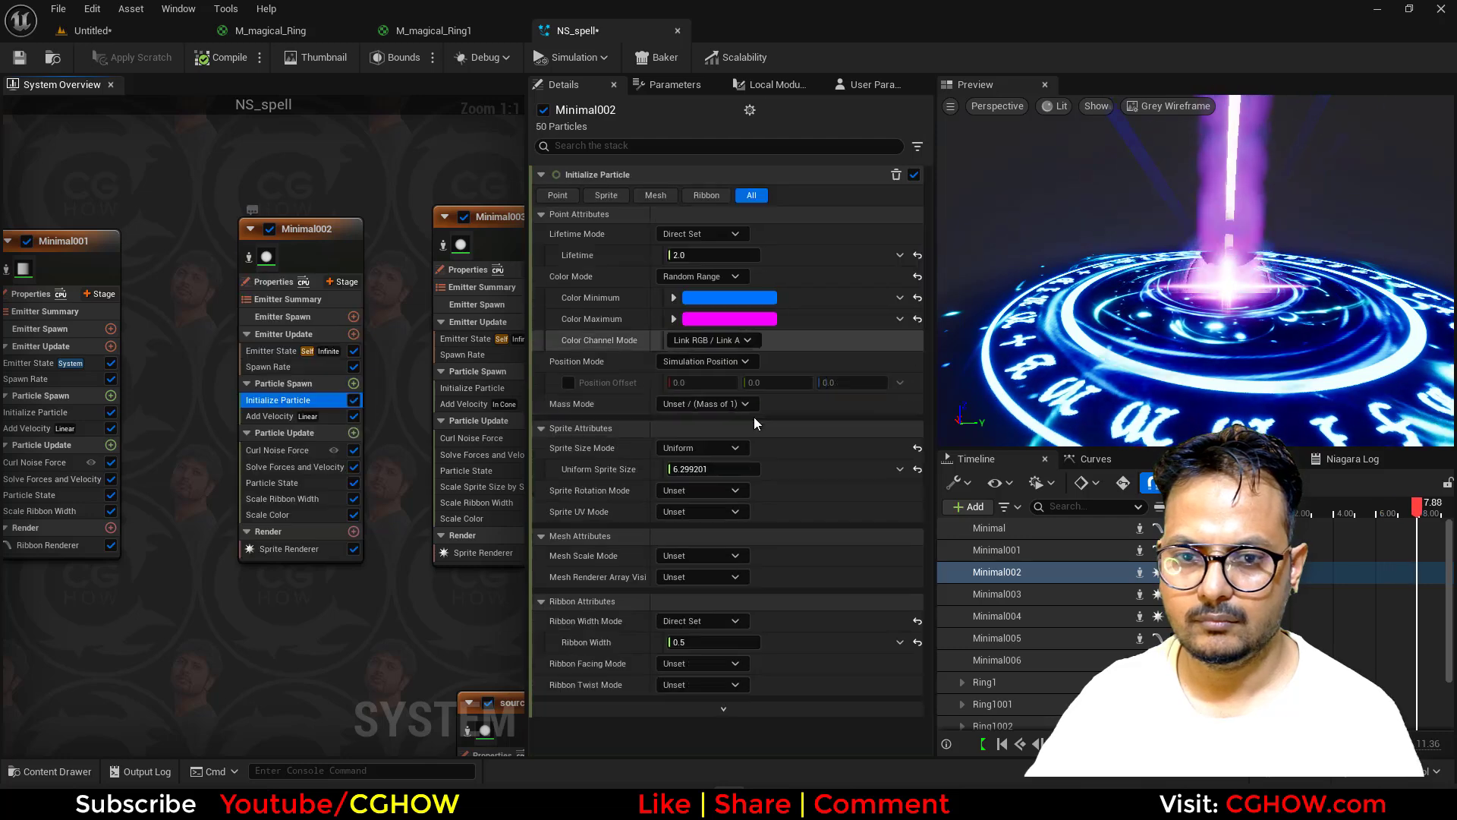
click(717, 469)
drag(717, 469, 709, 468)
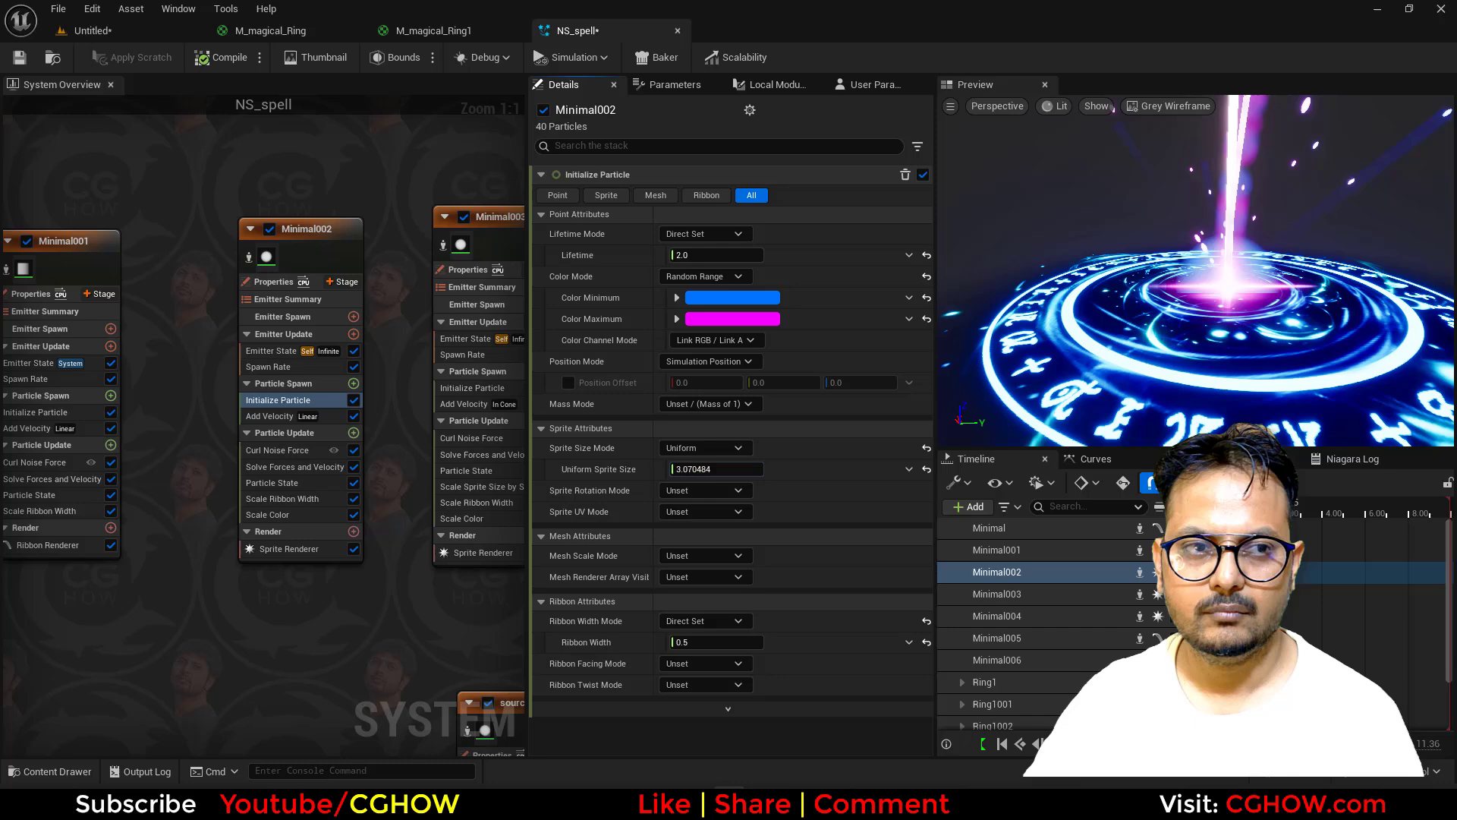
Step: Isolate Minimal004 in the preview and paste a copy of that centre-glow emitter beside Minimal006
scroll(1196, 270, down, 6)
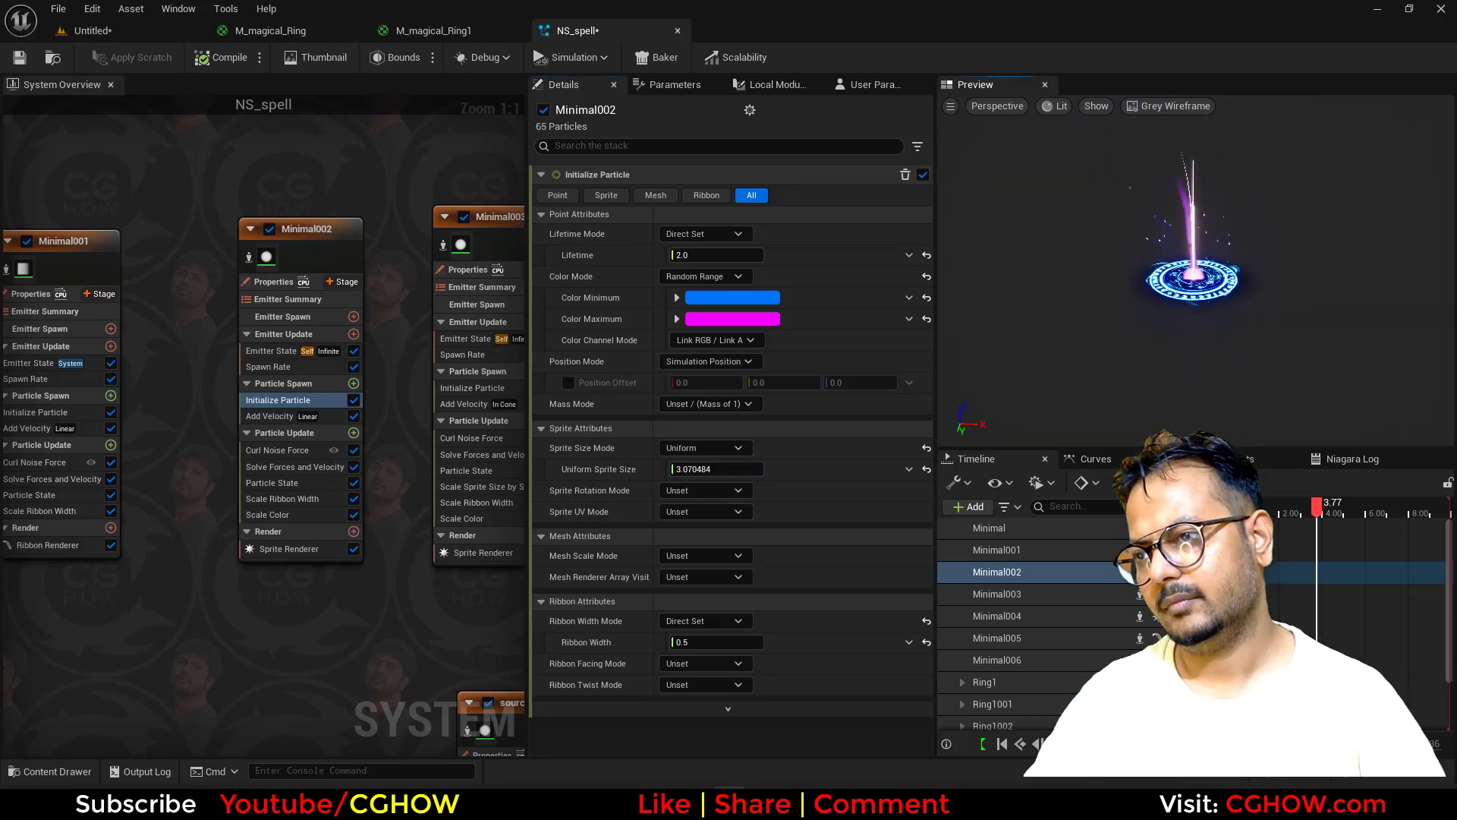
scroll(1237, 372, up, 6)
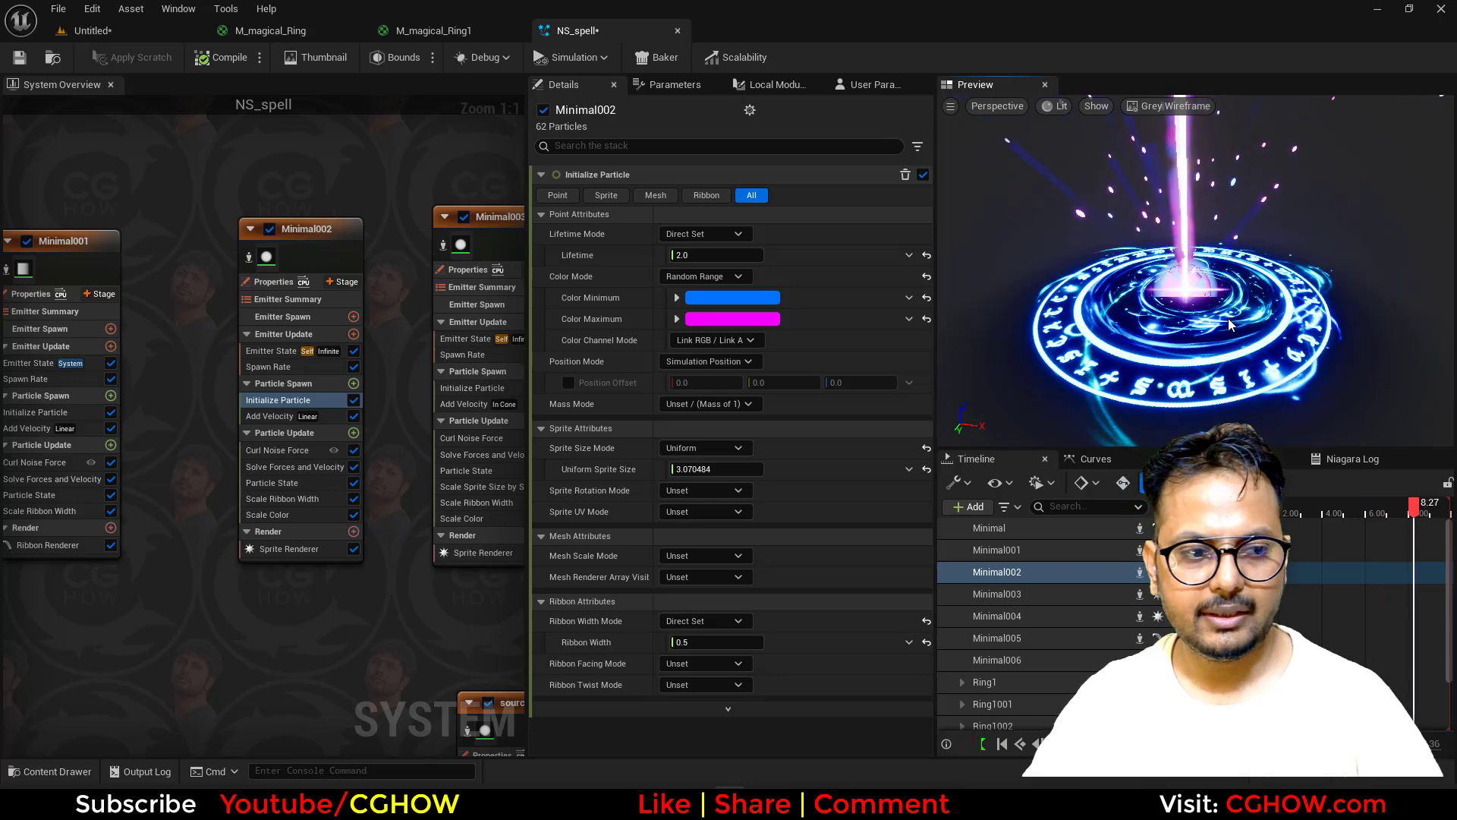
scroll(402, 304, down, 2)
right_drag(429, 448, 205, 505)
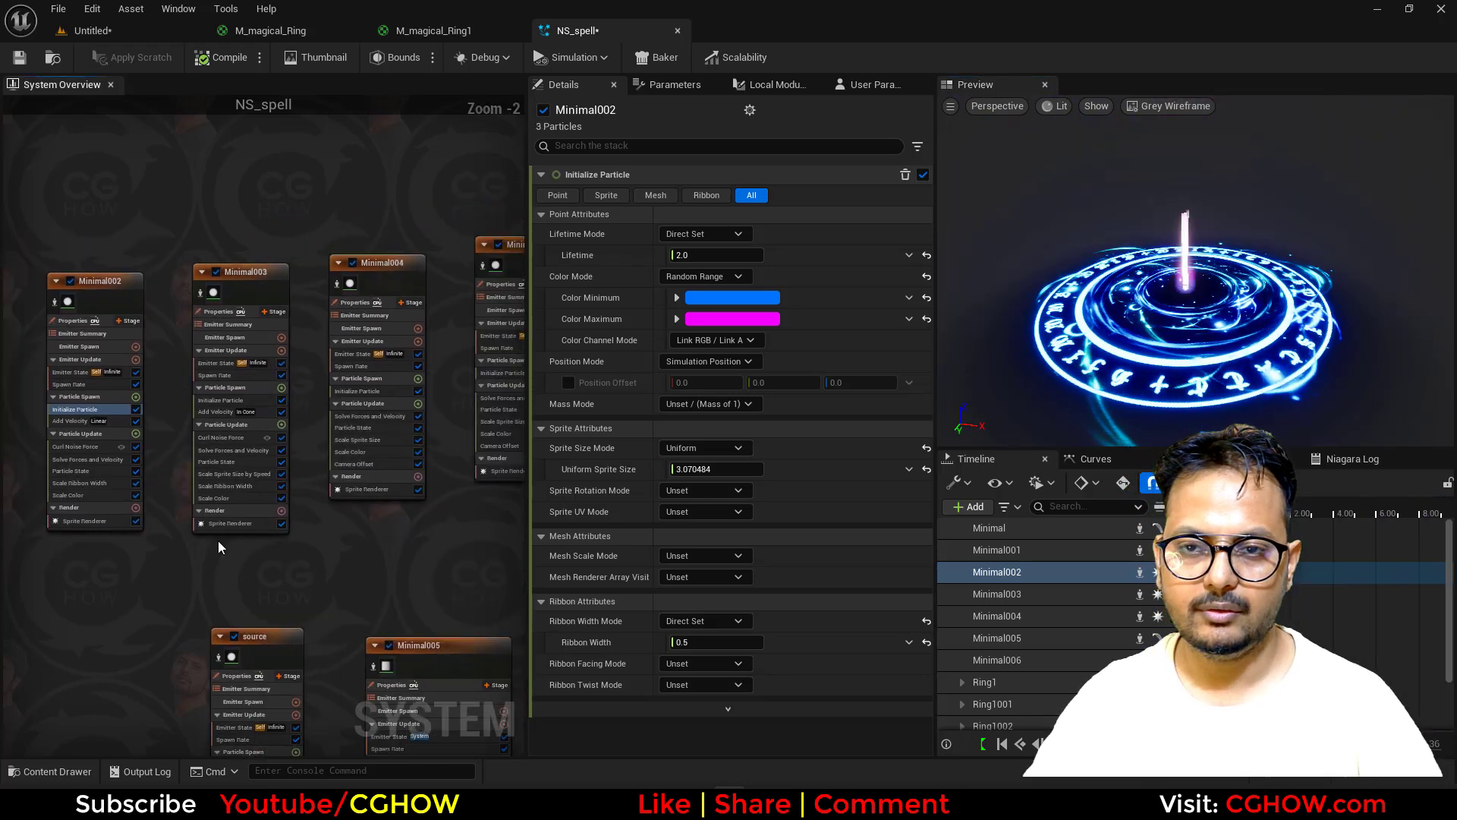
scroll(398, 258, up, 2)
right_drag(443, 226, 207, 207)
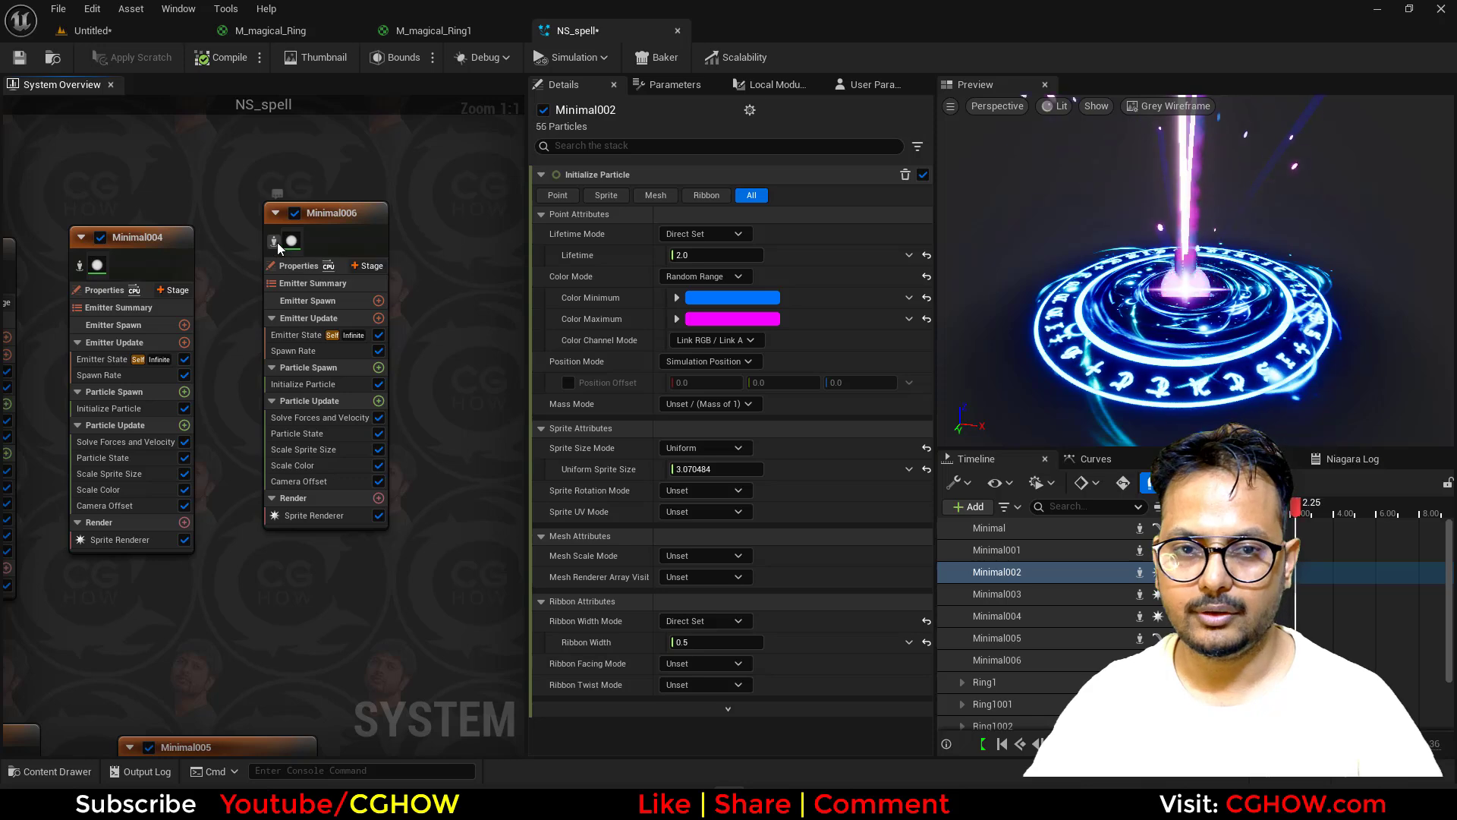
click(273, 240)
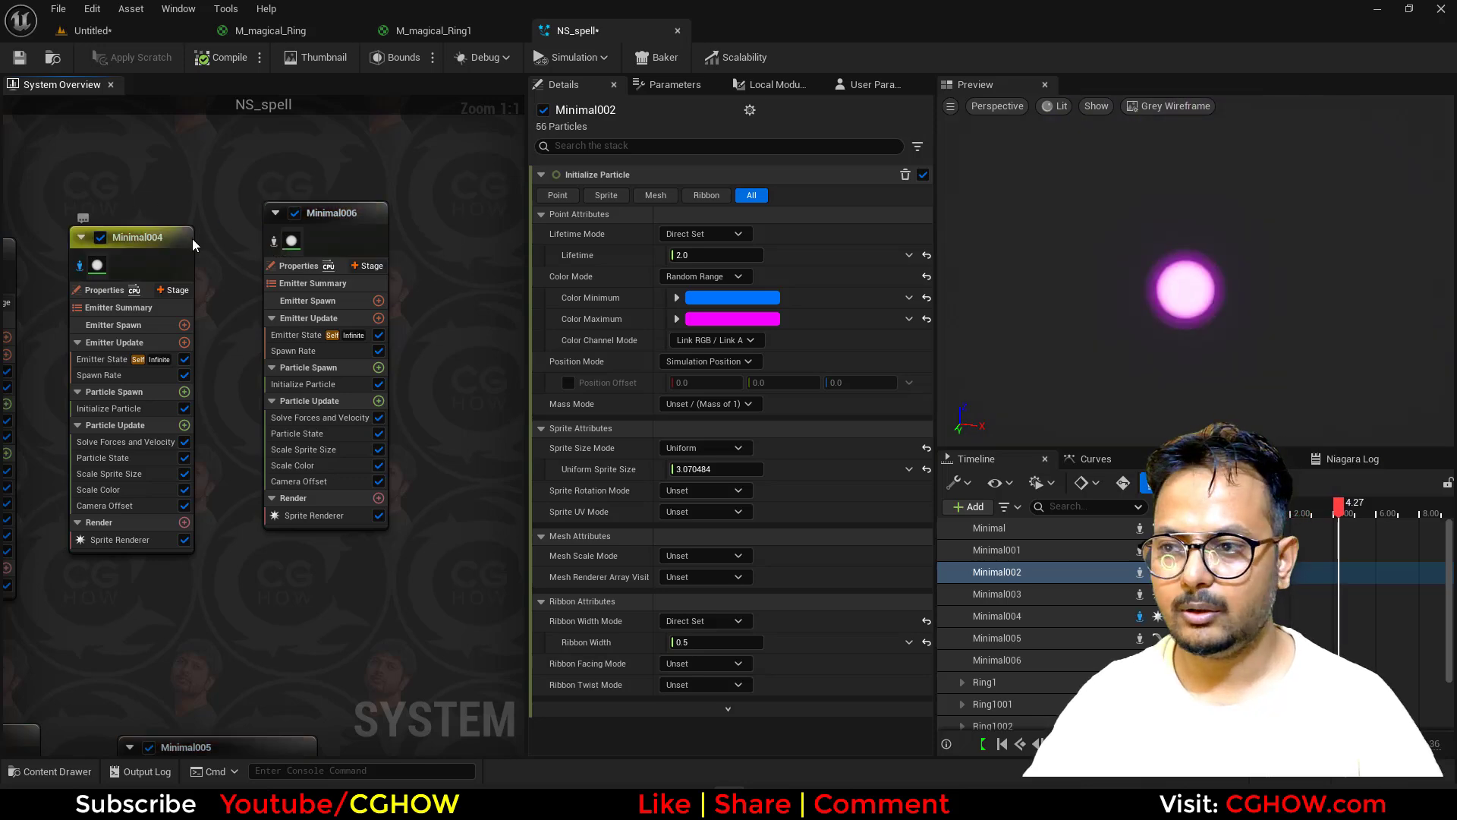
click(165, 241)
right_drag(466, 207, 322, 211)
click(348, 217)
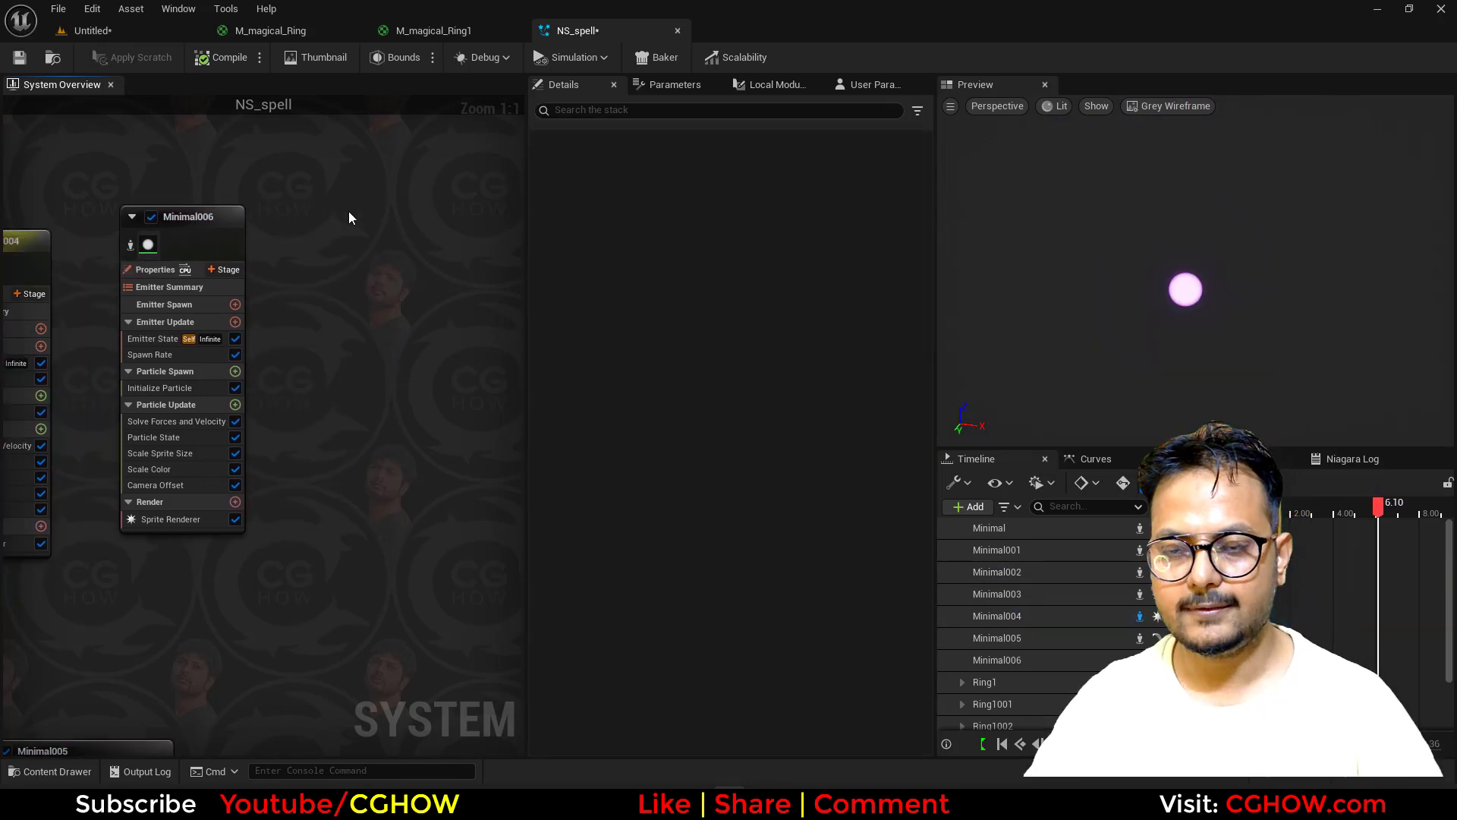
key(ctrl+v)
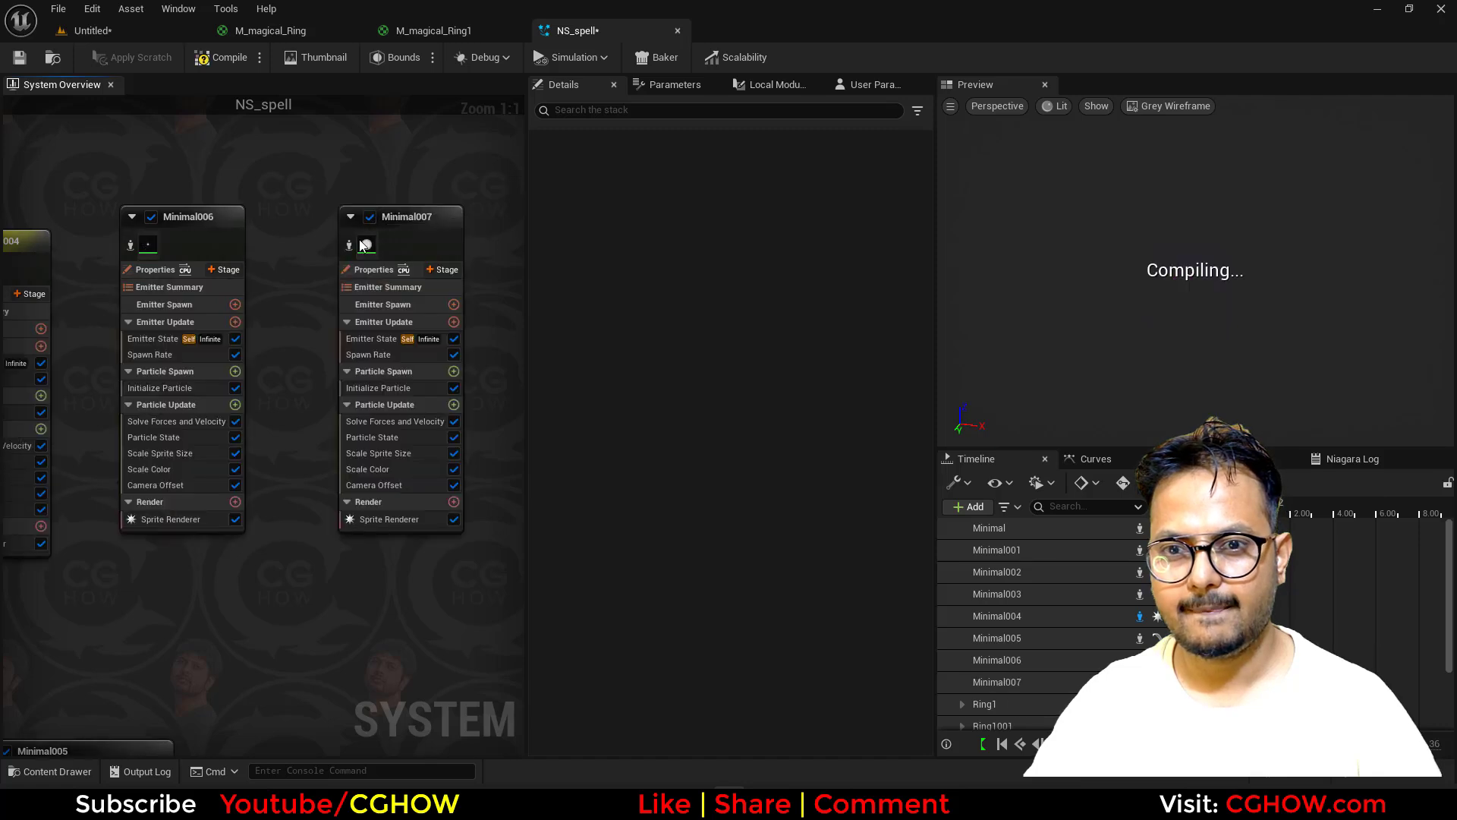
Step: Set Minimal007's Sprite Renderer to Custom Alignment and Custom Facing Vector, and add Align Sprite to Mesh Orientation in Particle Update
click(399, 520)
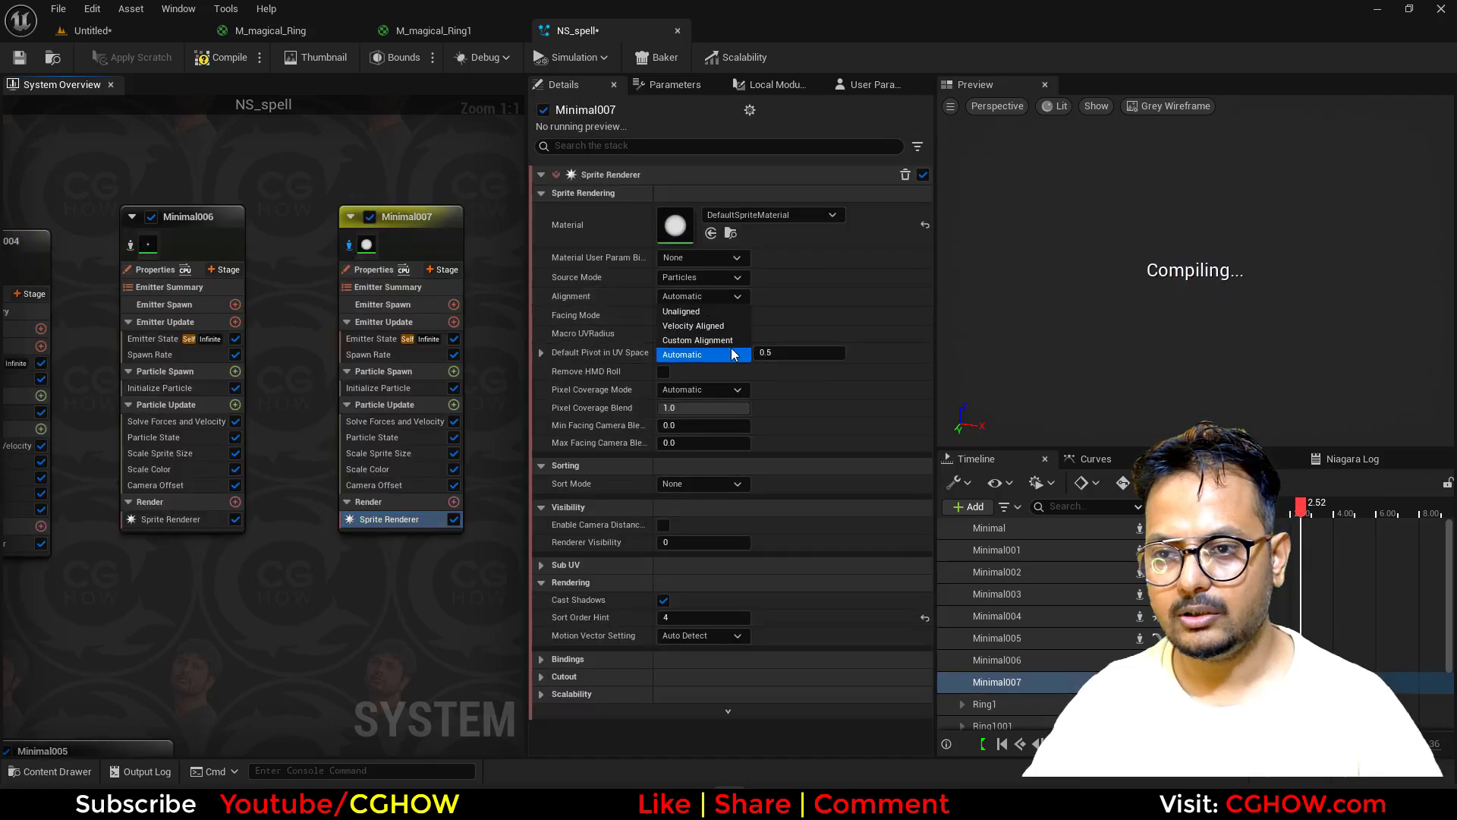
click(712, 338)
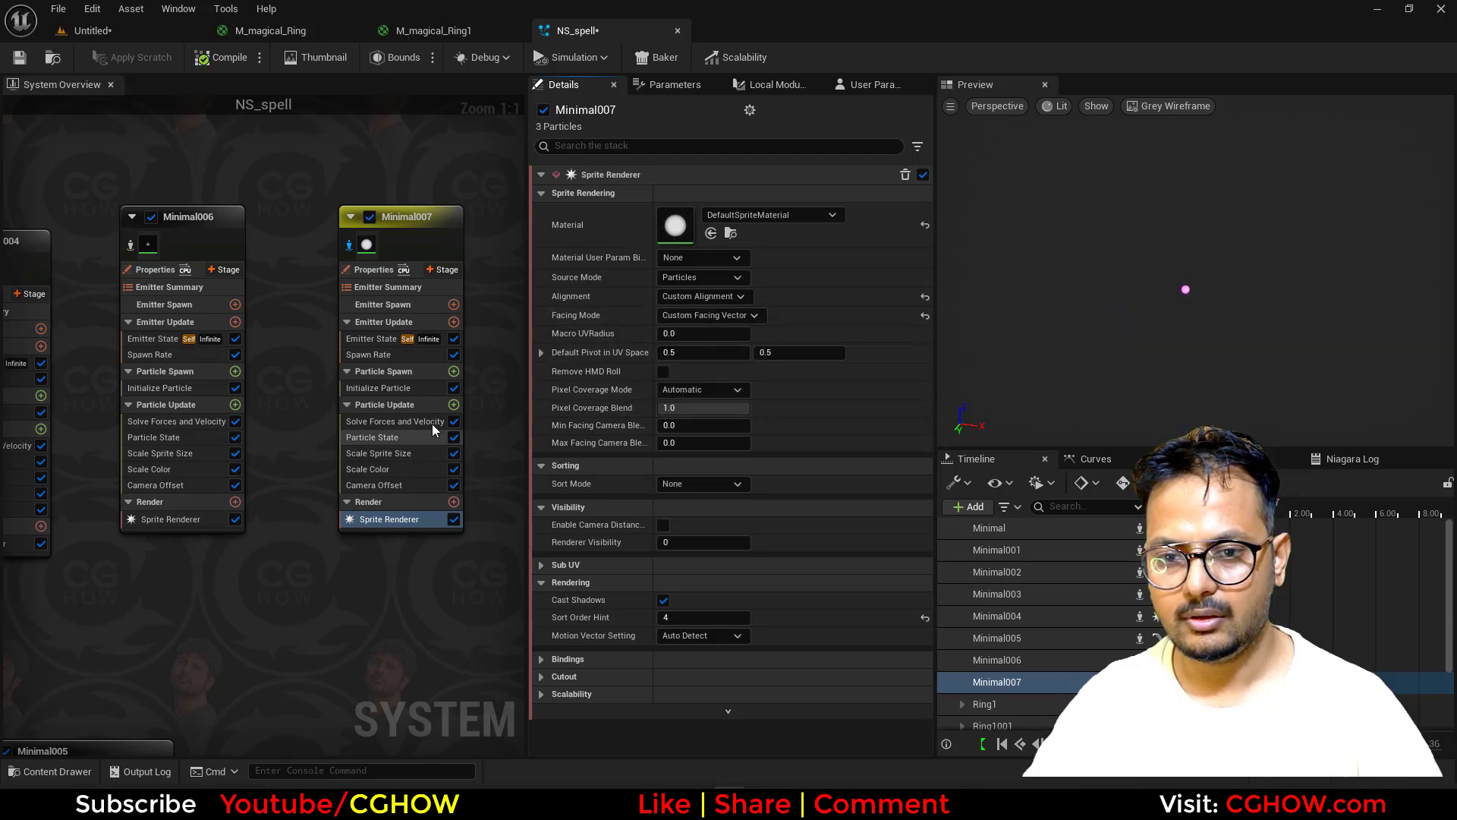
click(454, 404)
text(alig)
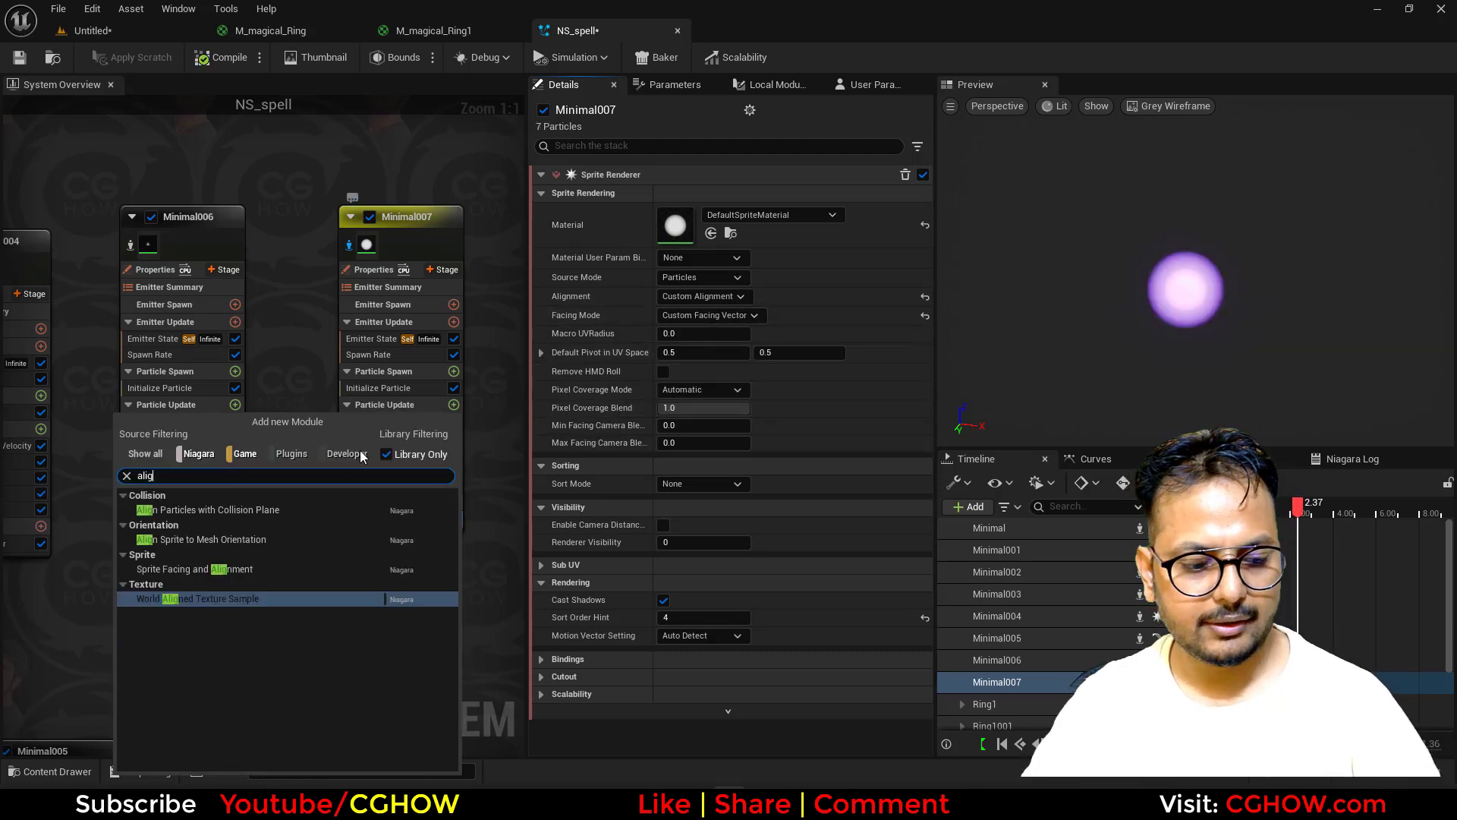
click(255, 541)
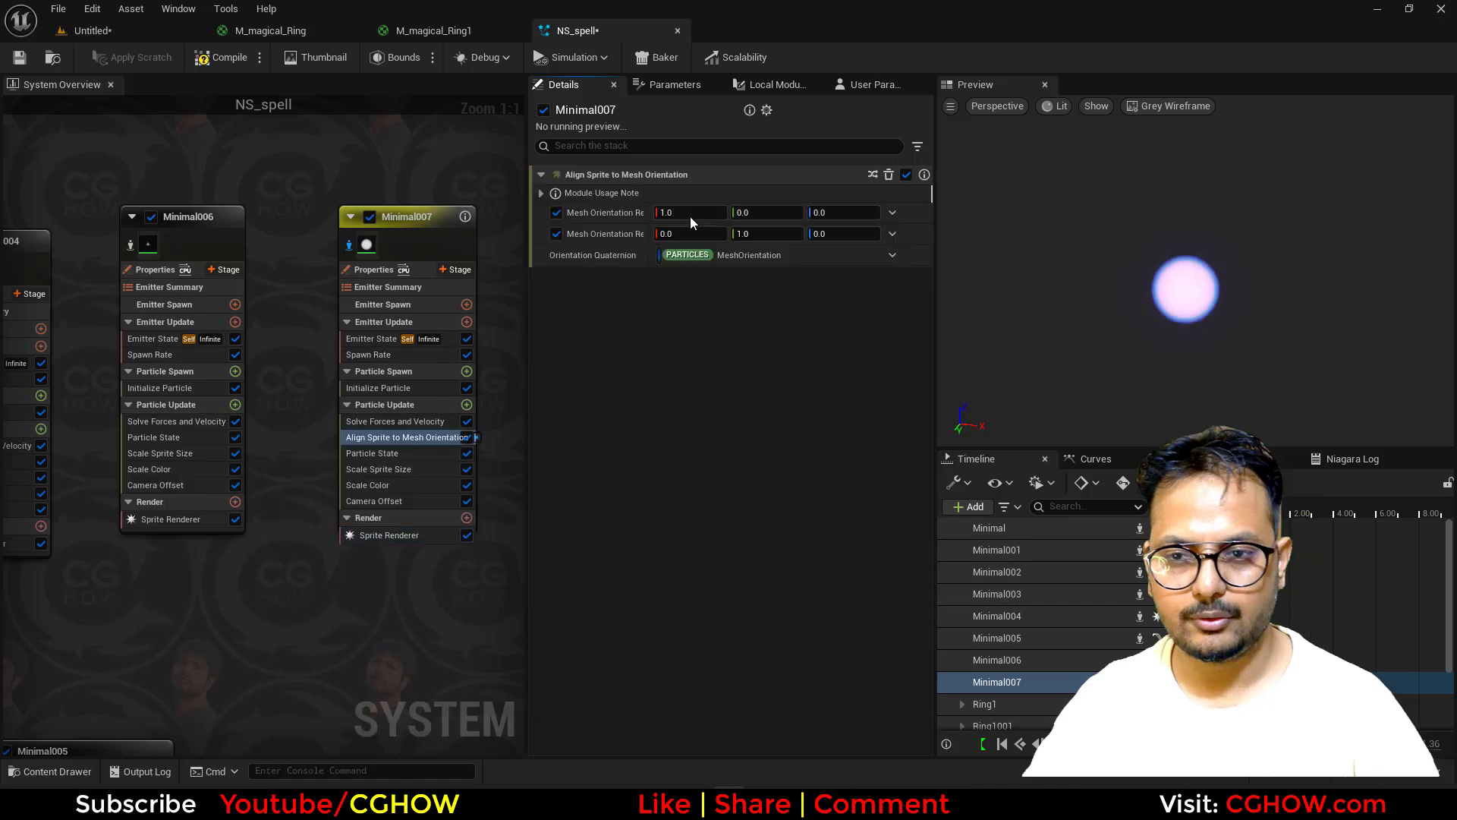
Step: Set the module's first Mesh Orientation vector to 0, 0, 1 and show the full system in the preview again
click(853, 216)
text(1)
key(Return)
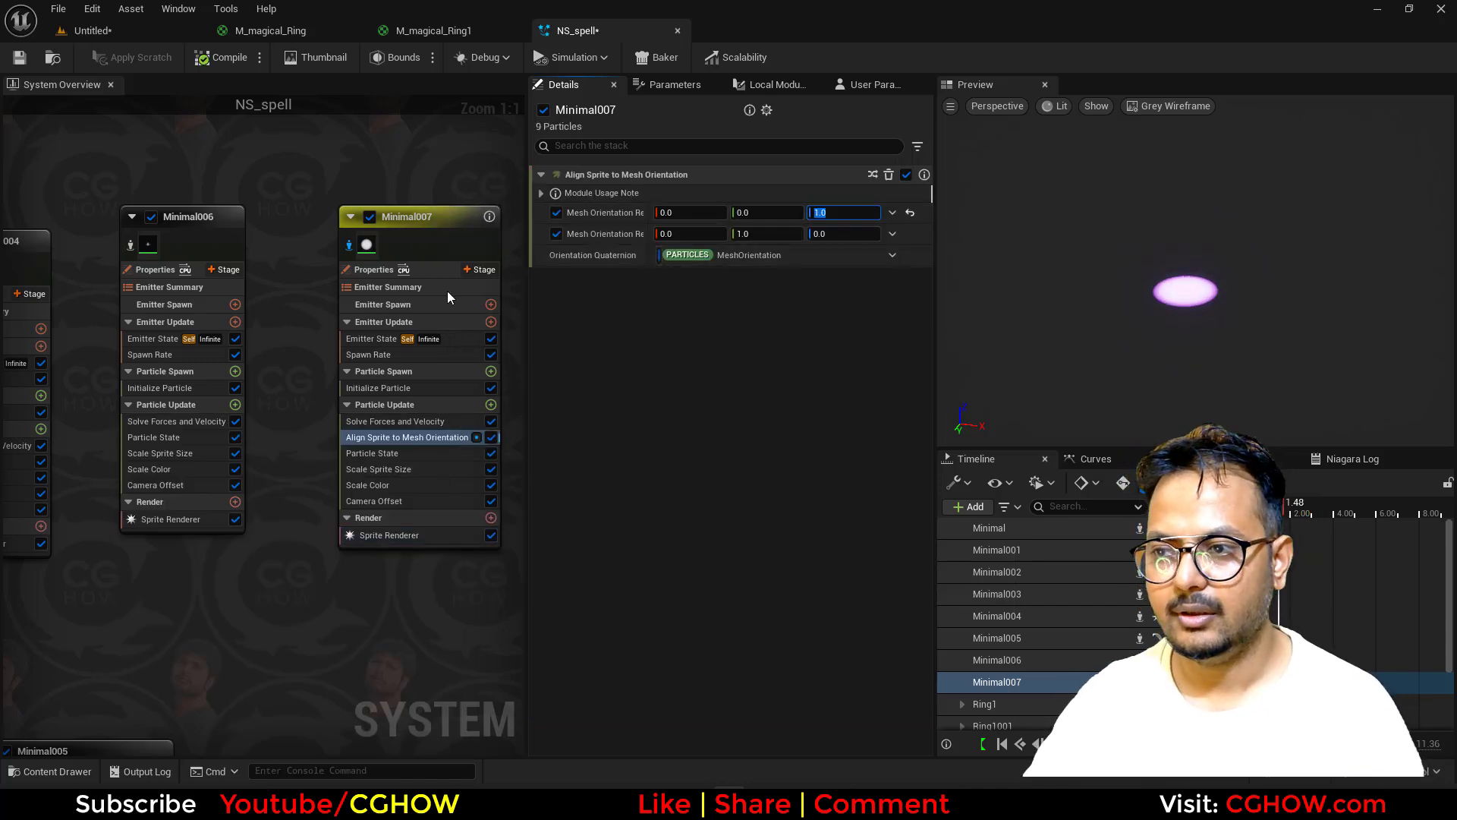
click(347, 244)
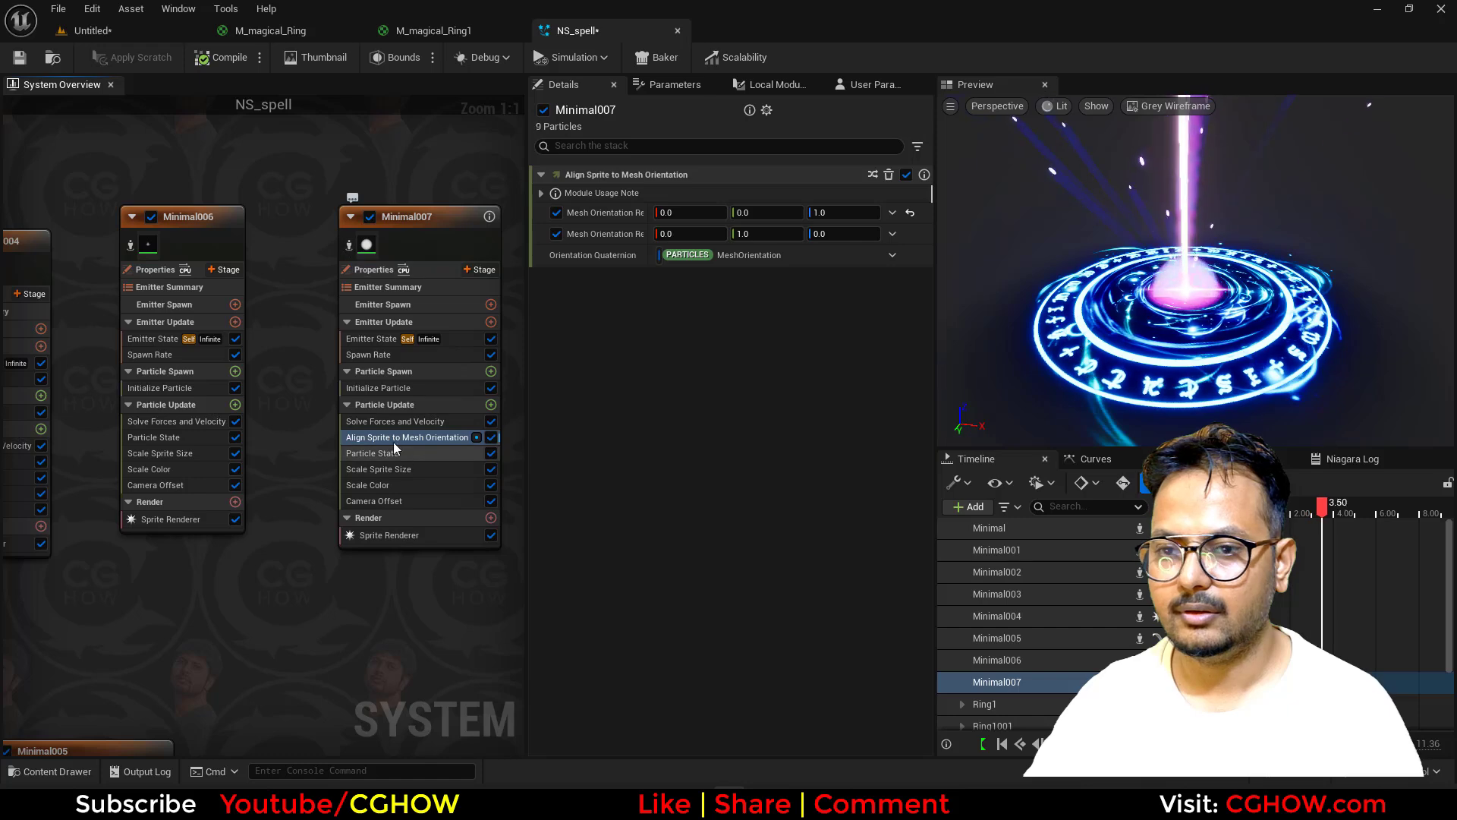
Step: Try 0.6 for the Uniform Curve Scale in Minimal007's Scale Sprite Size module, and settle on 0.3
click(394, 469)
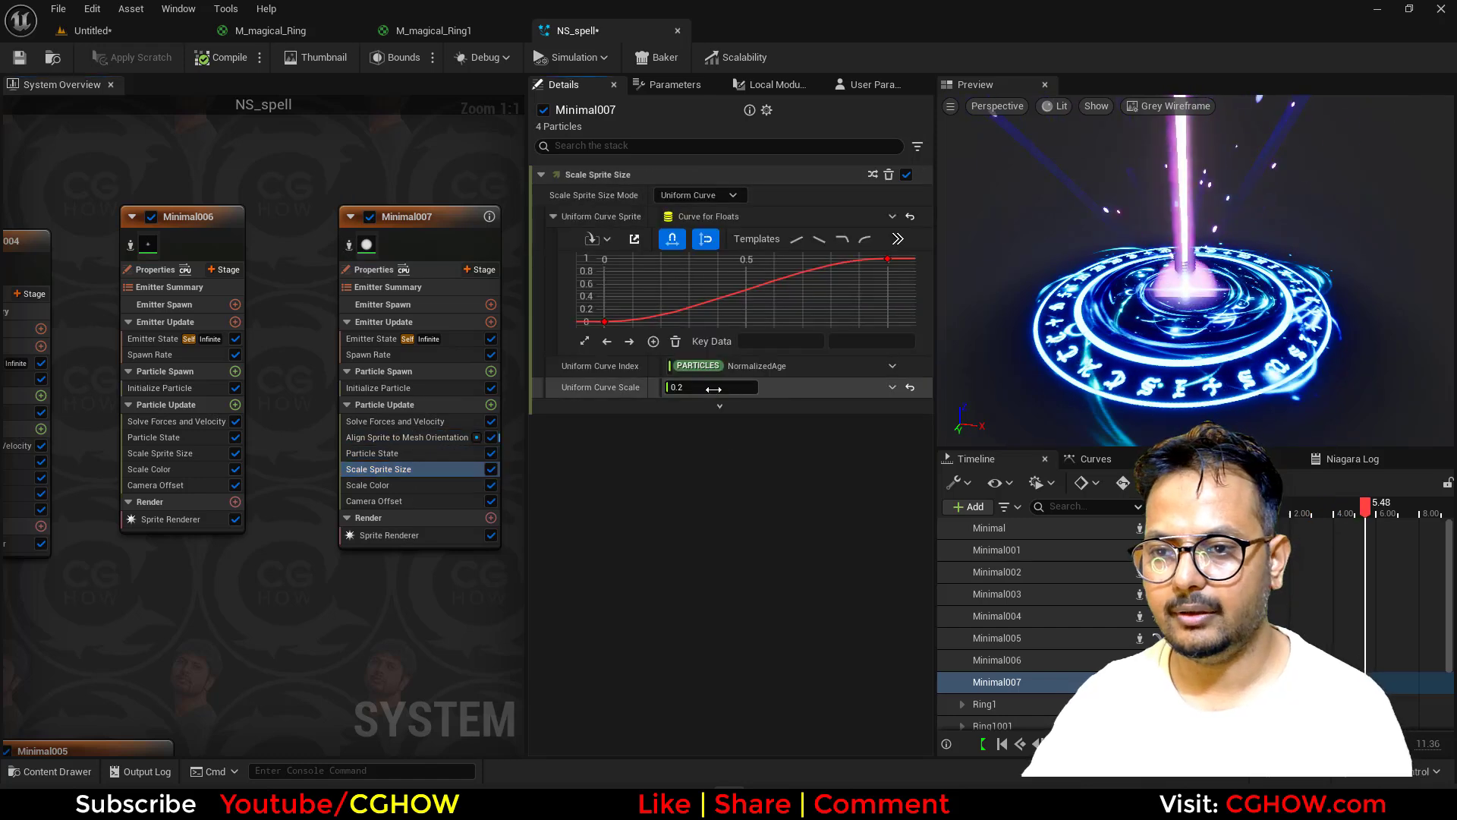
click(713, 388)
text(0.6)
key(Return)
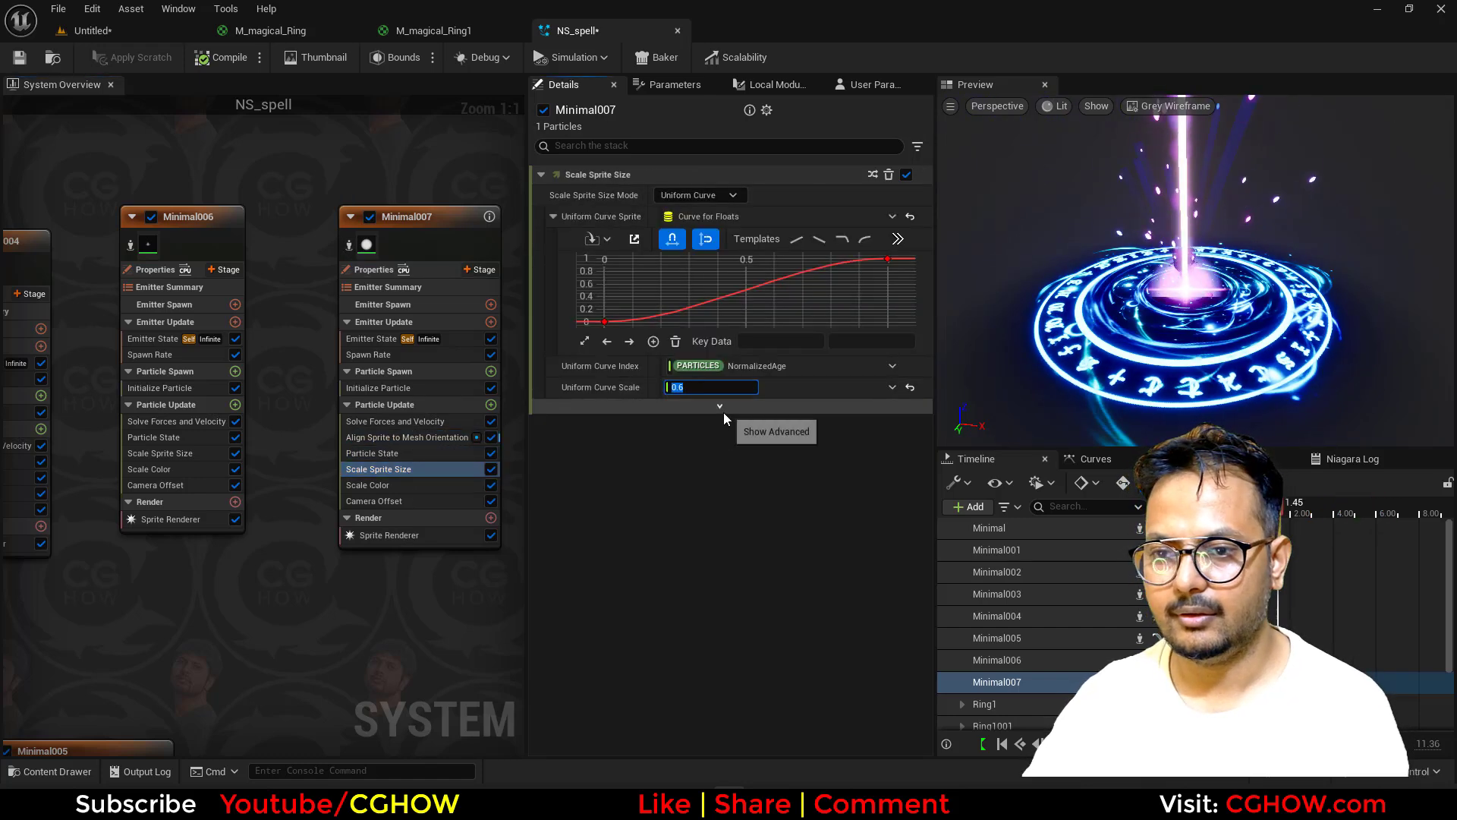
text(.3)
key(Return)
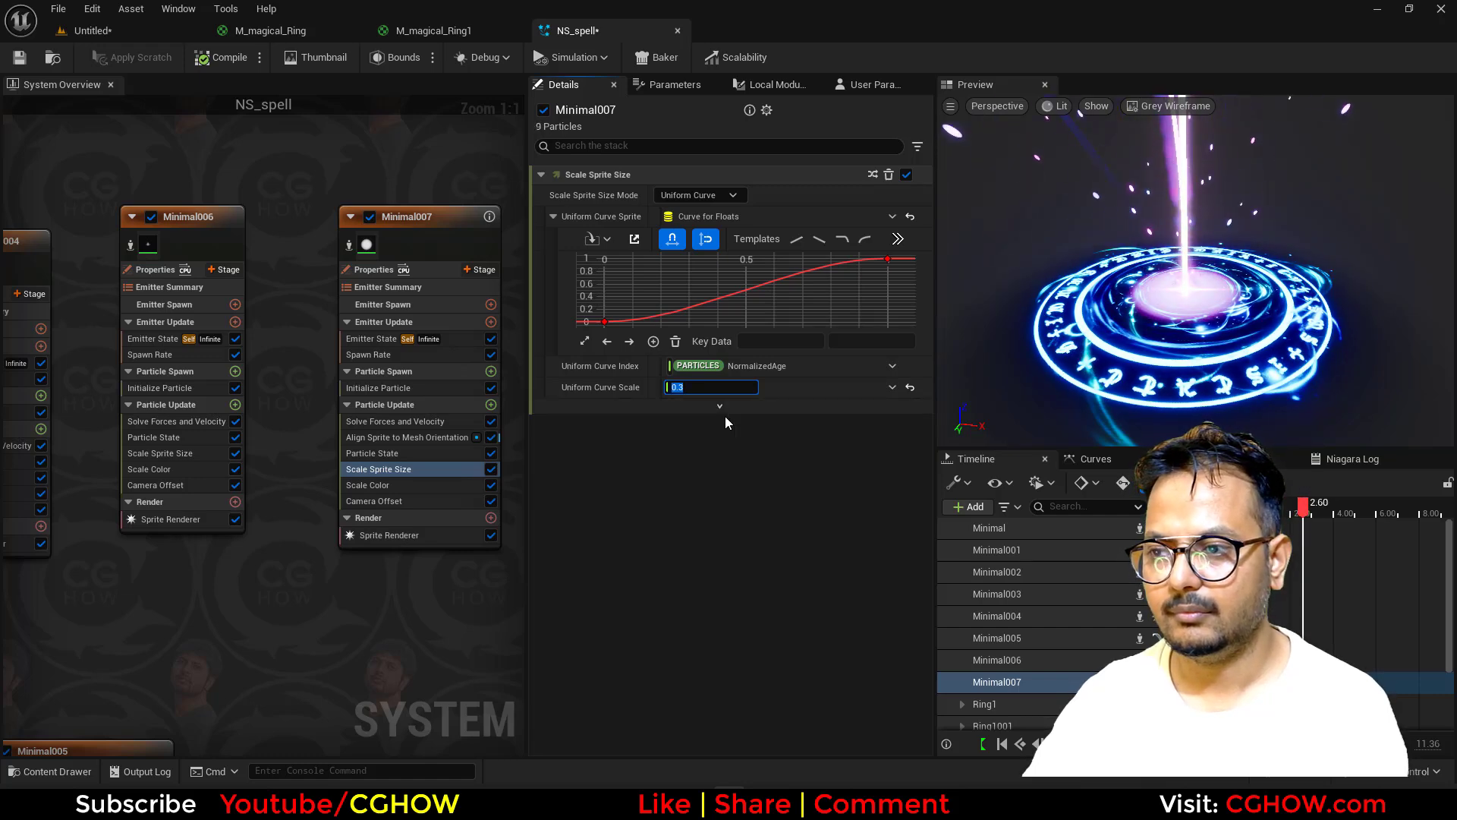
Step: Examine the flat centre glow in the full spell effect from several angles and distances
drag(1123, 303, 1172, 251)
scroll(1172, 273, down, 5)
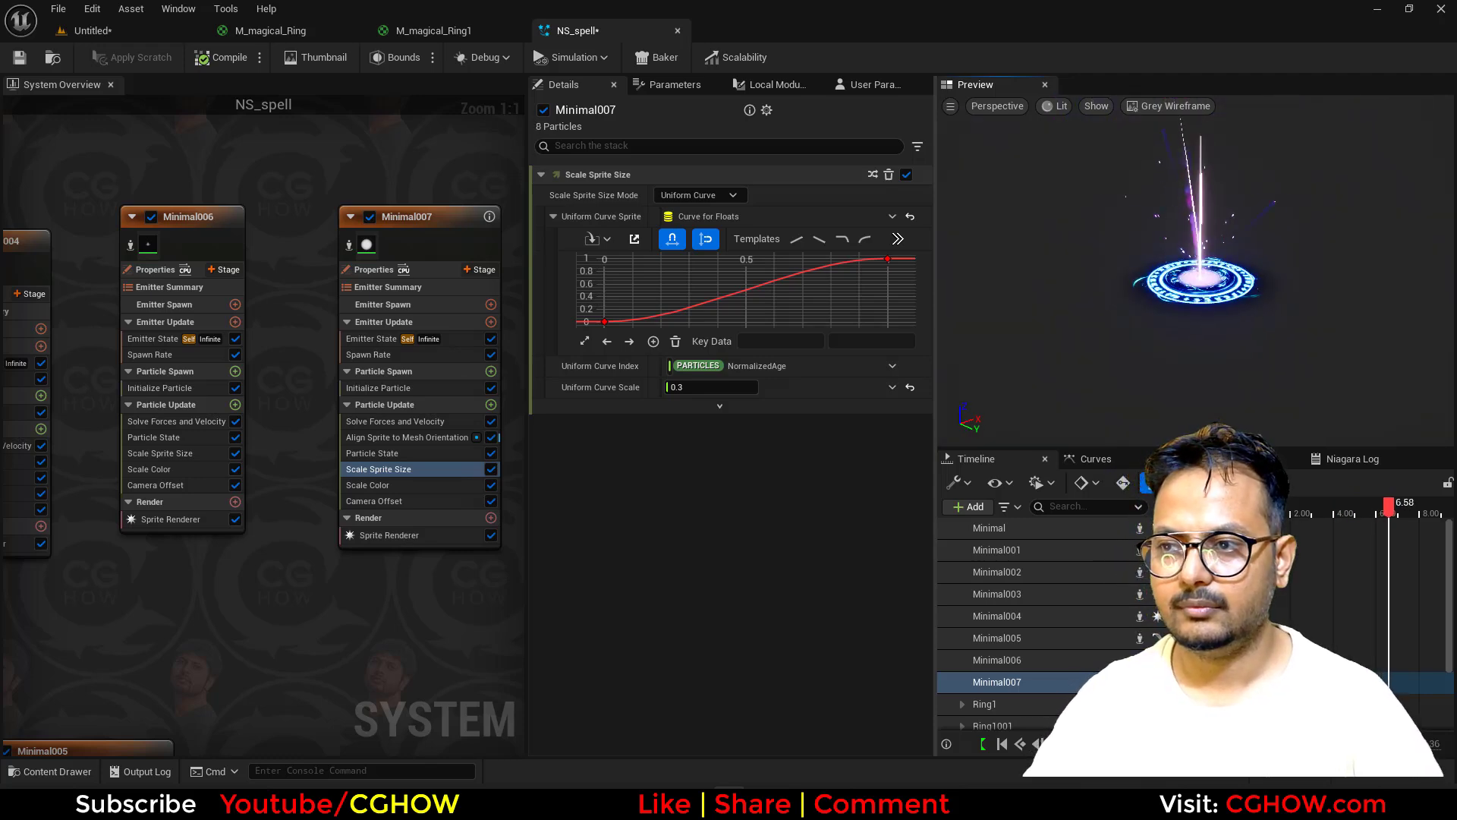
drag(1174, 315, 1211, 323)
scroll(1183, 348, up, 8)
scroll(1184, 348, down, 5)
scroll(1196, 361, up, 3)
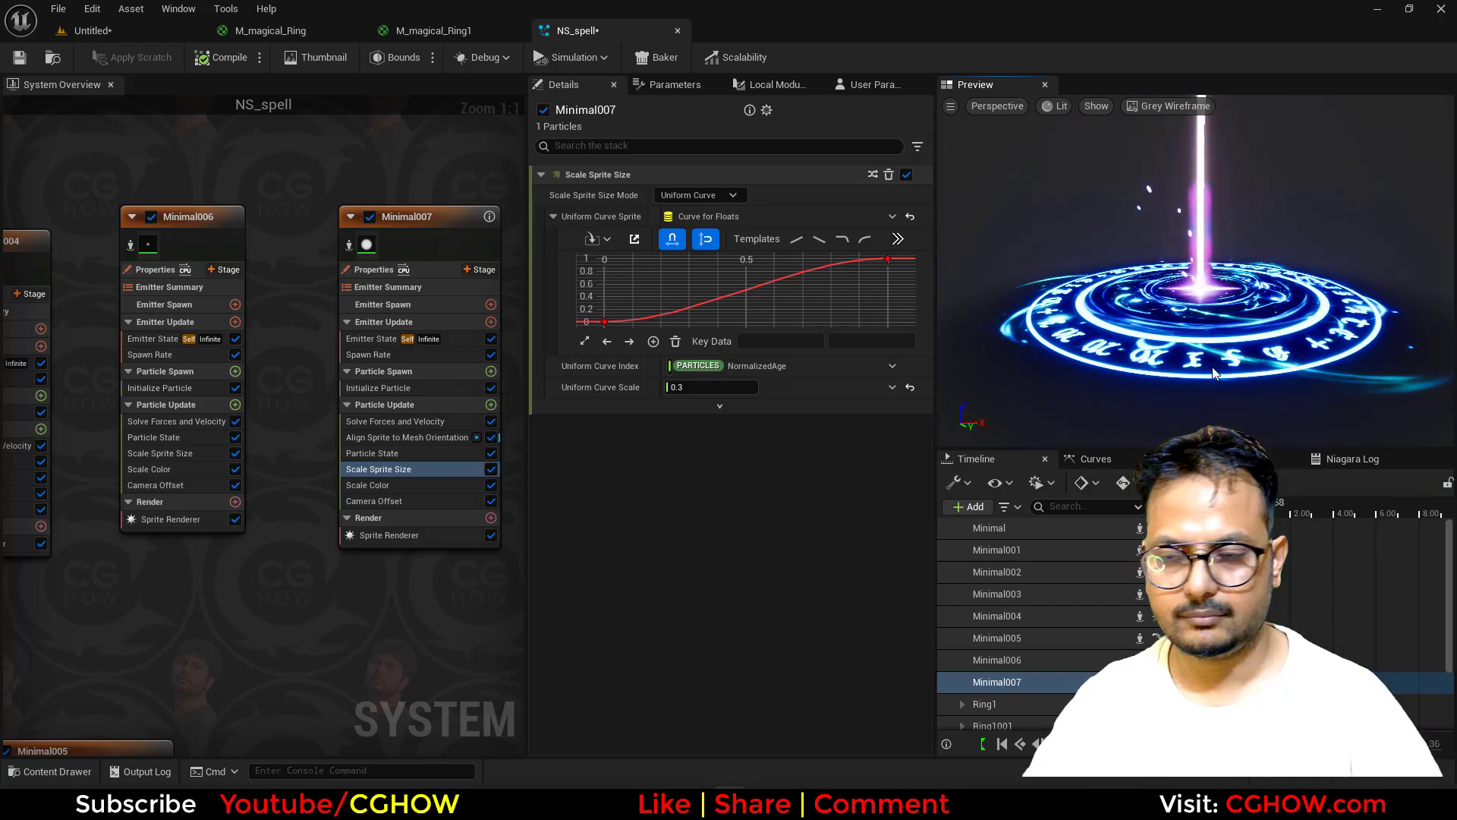
mouse_move(1214, 372)
mouse_down()
mouse_move(1297, 399)
mouse_move(1191, 381)
mouse_up()
scroll(1235, 387, down, 4)
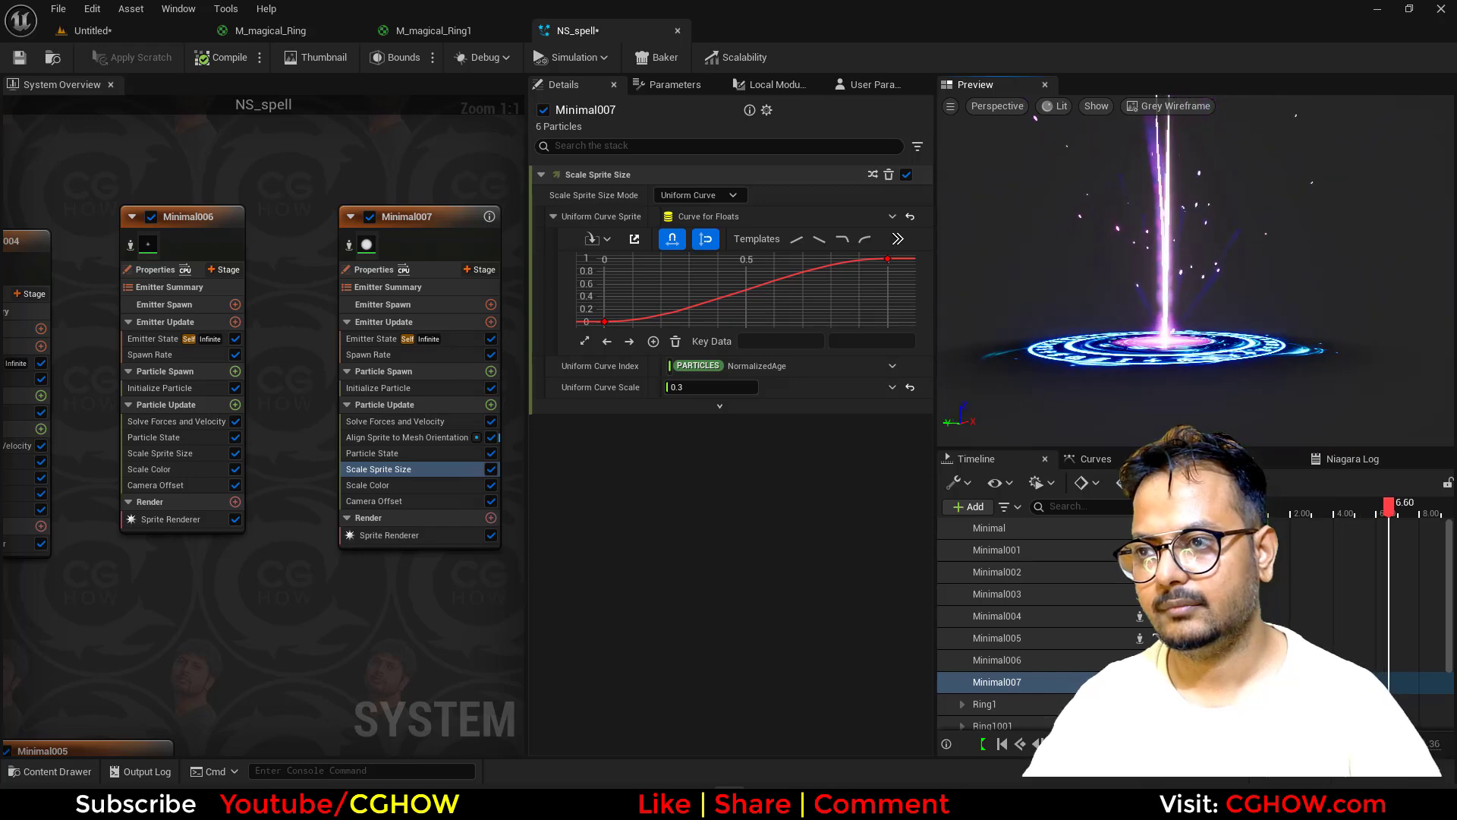
drag(979, 347, 1017, 365)
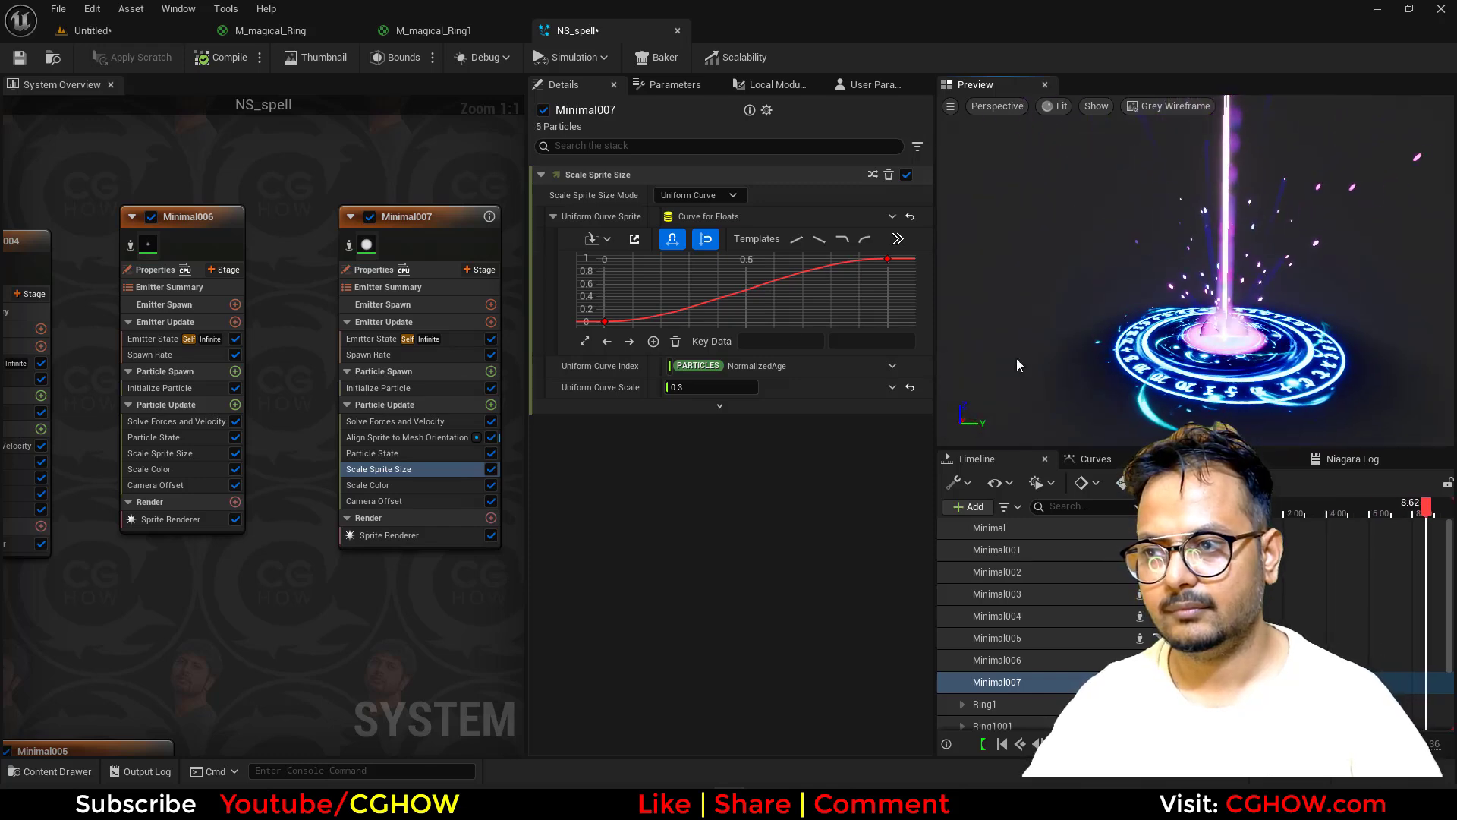
scroll(207, 267, down, 2)
drag(1227, 331, 1295, 334)
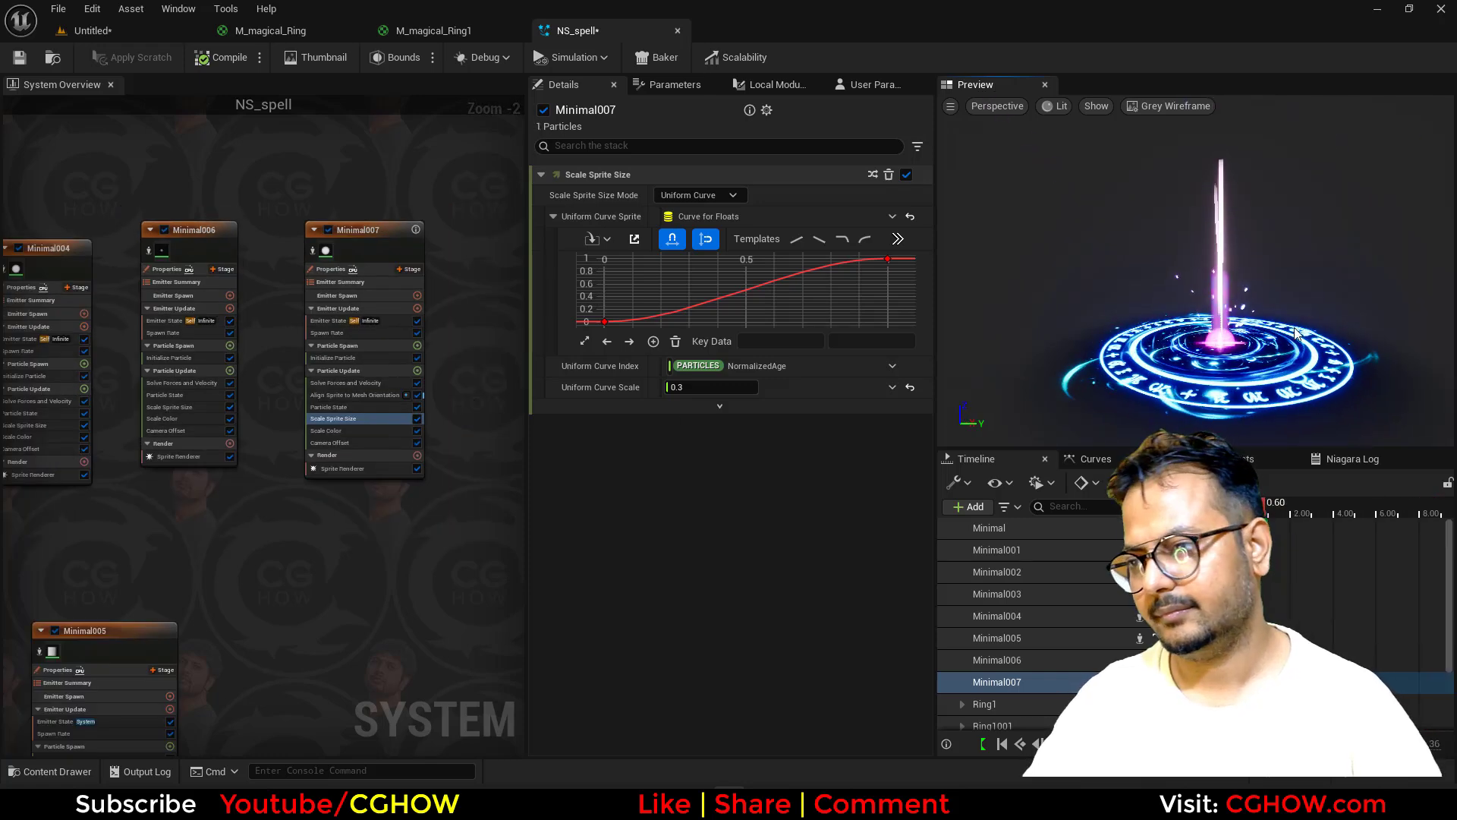
Step: Isolate the Minimal004, Minimal003 and Minimal002 emitters in turn to identify what each contributes to the spell
scroll(282, 322, down, 3)
click(199, 507)
right_drag(152, 336, 327, 362)
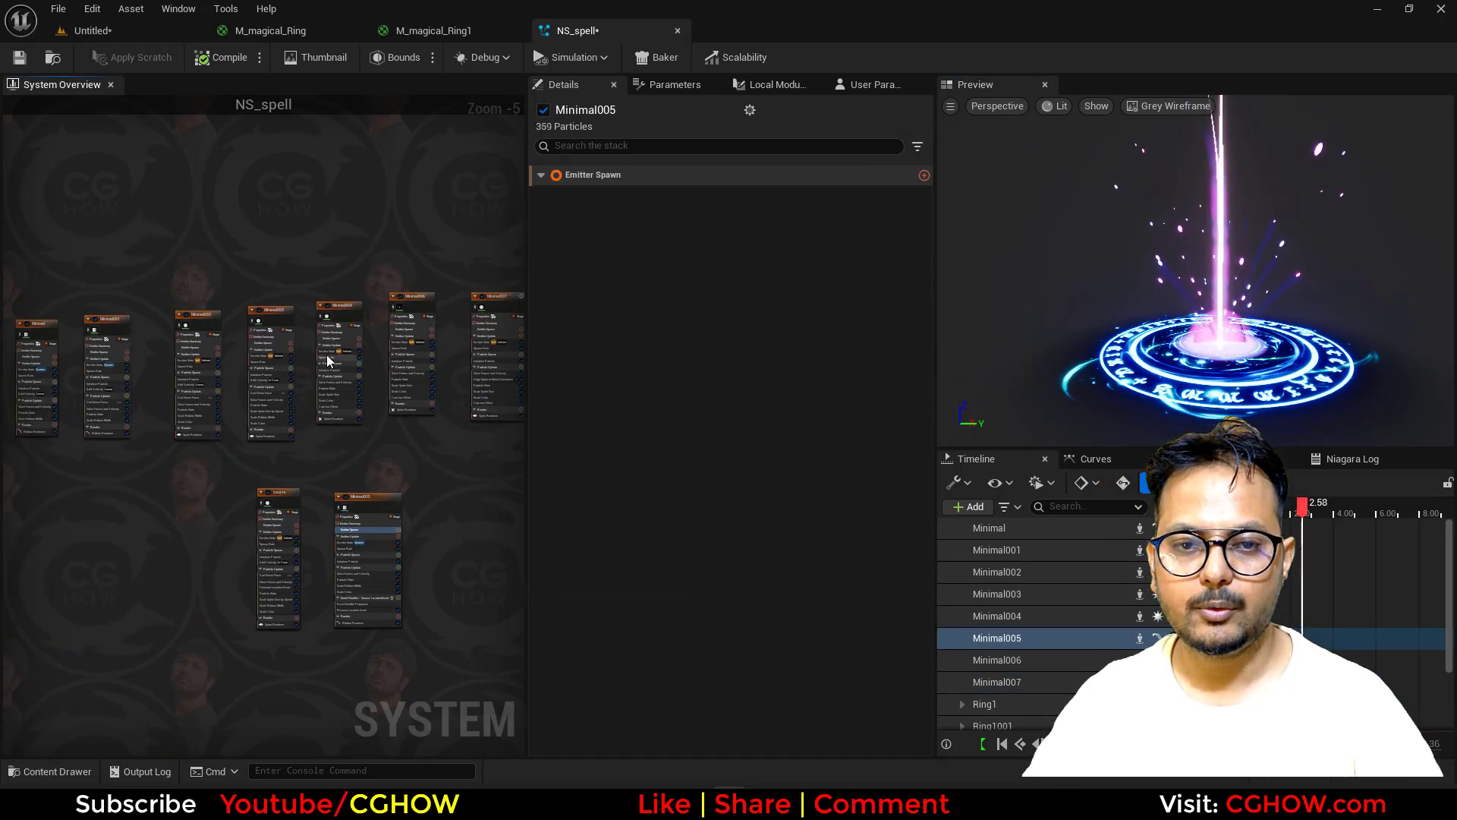
scroll(328, 361, up, 4)
click(312, 263)
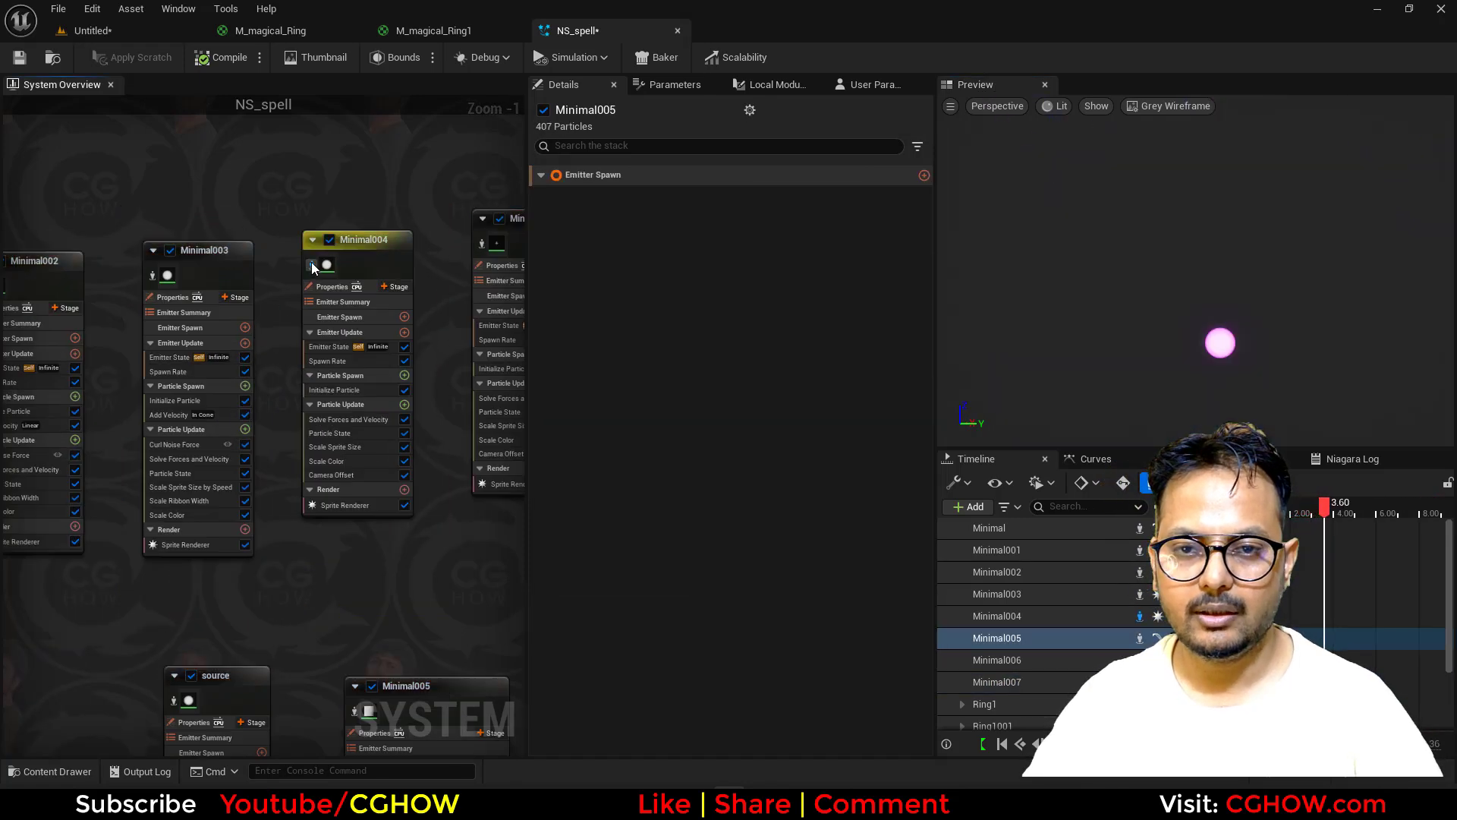
click(481, 243)
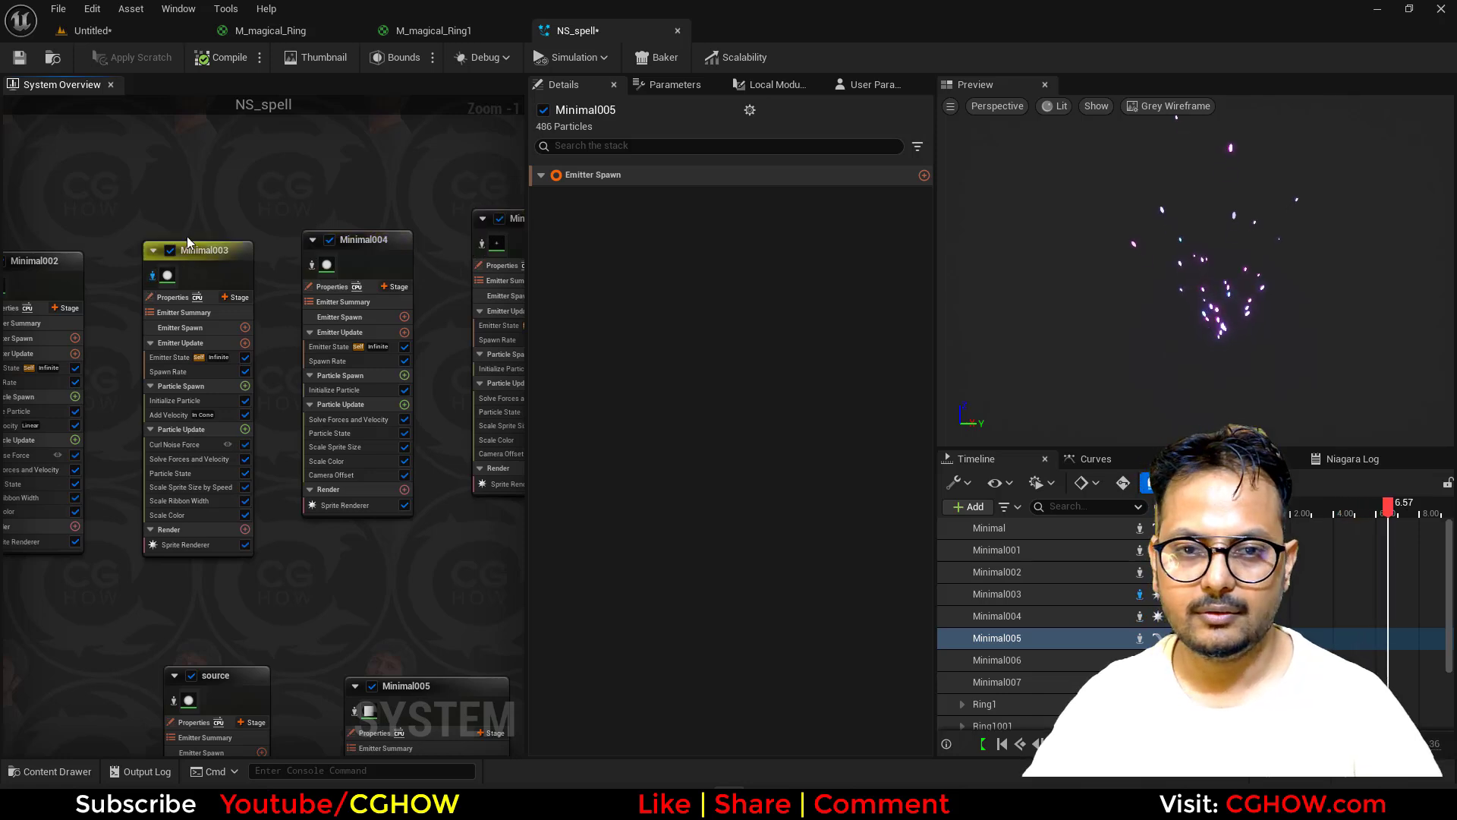
right_drag(187, 235, 460, 223)
click(288, 274)
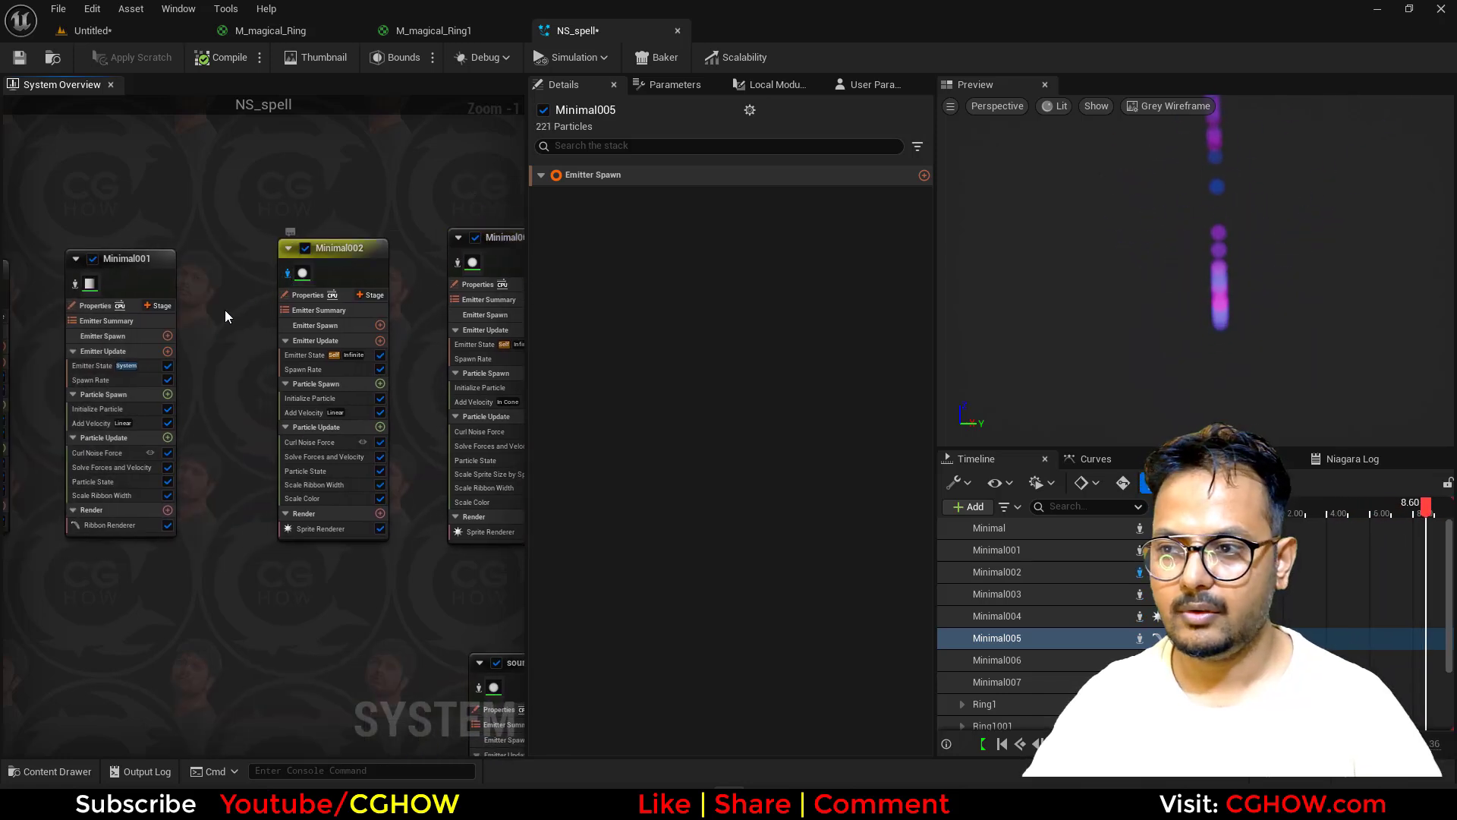
Step: Paste a copy of the Minimal002 emitter into the empty area beyond Minimal005 and isolate the copy
right_drag(224, 309, 285, 300)
click(387, 240)
right_drag(426, 604, 253, 205)
click(352, 266)
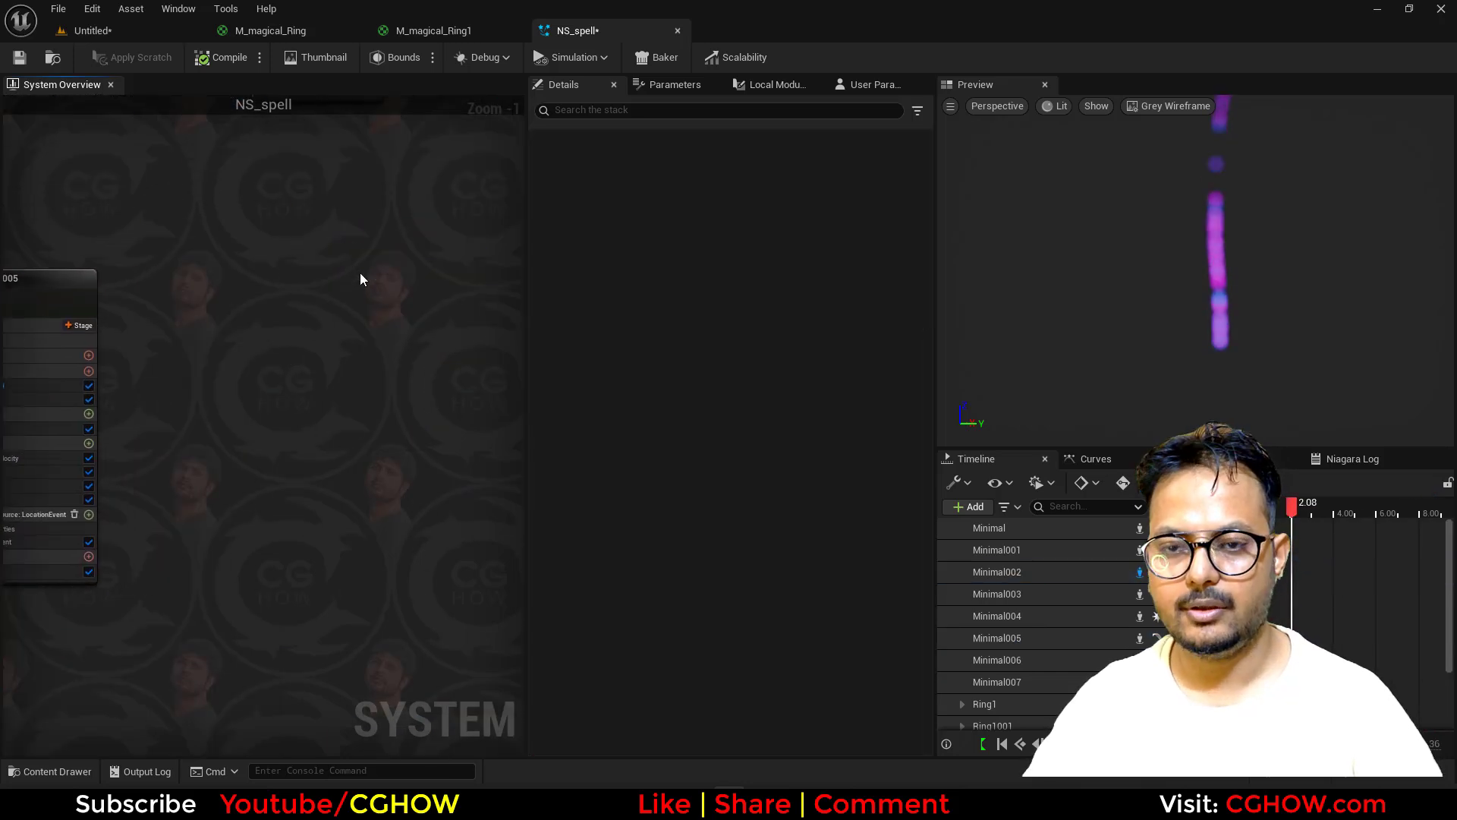
key(ctrl+v)
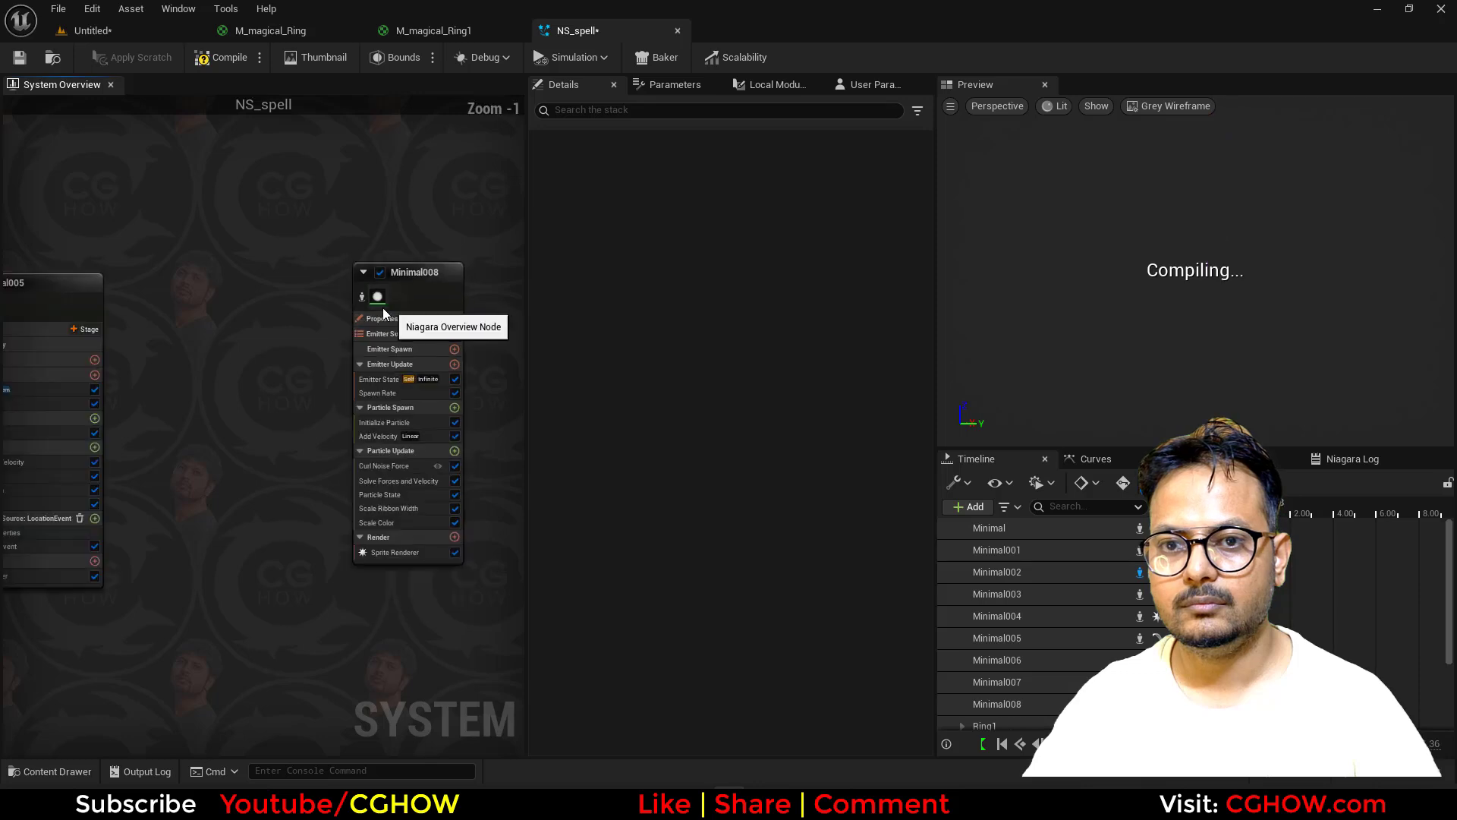
scroll(370, 299, up, 1)
click(362, 293)
right_drag(272, 346, 190, 305)
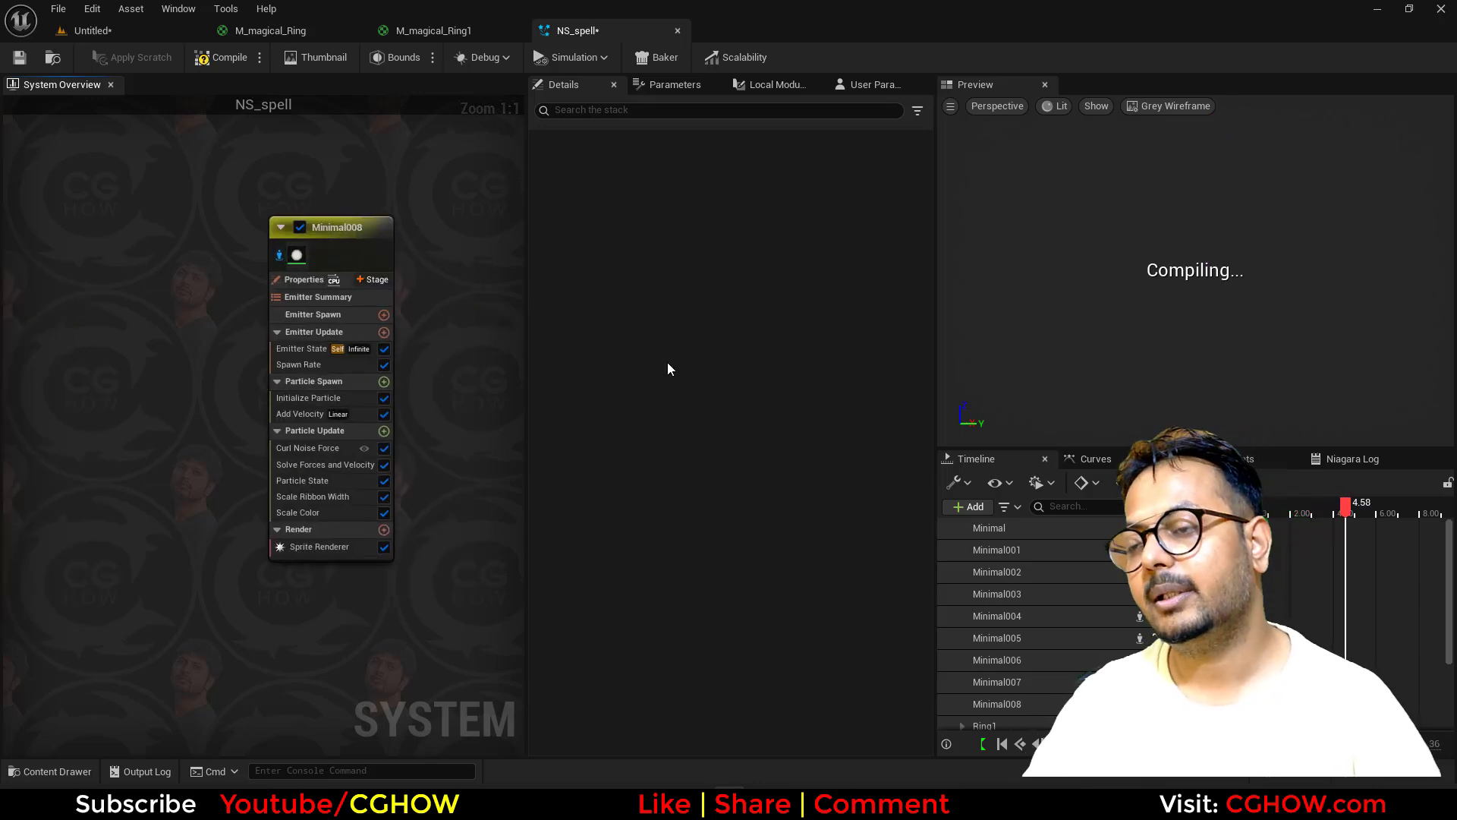
Step: Switch Minimal008's Sim Target to GPUCompute Sim in its emitter properties
click(314, 366)
click(928, 217)
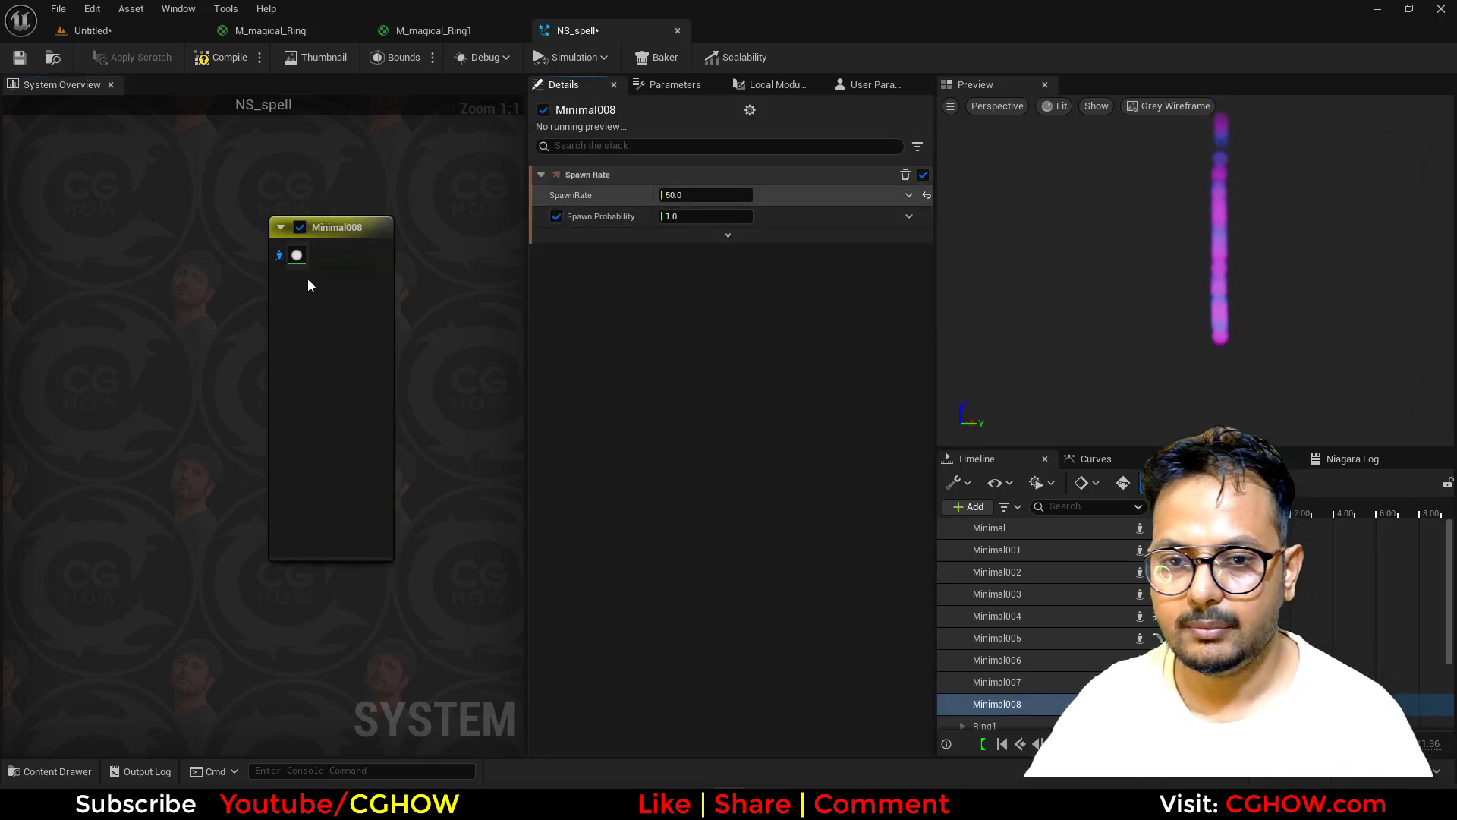
click(304, 281)
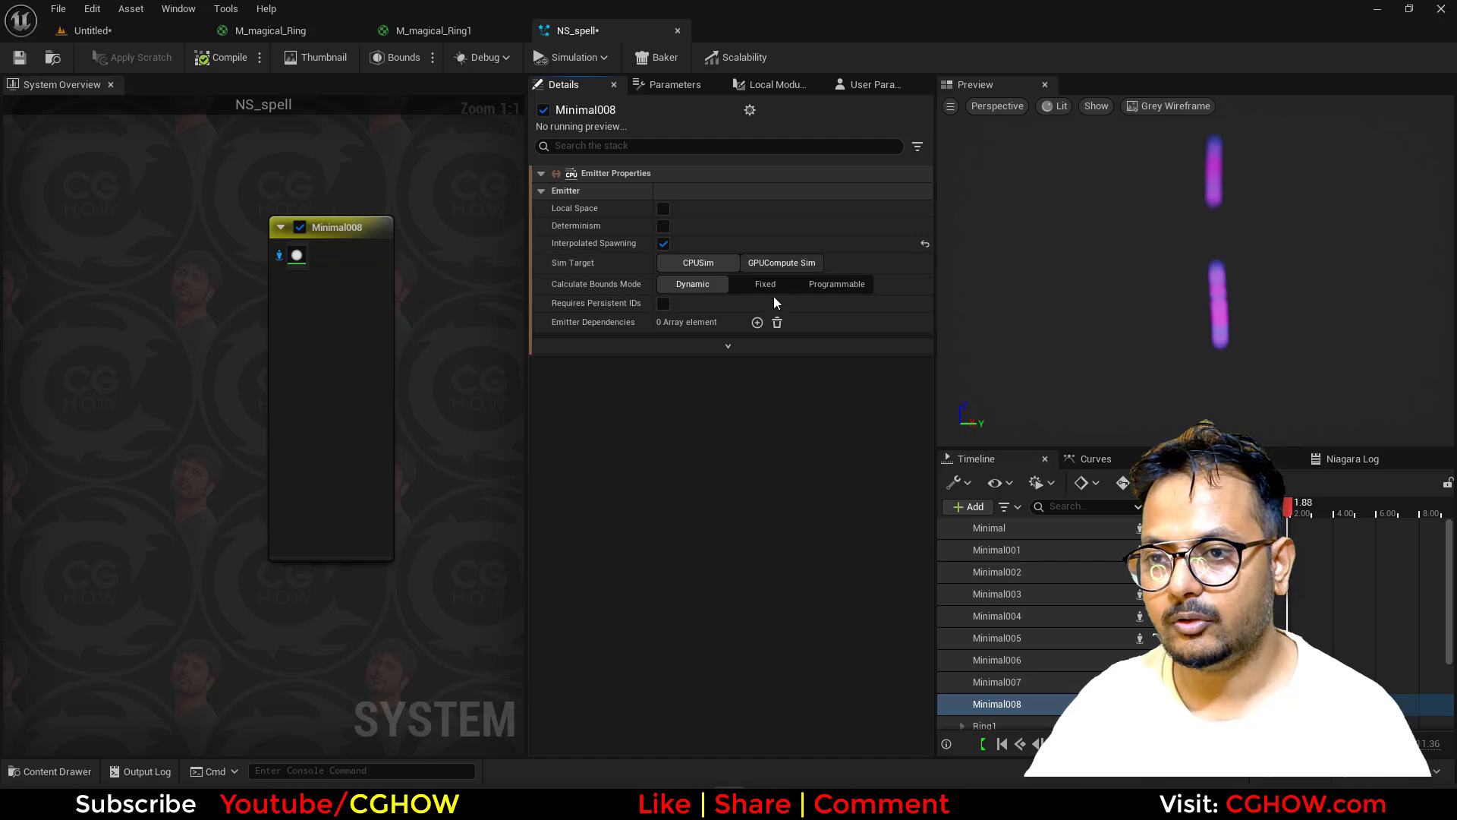
click(780, 263)
click(759, 323)
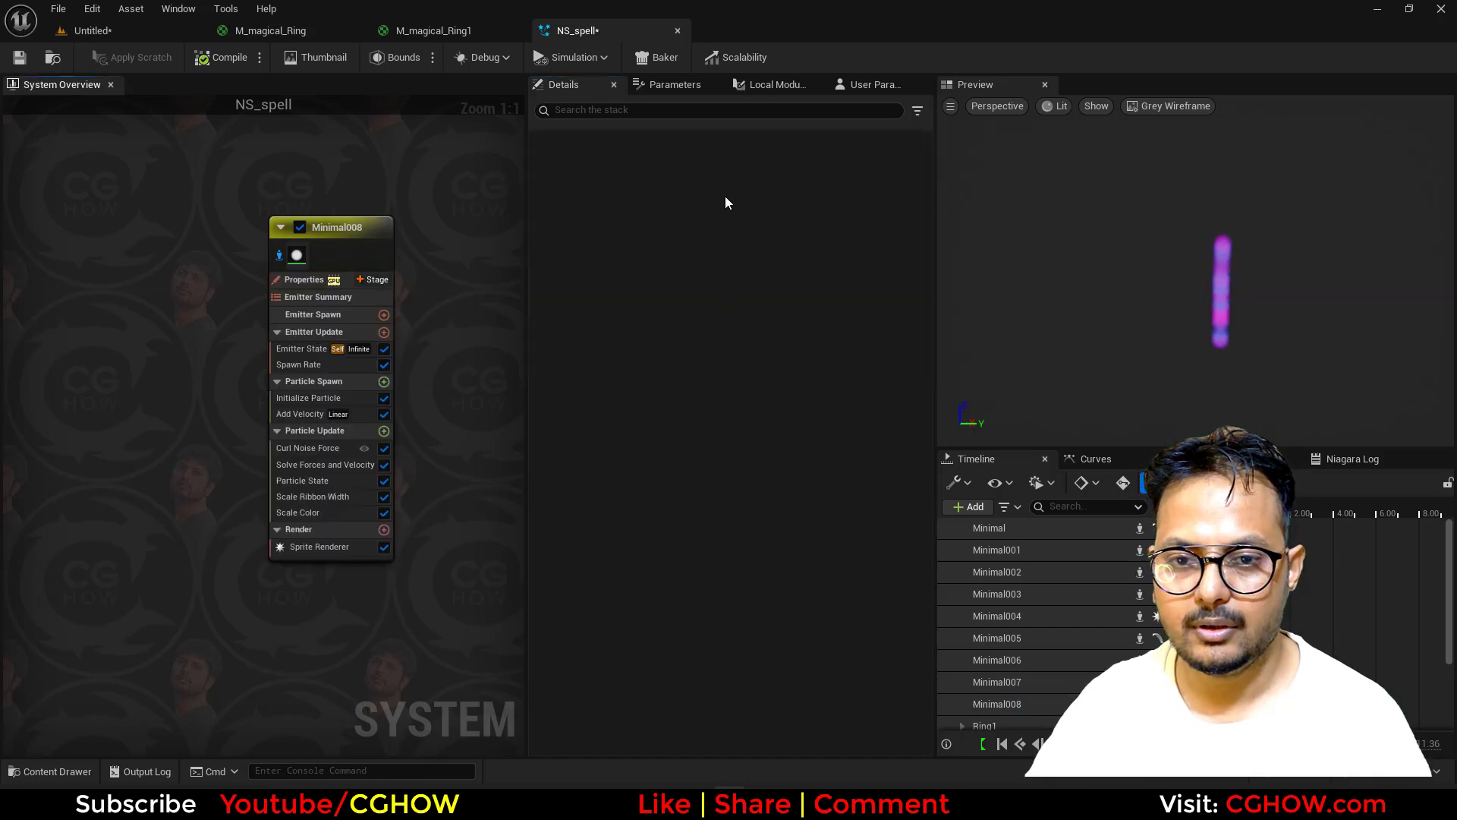
Step: Set Minimal008's SpawnRate to 2000 and disable its Spawn Probability option
click(306, 362)
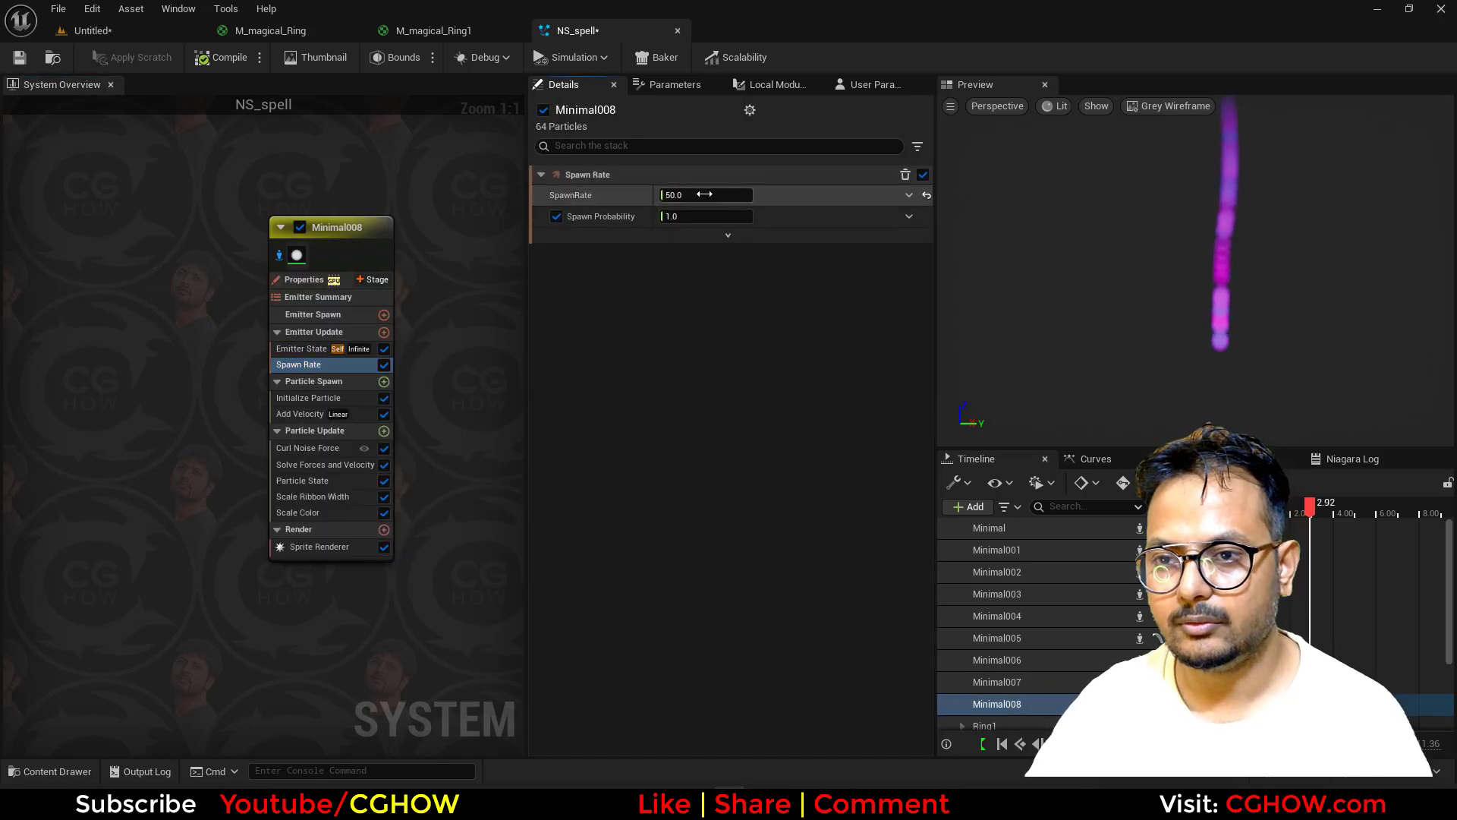
key(Return)
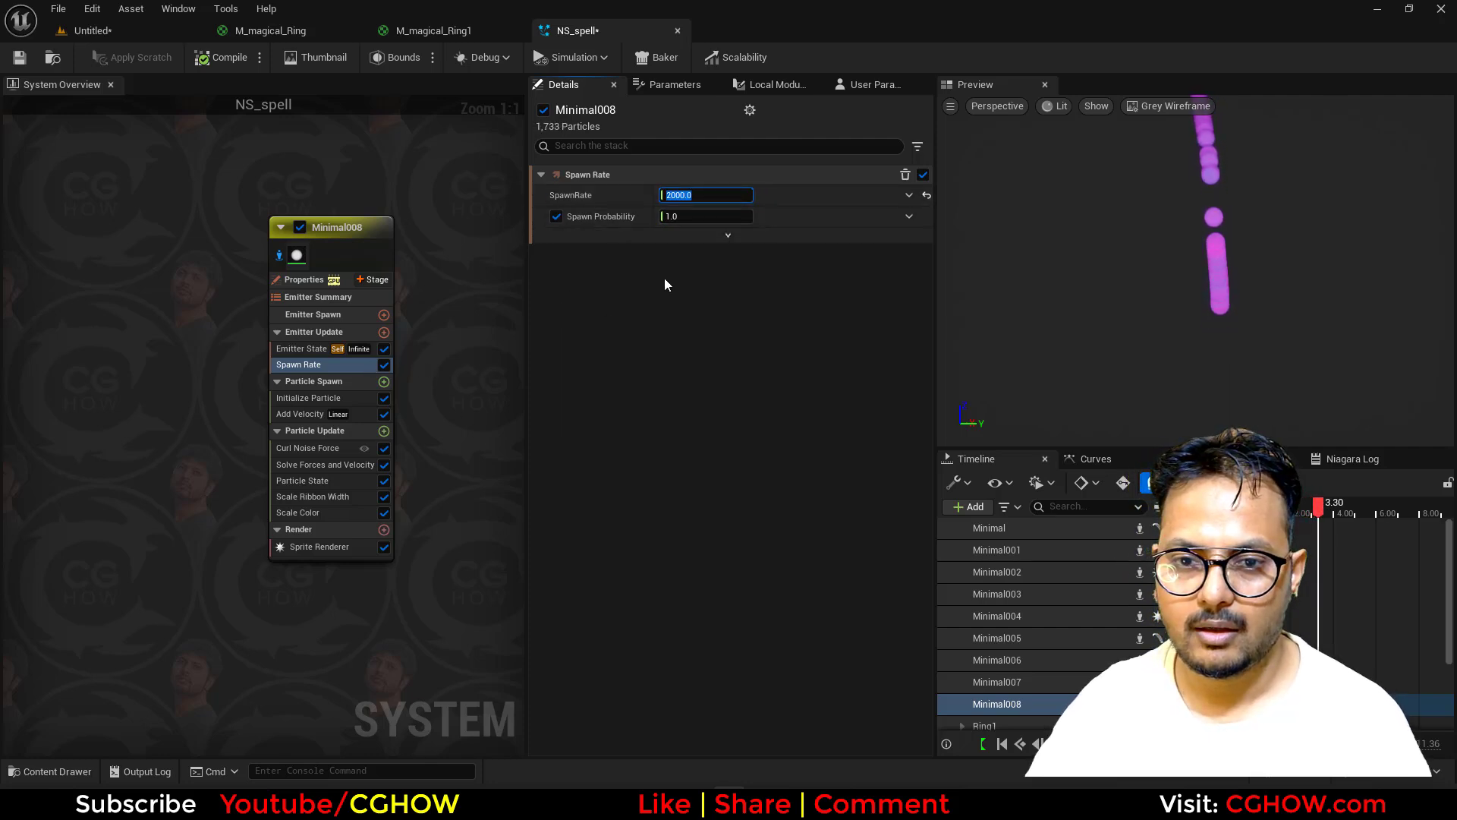
click(556, 217)
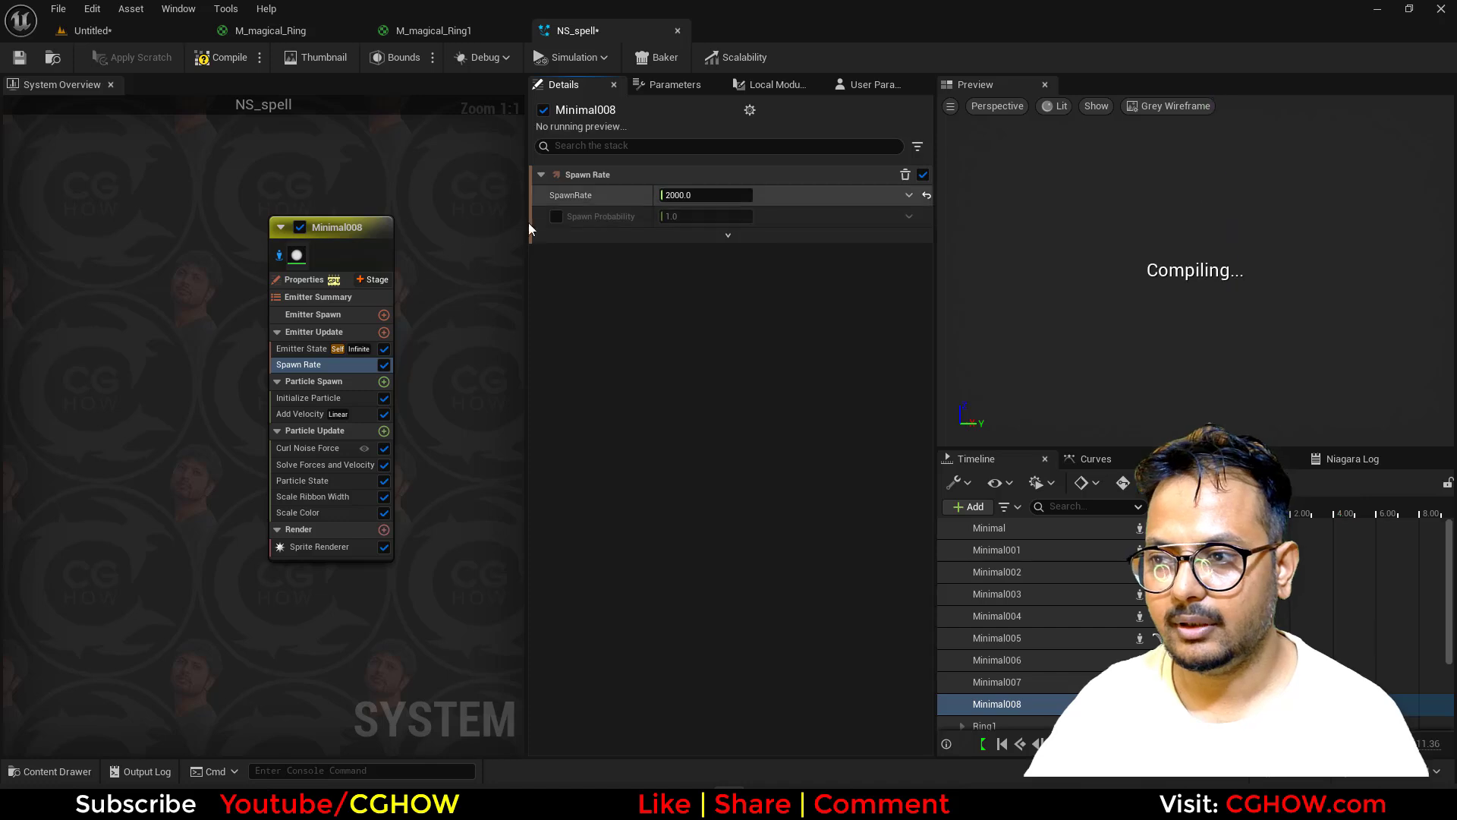
Step: Set Minimal008's Uniform Sprite Size to 1 and raise the Value of its minimum and maximum particle colors to 10
click(318, 448)
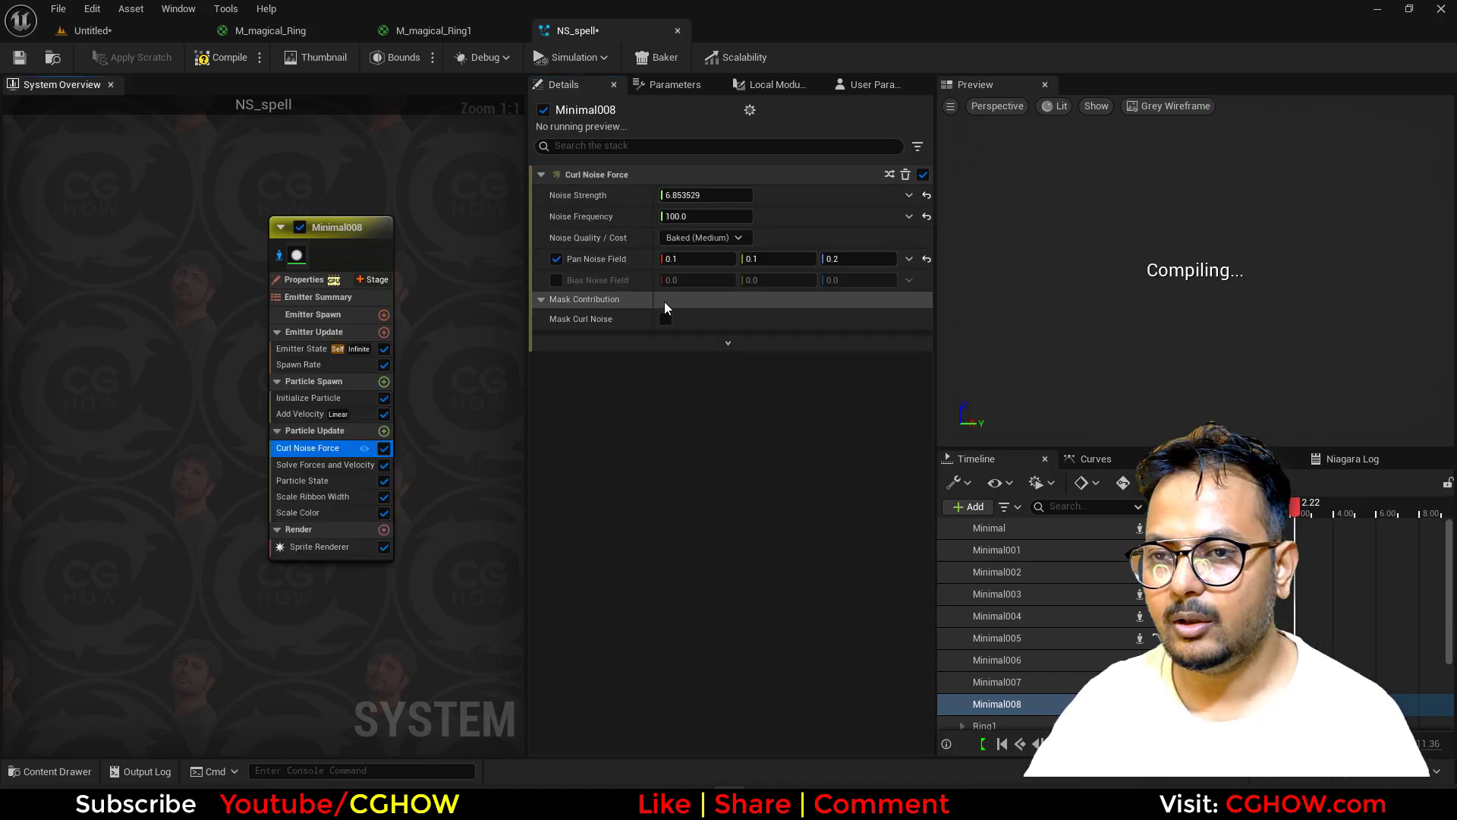
click(308, 398)
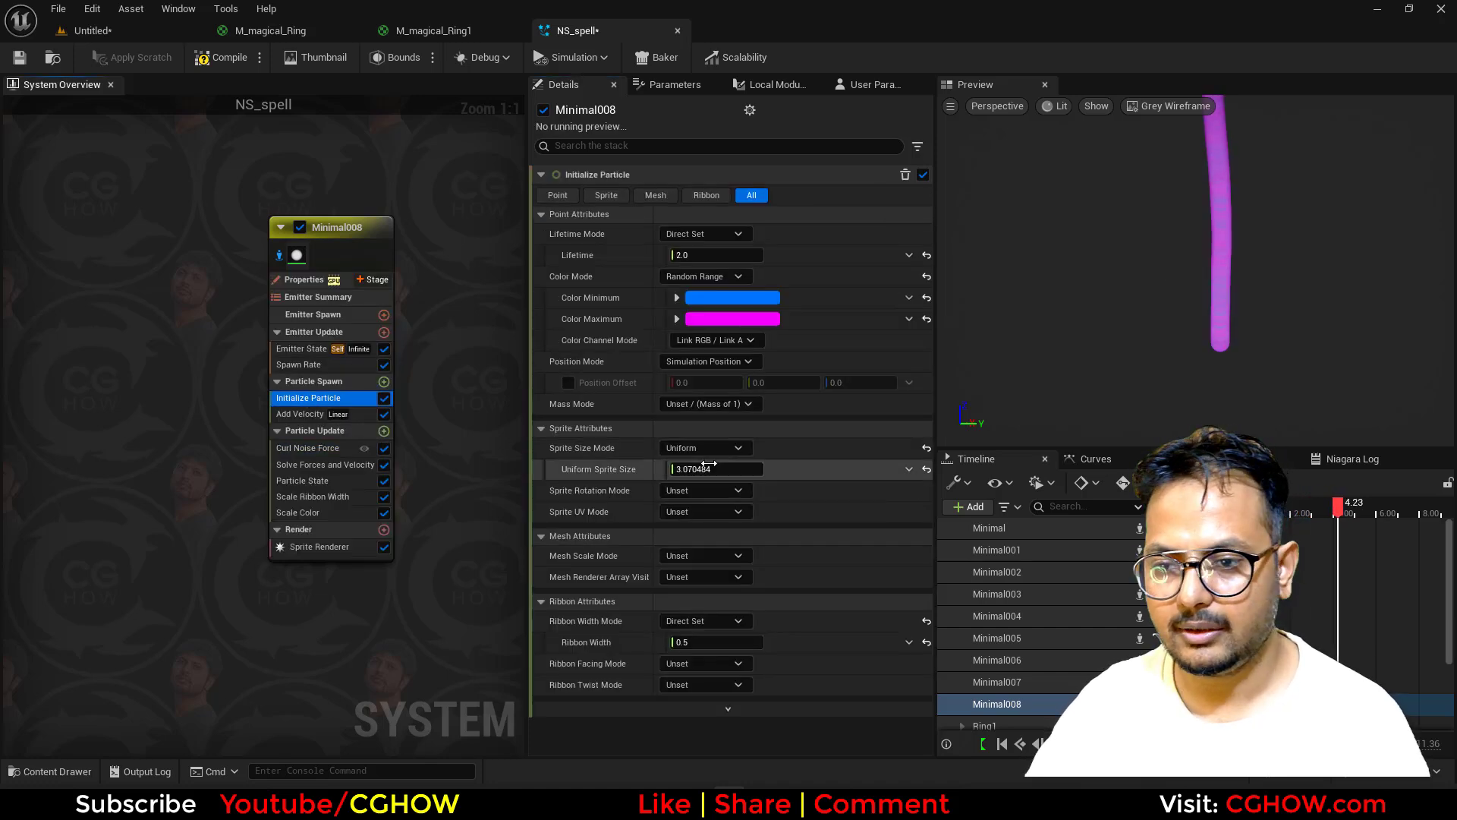
text(1)
key(Return)
click(728, 300)
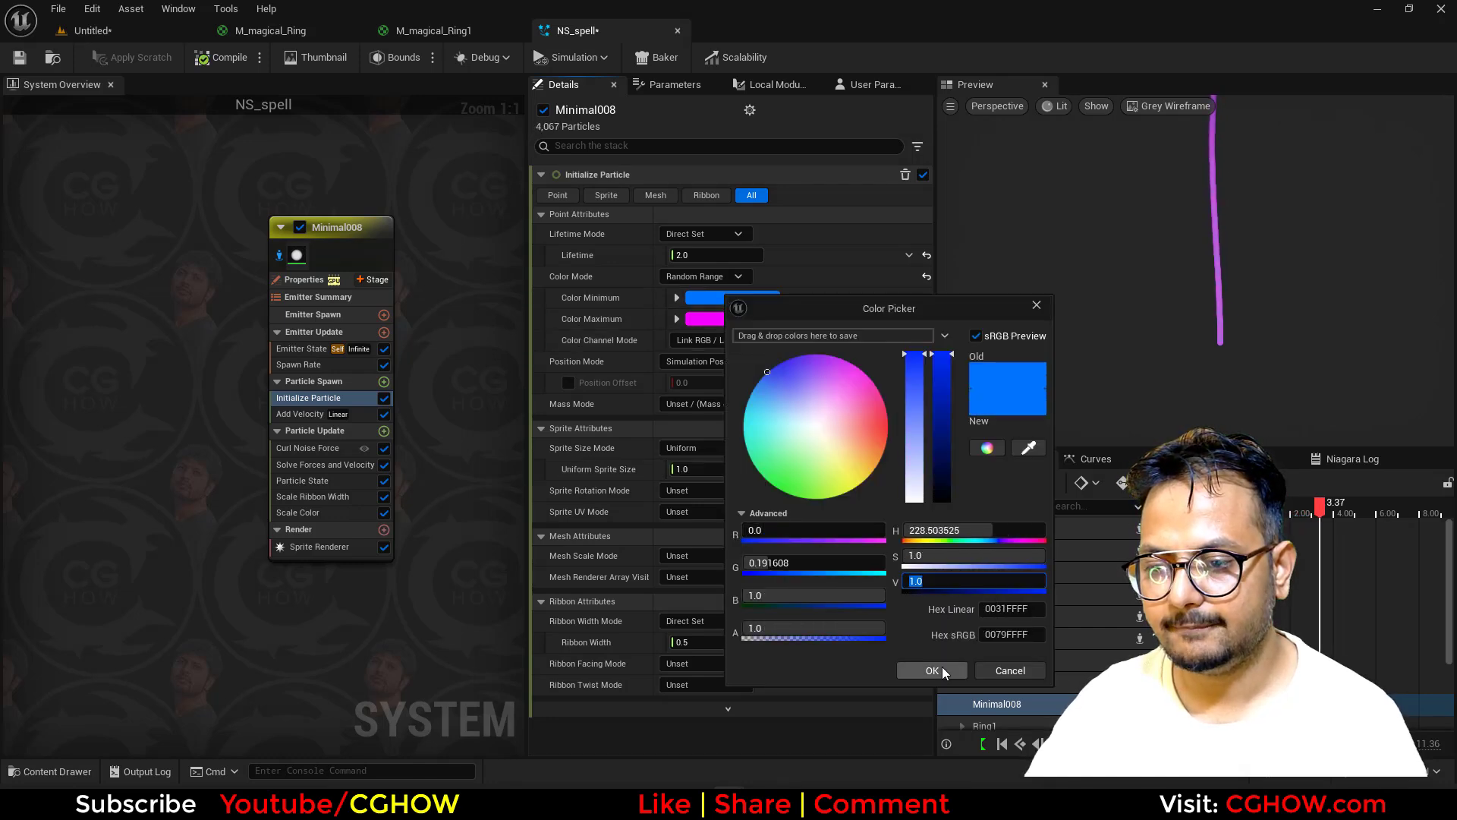
text(10)
key(Return)
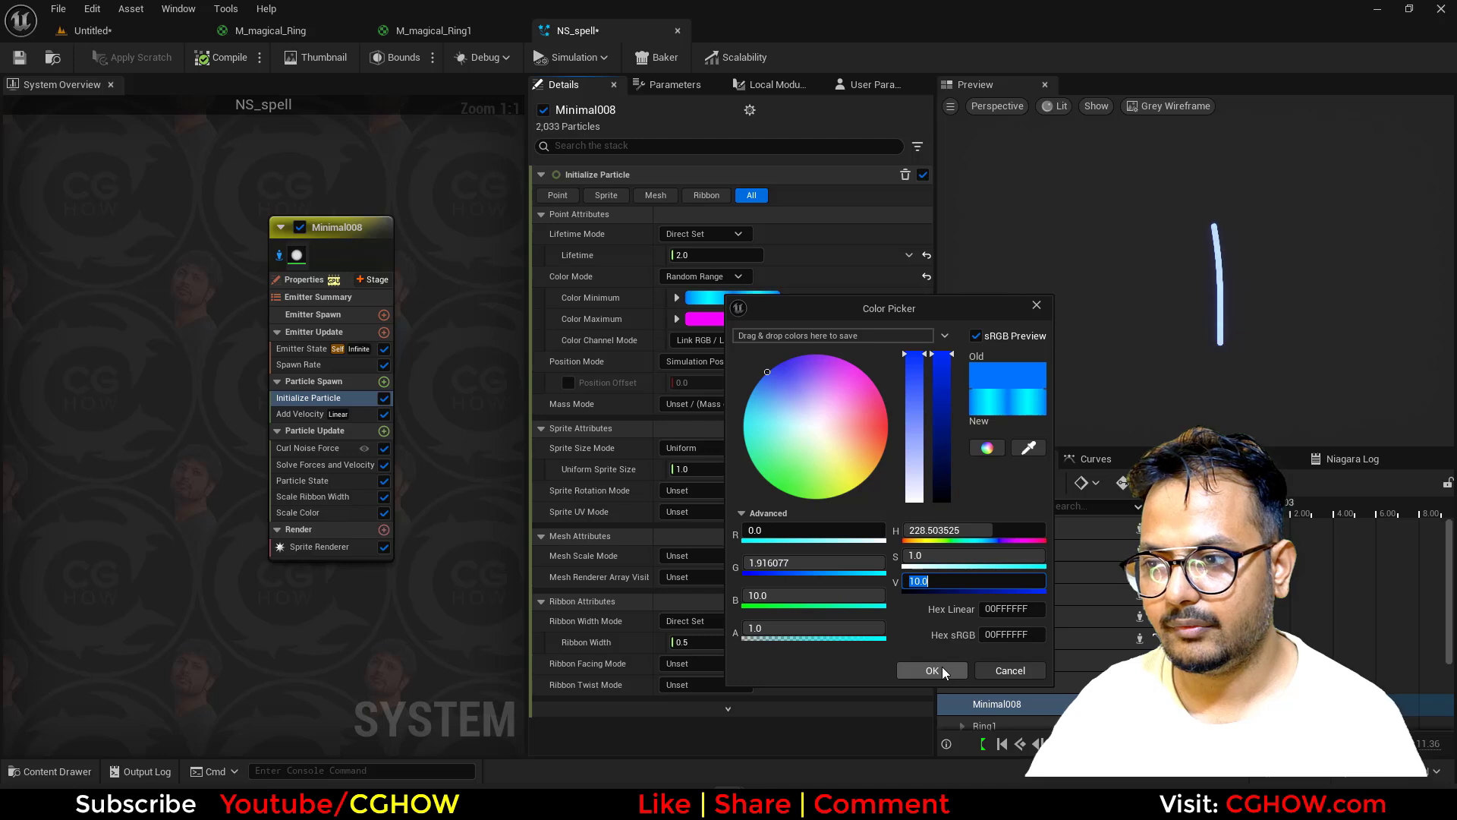
click(941, 666)
click(714, 319)
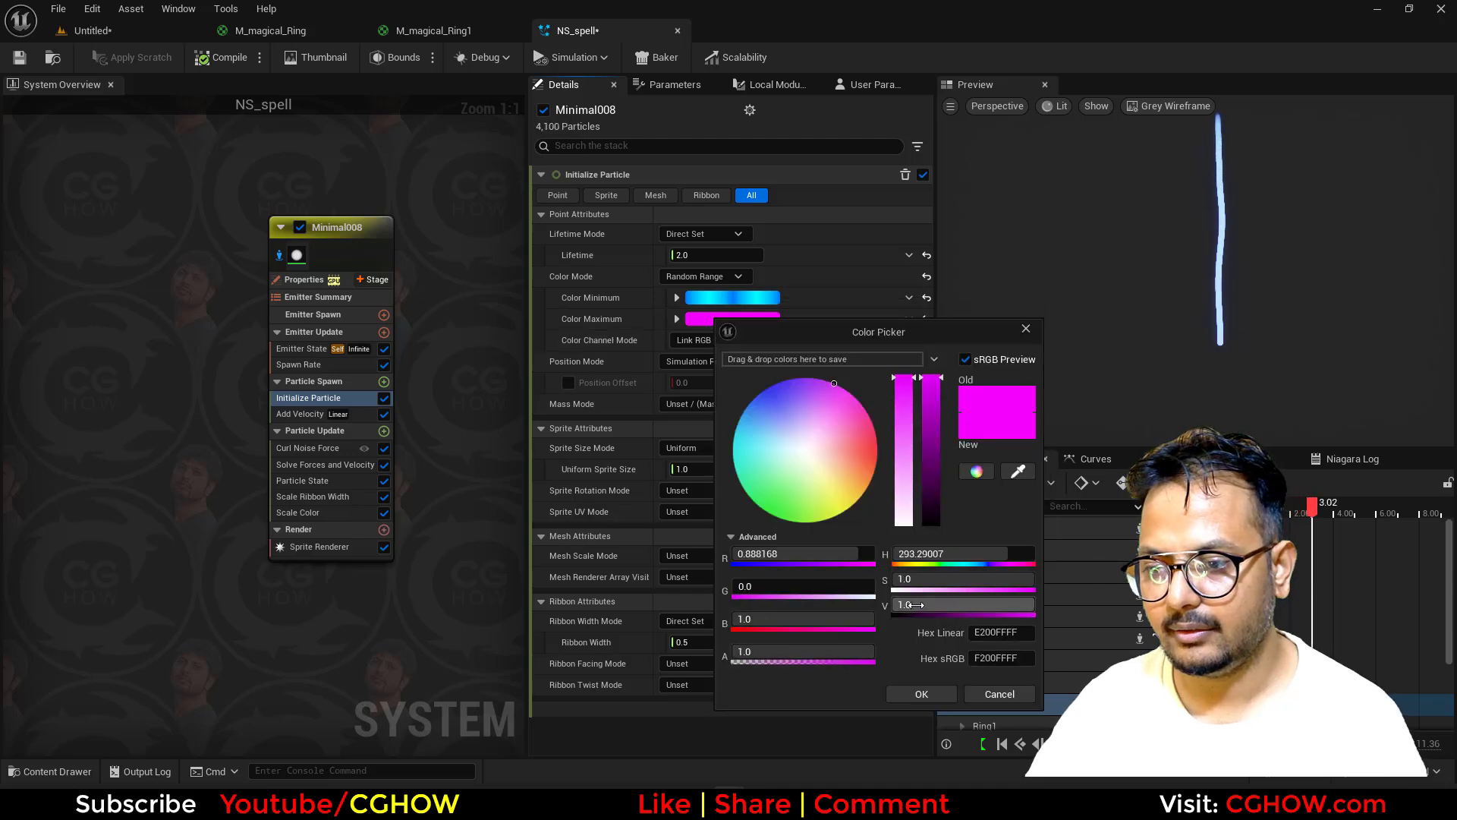
text(10)
click(931, 697)
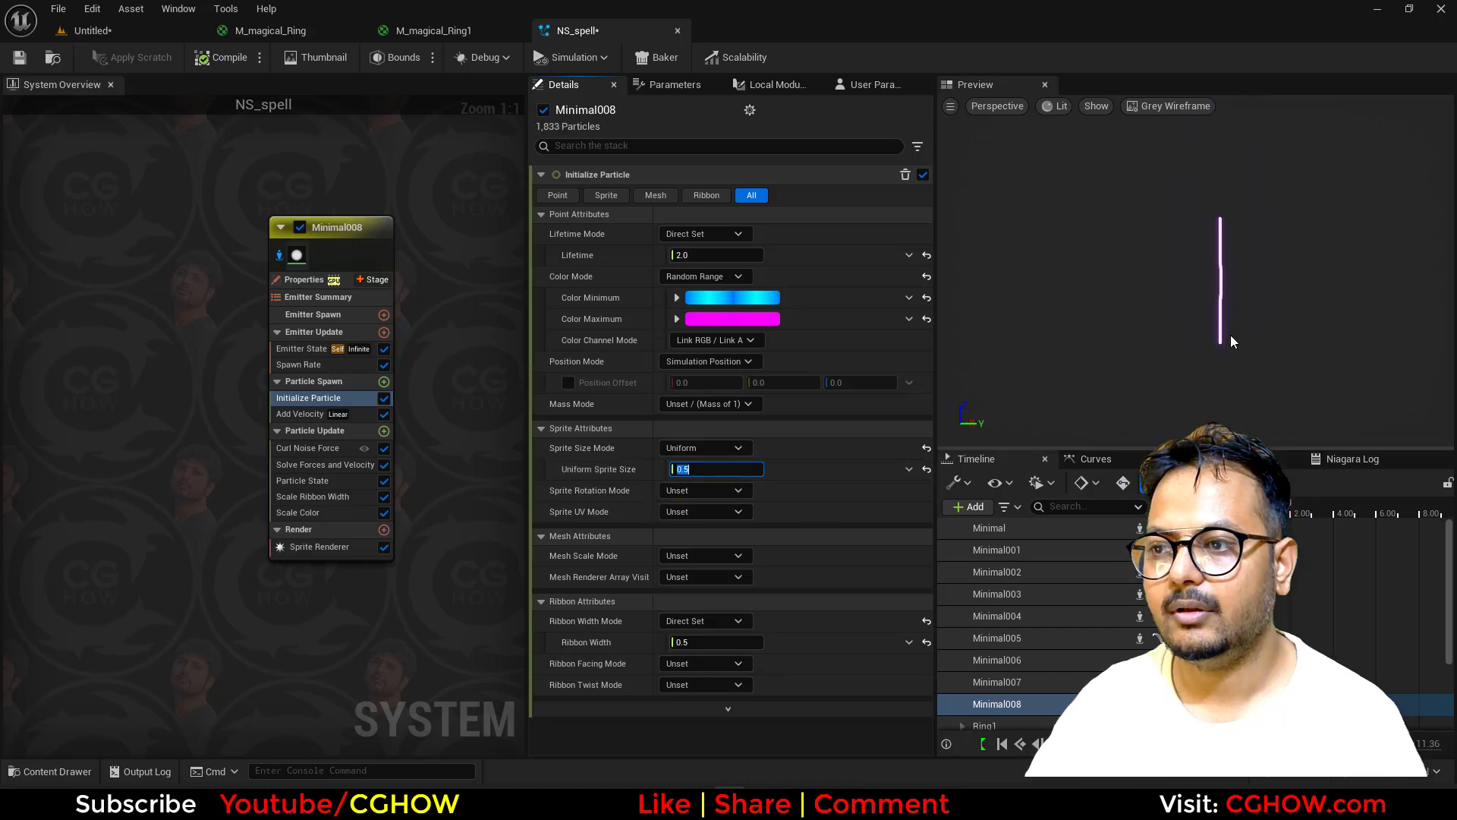
Step: Drive the Random Seed of Minimal008's Curl Noise Force with a Random Range Int input and end the emitter's isolation
click(280, 450)
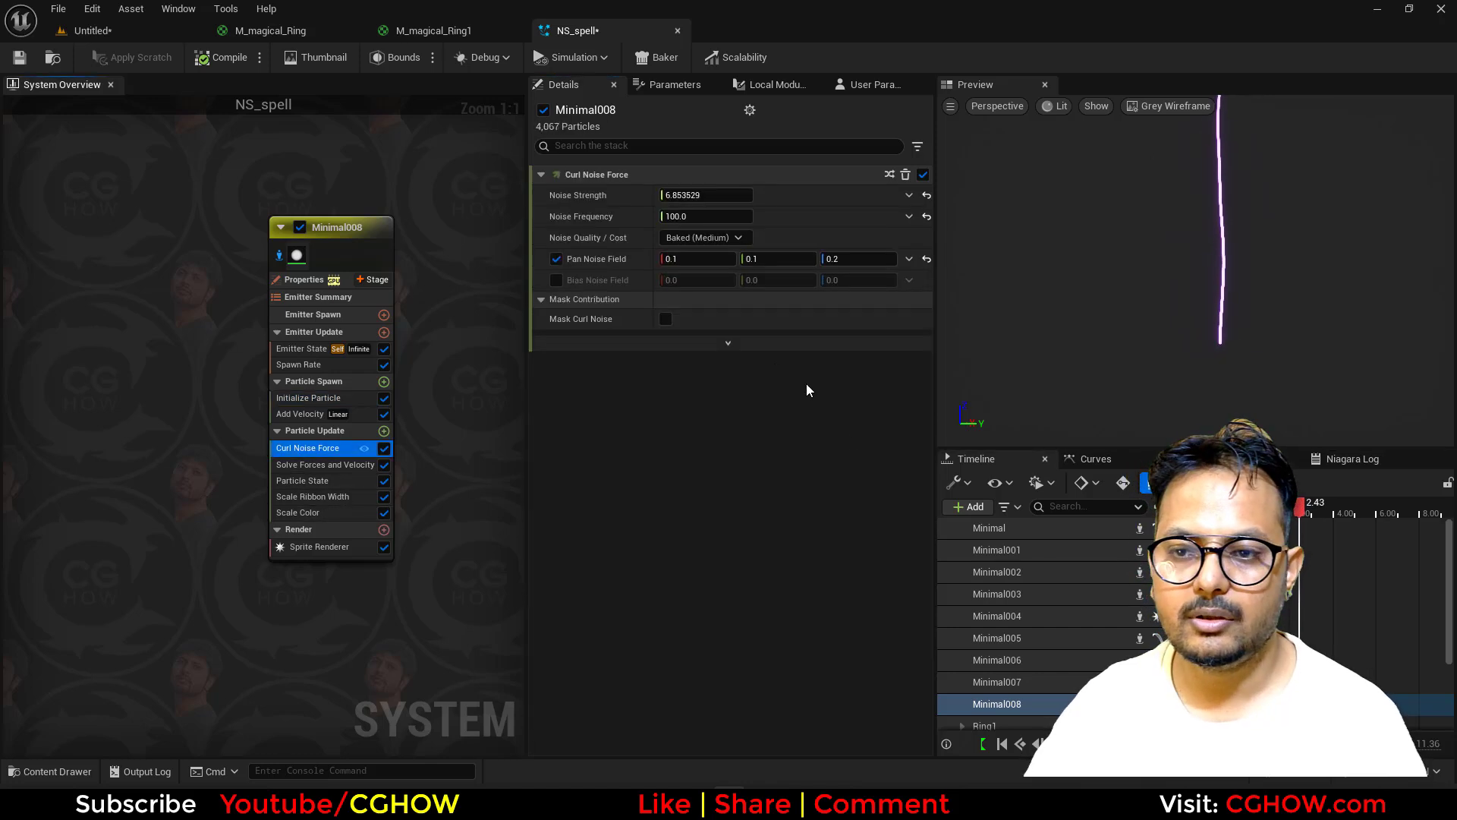
click(719, 349)
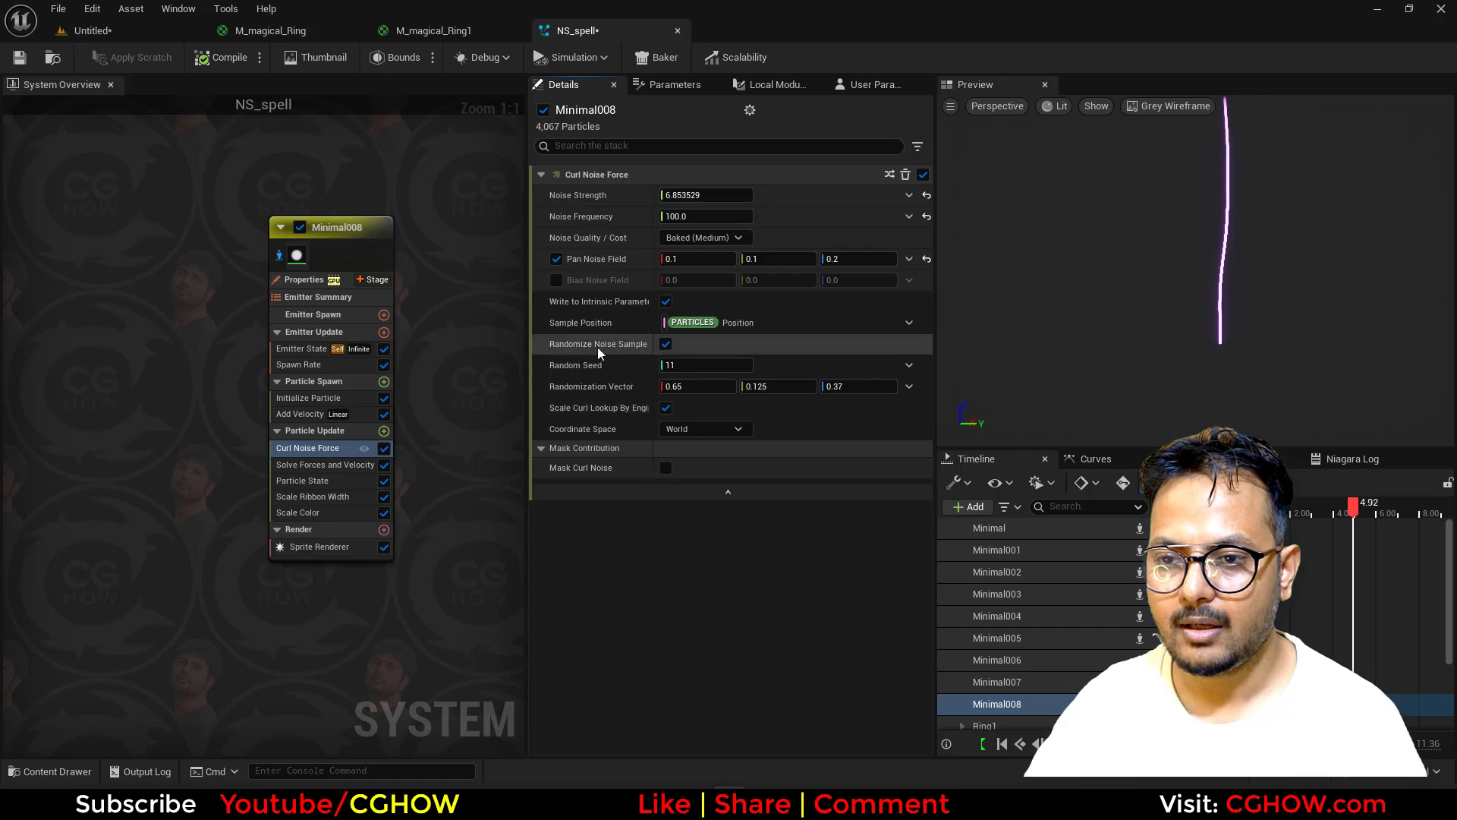
click(909, 364)
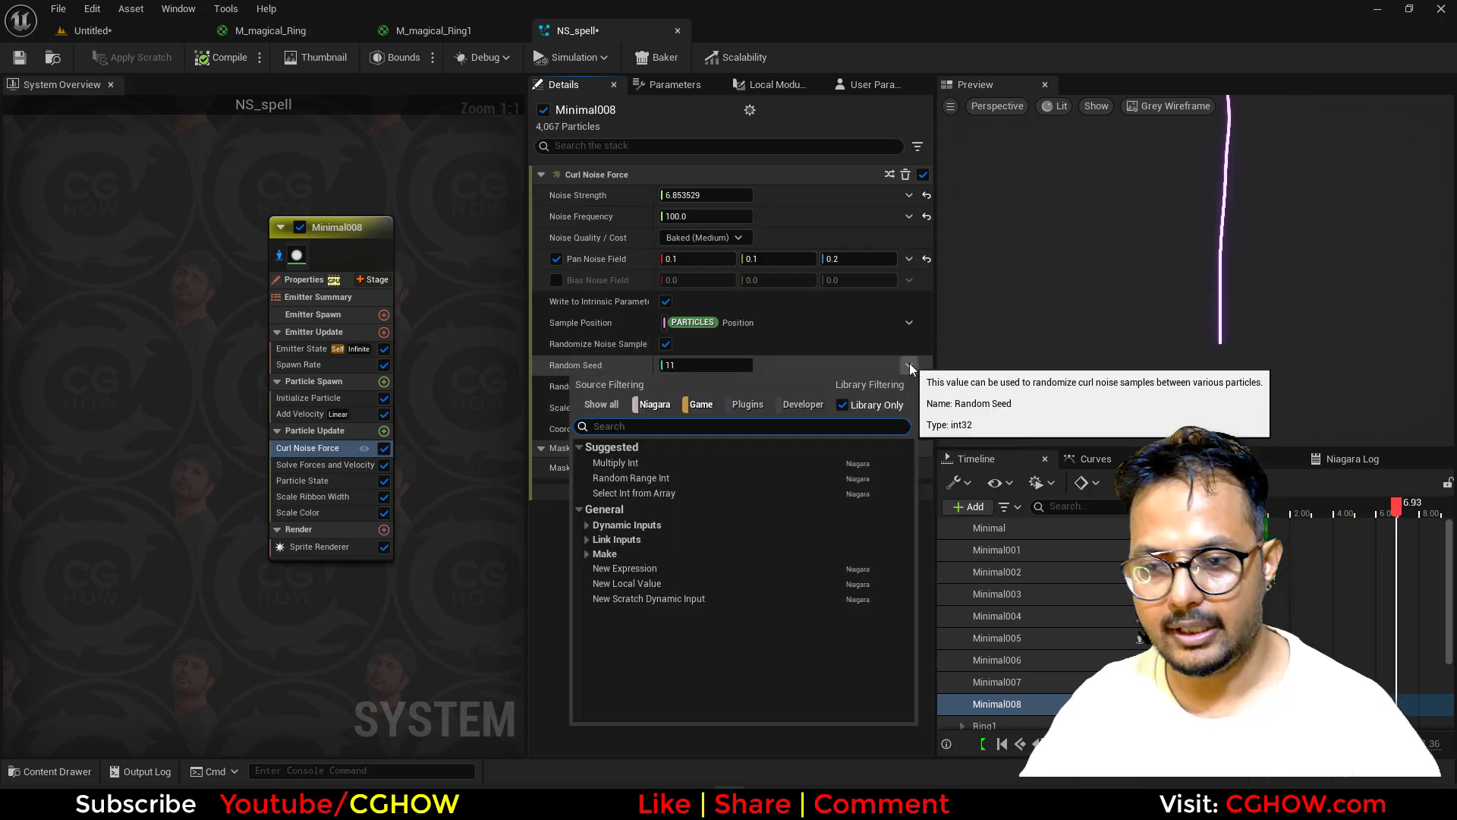
text(uni)
click(686, 463)
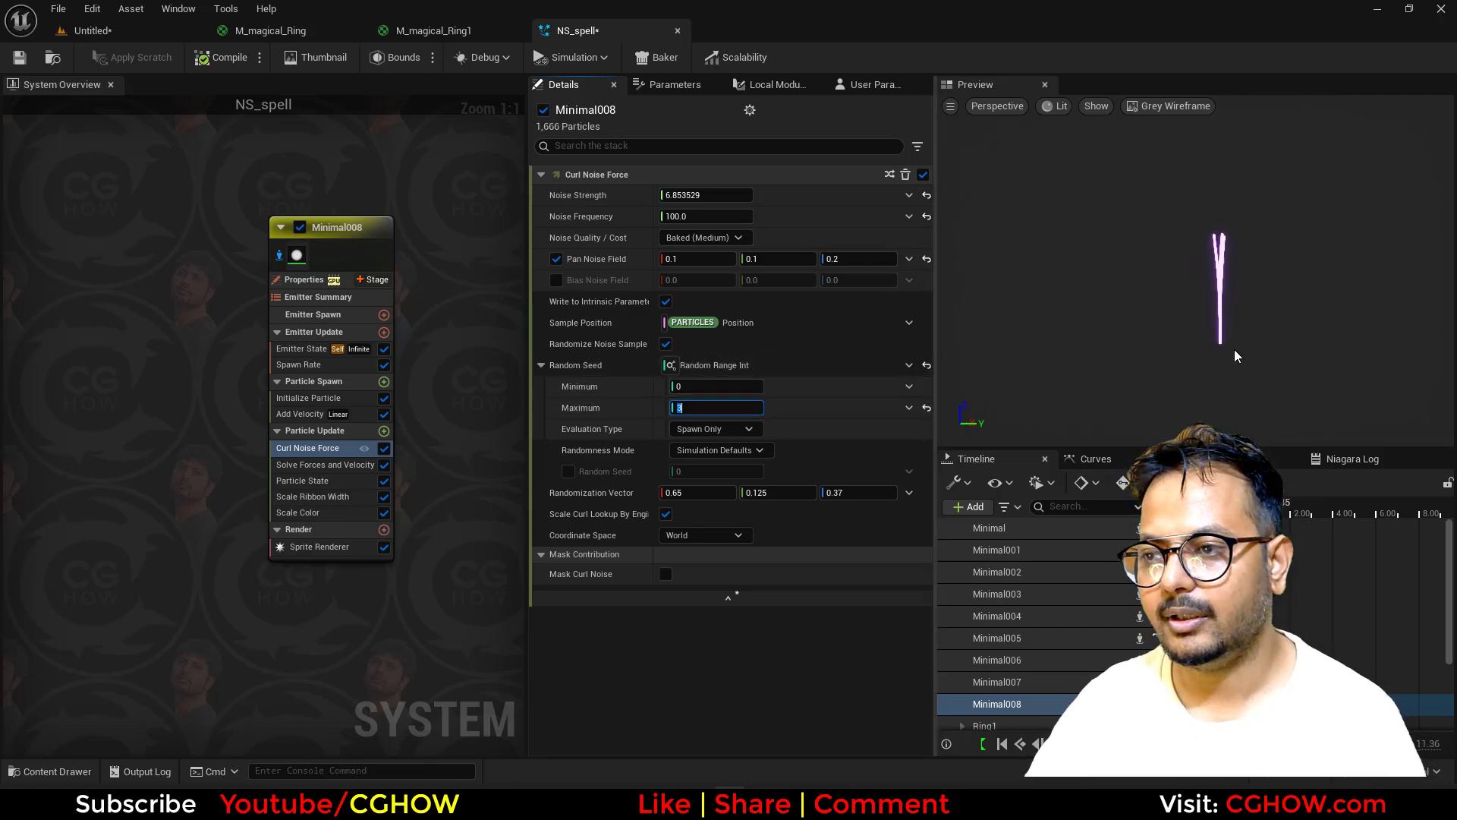
drag(1138, 266, 1275, 262)
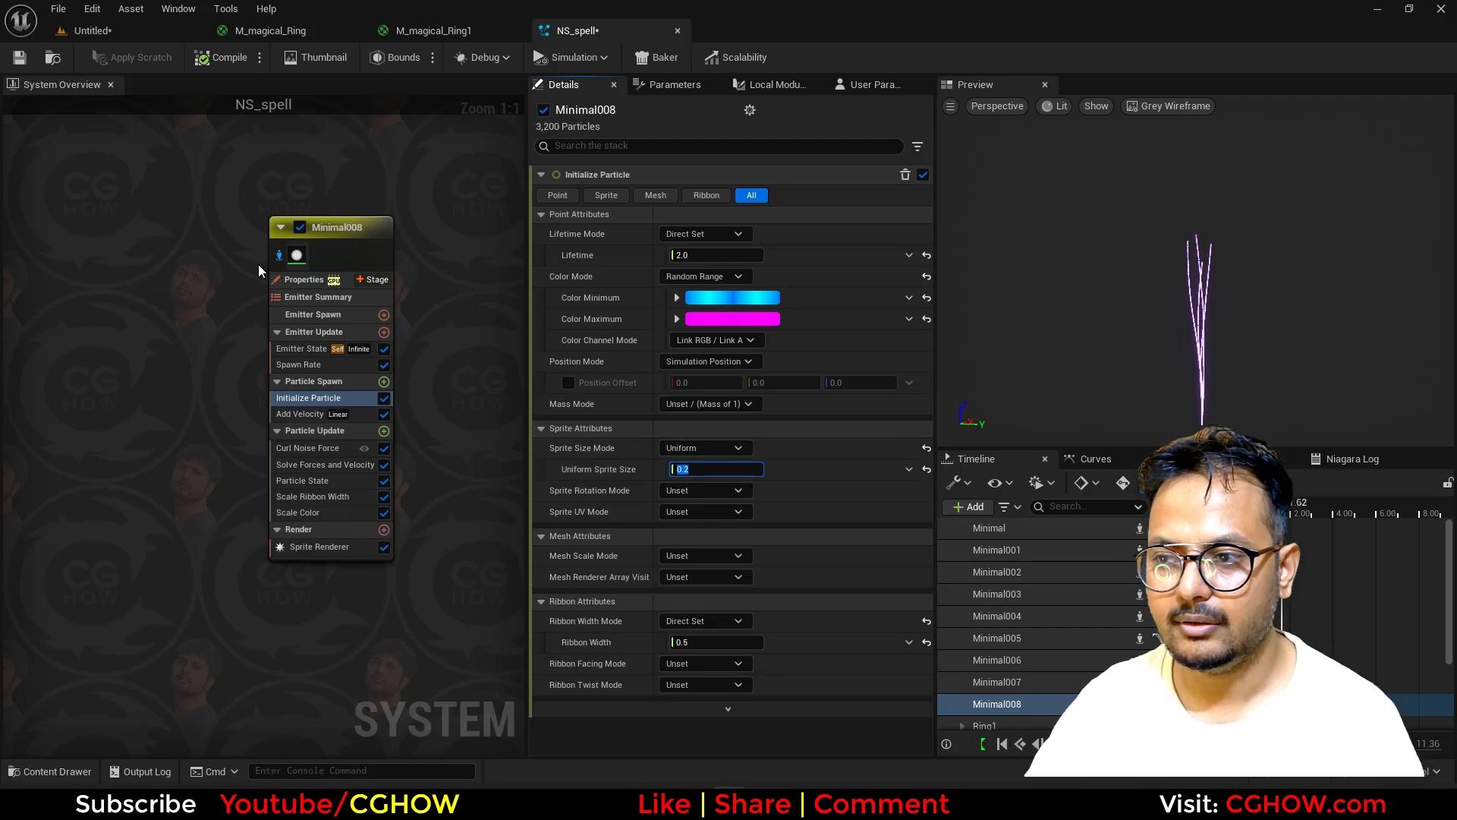
click(283, 254)
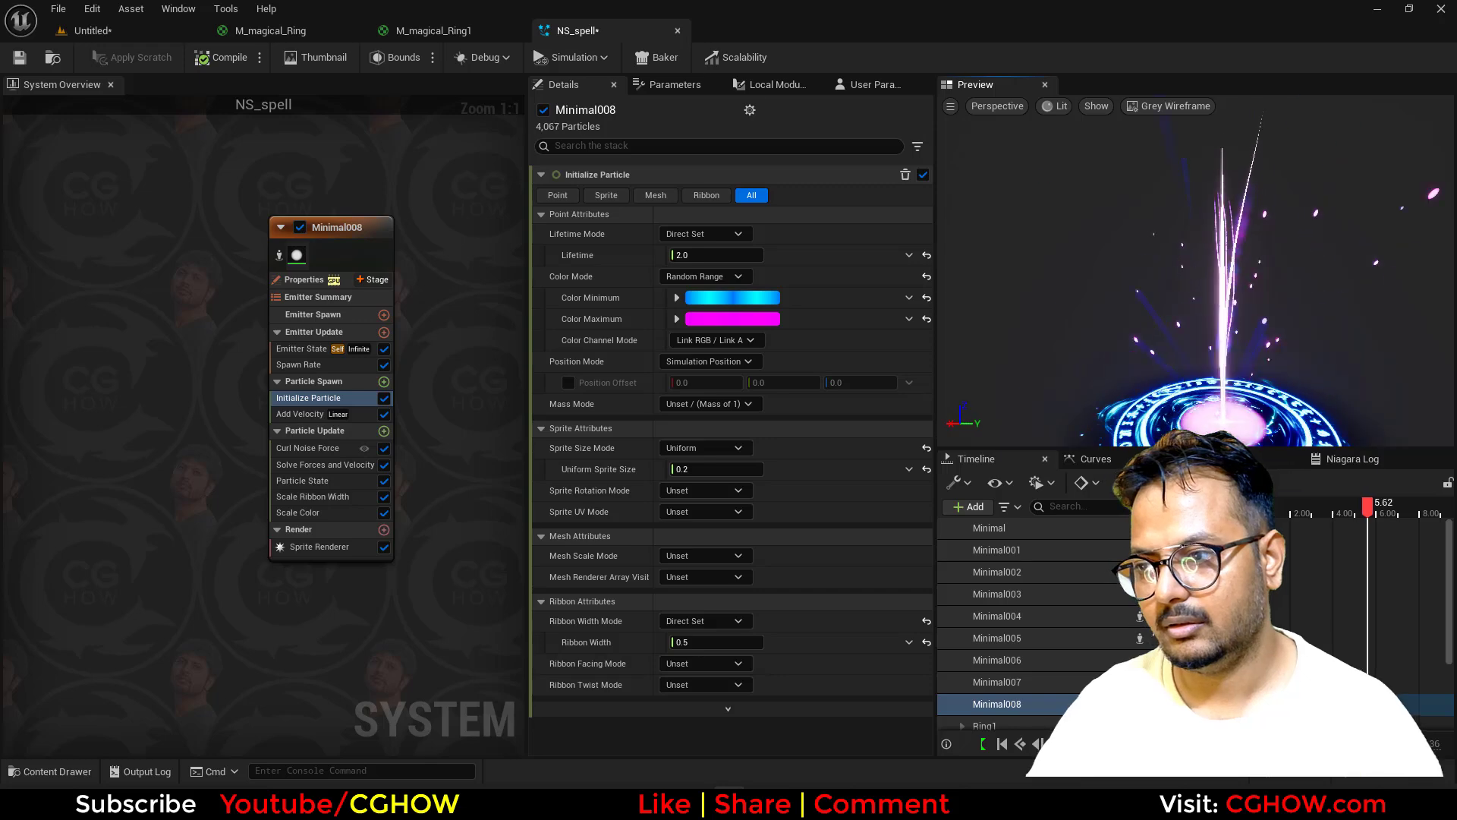
middle_drag(1223, 370, 1223, 282)
Step: Identify the Minimal006 emitter by isolating it briefly and set its Scale Sprite Size Uniform Curve Scale to 0.5
right_drag(370, 346, 312, 674)
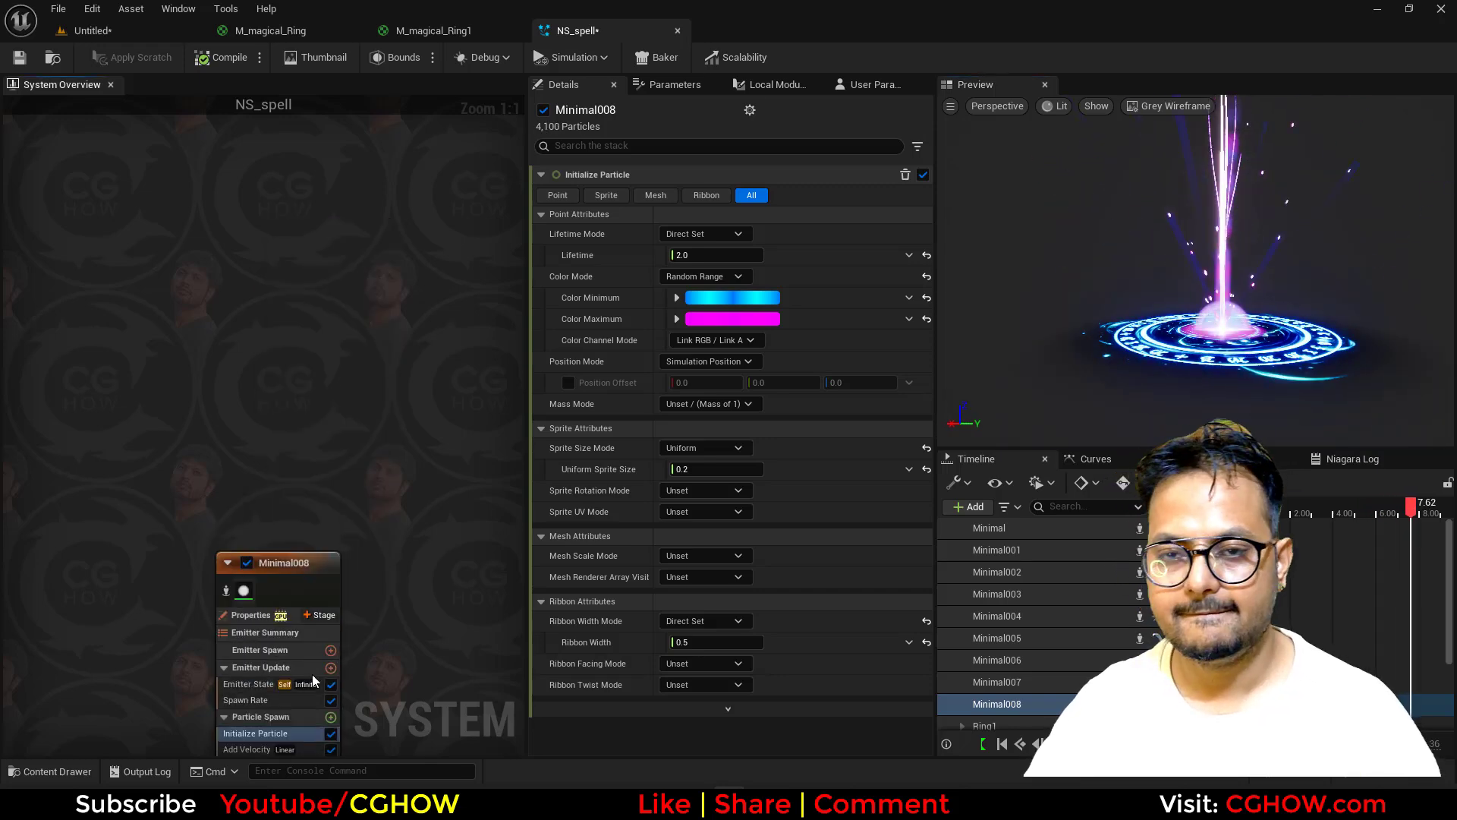
scroll(292, 639, down, 3)
scroll(217, 403, up, 3)
right_drag(134, 273, 494, 367)
click(270, 375)
click(332, 377)
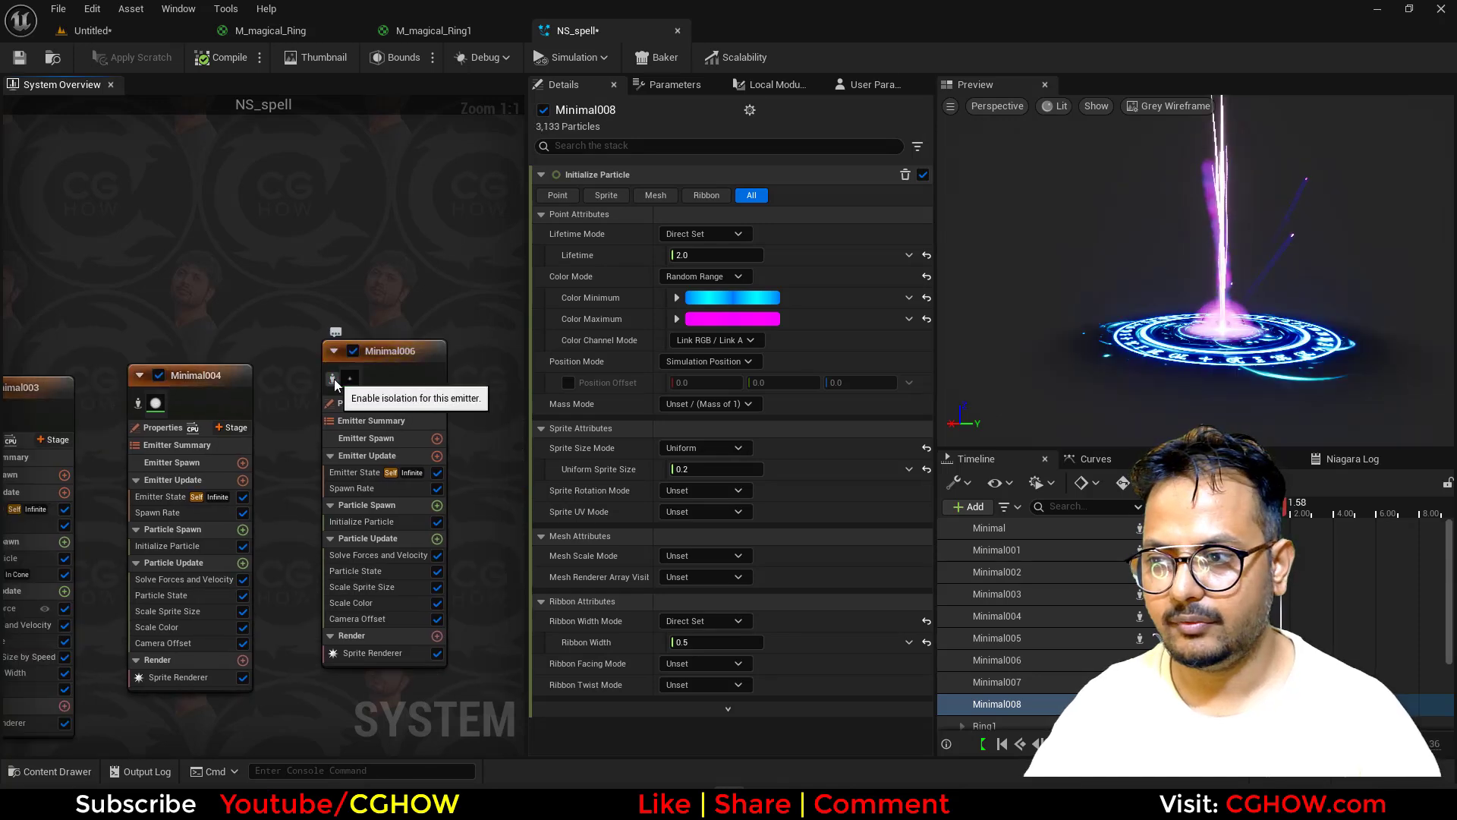
click(334, 380)
click(362, 587)
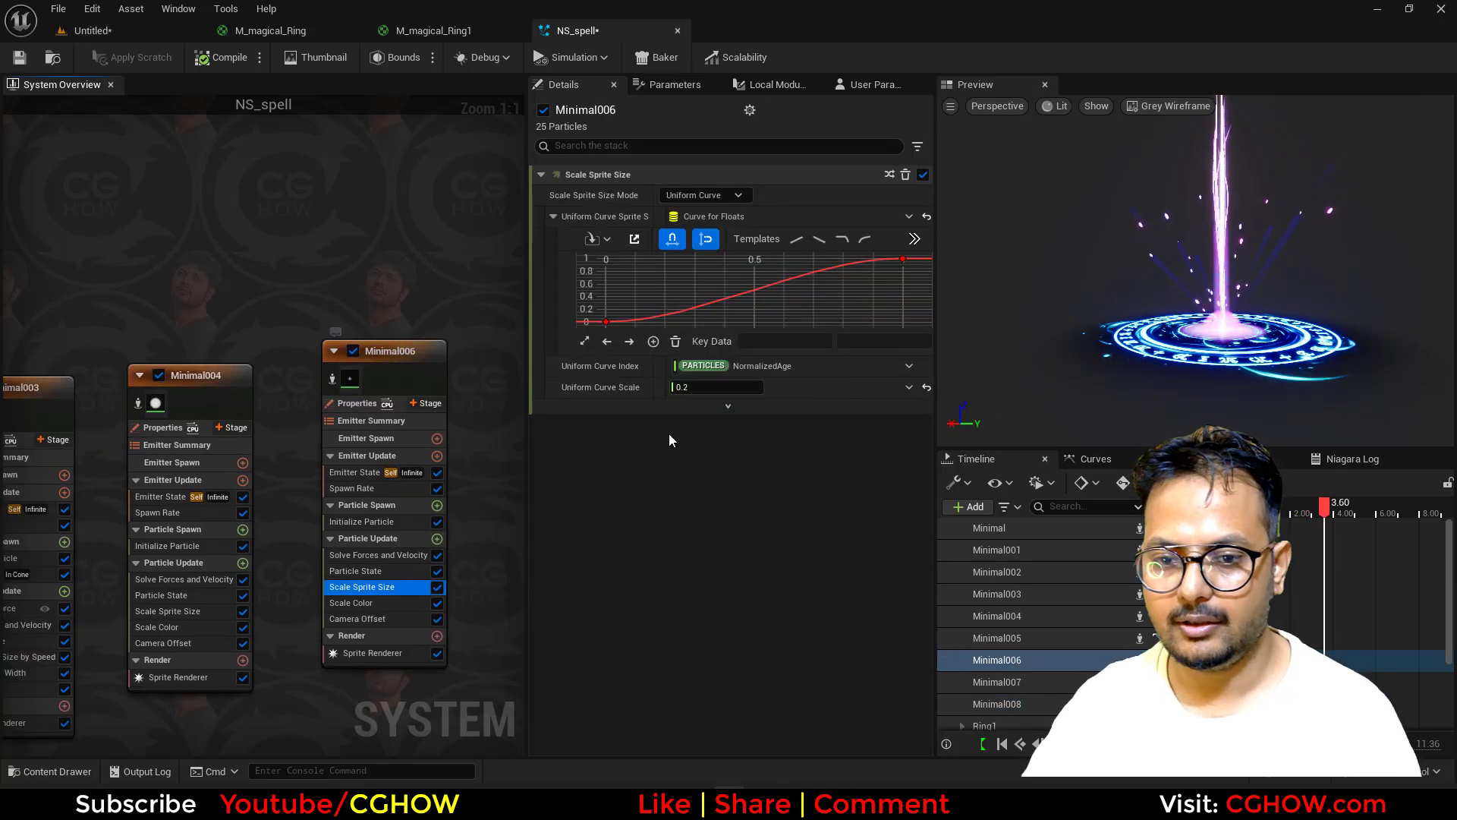
click(695, 389)
text(0.5)
key(Return)
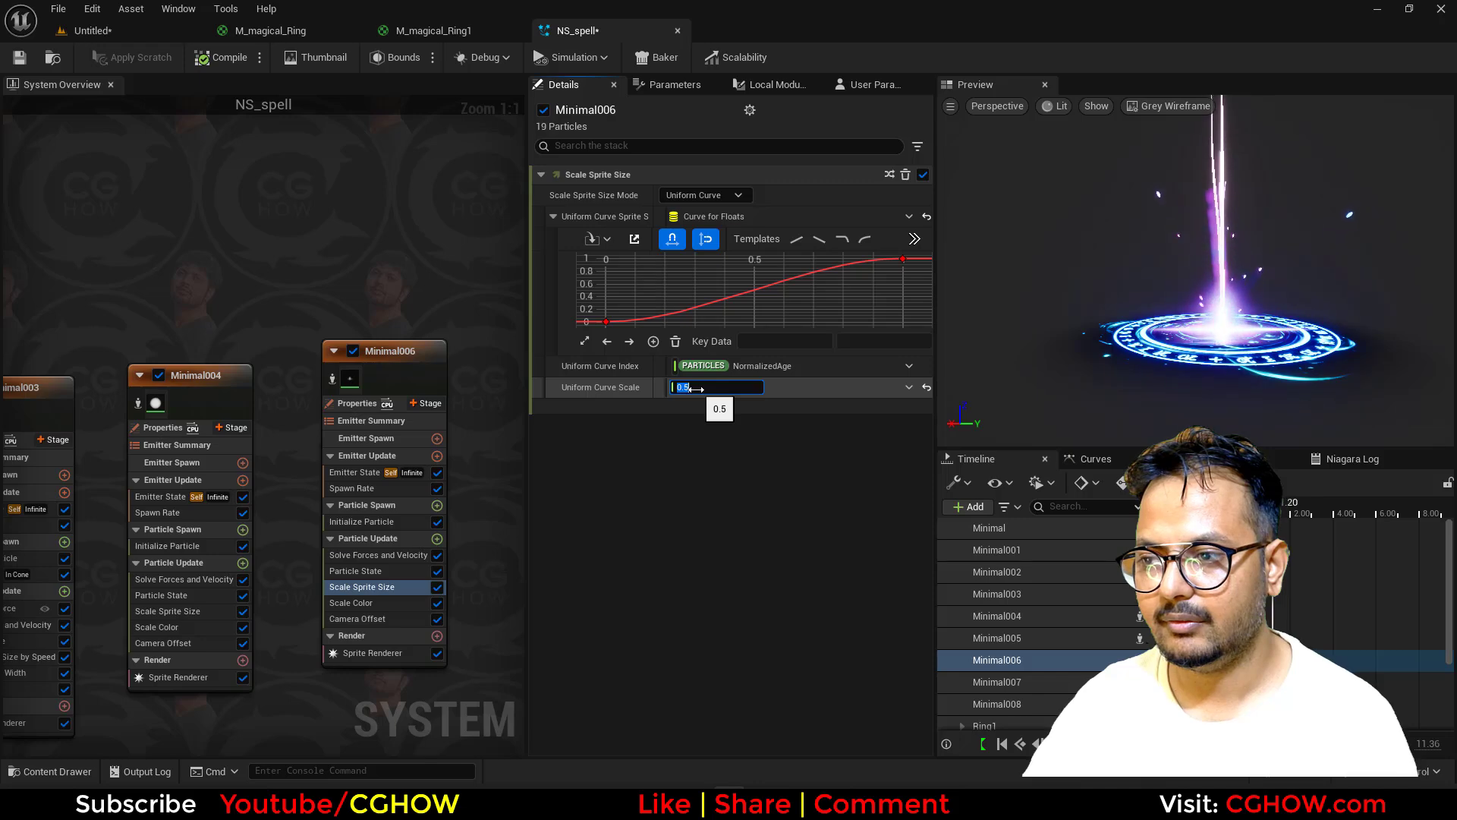
drag(1260, 378, 1184, 448)
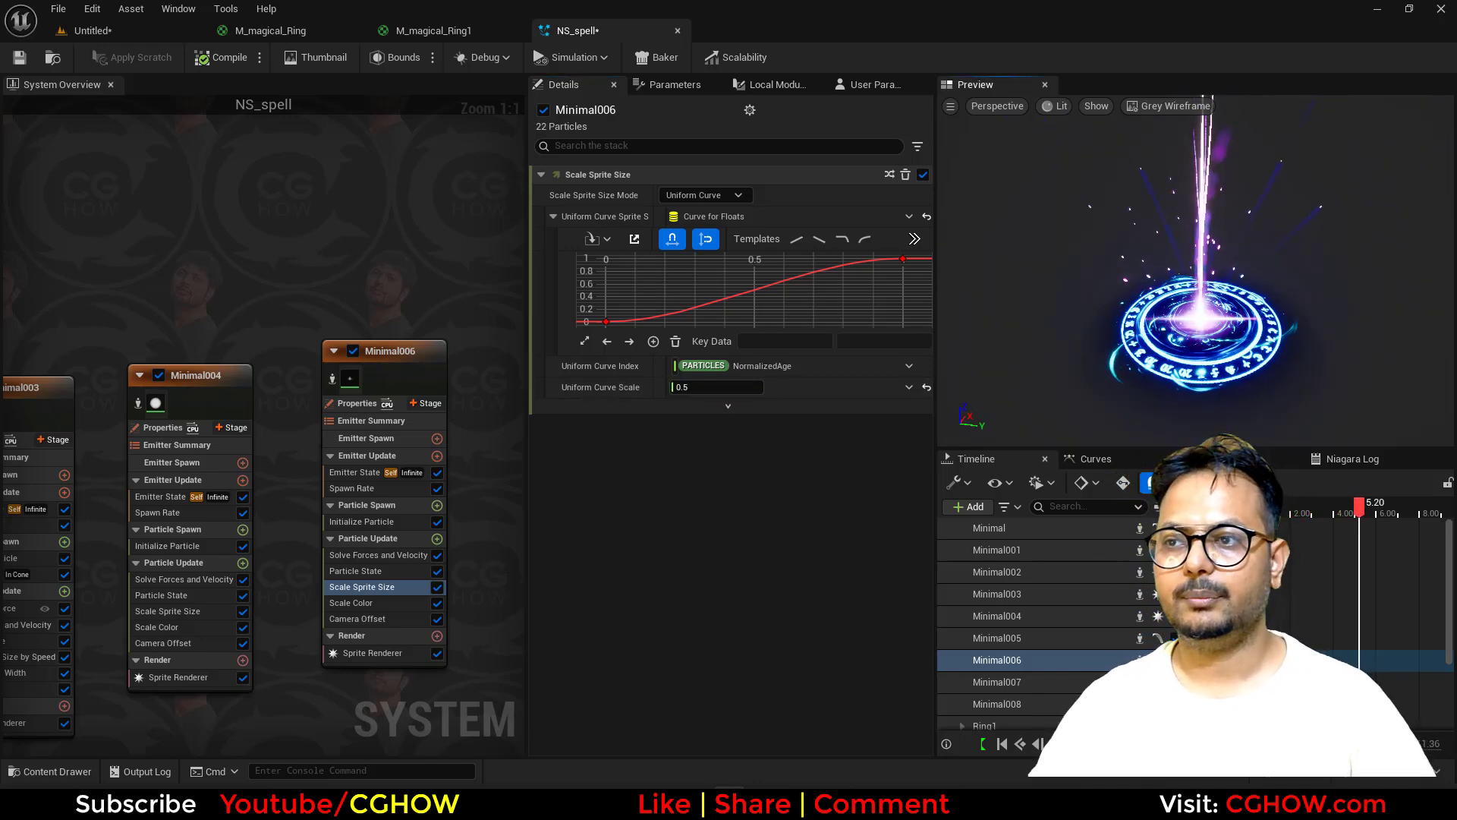
mouse_move(1201, 327)
middle_down()
mouse_move(1154, 296)
mouse_move(1212, 318)
middle_up()
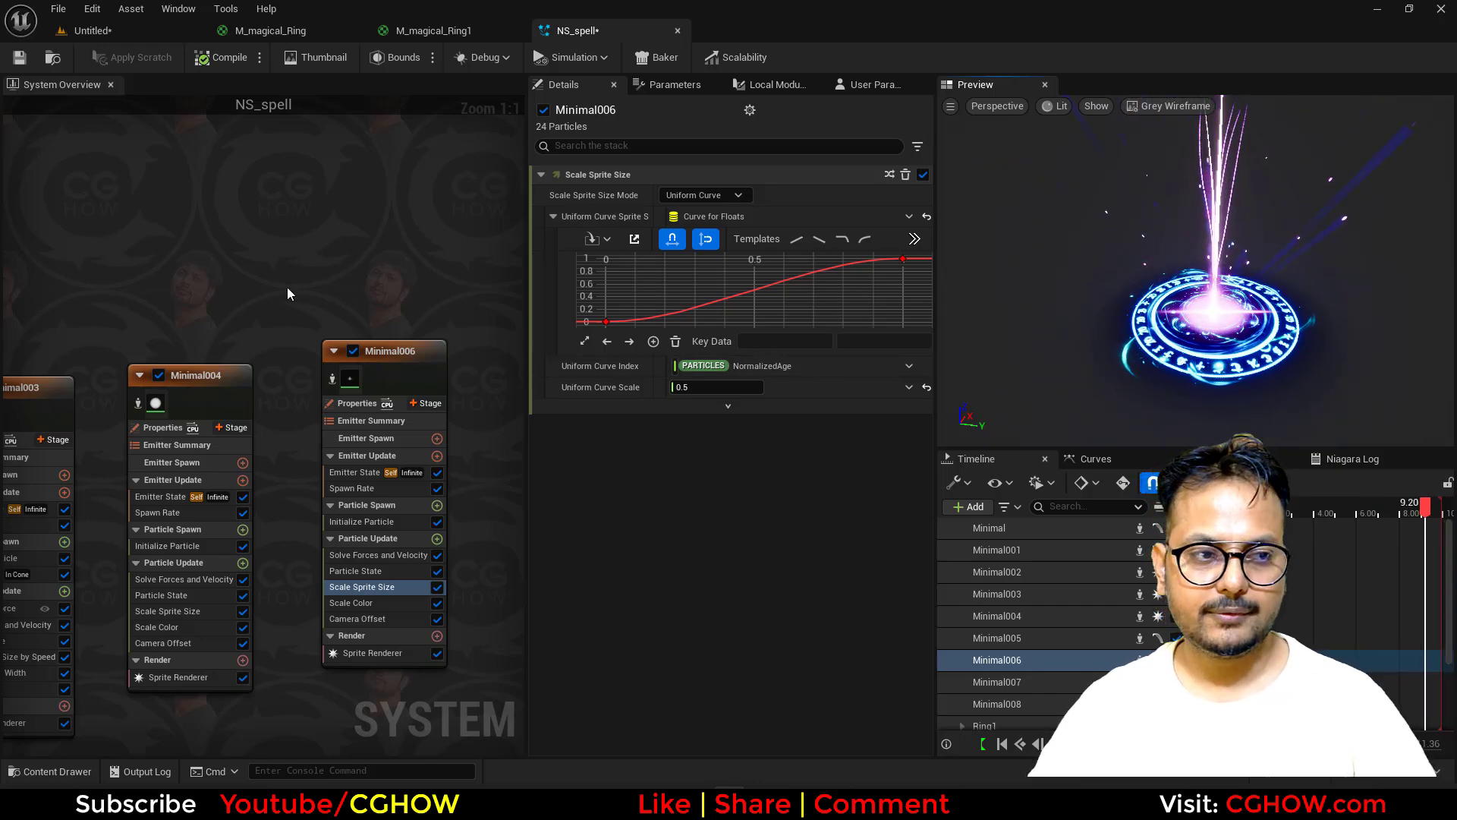
Step: Check the Minimal004 and Minimal003 emitters through isolation, leaving Minimal003 isolated
right_drag(303, 296, 348, 301)
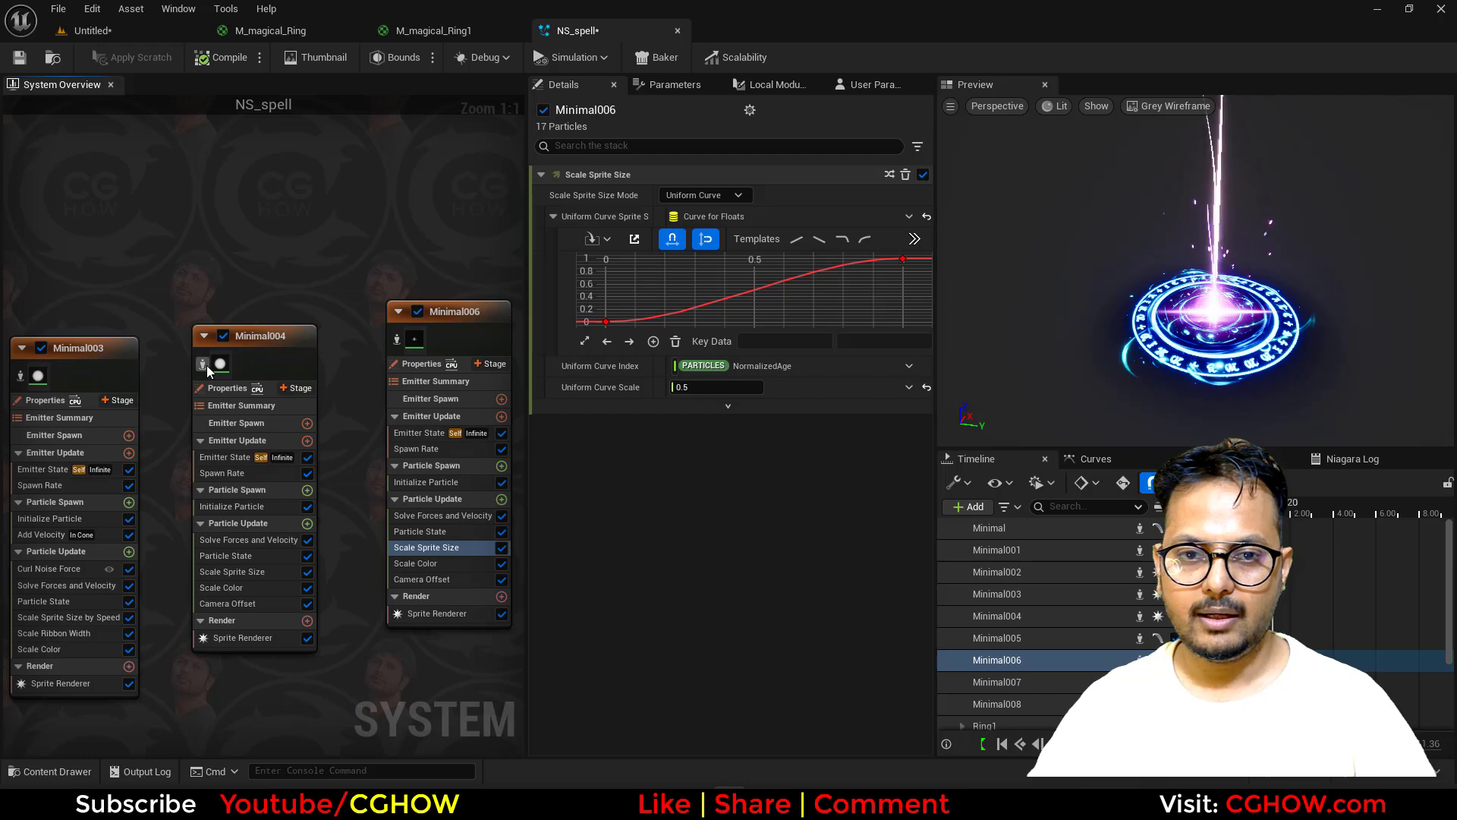
click(206, 366)
right_drag(41, 367, 288, 325)
click(266, 335)
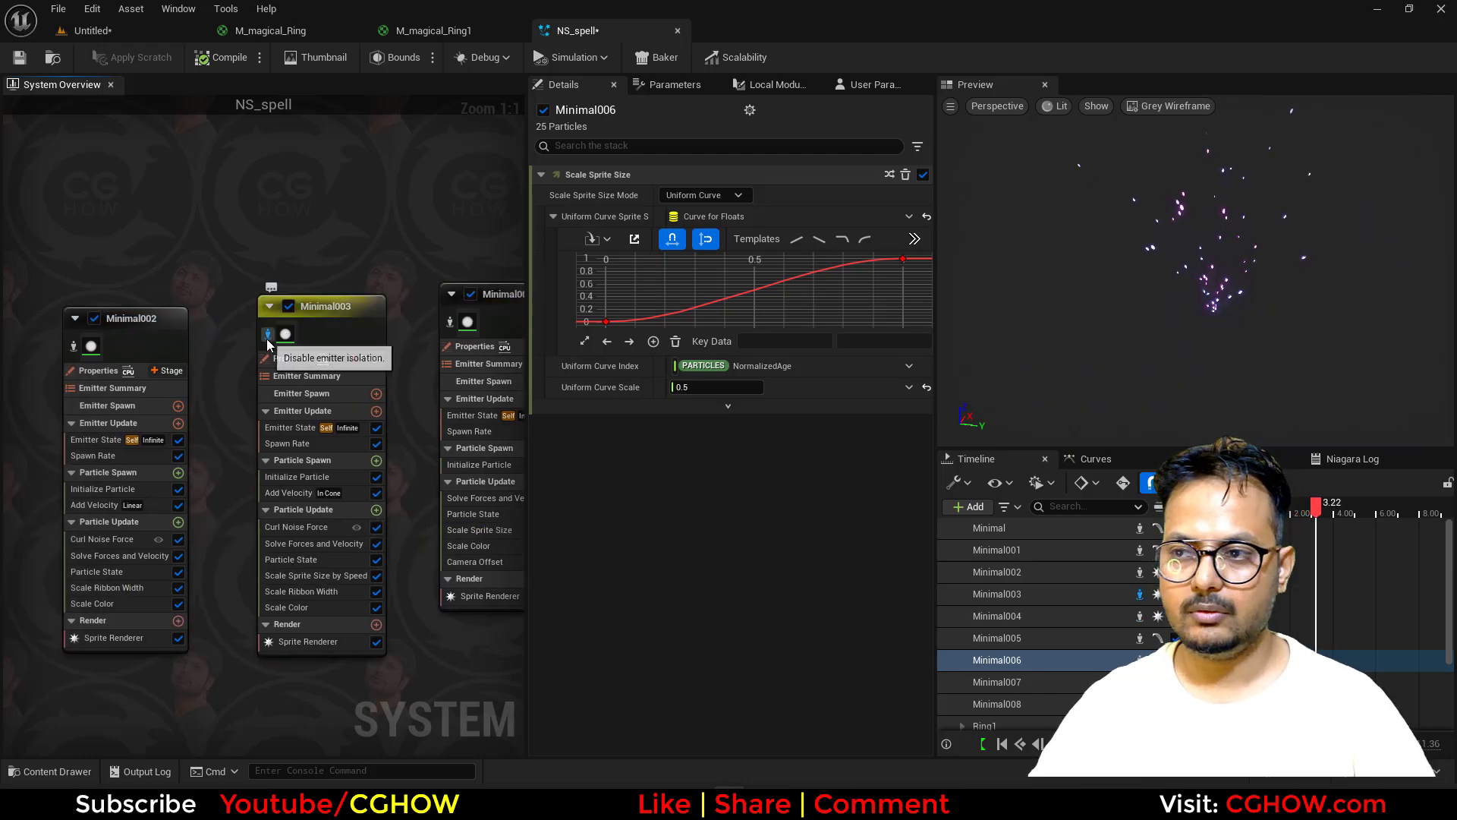
Step: Paste a copy of the Minimal003 emitter into the empty area above it and isolate the copy
click(332, 331)
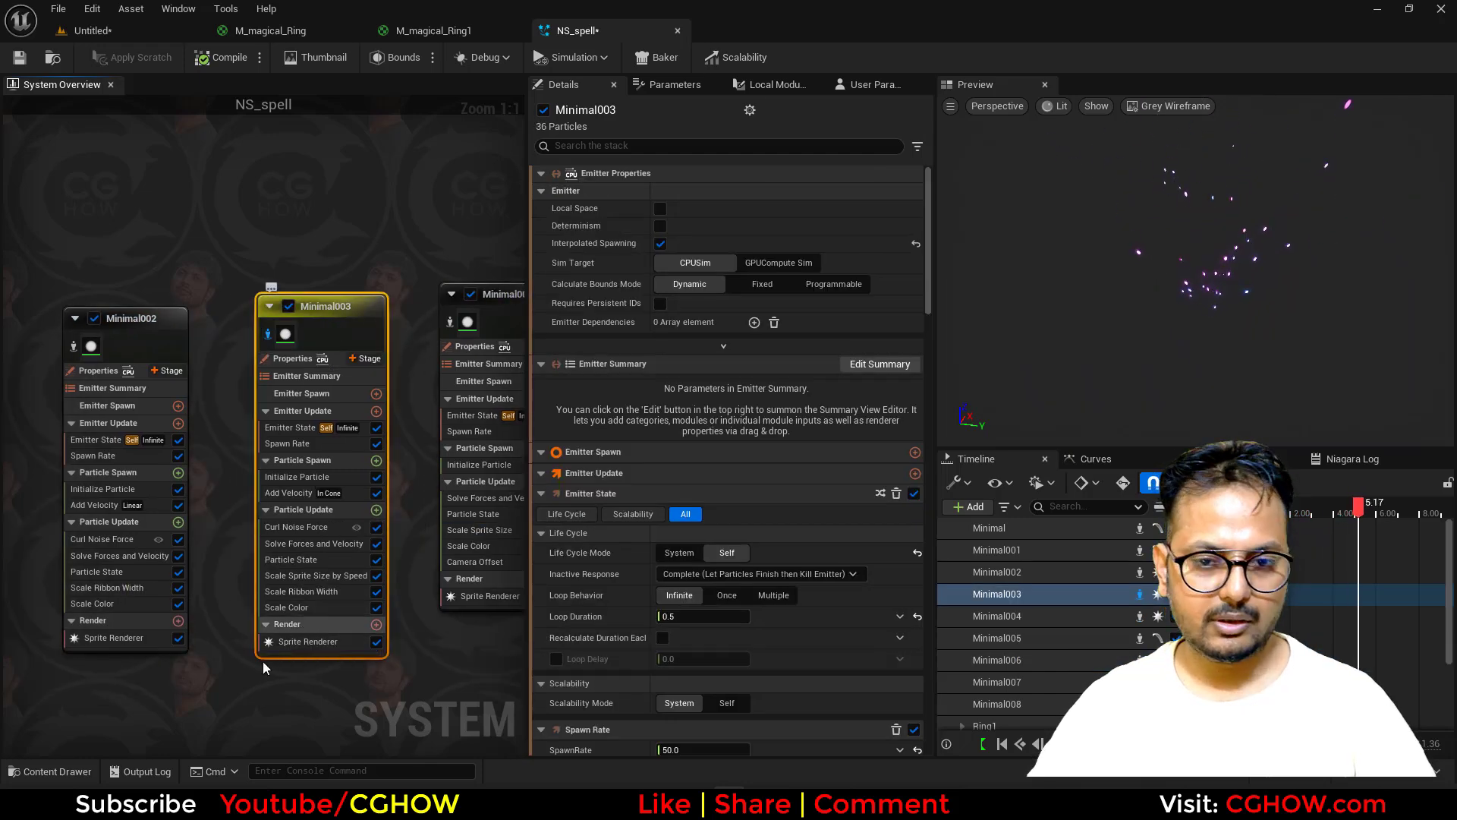
right_drag(259, 689, 286, 412)
right_drag(215, 448, 212, 751)
right_drag(318, 157, 317, 380)
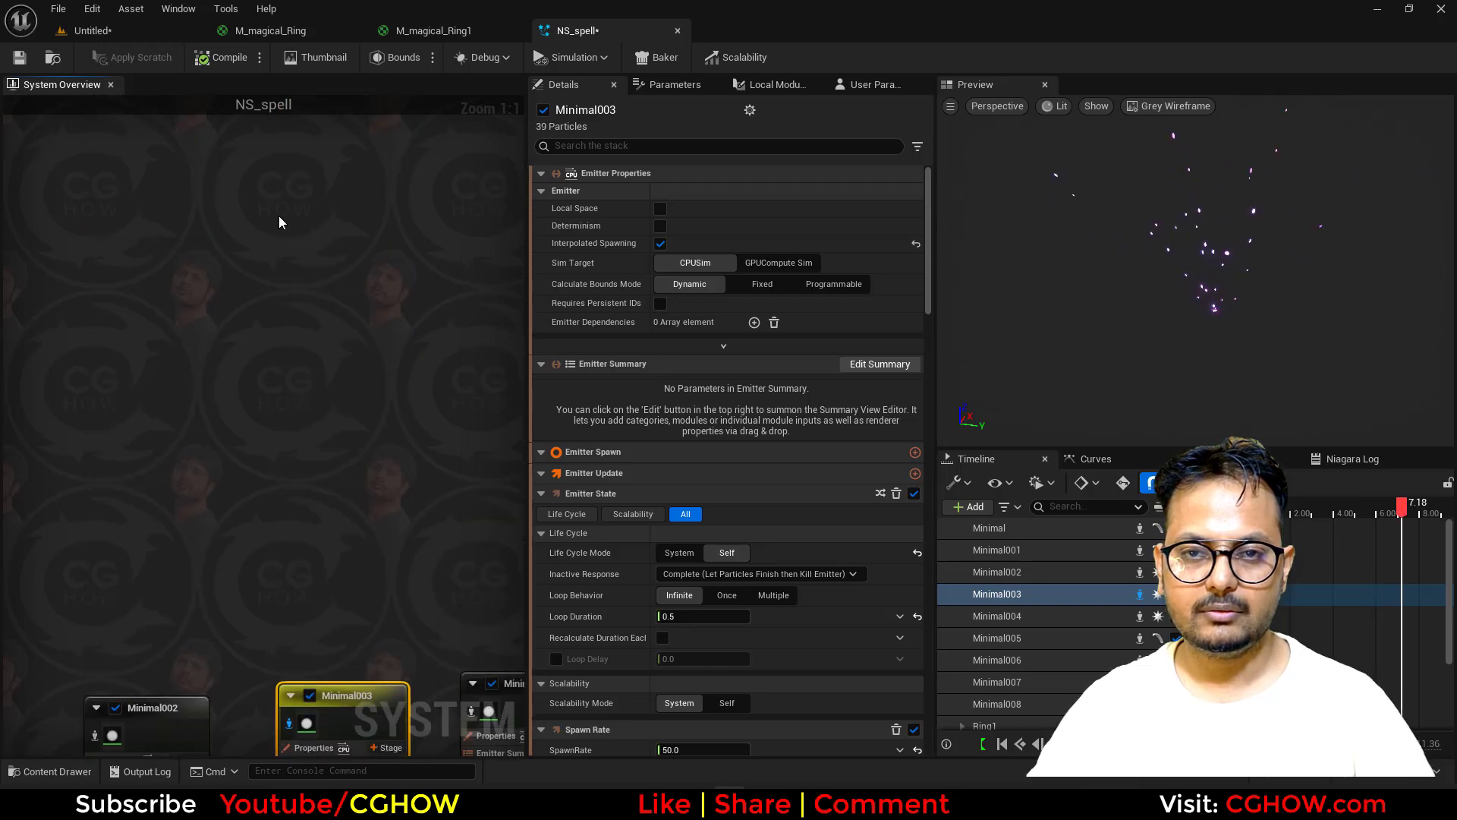
click(295, 213)
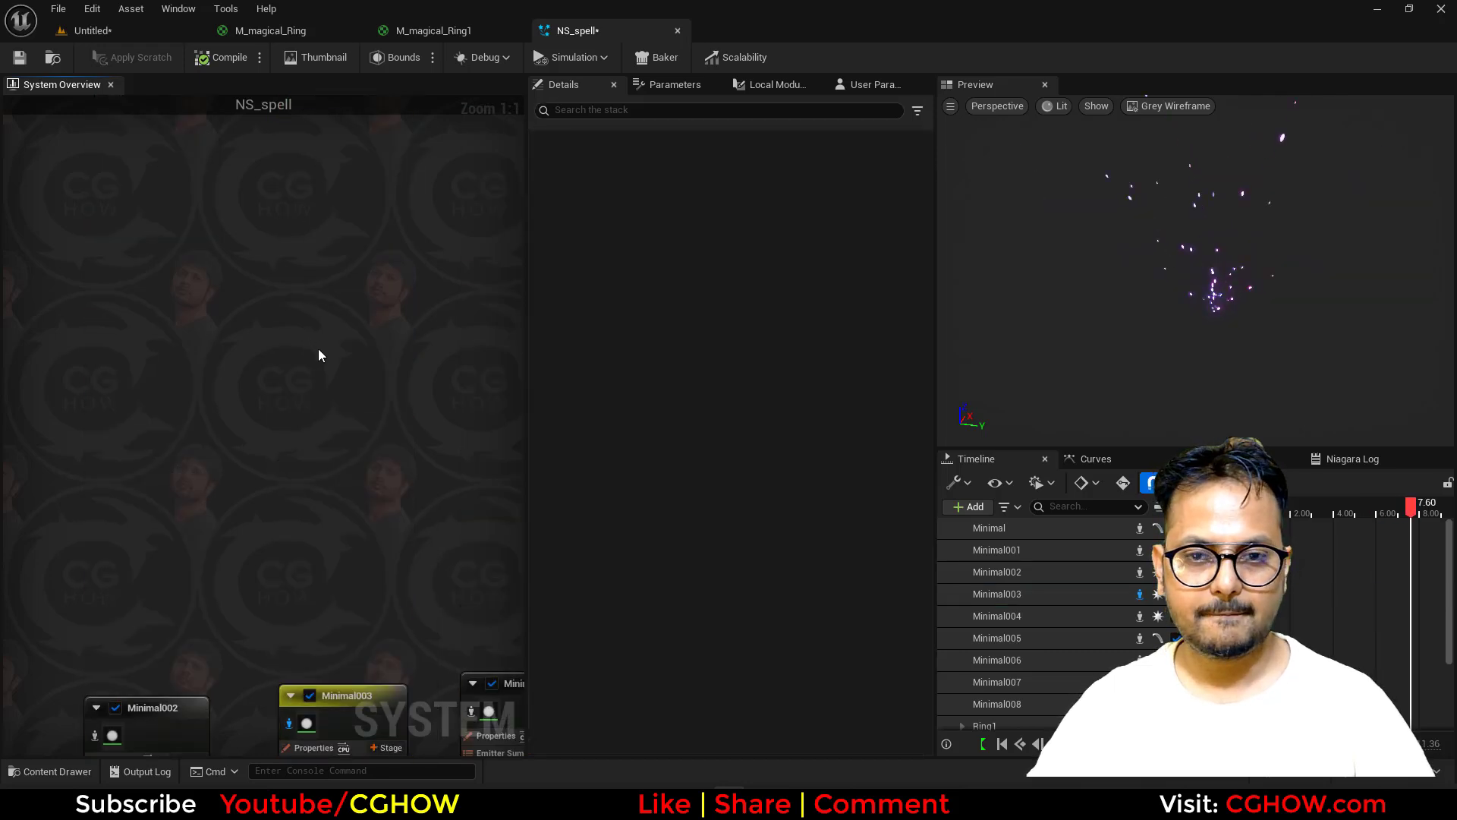
key(ctrl+v)
click(299, 249)
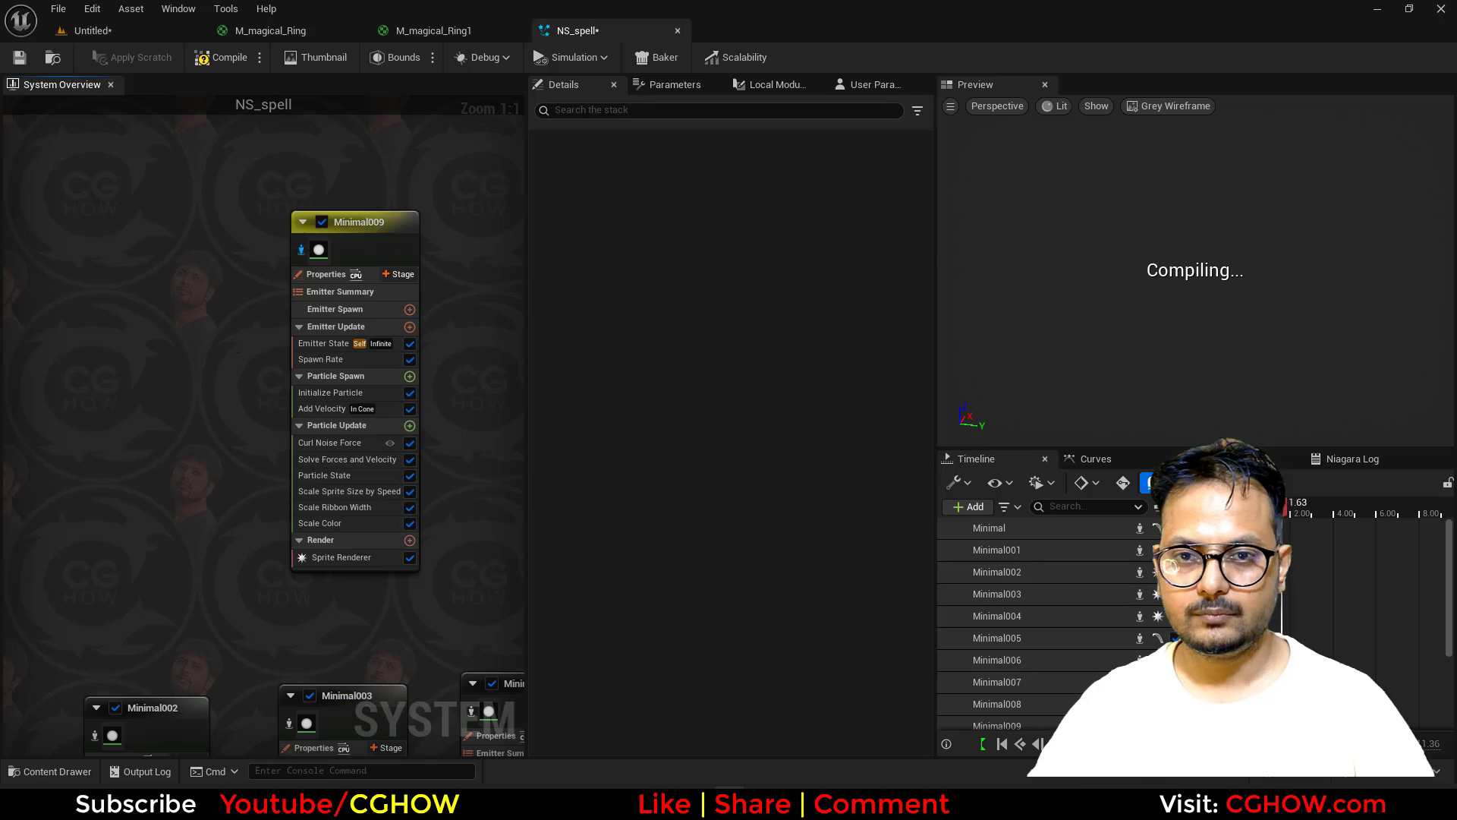
Step: Lower the brightness of Minimal009's minimum and maximum colors and set its random uniform sprite size range to 5–10, ending its isolation
click(364, 524)
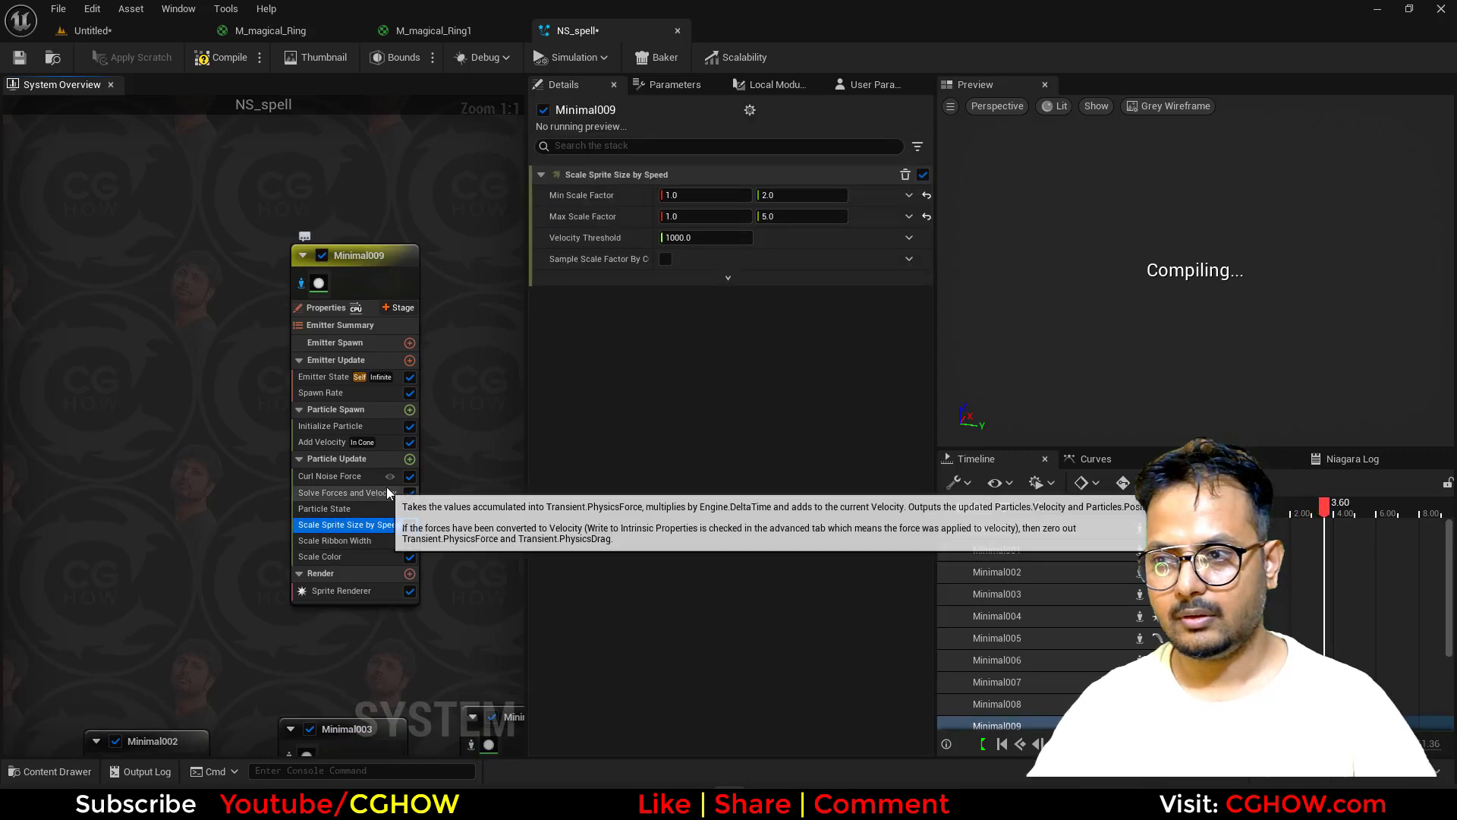
click(338, 425)
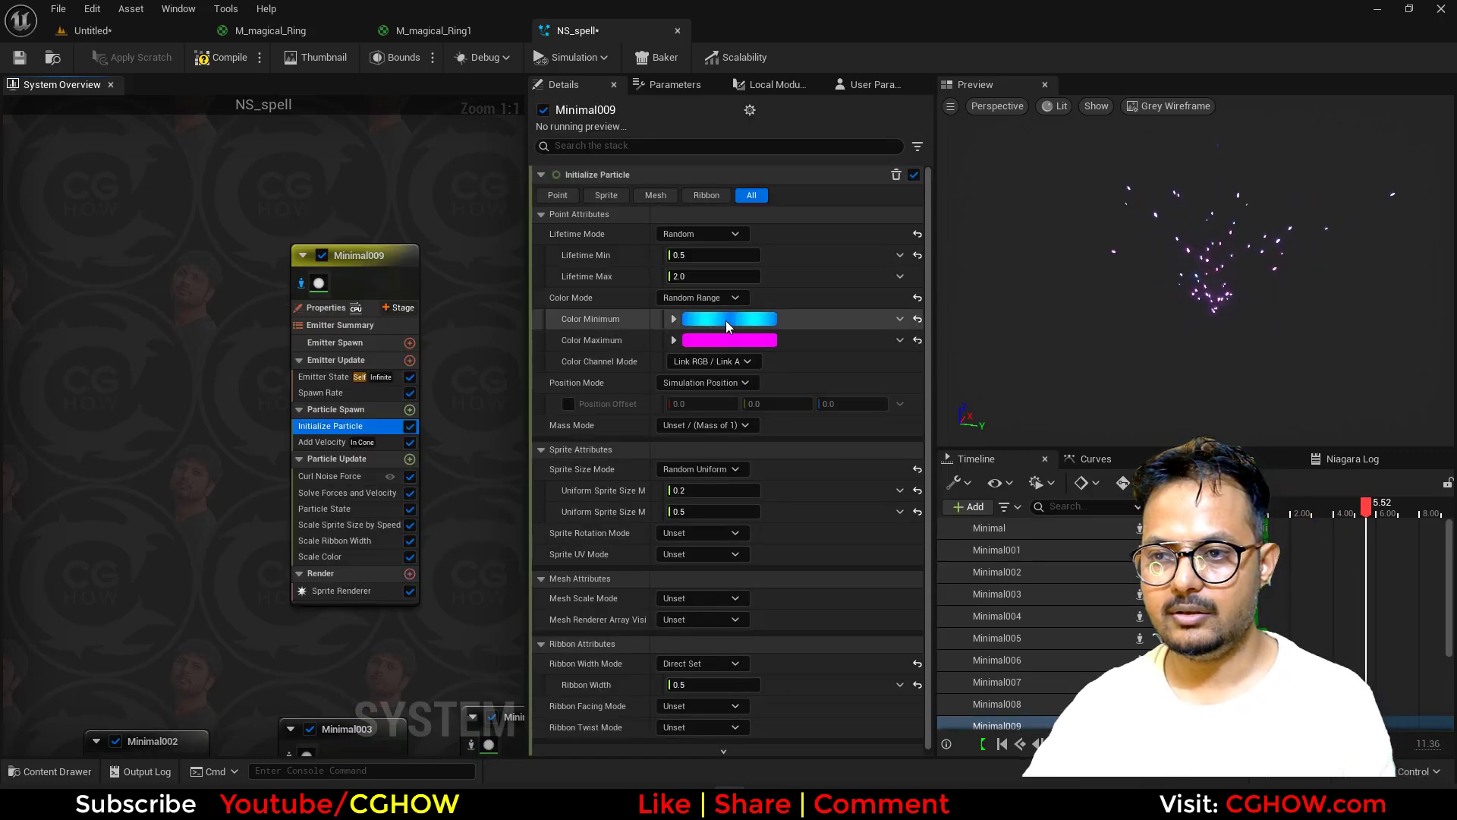
click(726, 320)
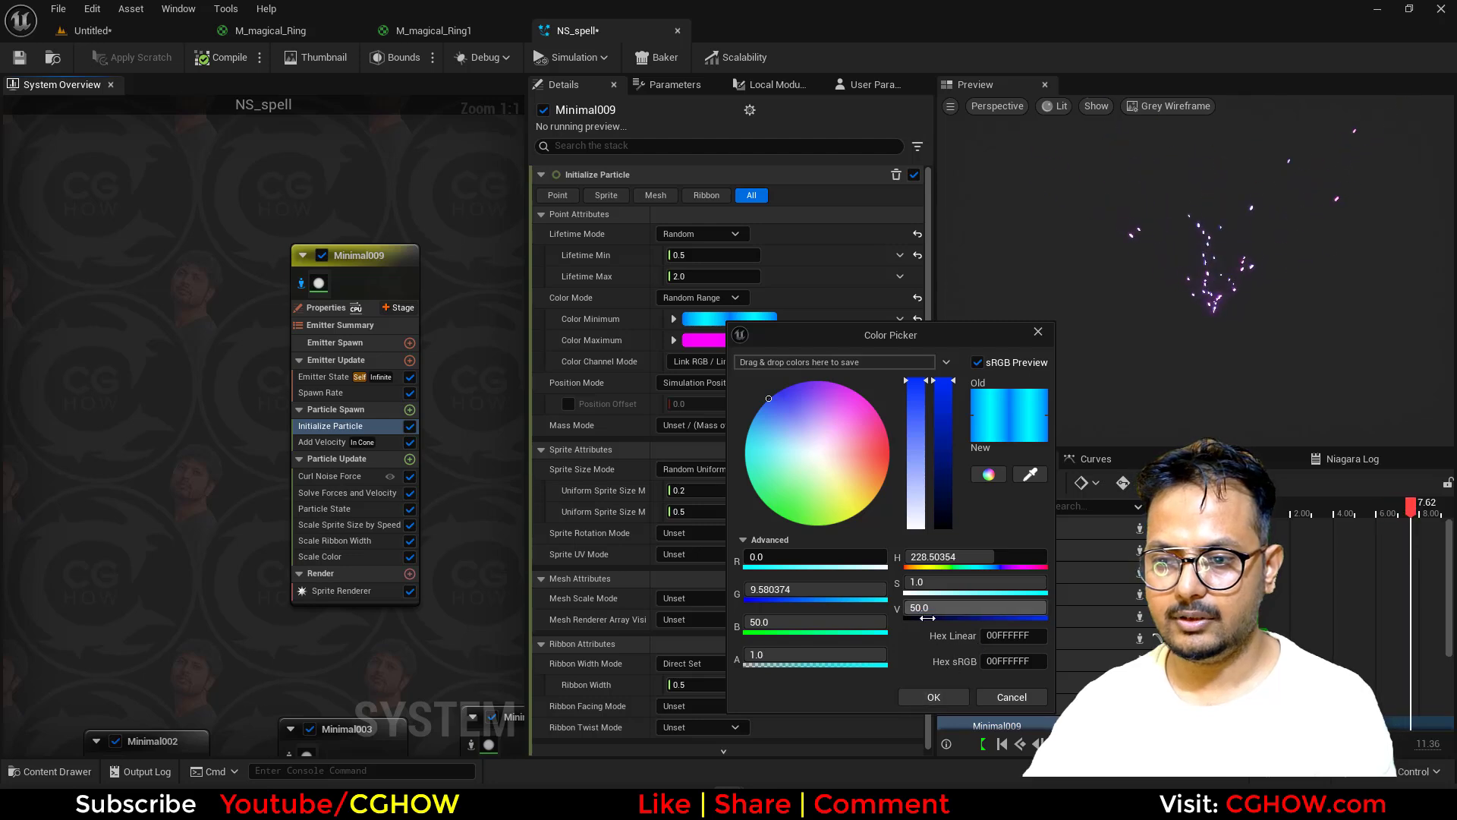
click(934, 698)
click(728, 340)
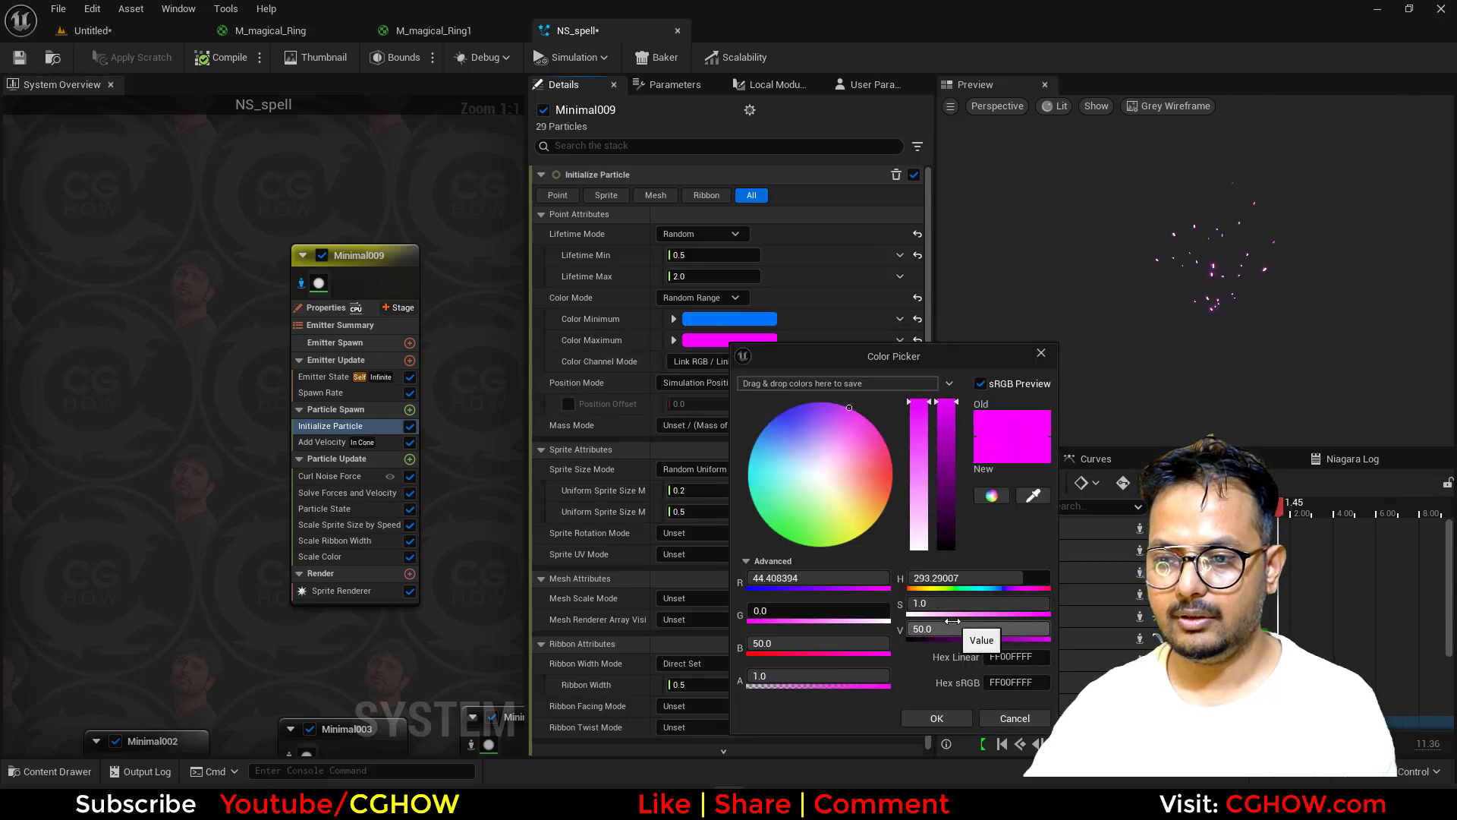
click(936, 721)
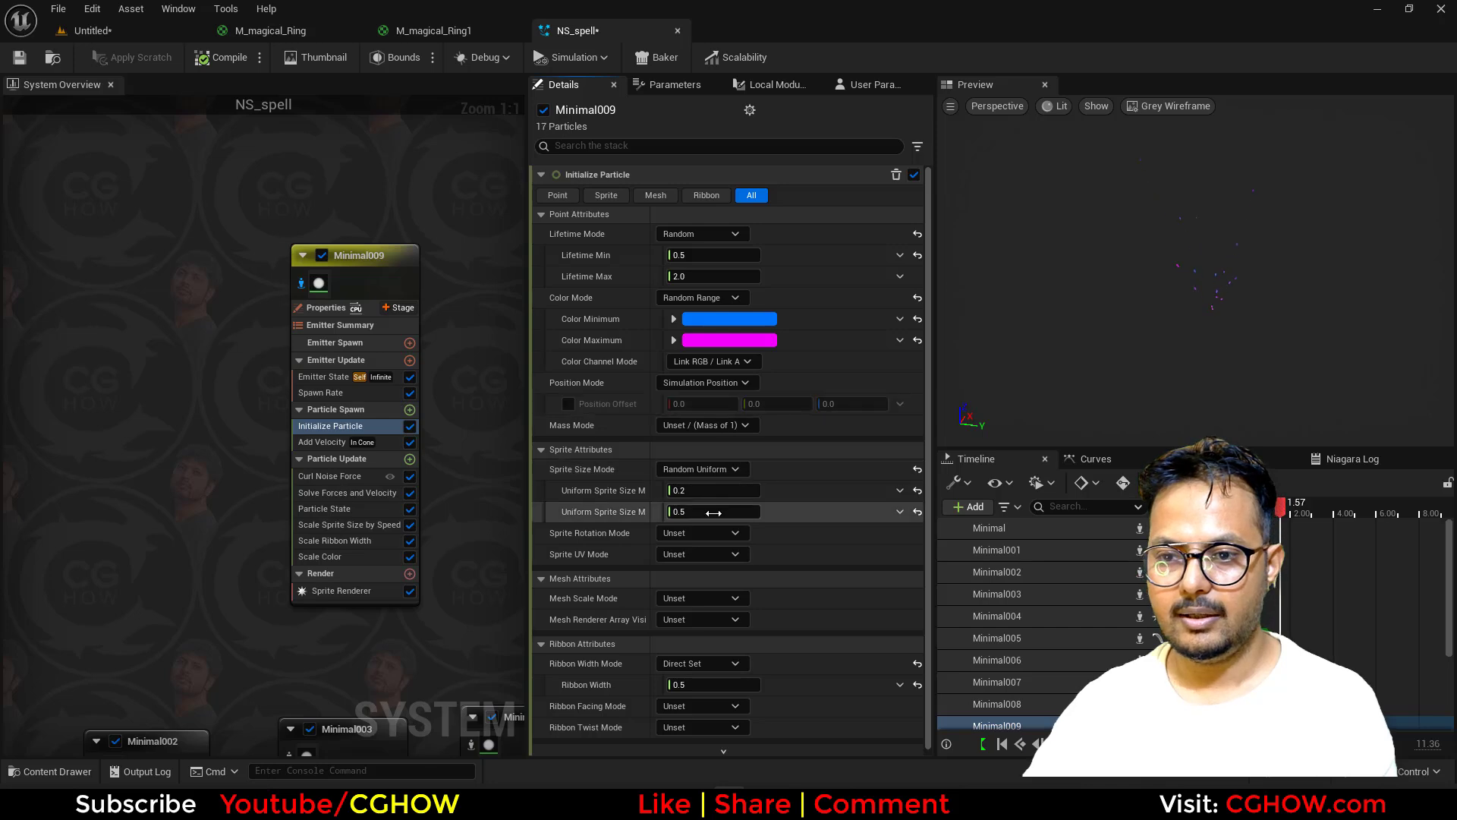
text(10)
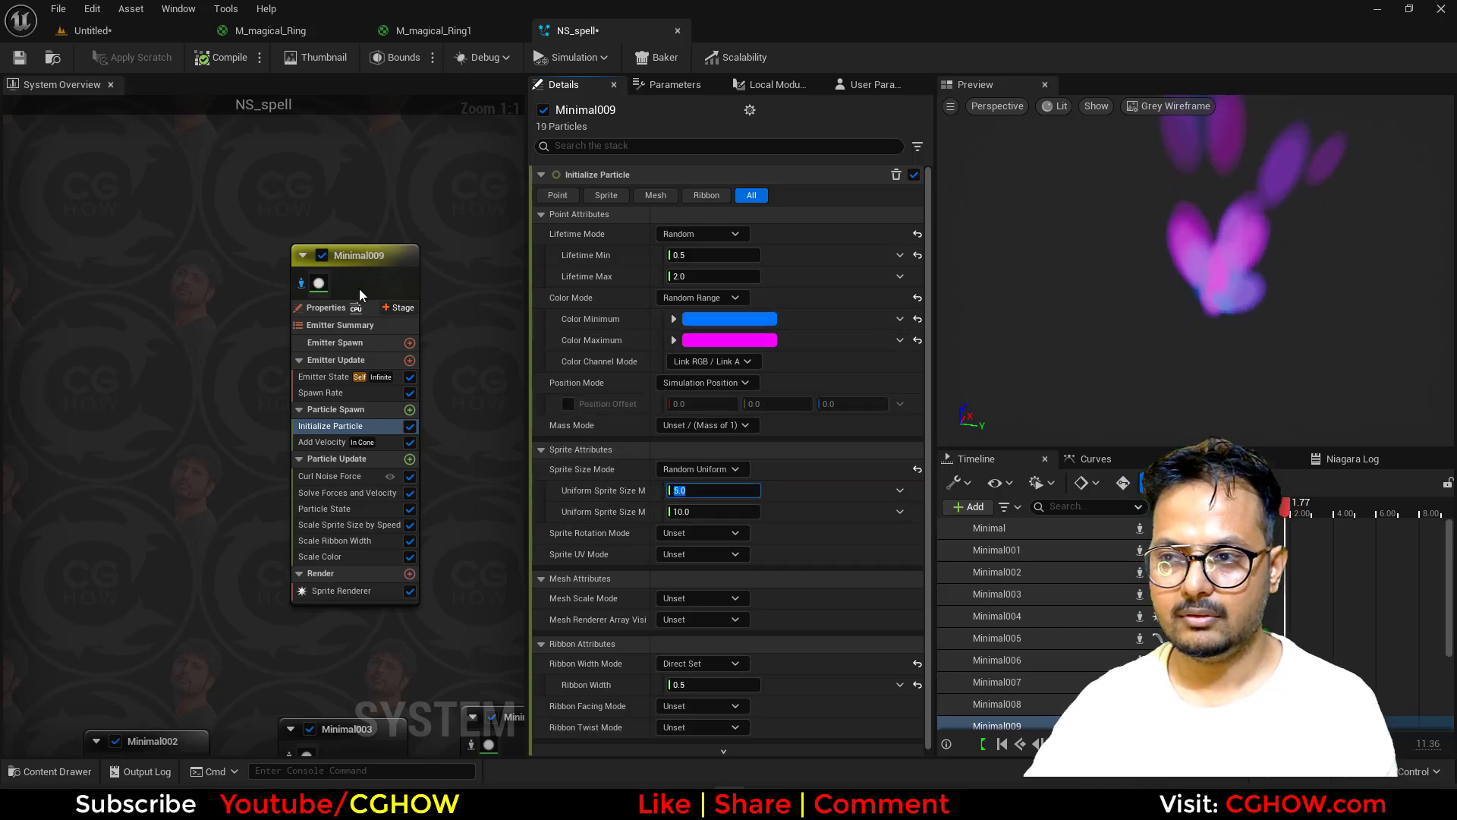
click(301, 283)
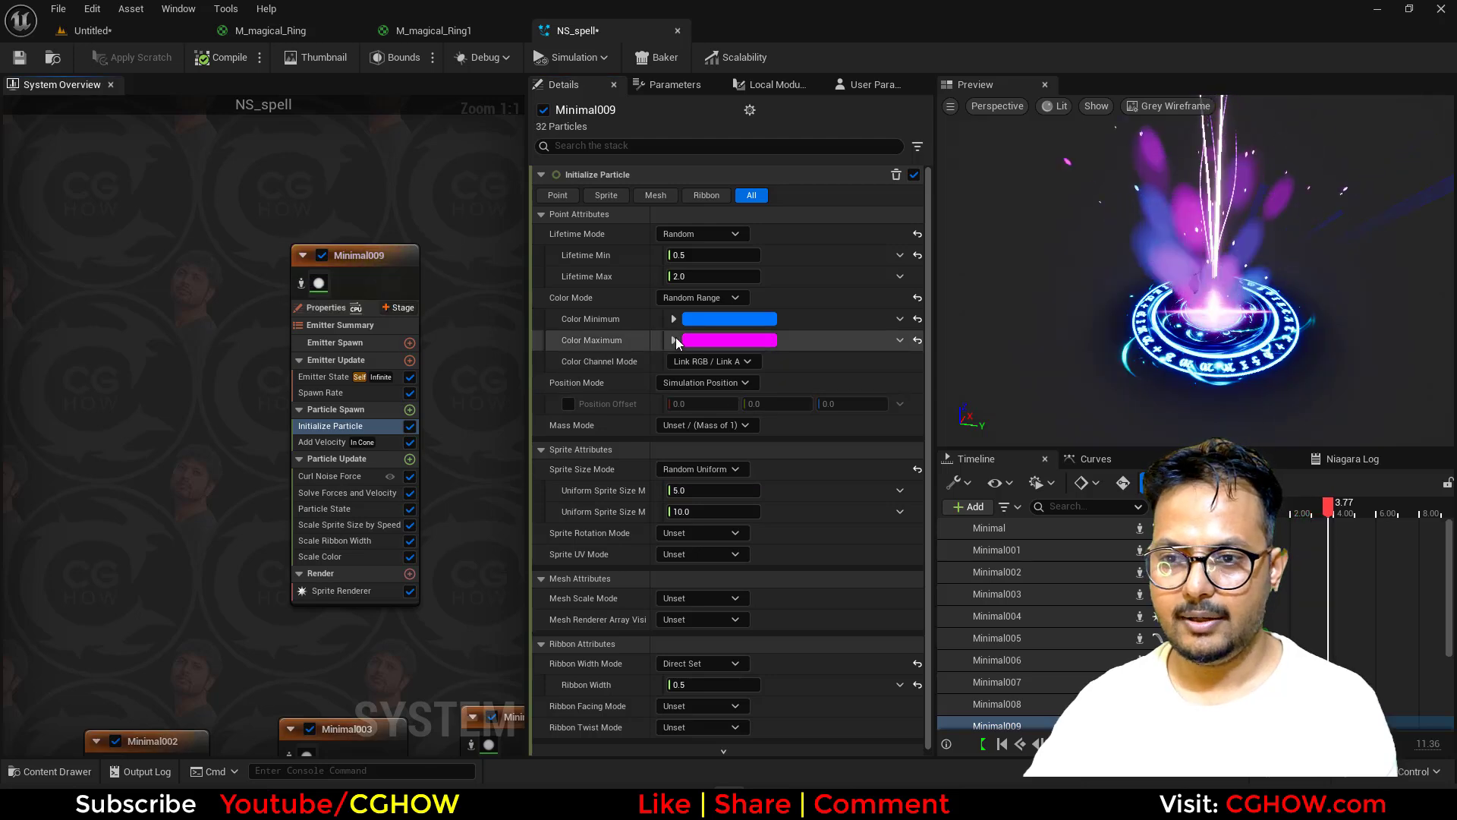
Step: Set the alpha Scale Curve in Minimal009's Scale Color module to 0.1
click(329, 557)
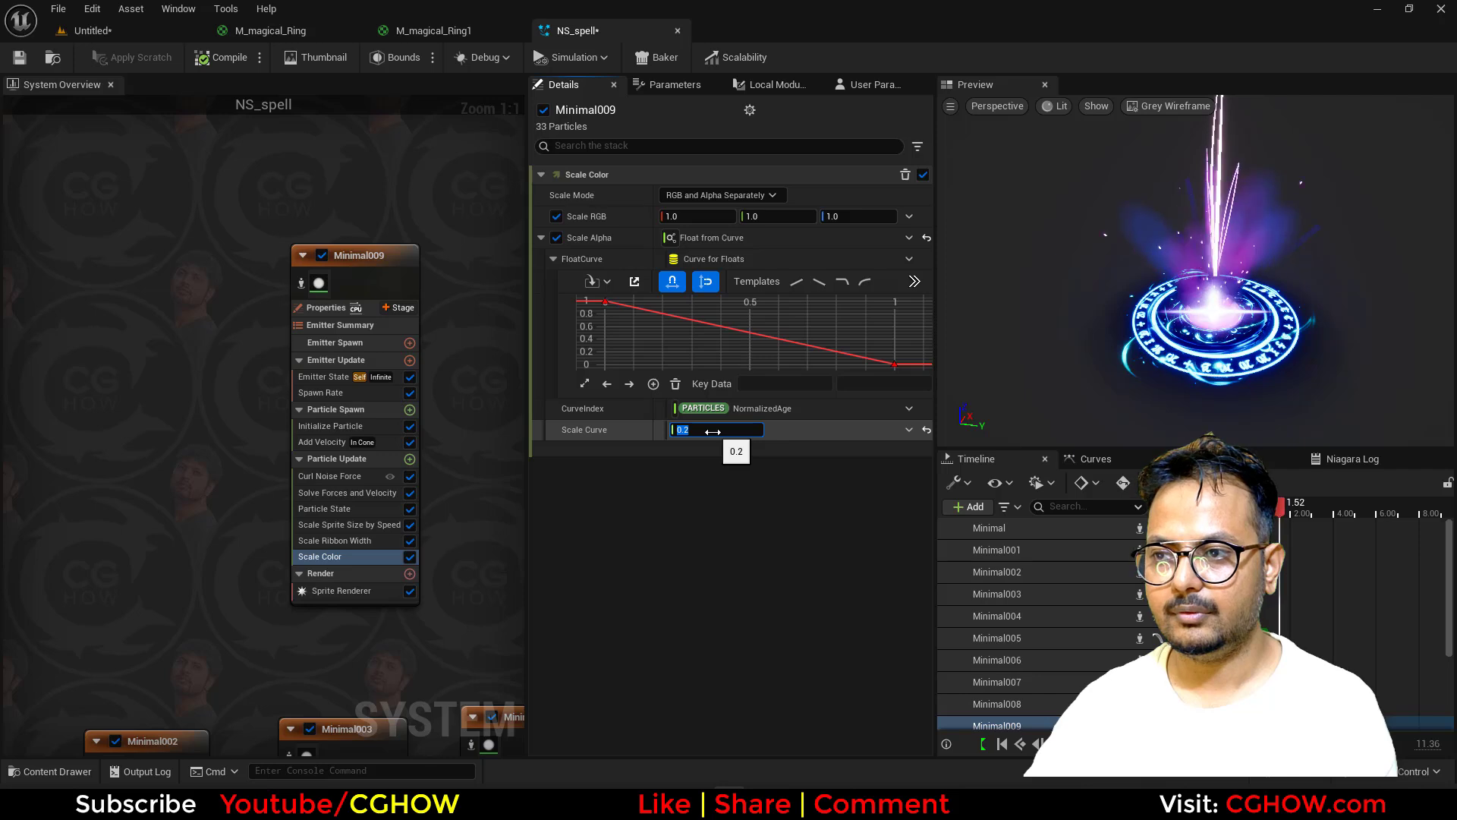
text(.1)
key(Return)
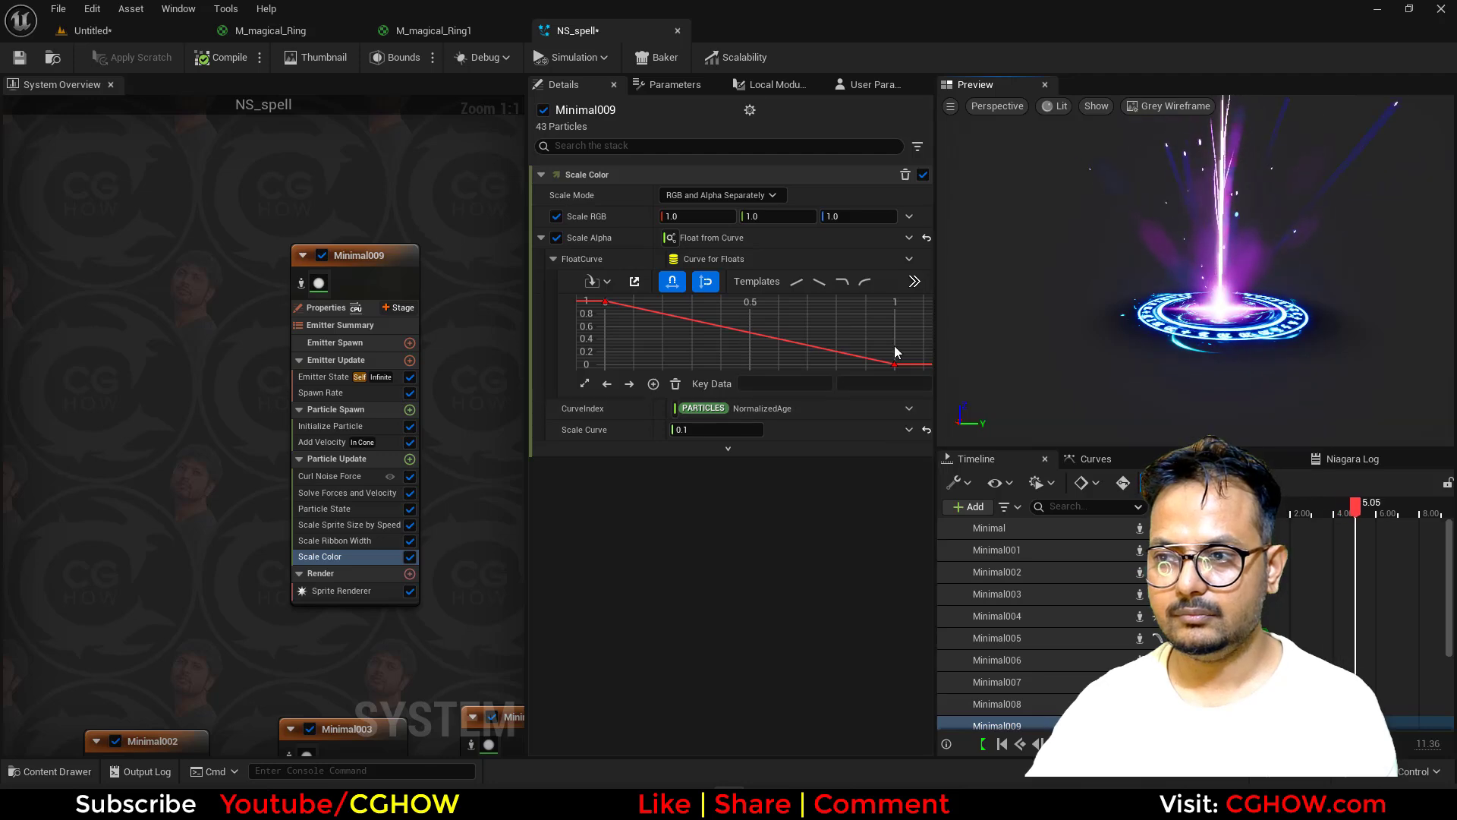
Step: Add a Drag force module to Minimal009's Particle Update and examine its effect on the whole spell
click(413, 460)
text(dg)
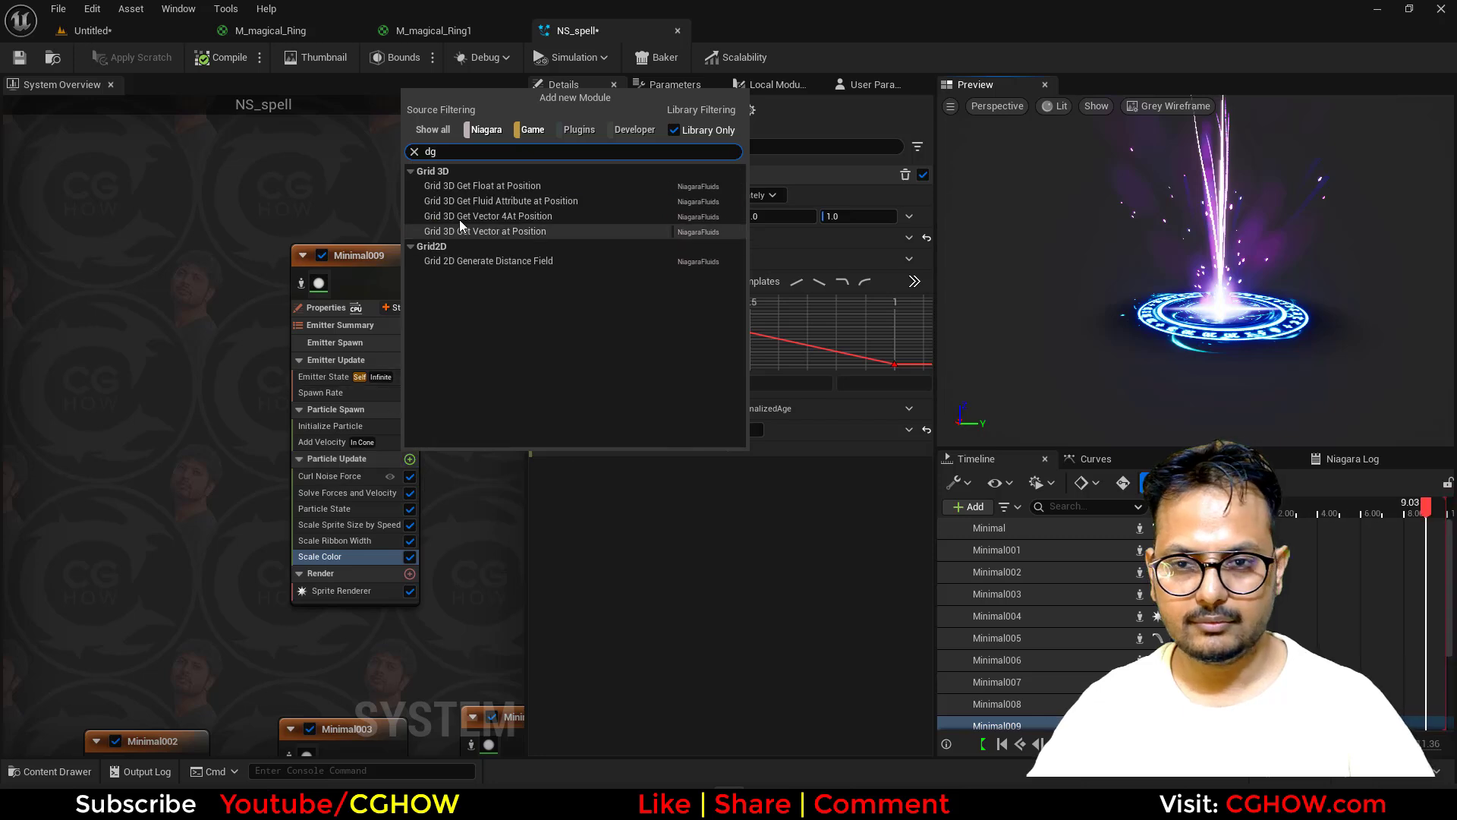
text(drag)
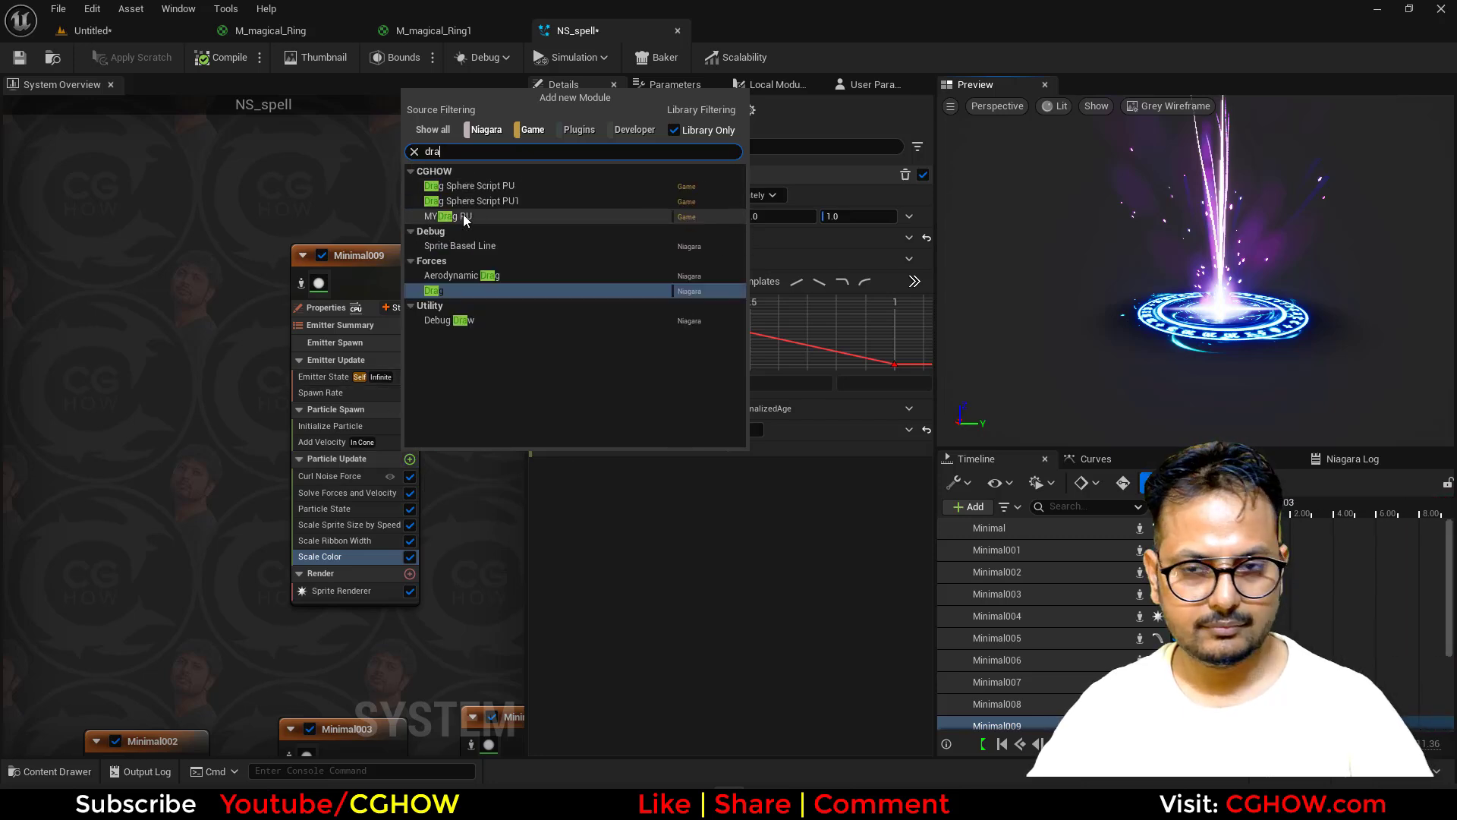
click(462, 296)
click(713, 199)
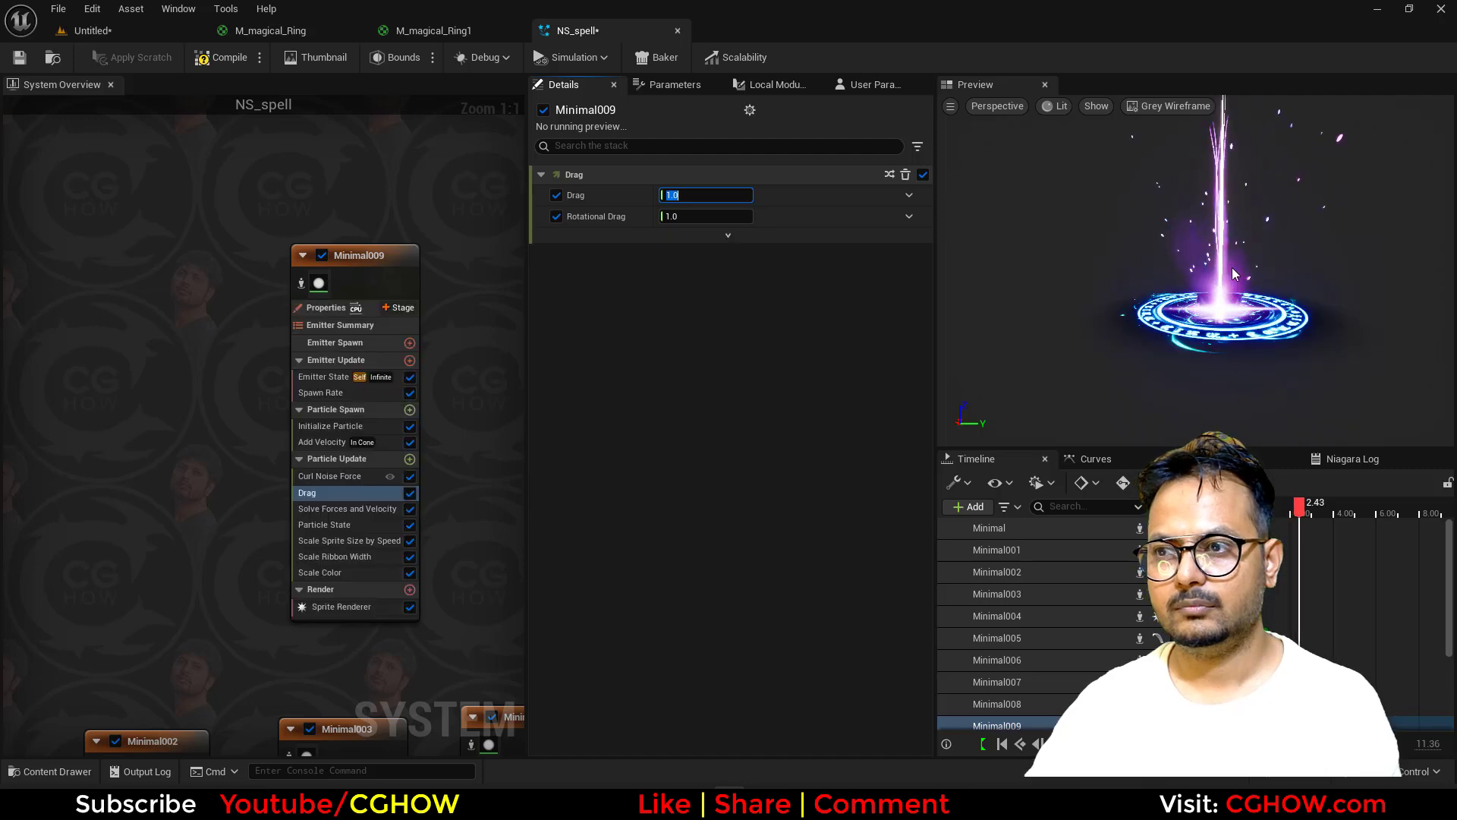
drag(1276, 384, 1227, 374)
scroll(1161, 366, up, 4)
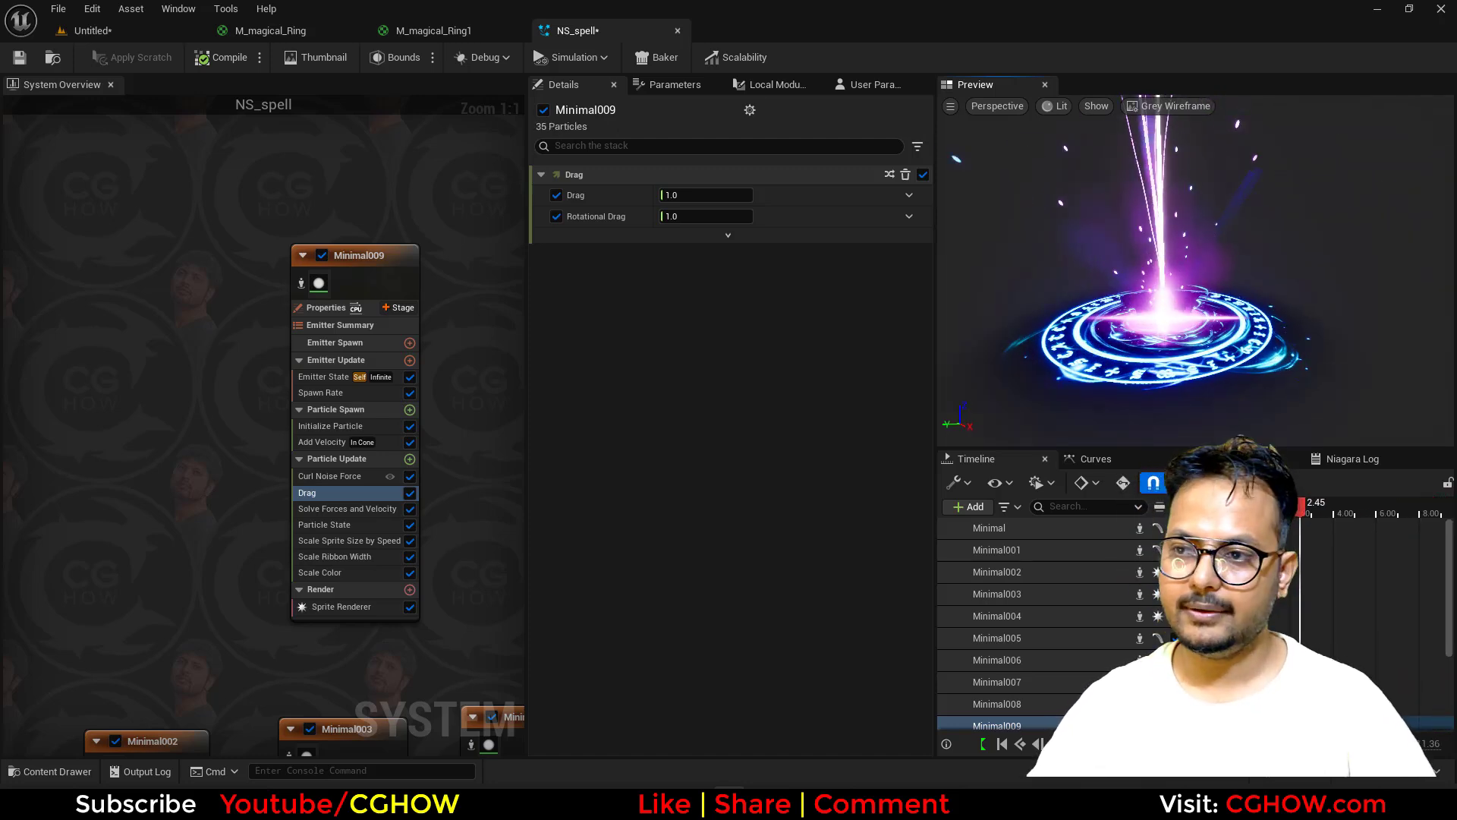